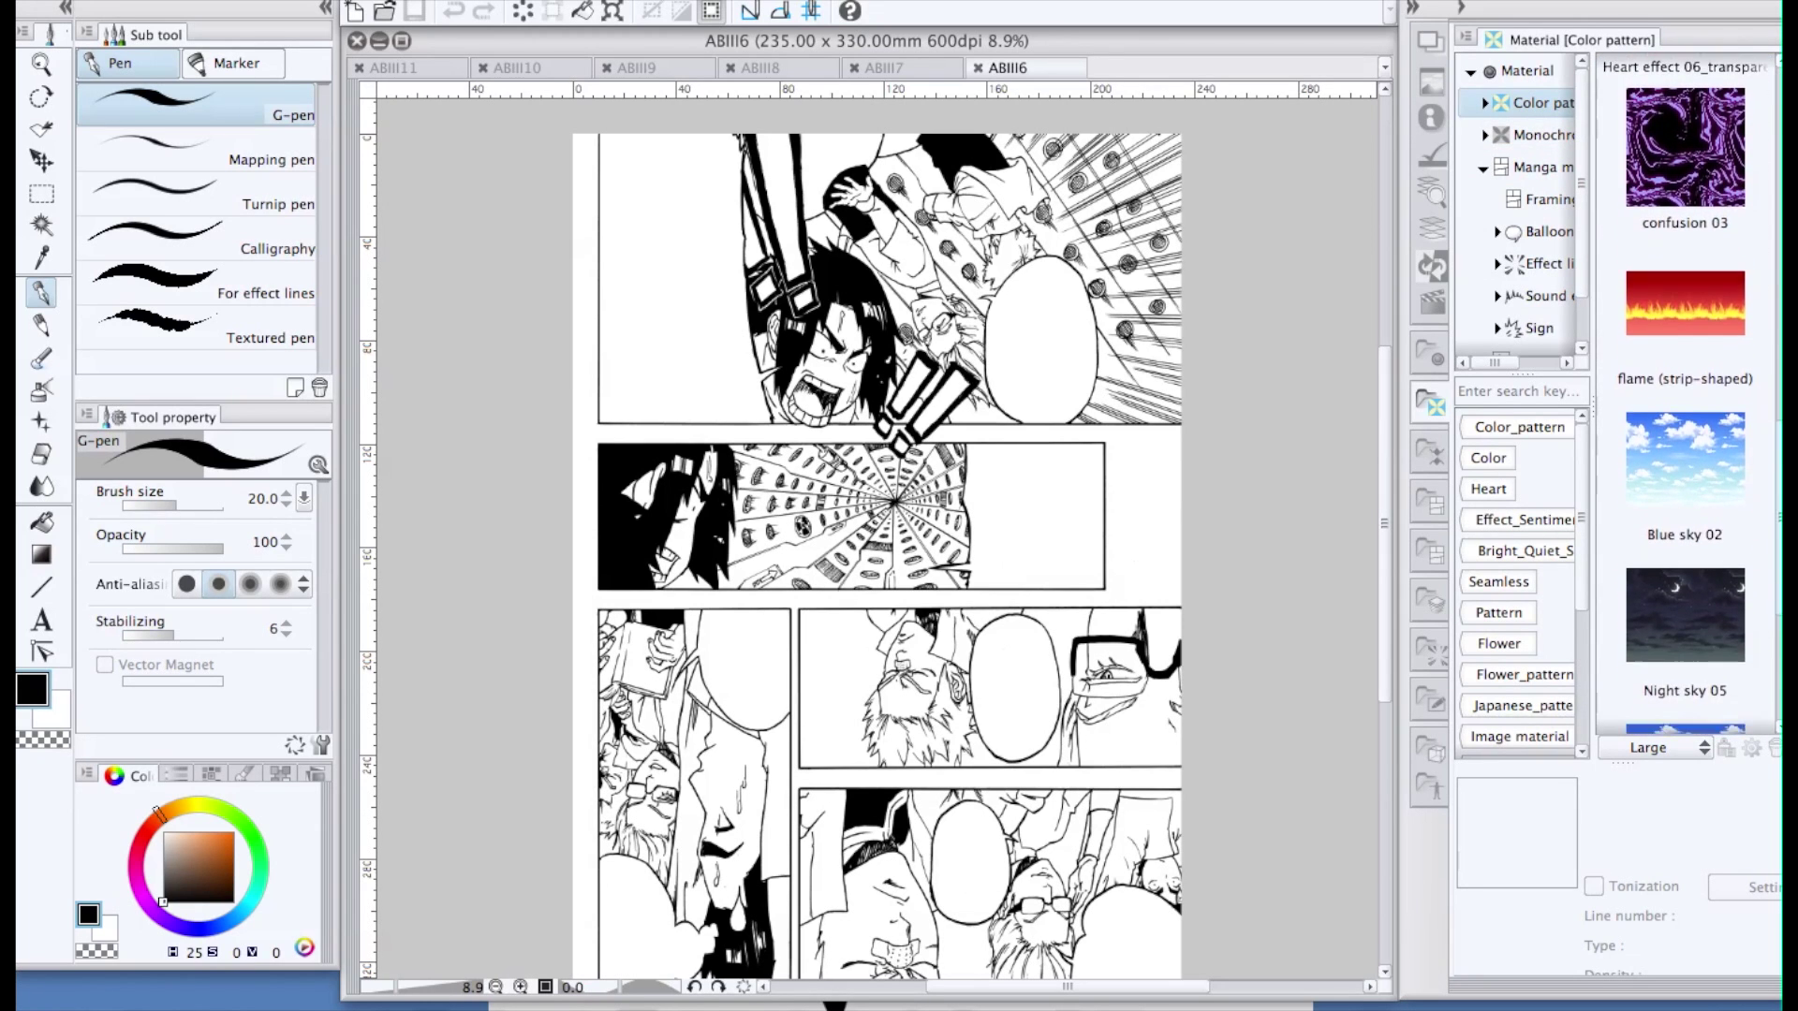
Browse the colour pattern and monochromic pattern materials, including the Night sky 05 image with a distant view
{"action": "scroll", "coordinate": [1685, 393], "scroll_direction": "down", "scroll_amount": 1}
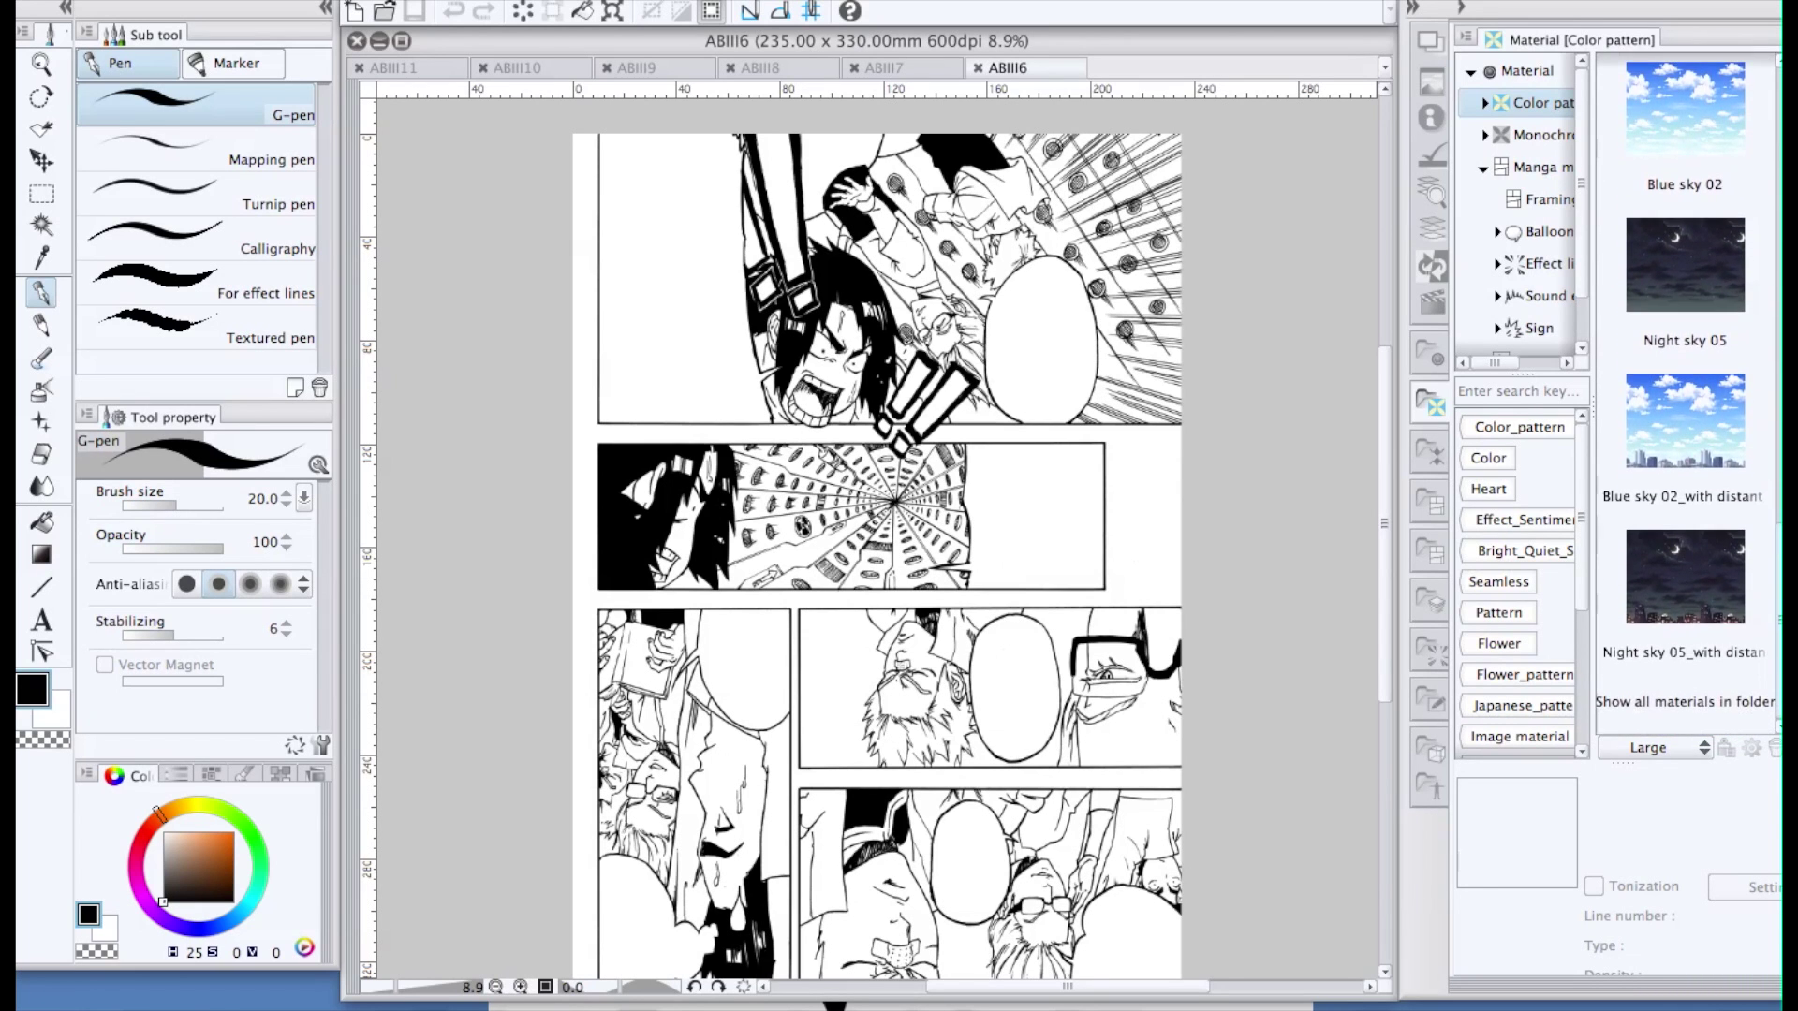
{"action": "scroll", "coordinate": [1685, 393], "scroll_direction": "up", "scroll_amount": 3}
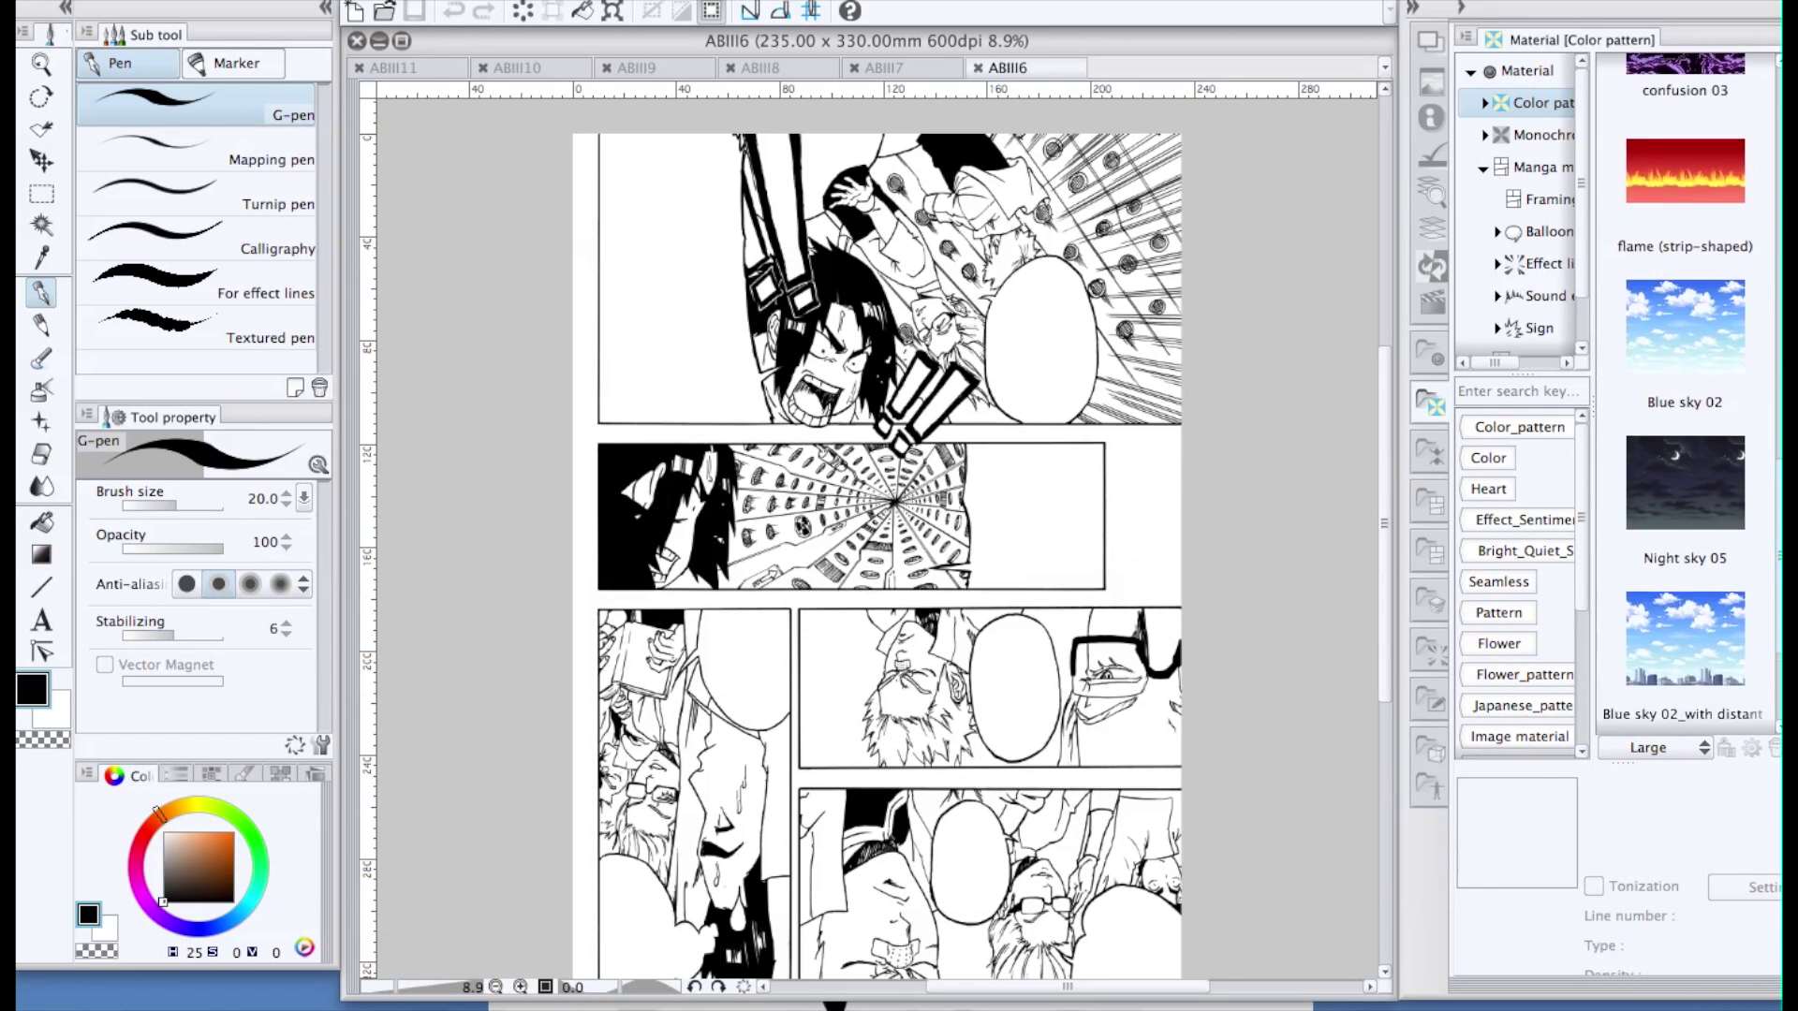
{"action": "left_click", "coordinate": [1706, 595]}
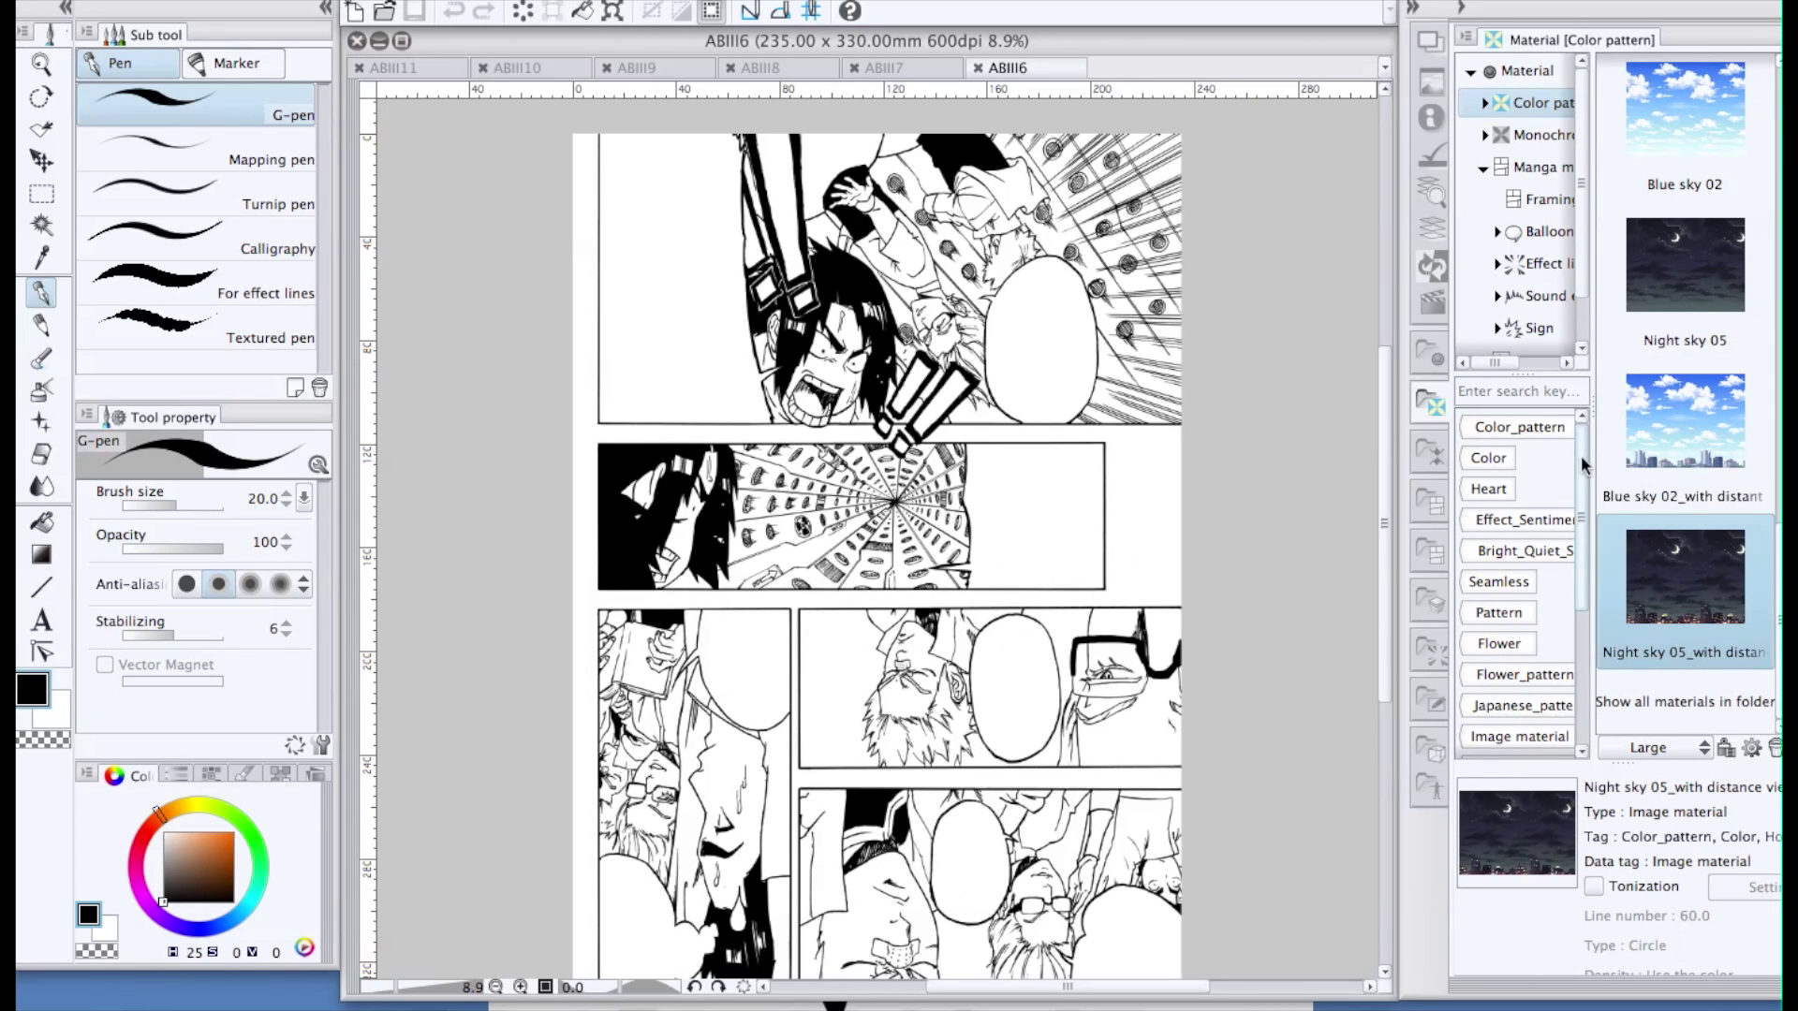
{"action": "left_click", "coordinate": [1541, 135]}
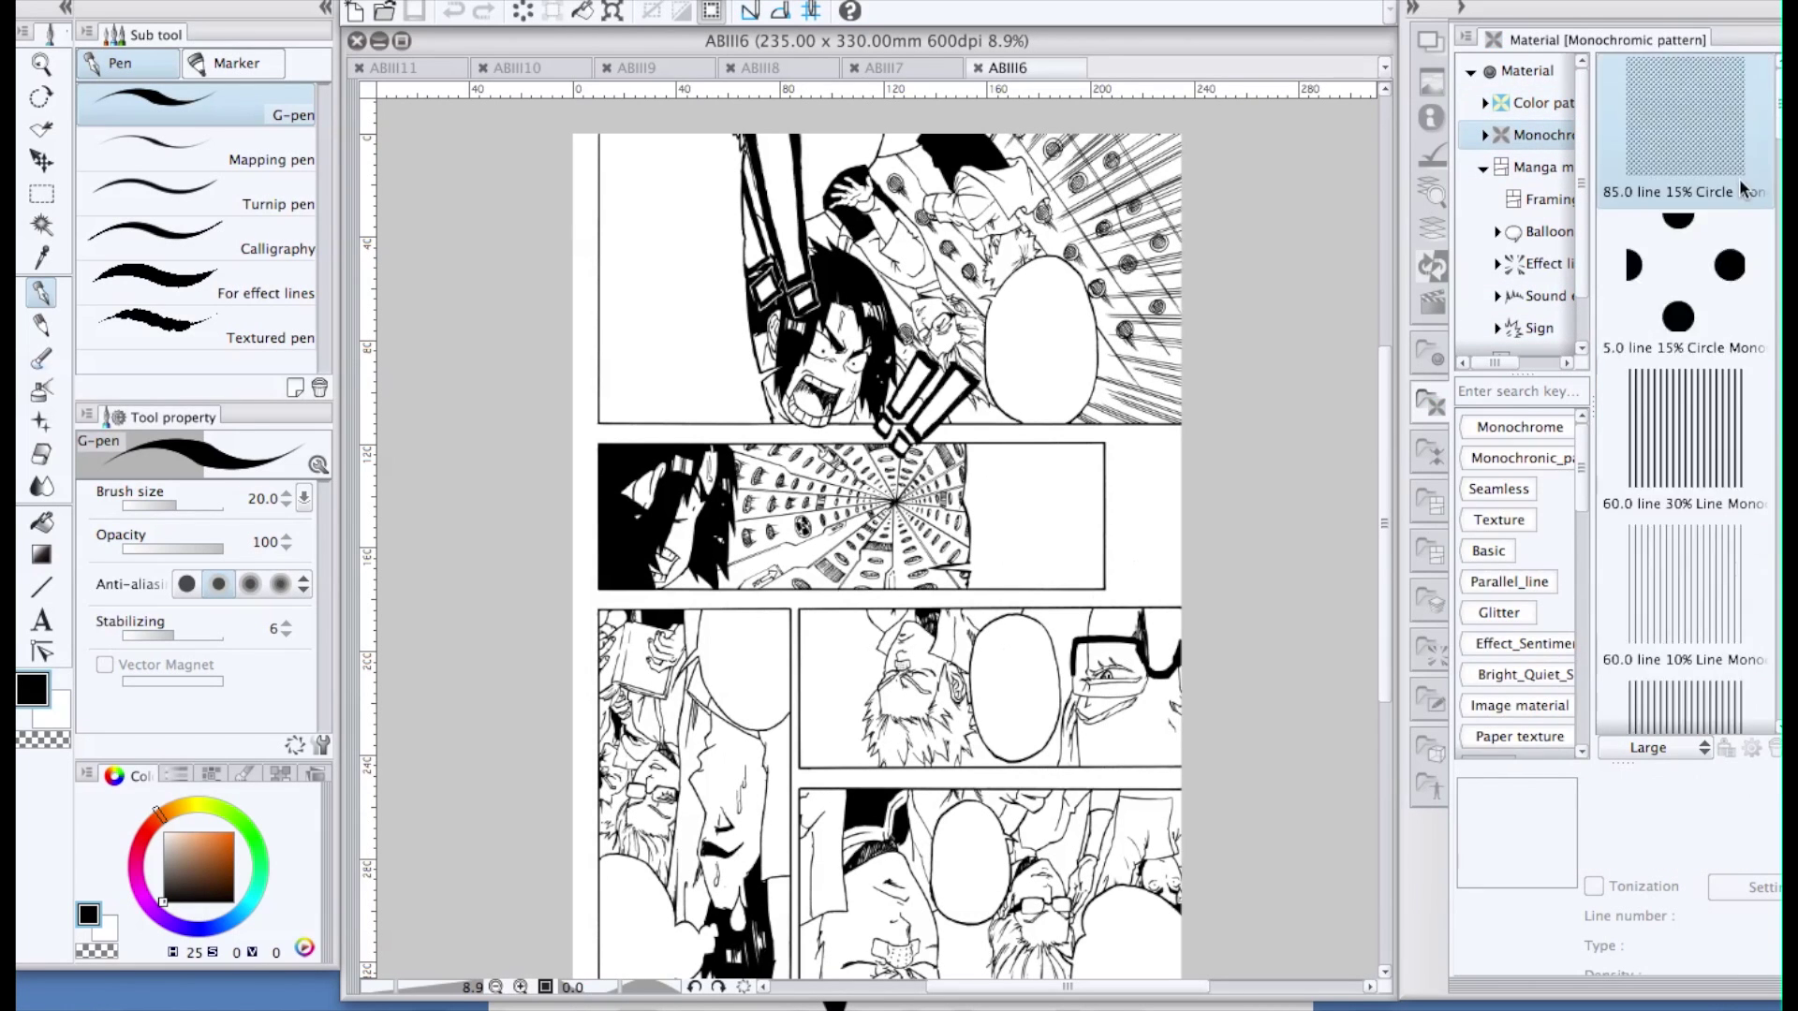
{"action": "scroll", "coordinate": [1685, 393], "scroll_direction": "down", "scroll_amount": 4}
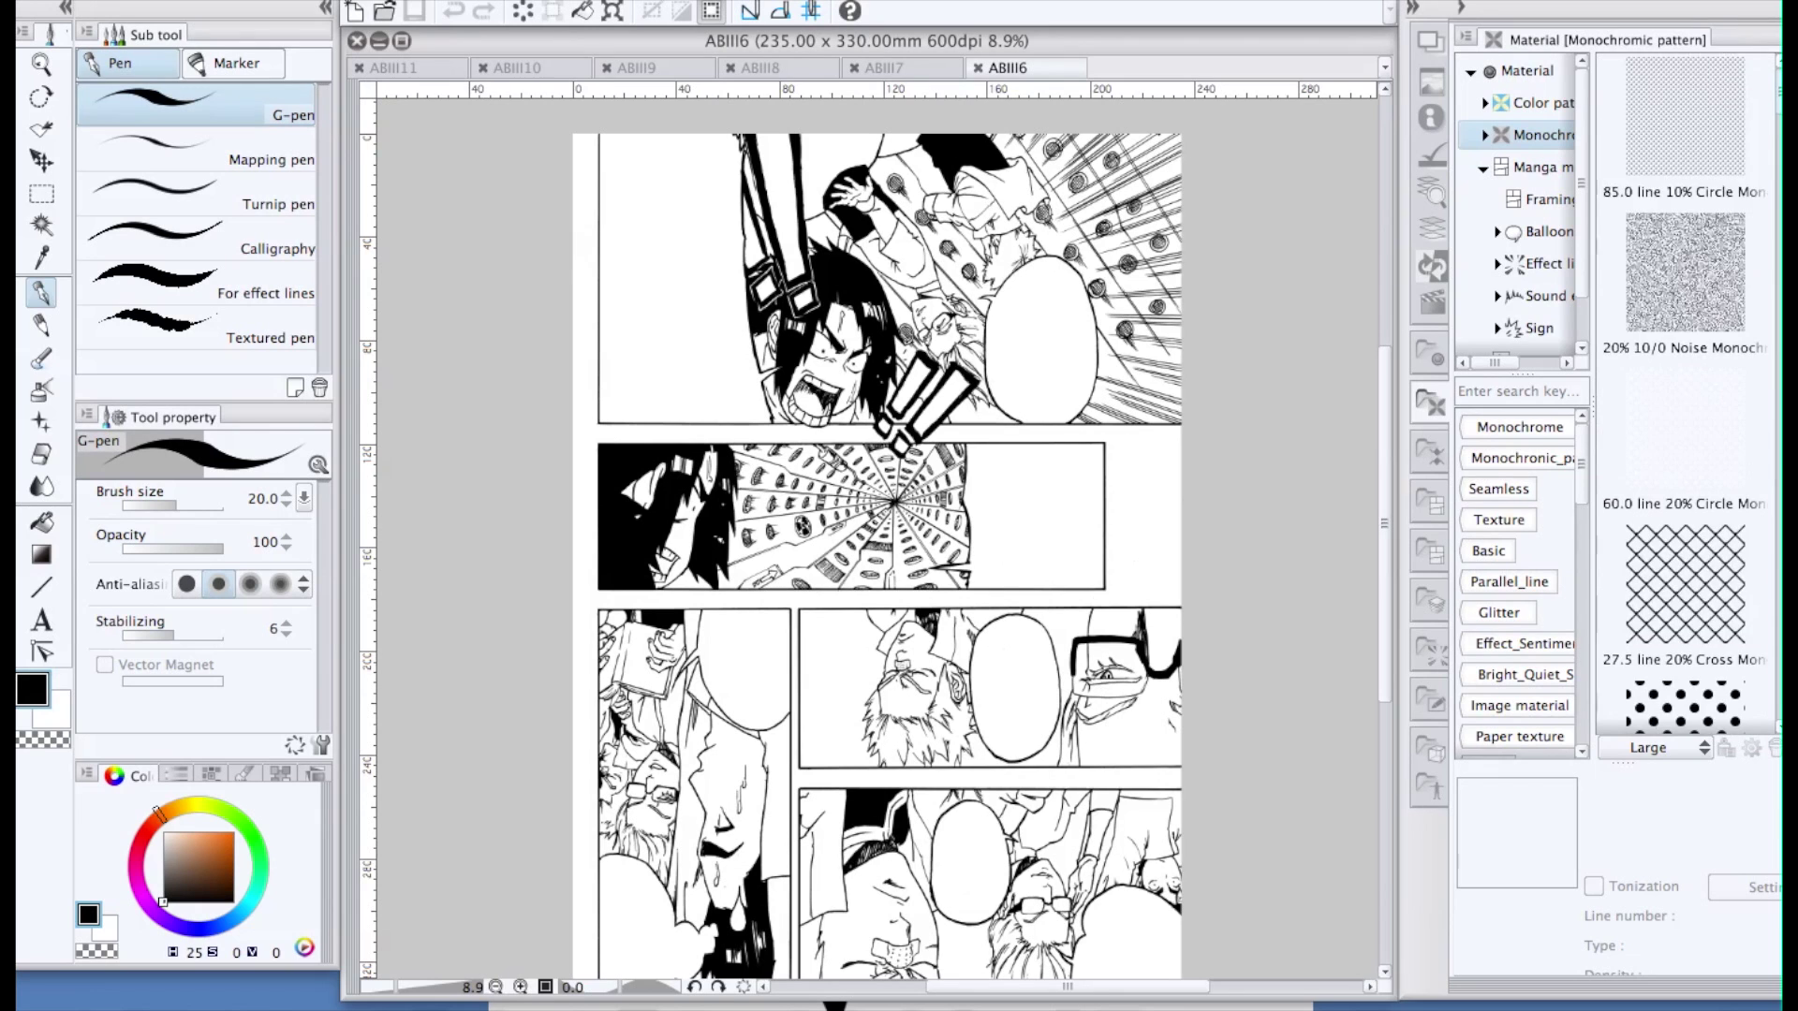
{"action": "left_click_drag", "start_coordinate": [1778, 136], "coordinate": [1769, 92]}
Try filling a rectangular selection across the second panel's right border with the 20% 10/0 Noise tone
{"action": "left_click", "coordinate": [43, 196]}
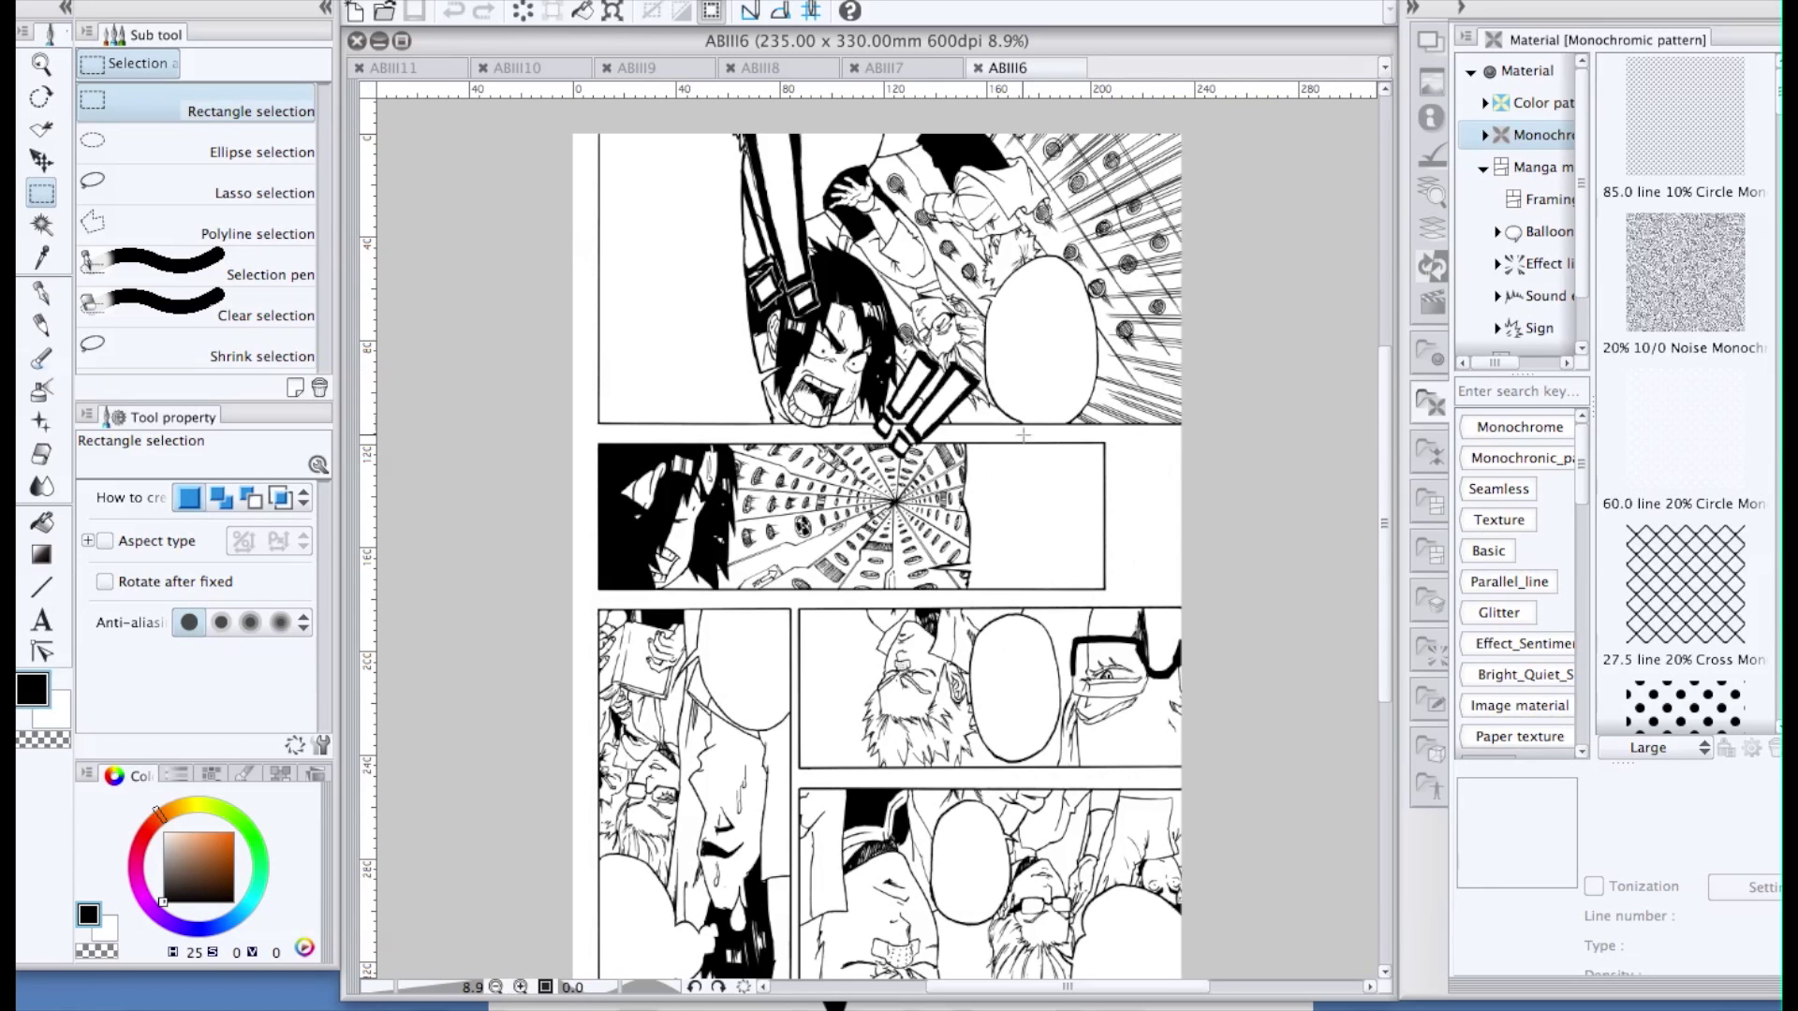
{"action": "left_click_drag", "start_coordinate": [1020, 463], "coordinate": [1161, 560]}
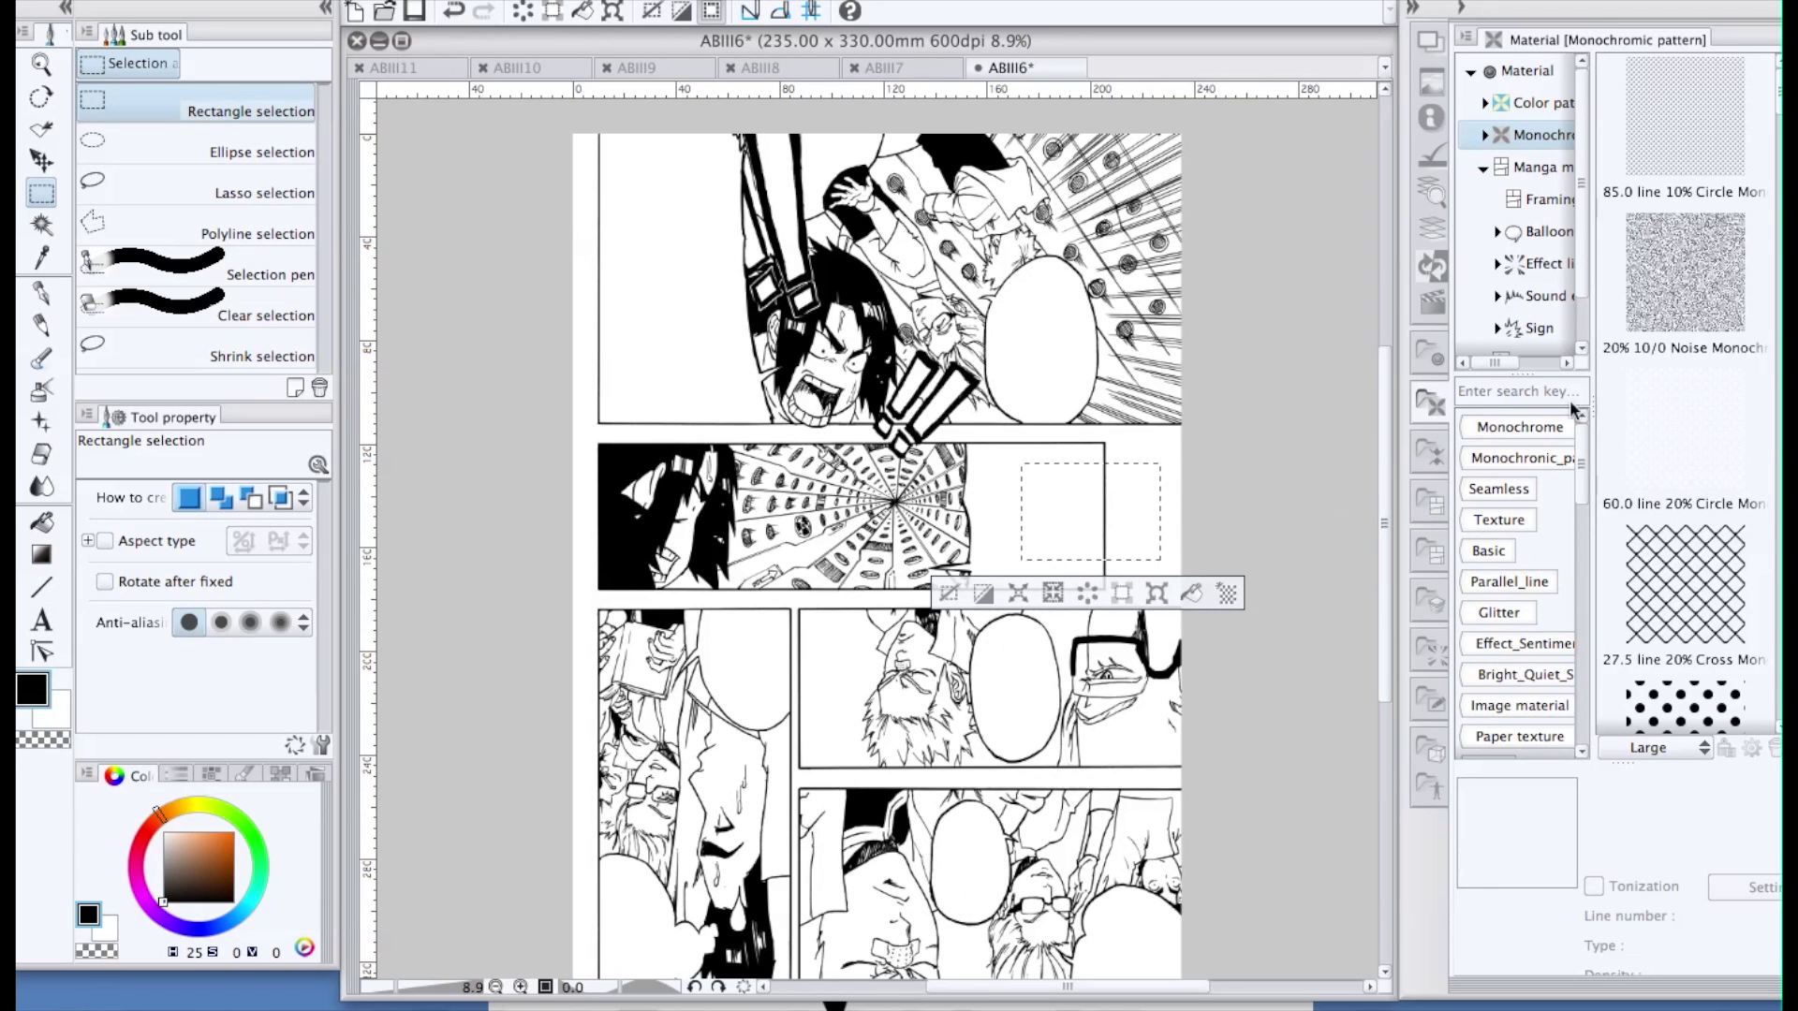
{"action": "left_click", "coordinate": [1699, 271]}
{"action": "left_click_drag", "start_coordinate": [1700, 269], "coordinate": [1112, 545]}
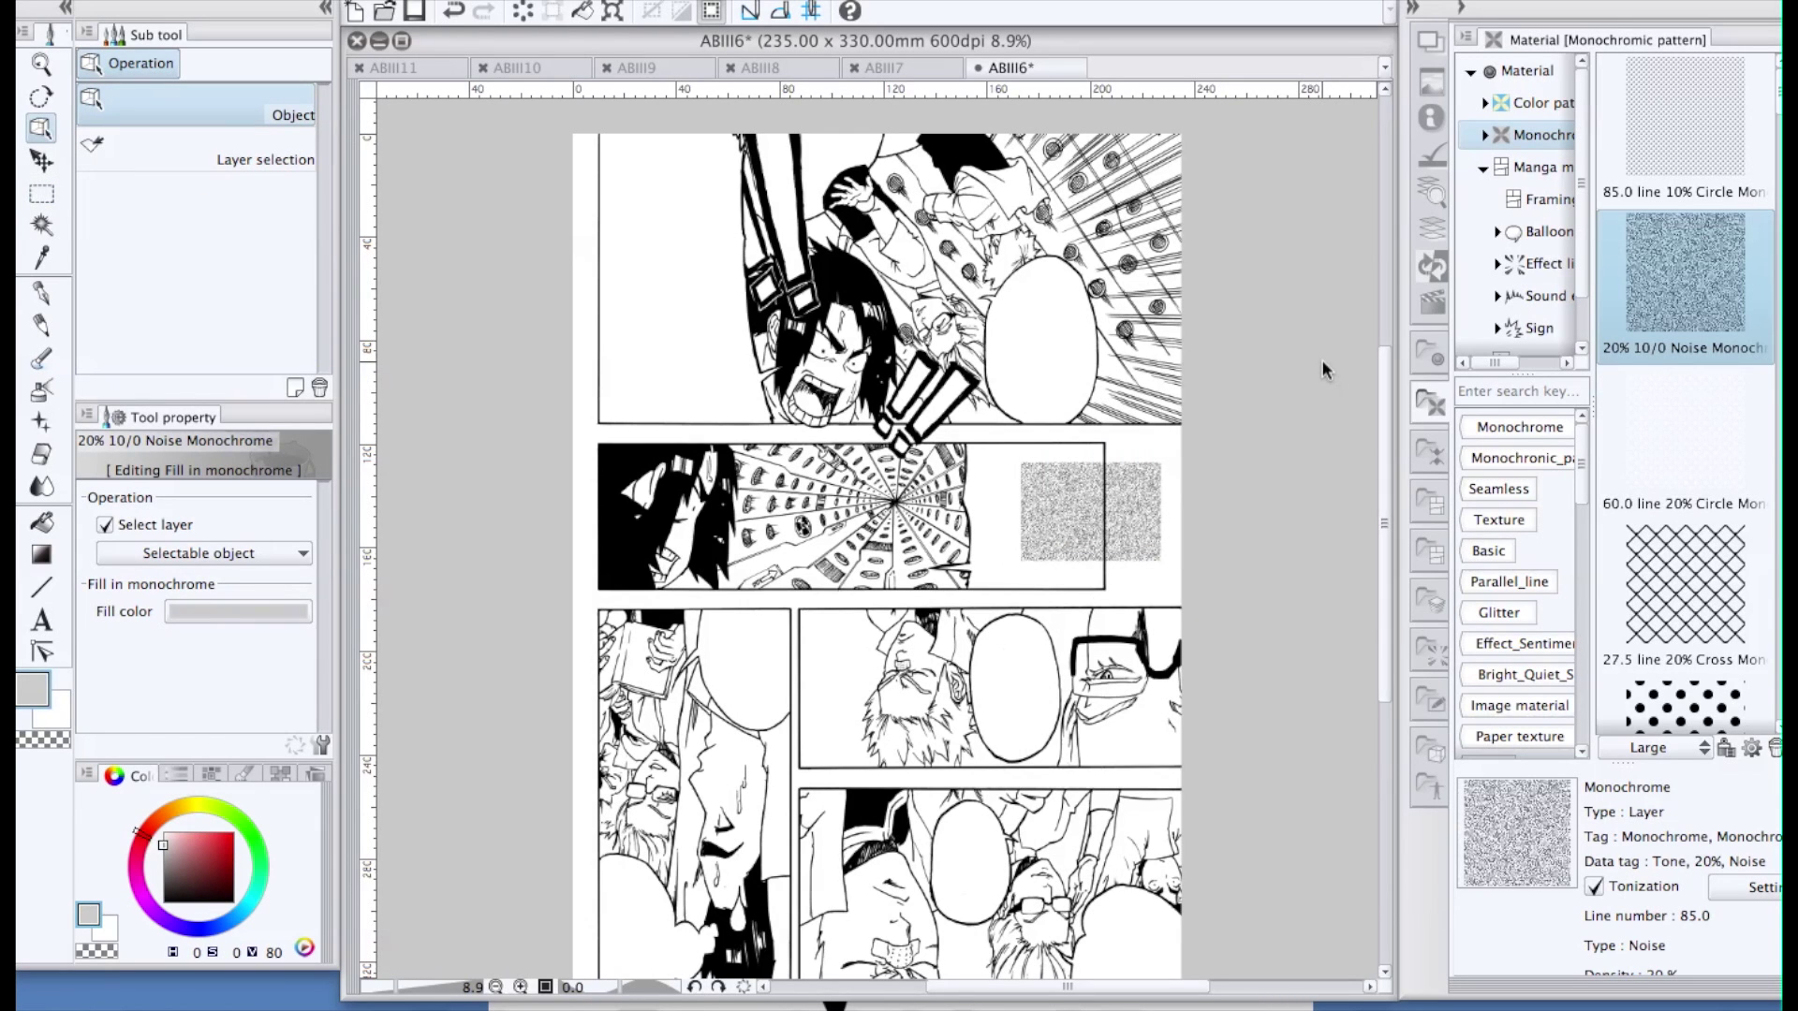
{"action": "key", "text": "ctrl+z"}
{"action": "key", "text": "ctrl+z"}
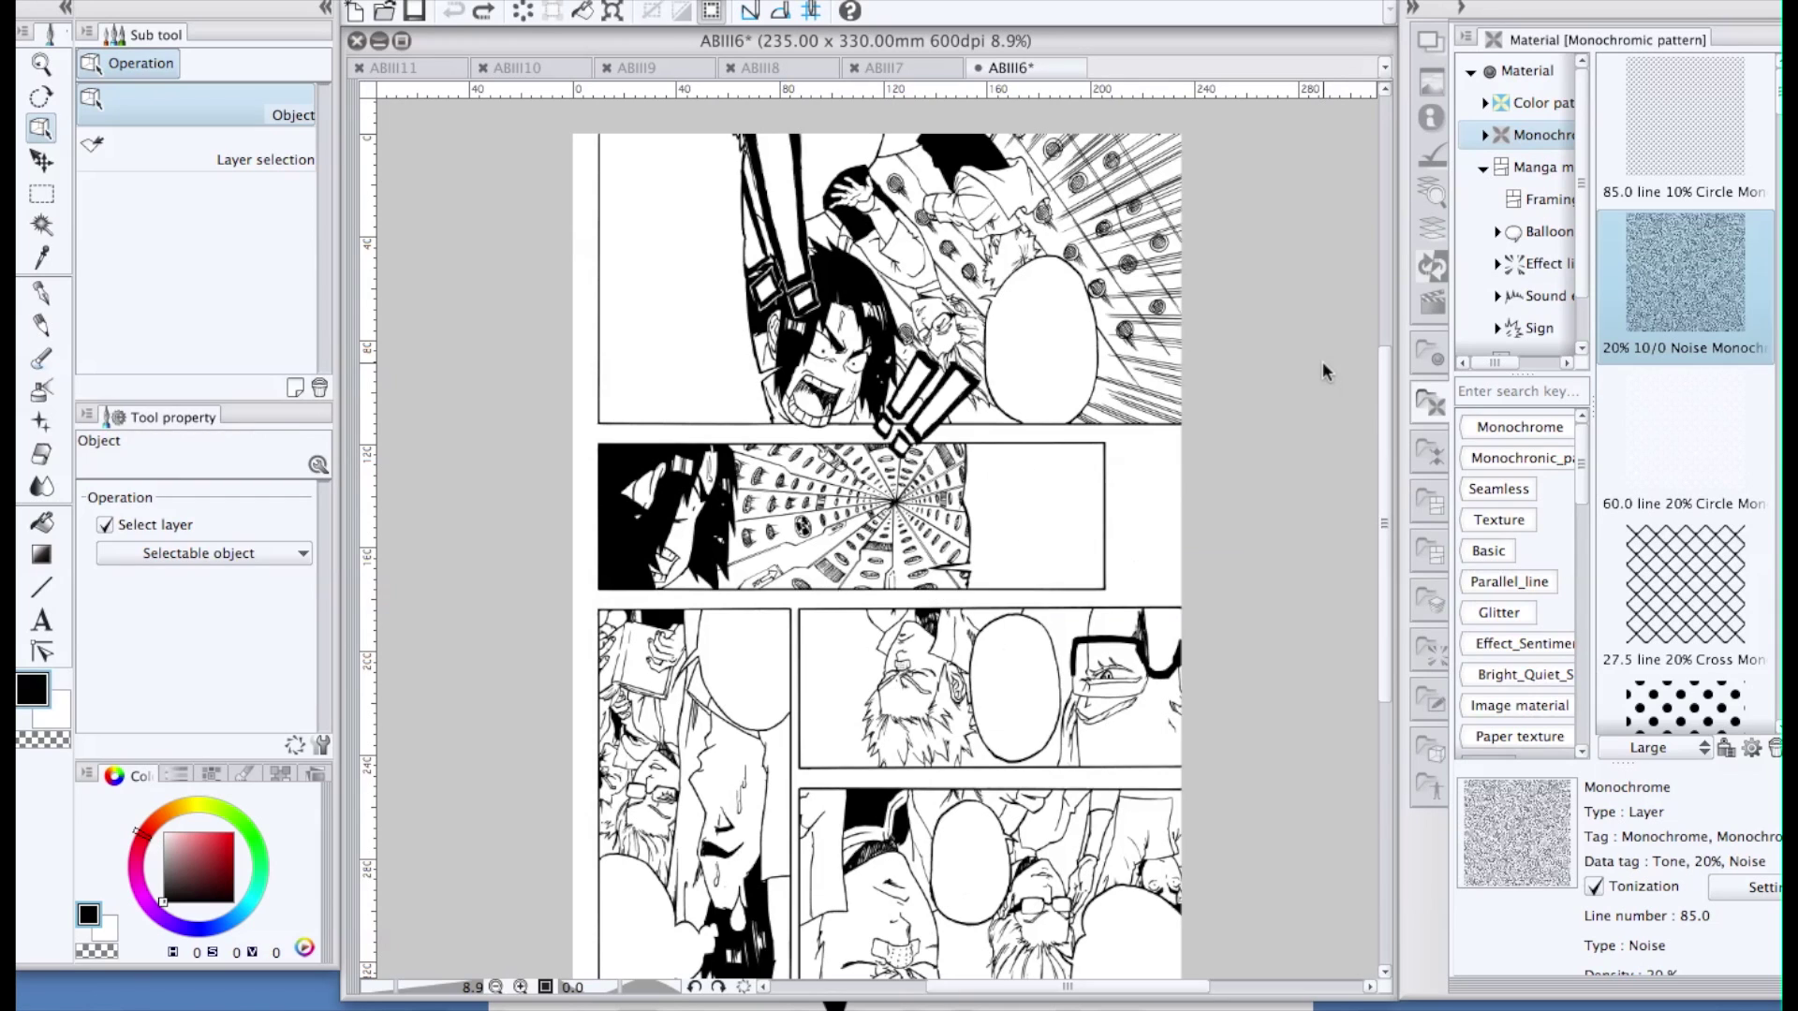
Auto-select the first panel's blank background using another layer for reference, adding the leftover gaps to the selection
{"action": "left_click", "coordinate": [44, 197]}
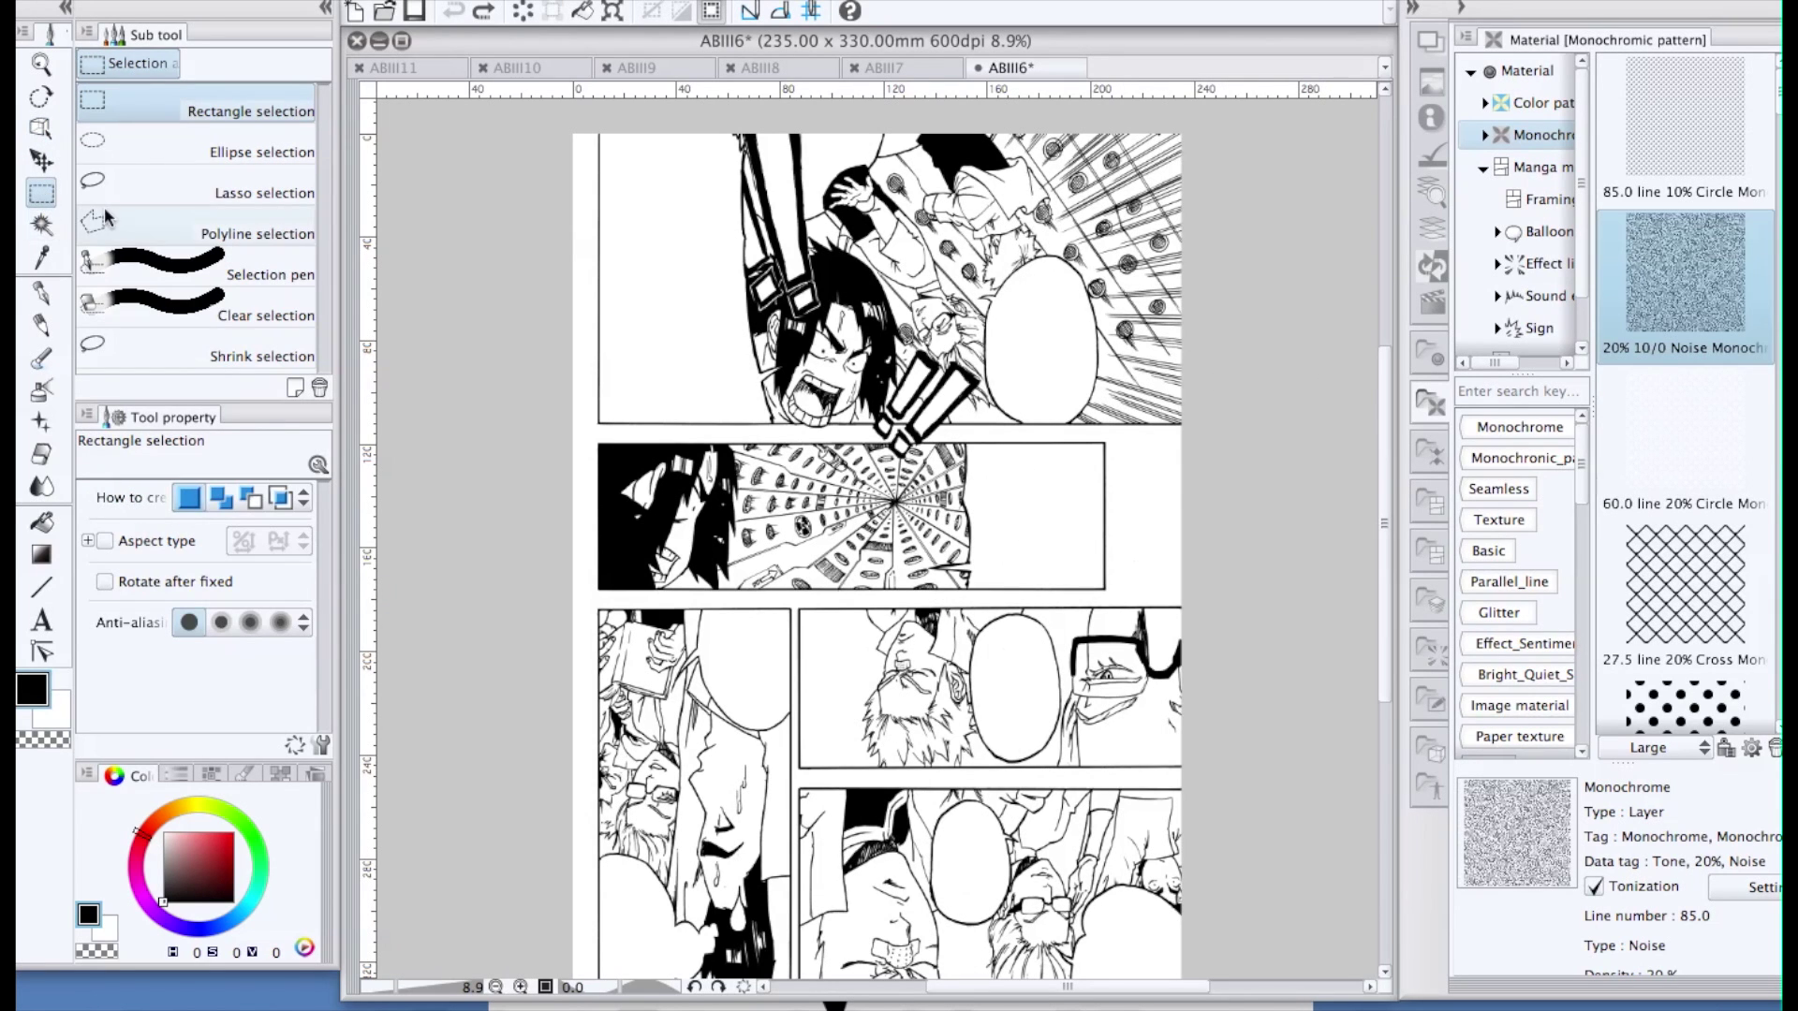
{"action": "left_click", "coordinate": [41, 225]}
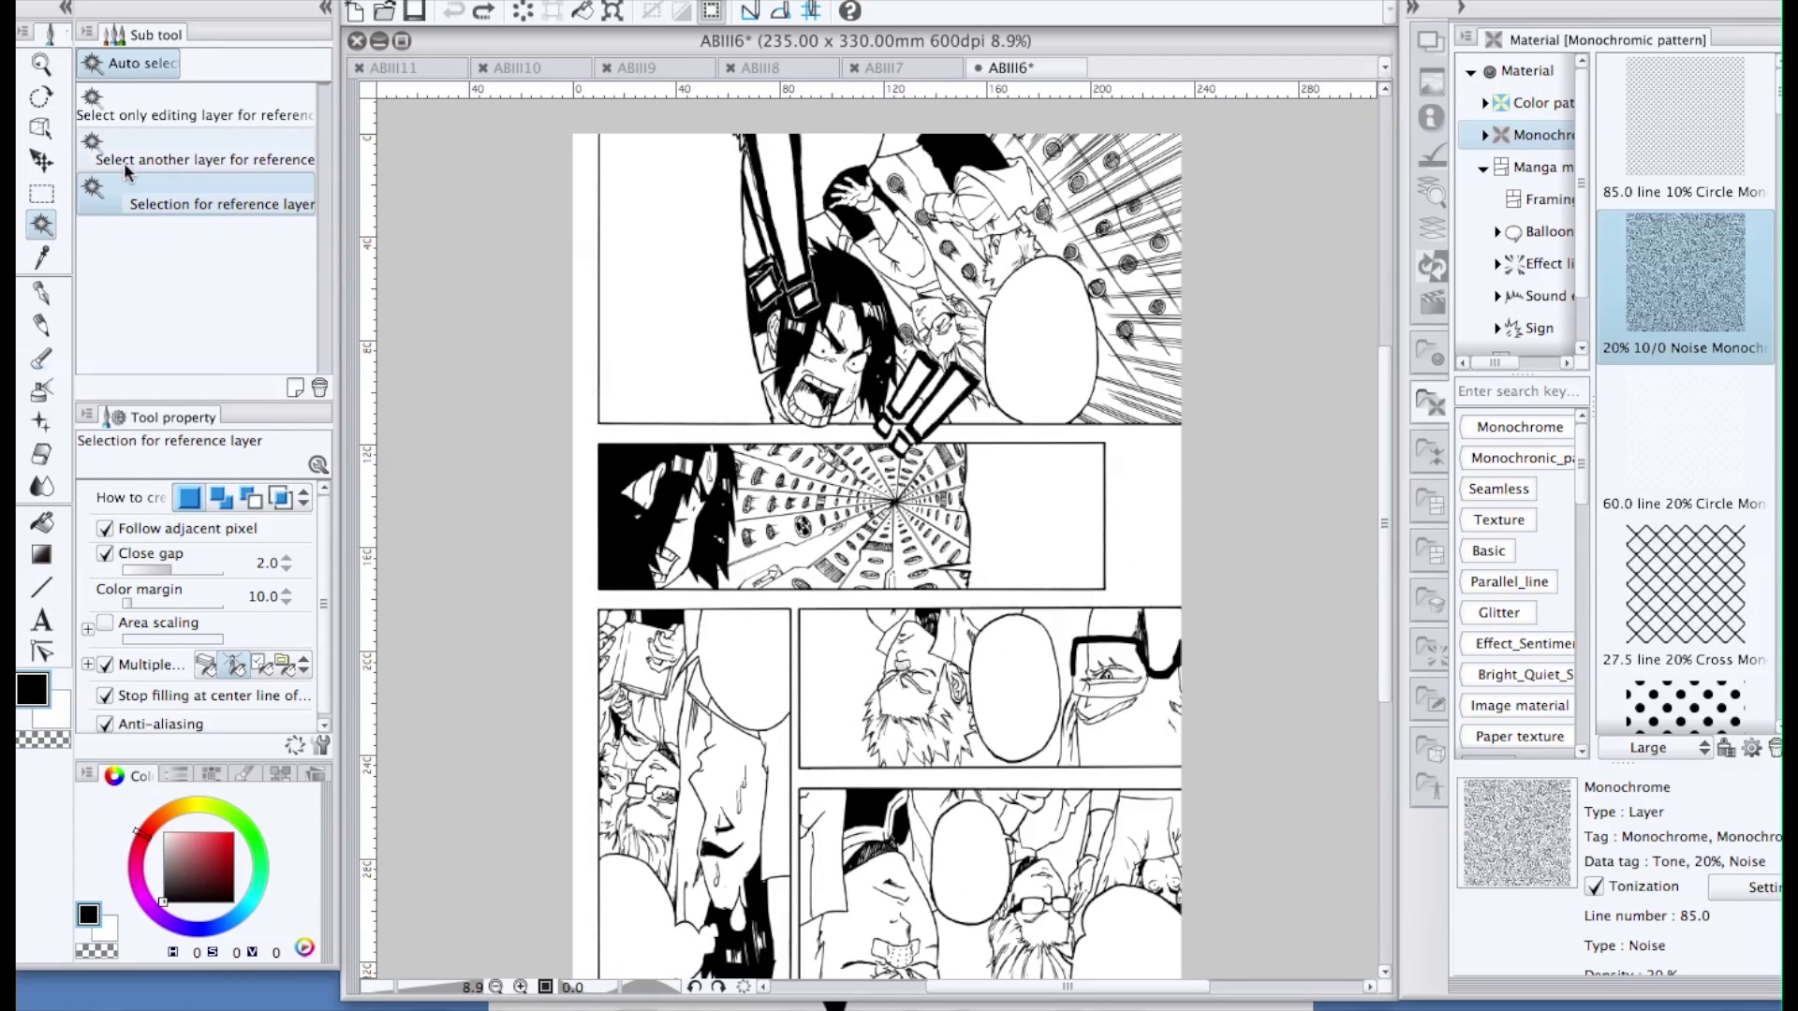
{"action": "left_click", "coordinate": [201, 161]}
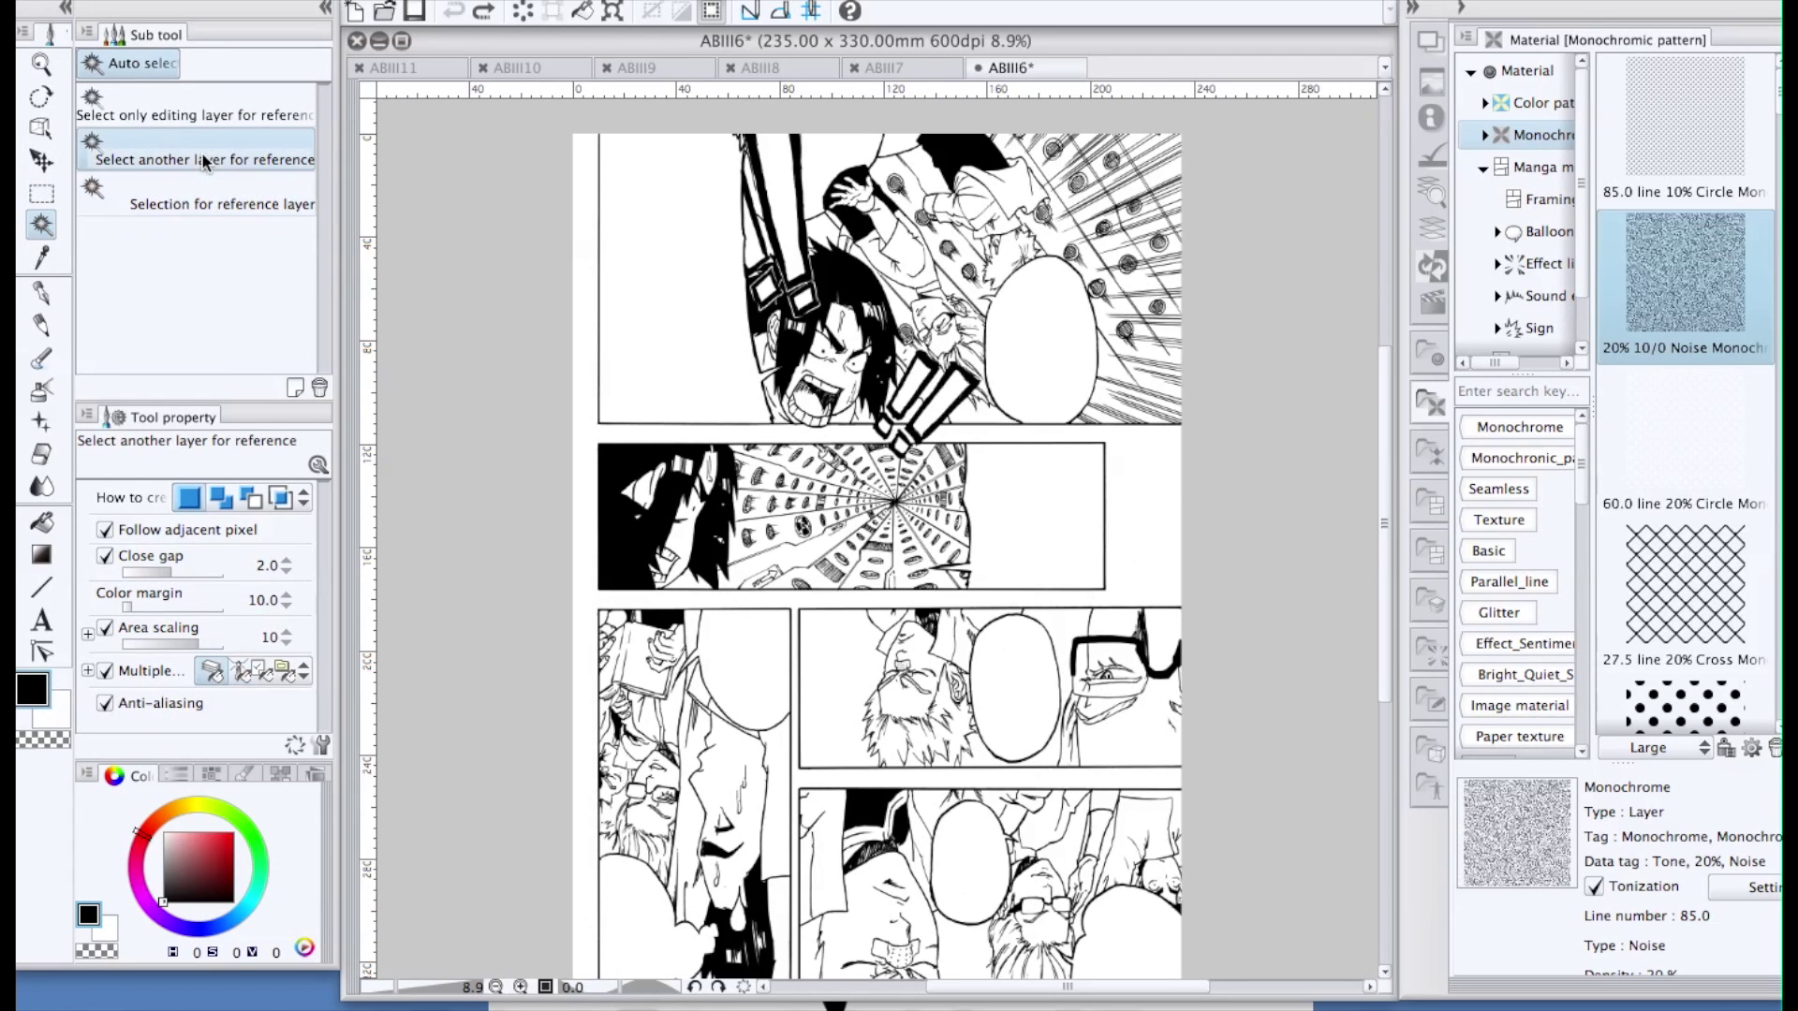
{"action": "left_click", "coordinate": [728, 378]}
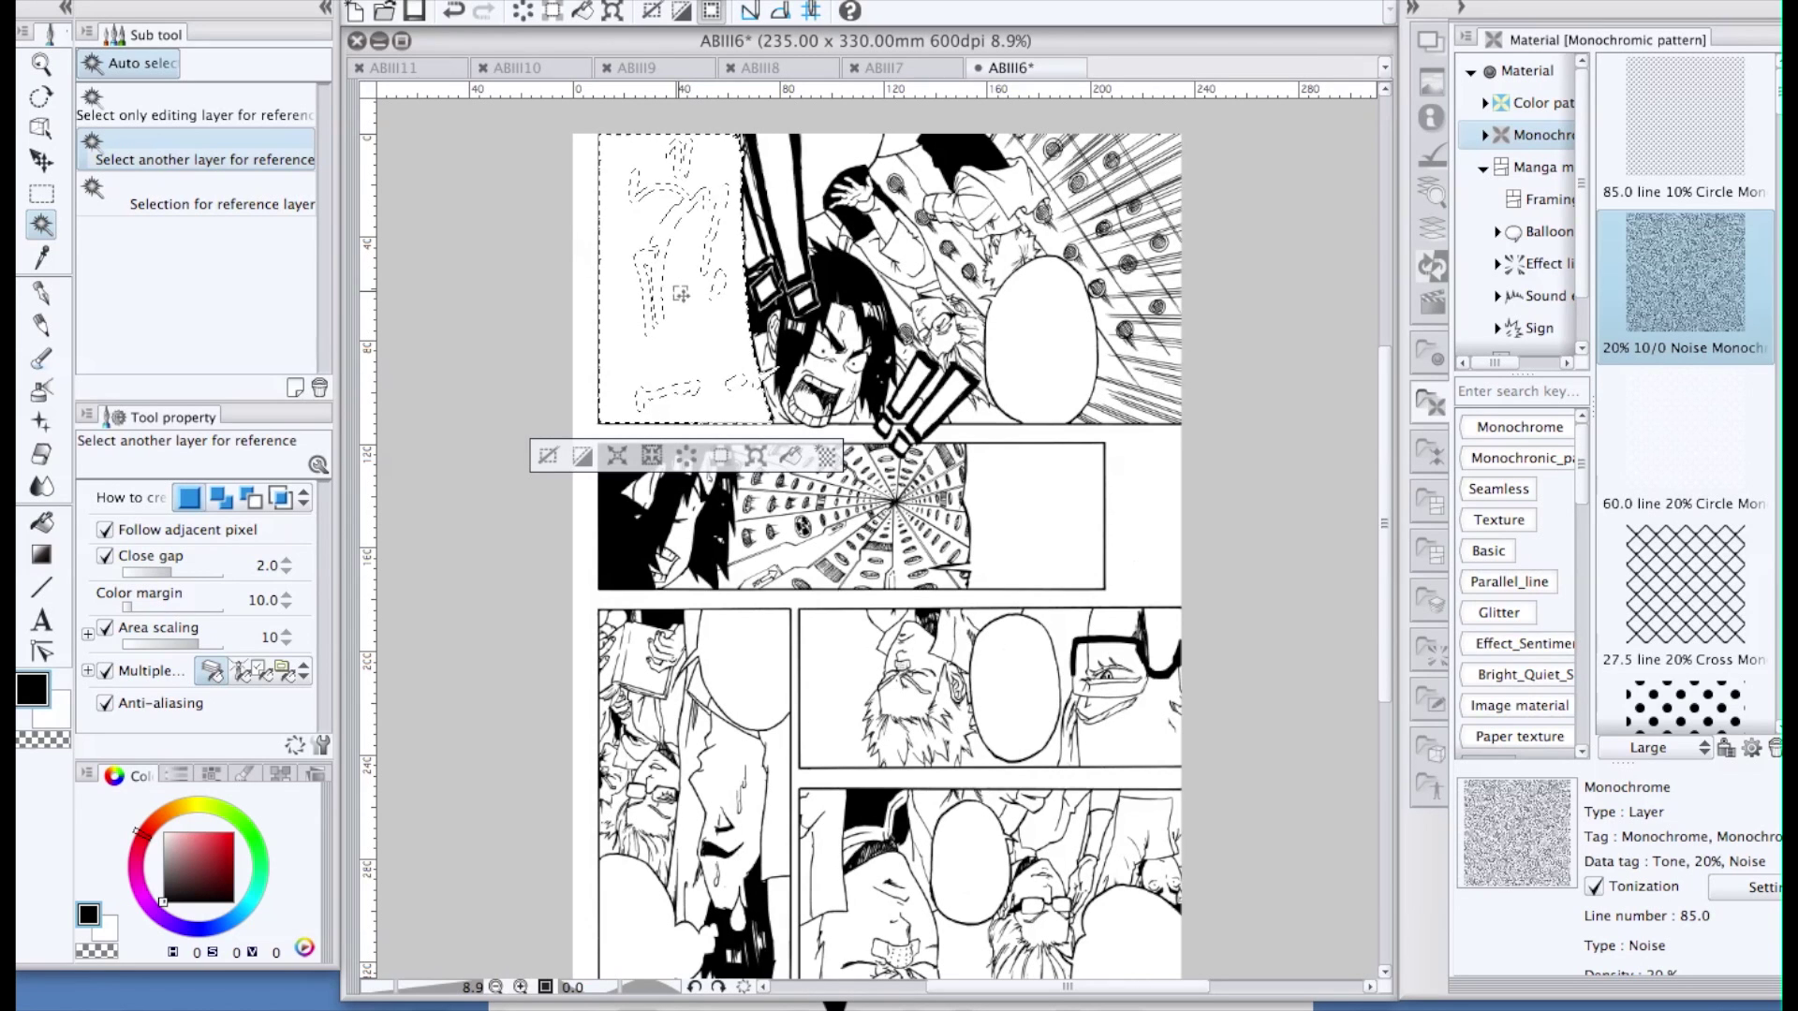
{"action": "left_click", "coordinate": [659, 253], "text": "shift"}
{"action": "left_click", "coordinate": [663, 191], "text": "shift"}
{"action": "left_click", "coordinate": [680, 158], "text": "shift"}
{"action": "left_click", "coordinate": [714, 213], "text": "shift"}
{"action": "left_click", "coordinate": [717, 283], "text": "shift"}
{"action": "left_click", "coordinate": [738, 380], "text": "shift"}
{"action": "left_click", "coordinate": [694, 387], "text": "shift"}
Try applying the 20% 10/0 Noise tone to the selected background of the first panel, and clear the selection
{"action": "left_click_drag", "start_coordinate": [1543, 135], "coordinate": [688, 371]}
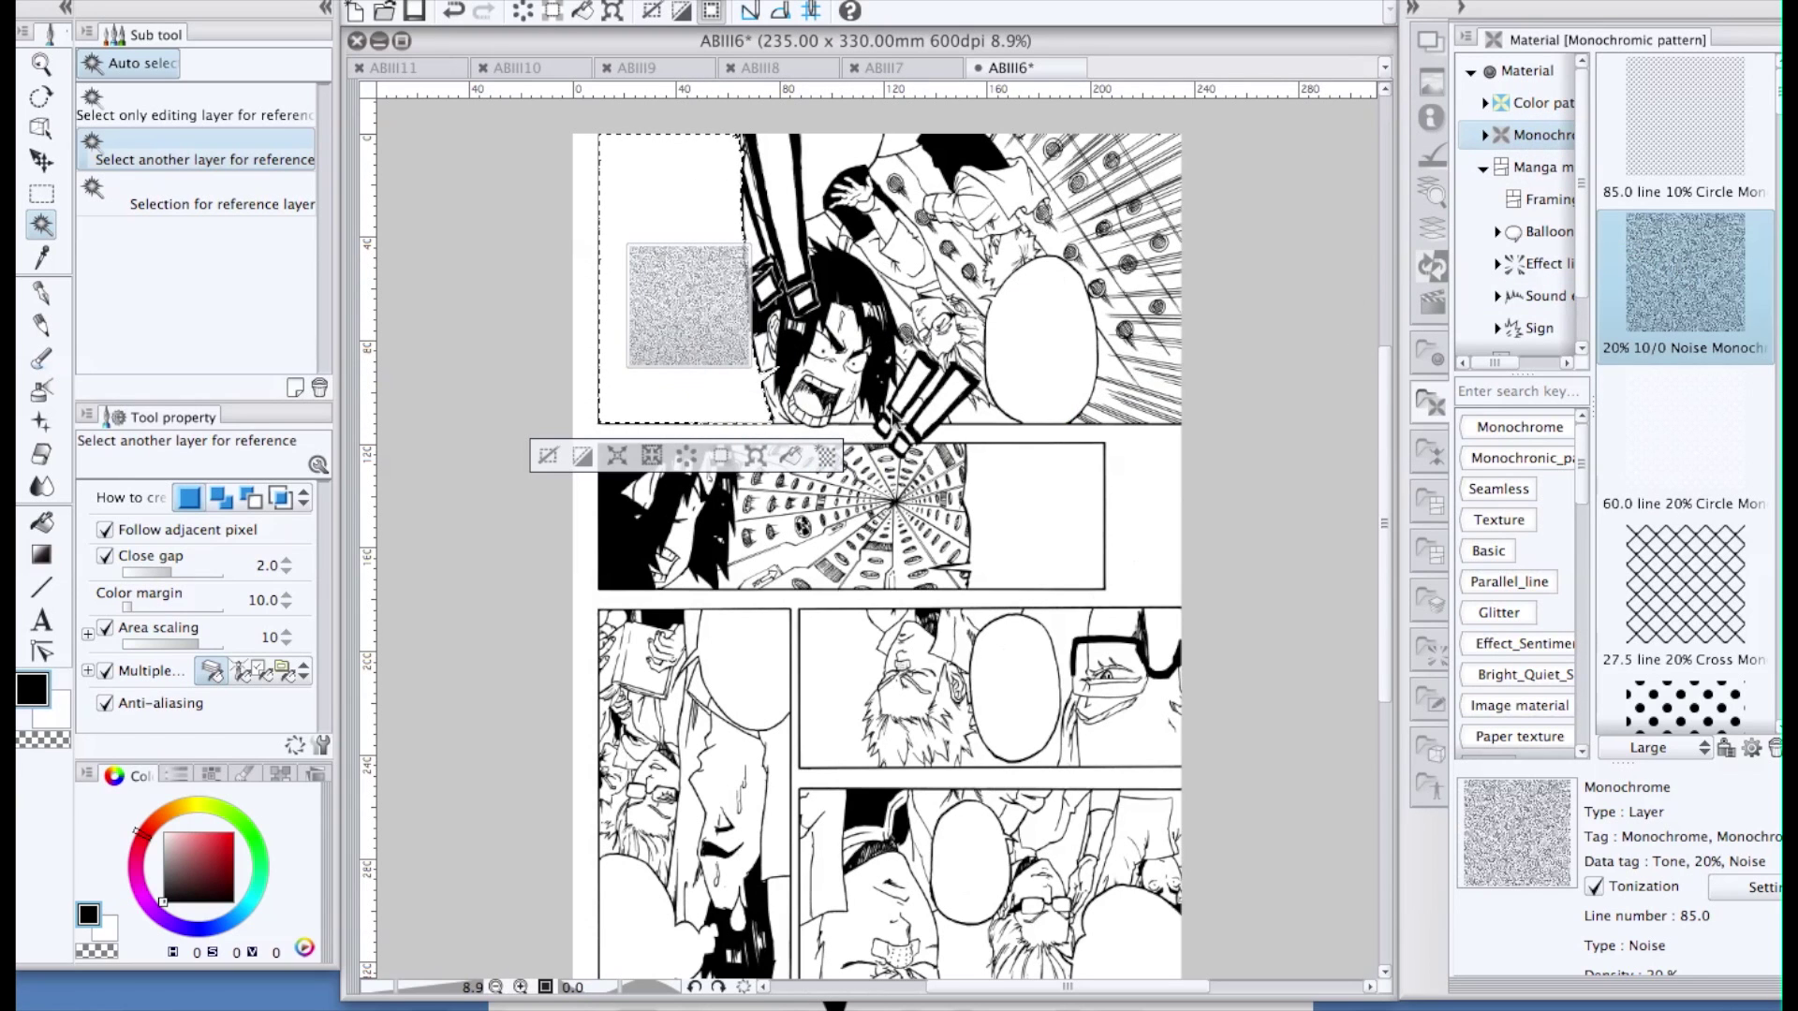
{"action": "left_click_drag", "start_coordinate": [905, 422], "coordinate": [908, 424]}
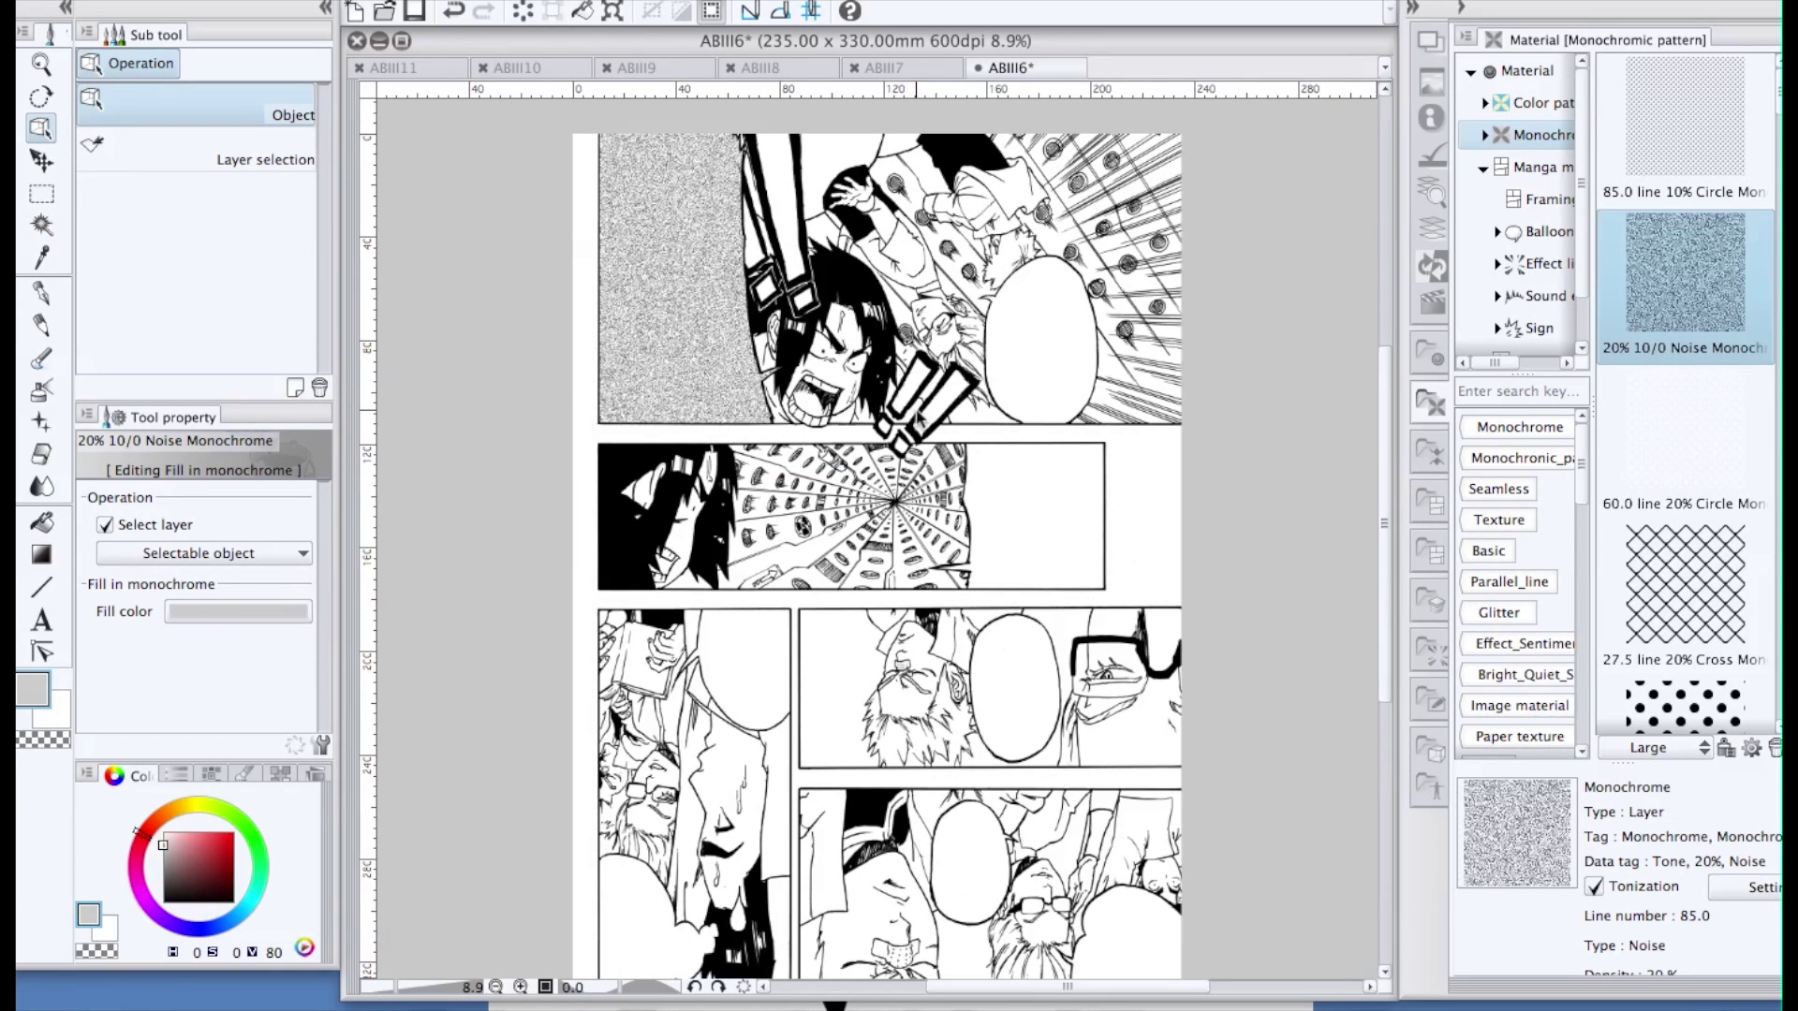
{"action": "key", "text": "ctrl+z"}
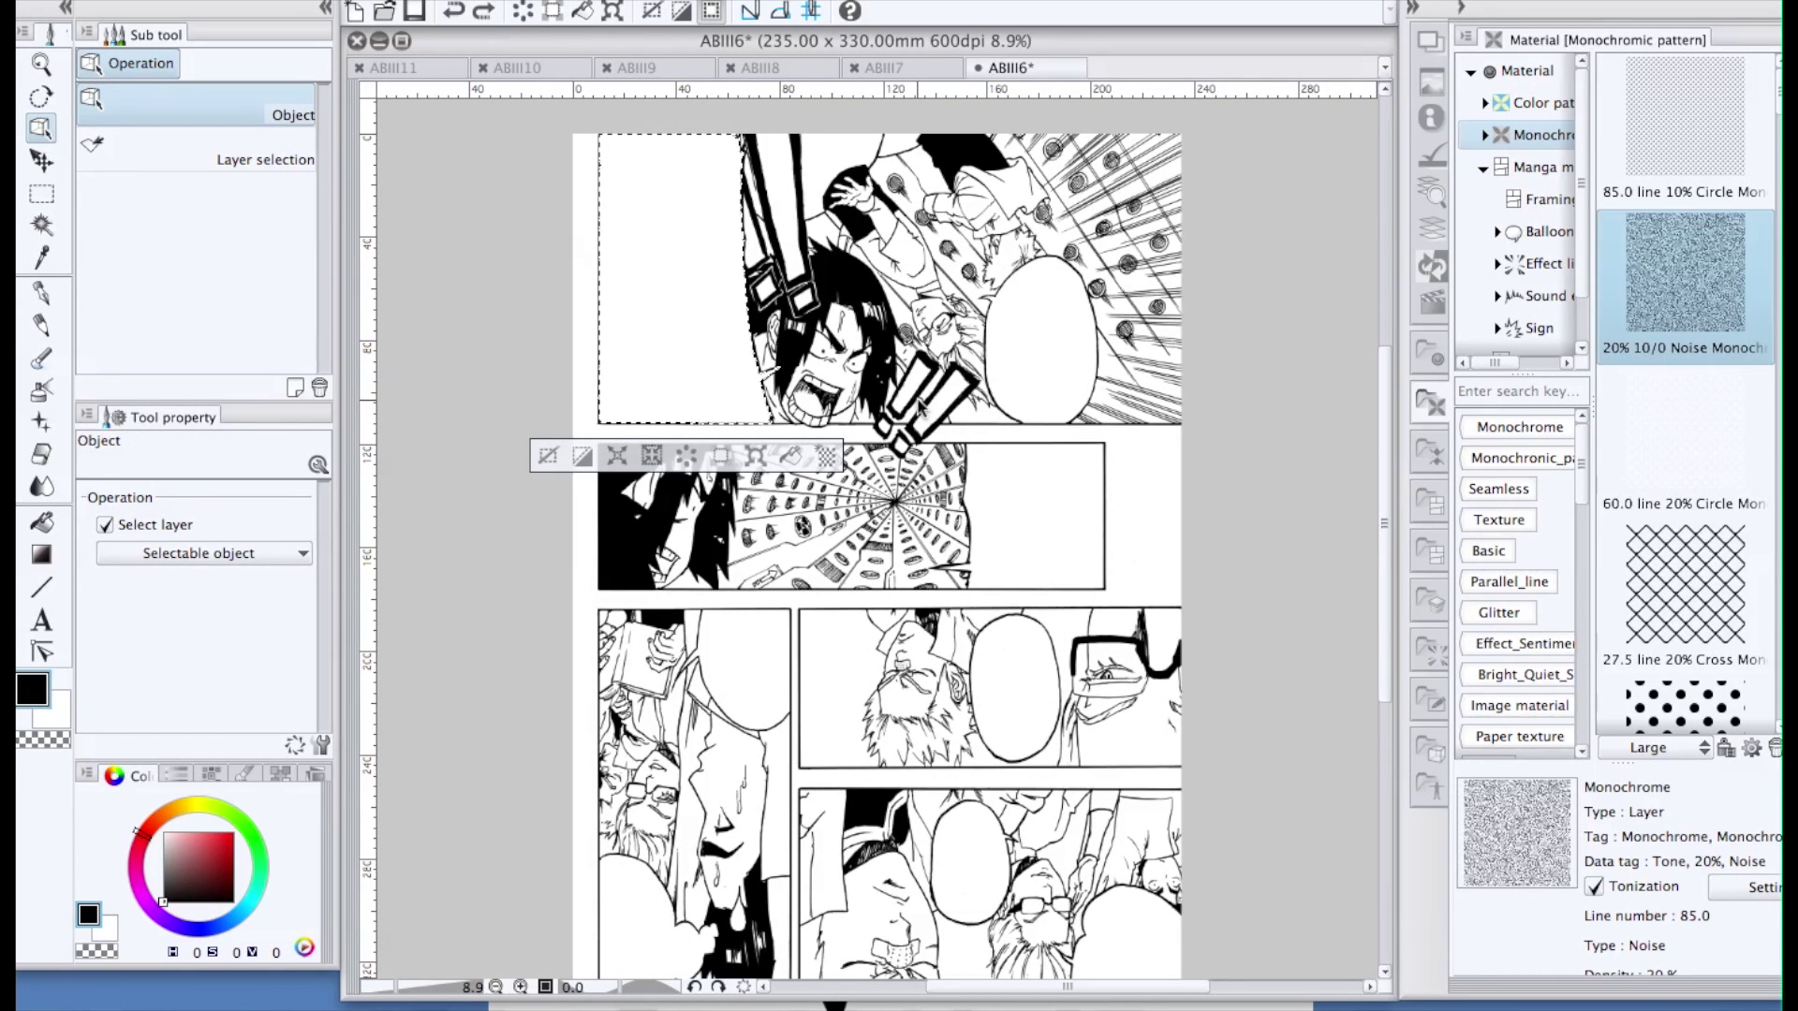
{"action": "key", "text": "ctrl+d"}
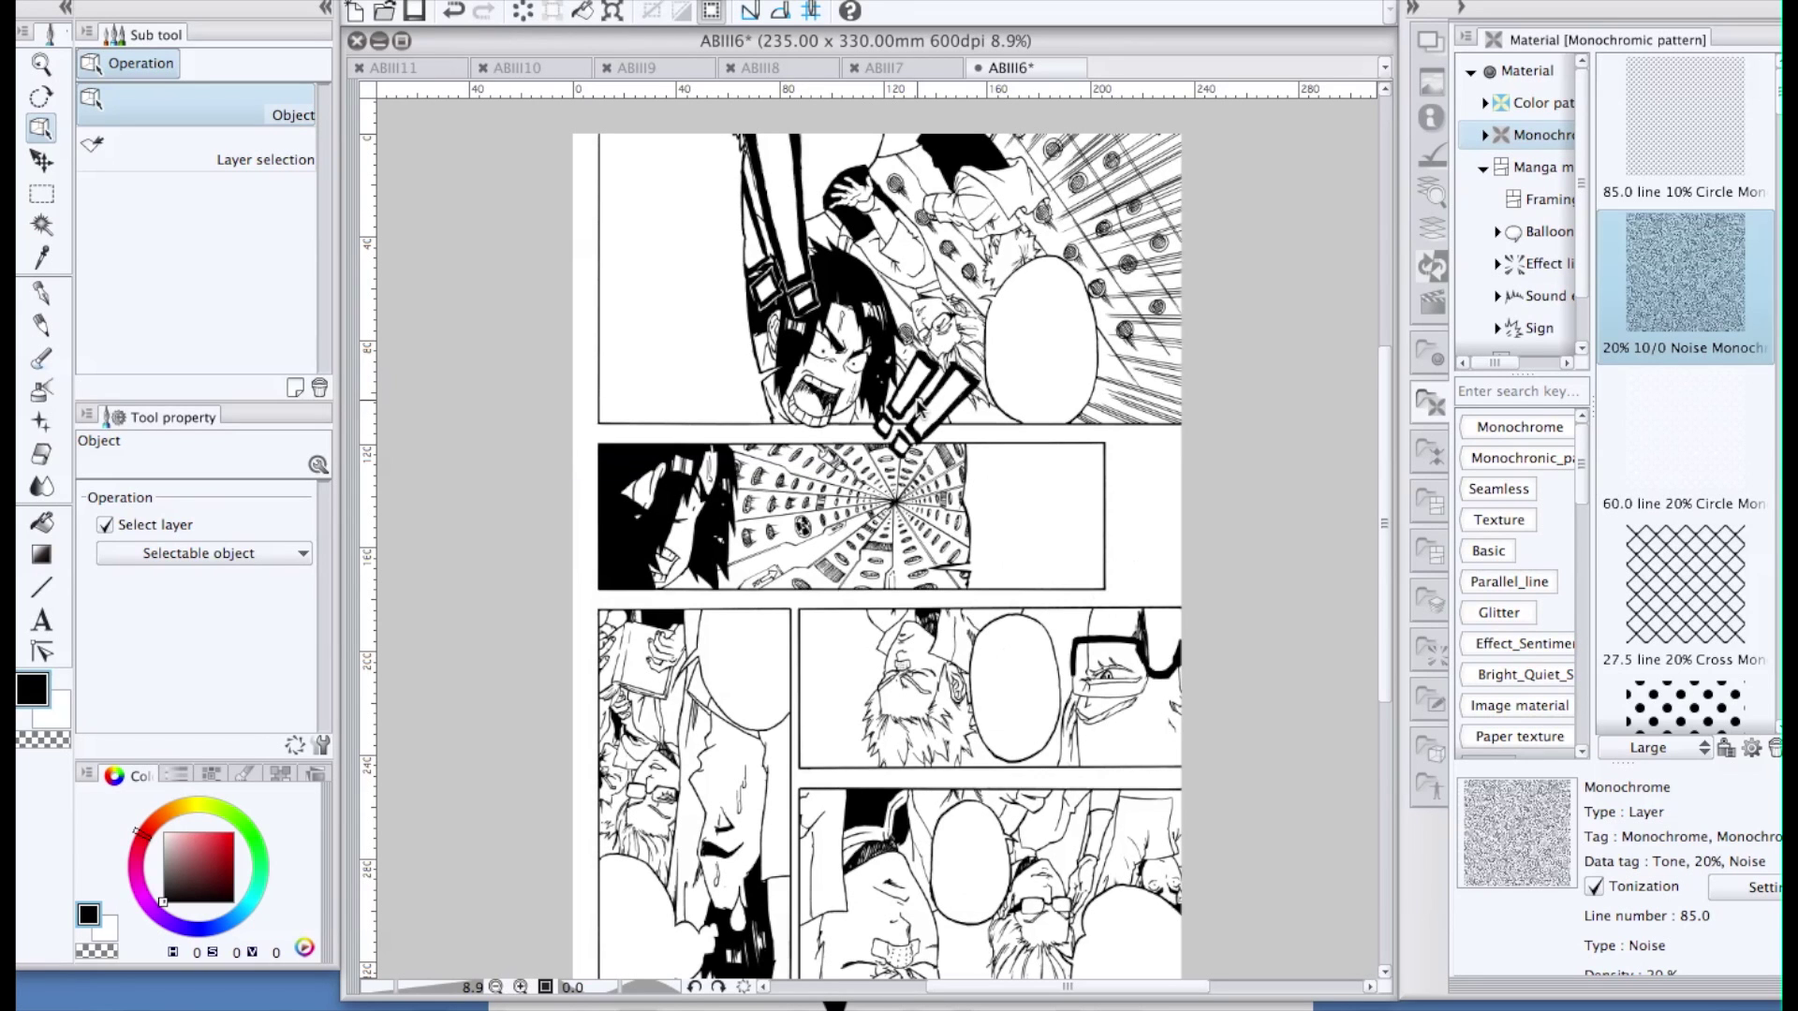
Look through the material categories from colour and monochromic patterns to the manga framing templates
{"action": "left_click", "coordinate": [1537, 170]}
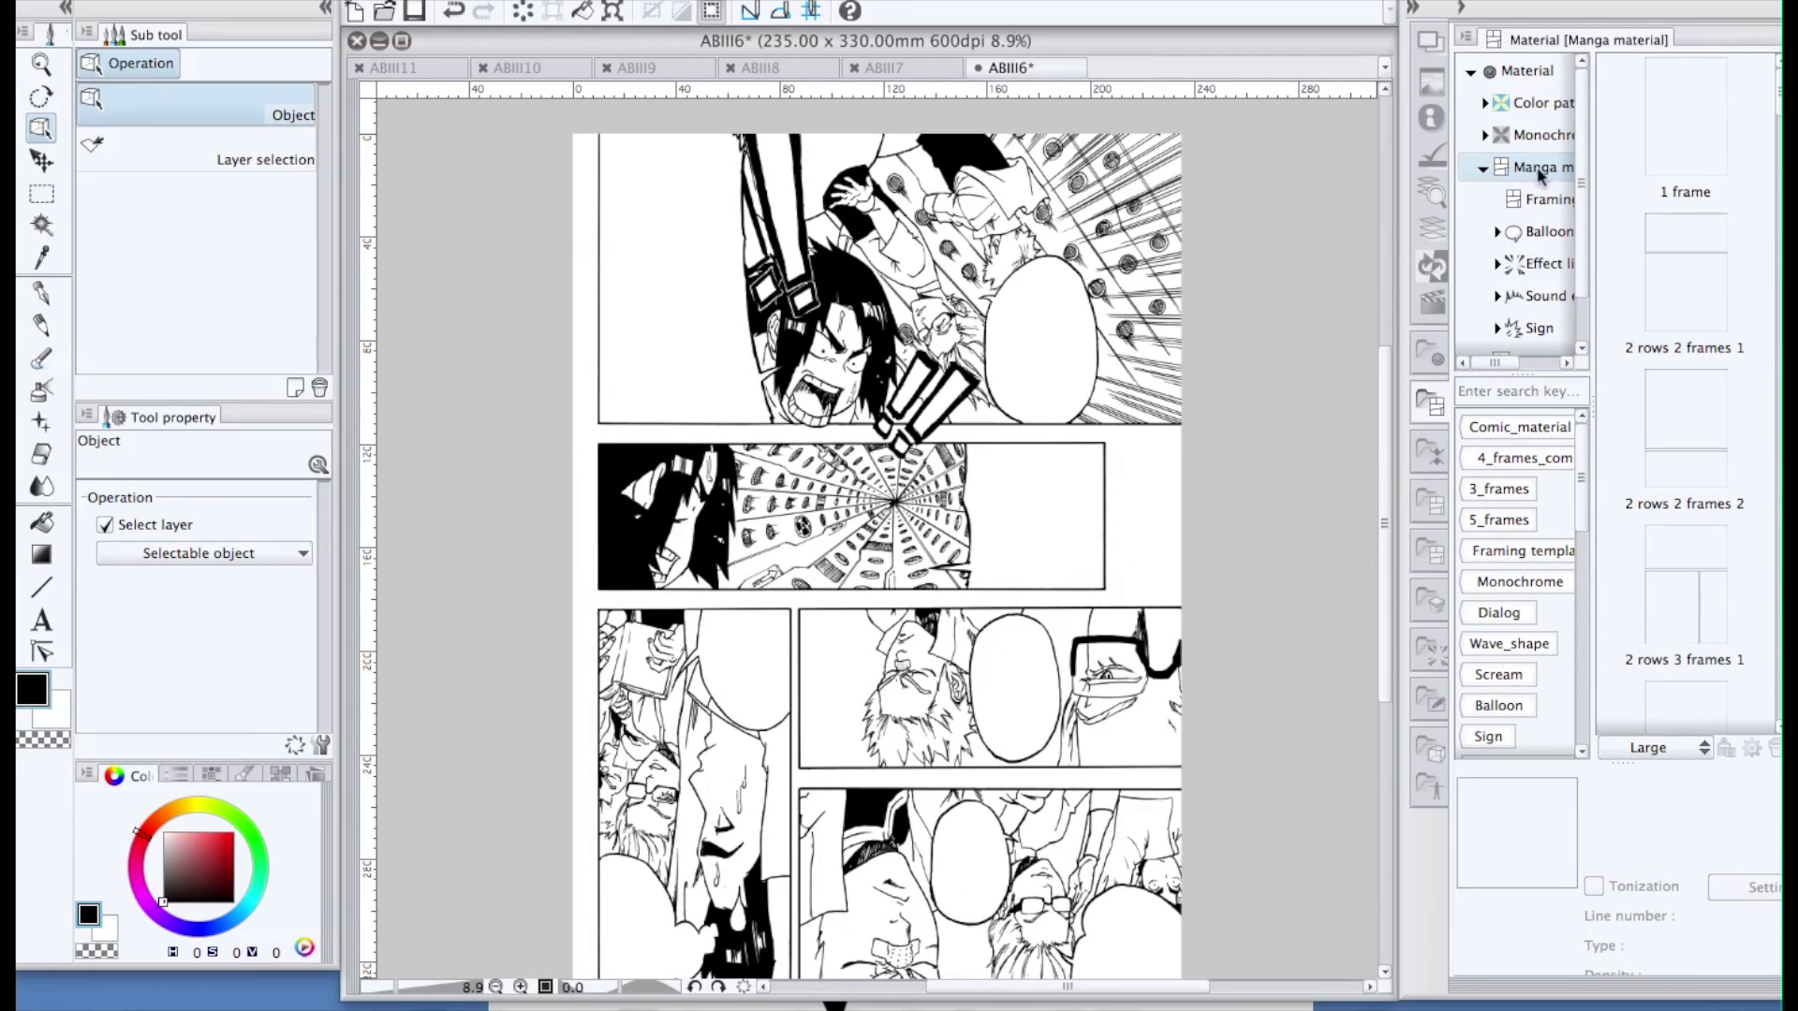
{"action": "left_click", "coordinate": [1540, 102]}
{"action": "left_click", "coordinate": [1541, 134]}
{"action": "left_click", "coordinate": [1543, 167]}
{"action": "left_click", "coordinate": [1549, 199]}
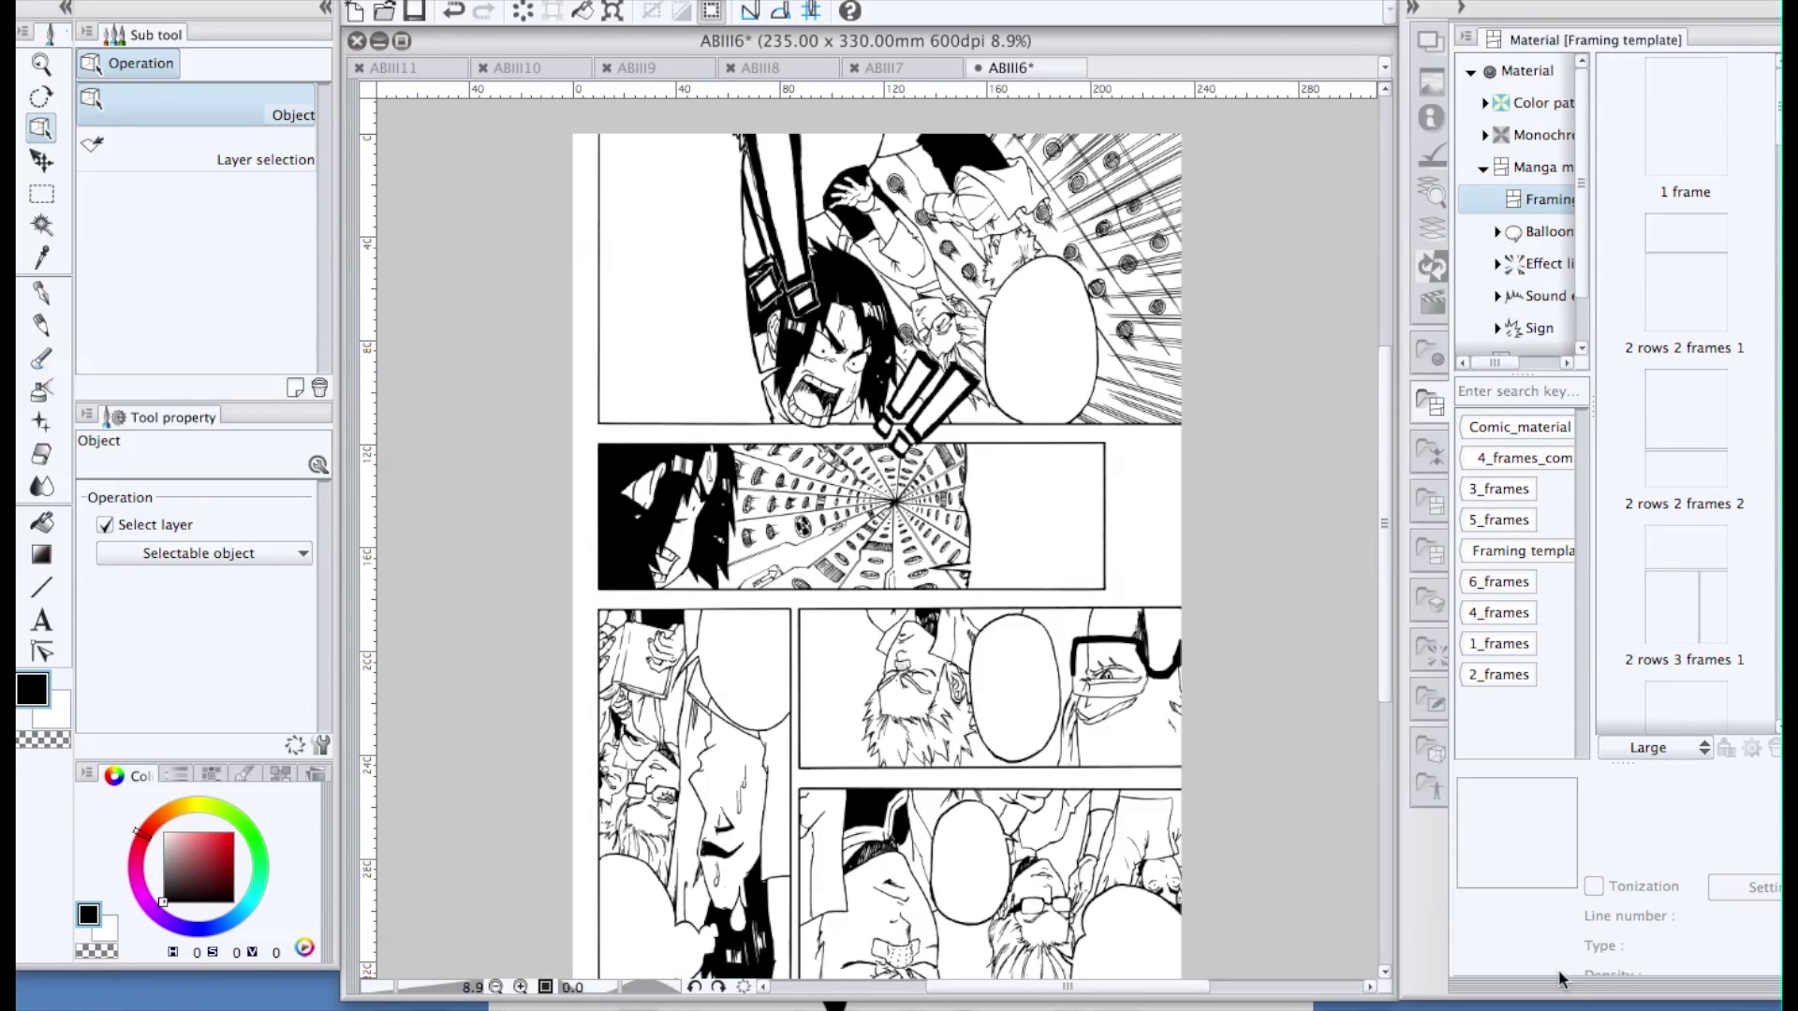
Add a new blank layer directly above the ABIII6 2 line art layer
{"action": "left_click", "coordinate": [1435, 263]}
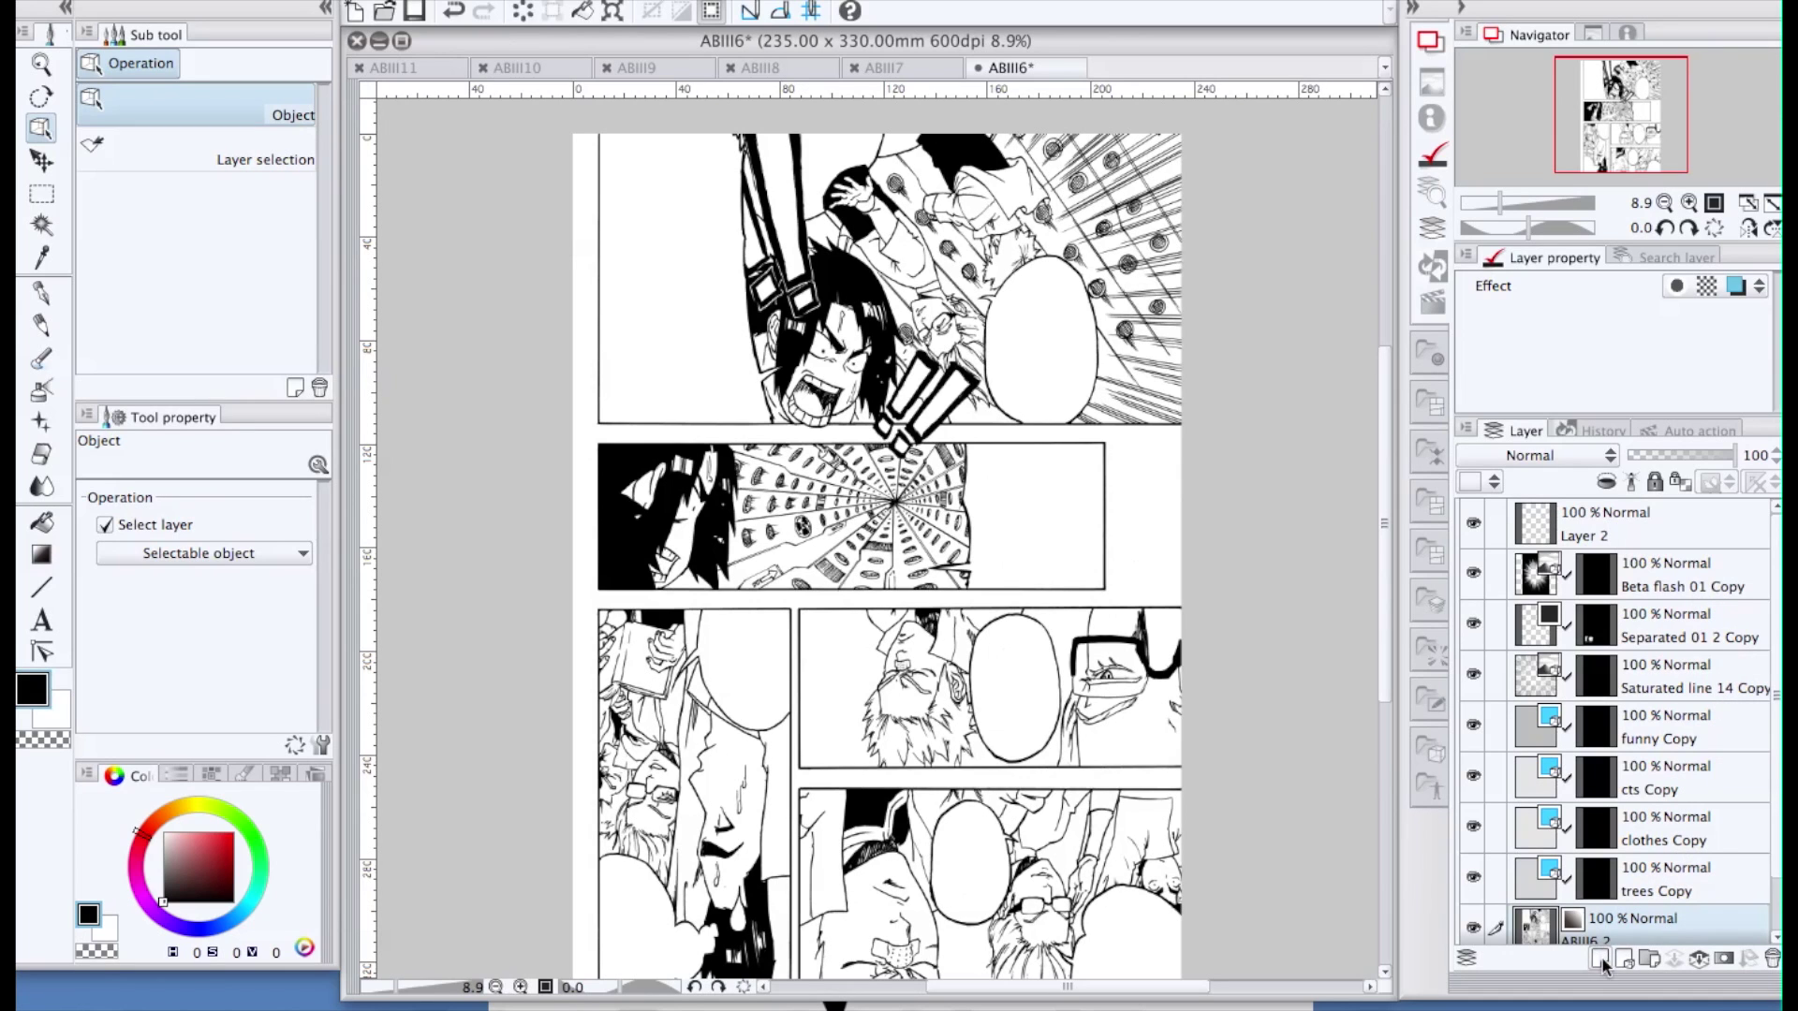
{"action": "left_click_drag", "start_coordinate": [1770, 834], "coordinate": [1771, 872]}
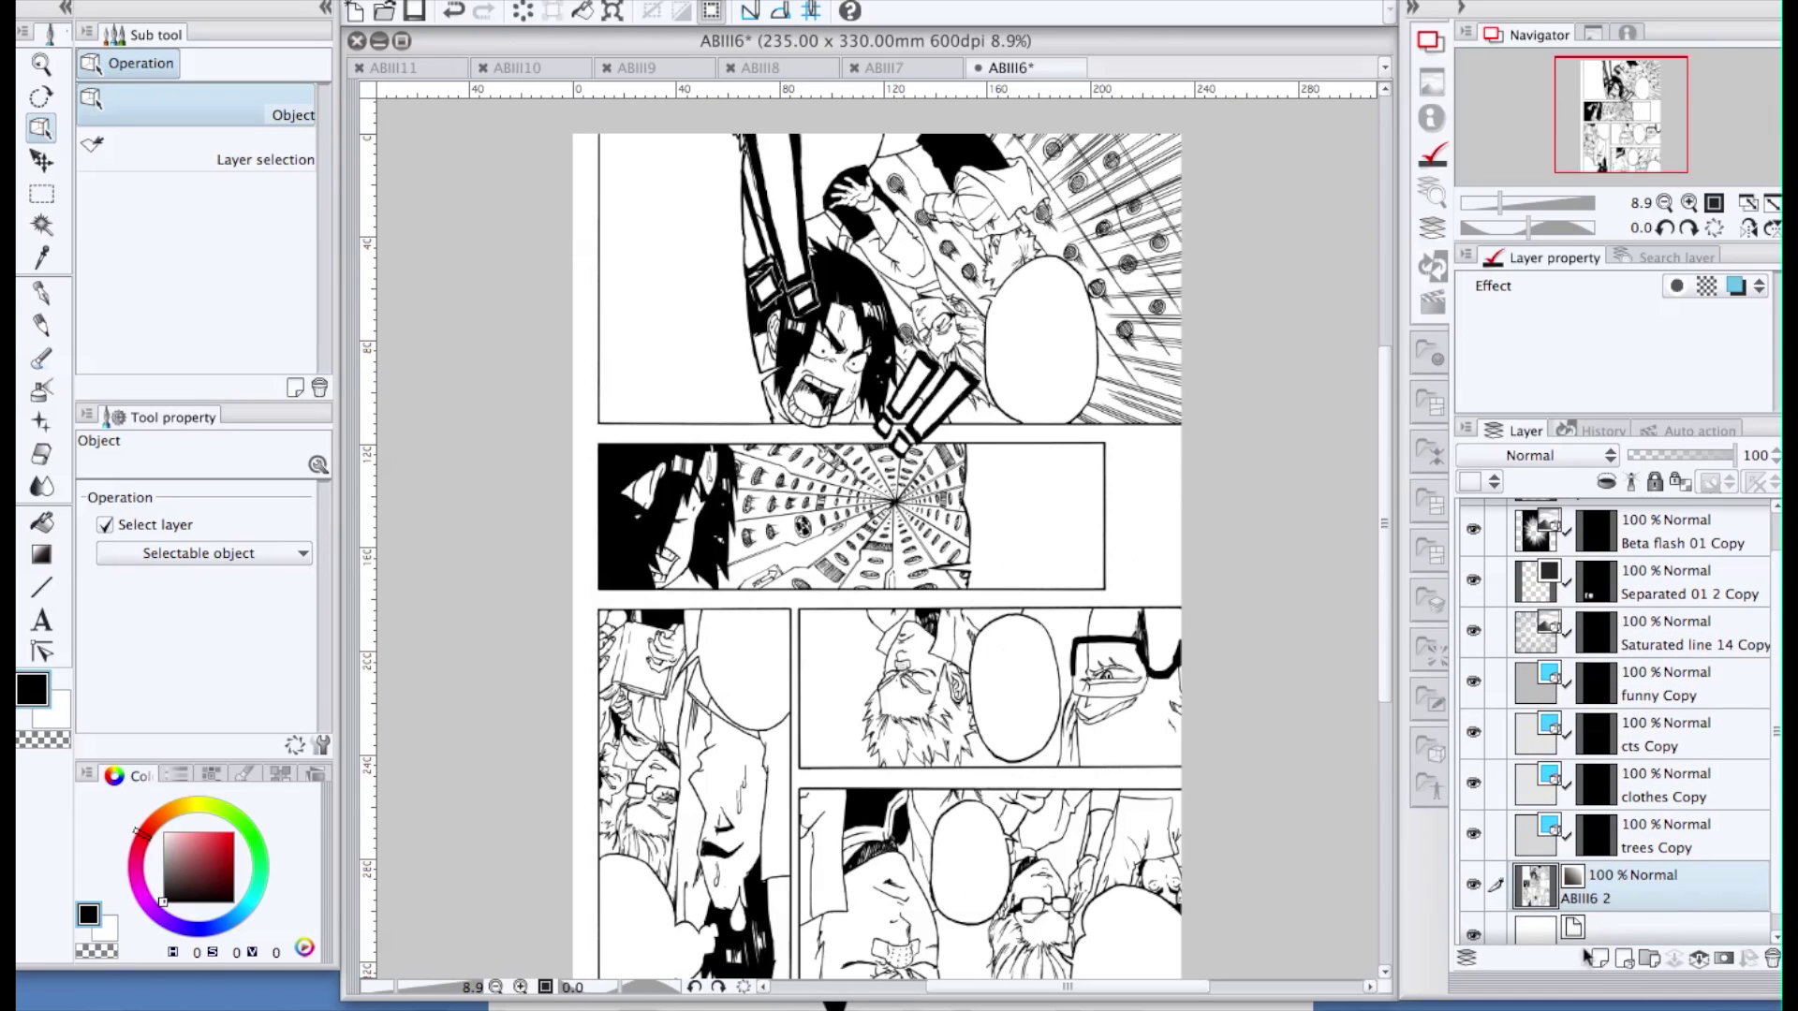
{"action": "left_click", "coordinate": [1601, 959]}
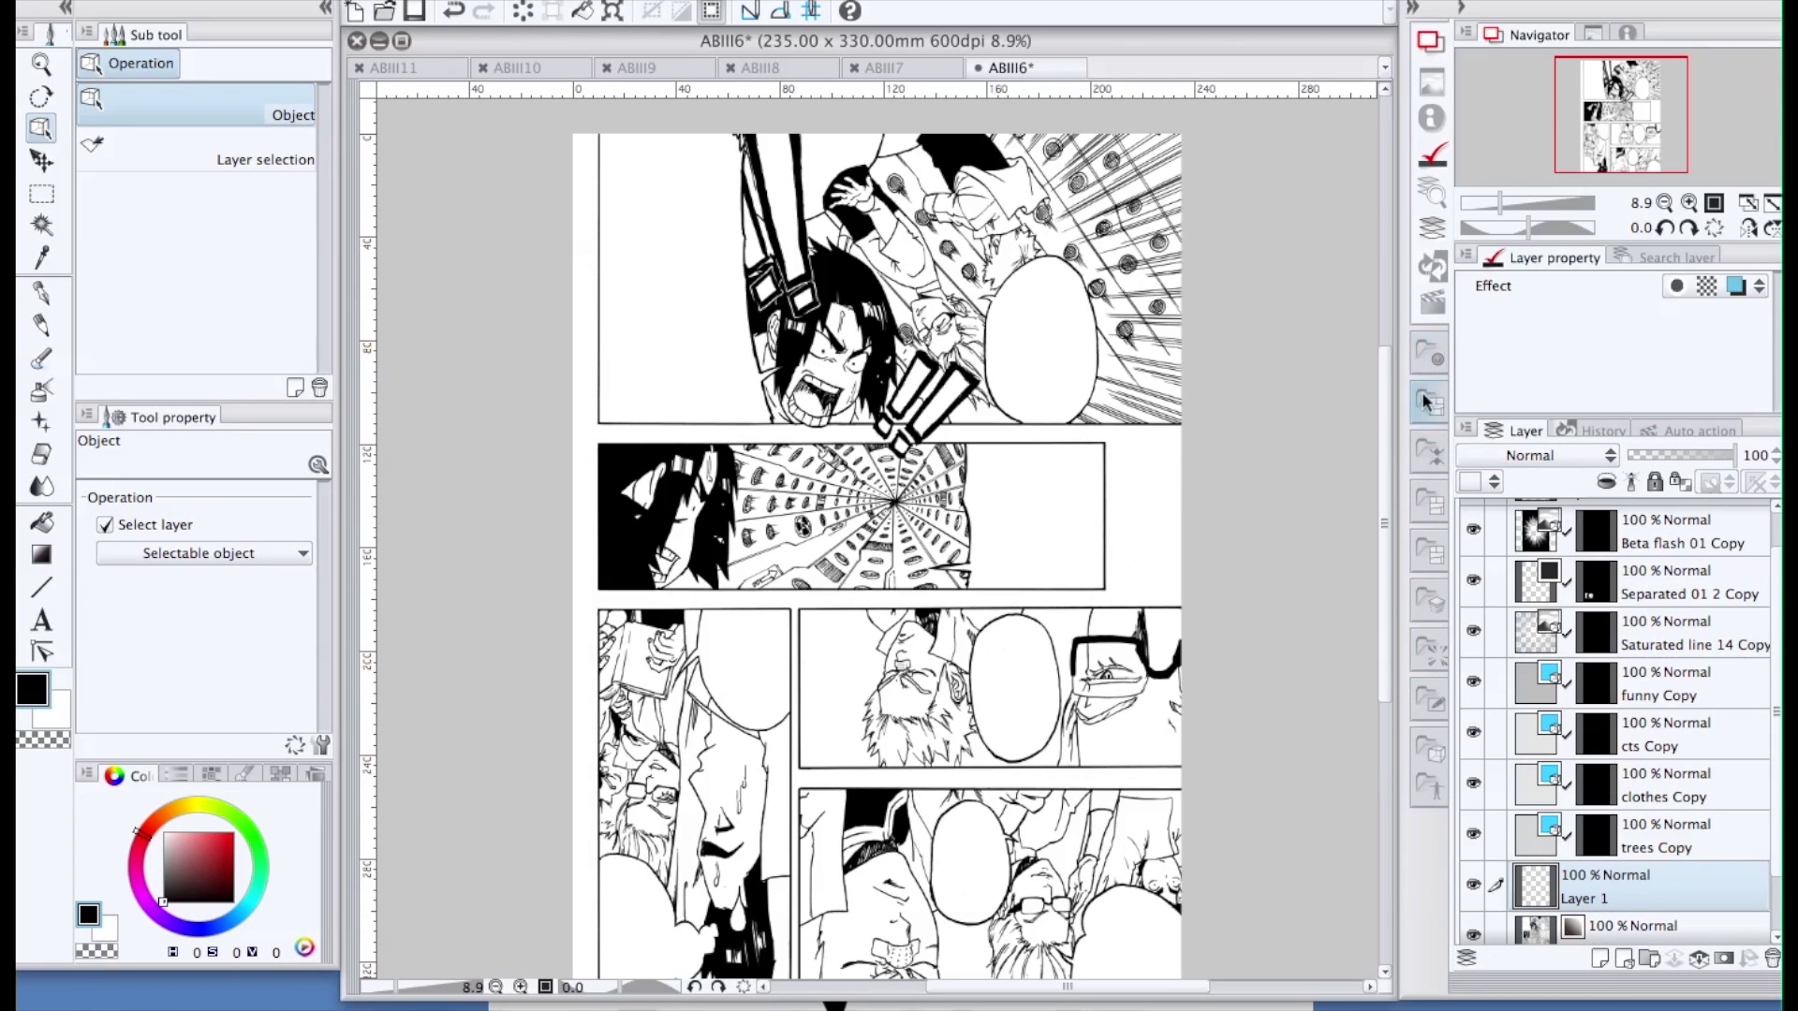
Cover the whole page with the 85.0 line 30% Circle tone from the monochromic patterns
{"action": "left_click", "coordinate": [1428, 650]}
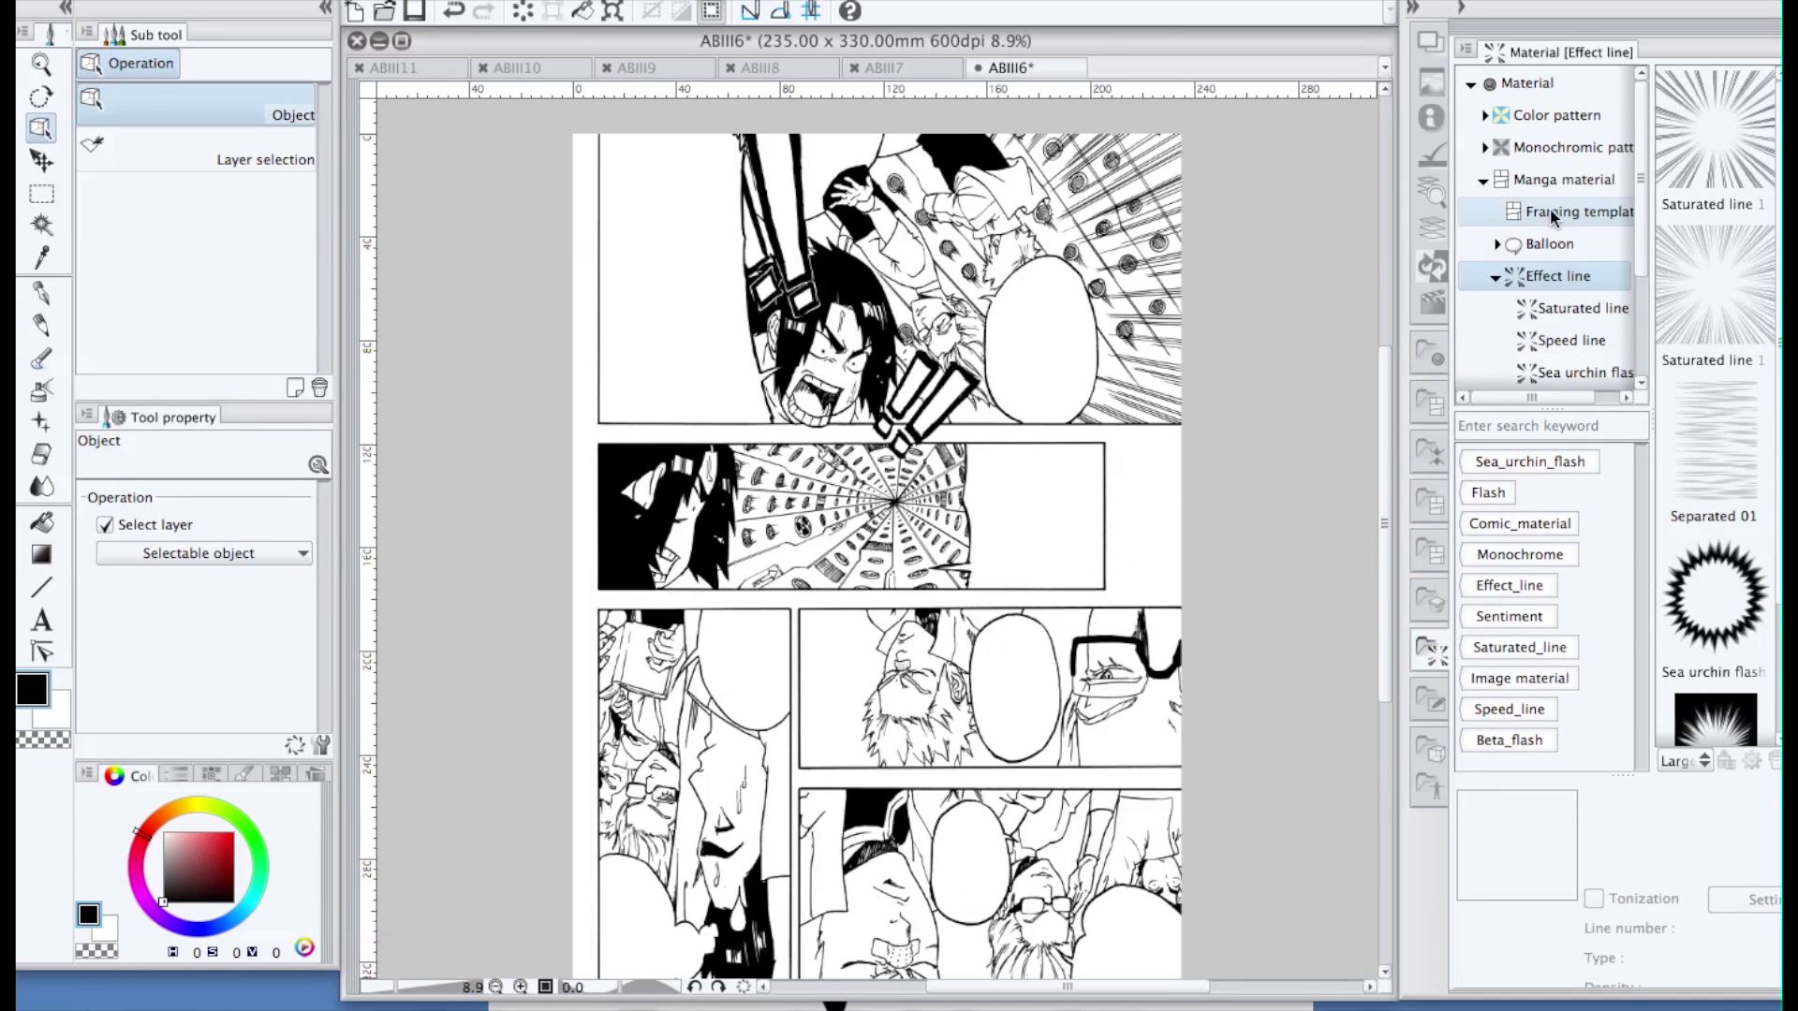
{"action": "left_click", "coordinate": [1571, 147]}
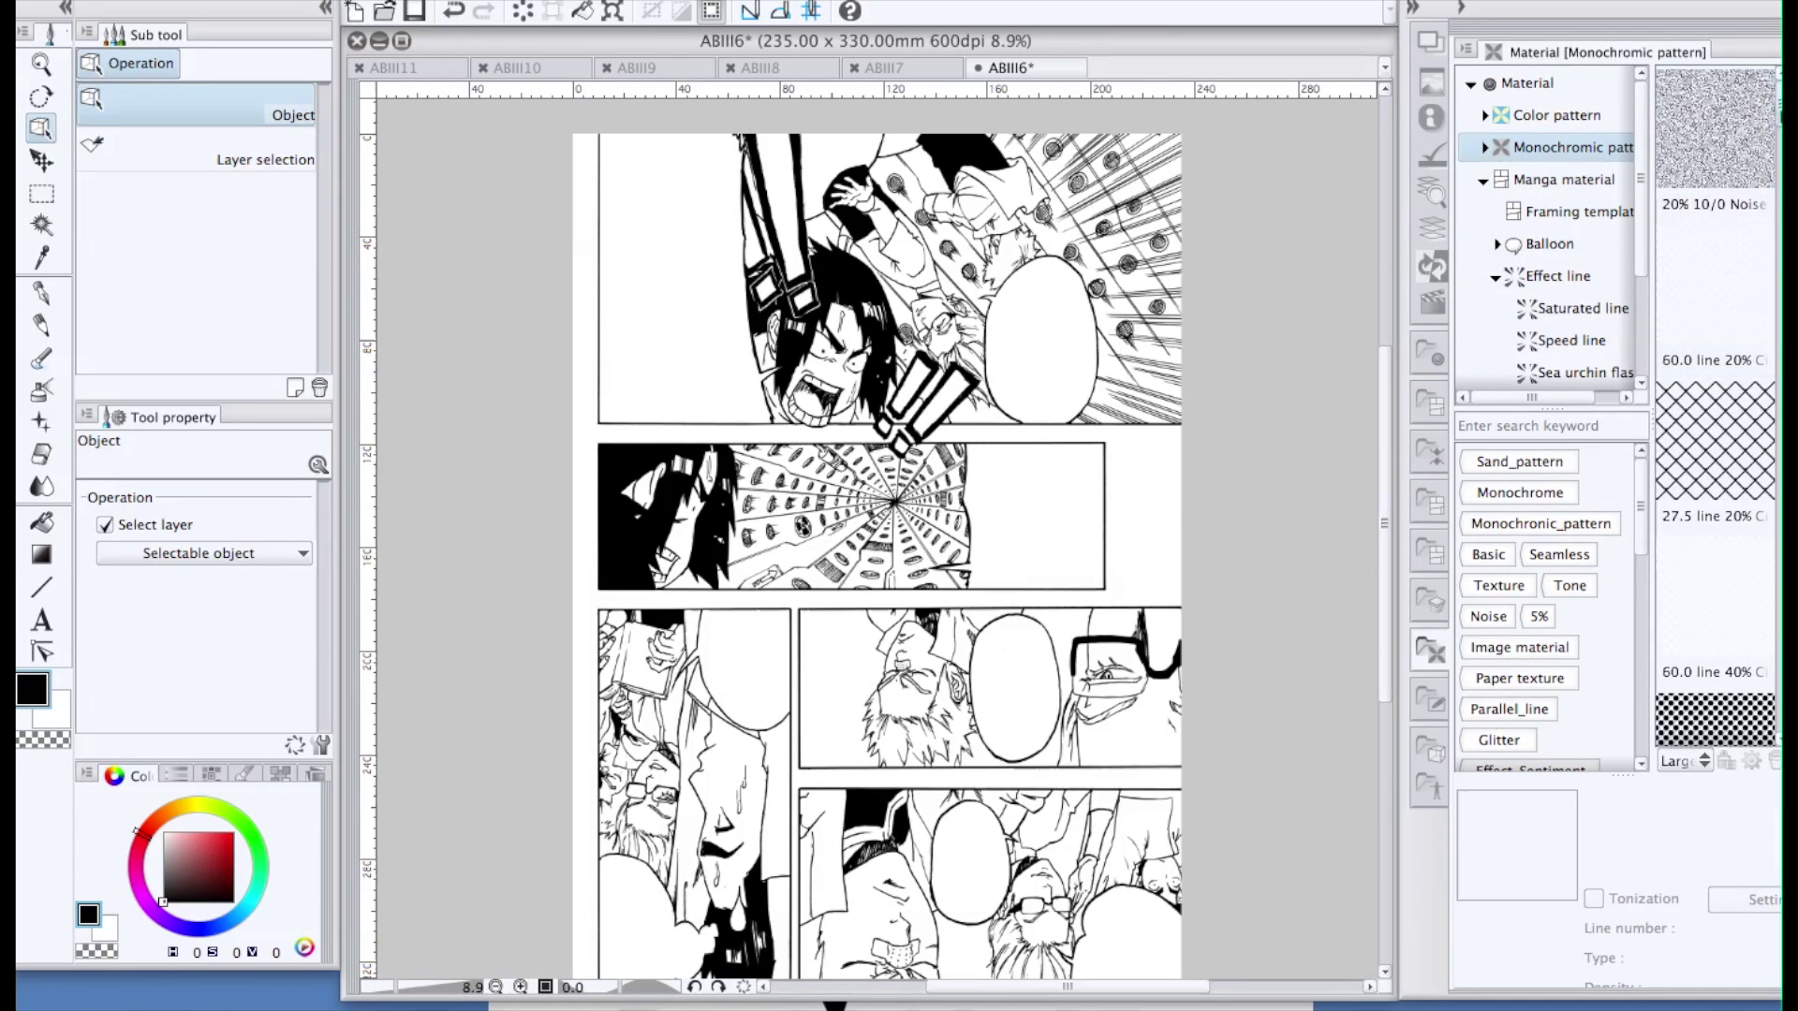
{"action": "scroll", "coordinate": [1717, 362], "scroll_direction": "down", "scroll_amount": 5}
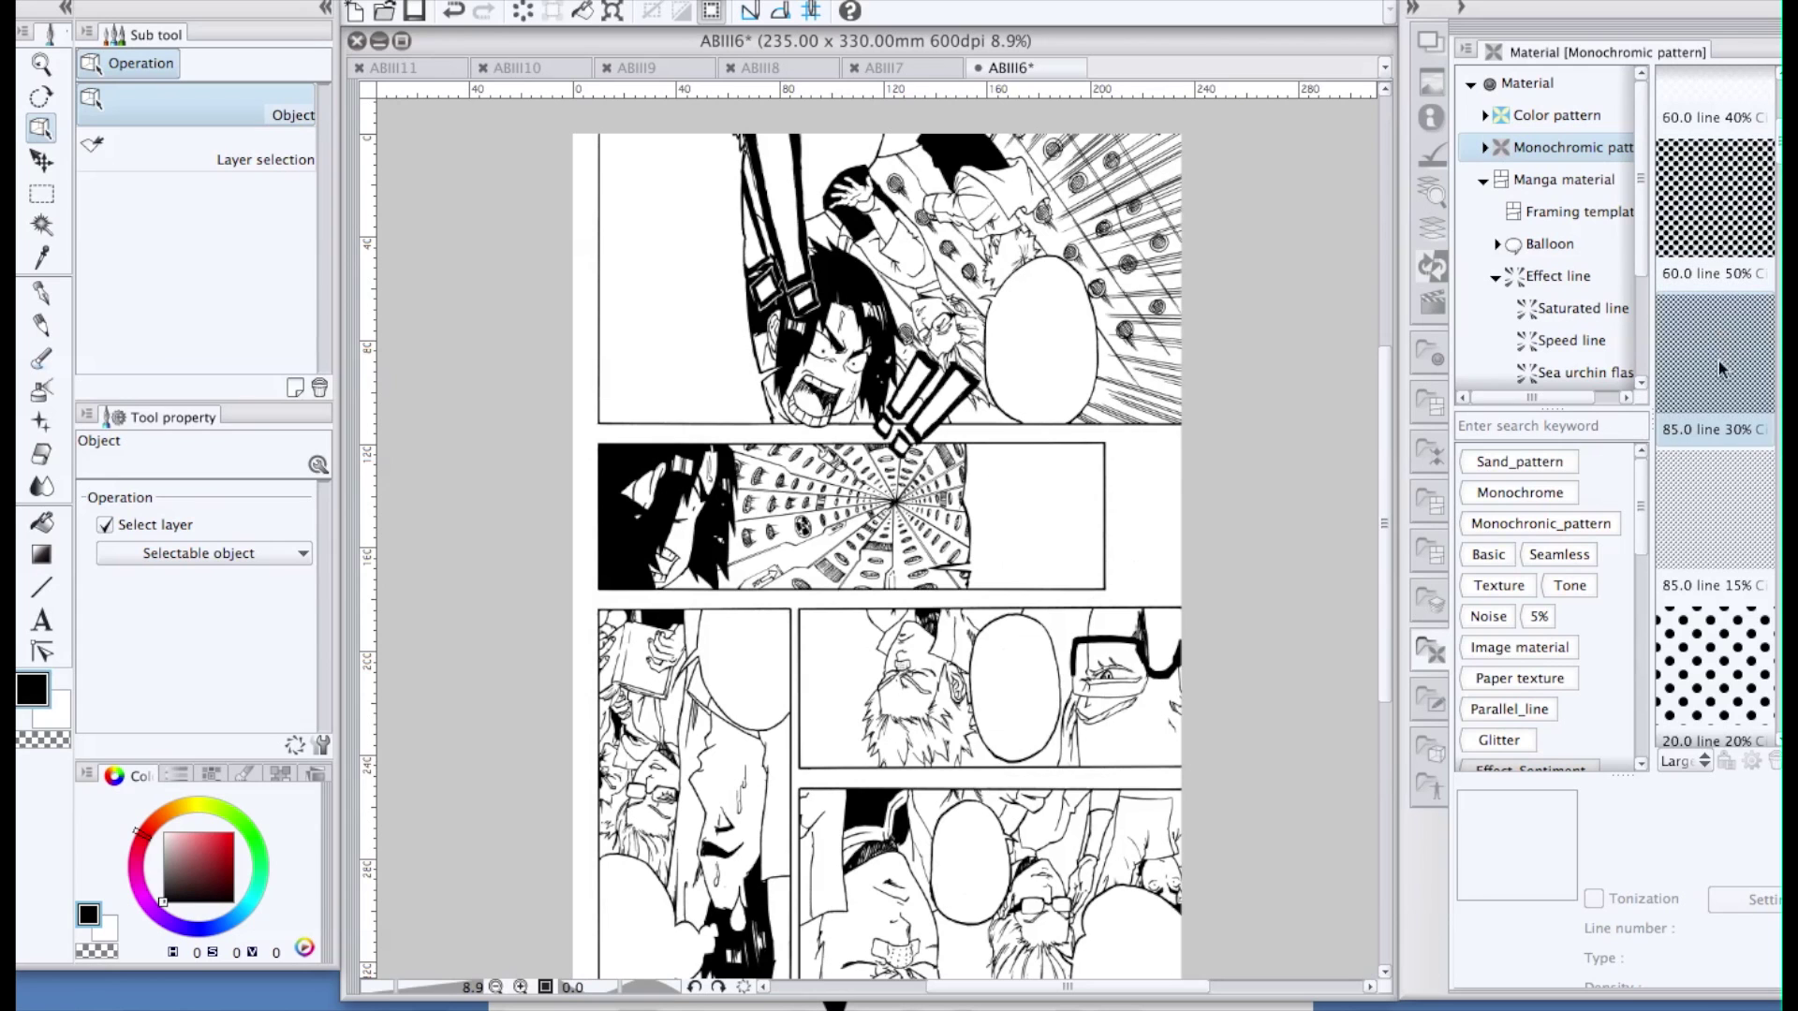
{"action": "left_click_drag", "start_coordinate": [1723, 351], "coordinate": [970, 553]}
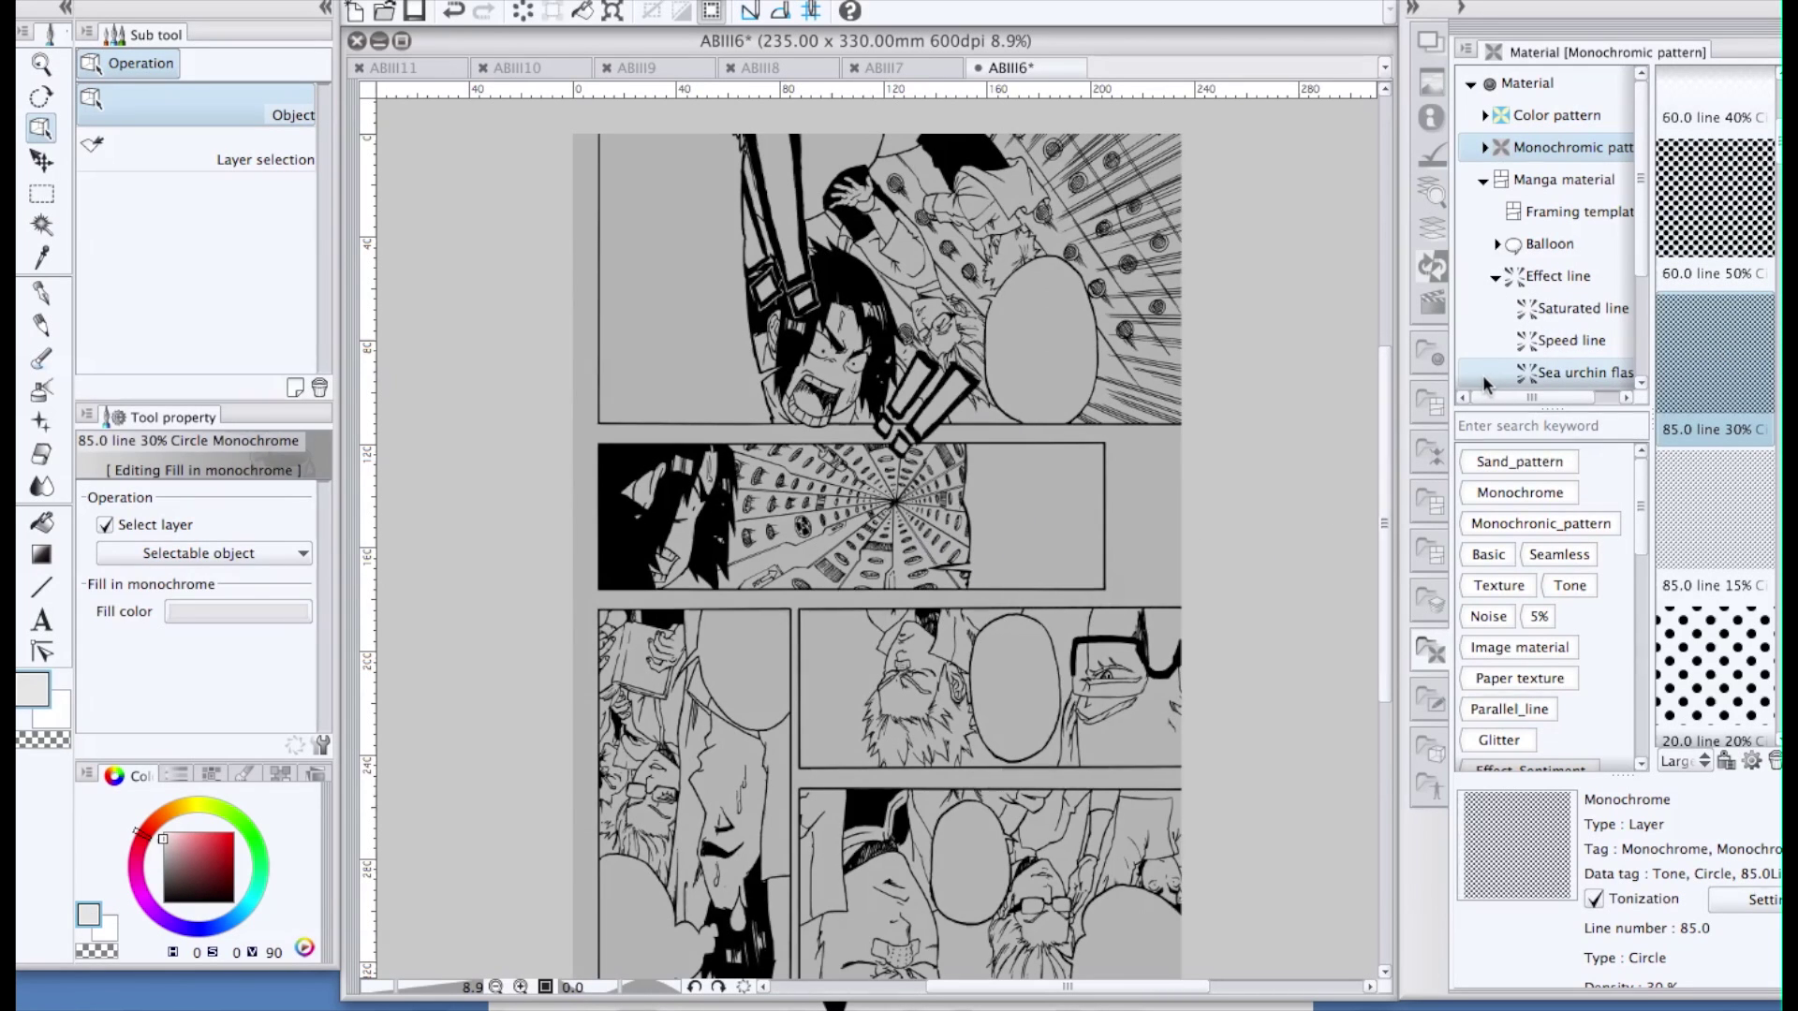
{"action": "scroll", "coordinate": [1384, 482], "scroll_direction": "down", "scroll_amount": 2}
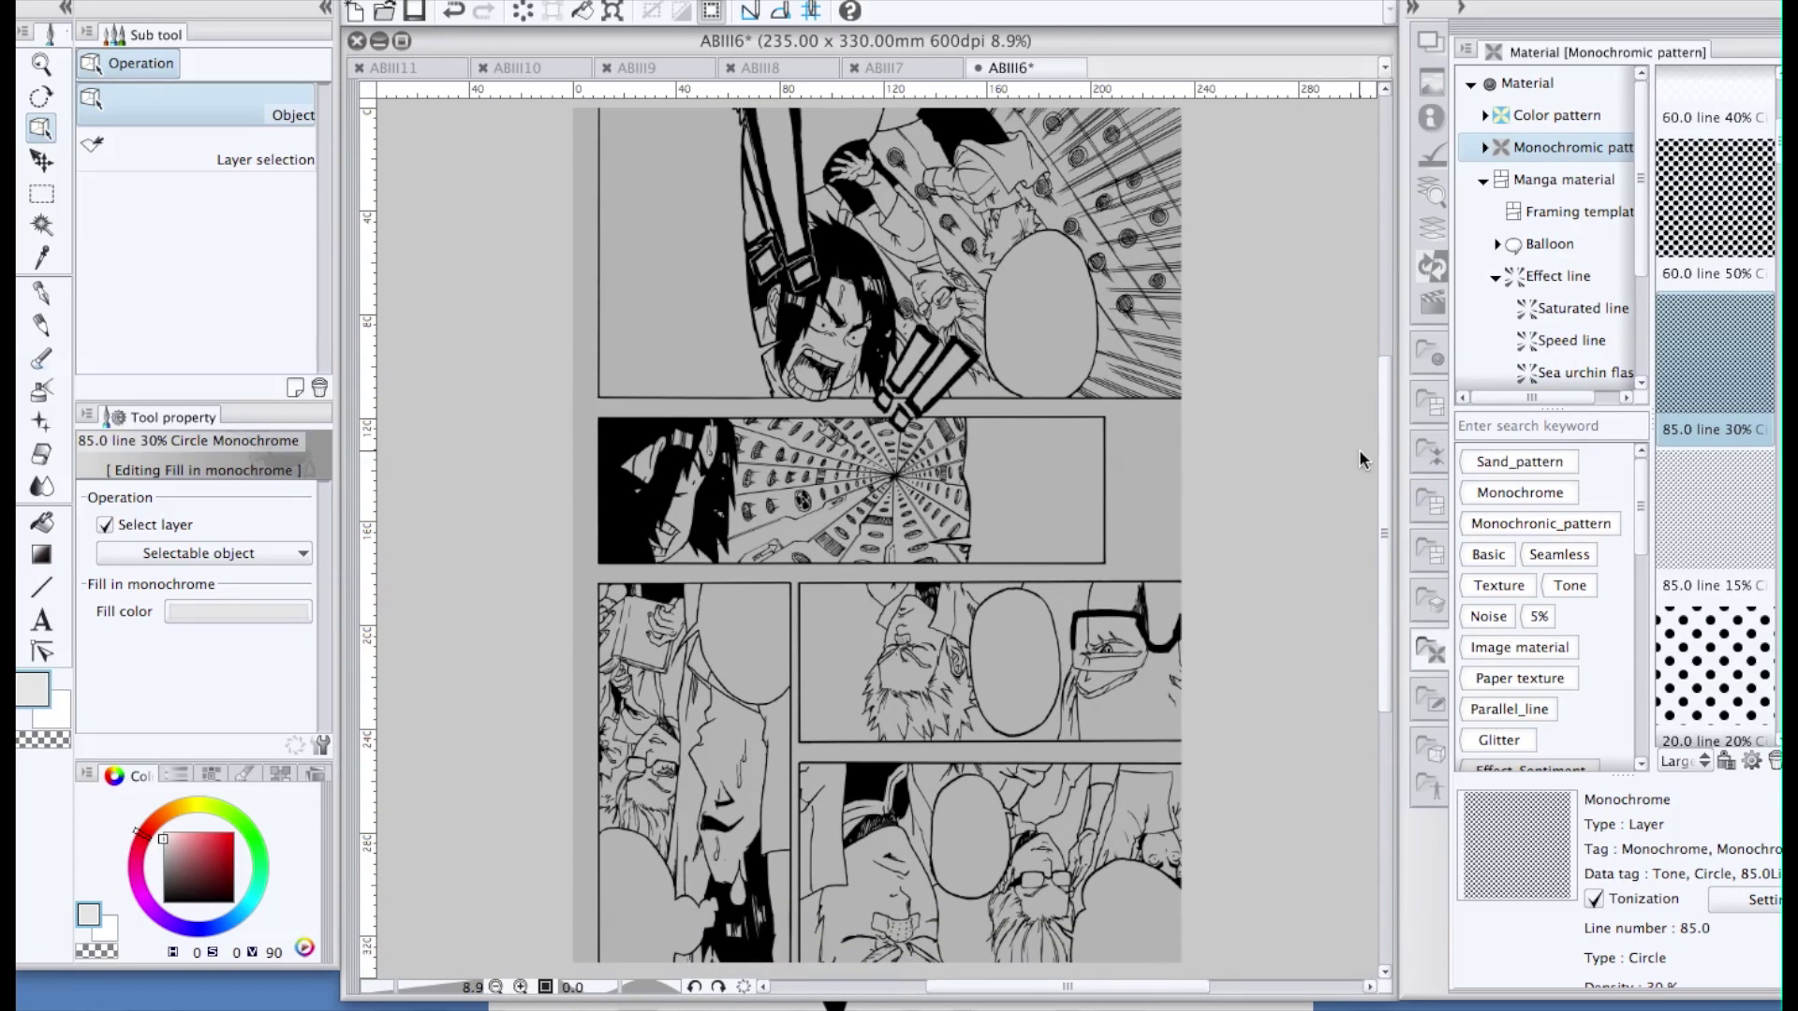
Clear the circle tone from a rectangular selection spanning the page top to the middle of the second panel, and deselect
{"action": "left_click", "coordinate": [1431, 234]}
{"action": "scroll", "coordinate": [1653, 824], "scroll_direction": "down", "scroll_amount": 1}
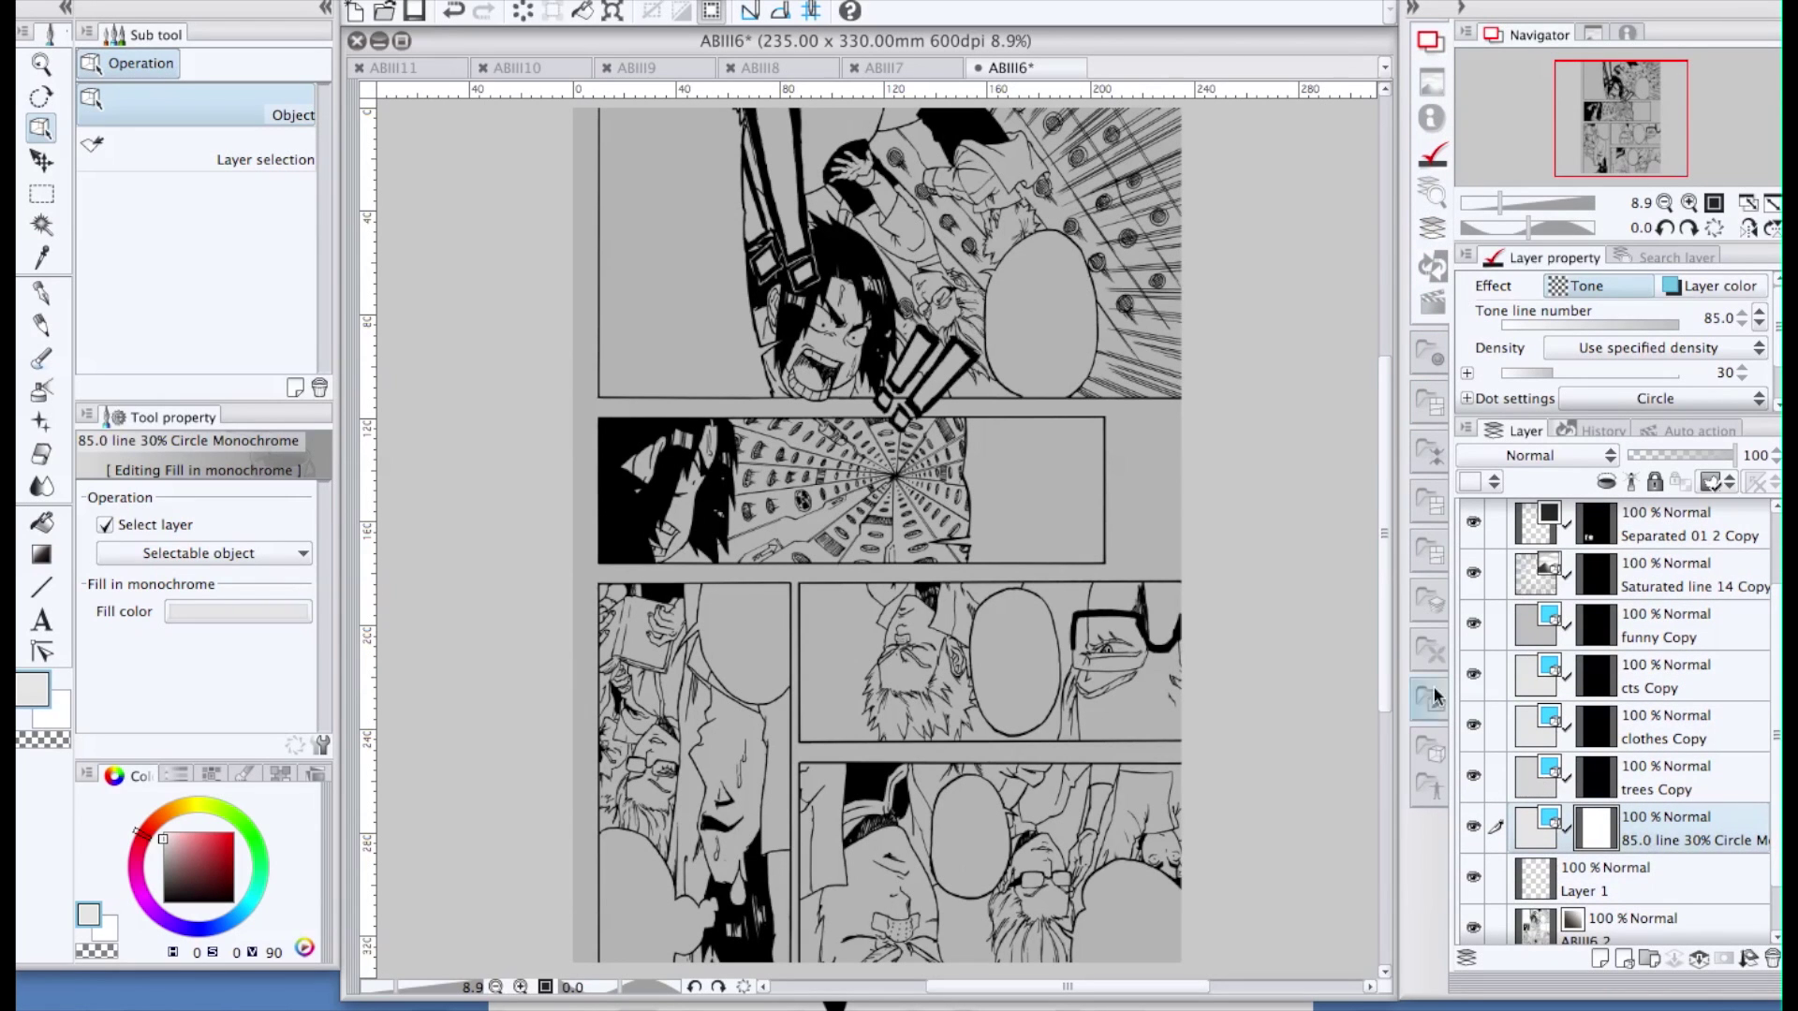
{"action": "scroll", "coordinate": [1165, 587], "scroll_direction": "down", "scroll_amount": 1}
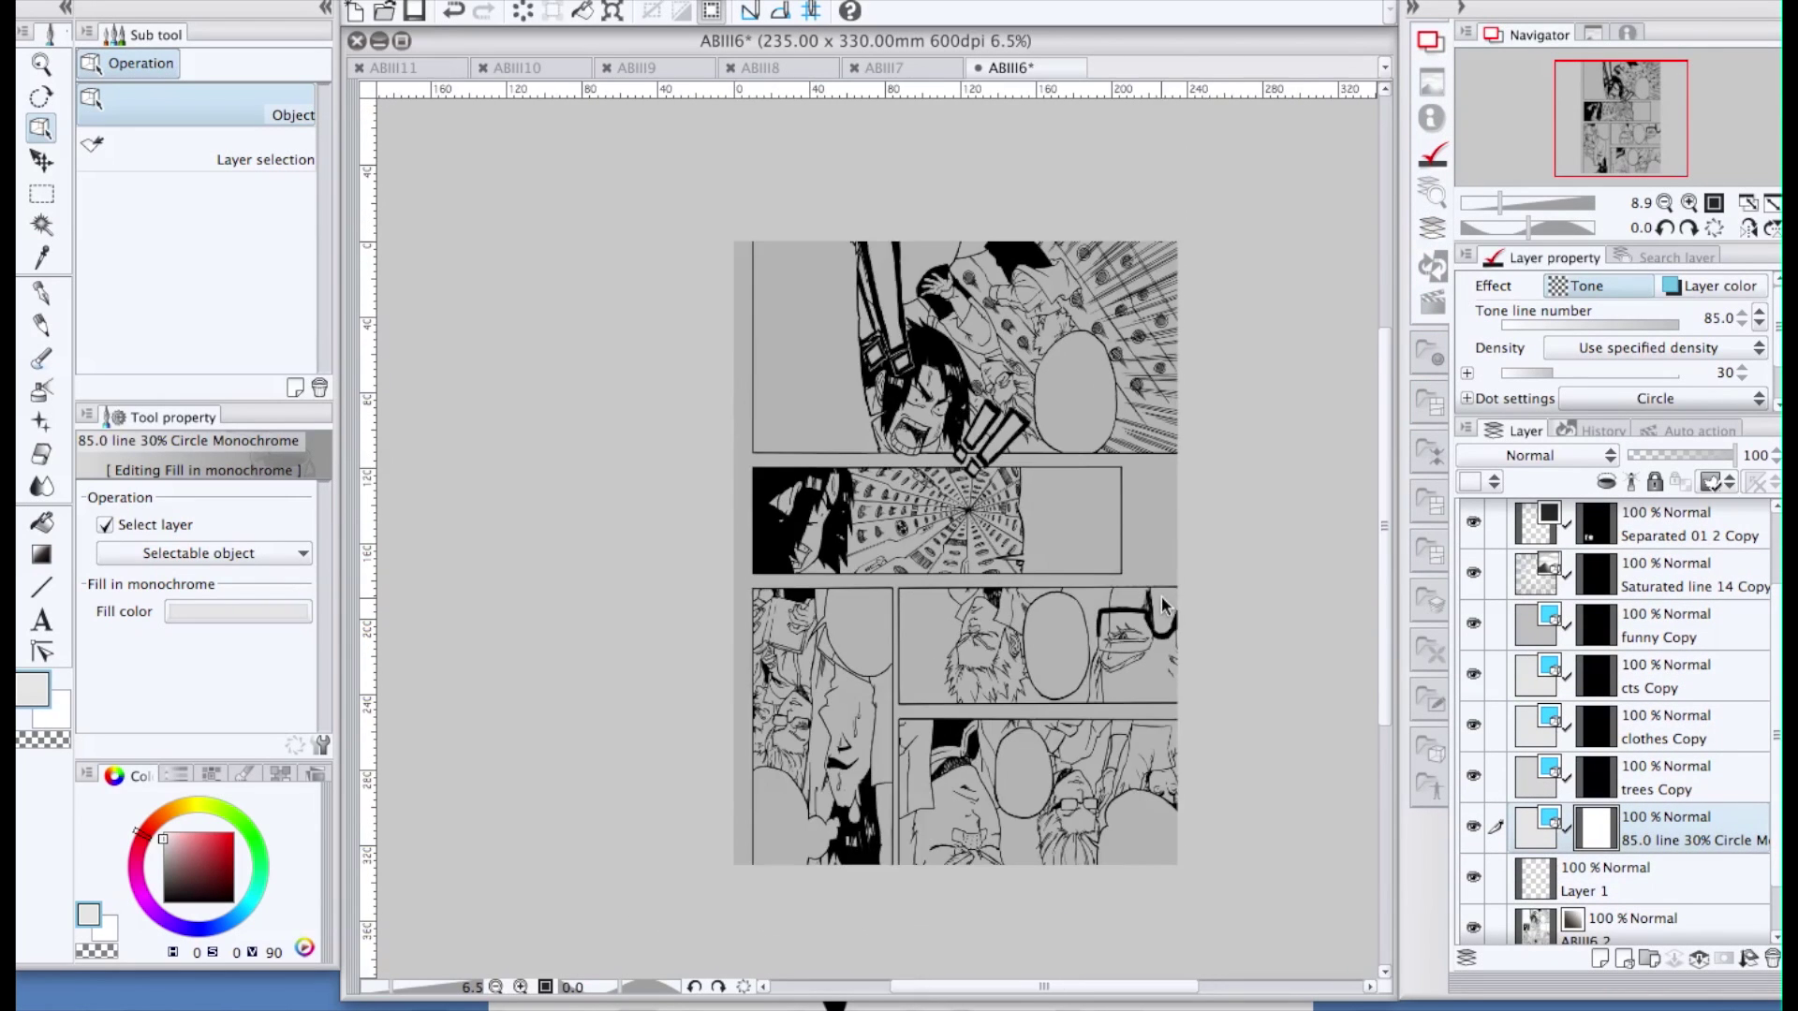
{"action": "left_click", "coordinate": [42, 195]}
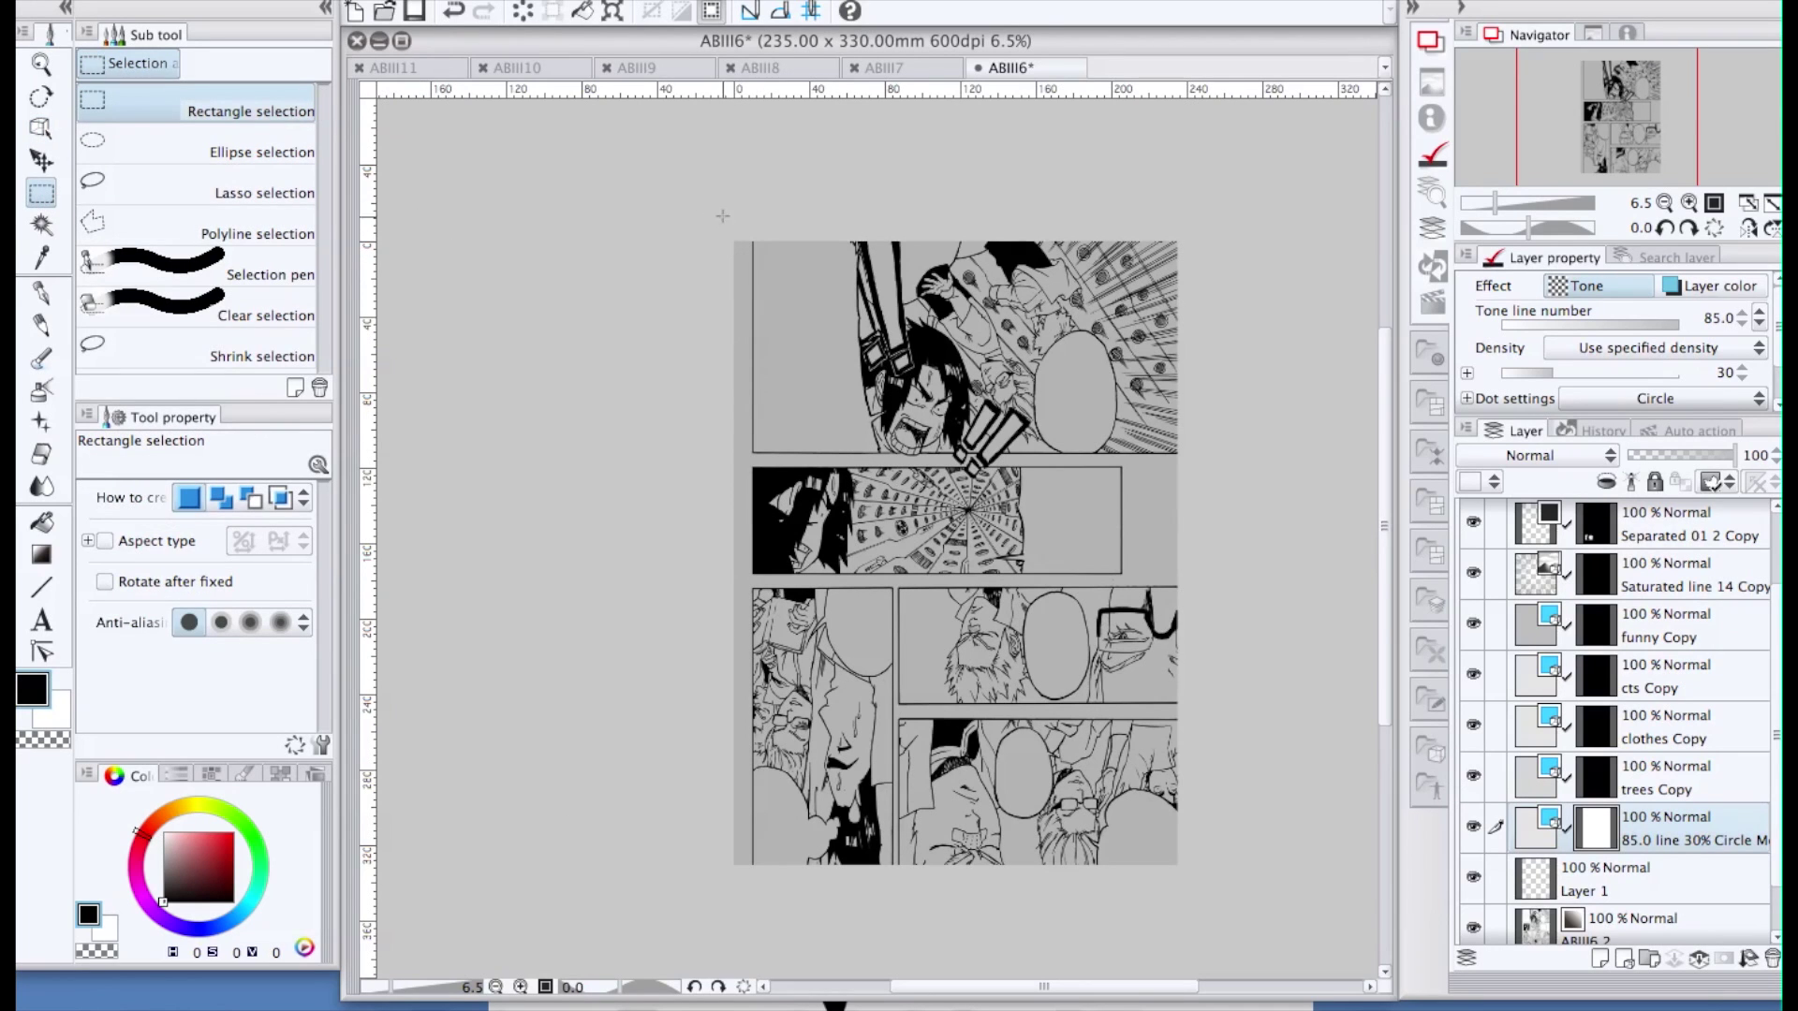
{"action": "left_click_drag", "start_coordinate": [723, 216], "coordinate": [1215, 514]}
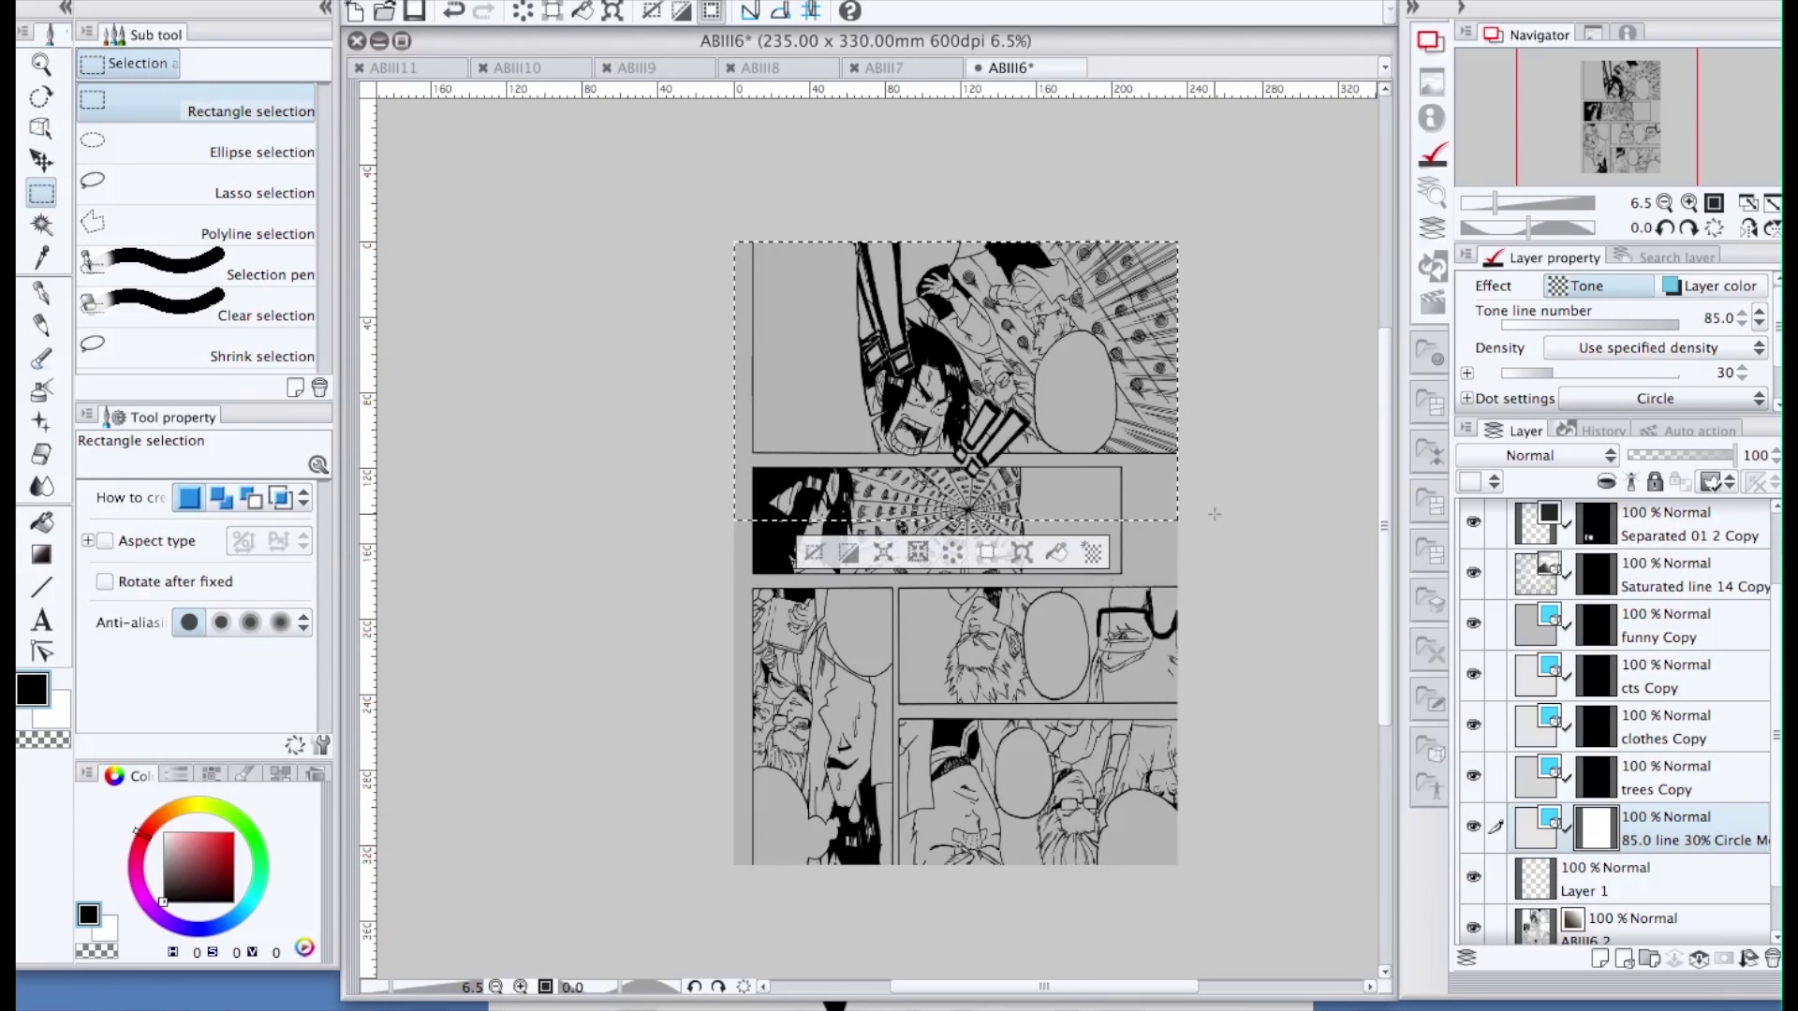
{"action": "left_click", "coordinate": [952, 556]}
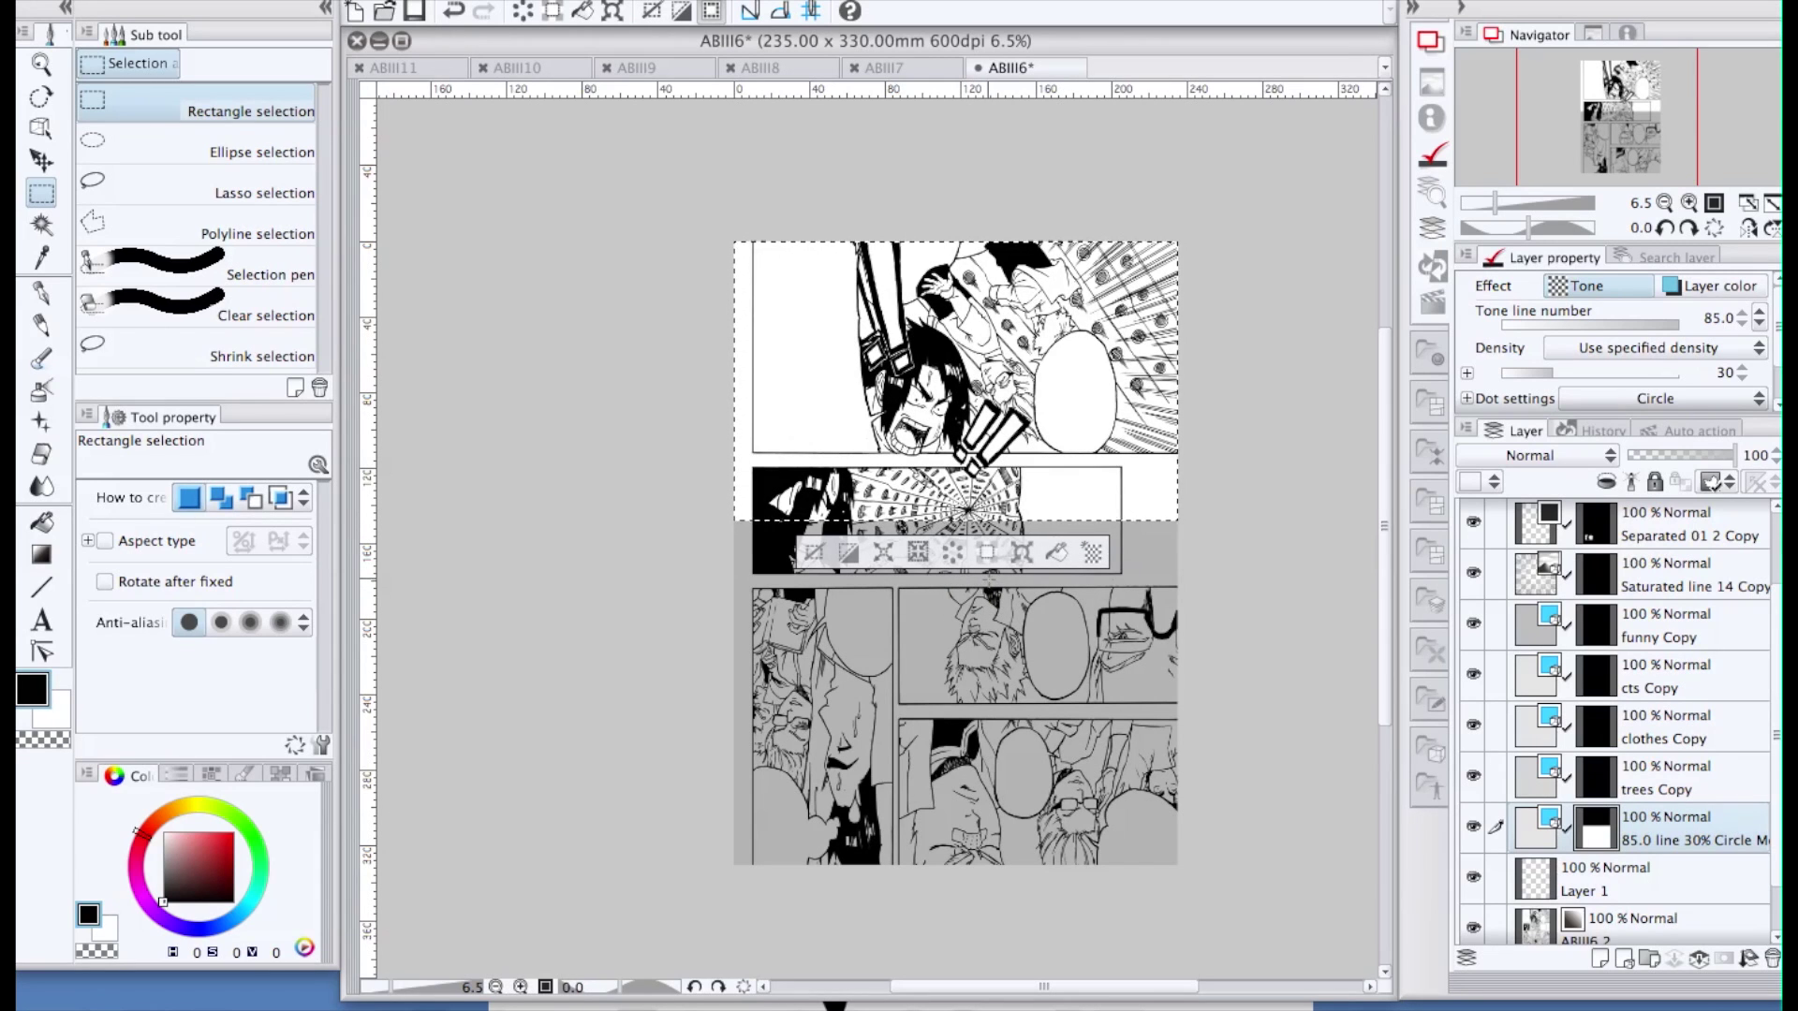
{"action": "left_click", "coordinate": [989, 580]}
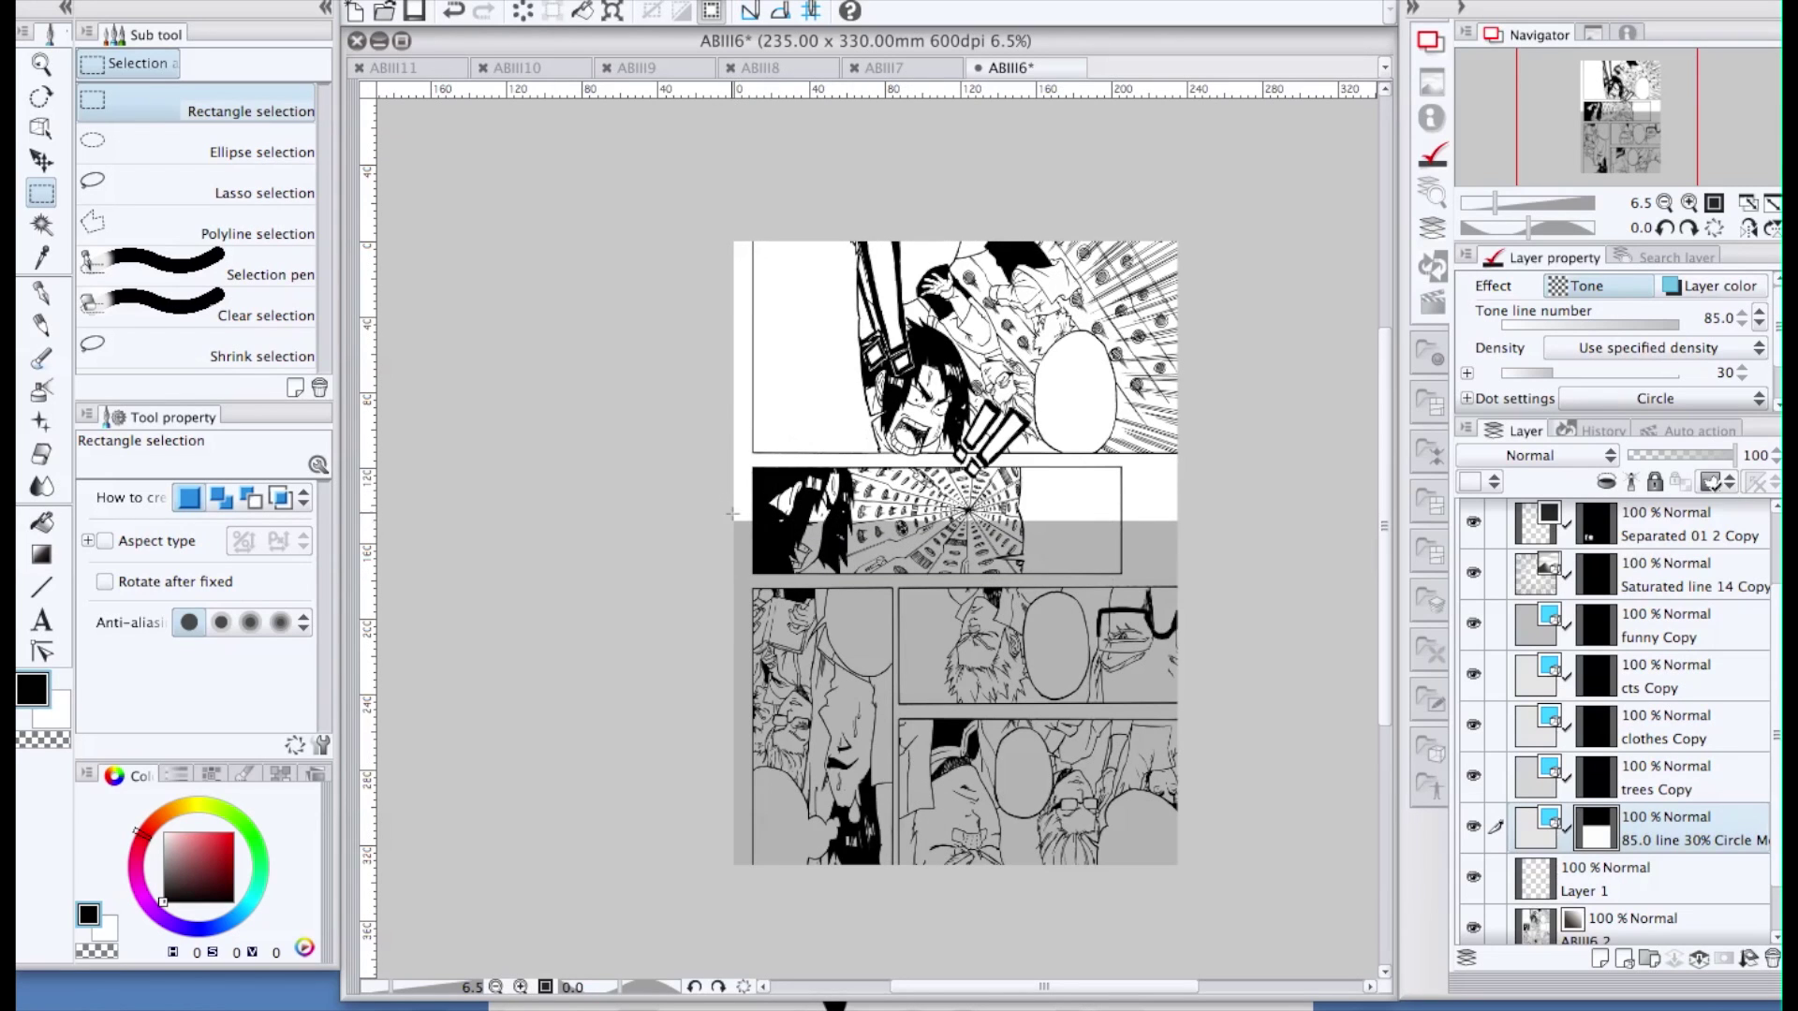
Erase the tone along the page's left margin below the cleared area with the Harder eraser enlarged to size 1000
{"action": "key", "text": "e"}
{"action": "key", "text": "bracketright"}
{"action": "key", "text": "bracketright"}
{"action": "key", "text": "bracketright"}
{"action": "key", "text": "bracketright"}
{"action": "key", "text": "bracketright"}
{"action": "key", "text": "bracketright"}
{"action": "key", "text": "bracketright"}
{"action": "key", "text": "bracketright"}
{"action": "key", "text": "bracketright"}
{"action": "key", "text": "bracketright"}
{"action": "key", "text": "bracketright"}
{"action": "key", "text": "bracketright"}
{"action": "key", "text": "bracketright"}
{"action": "key", "text": "bracketright"}
{"action": "key", "text": "bracketright"}
{"action": "key", "text": "bracketright"}
{"action": "key", "text": "bracketright"}
{"action": "key", "text": "bracketright"}
{"action": "key", "text": "bracketright"}
{"action": "key", "text": "bracketright"}
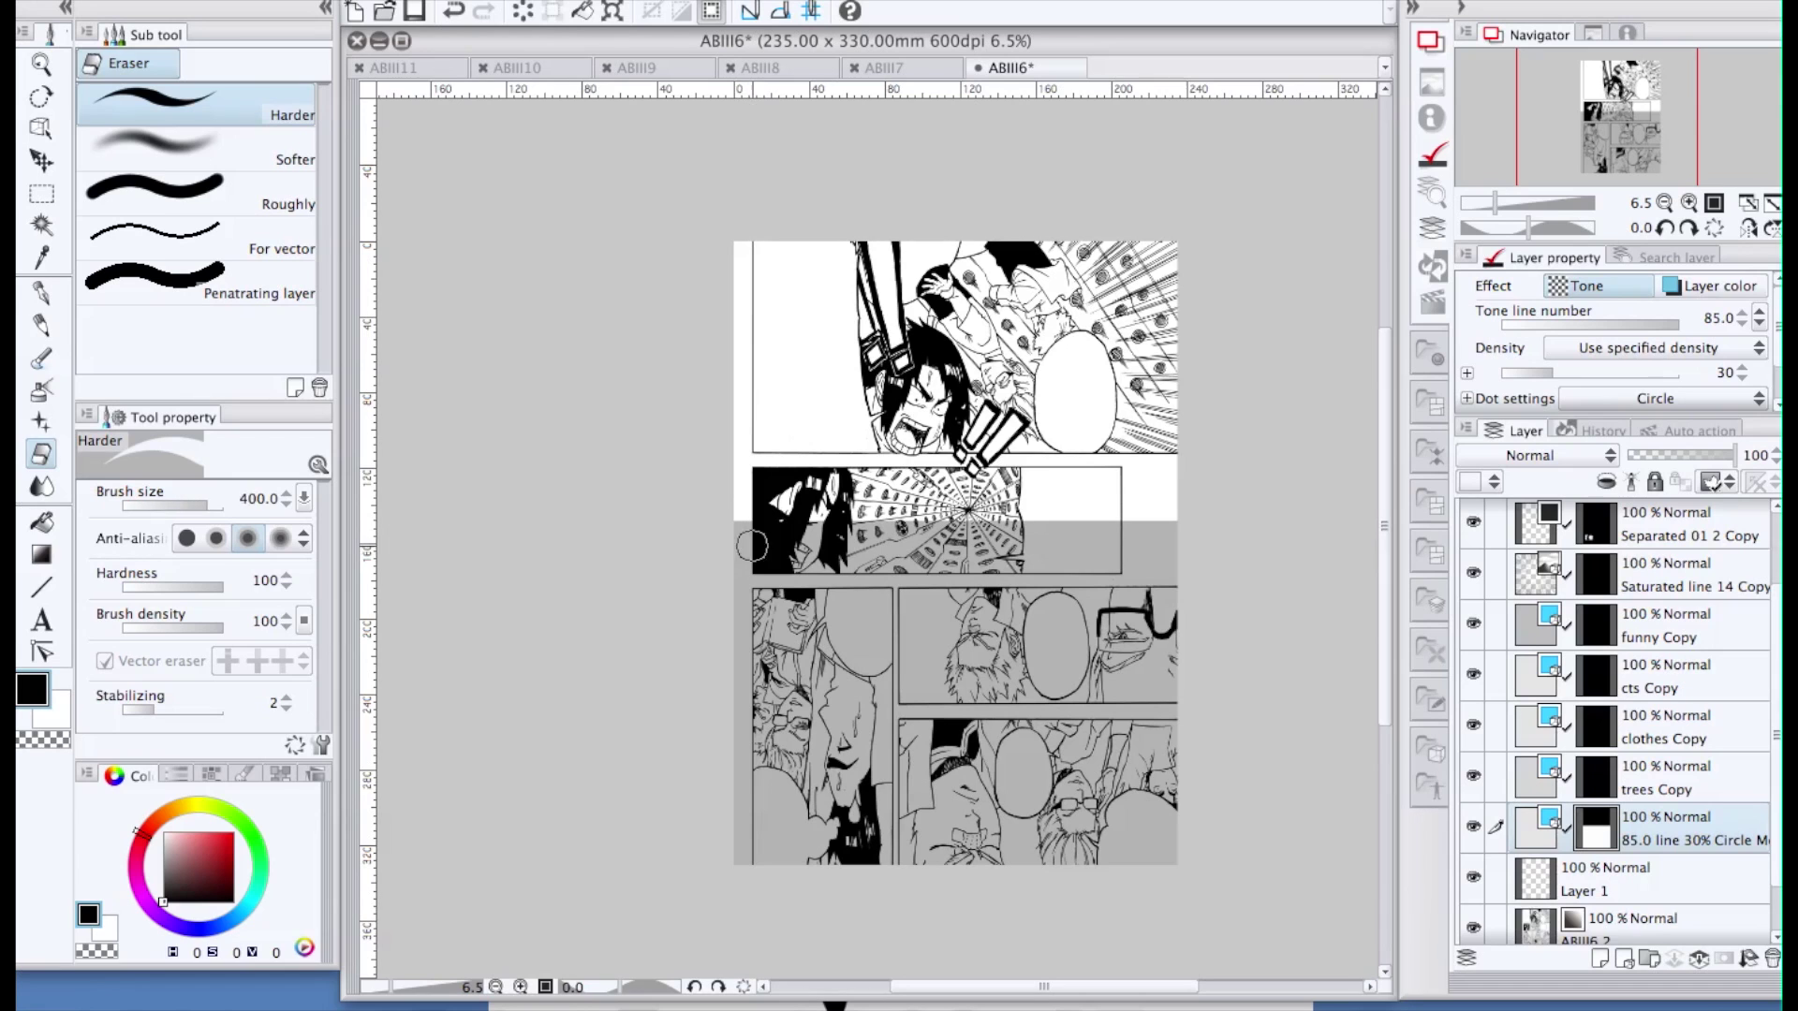
{"action": "left_click_drag", "start_coordinate": [749, 514], "coordinate": [747, 916]}
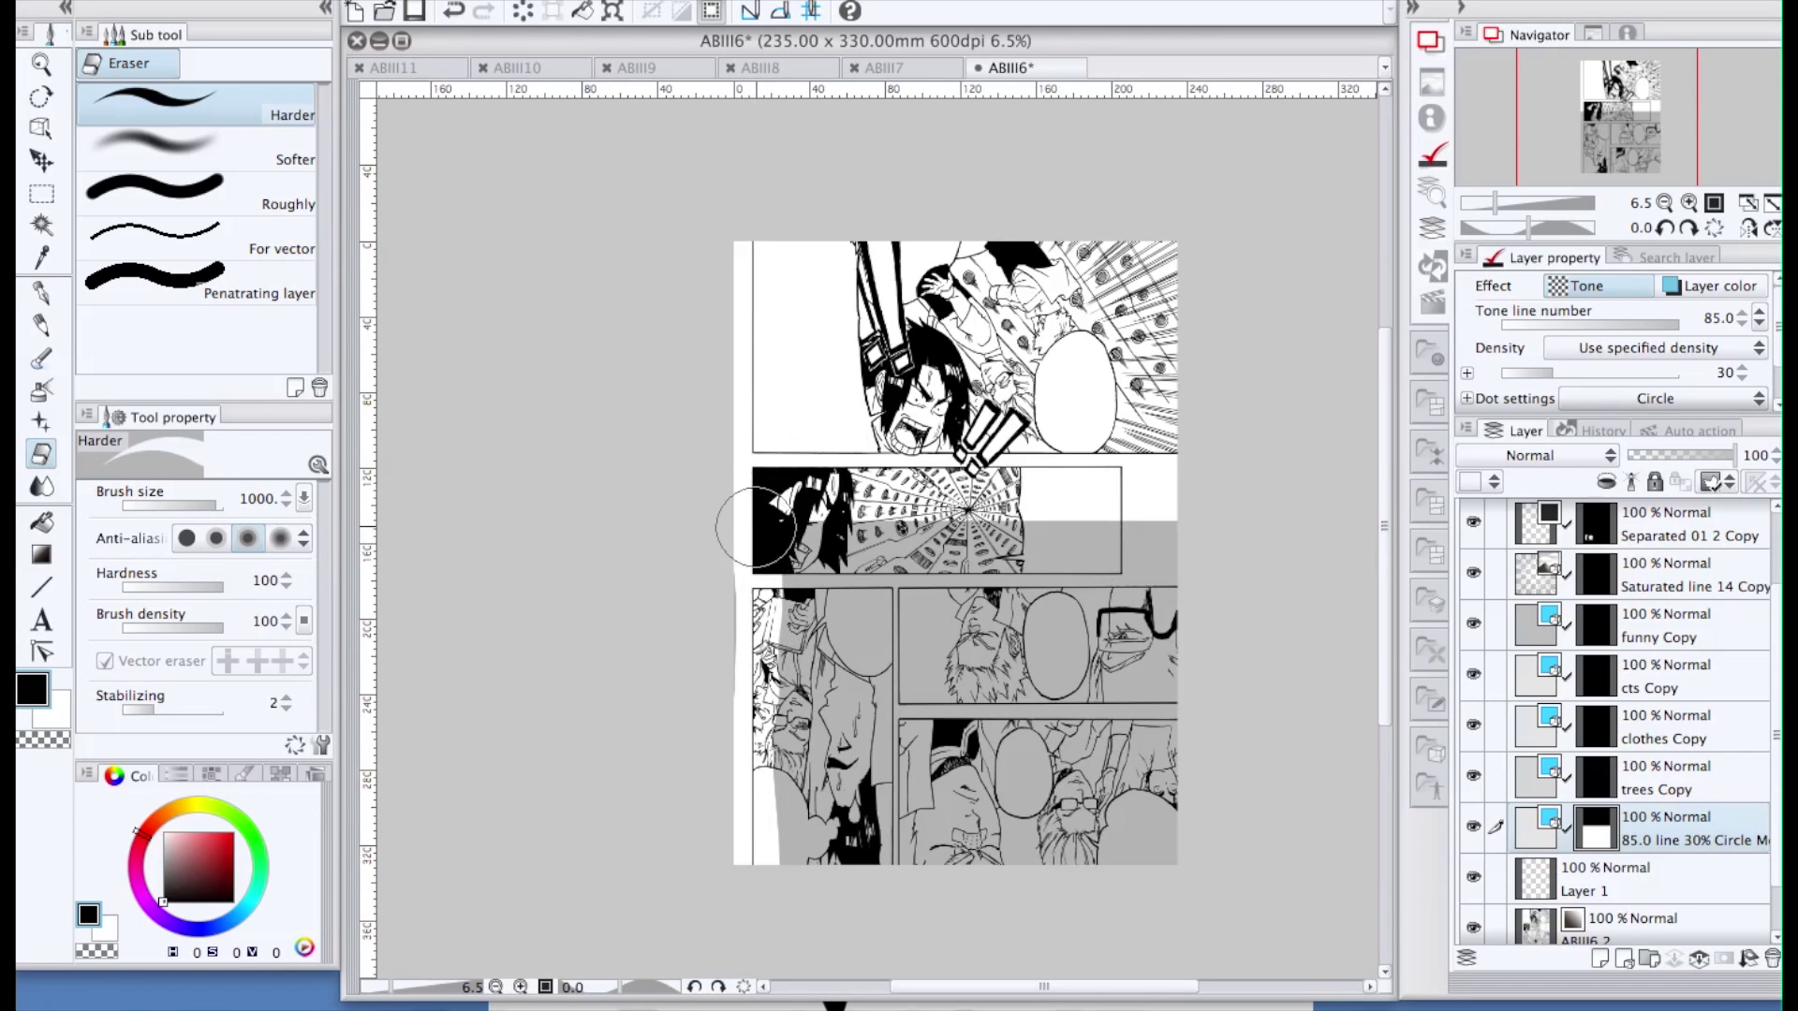
Erase bands of tone through the second and third panel rows, and clear the remaining tone with a rectangular selection over the lower page
{"action": "mouse_move", "coordinate": [729, 573]}
{"action": "left_mouse_down"}
{"action": "mouse_move", "coordinate": [720, 706]}
{"action": "mouse_move", "coordinate": [743, 576]}
{"action": "mouse_move", "coordinate": [800, 520]}
{"action": "mouse_move", "coordinate": [1192, 521]}
{"action": "left_mouse_up"}
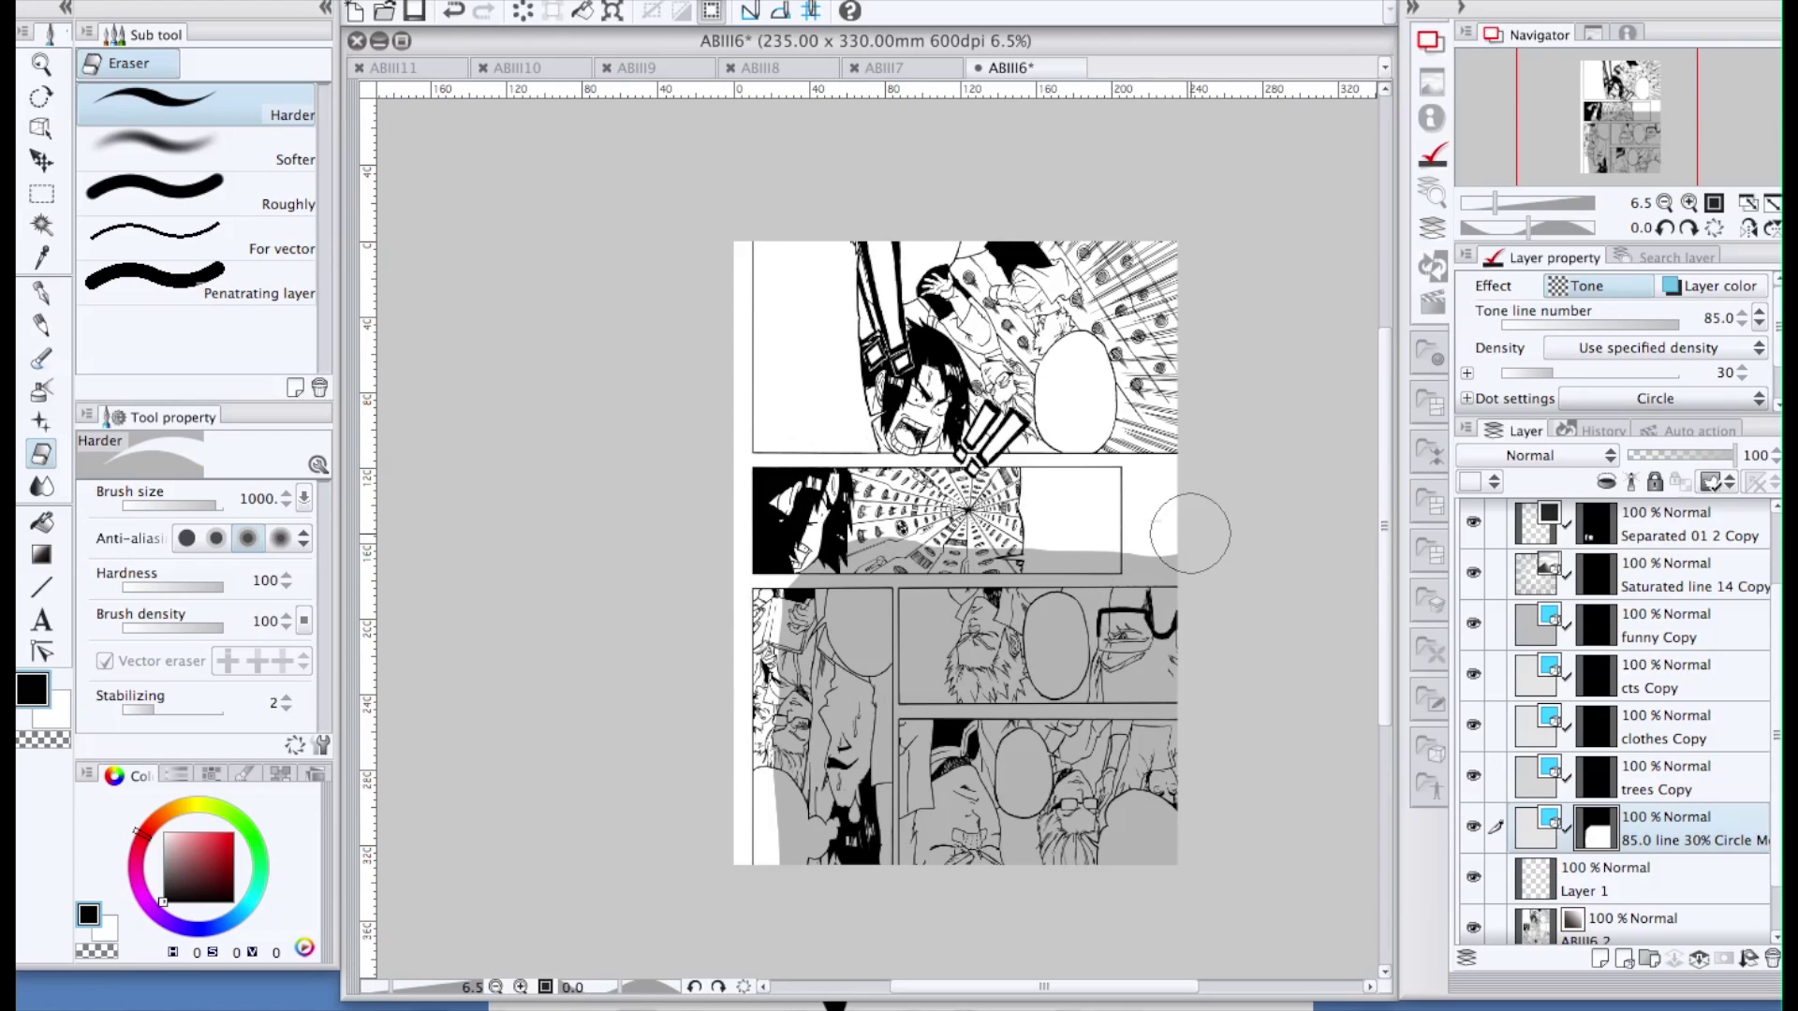
{"action": "mouse_move", "coordinate": [931, 641]}
{"action": "left_mouse_down"}
{"action": "mouse_move", "coordinate": [868, 660]}
{"action": "mouse_move", "coordinate": [938, 663]}
{"action": "mouse_move", "coordinate": [879, 644]}
{"action": "left_mouse_up"}
{"action": "key", "text": "m"}
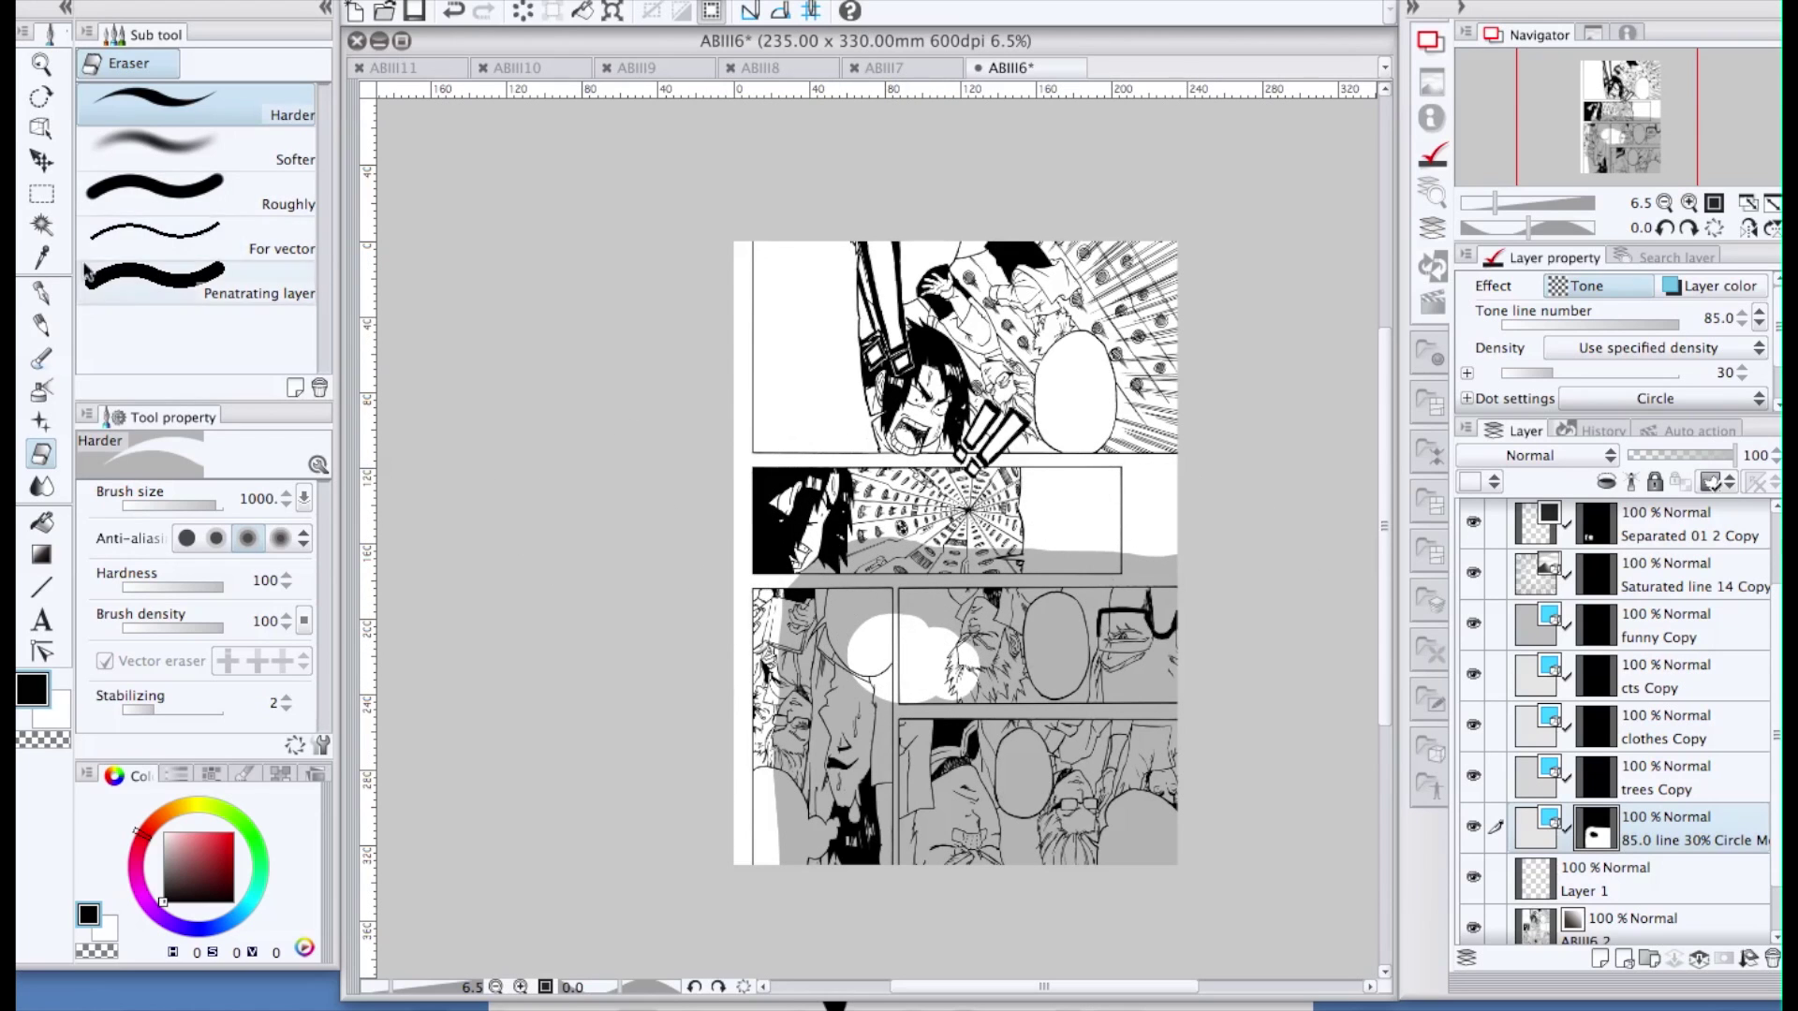
{"action": "left_click_drag", "start_coordinate": [685, 447], "coordinate": [1208, 841]}
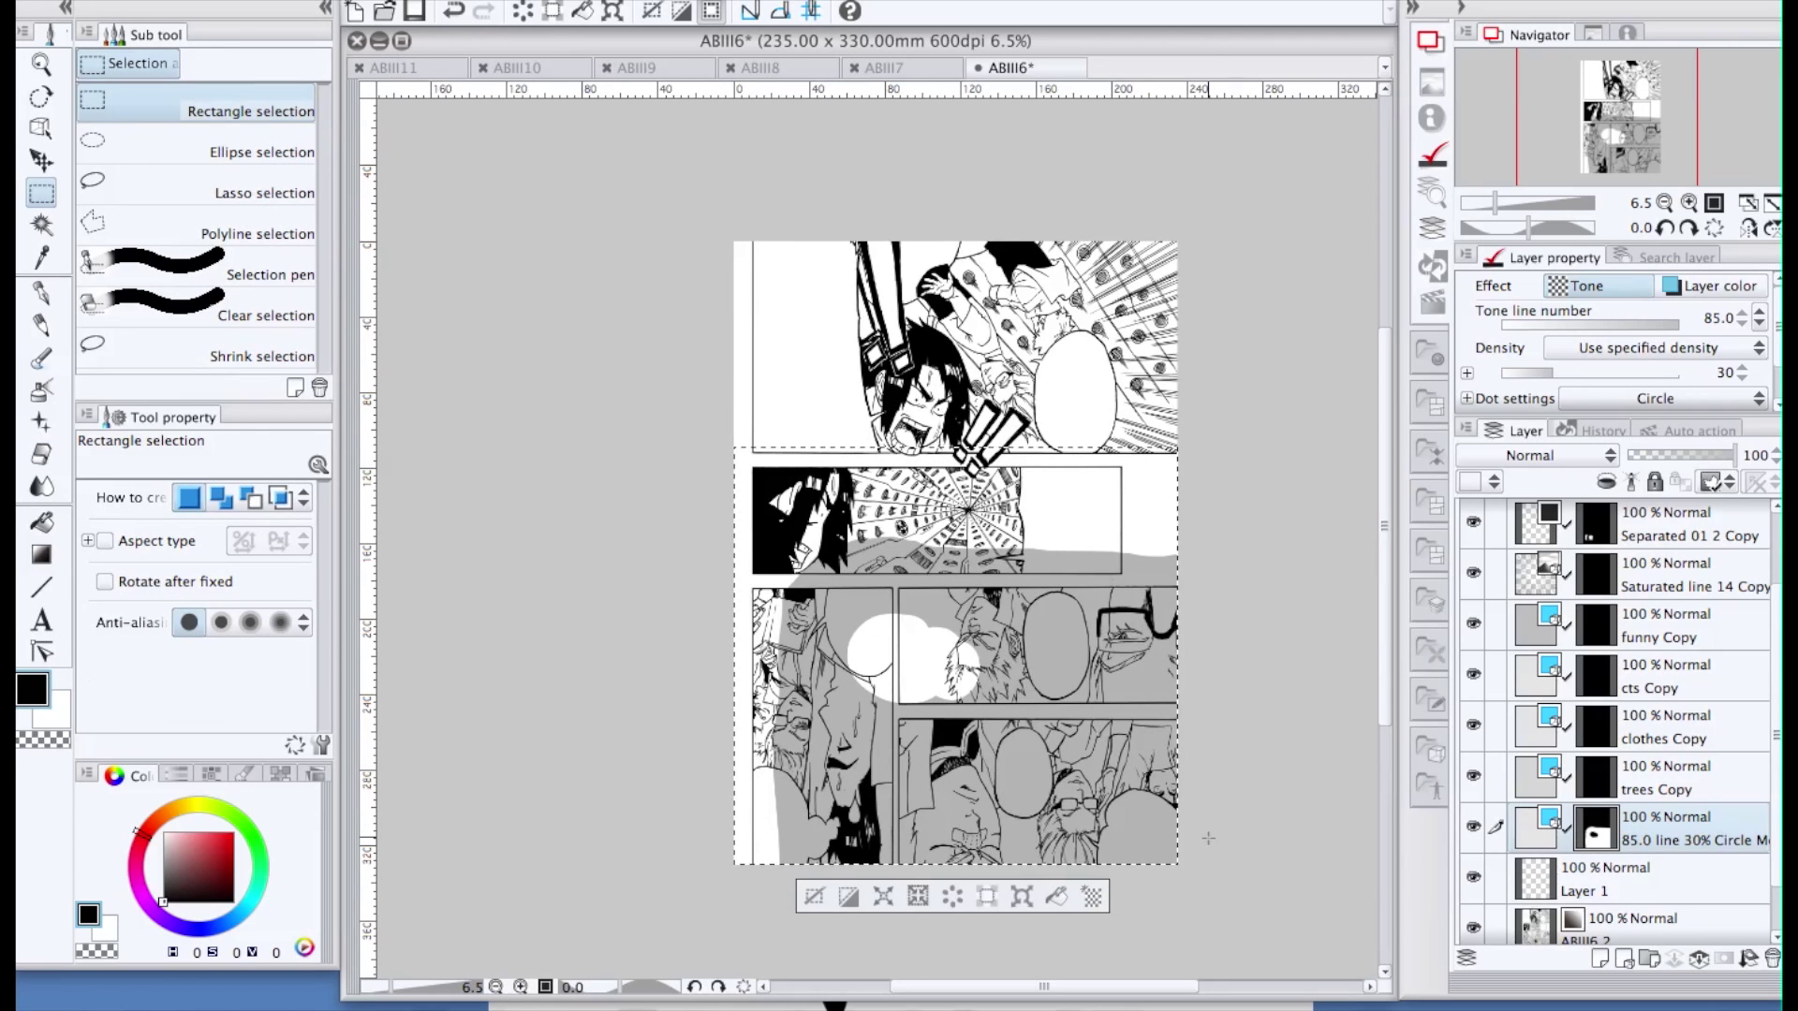
{"action": "left_click", "coordinate": [989, 897]}
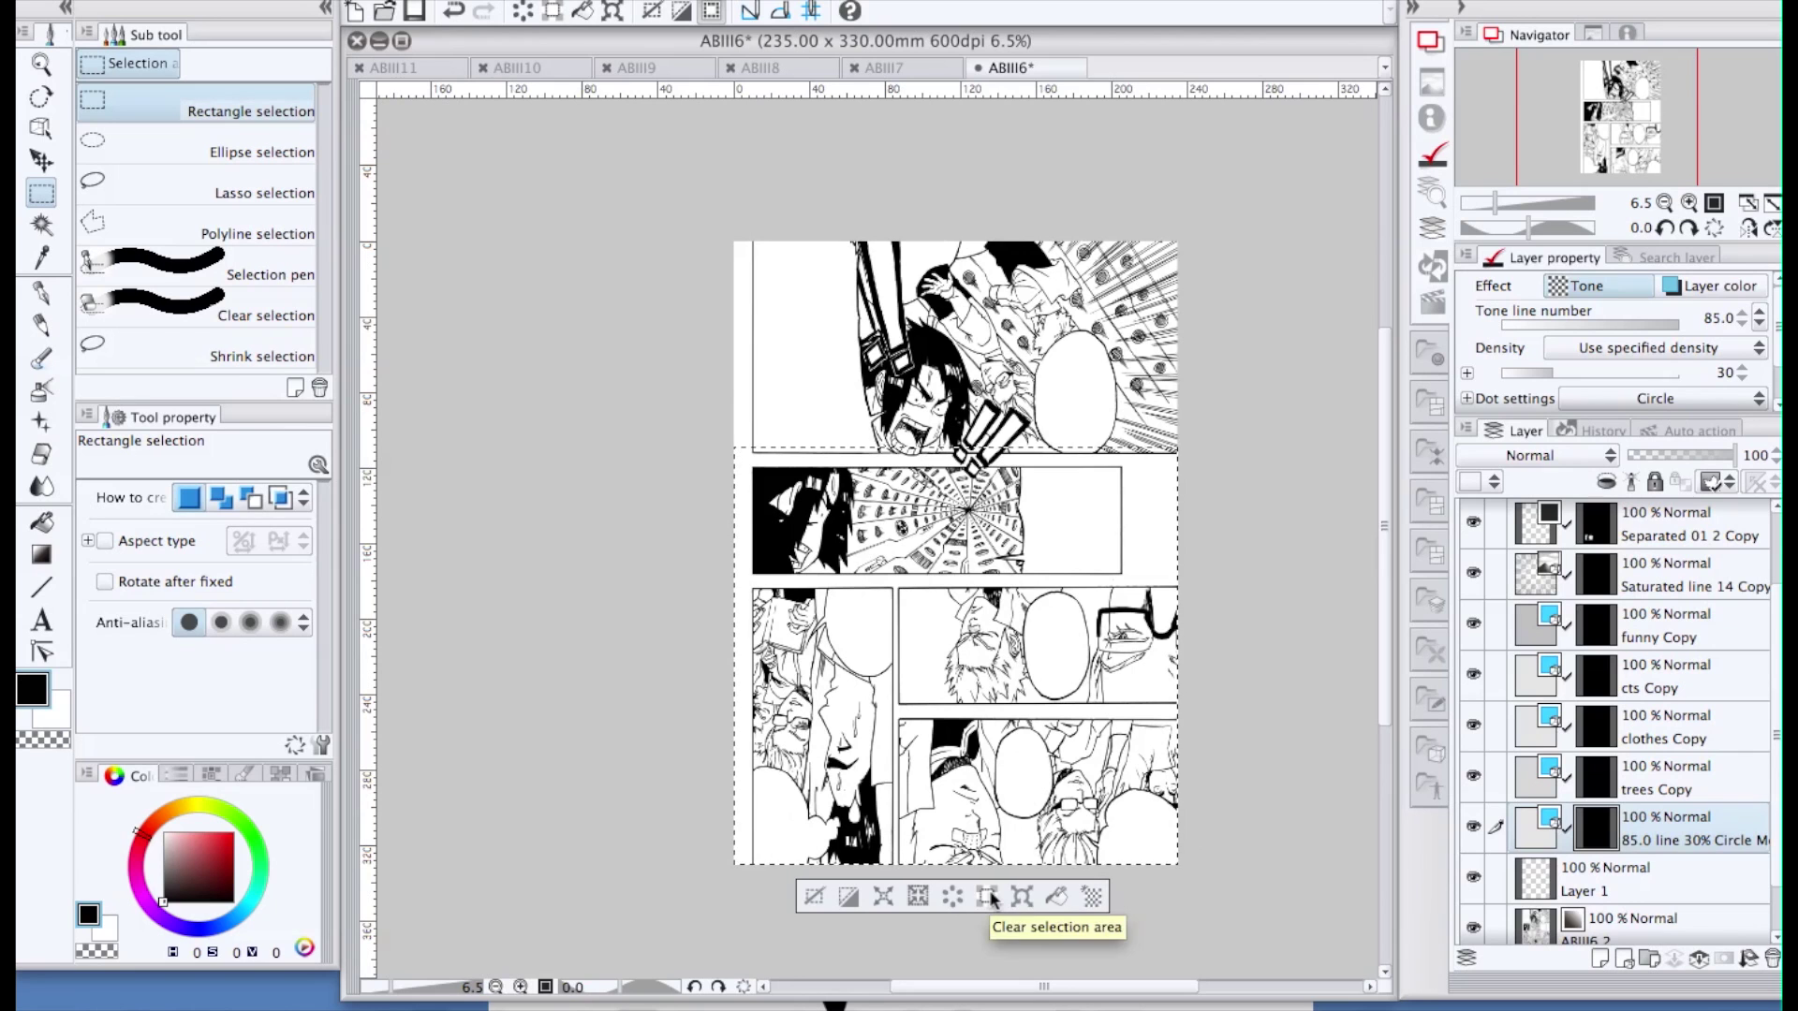
{"action": "left_click", "coordinate": [989, 897]}
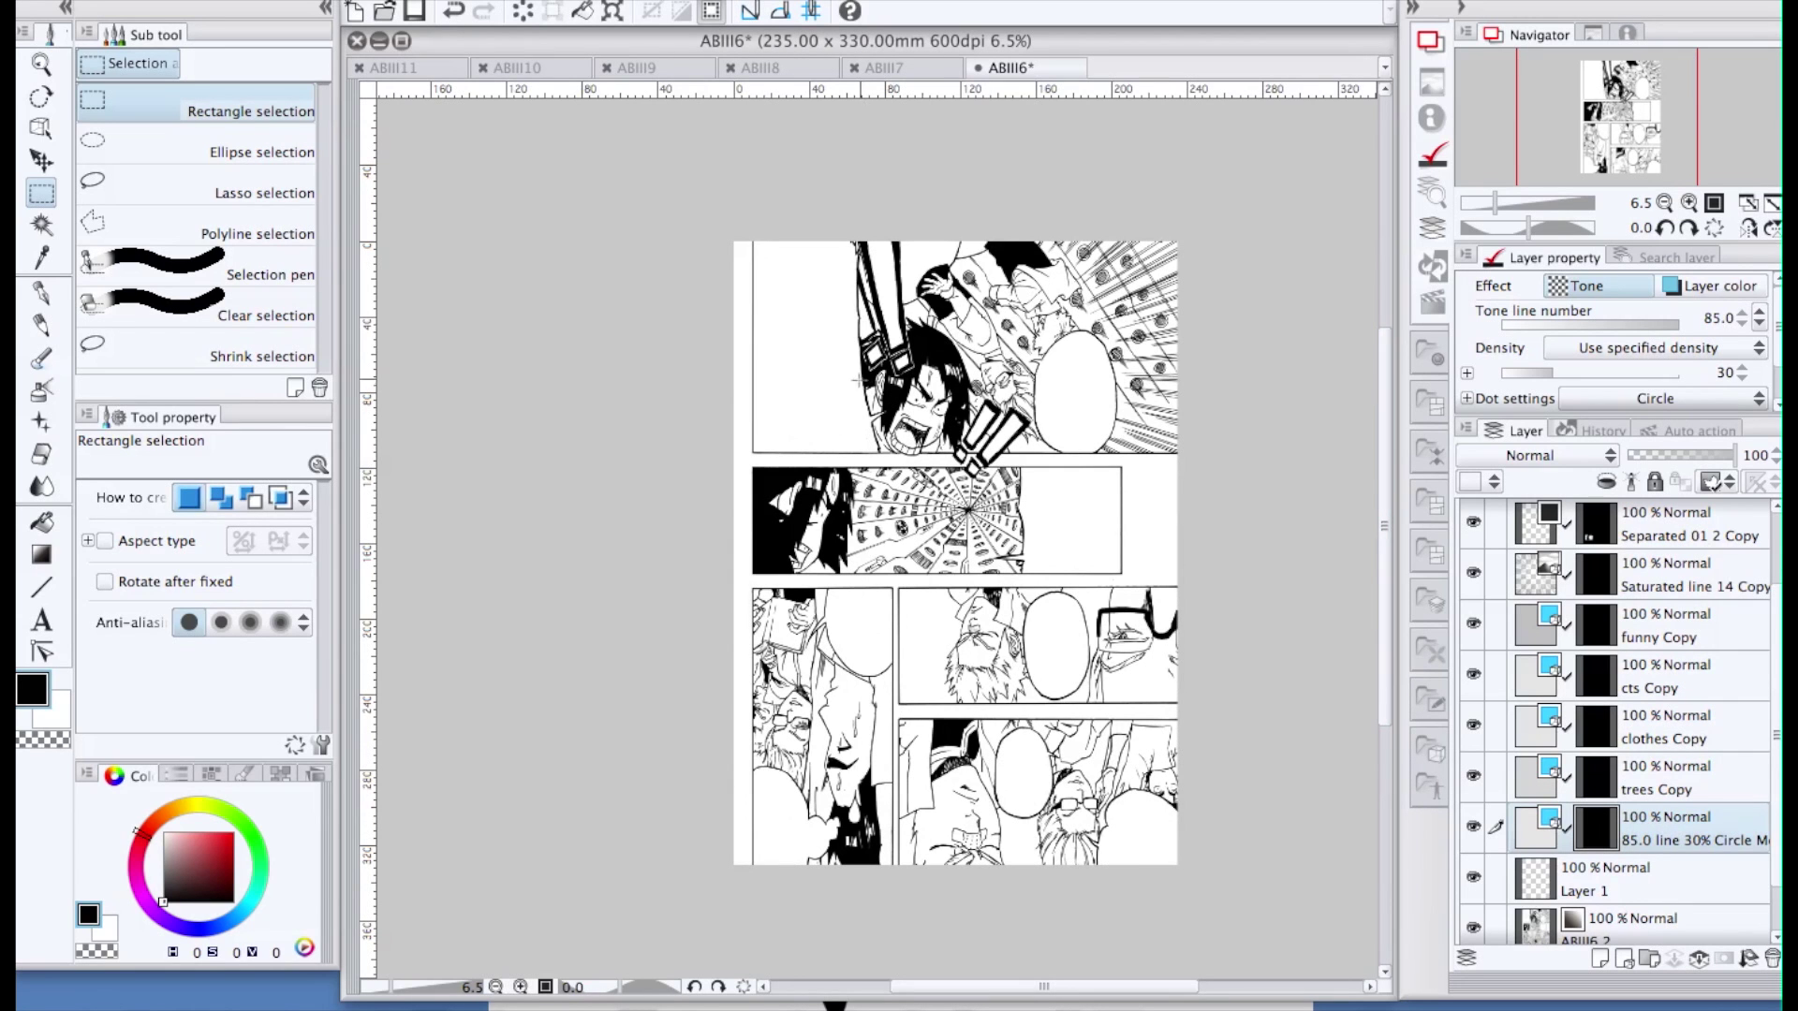
Draw tone test squiggles in the first panel's empty area with the G-pen at size 70 and the Darker pencil
{"action": "scroll", "coordinate": [858, 379], "scroll_direction": "up", "scroll_amount": 2}
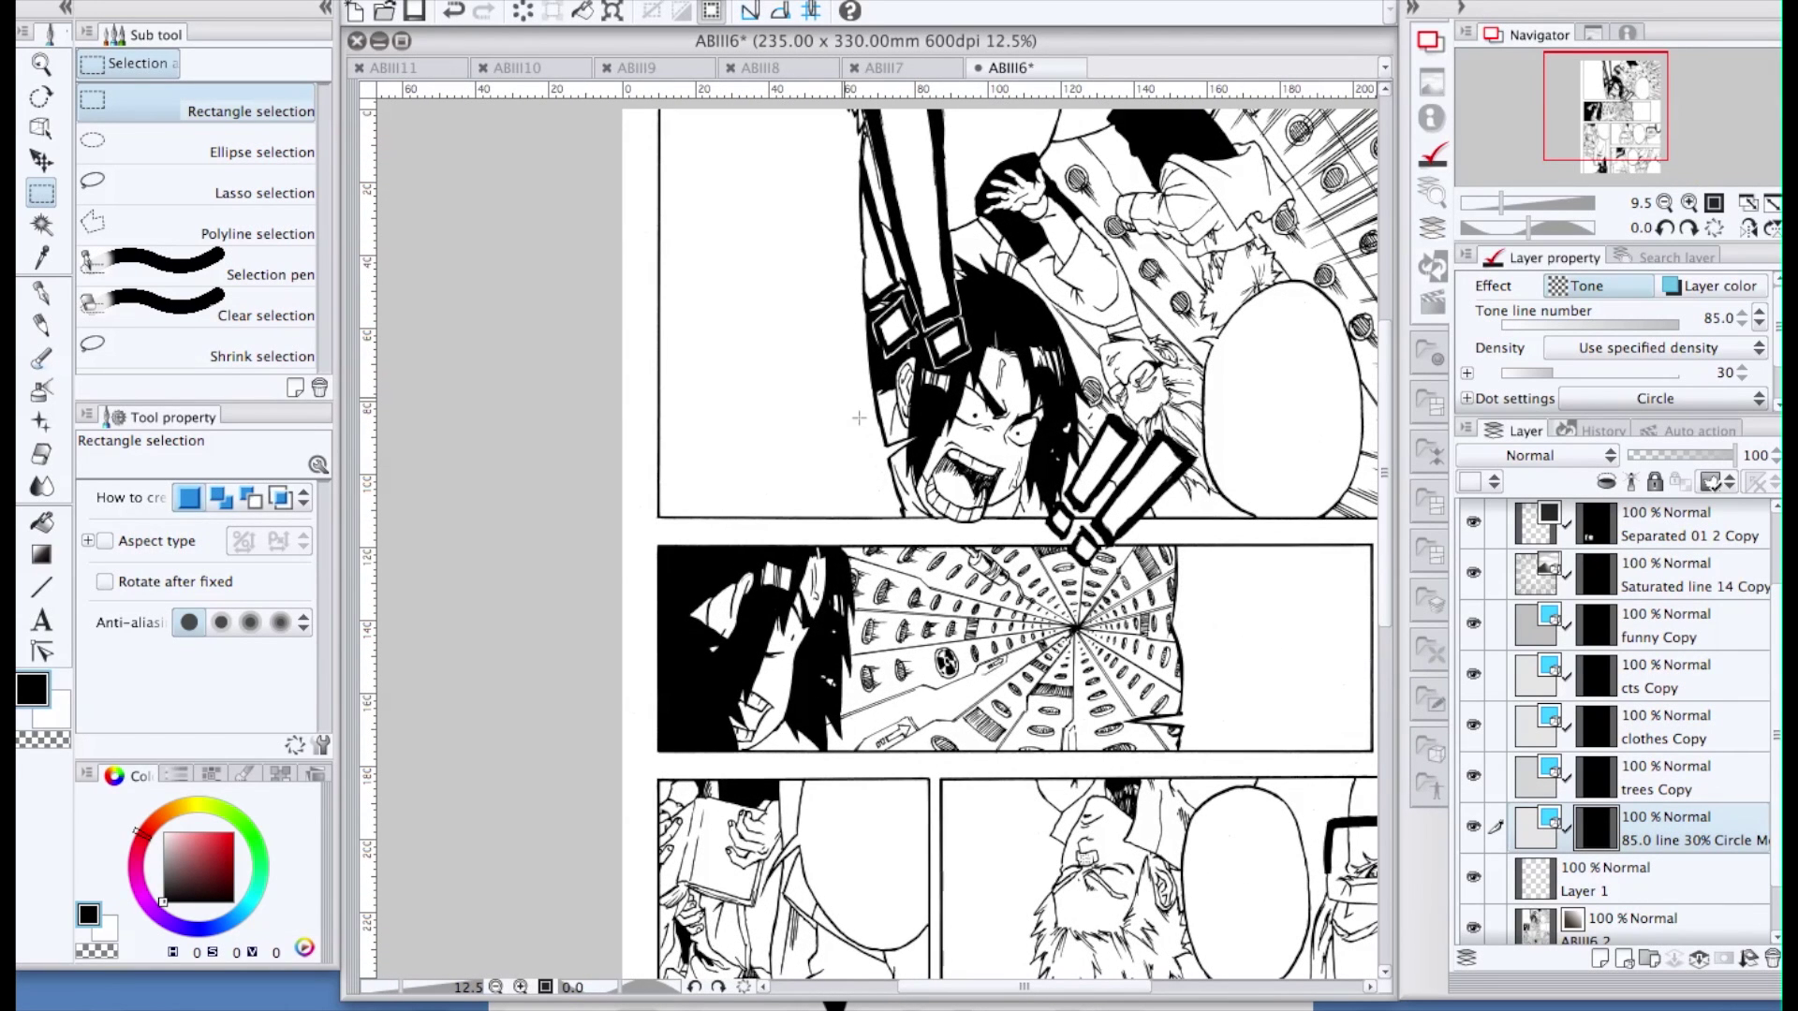
{"action": "scroll", "coordinate": [760, 370], "scroll_direction": "up", "scroll_amount": 2}
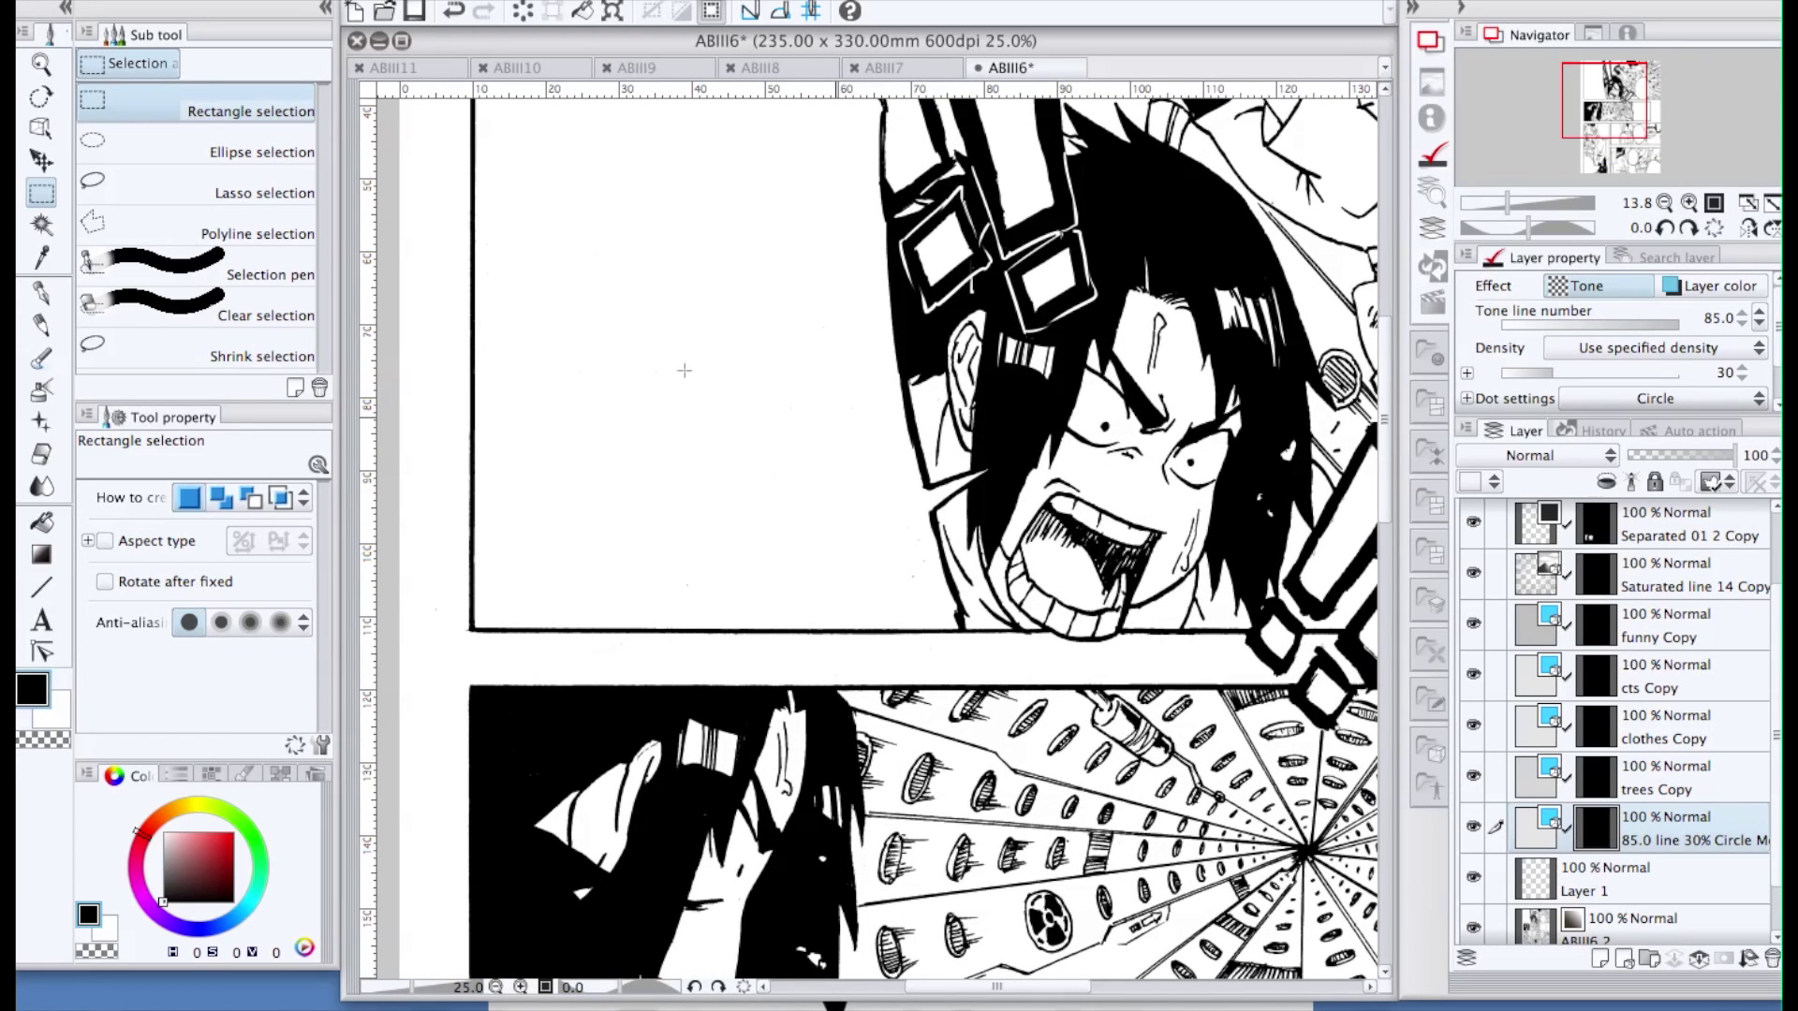
{"action": "scroll", "coordinate": [774, 449], "scroll_direction": "up", "scroll_amount": 4}
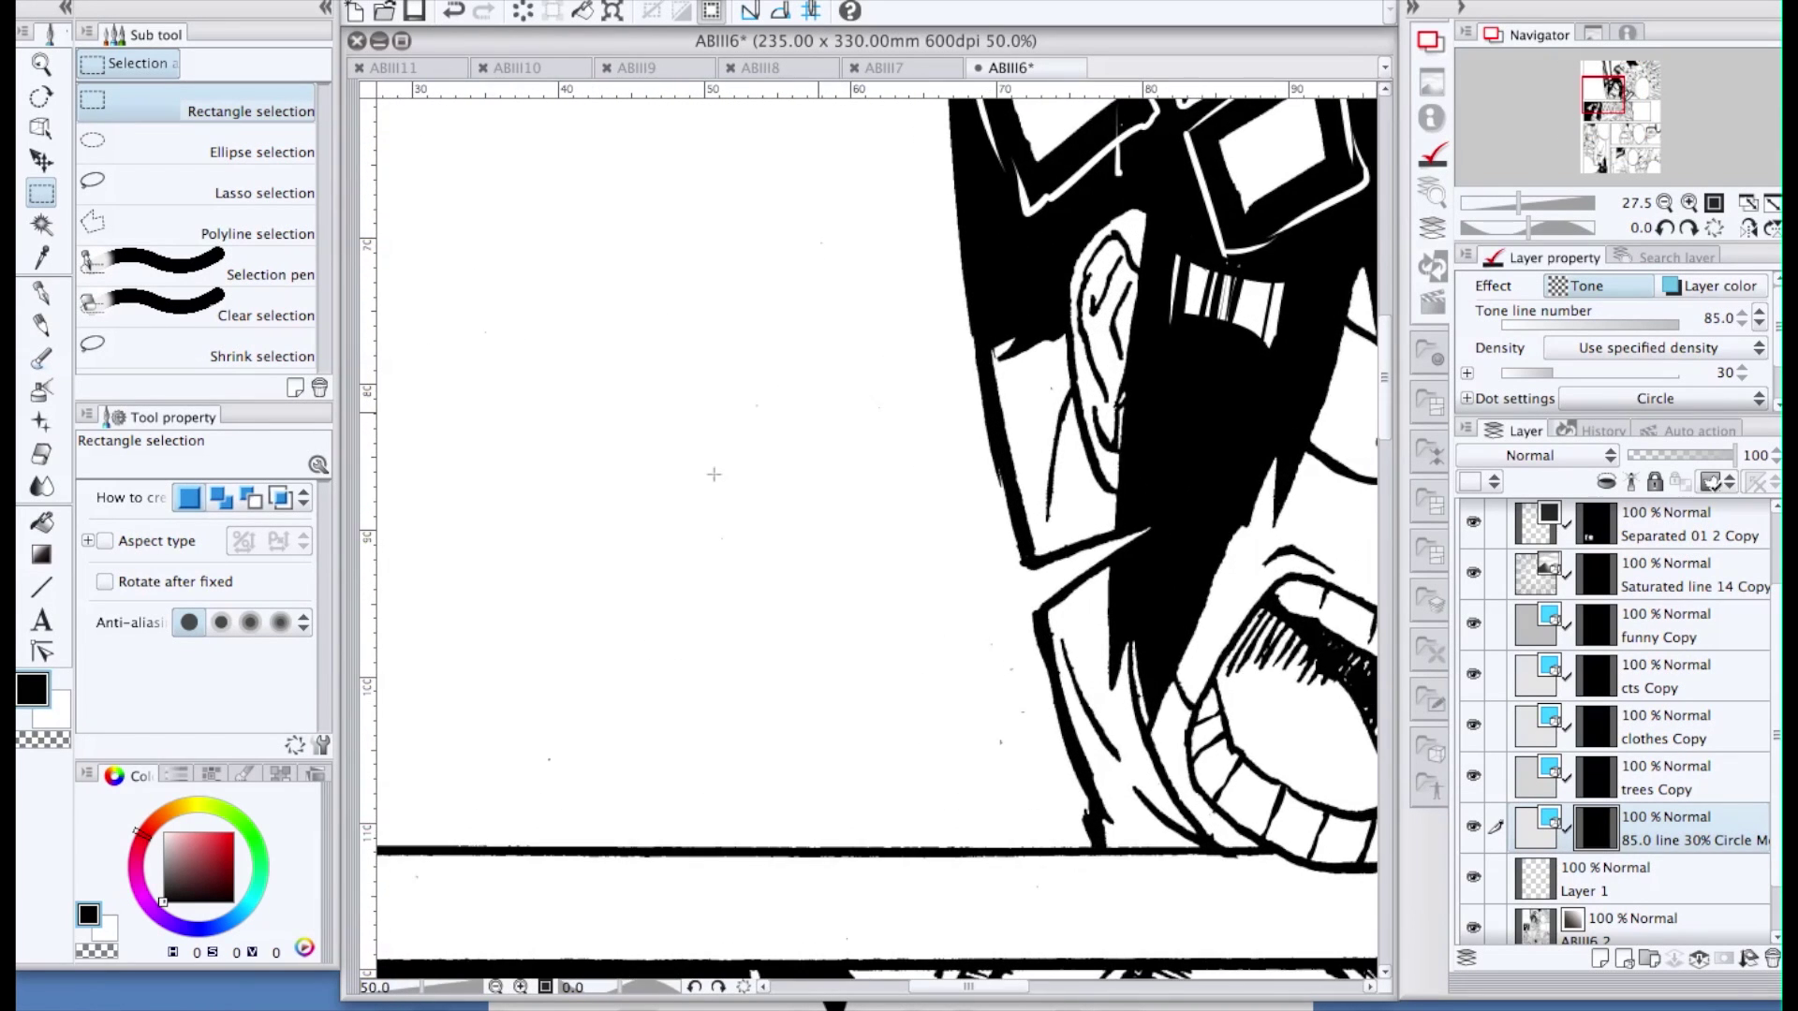
{"action": "key", "text": "p"}
{"action": "scroll", "coordinate": [644, 566], "scroll_direction": "down", "scroll_amount": 2}
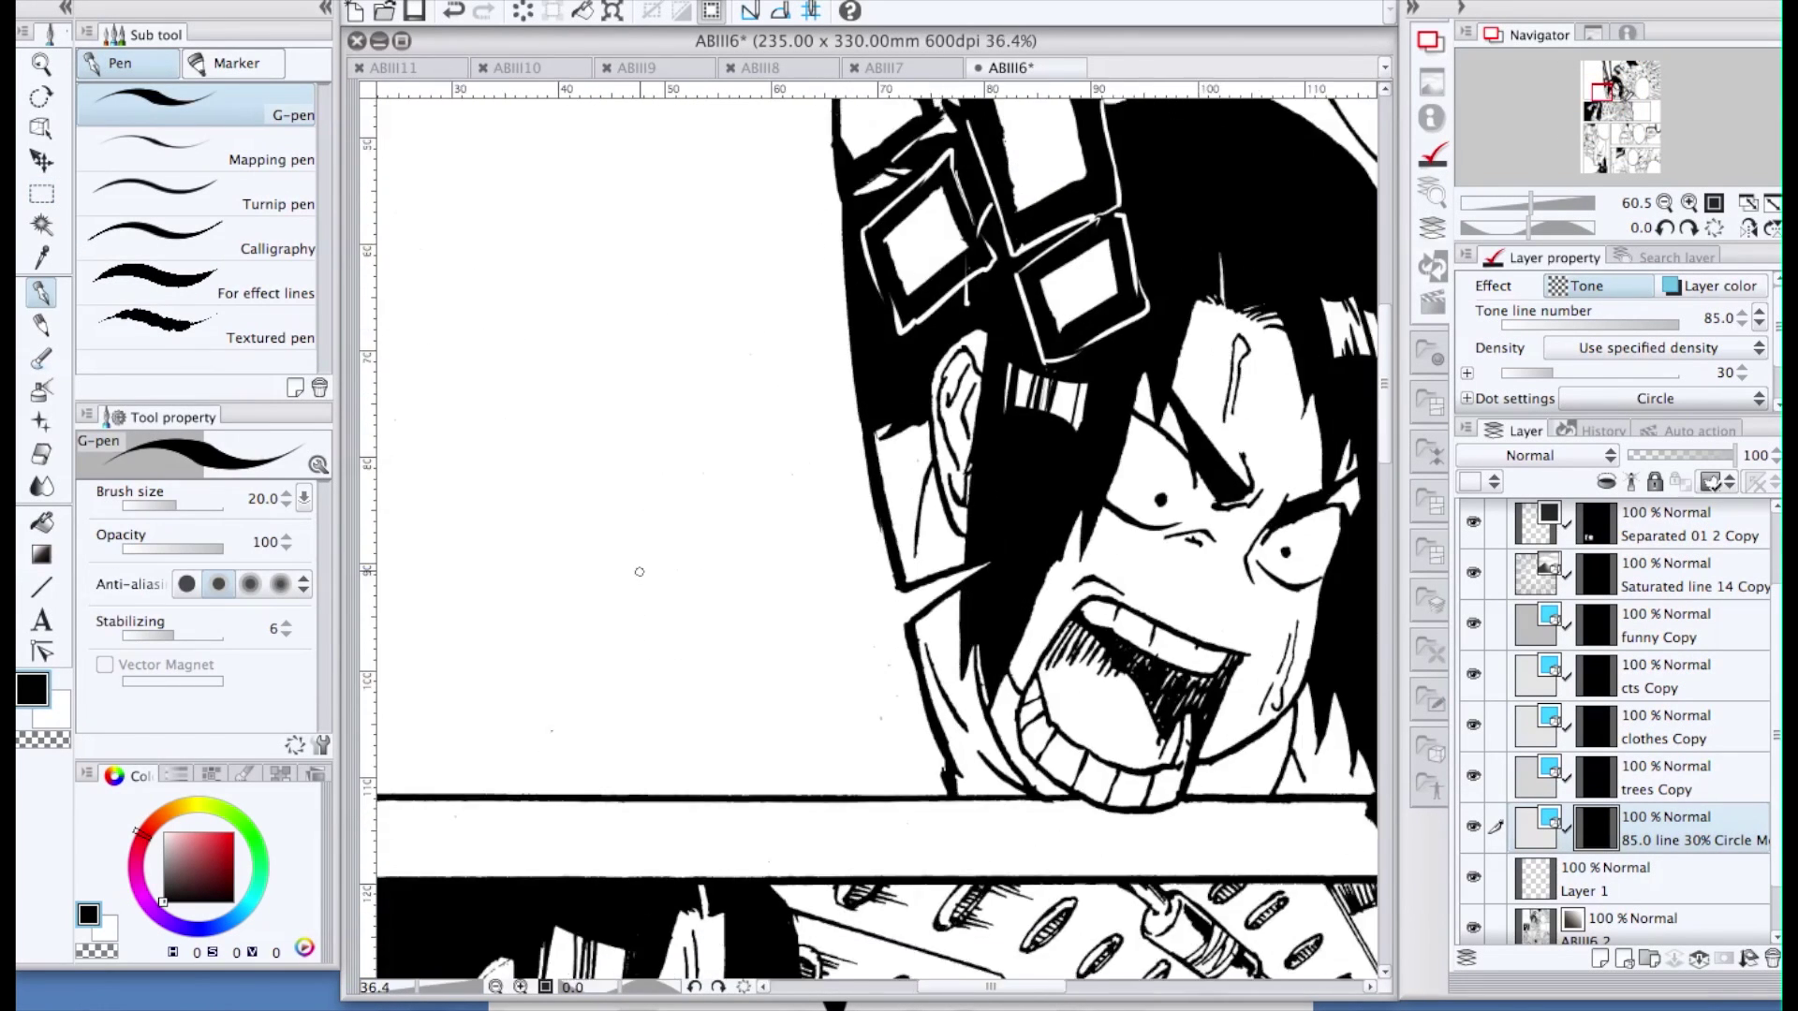
{"action": "key", "text": "bracketright"}
{"action": "key", "text": "bracketright"}
{"action": "key", "text": "bracketright"}
{"action": "key", "text": "bracketright"}
{"action": "key", "text": "bracketright"}
{"action": "key", "text": "bracketright"}
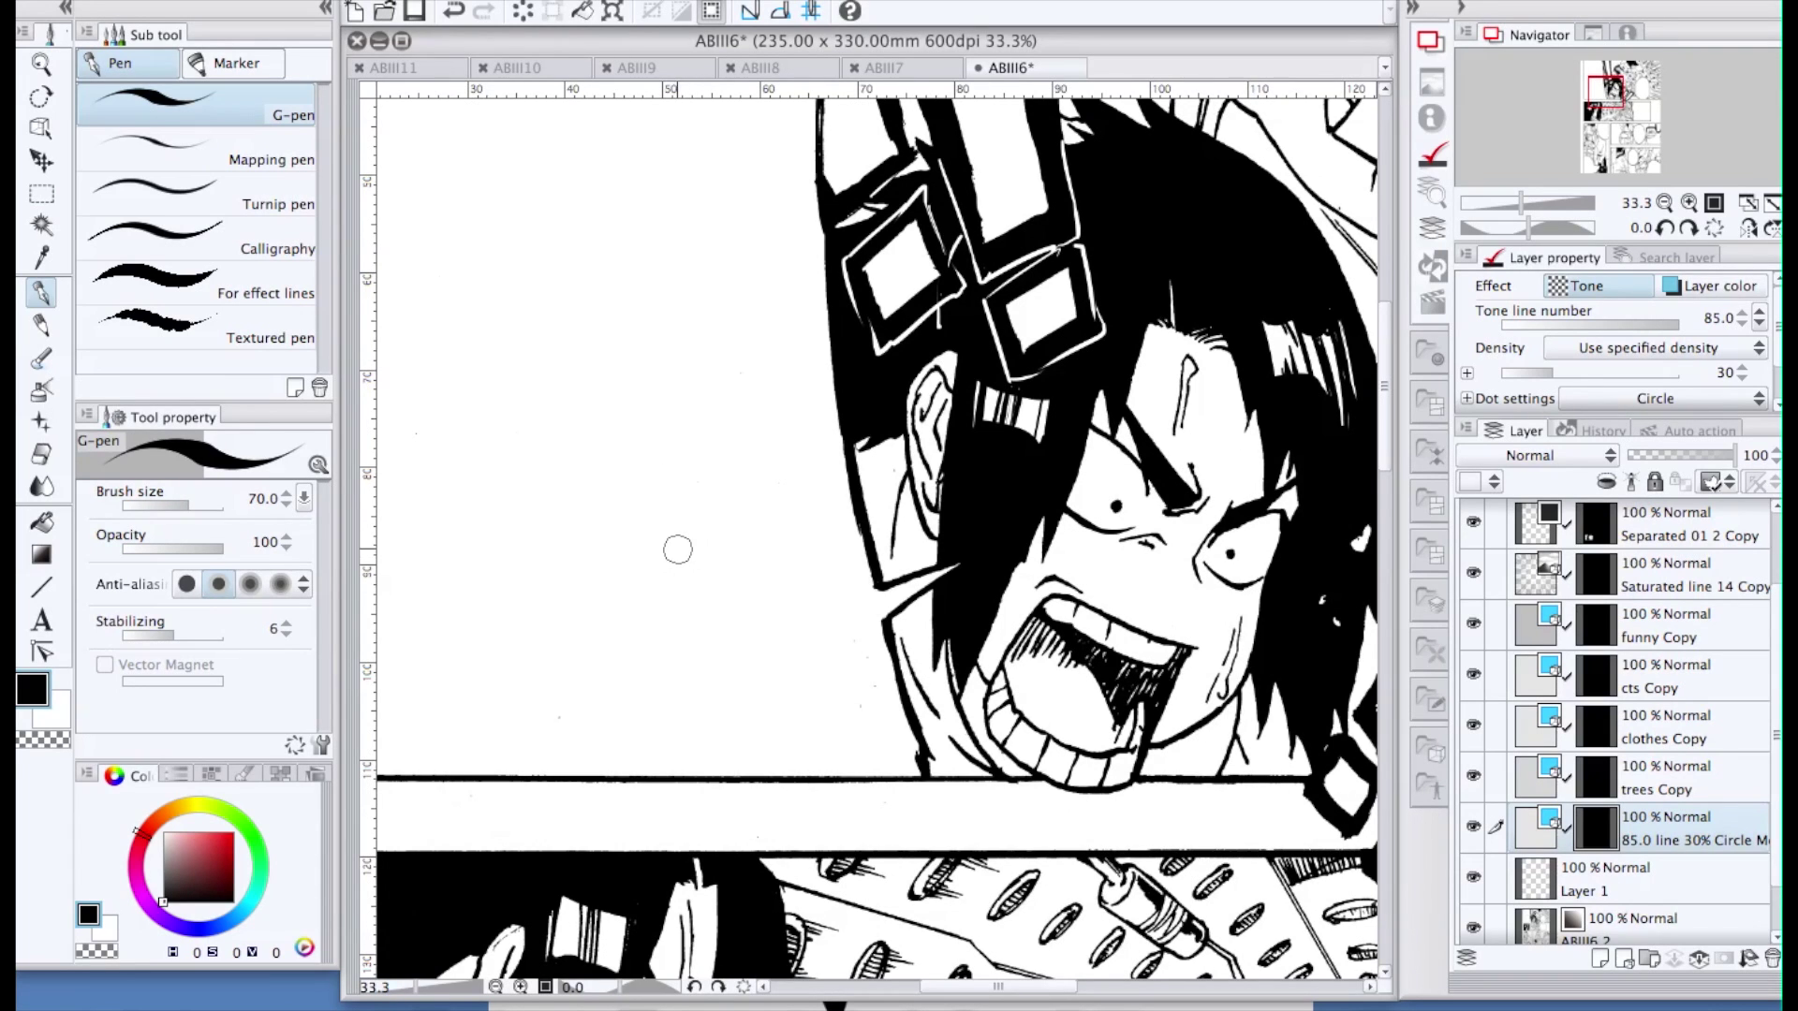
{"action": "mouse_move", "coordinate": [589, 232]}
{"action": "left_mouse_down"}
{"action": "mouse_move", "coordinate": [627, 365]}
{"action": "mouse_move", "coordinate": [615, 277]}
{"action": "mouse_move", "coordinate": [623, 330]}
{"action": "left_mouse_up"}
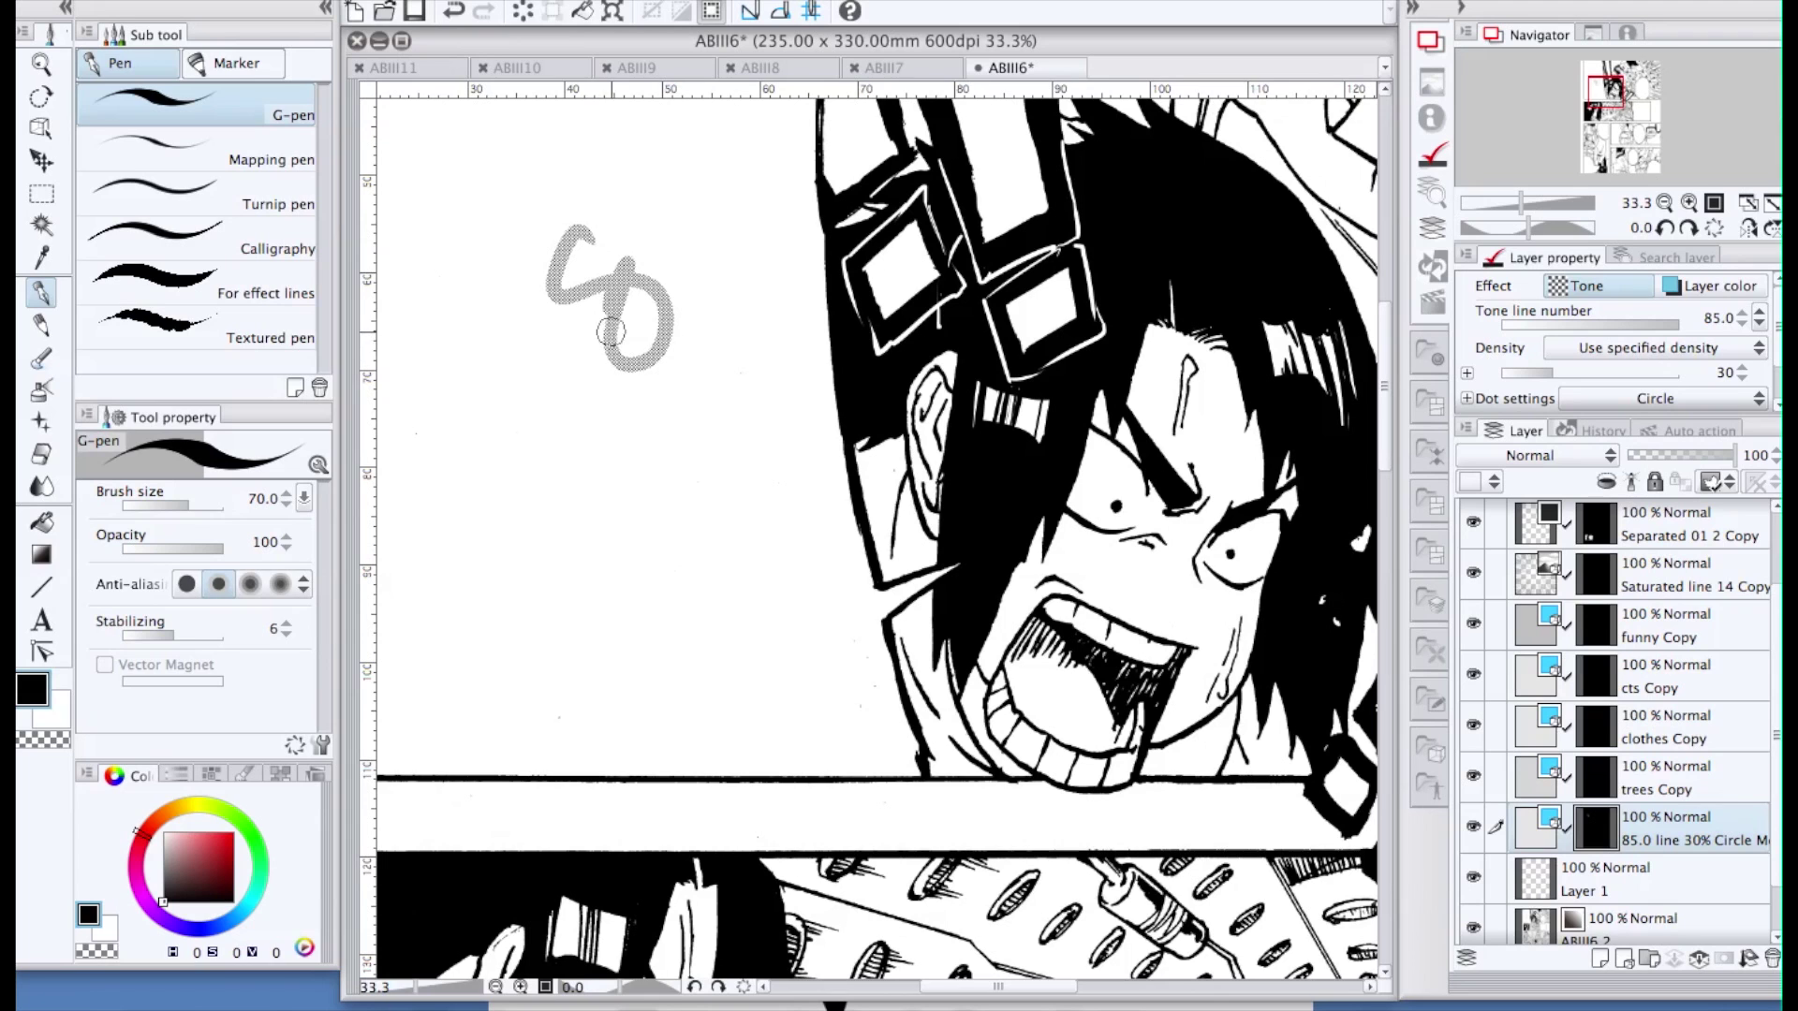
{"action": "key", "text": "p"}
{"action": "mouse_move", "coordinate": [565, 400]}
{"action": "left_mouse_down"}
{"action": "mouse_move", "coordinate": [645, 461]}
{"action": "mouse_move", "coordinate": [631, 421]}
{"action": "mouse_move", "coordinate": [637, 459]}
{"action": "left_mouse_up"}
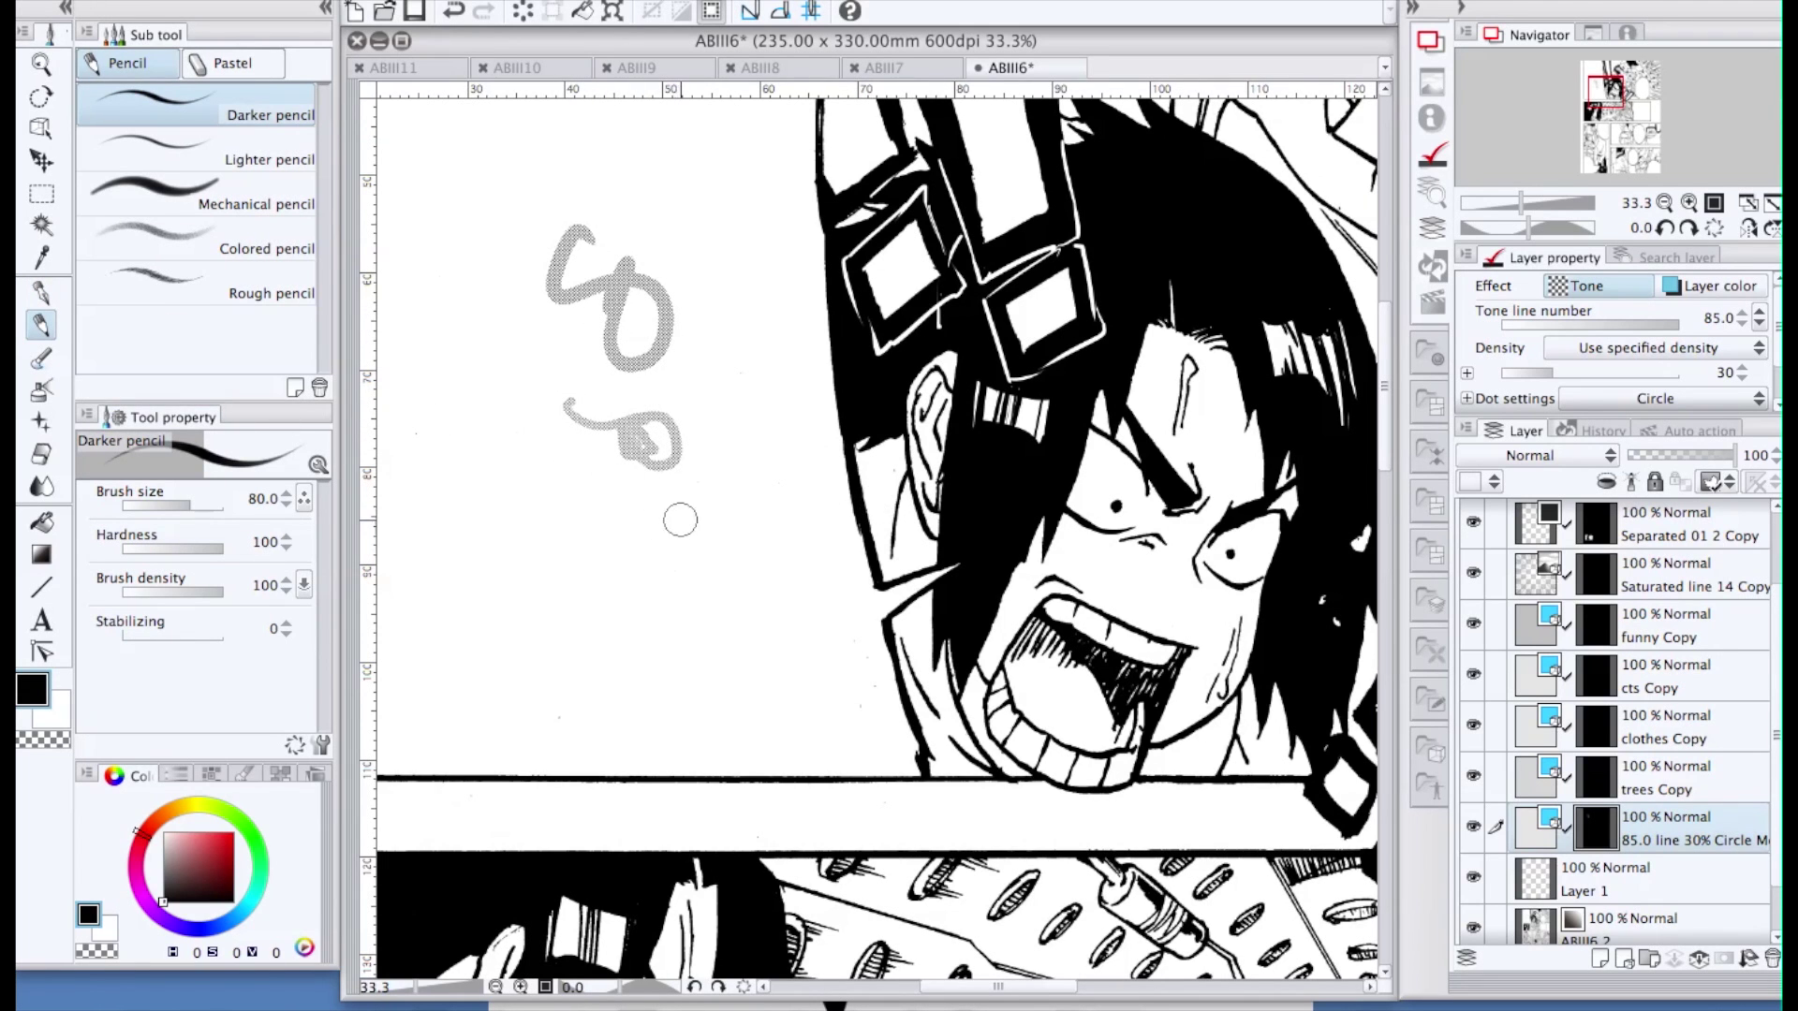
Brush a soft tone patch below the test squiggles with the Blurred edge watercolor at size 250
{"action": "key", "text": "b"}
{"action": "key", "text": "["}
{"action": "key", "text": "["}
{"action": "key", "text": "["}
{"action": "key", "text": "["}
{"action": "key", "text": "["}
{"action": "key", "text": "["}
{"action": "key", "text": "["}
{"action": "key", "text": "["}
{"action": "key", "text": "["}
{"action": "key", "text": "["}
{"action": "key", "text": "["}
{"action": "mouse_move", "coordinate": [735, 529]}
{"action": "left_mouse_down"}
{"action": "mouse_move", "coordinate": [755, 573]}
{"action": "mouse_move", "coordinate": [657, 632]}
{"action": "mouse_move", "coordinate": [721, 613]}
{"action": "mouse_move", "coordinate": [783, 659]}
{"action": "mouse_move", "coordinate": [732, 671]}
{"action": "mouse_move", "coordinate": [644, 616]}
{"action": "mouse_move", "coordinate": [672, 576]}
{"action": "mouse_move", "coordinate": [783, 690]}
{"action": "left_mouse_up"}
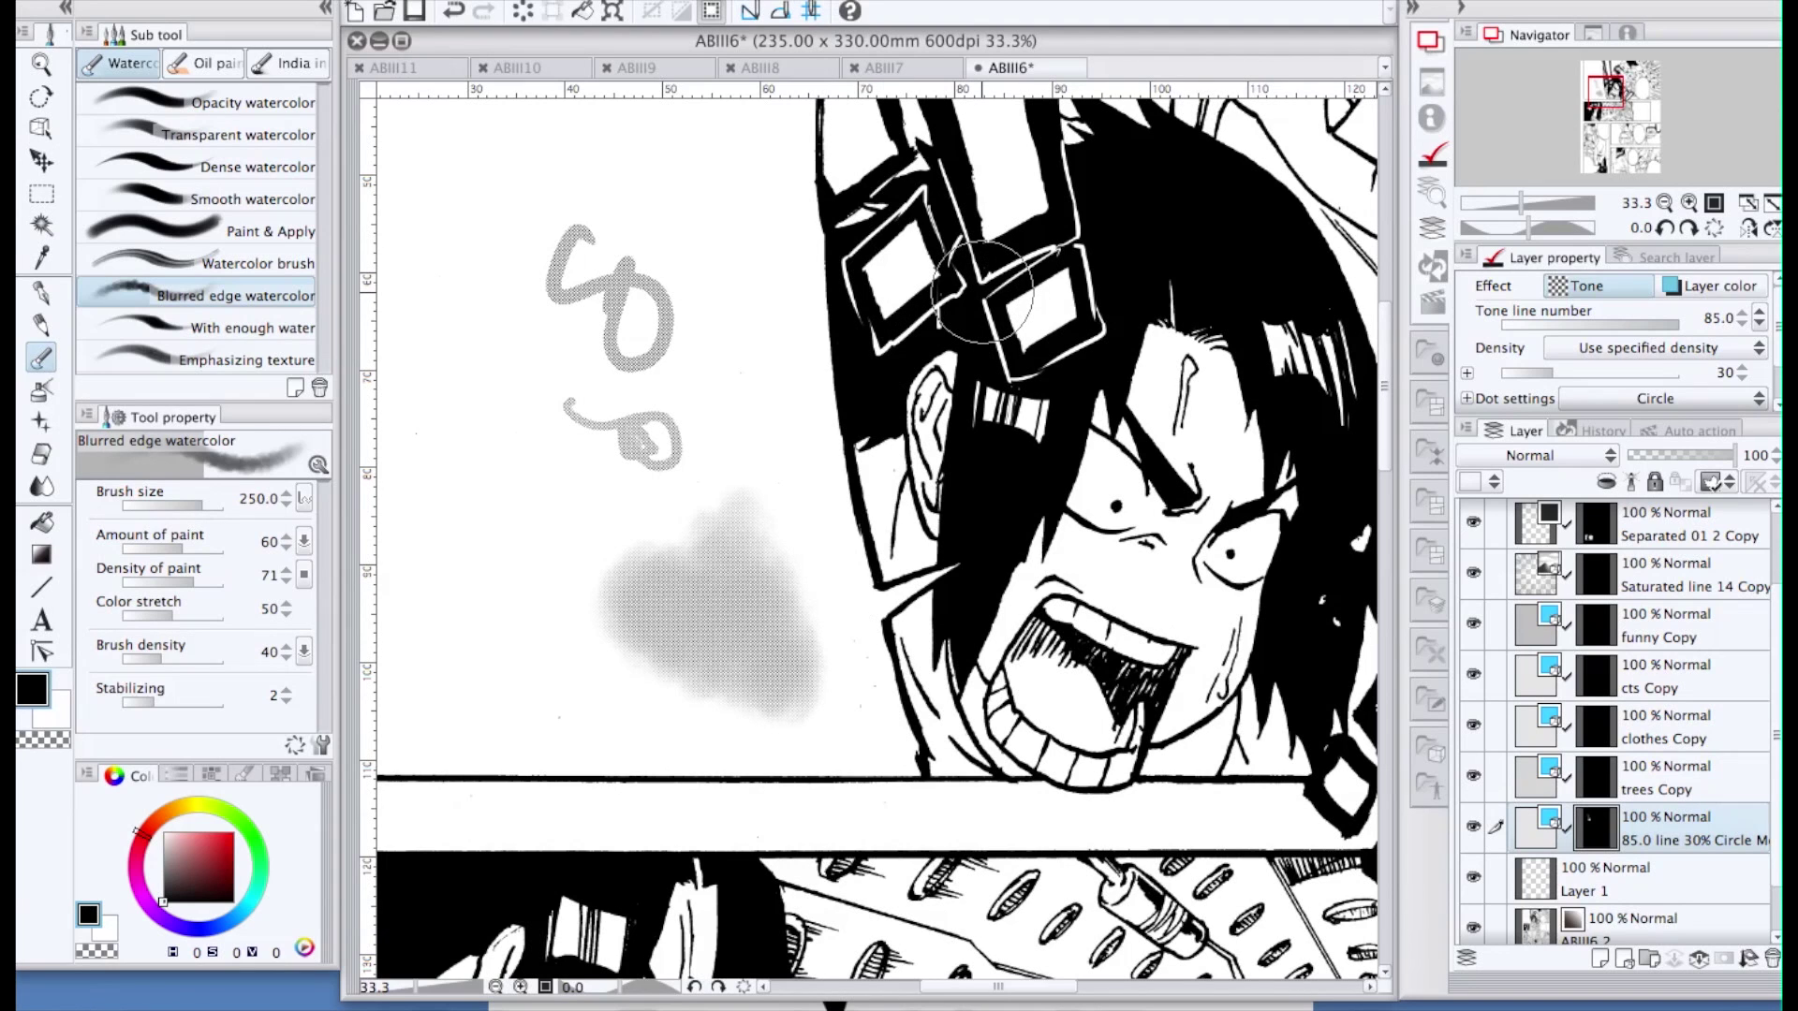
Erase all tone test strokes from the first panel with the Harder eraser, and reduce the eraser size to 50
{"action": "key", "text": "e"}
{"action": "left_click_drag", "start_coordinate": [582, 249], "coordinate": [712, 692]}
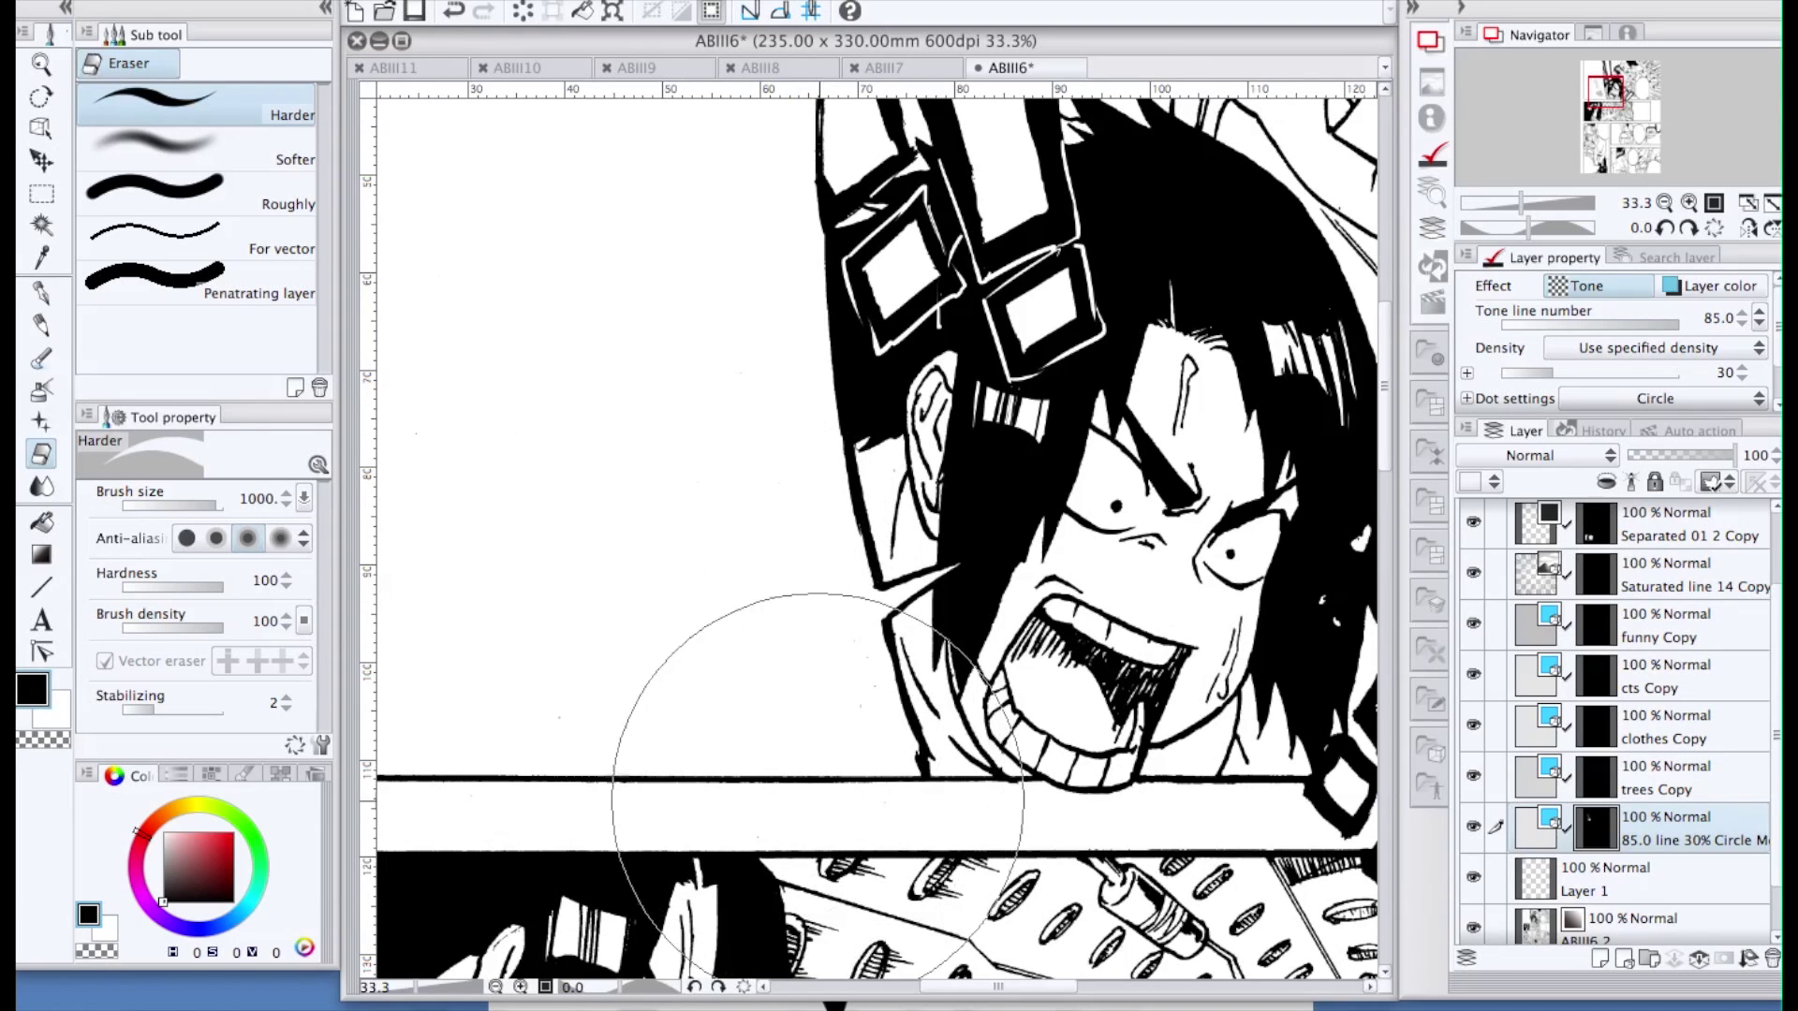
{"action": "key", "text": "["}
{"action": "key", "text": "["}
{"action": "key", "text": "["}
{"action": "key", "text": "["}
{"action": "key", "text": "["}
{"action": "key", "text": "["}
{"action": "key", "text": "["}
{"action": "key", "text": "["}
{"action": "key", "text": "["}
{"action": "key", "text": "["}
{"action": "key", "text": "["}
{"action": "key", "text": "["}
{"action": "key", "text": "["}
{"action": "key", "text": "["}
{"action": "key", "text": "["}
{"action": "key", "text": "["}
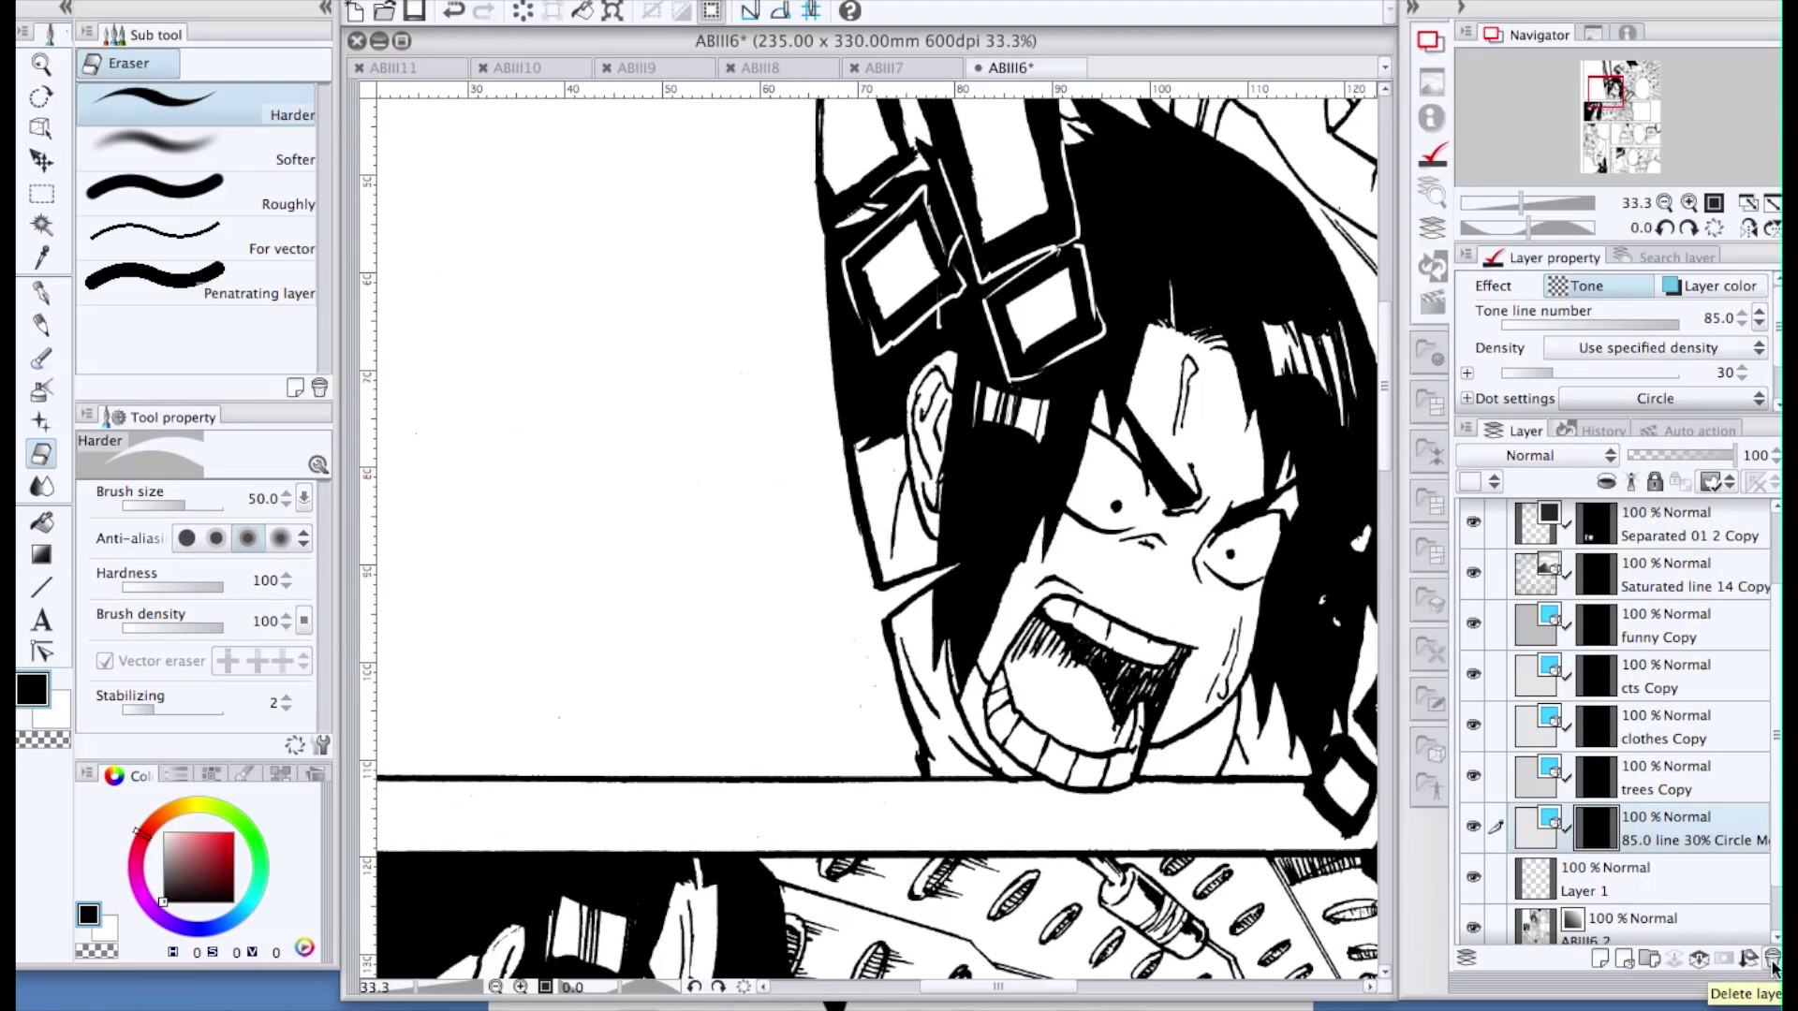
Remove the mask from the 85.0 line 30% Circle tone layer, and delete the whole tone layer
{"action": "left_click", "coordinate": [855, 392]}
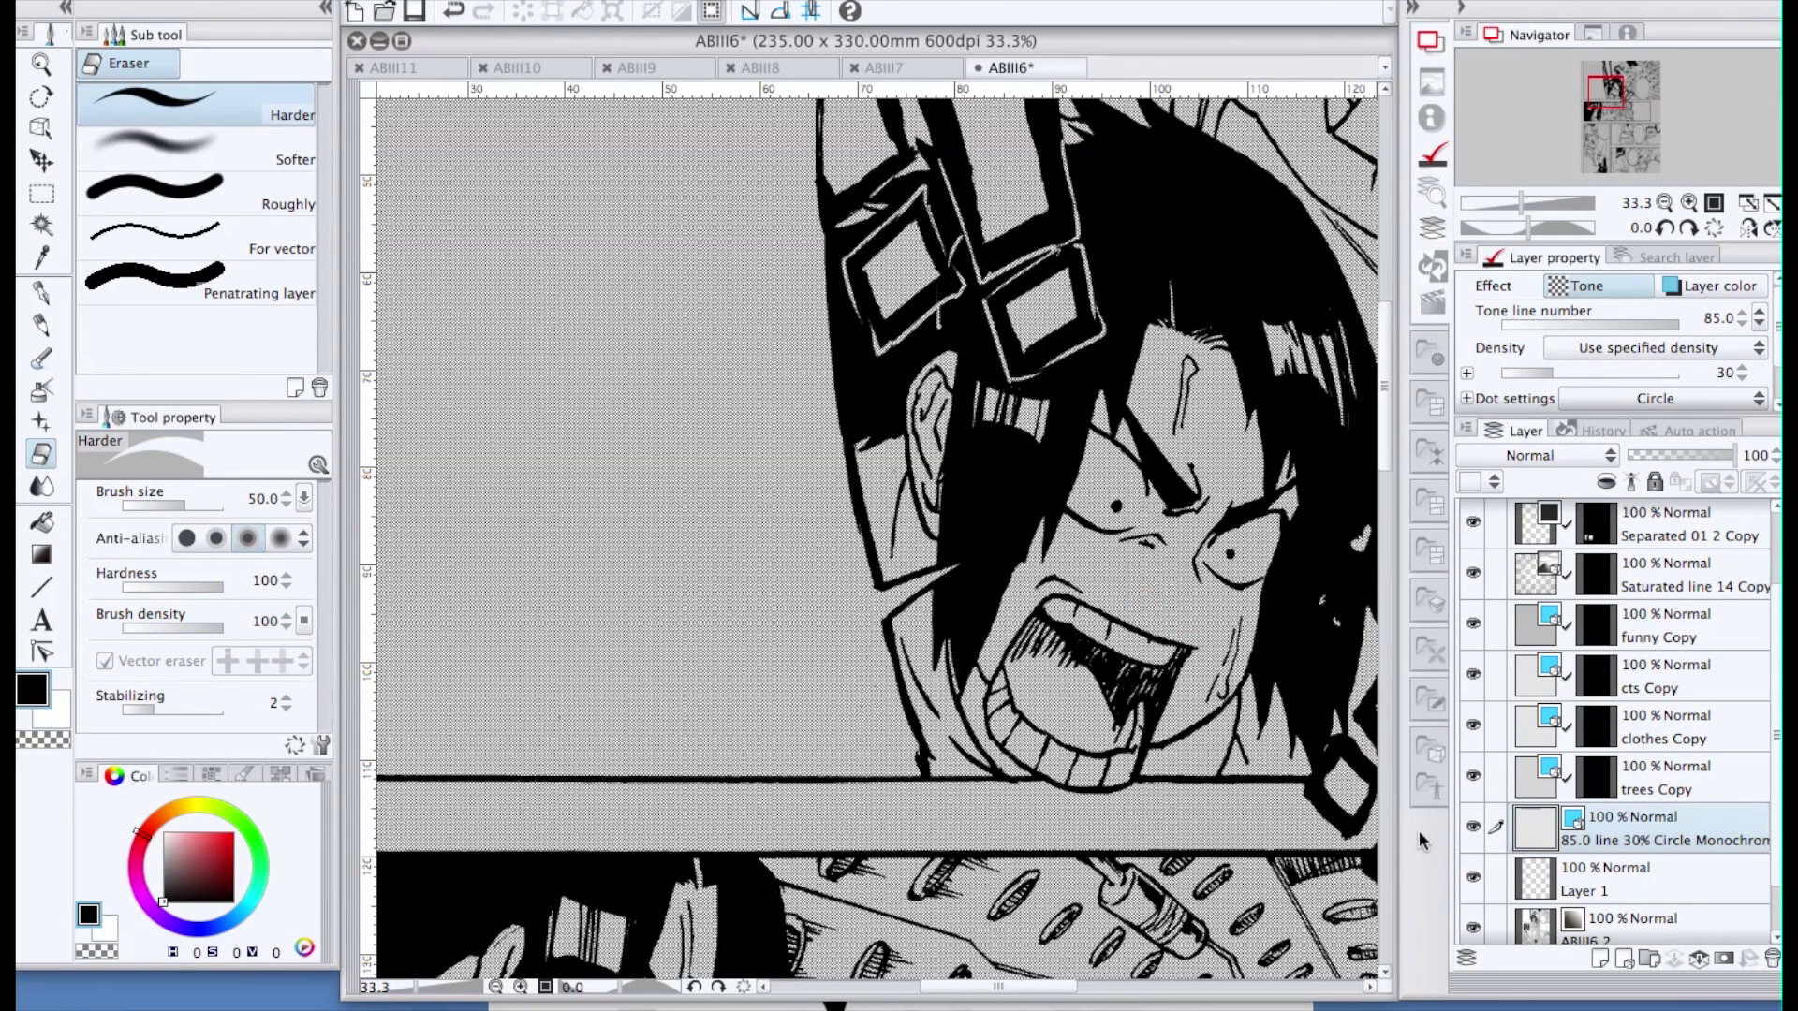
{"action": "scroll", "coordinate": [1233, 648], "scroll_direction": "down", "scroll_amount": 3}
{"action": "scroll", "coordinate": [1233, 648], "scroll_direction": "down", "scroll_amount": 4}
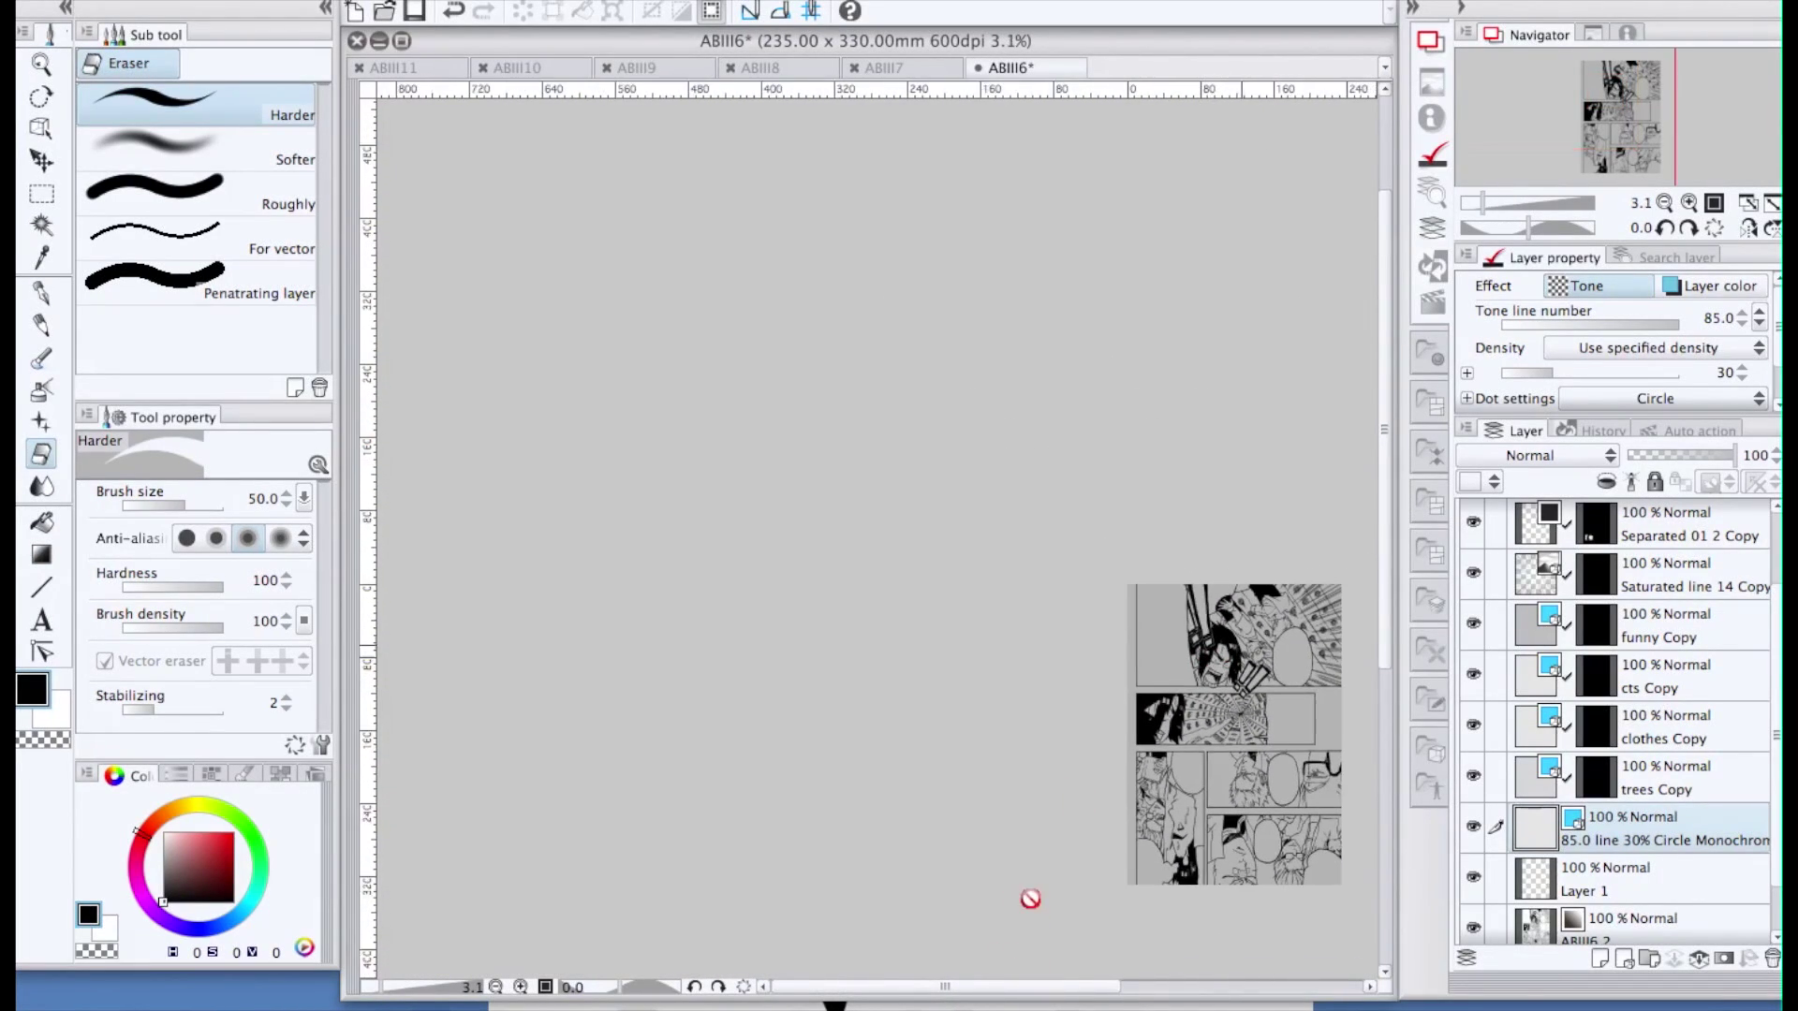
{"action": "left_click_drag", "start_coordinate": [1016, 991], "coordinate": [1108, 990]}
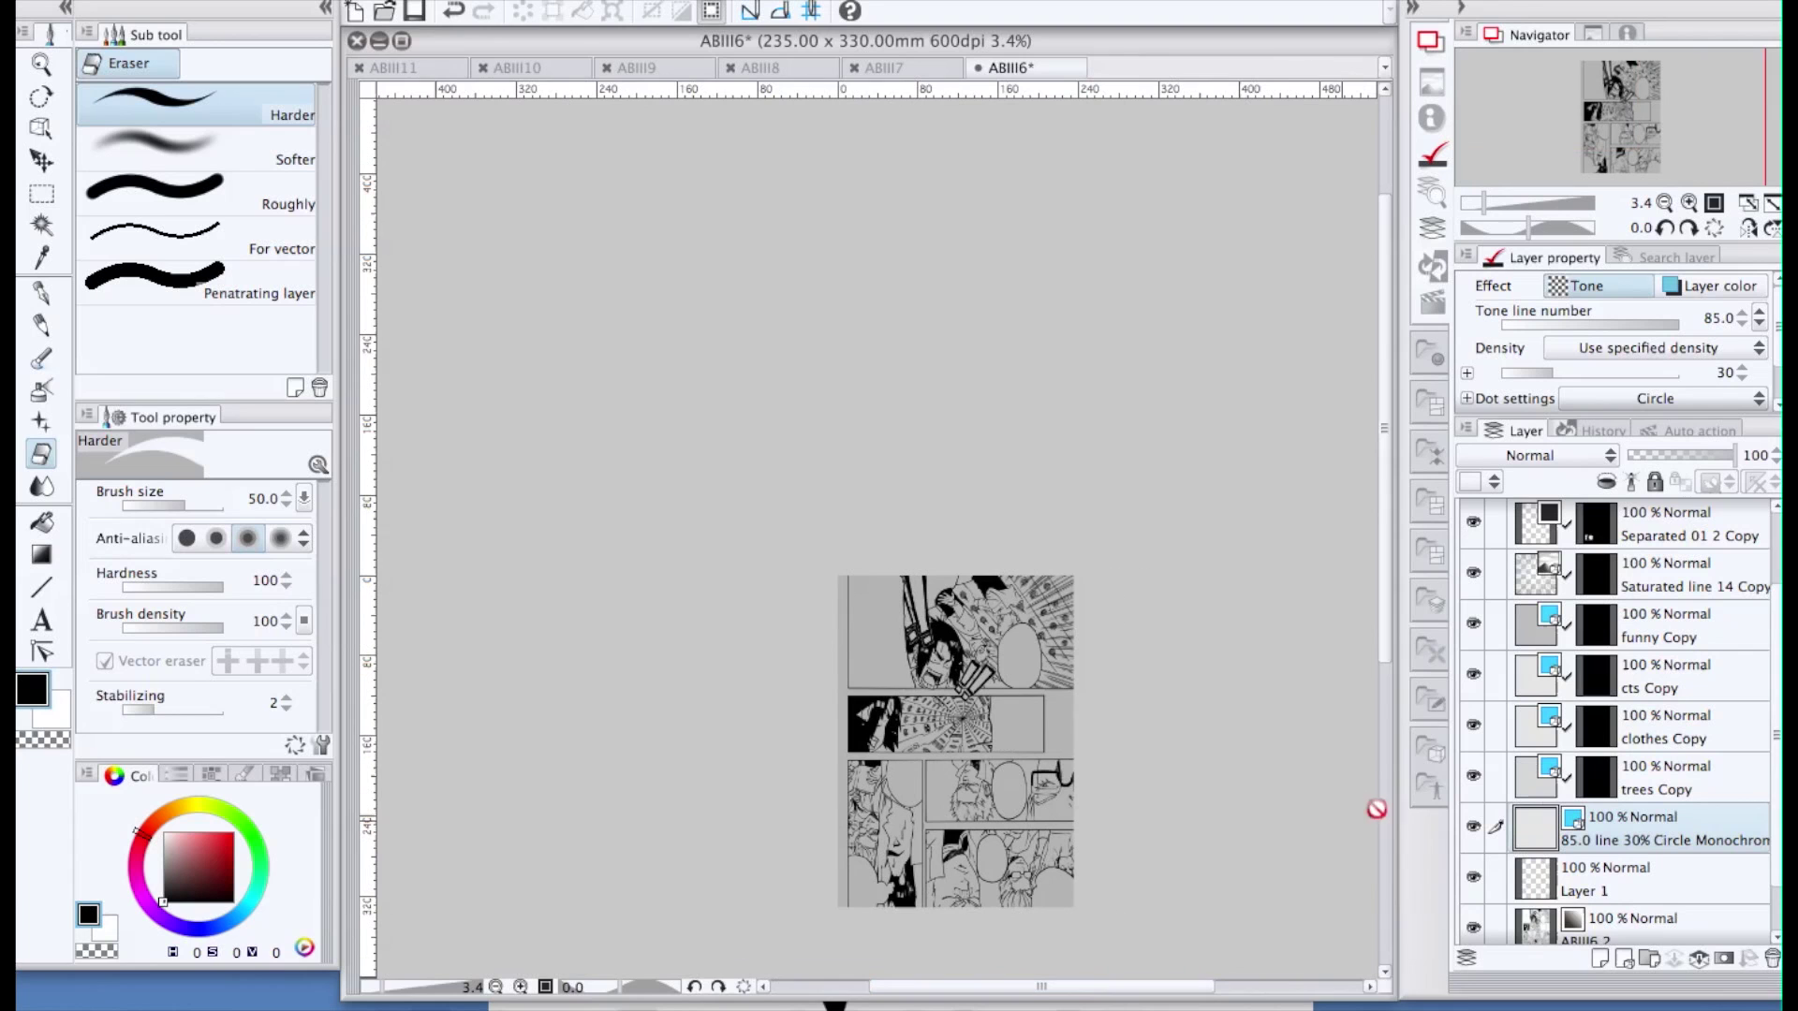
{"action": "left_click", "coordinate": [1772, 958]}
{"action": "left_click", "coordinate": [1056, 394]}
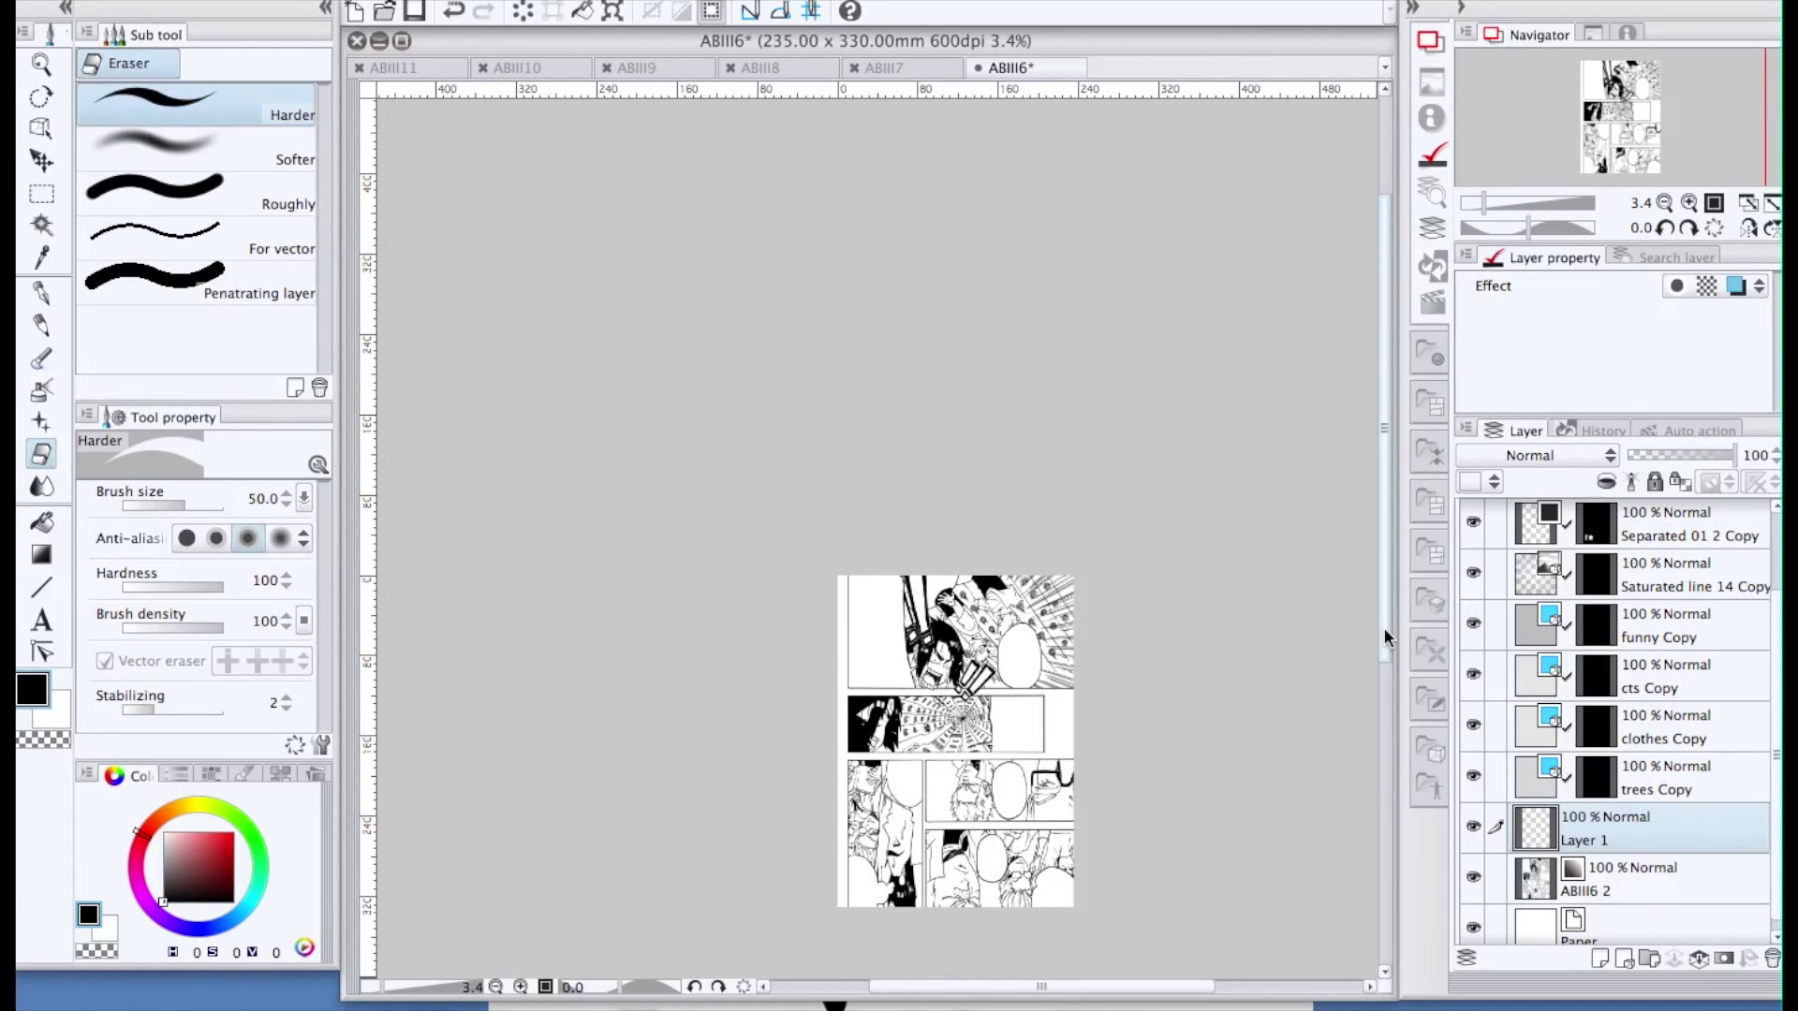
On the clothes Copy layer, auto-select the area under the shouting character's chin using another layer for reference
{"action": "scroll", "coordinate": [1387, 702], "scroll_direction": "down", "scroll_amount": 3}
{"action": "scroll", "coordinate": [1031, 659], "scroll_direction": "up", "scroll_amount": 5}
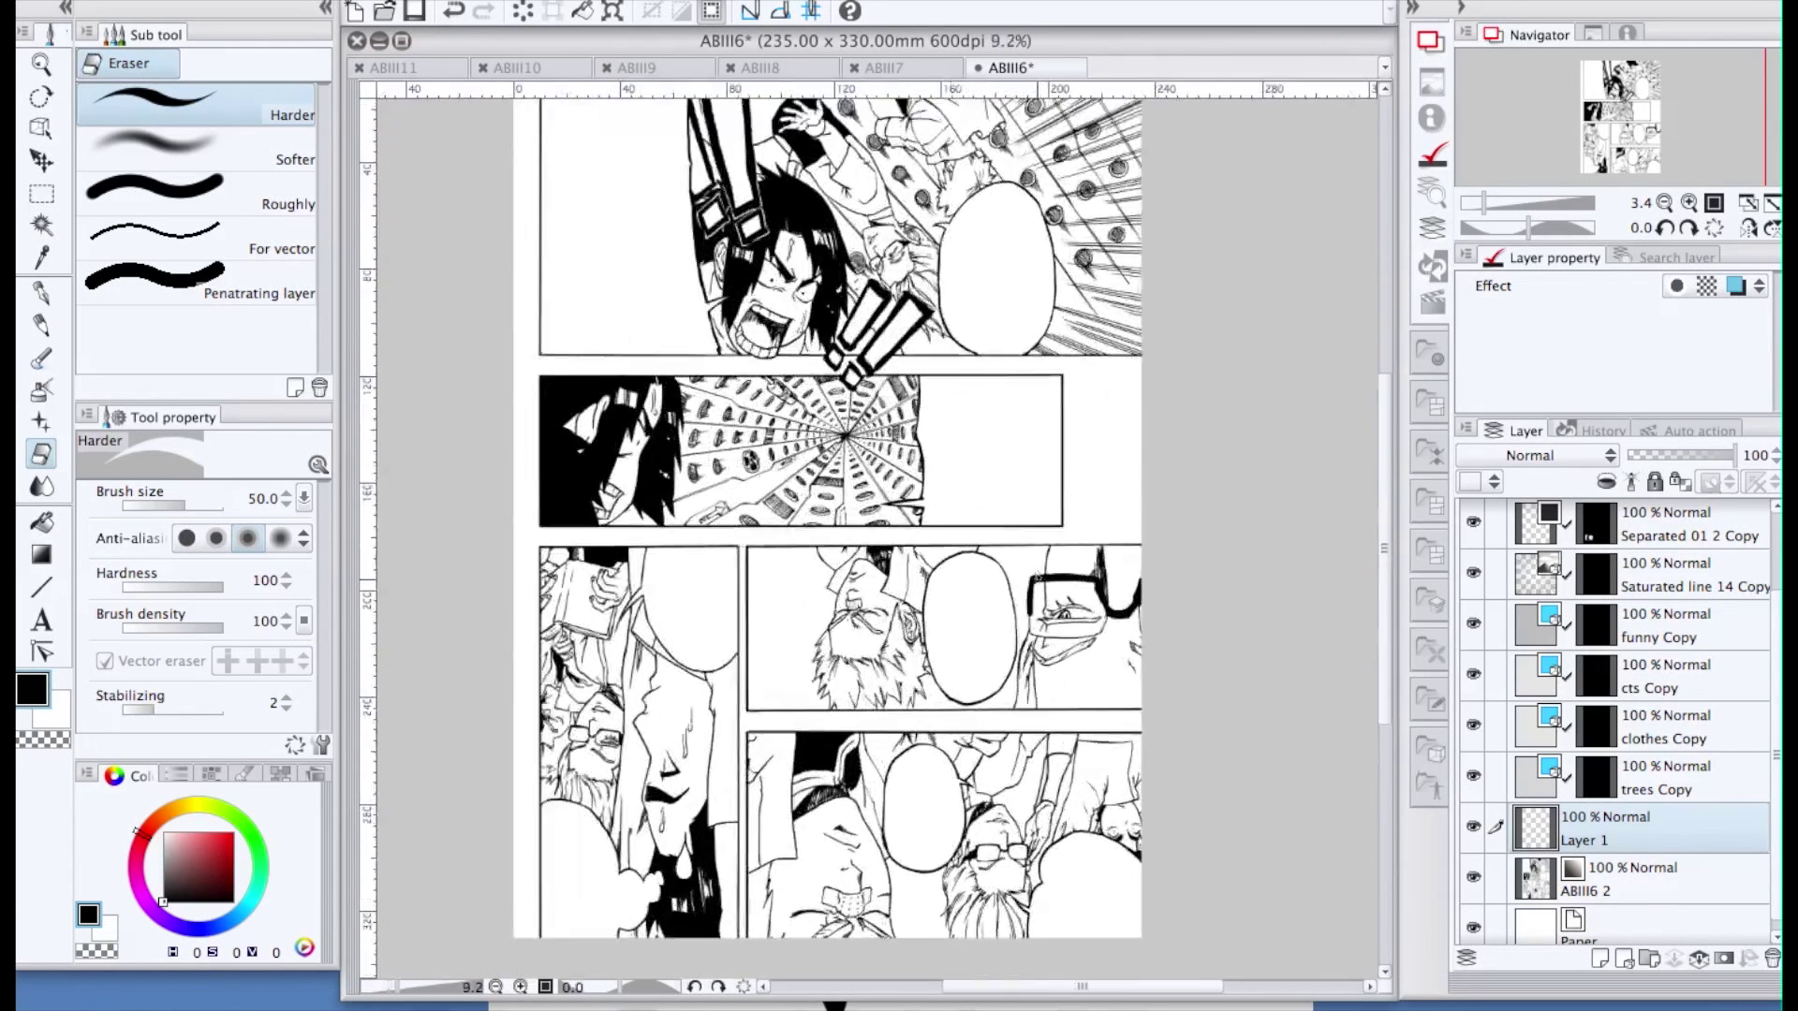
{"action": "left_click_drag", "start_coordinate": [1383, 604], "coordinate": [1384, 525]}
{"action": "scroll", "coordinate": [1144, 547], "scroll_direction": "down", "scroll_amount": 2}
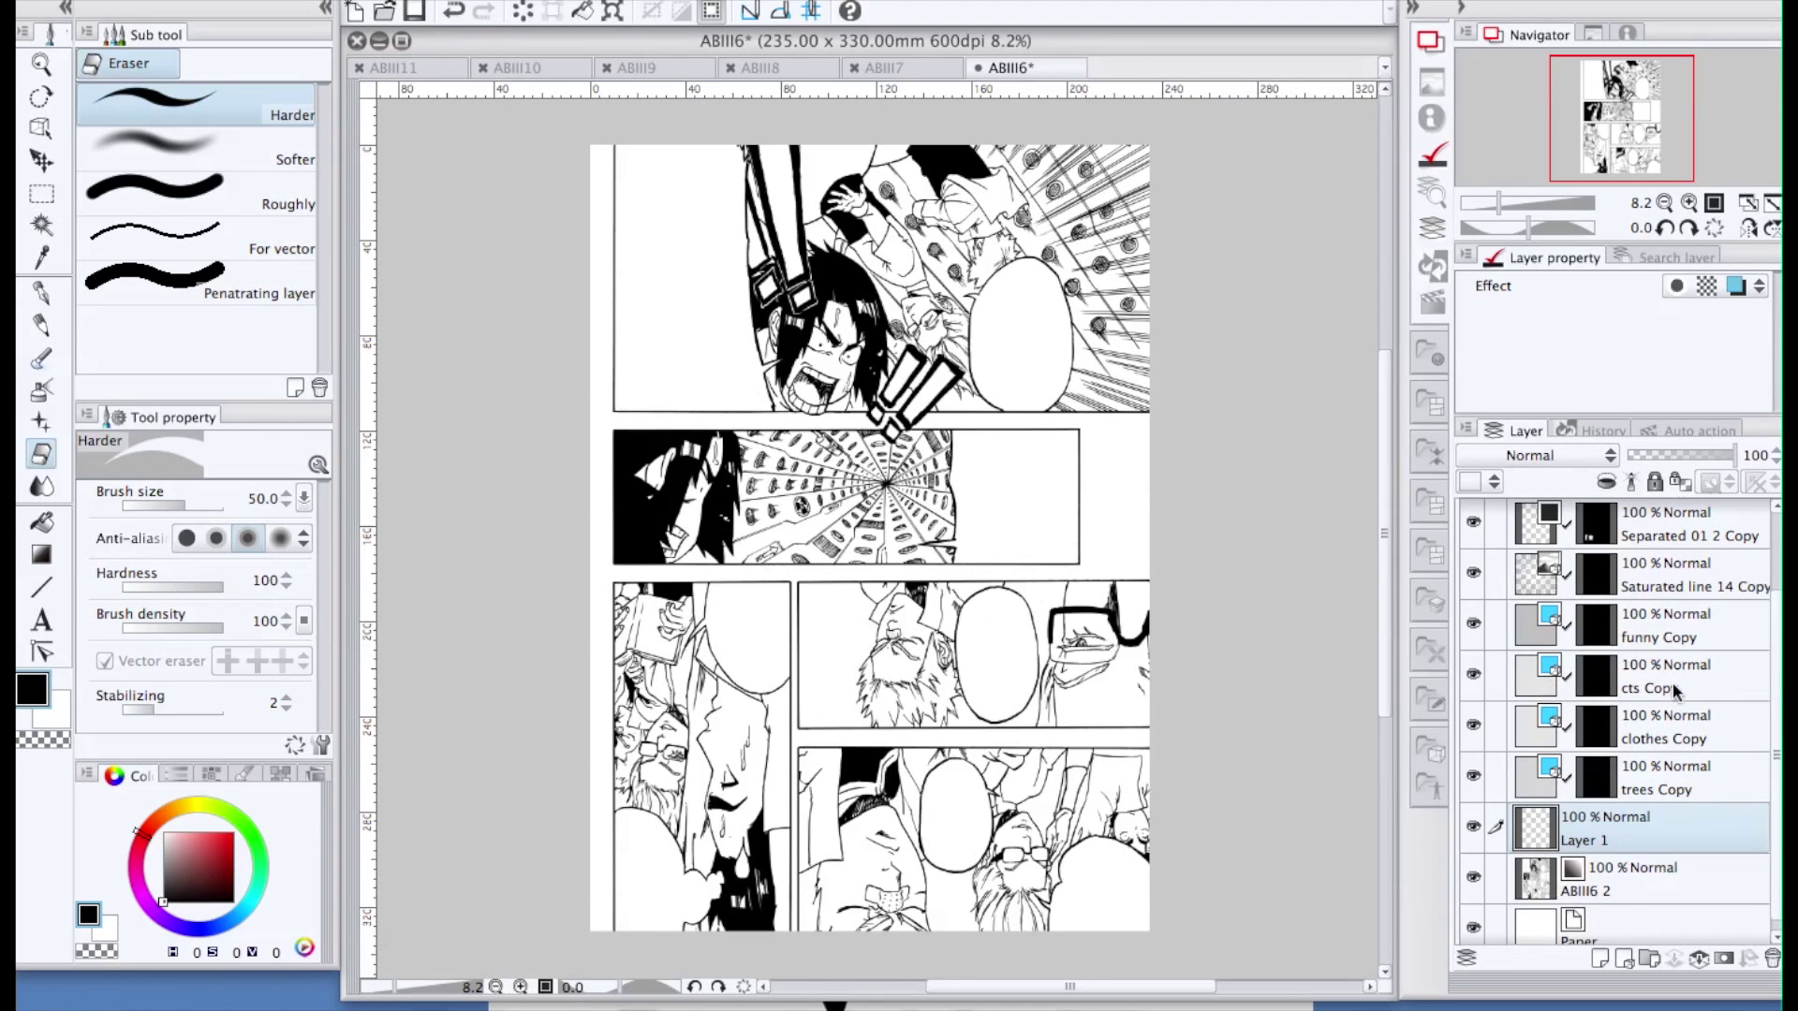
{"action": "left_click", "coordinate": [1689, 733]}
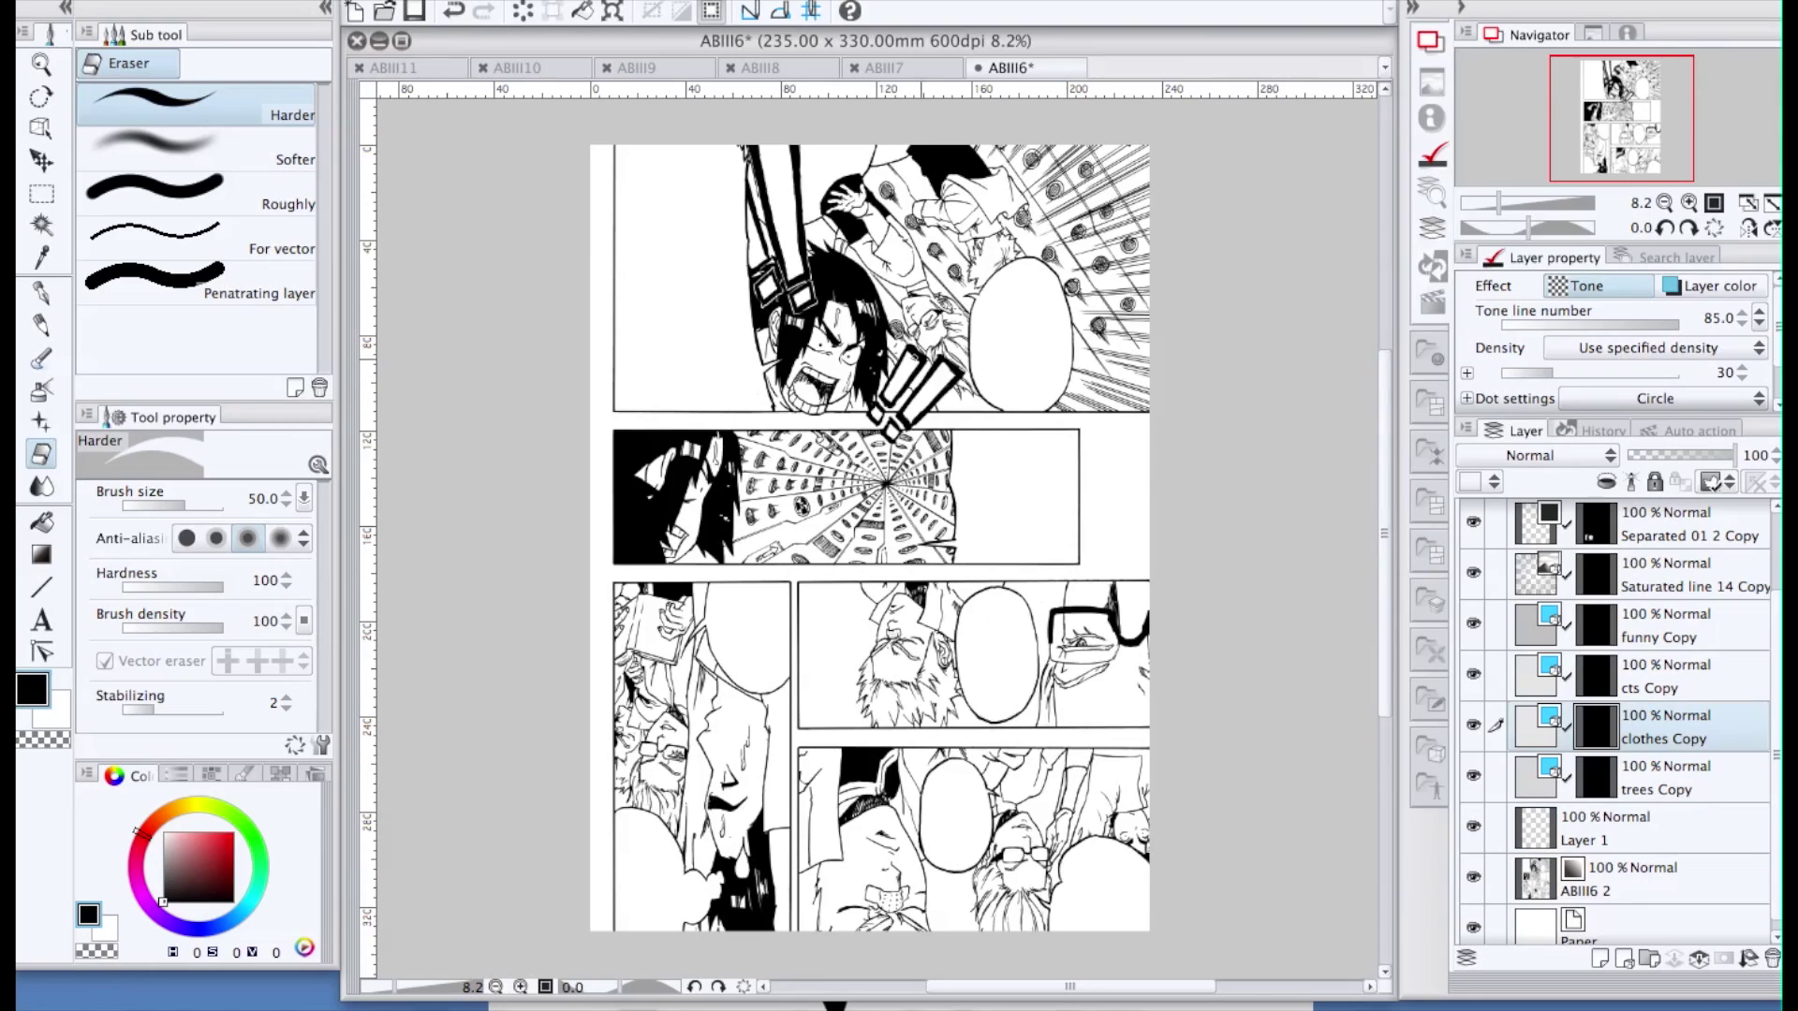
{"action": "scroll", "coordinate": [850, 406], "scroll_direction": "up", "scroll_amount": 5}
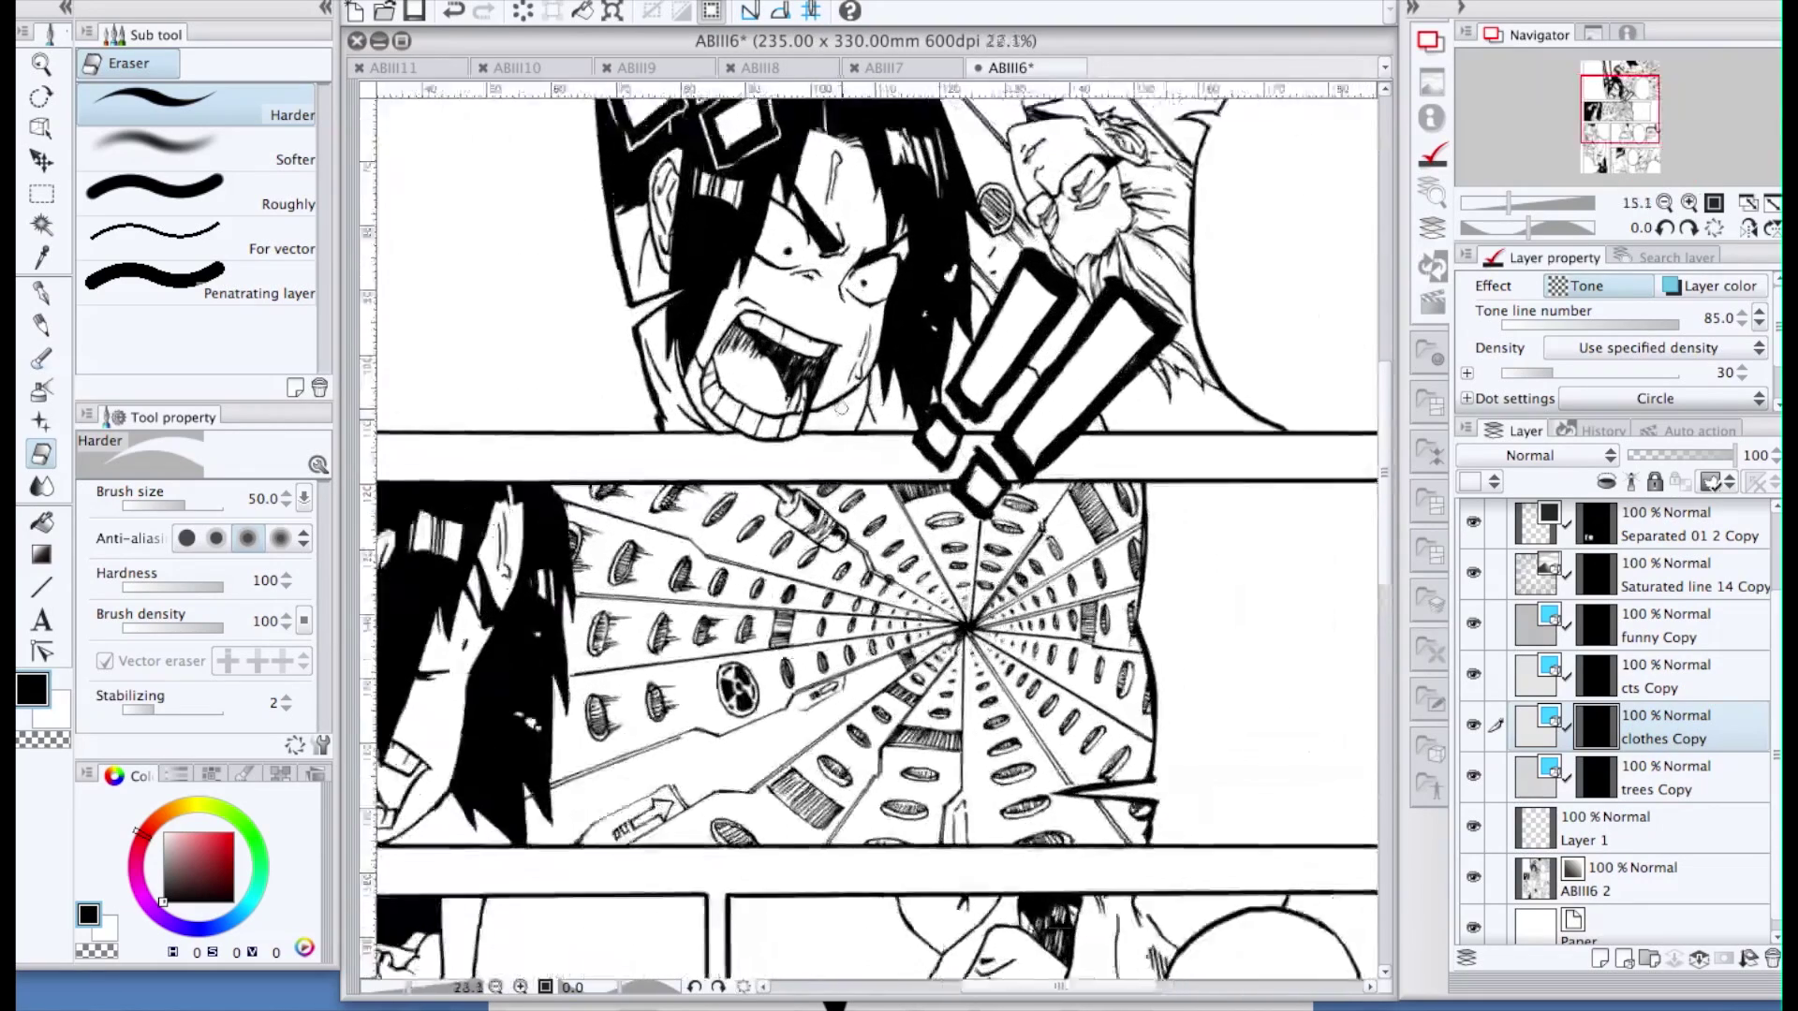
{"action": "key", "text": "w"}
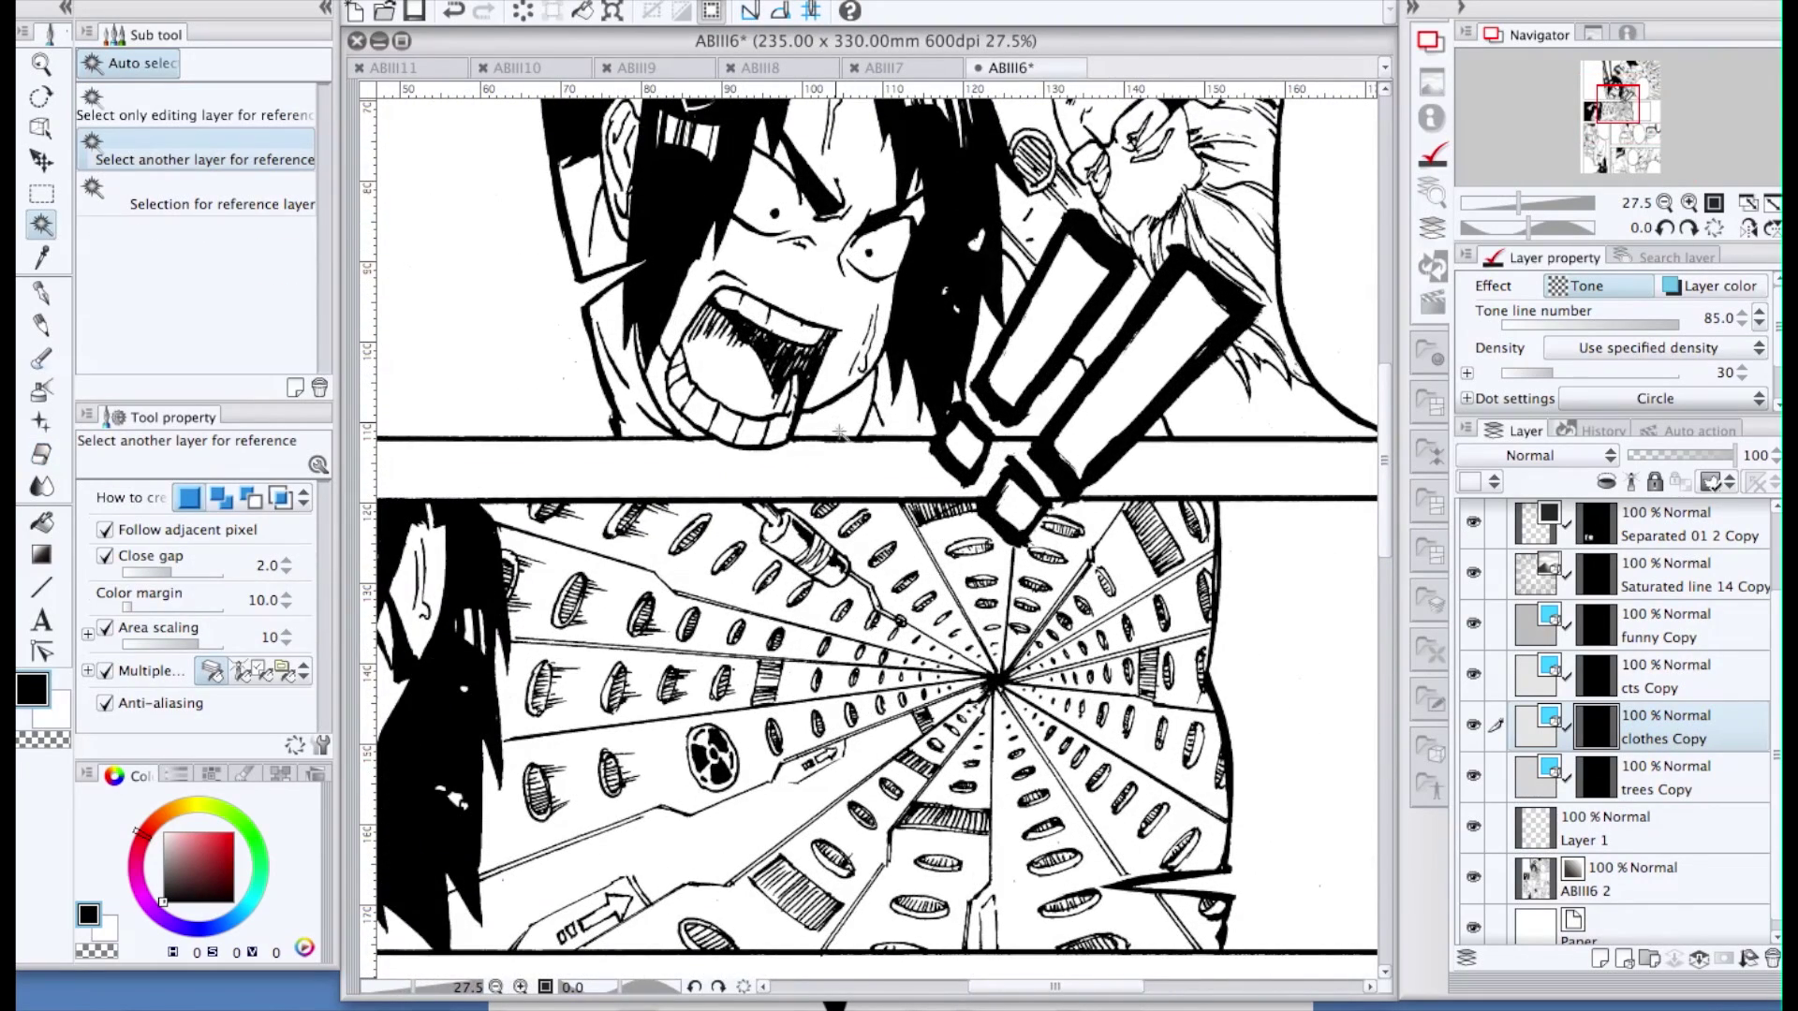
{"action": "left_click", "coordinate": [845, 424]}
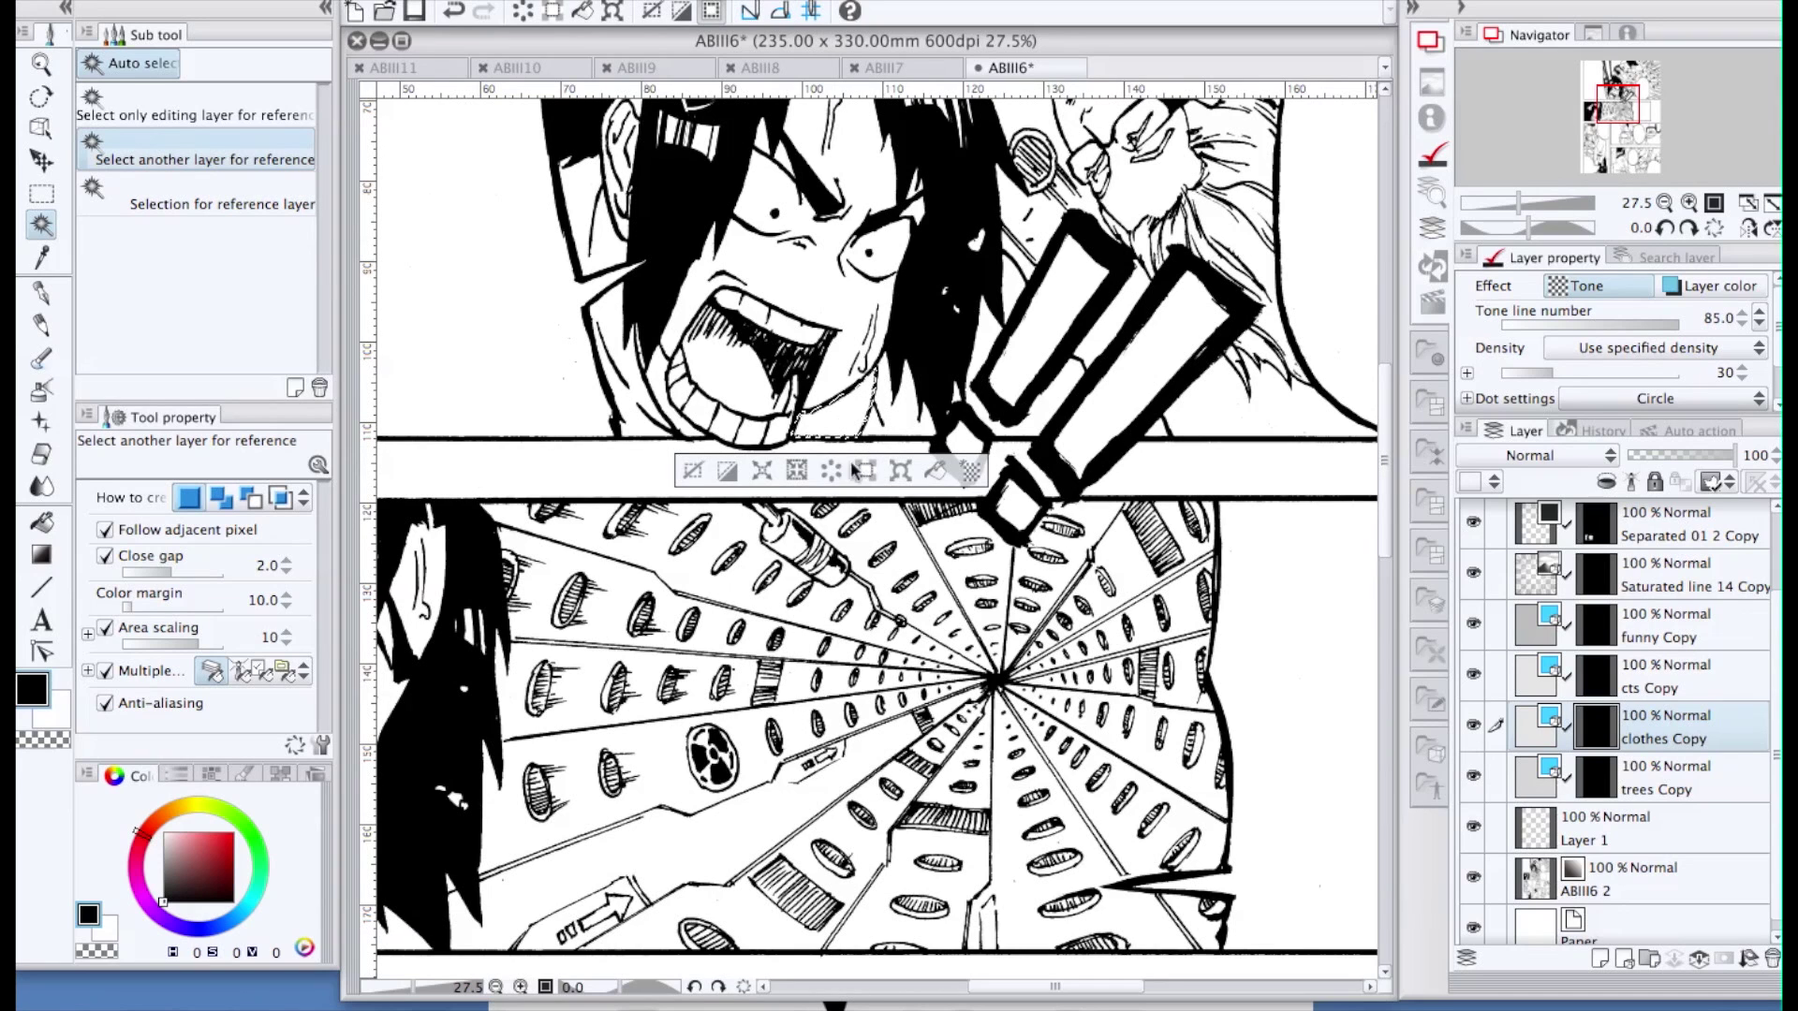
Expand the selection under the chin by 2 px twice, fill it with tone, and deselect
{"action": "left_click", "coordinate": [763, 471]}
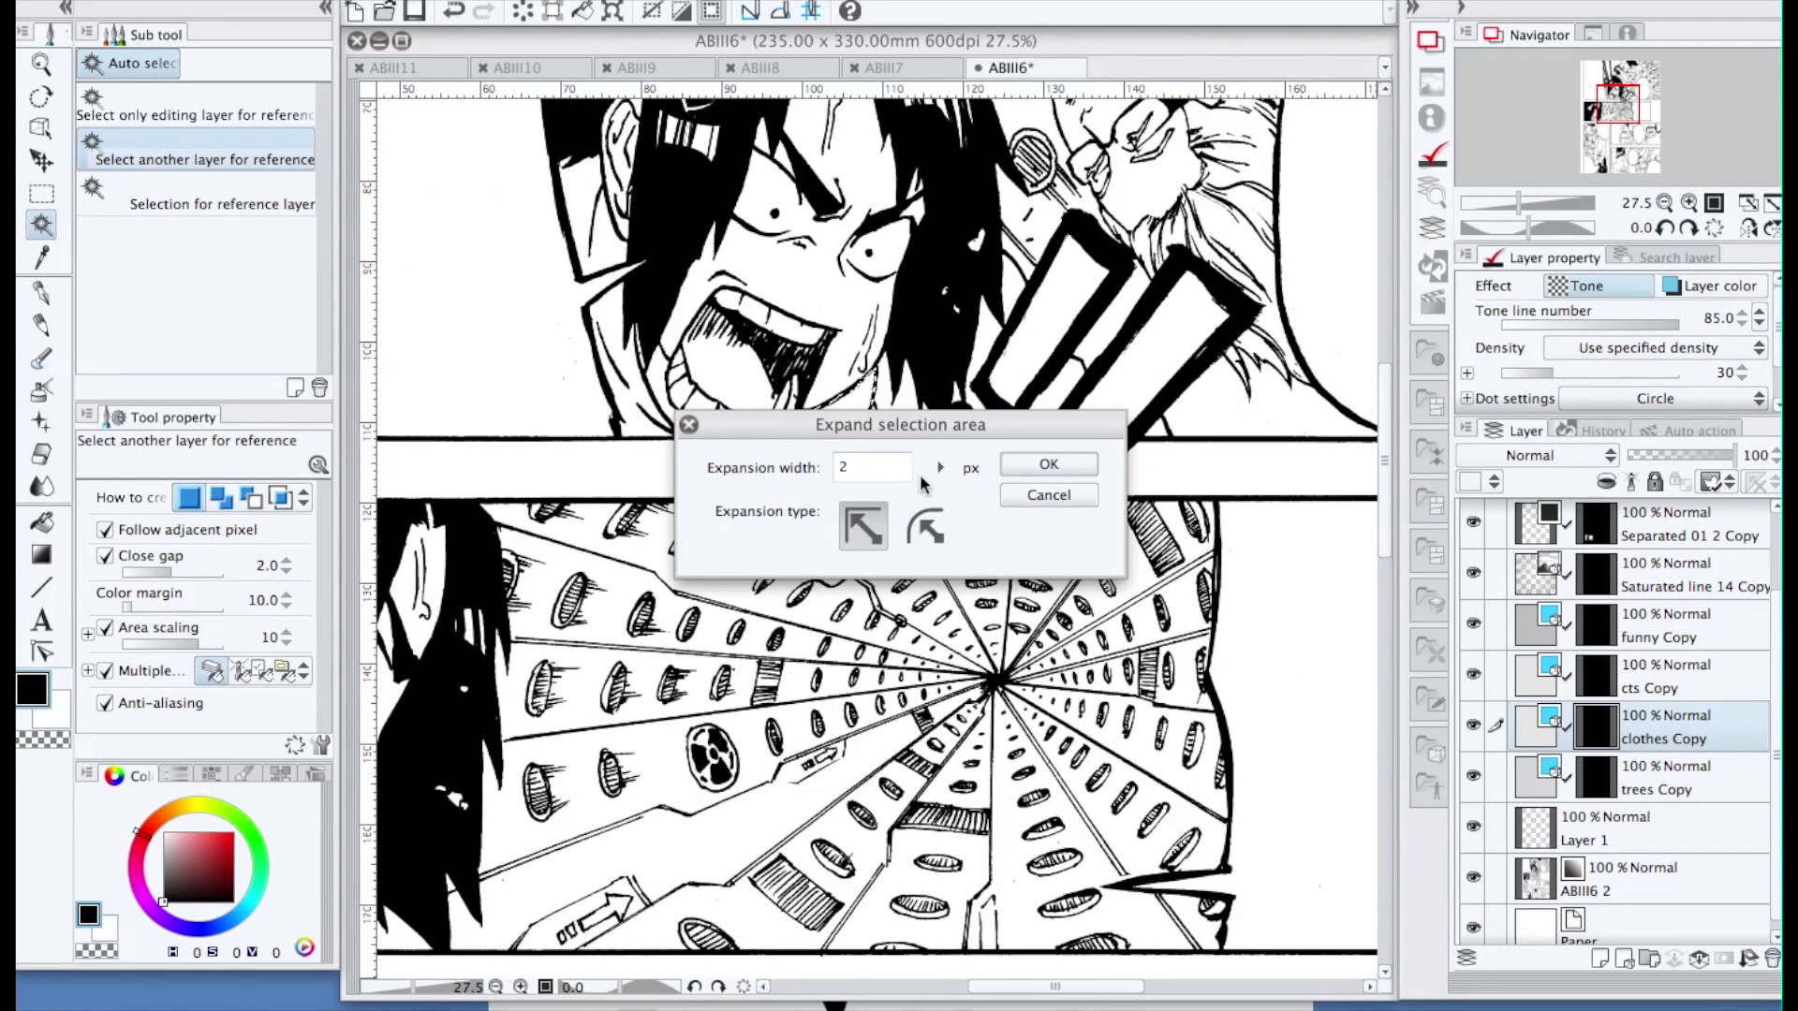
{"action": "left_click", "coordinate": [1039, 466]}
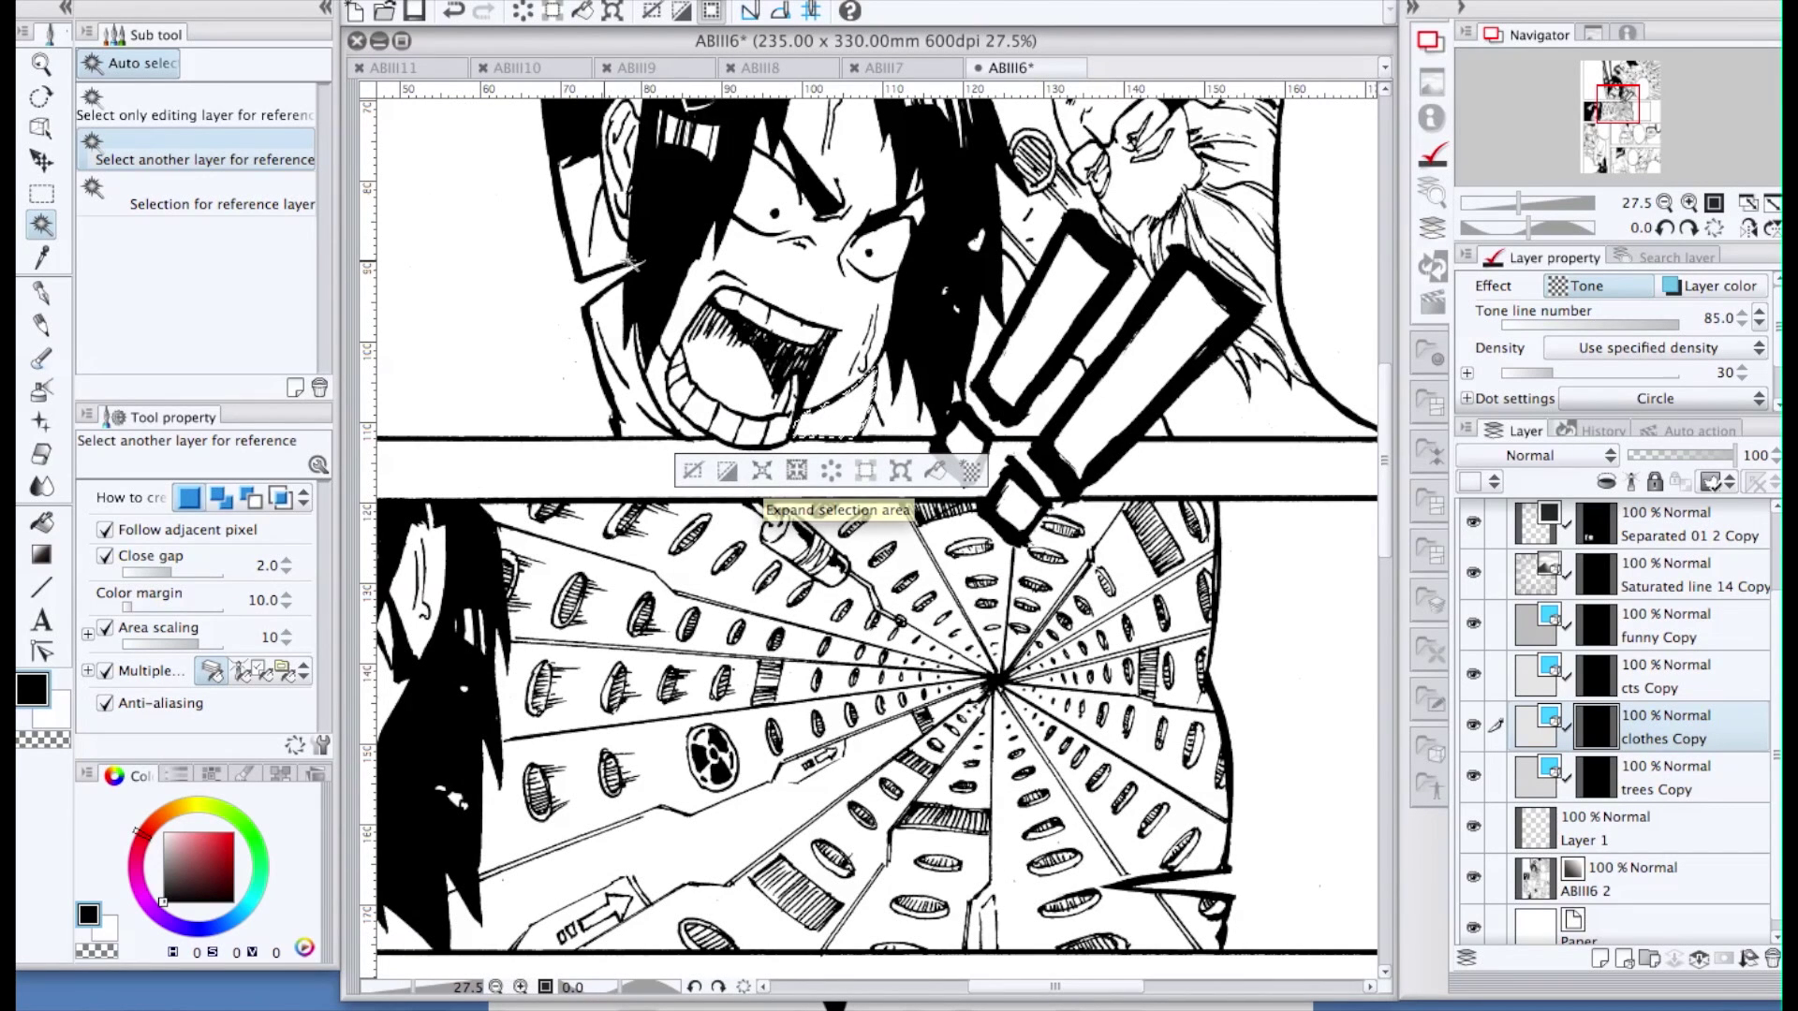
{"action": "left_click", "coordinate": [419, 2]}
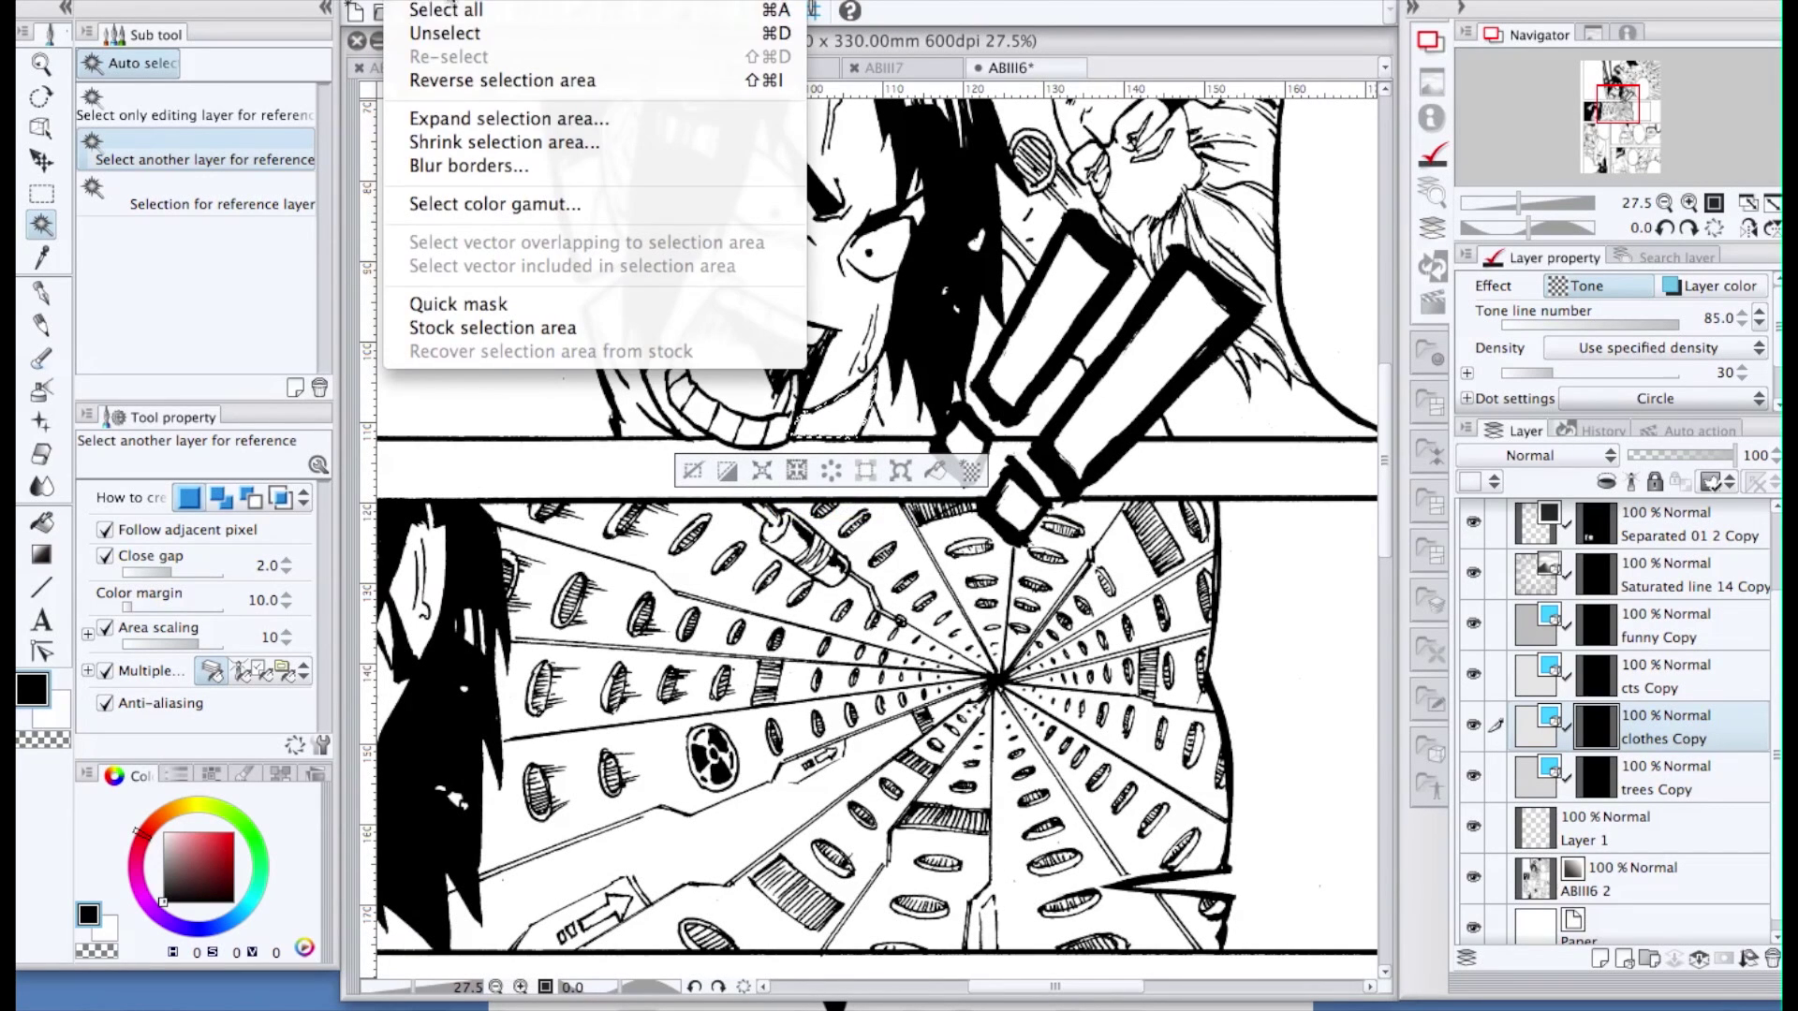
{"action": "left_click", "coordinate": [487, 119]}
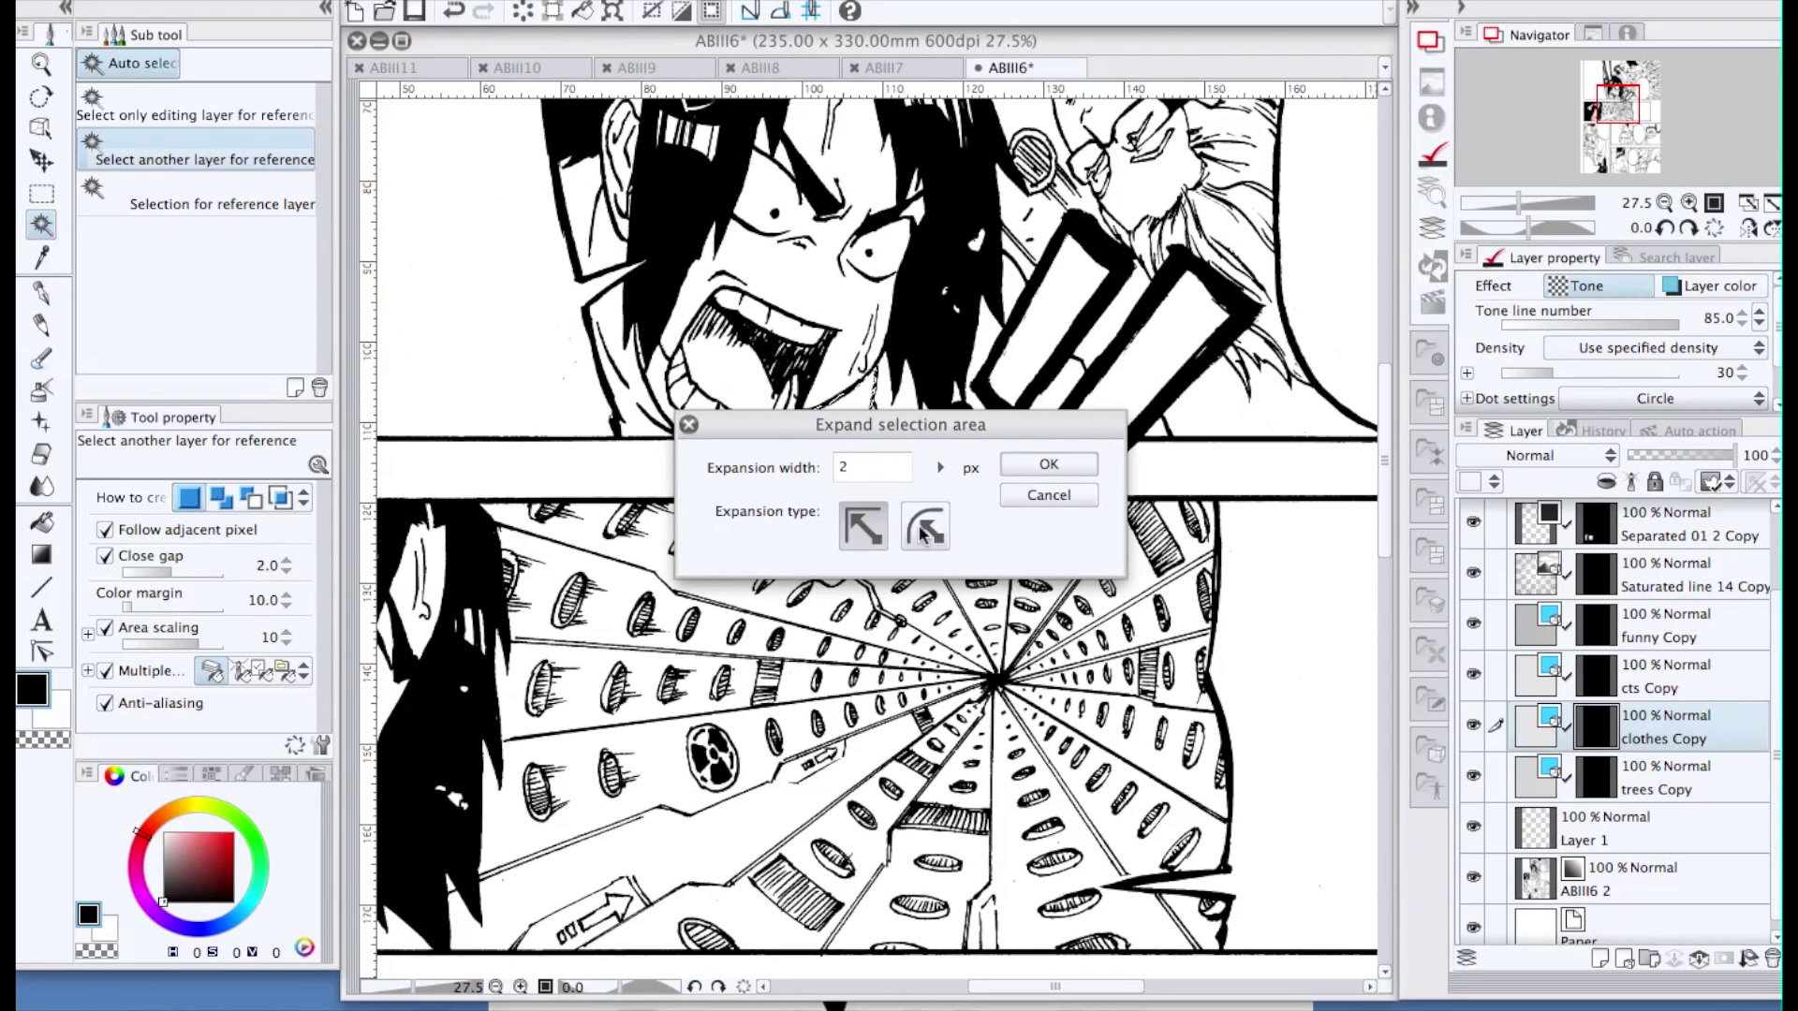
{"action": "left_click", "coordinate": [1048, 464]}
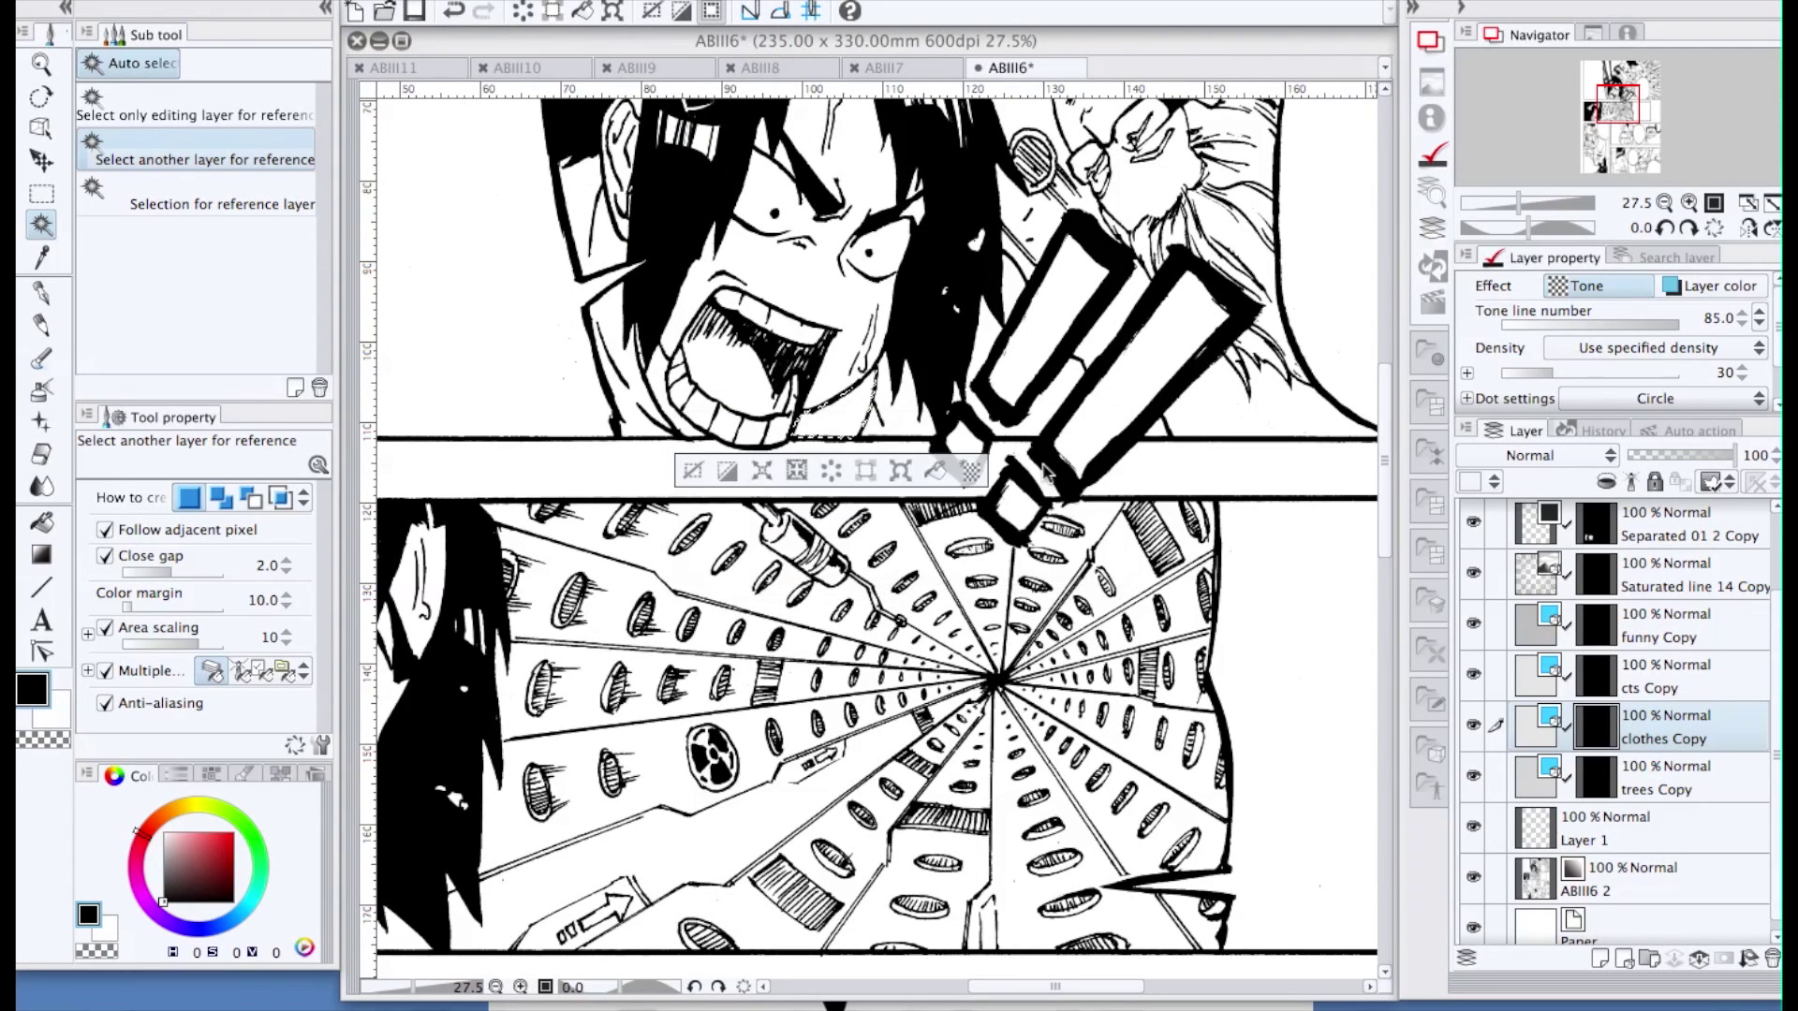
{"action": "left_click", "coordinate": [935, 472]}
{"action": "key", "text": "super+d"}
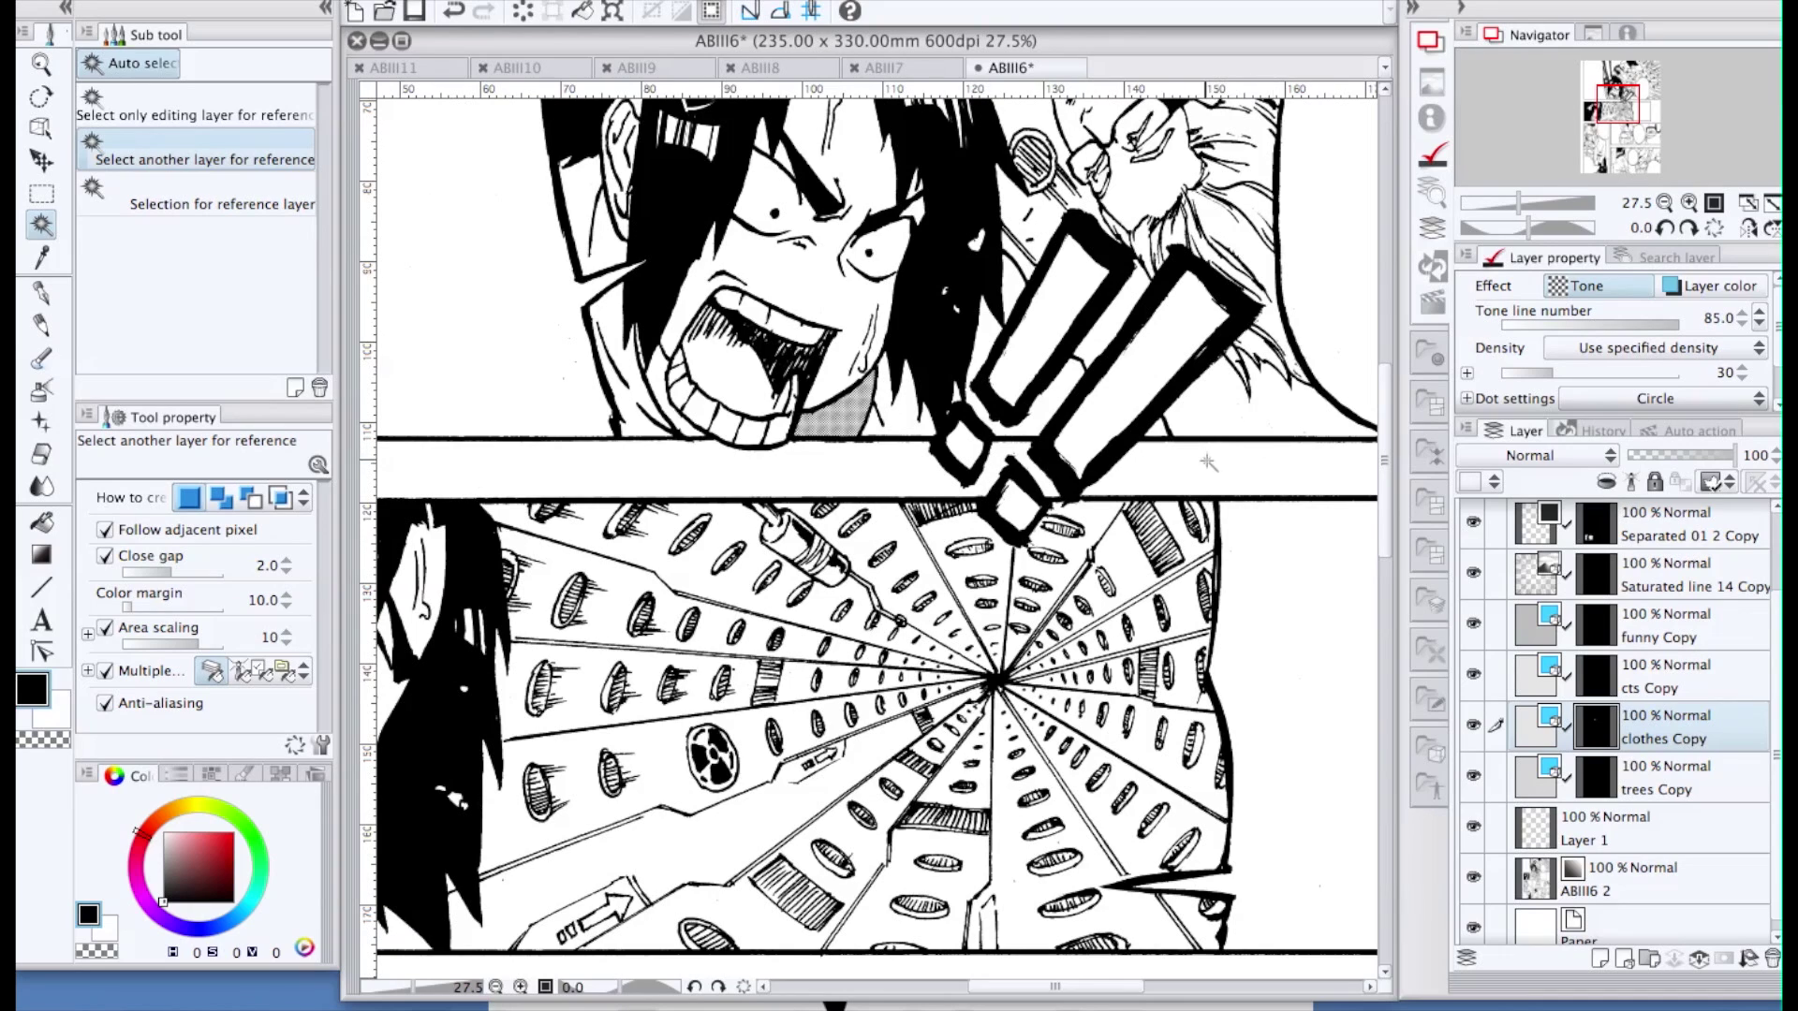
Auto-select the hair and coat of the upside-down character above the large speech bubble in the first panel
{"action": "scroll", "coordinate": [1210, 454], "scroll_direction": "down", "scroll_amount": 3}
{"action": "left_click_drag", "start_coordinate": [1385, 423], "coordinate": [1386, 361]}
{"action": "scroll", "coordinate": [1385, 362], "scroll_direction": "up", "scroll_amount": 3}
{"action": "scroll", "coordinate": [1090, 386], "scroll_direction": "right", "scroll_amount": 3}
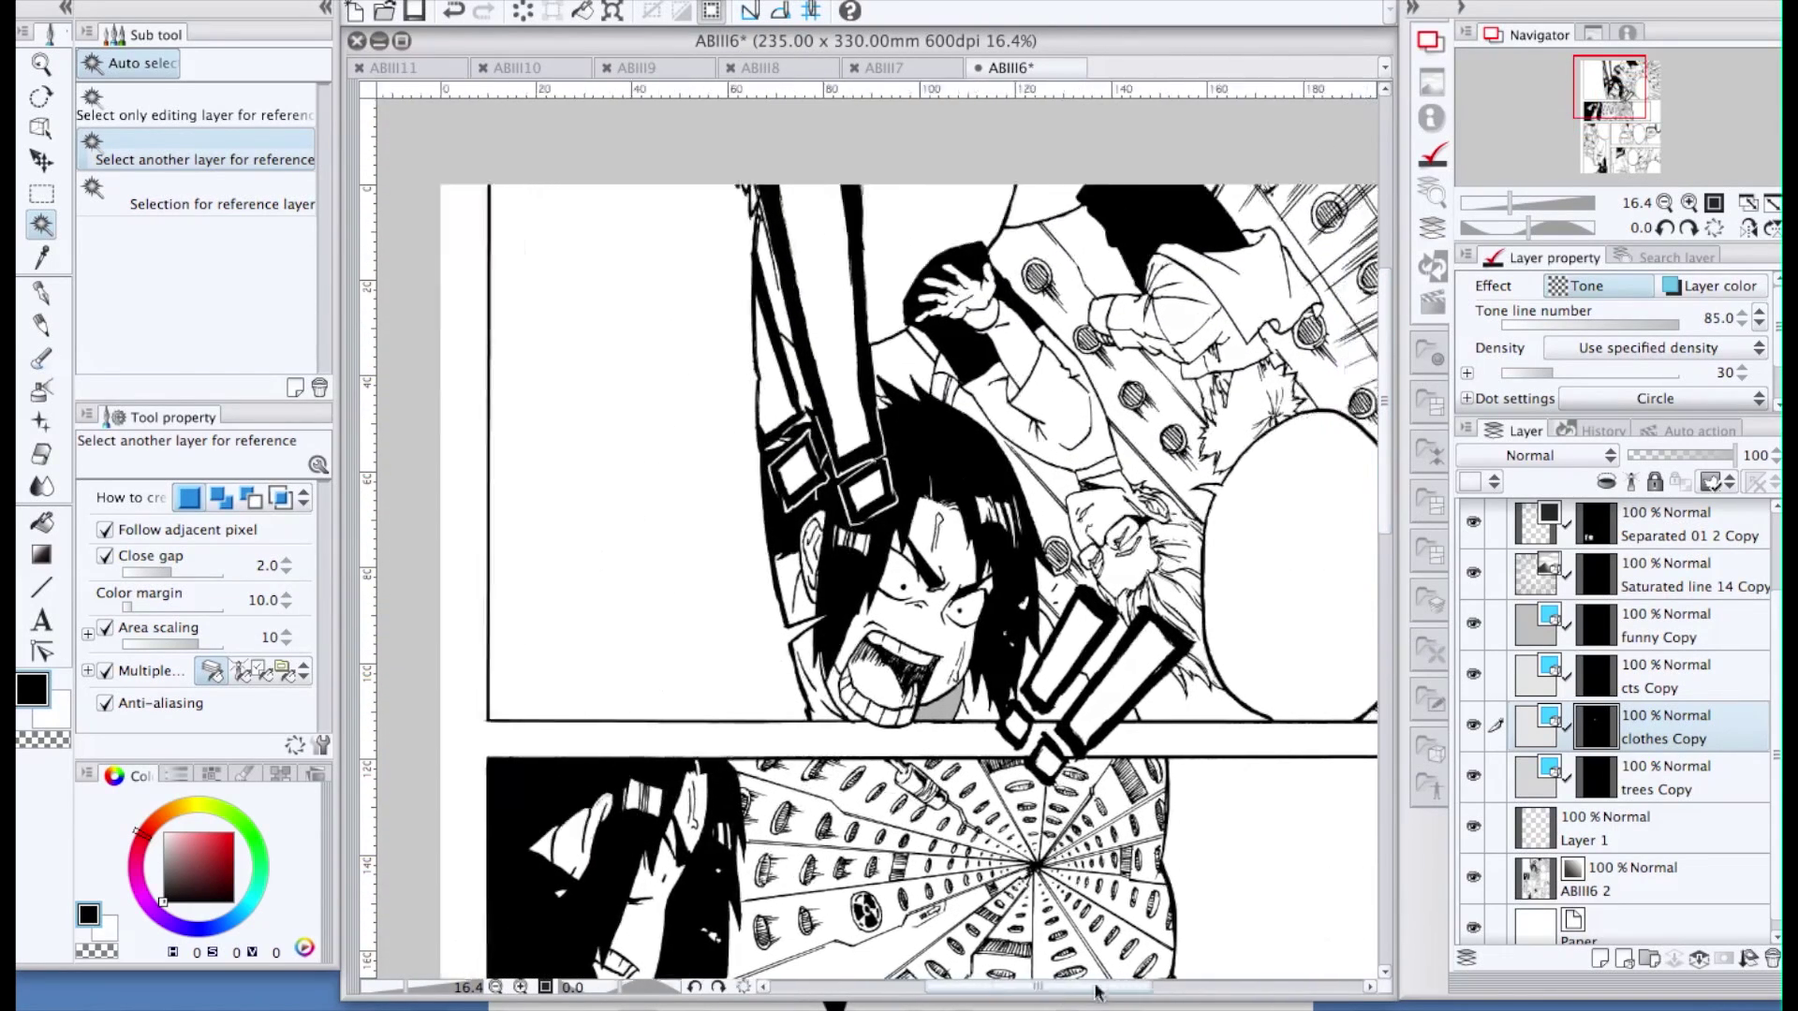
{"action": "left_click", "coordinate": [1091, 386]}
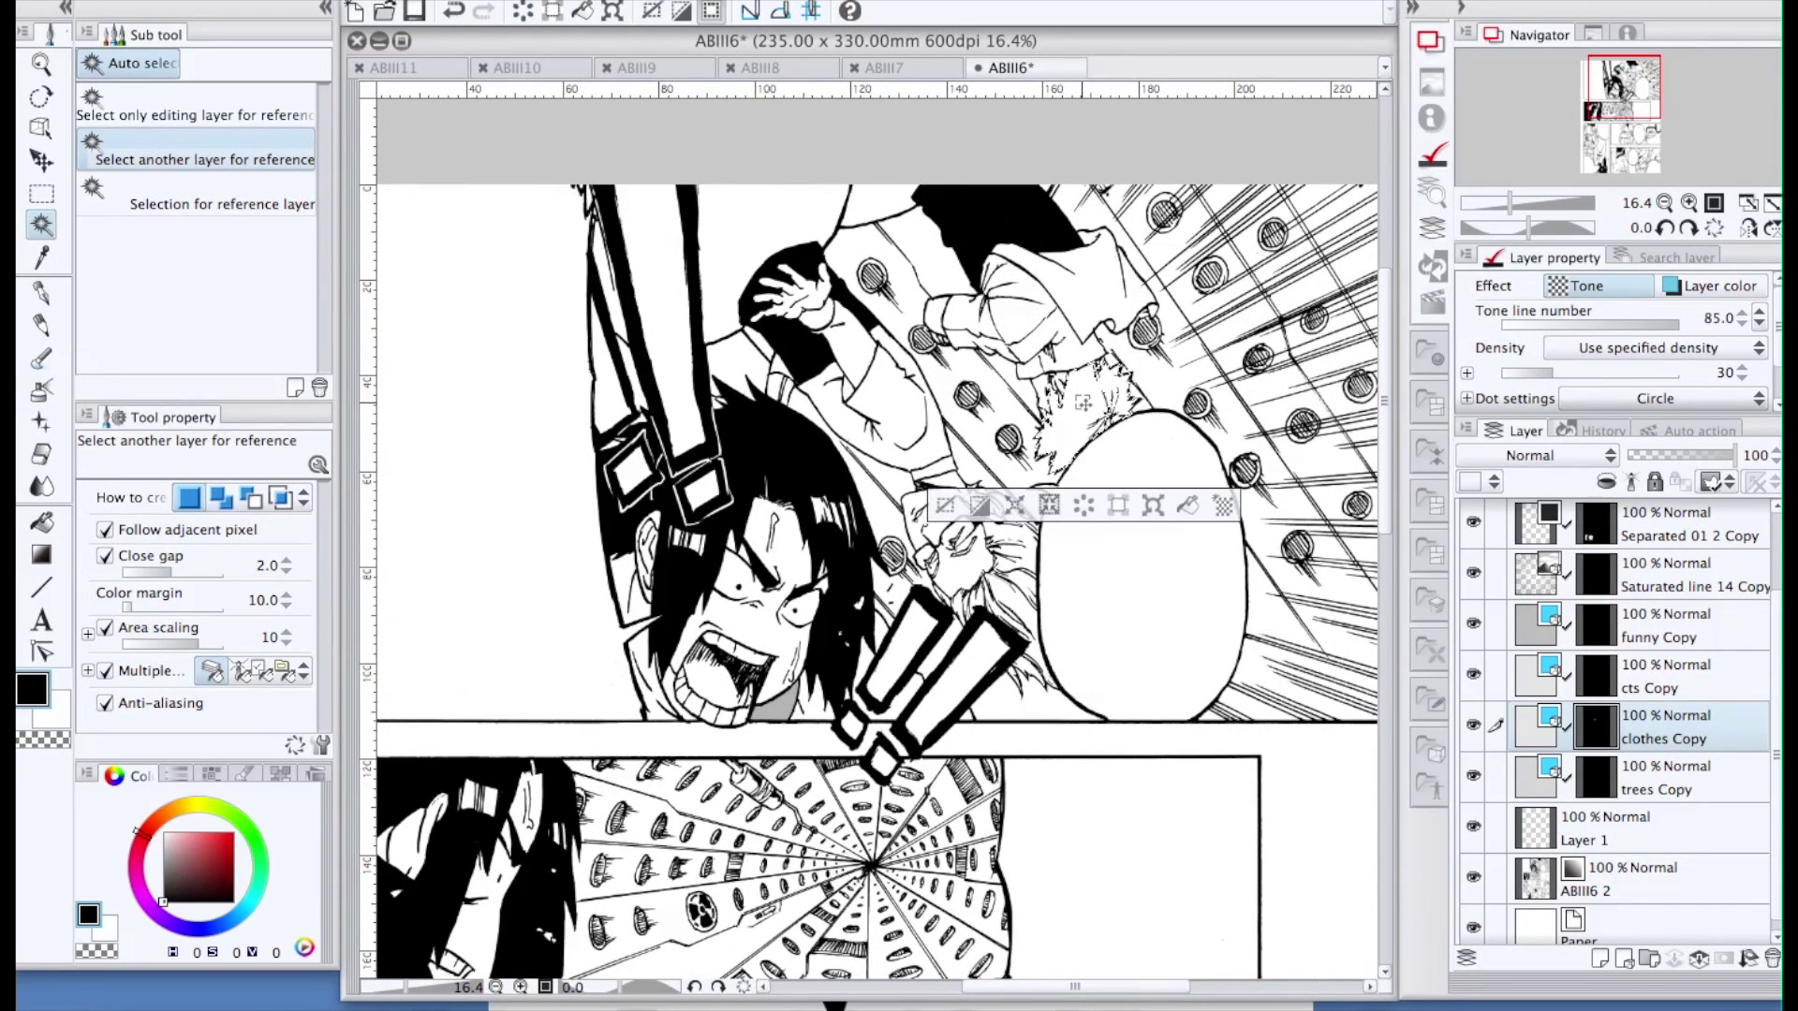
{"action": "left_click", "coordinate": [1022, 318]}
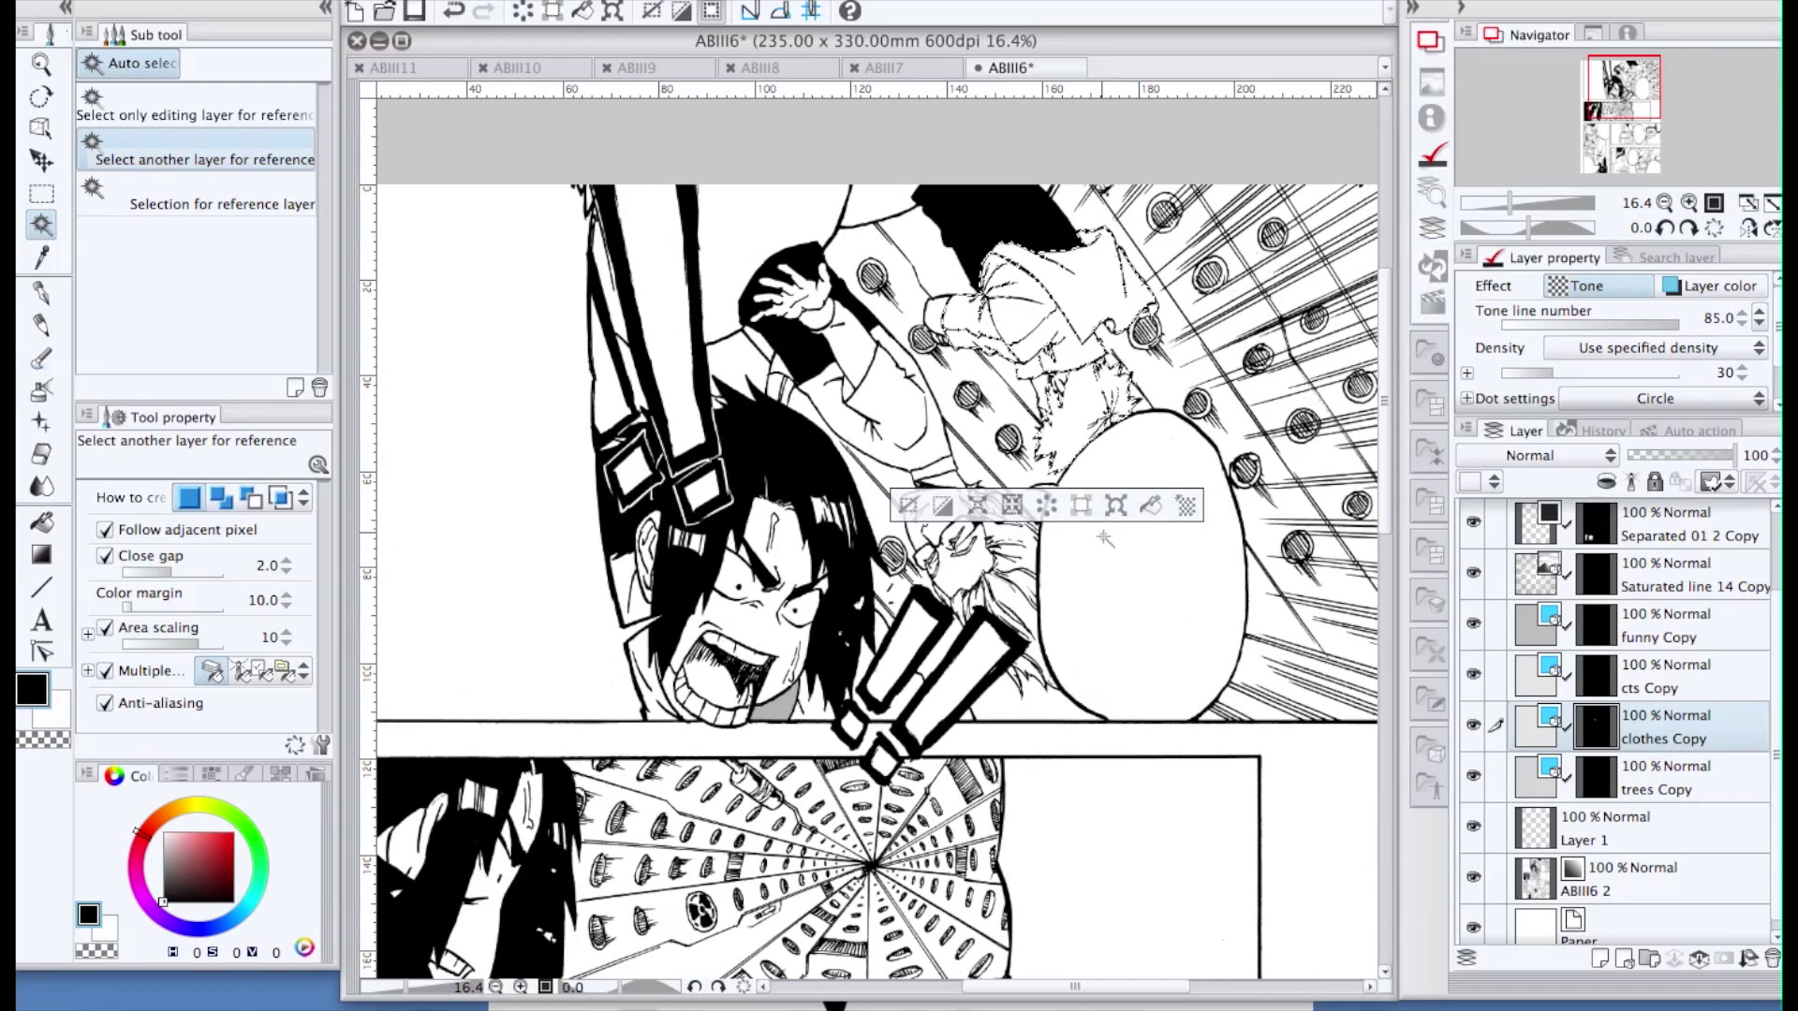
Expand the hair and coat selection by 2 px, fill it with tone, and deselect
{"action": "left_click", "coordinate": [1045, 507]}
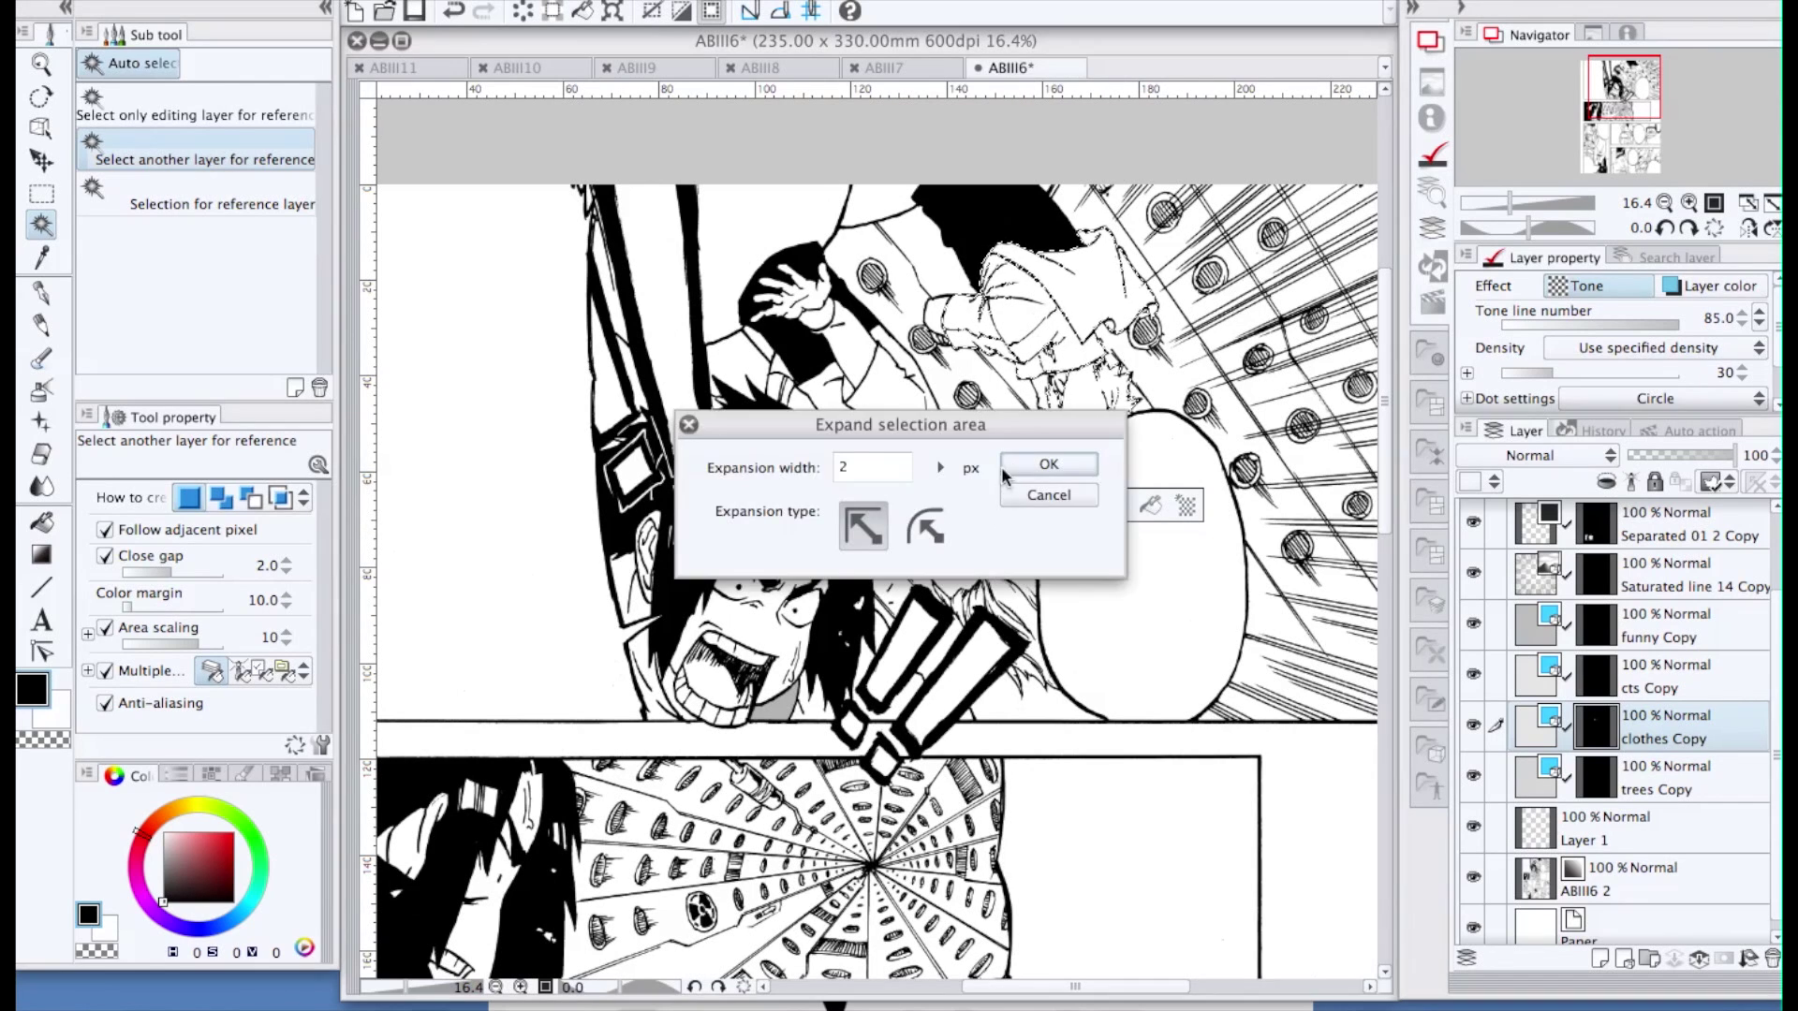
{"action": "left_click", "coordinate": [1021, 468]}
{"action": "left_click", "coordinate": [1149, 505]}
{"action": "key", "text": "super+d"}
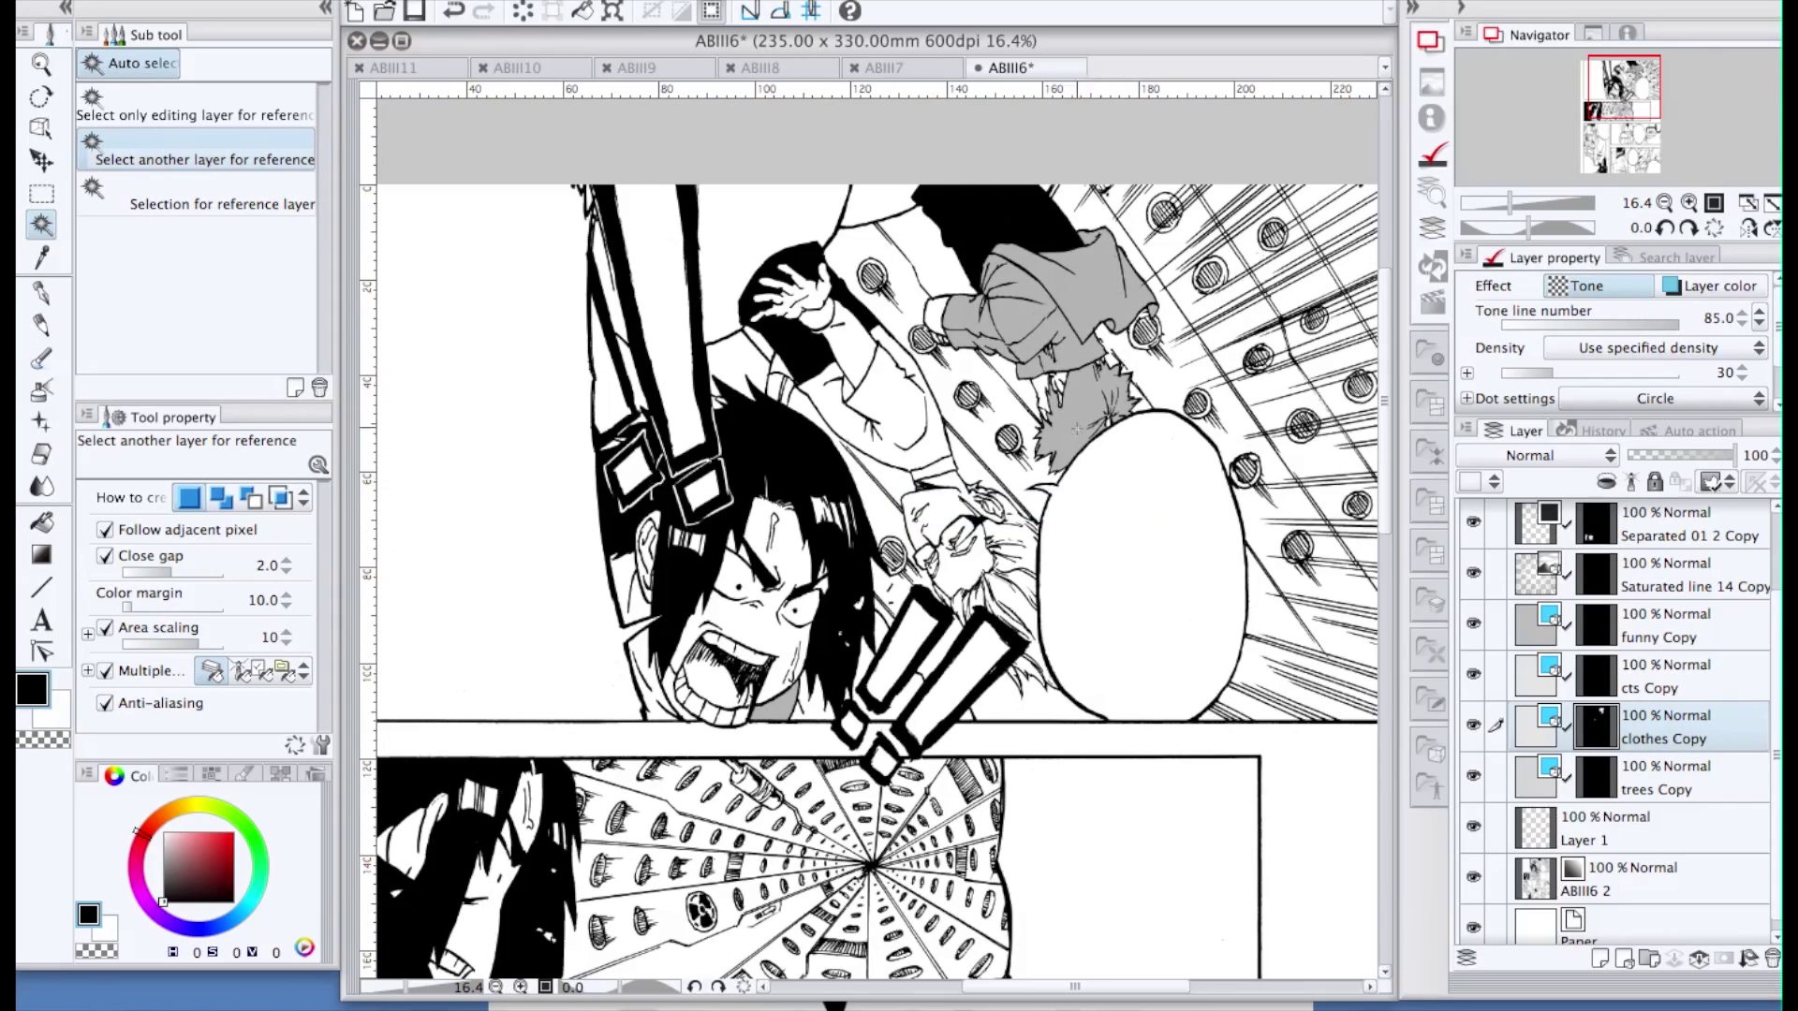
Examine the tone fill on the upside-down character's coat and hair up close and within the whole panel
{"action": "scroll", "coordinate": [1029, 469], "scroll_direction": "up", "scroll_amount": 5}
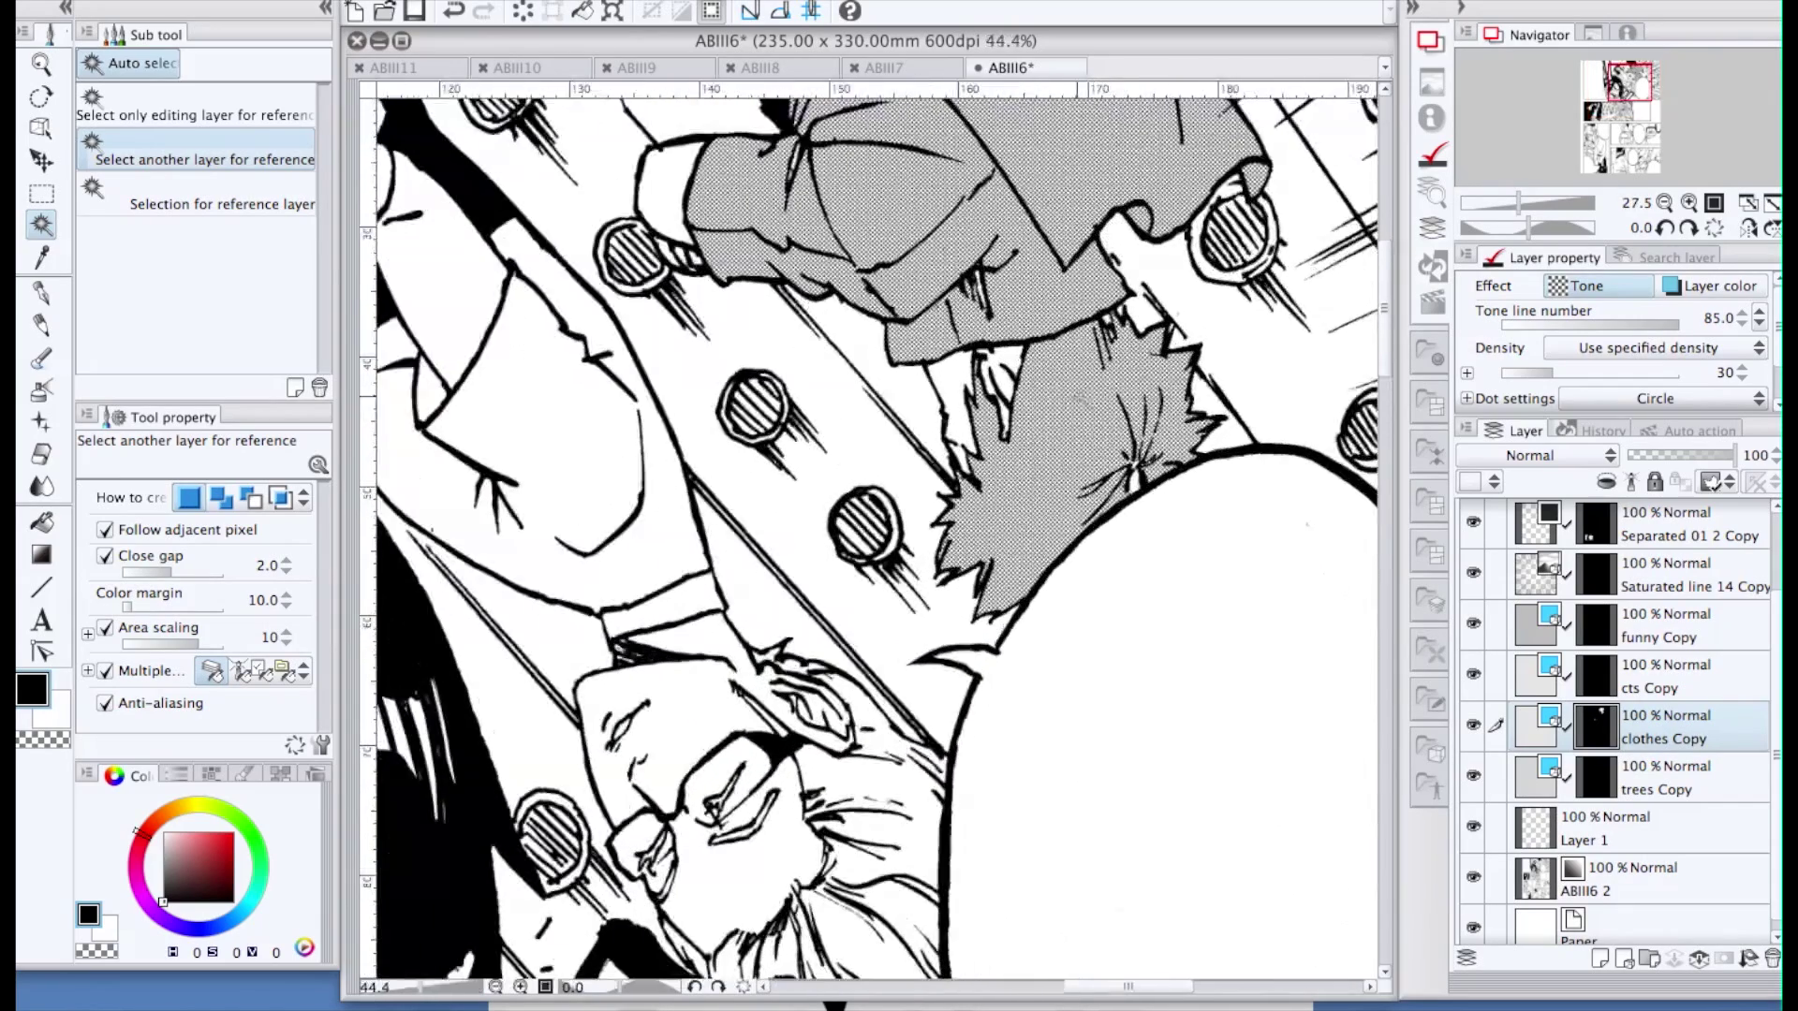
{"action": "key", "text": "p"}
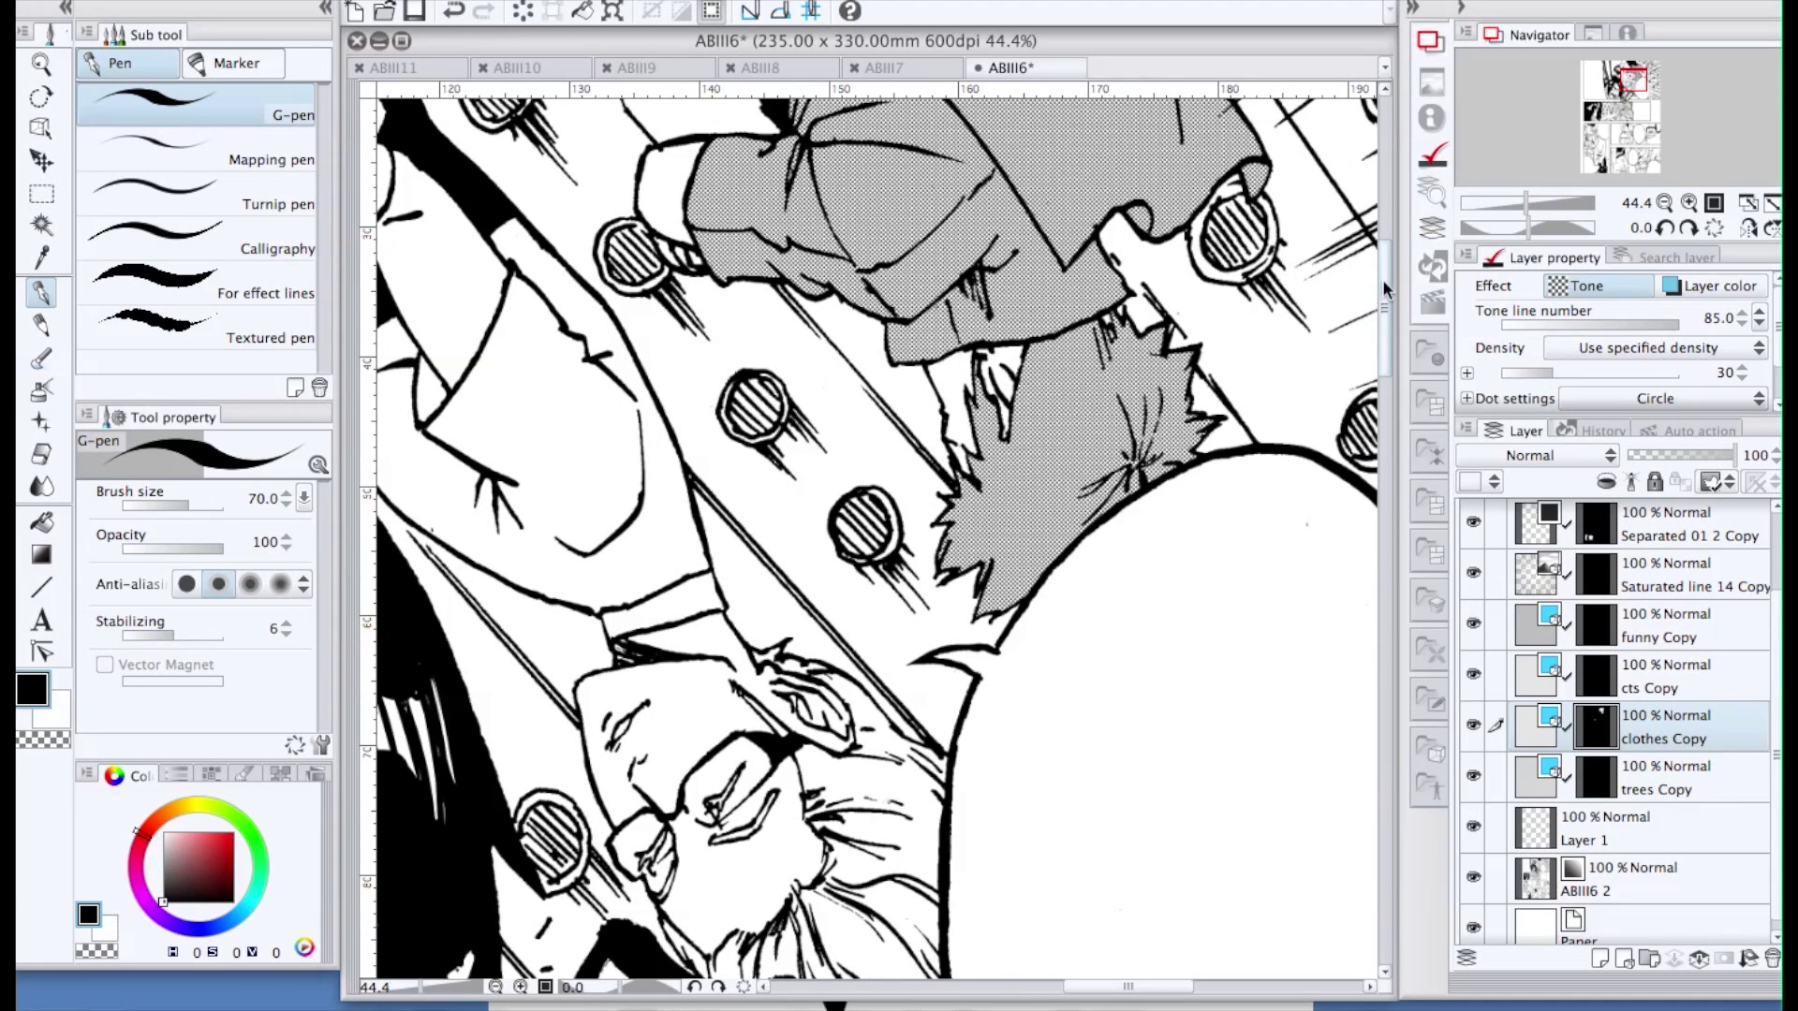
{"action": "scroll", "coordinate": [1114, 244], "scroll_direction": "up", "scroll_amount": 5}
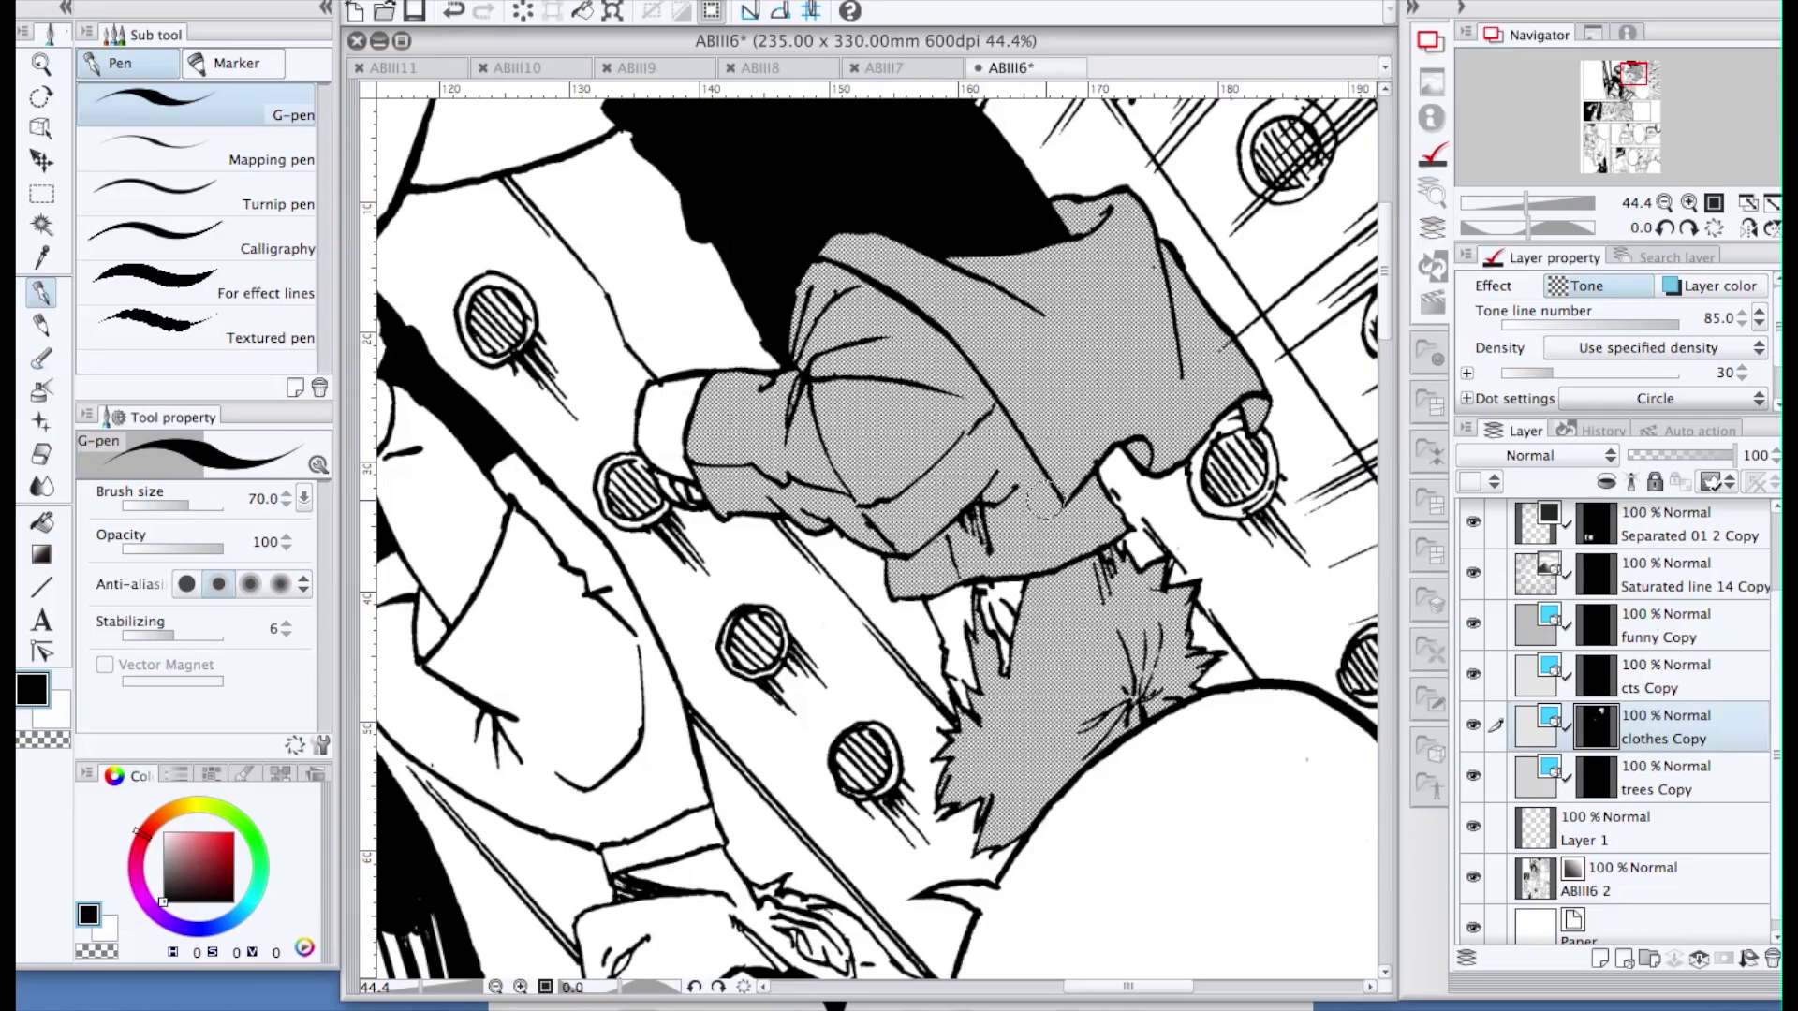
{"action": "key", "text": "super+minus"}
{"action": "key", "text": "super+minus"}
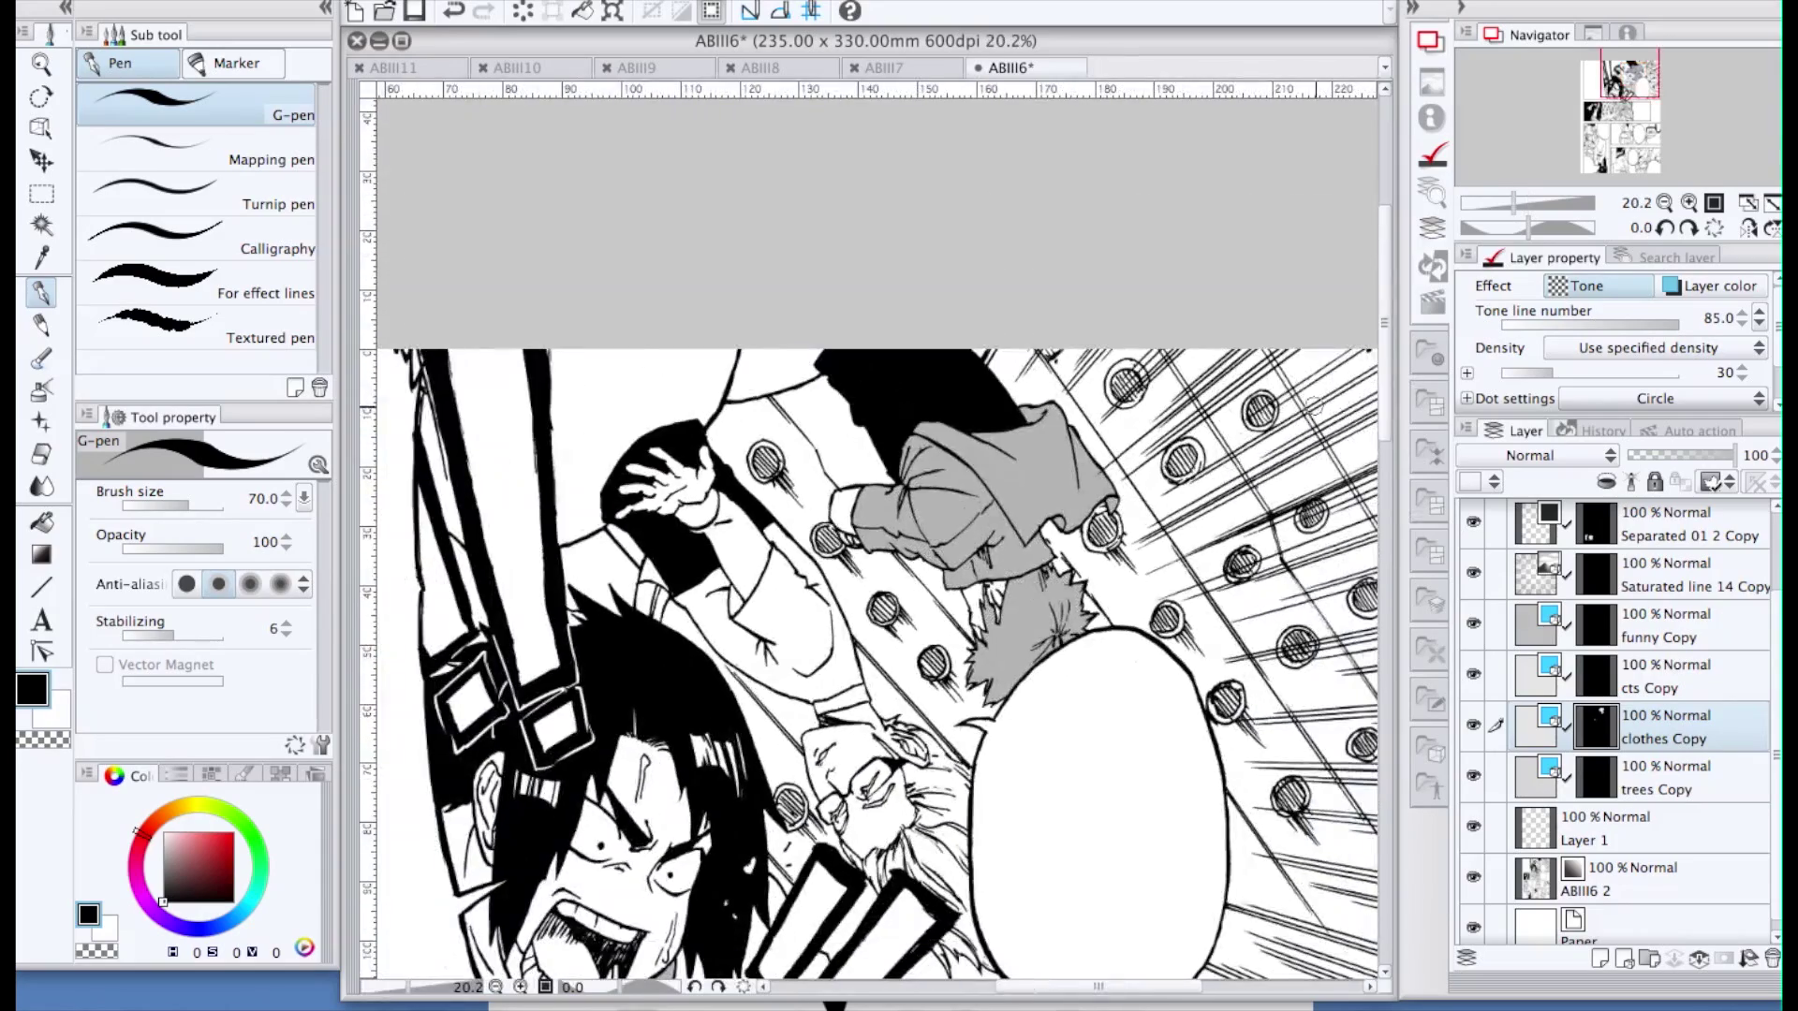
{"action": "left_click", "coordinate": [1387, 447]}
{"action": "left_click_drag", "start_coordinate": [1386, 466], "coordinate": [1385, 279]}
{"action": "left_click_drag", "start_coordinate": [1091, 989], "coordinate": [1056, 991]}
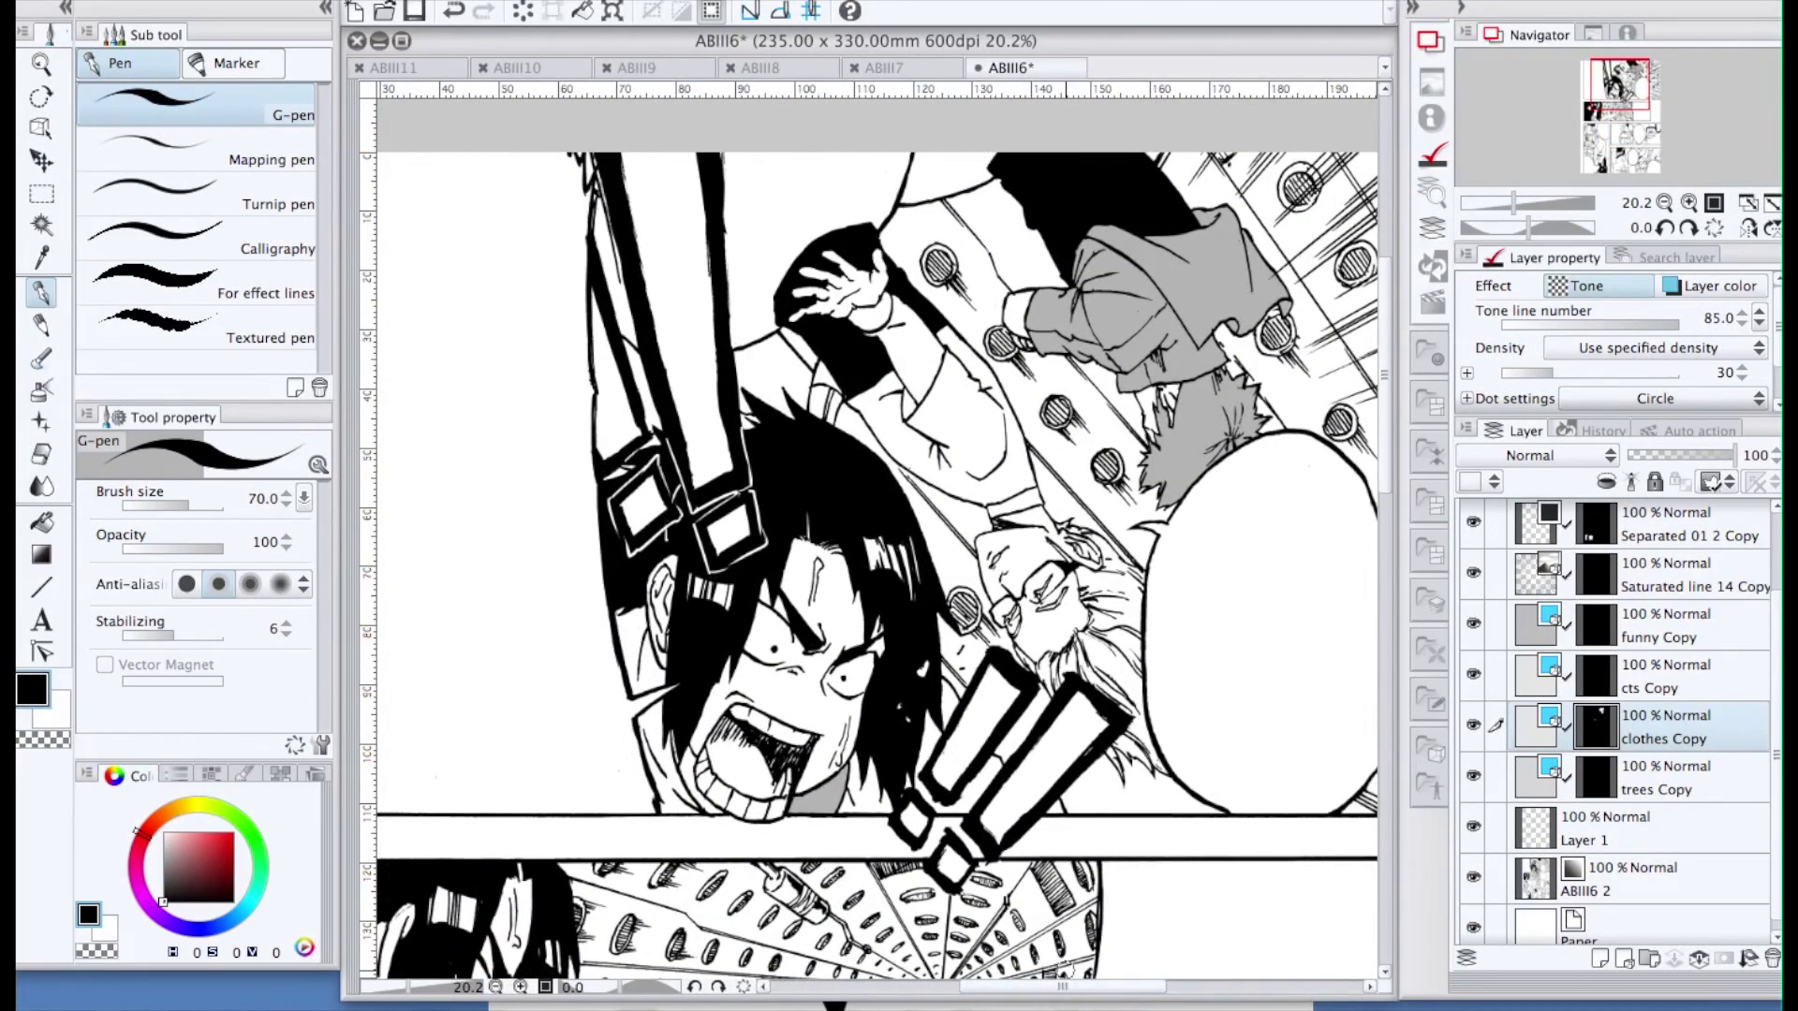
{"action": "scroll", "coordinate": [1131, 374], "scroll_direction": "up", "scroll_amount": 4}
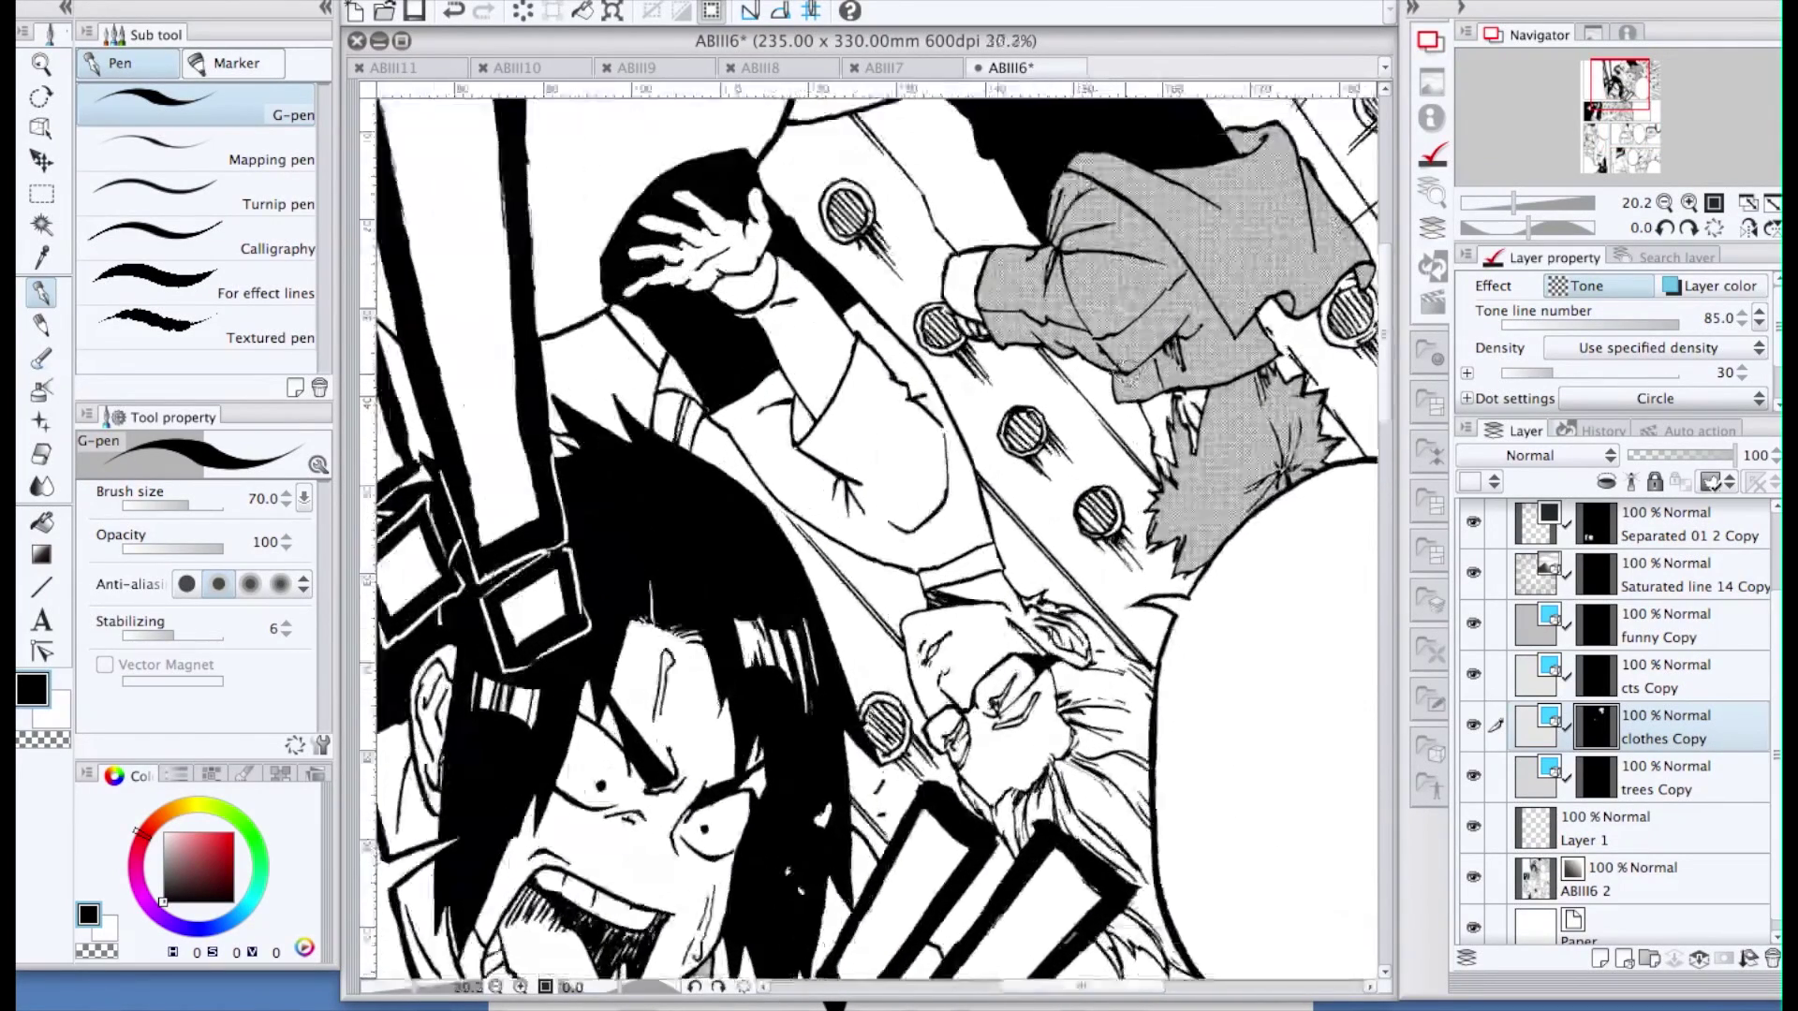
Erase the tone along the underside of the upside-down character's sleeve with the Harder eraser, and return to the G-pen
{"action": "key", "text": "e"}
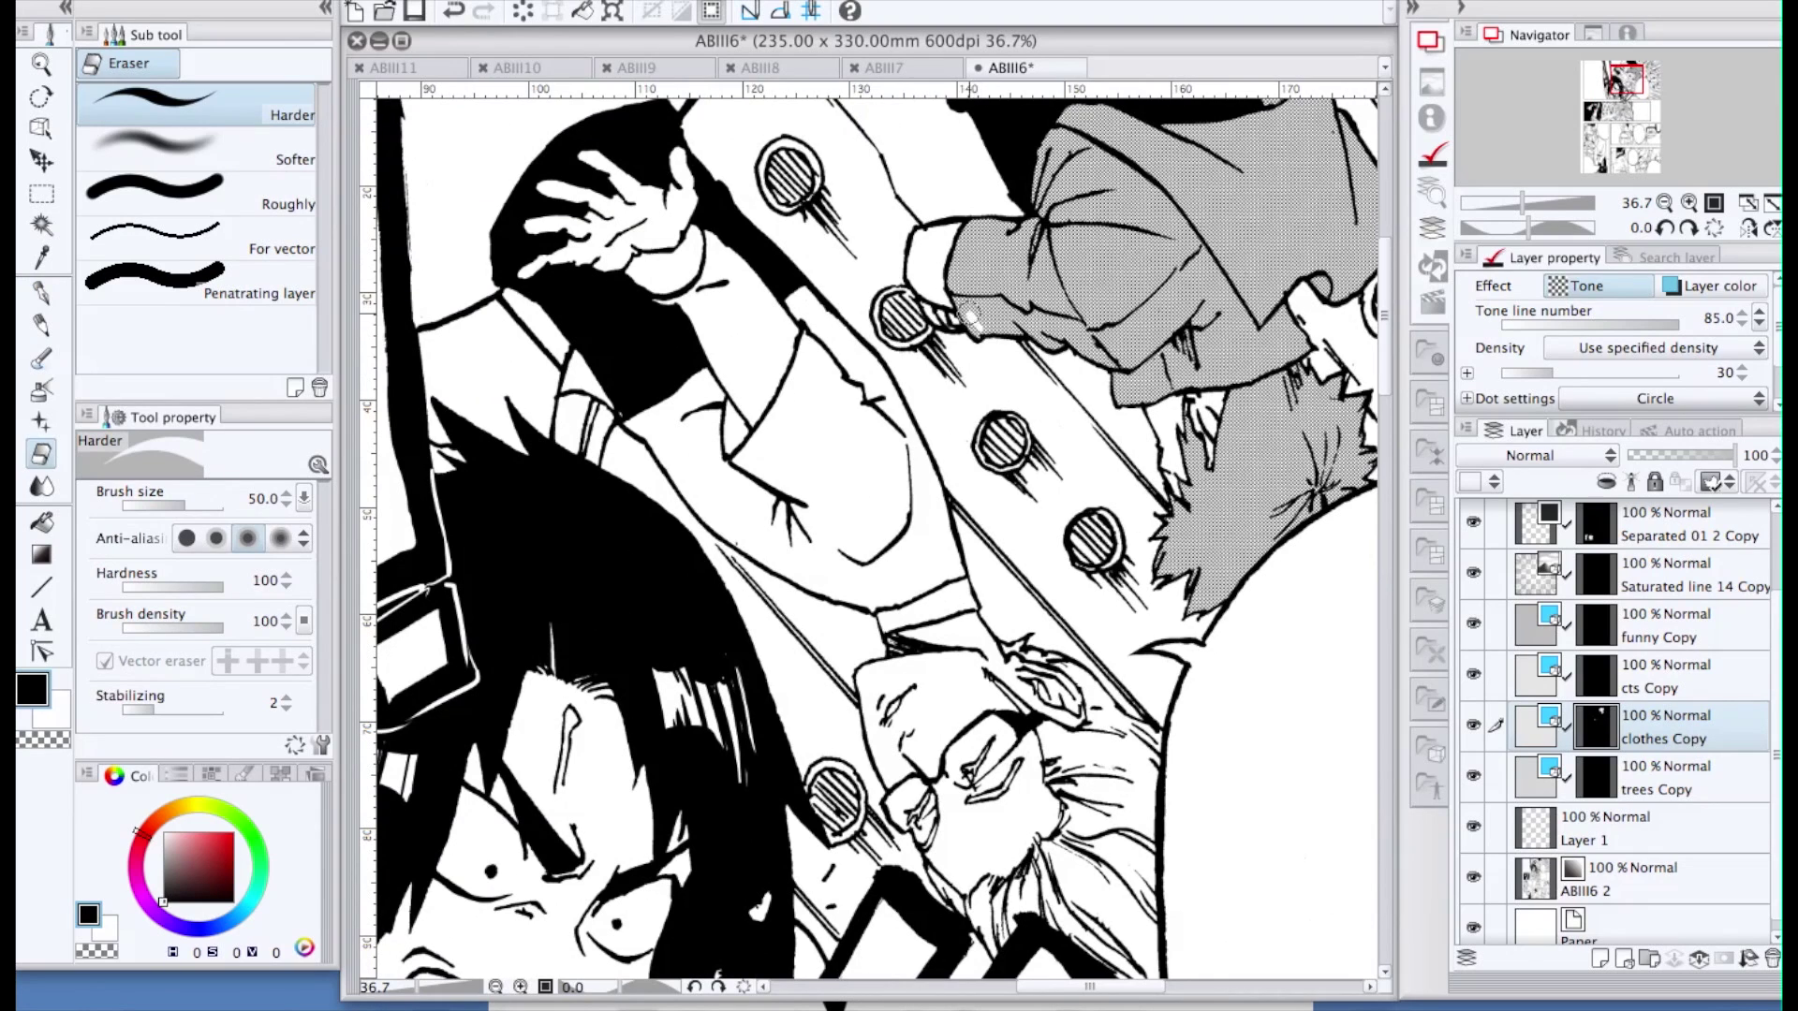
{"action": "mouse_move", "coordinate": [963, 309]}
{"action": "left_mouse_down"}
{"action": "mouse_move", "coordinate": [987, 301]}
{"action": "mouse_move", "coordinate": [1011, 320]}
{"action": "mouse_move", "coordinate": [964, 310]}
{"action": "mouse_move", "coordinate": [1018, 328]}
{"action": "left_mouse_up"}
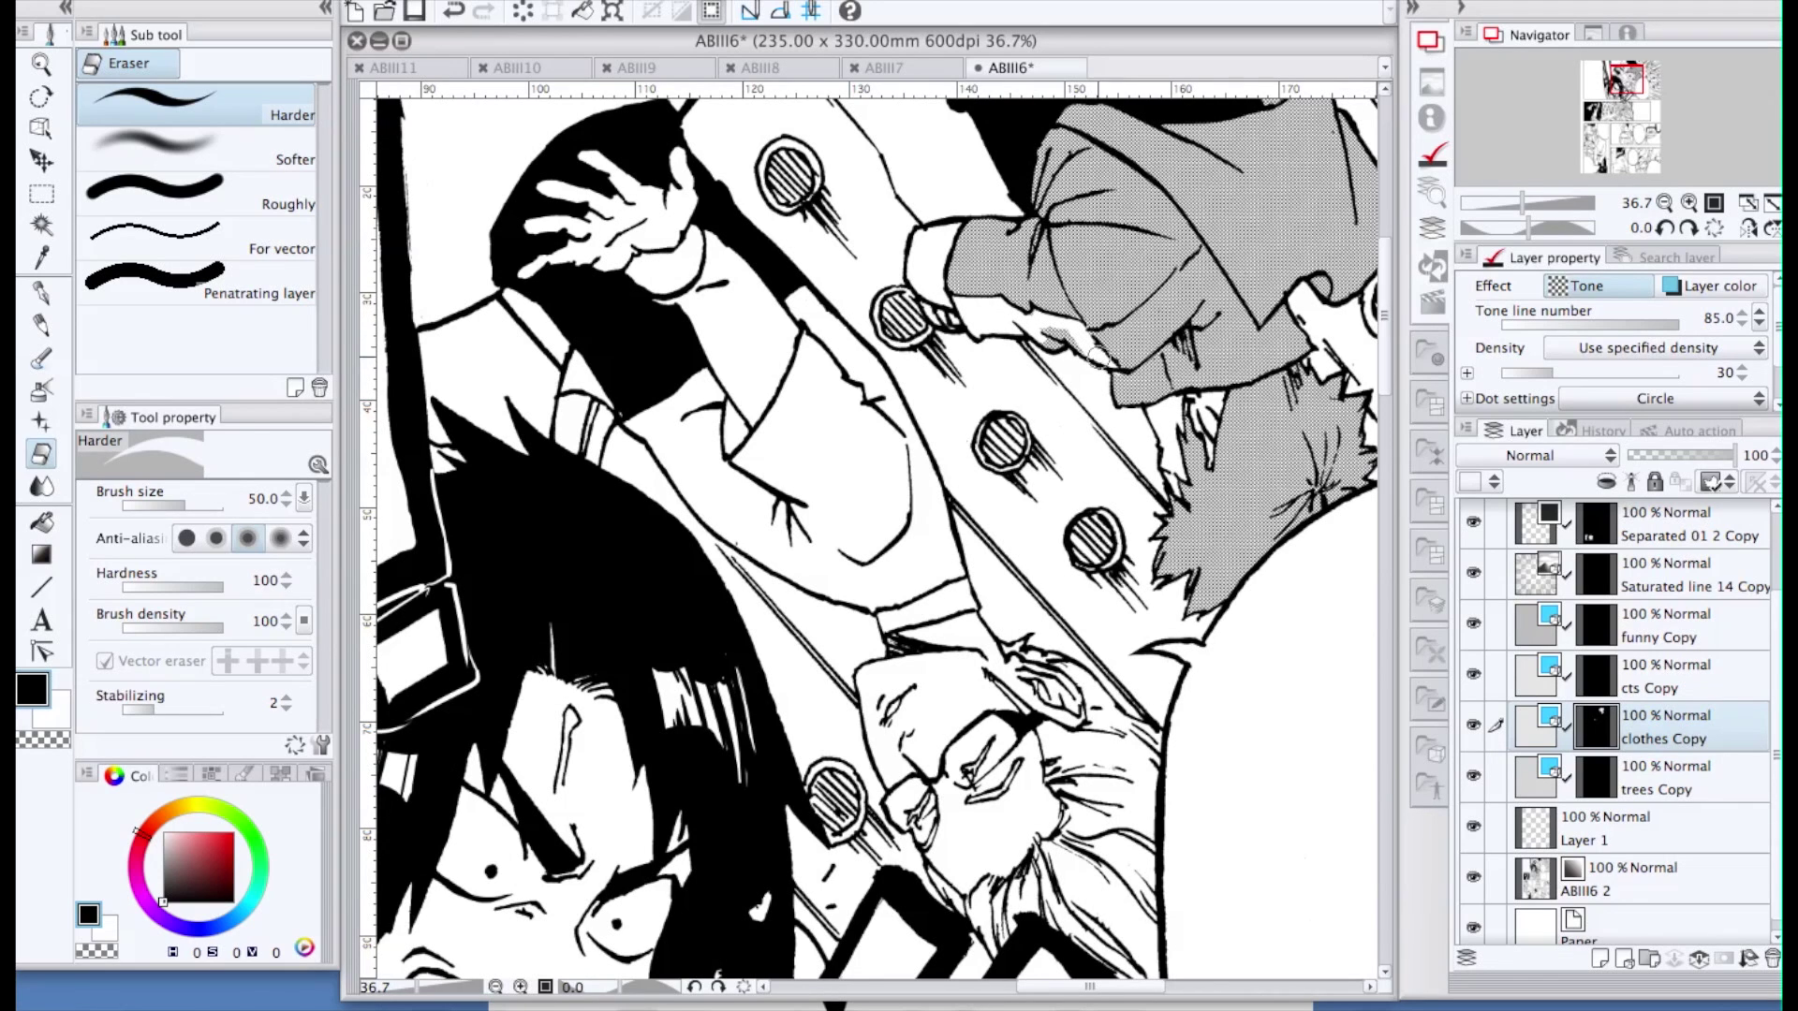
{"action": "left_click_drag", "start_coordinate": [1013, 319], "coordinate": [1053, 338]}
{"action": "key", "text": "p"}
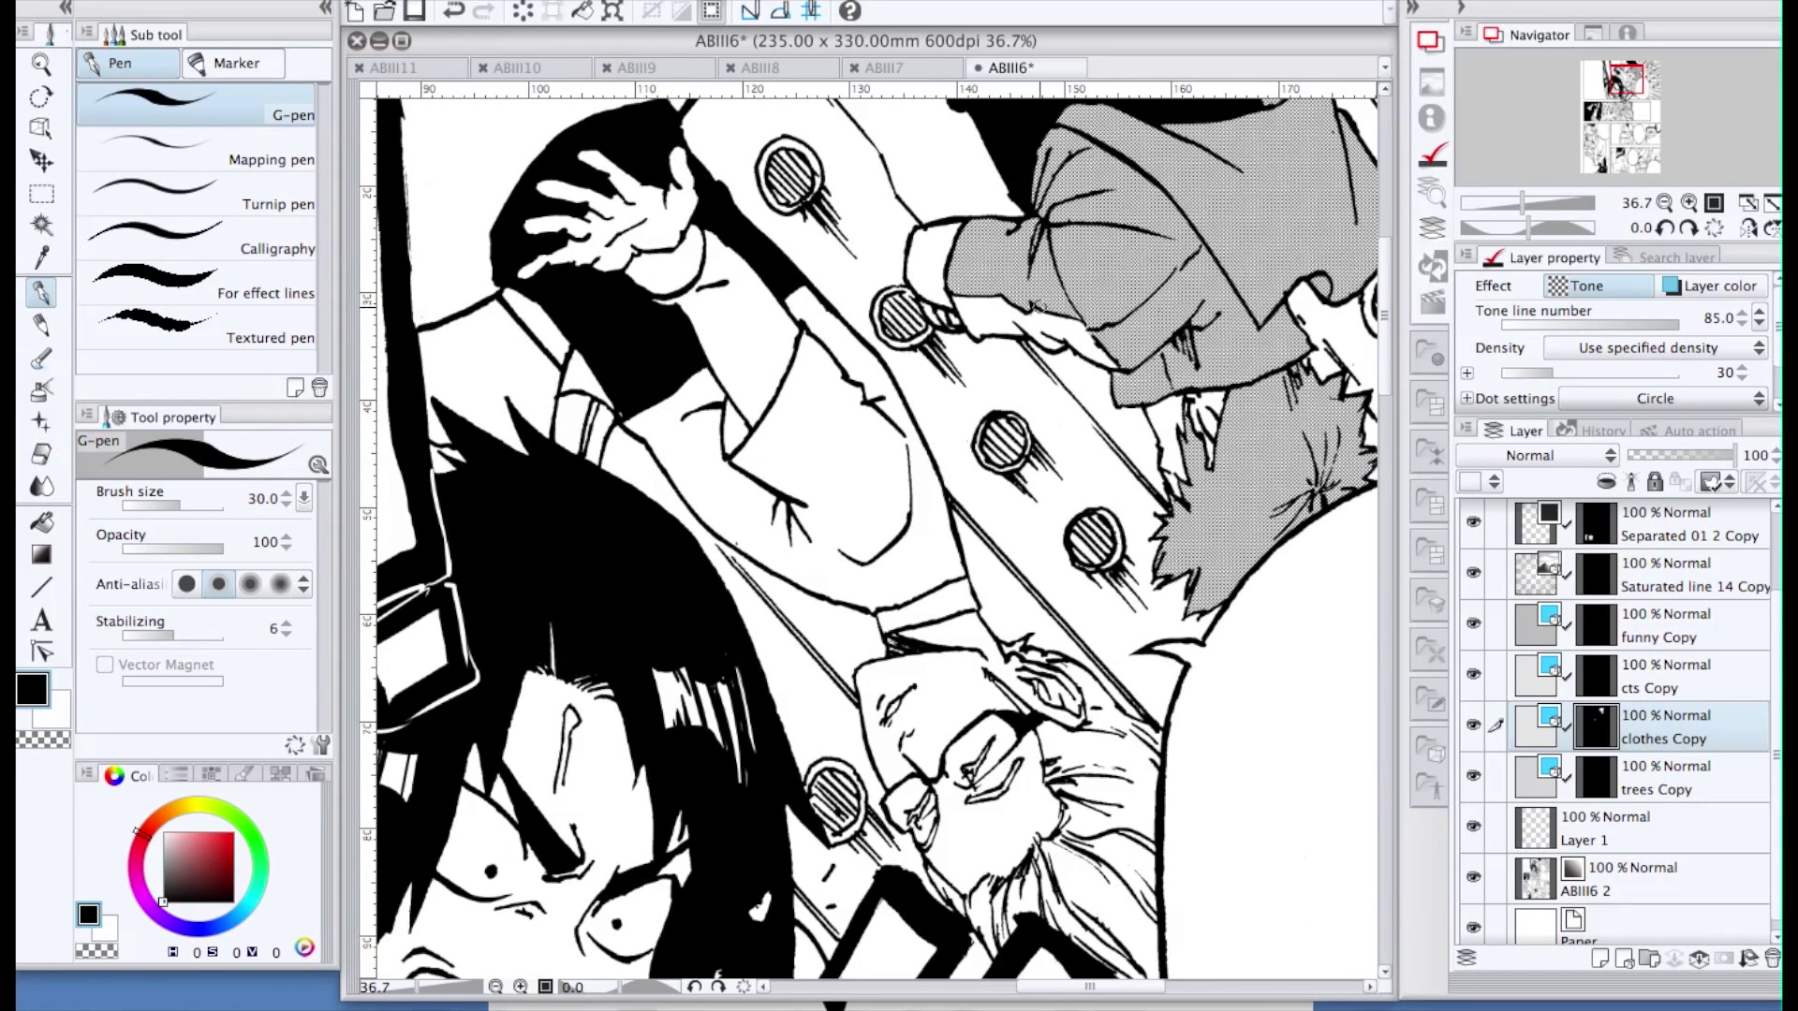
Paint soft tone over the centre of the tunnel in the second panel with the Blurred edge watercolor brush at size 600
{"action": "scroll", "coordinate": [1076, 328], "scroll_direction": "down", "scroll_amount": 1}
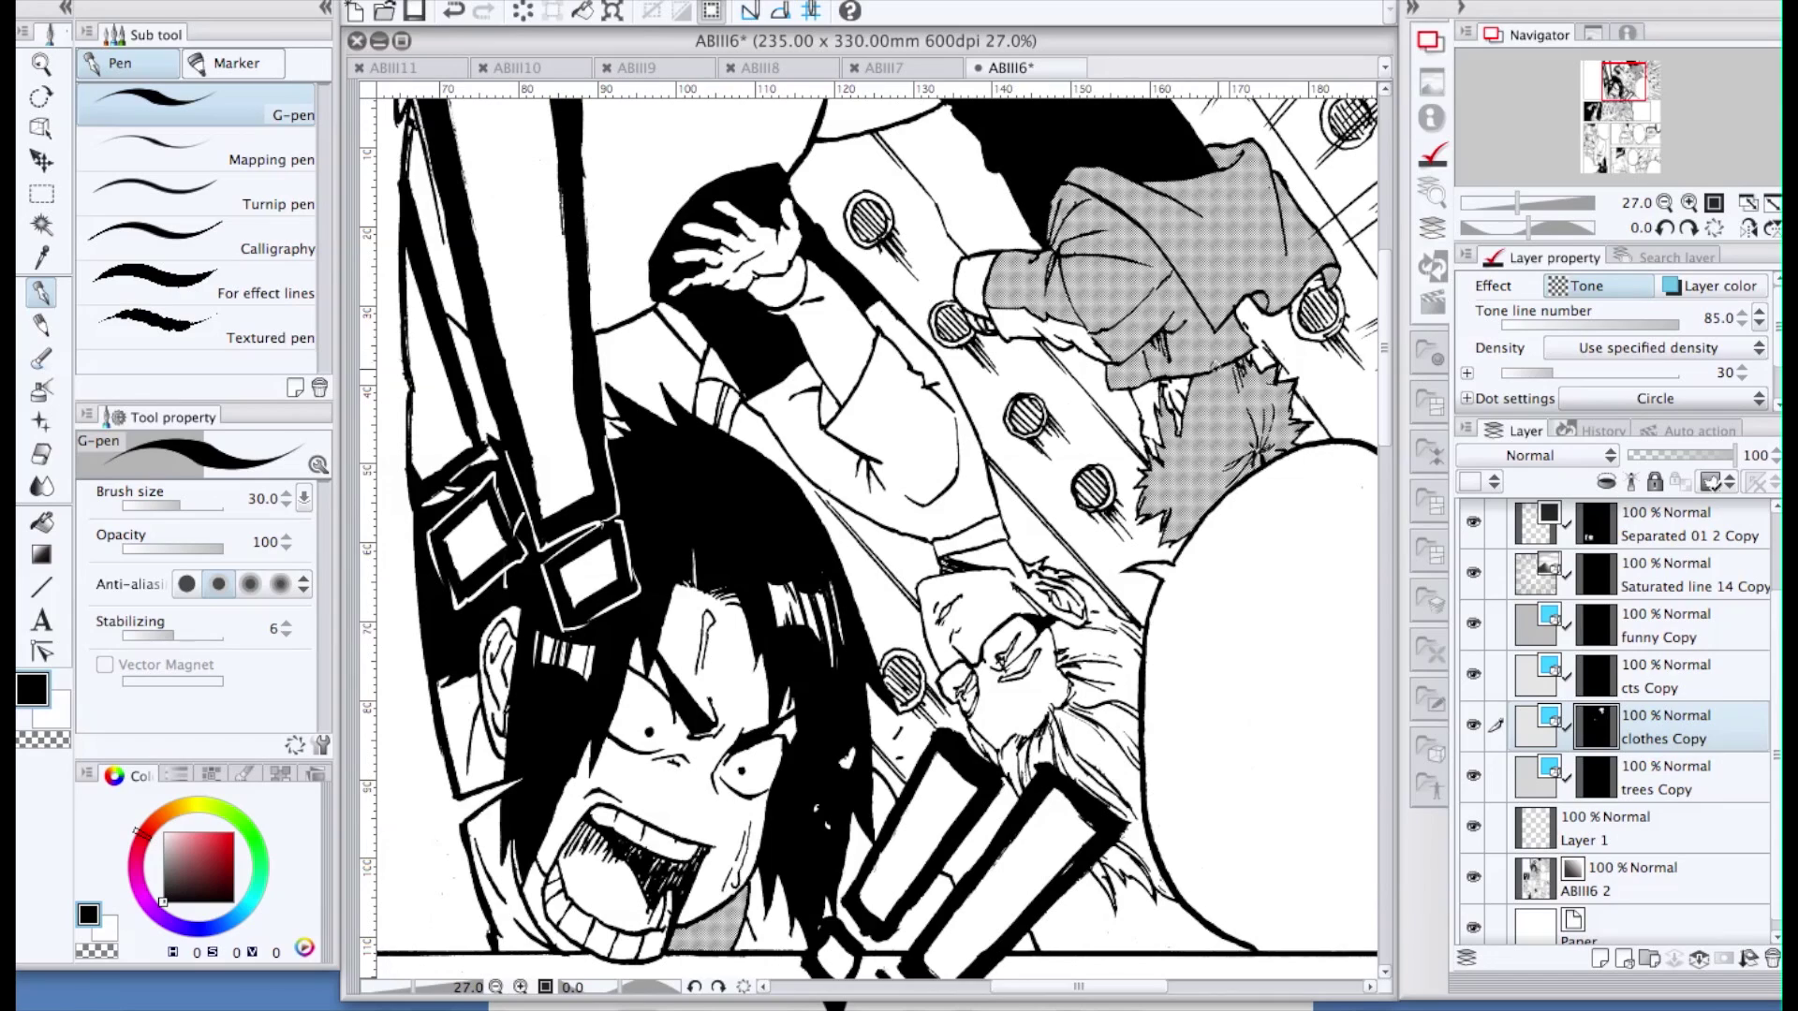
{"action": "scroll", "coordinate": [1191, 363], "scroll_direction": "down", "scroll_amount": 1}
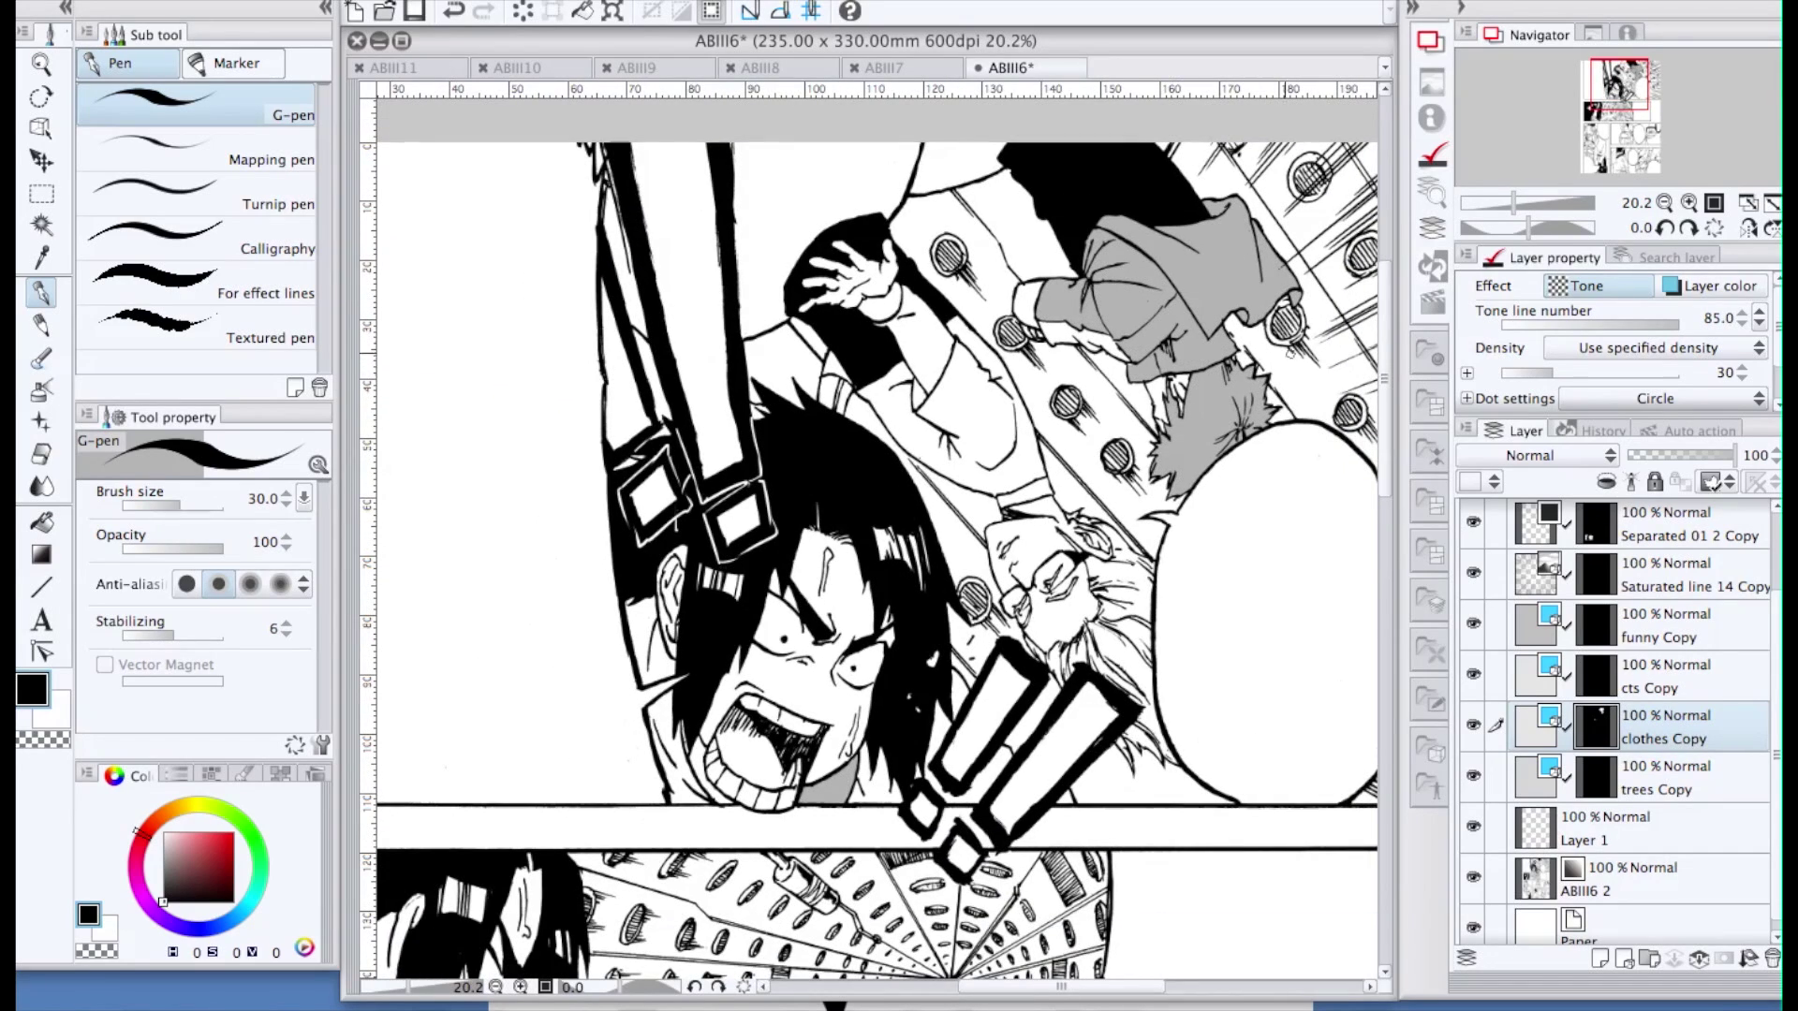
{"action": "scroll", "coordinate": [1136, 365], "scroll_direction": "up", "scroll_amount": 3}
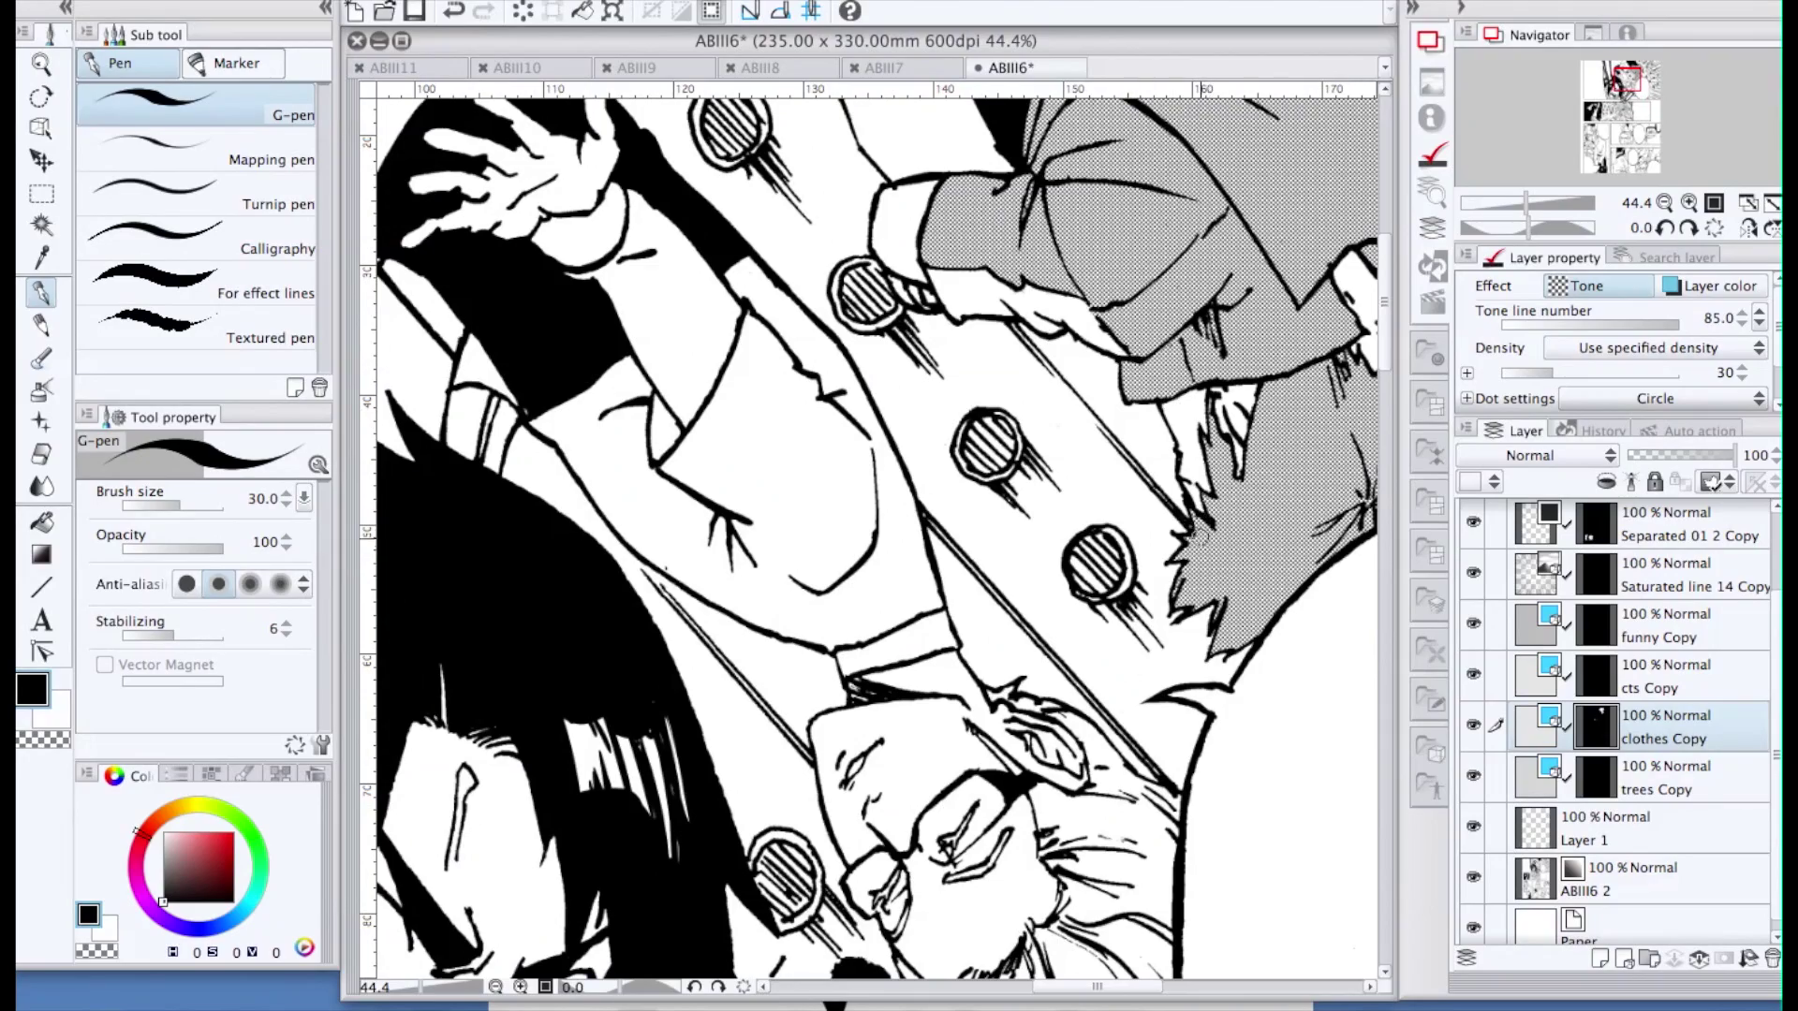
{"action": "scroll", "coordinate": [1201, 539], "scroll_direction": "down", "scroll_amount": 3}
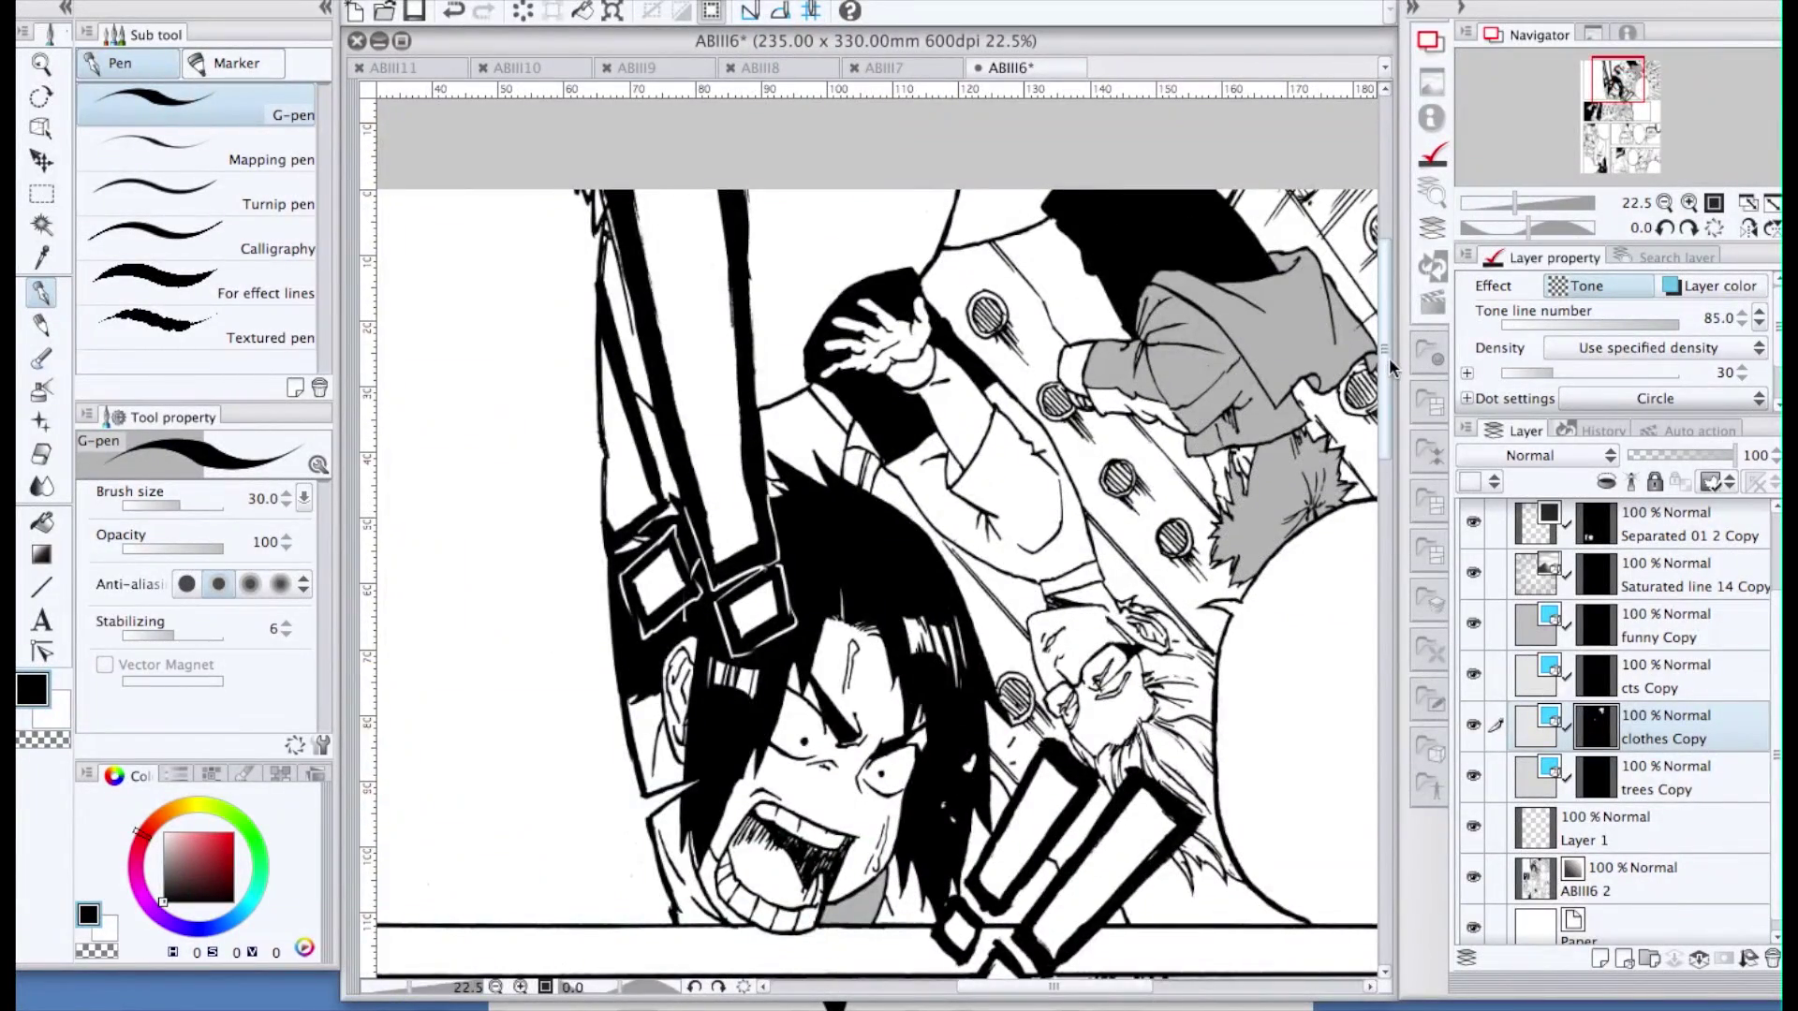
{"action": "scroll", "coordinate": [1142, 505], "scroll_direction": "down", "scroll_amount": 3}
{"action": "left_click_drag", "start_coordinate": [1387, 373], "coordinate": [1389, 533]}
{"action": "scroll", "coordinate": [1061, 387], "scroll_direction": "up", "scroll_amount": 2}
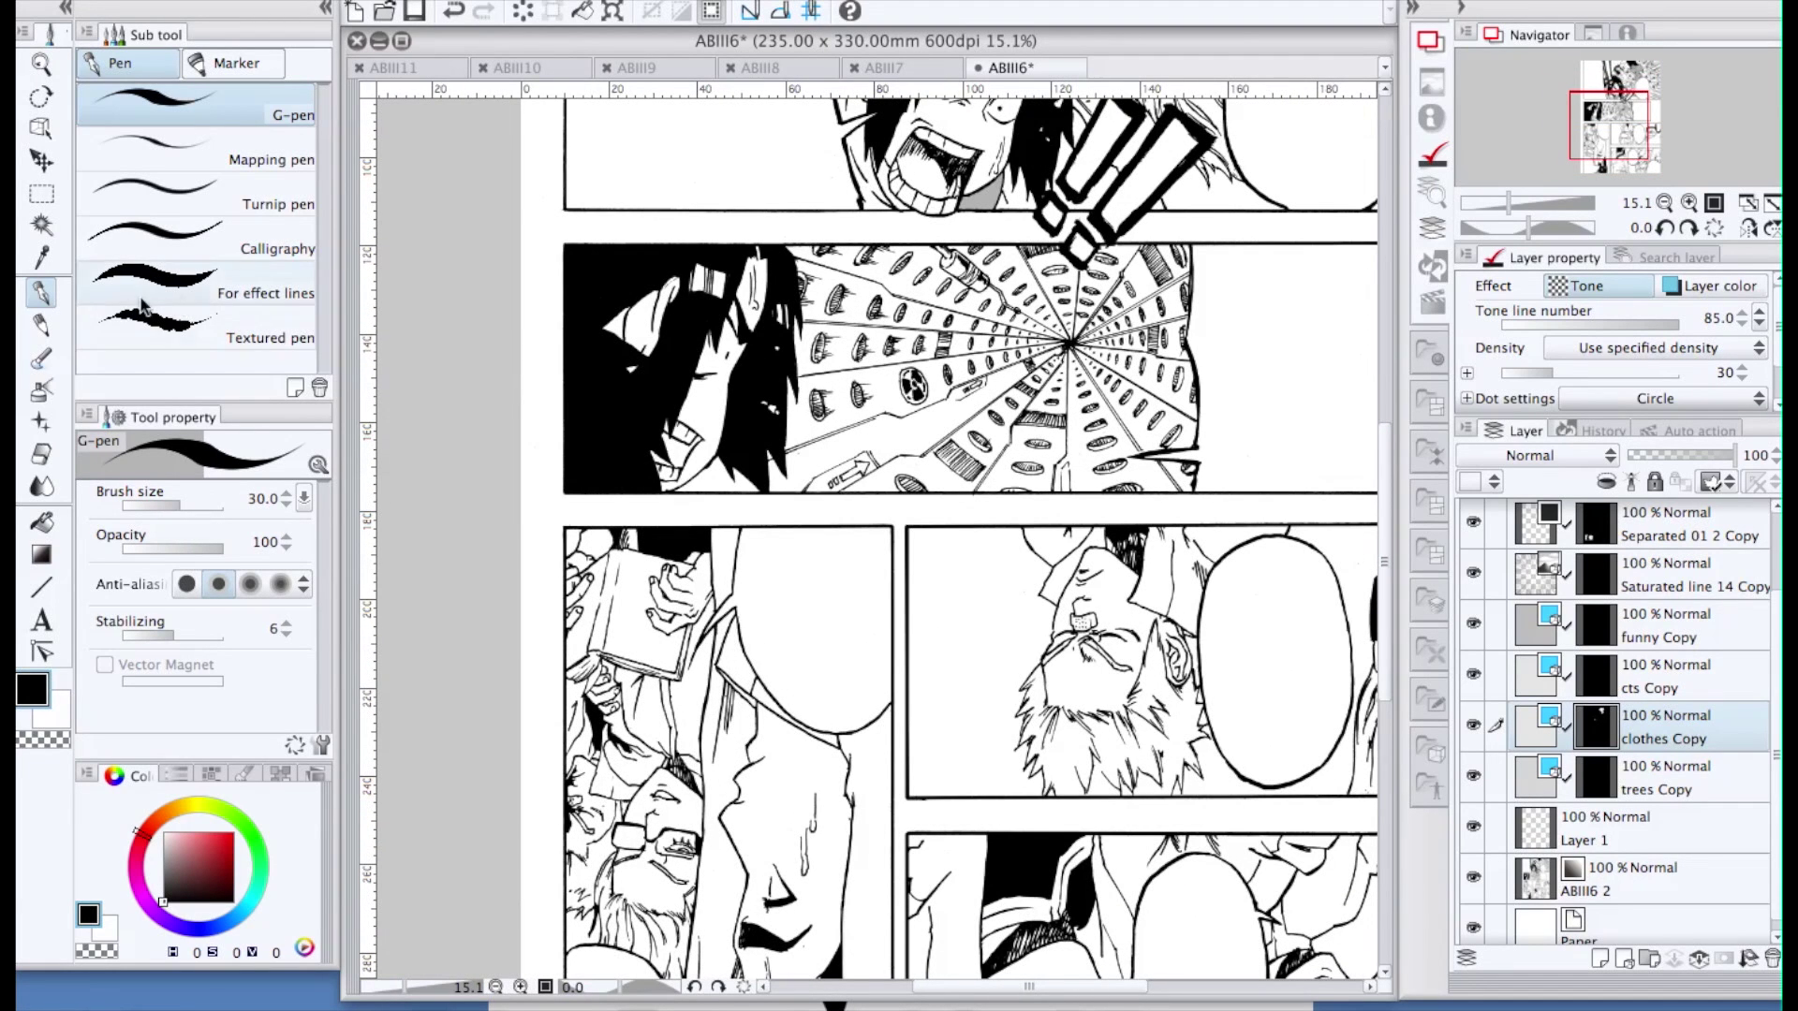
{"action": "left_click", "coordinate": [40, 358]}
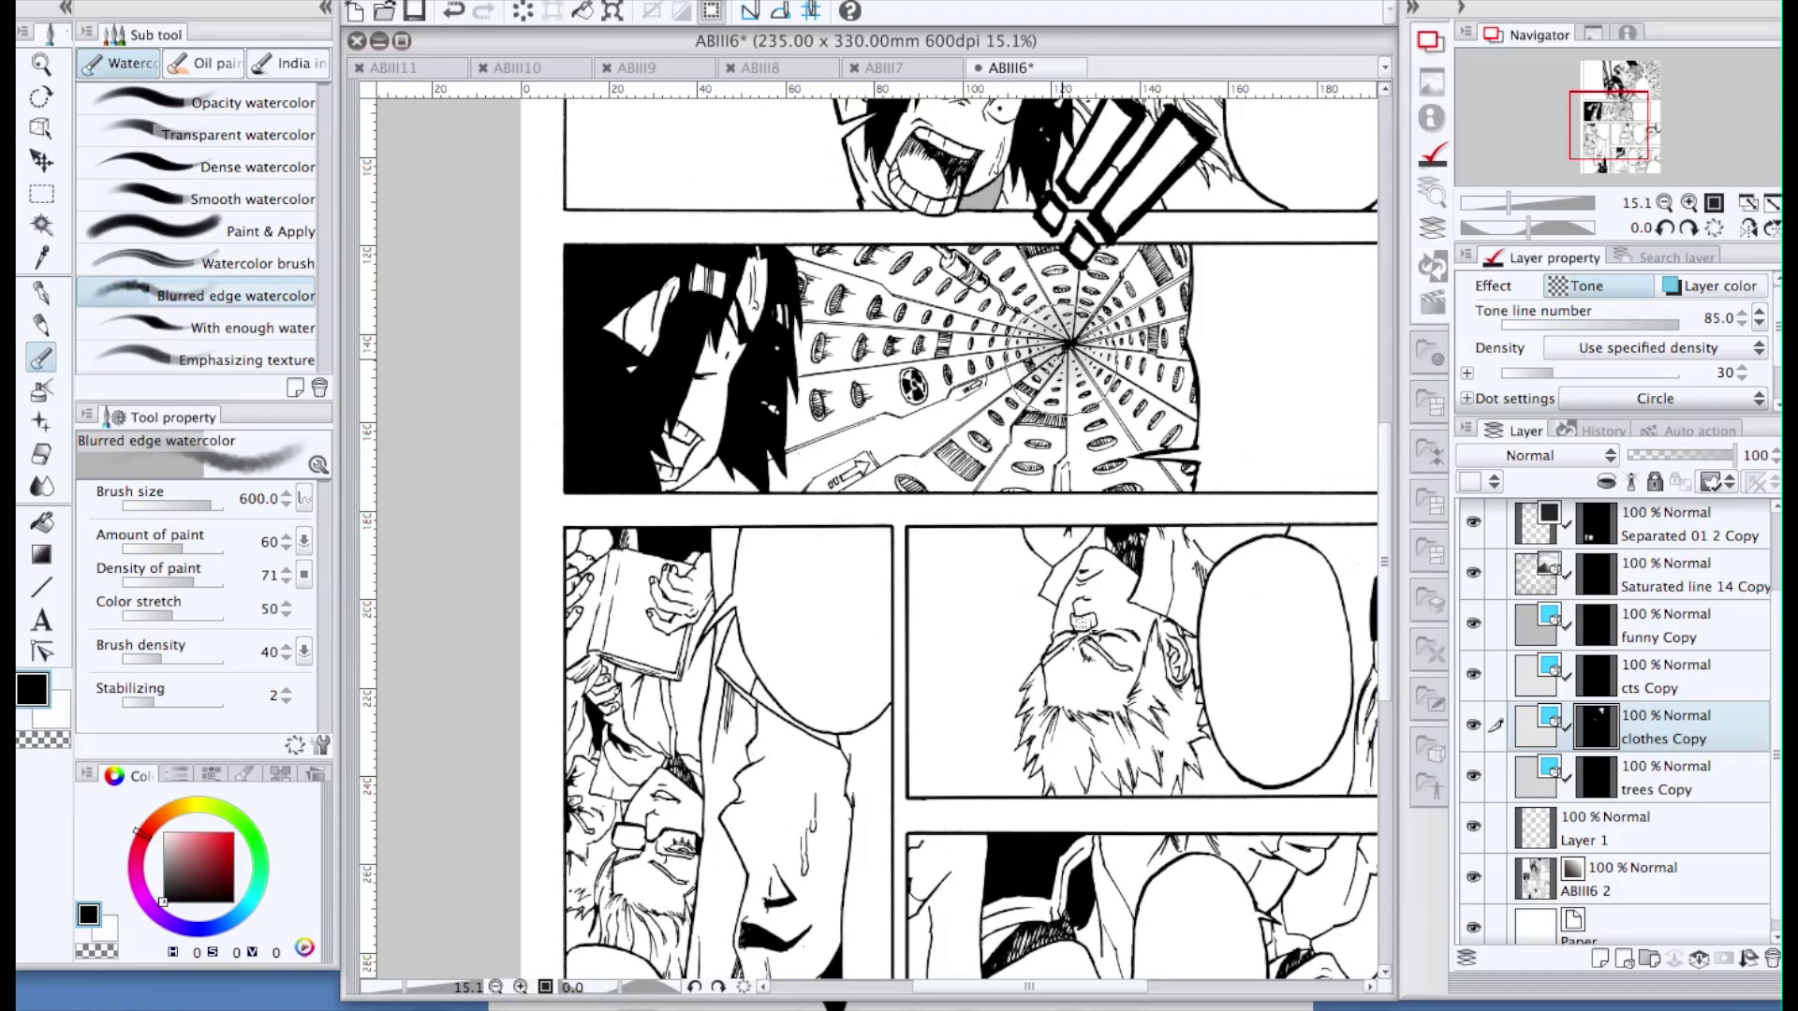
{"action": "mouse_move", "coordinate": [1070, 343]}
{"action": "left_mouse_down"}
{"action": "mouse_move", "coordinate": [1021, 371]}
{"action": "mouse_move", "coordinate": [1082, 380]}
{"action": "mouse_move", "coordinate": [1100, 362]}
{"action": "mouse_move", "coordinate": [1091, 389]}
{"action": "mouse_move", "coordinate": [1044, 352]}
{"action": "mouse_move", "coordinate": [1025, 362]}
{"action": "mouse_move", "coordinate": [1053, 301]}
{"action": "mouse_move", "coordinate": [993, 389]}
{"action": "mouse_move", "coordinate": [1096, 413]}
{"action": "mouse_move", "coordinate": [1097, 322]}
{"action": "left_mouse_up"}
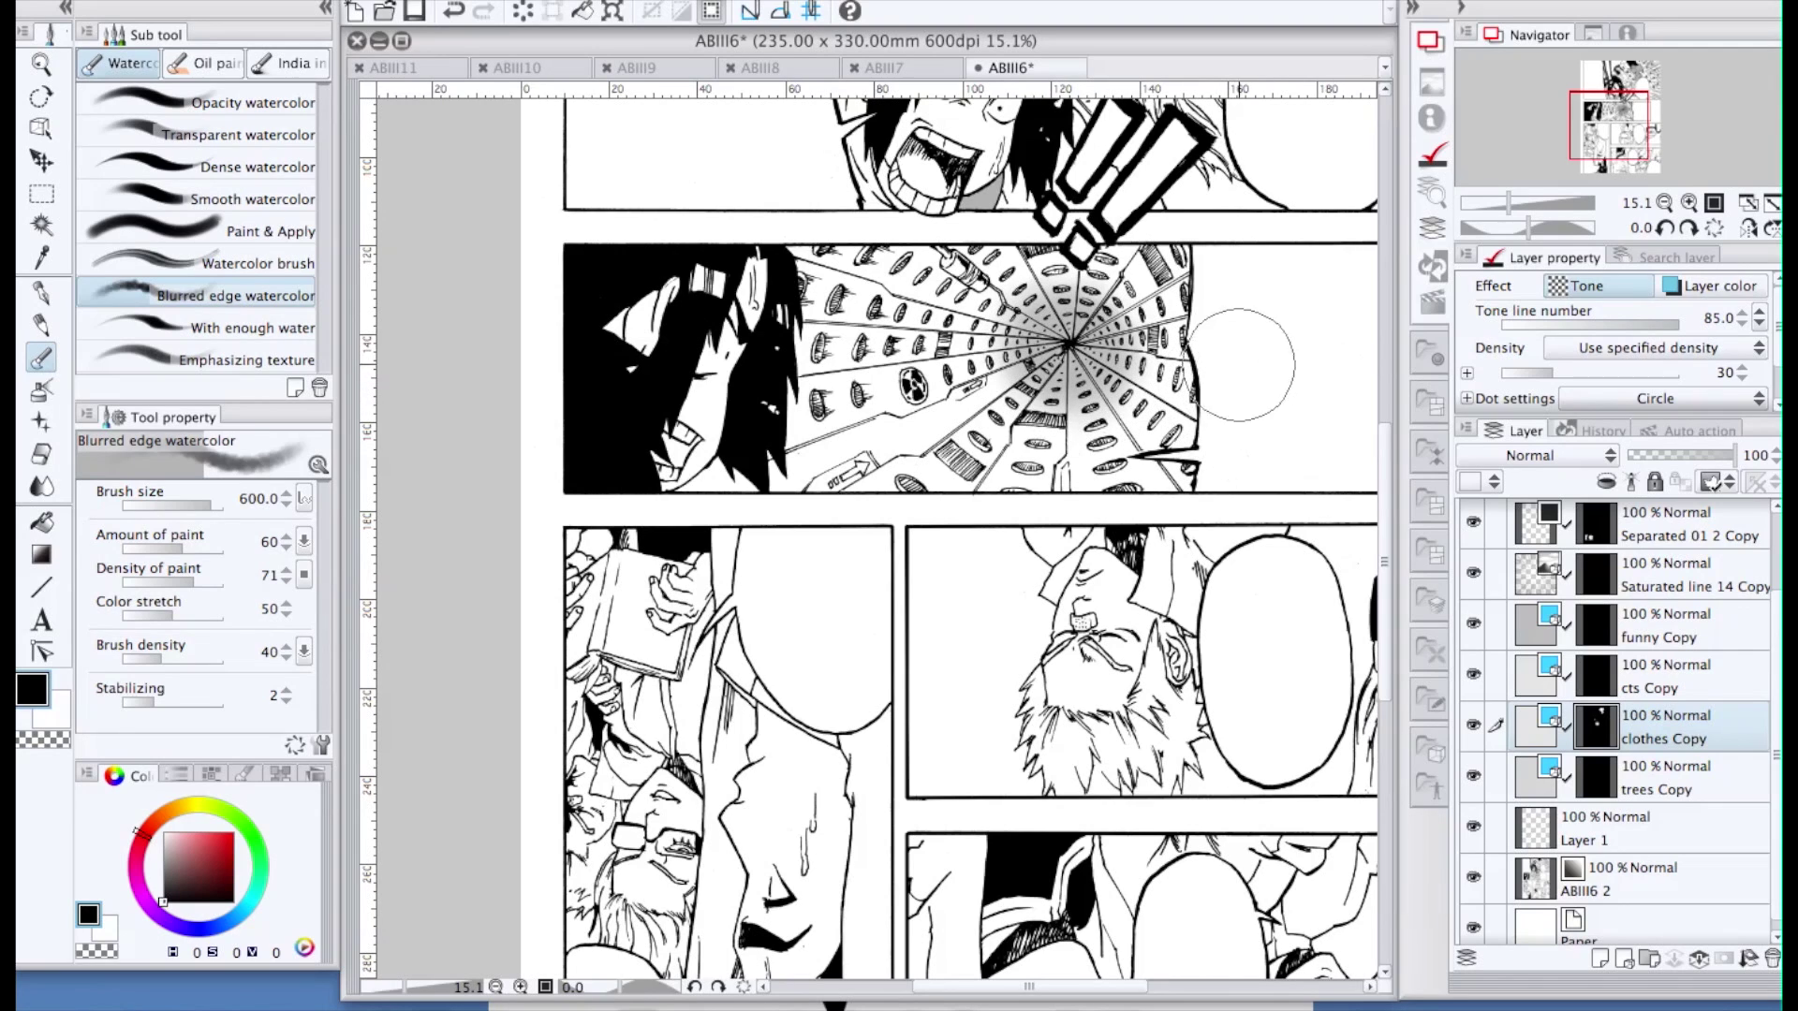
Reduce the Blurred edge watercolor brush size to 80
{"action": "key", "text": "["}
{"action": "key", "text": "["}
{"action": "key", "text": "["}
{"action": "key", "text": "["}
{"action": "key", "text": "["}
{"action": "key", "text": "["}
{"action": "key", "text": "["}
{"action": "key", "text": "["}
{"action": "key", "text": "["}
{"action": "key", "text": "["}
{"action": "scroll", "coordinate": [1247, 410], "scroll_direction": "down", "scroll_amount": 4}
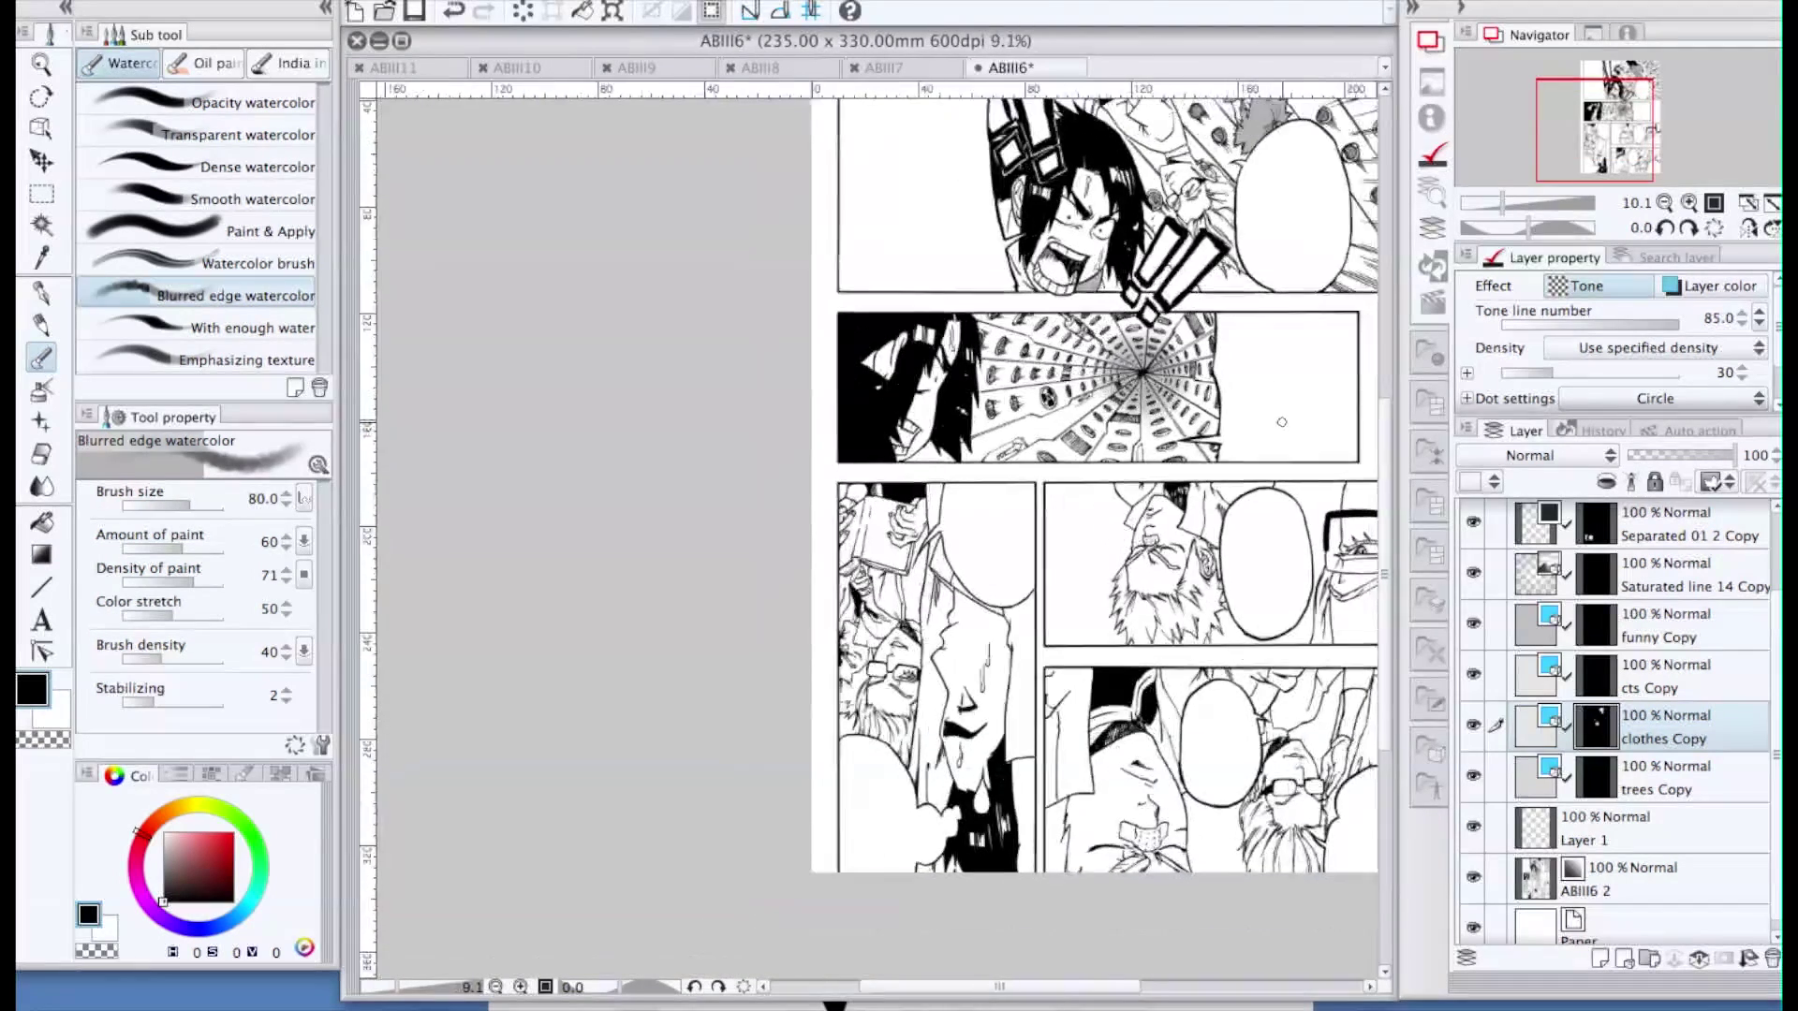
{"action": "mouse_move", "coordinate": [1389, 440]}
{"action": "left_mouse_down"}
{"action": "mouse_move", "coordinate": [1387, 392]}
{"action": "mouse_move", "coordinate": [1389, 433]}
{"action": "left_mouse_up"}
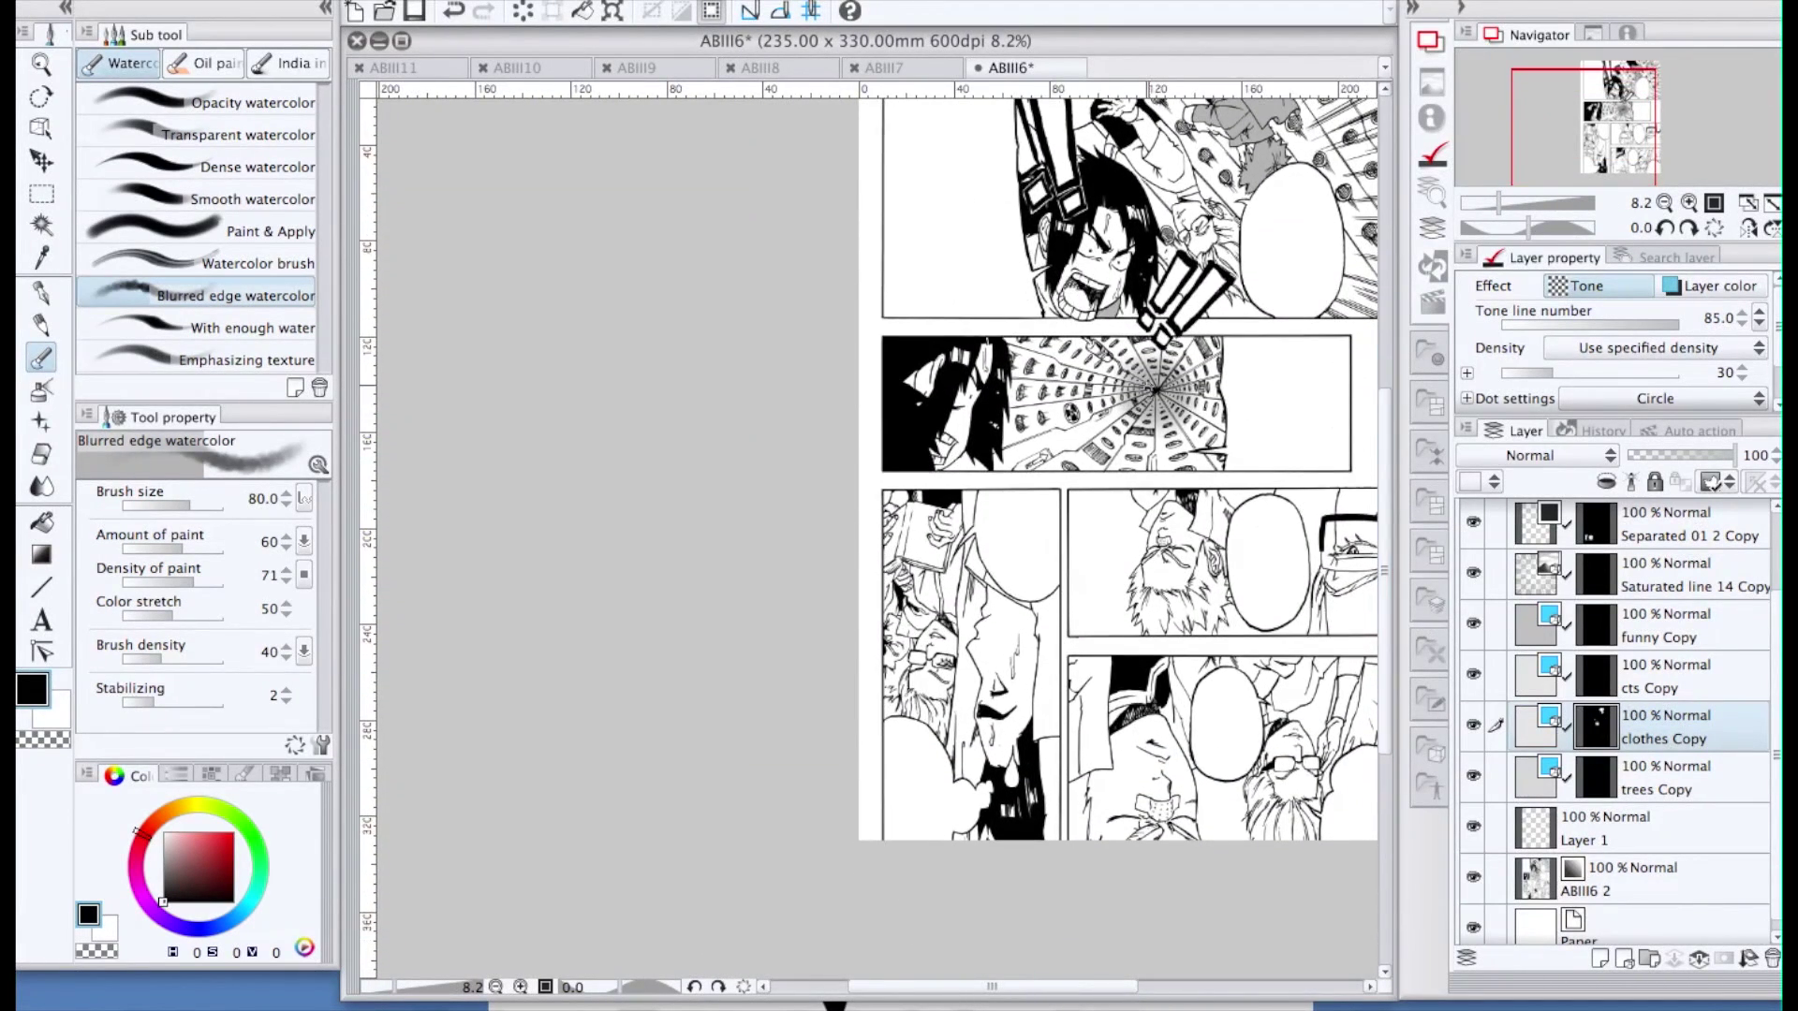
{"action": "scroll", "coordinate": [1156, 392], "scroll_direction": "up", "scroll_amount": 3}
{"action": "scroll", "coordinate": [1156, 391], "scroll_direction": "up", "scroll_amount": 3}
{"action": "scroll", "coordinate": [1155, 391], "scroll_direction": "down", "scroll_amount": 5}
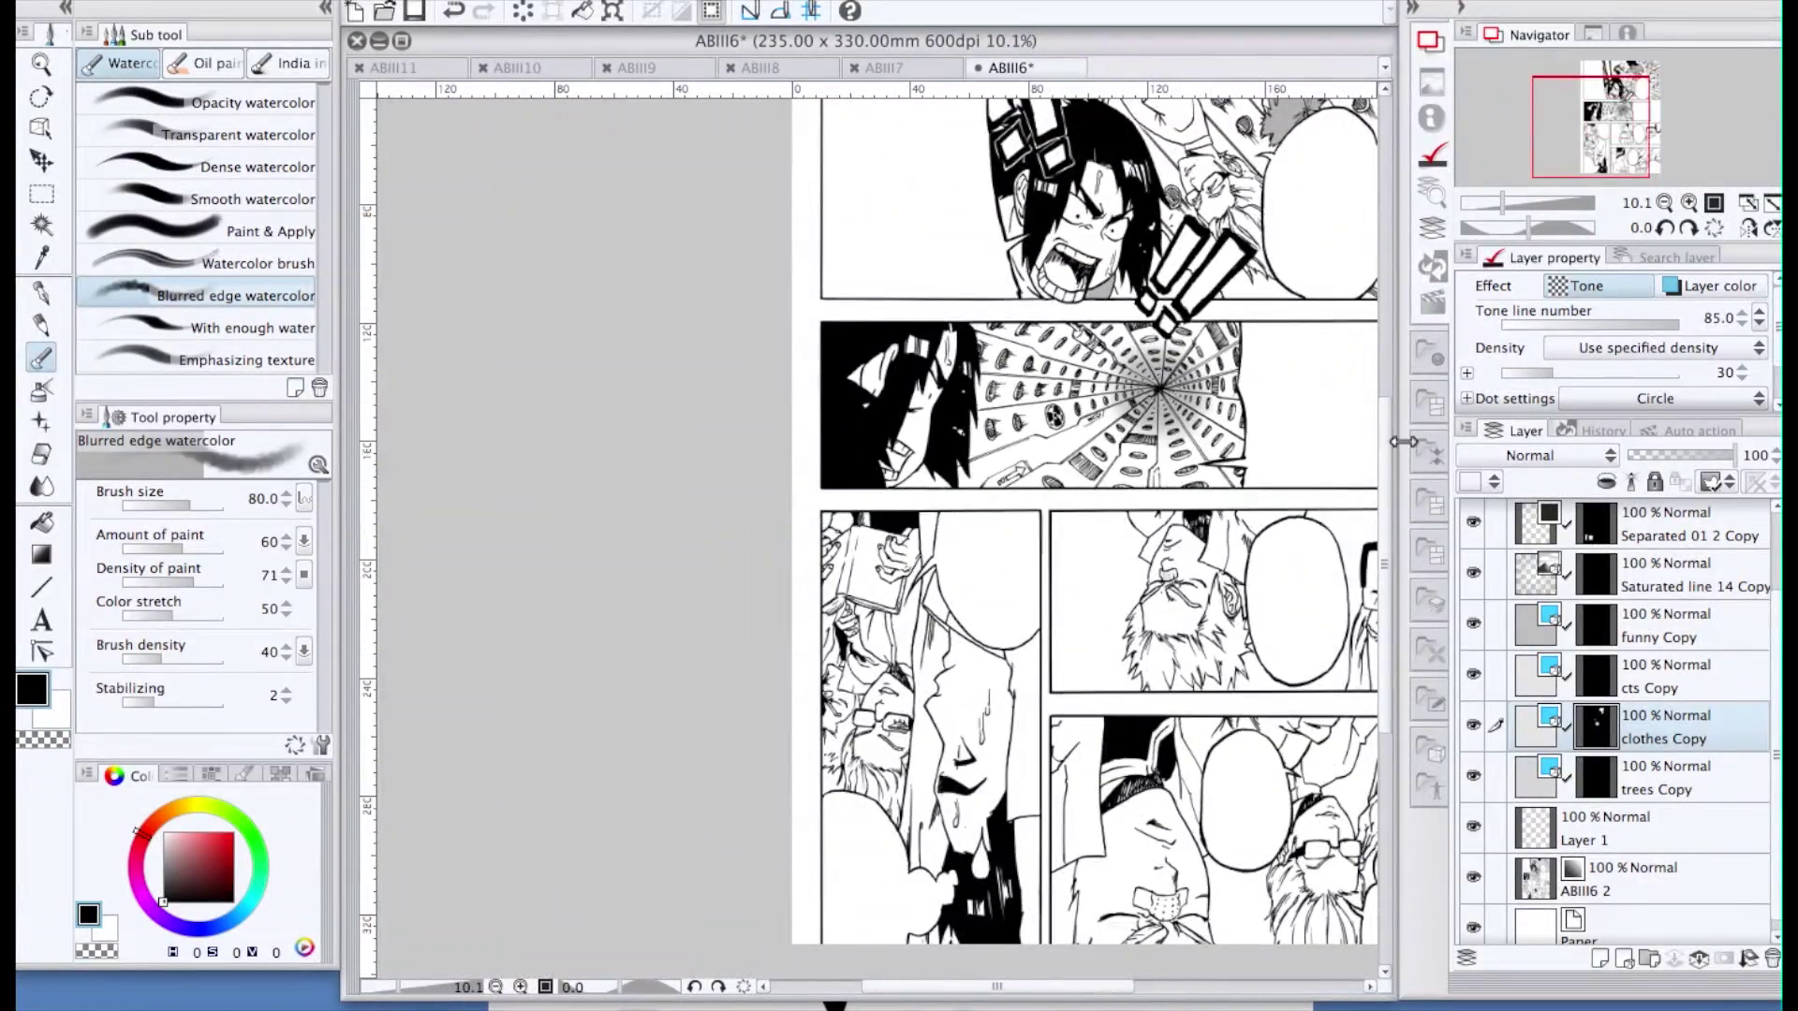
On the cts Copy layer, shade the tunnel's centre with the Blurred edge watercolor brush at size 170
{"action": "left_click", "coordinate": [1673, 689]}
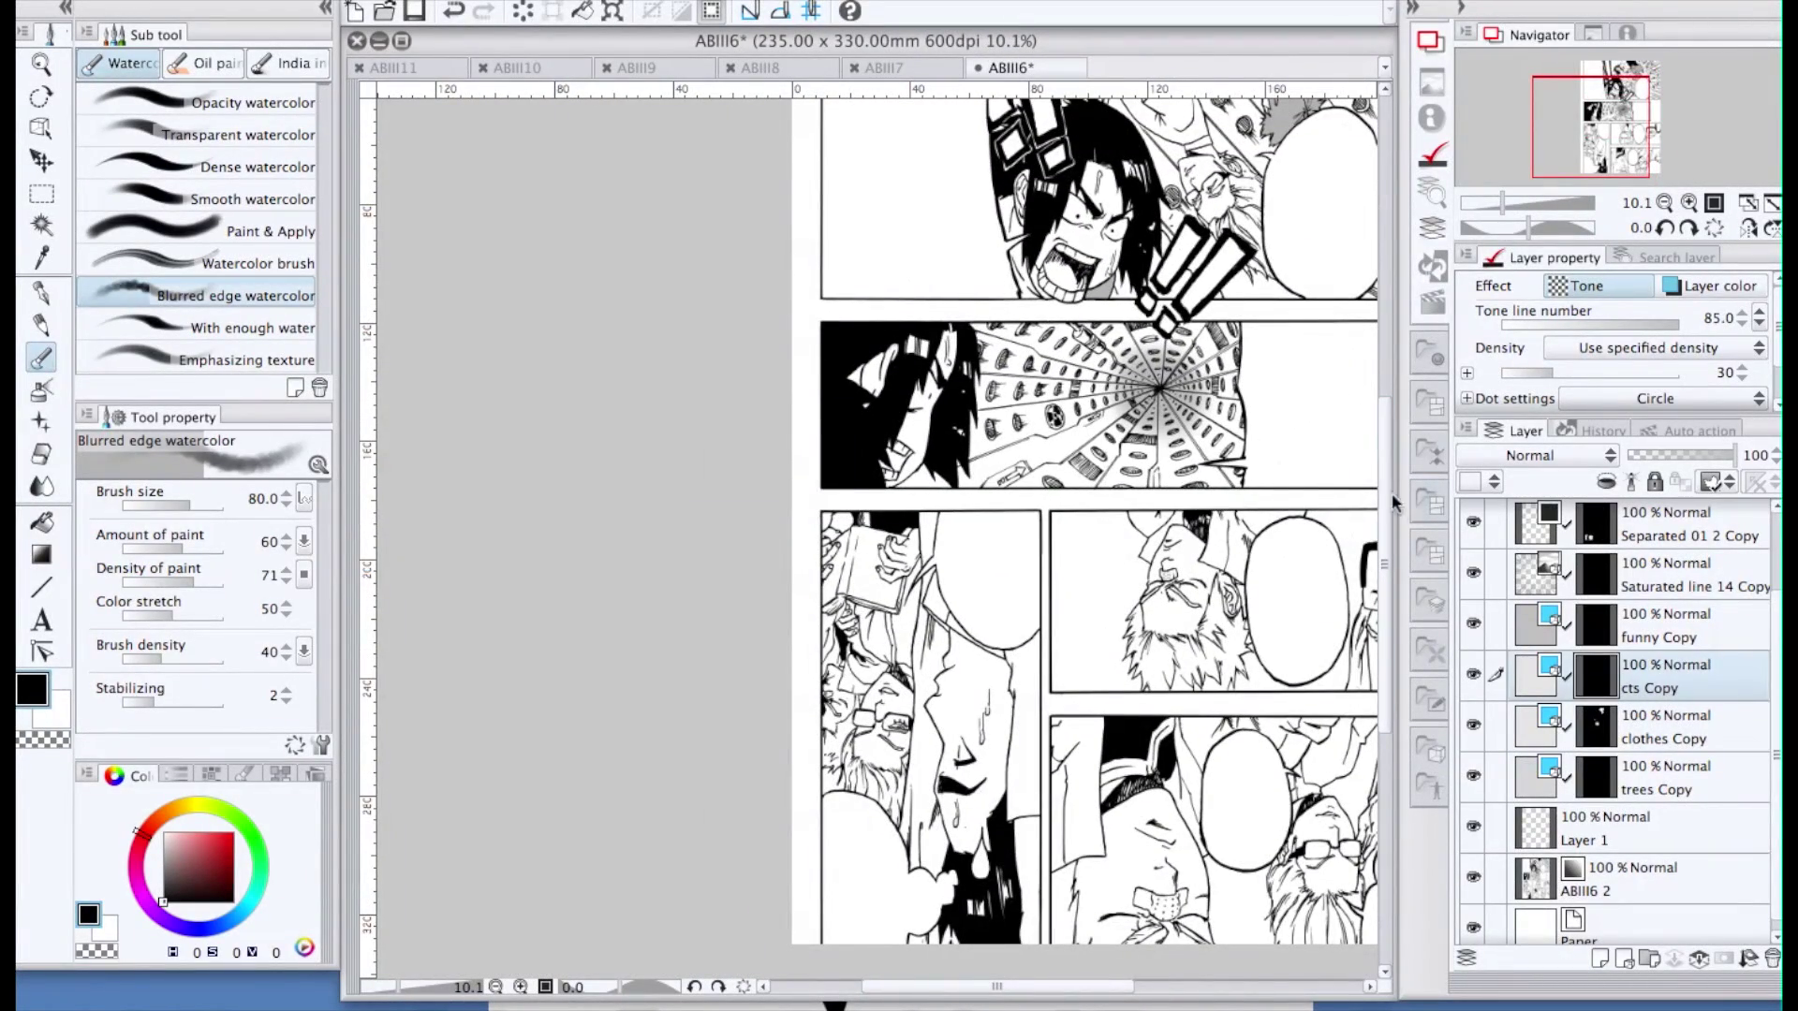
{"action": "left_click_drag", "start_coordinate": [1387, 503], "coordinate": [1384, 480]}
{"action": "key", "text": "bracketright"}
{"action": "key", "text": "bracketright"}
{"action": "key", "text": "bracketright"}
{"action": "key", "text": "bracketright"}
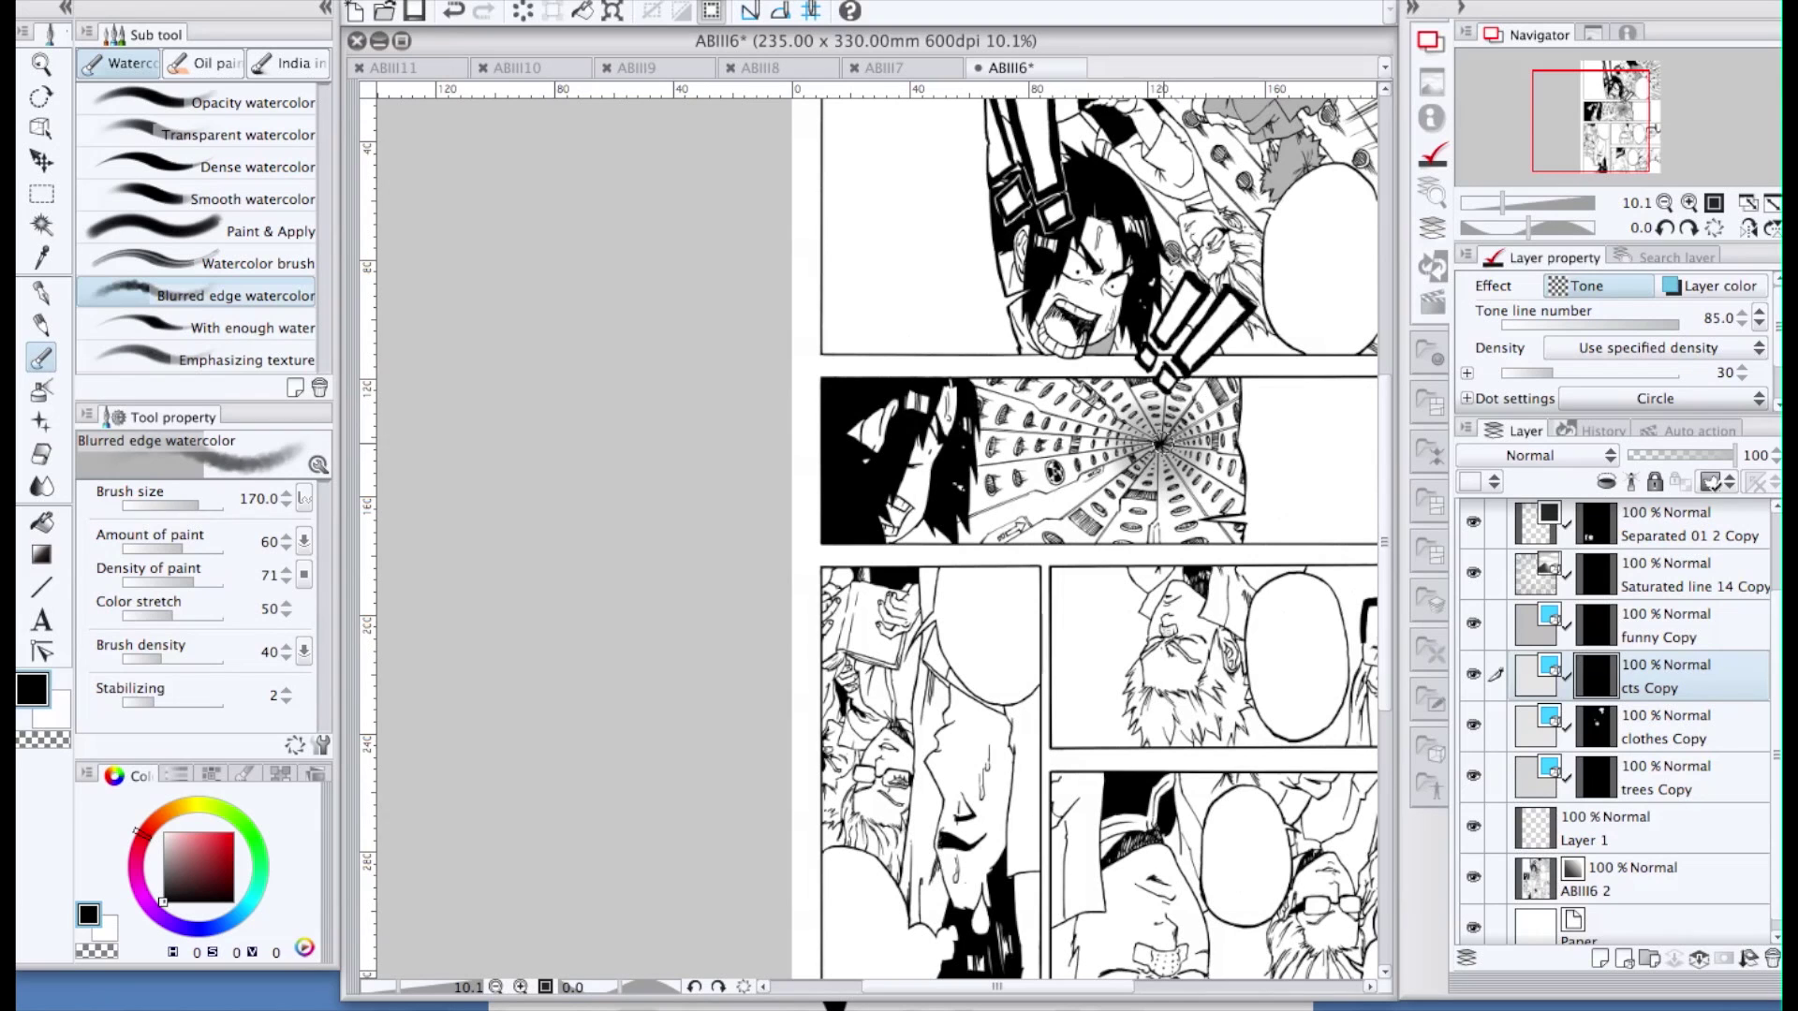
{"action": "scroll", "coordinate": [1311, 531], "scroll_direction": "down", "scroll_amount": 1}
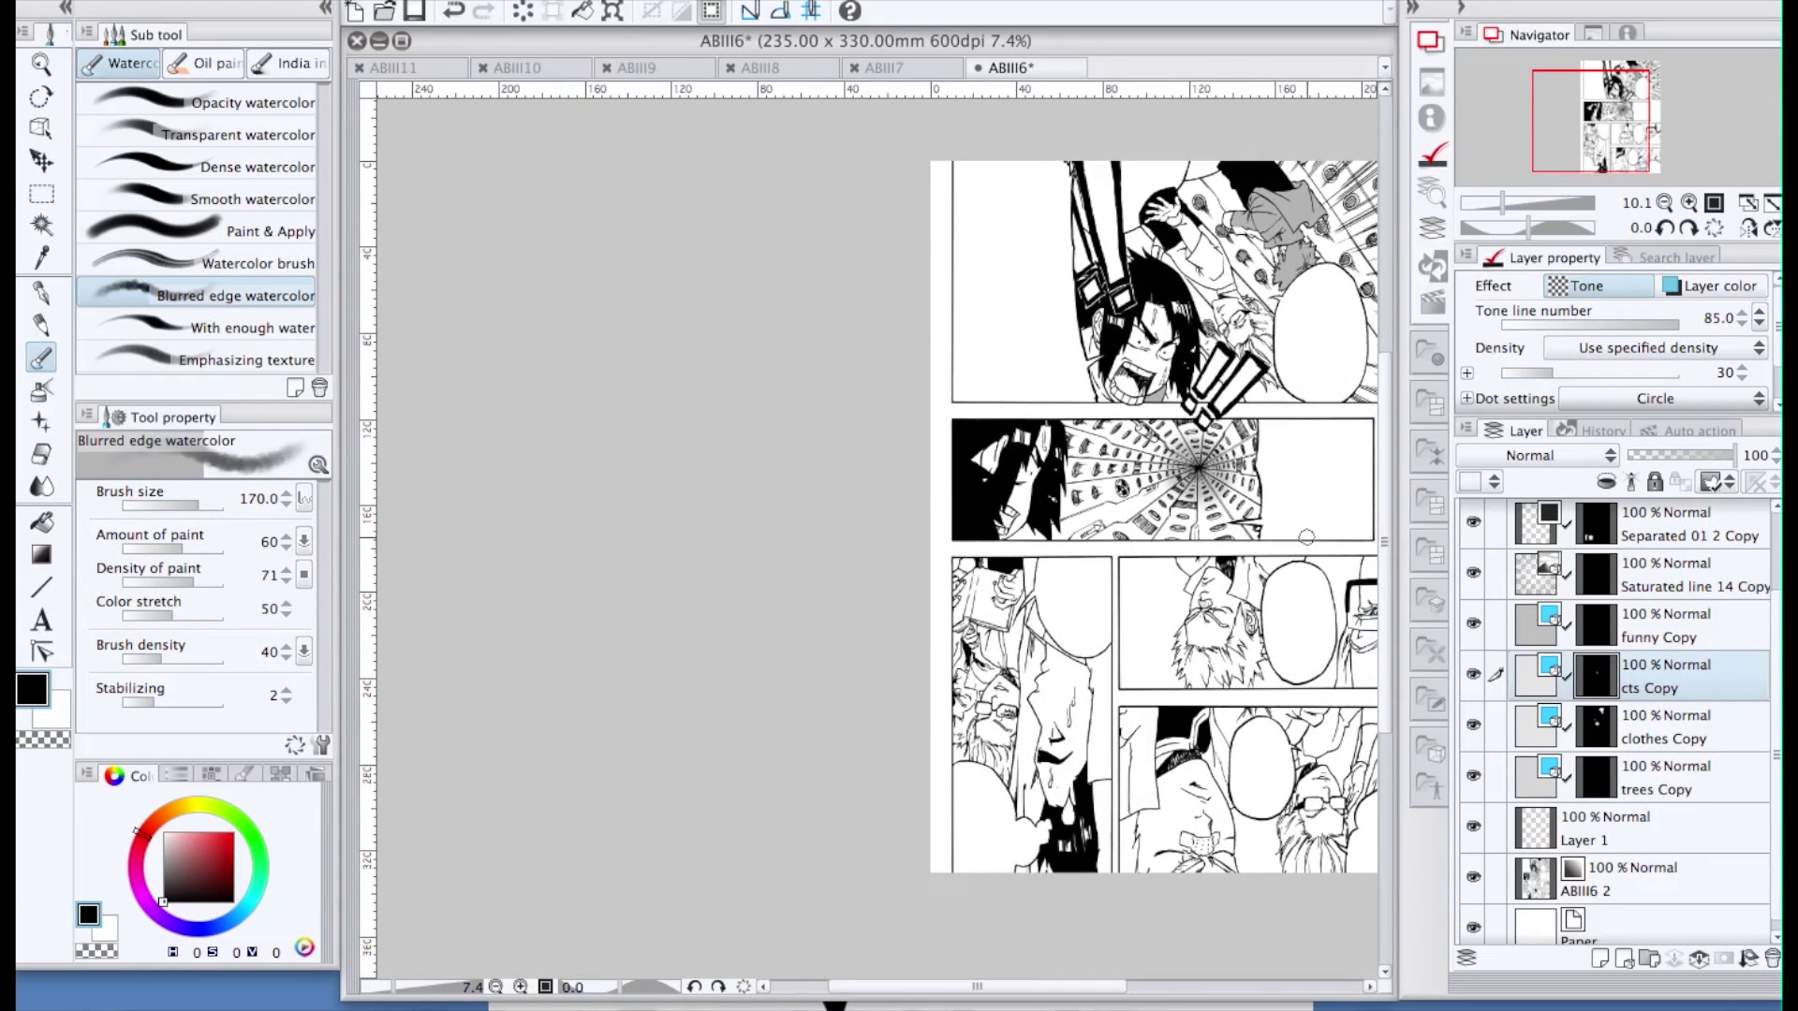
On the clothes Copy layer, auto-select the robe beside the sweating face in the lower-left panel, using another layer for reference
{"action": "left_click_drag", "start_coordinate": [1119, 992], "coordinate": [1178, 991]}
{"action": "scroll", "coordinate": [1386, 532], "scroll_direction": "up", "scroll_amount": 3}
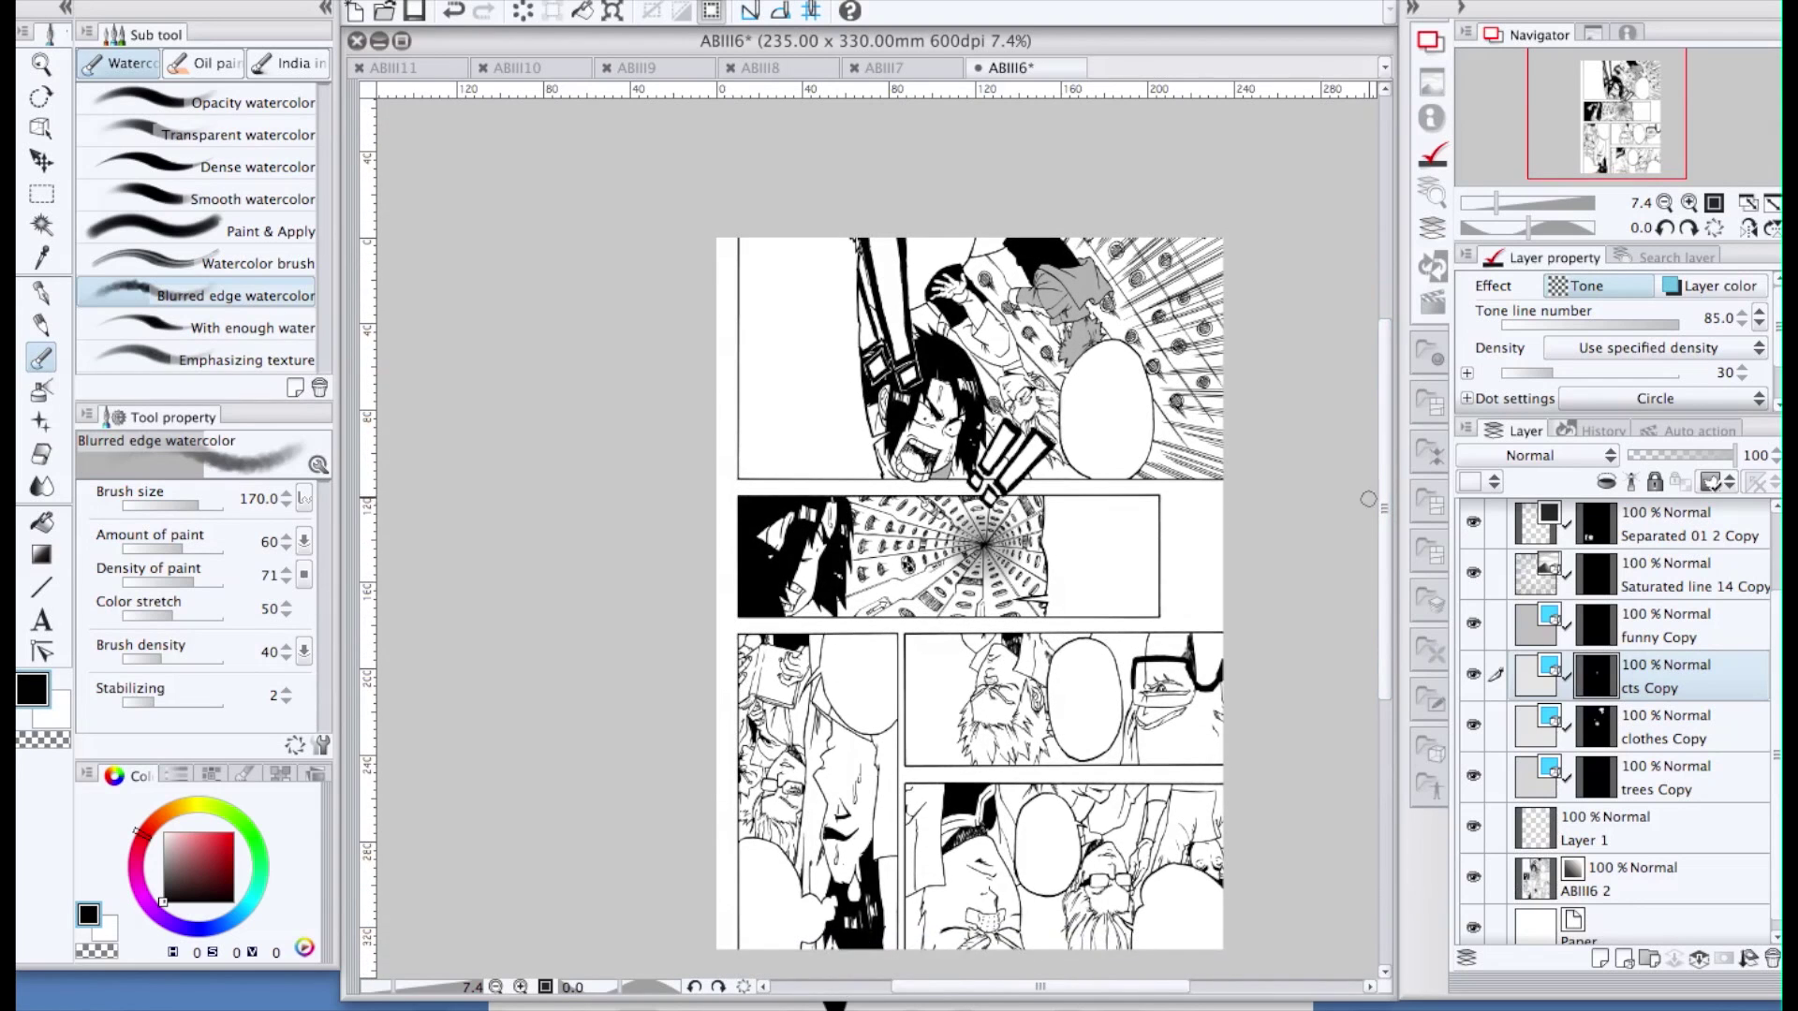
{"action": "left_click_drag", "start_coordinate": [1385, 367], "coordinate": [1401, 502]}
{"action": "scroll", "coordinate": [826, 530], "scroll_direction": "up", "scroll_amount": 5}
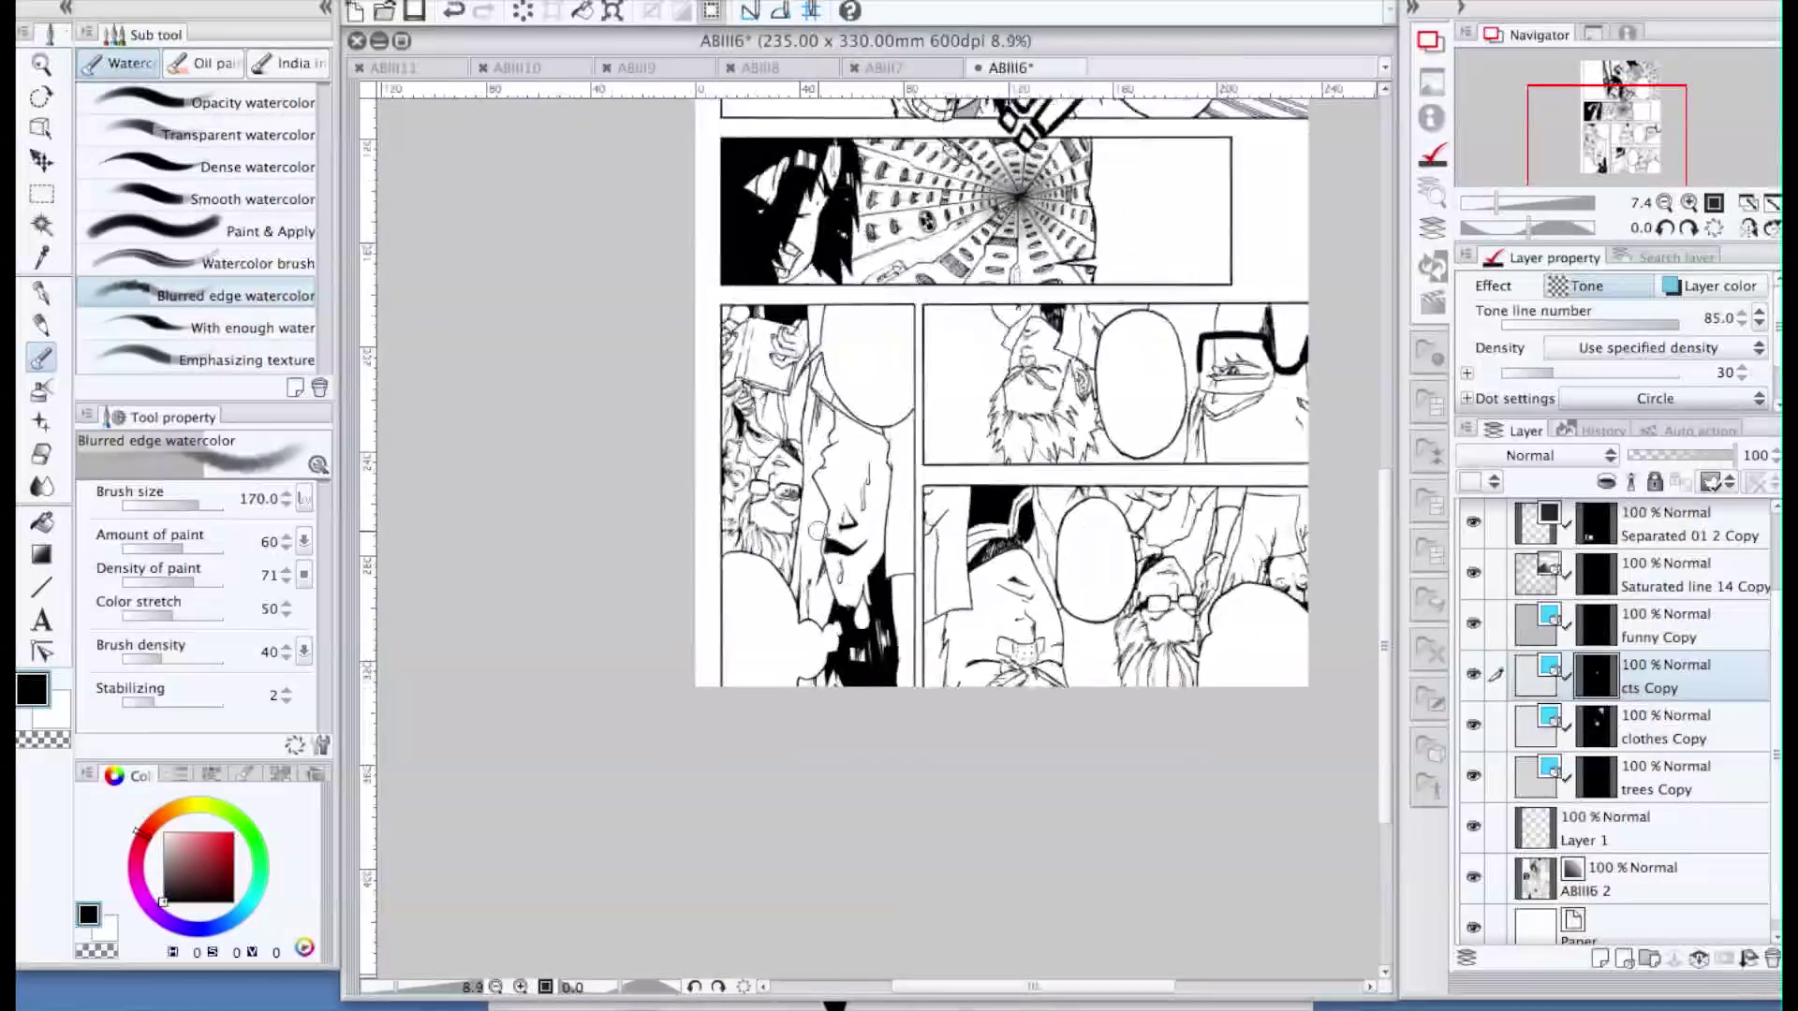
{"action": "left_click", "coordinate": [1595, 727]}
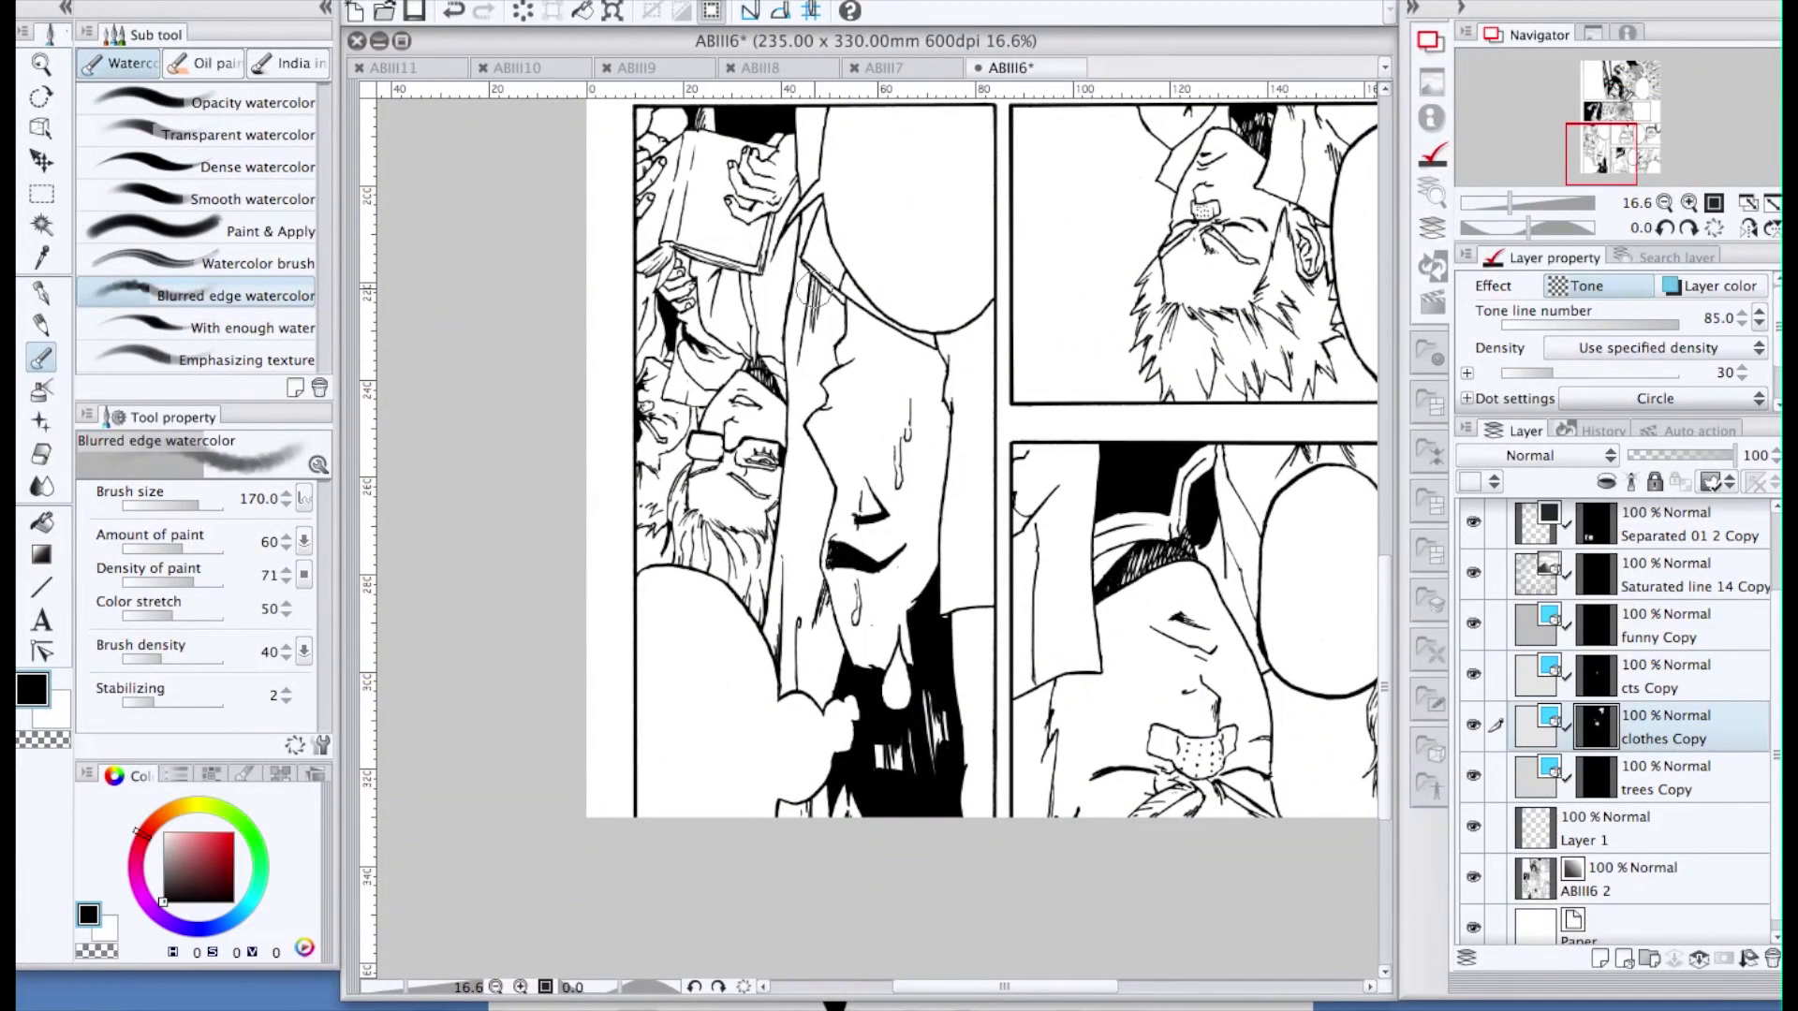
{"action": "key", "text": "w"}
{"action": "left_click", "coordinate": [221, 198]}
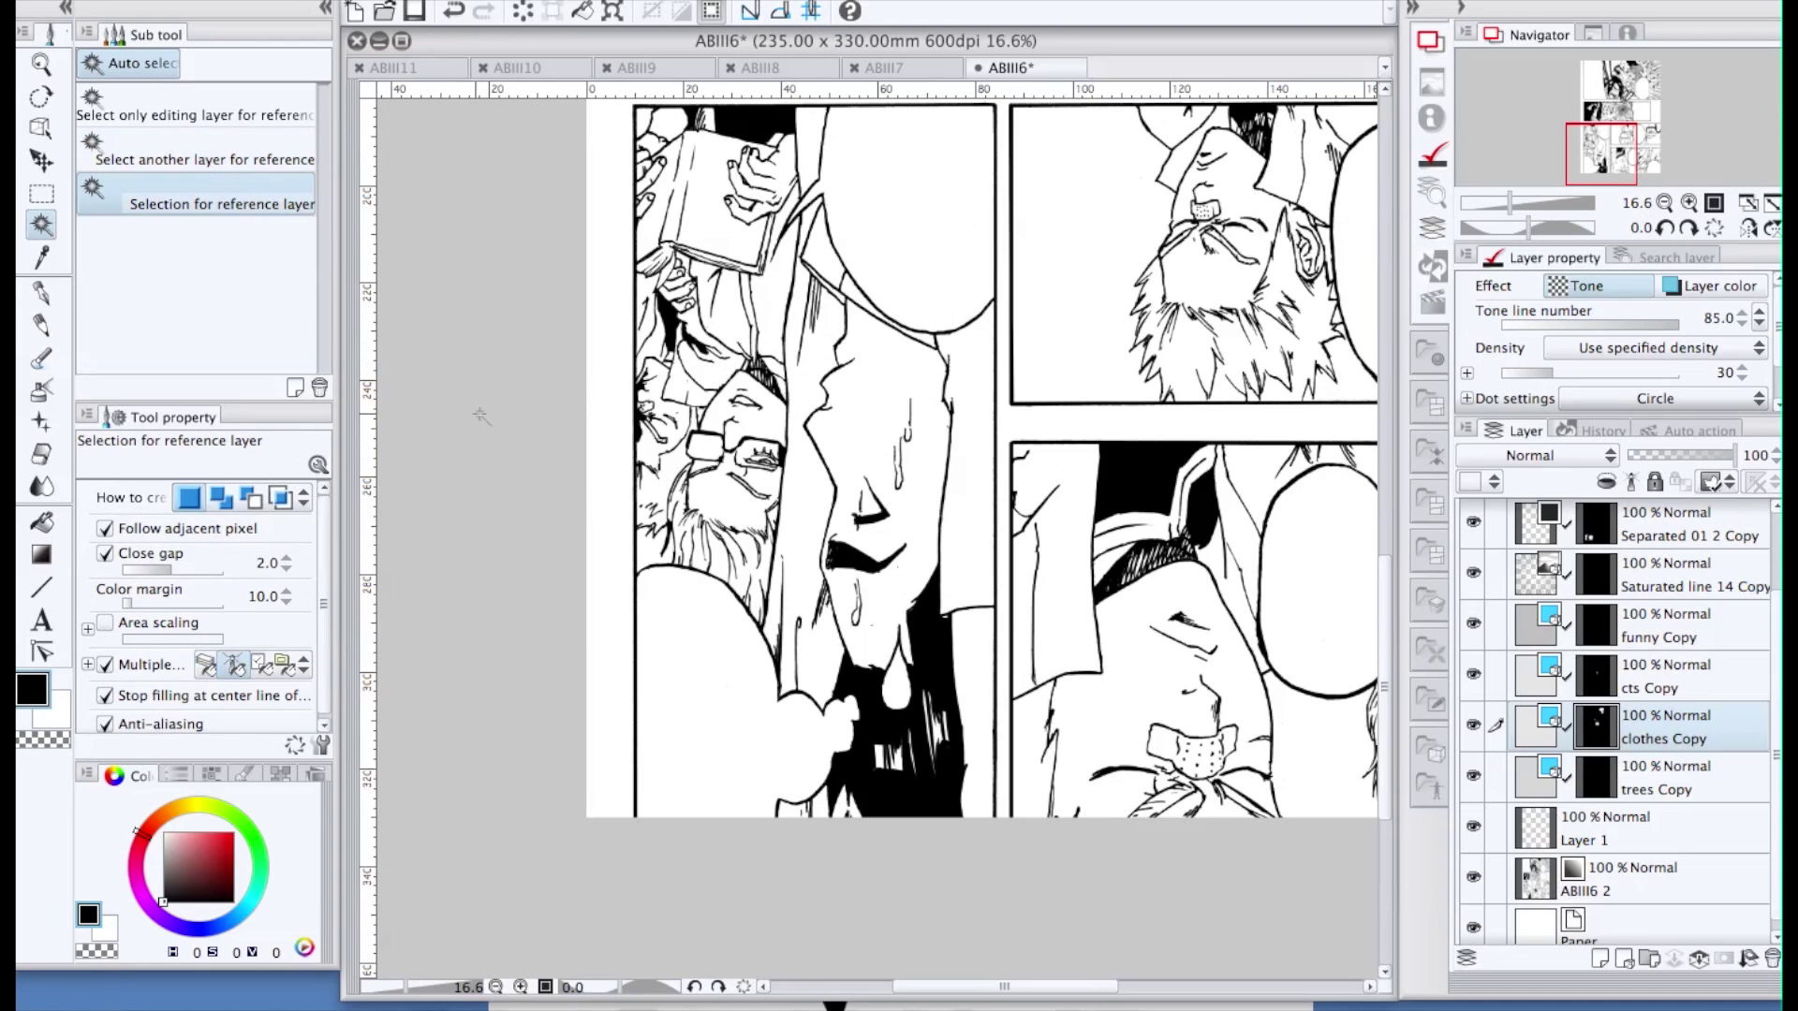
{"action": "left_click", "coordinate": [242, 150]}
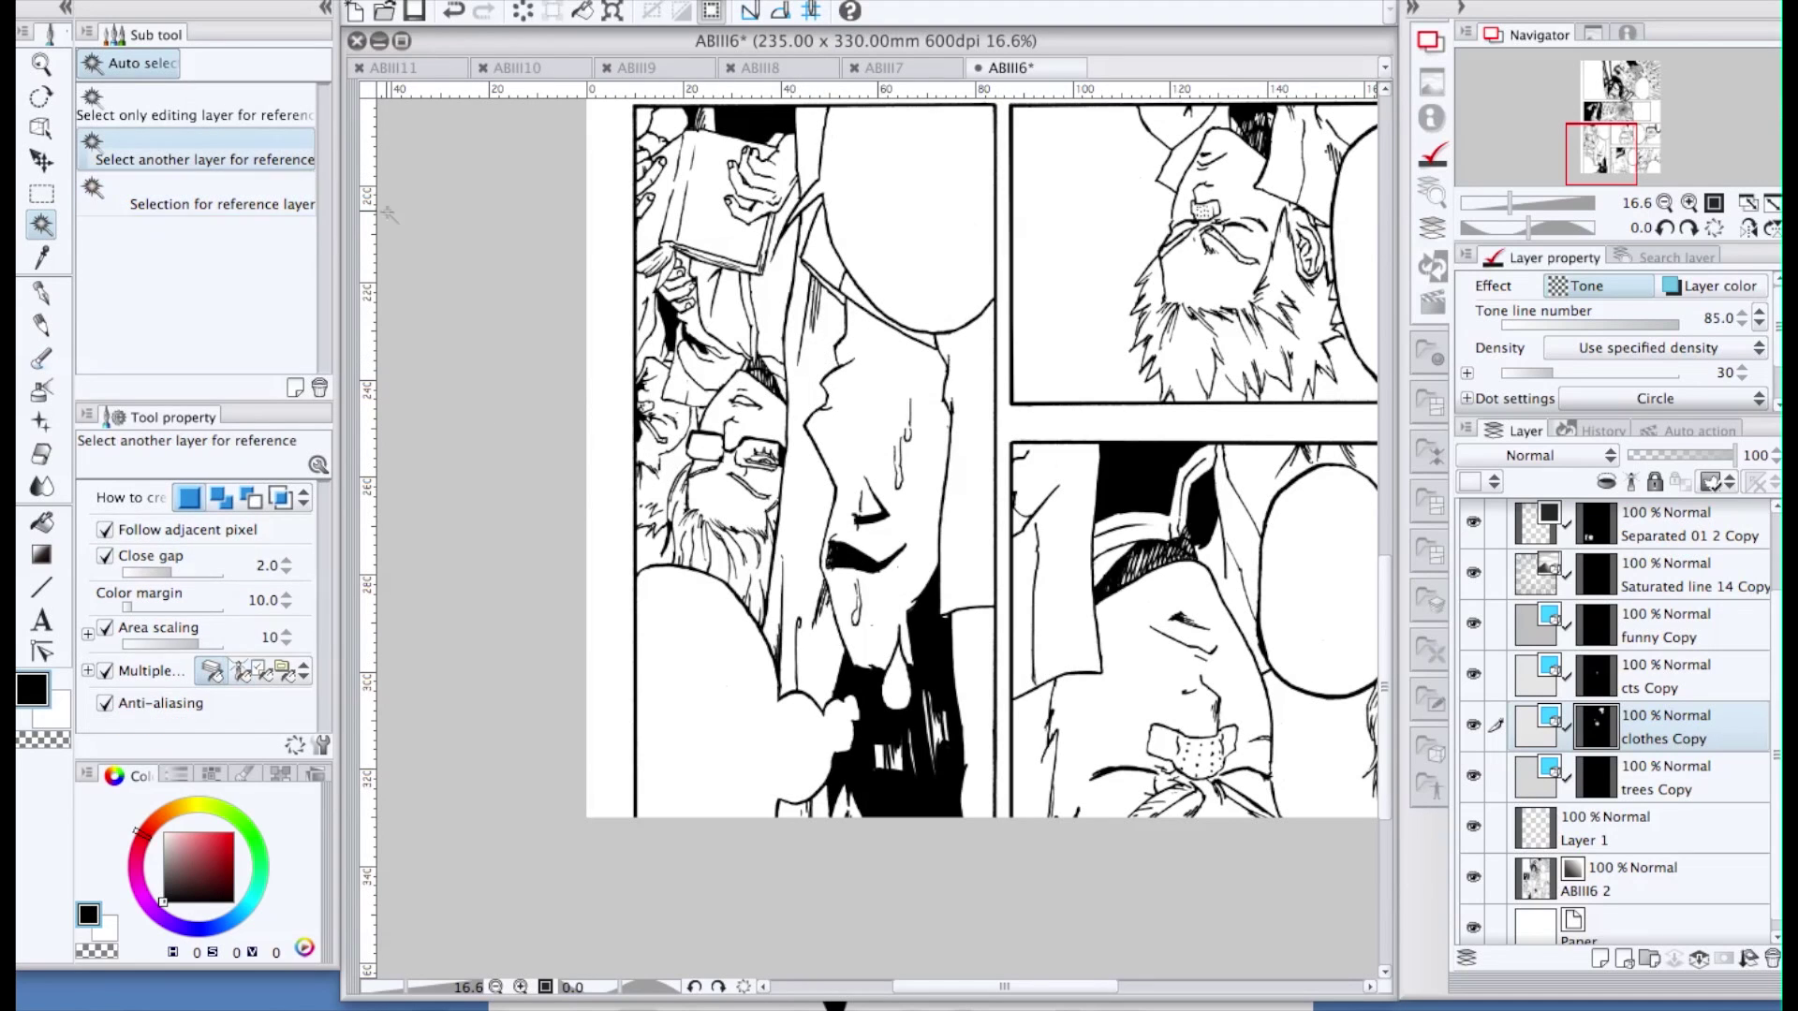
{"action": "left_click", "coordinate": [820, 374]}
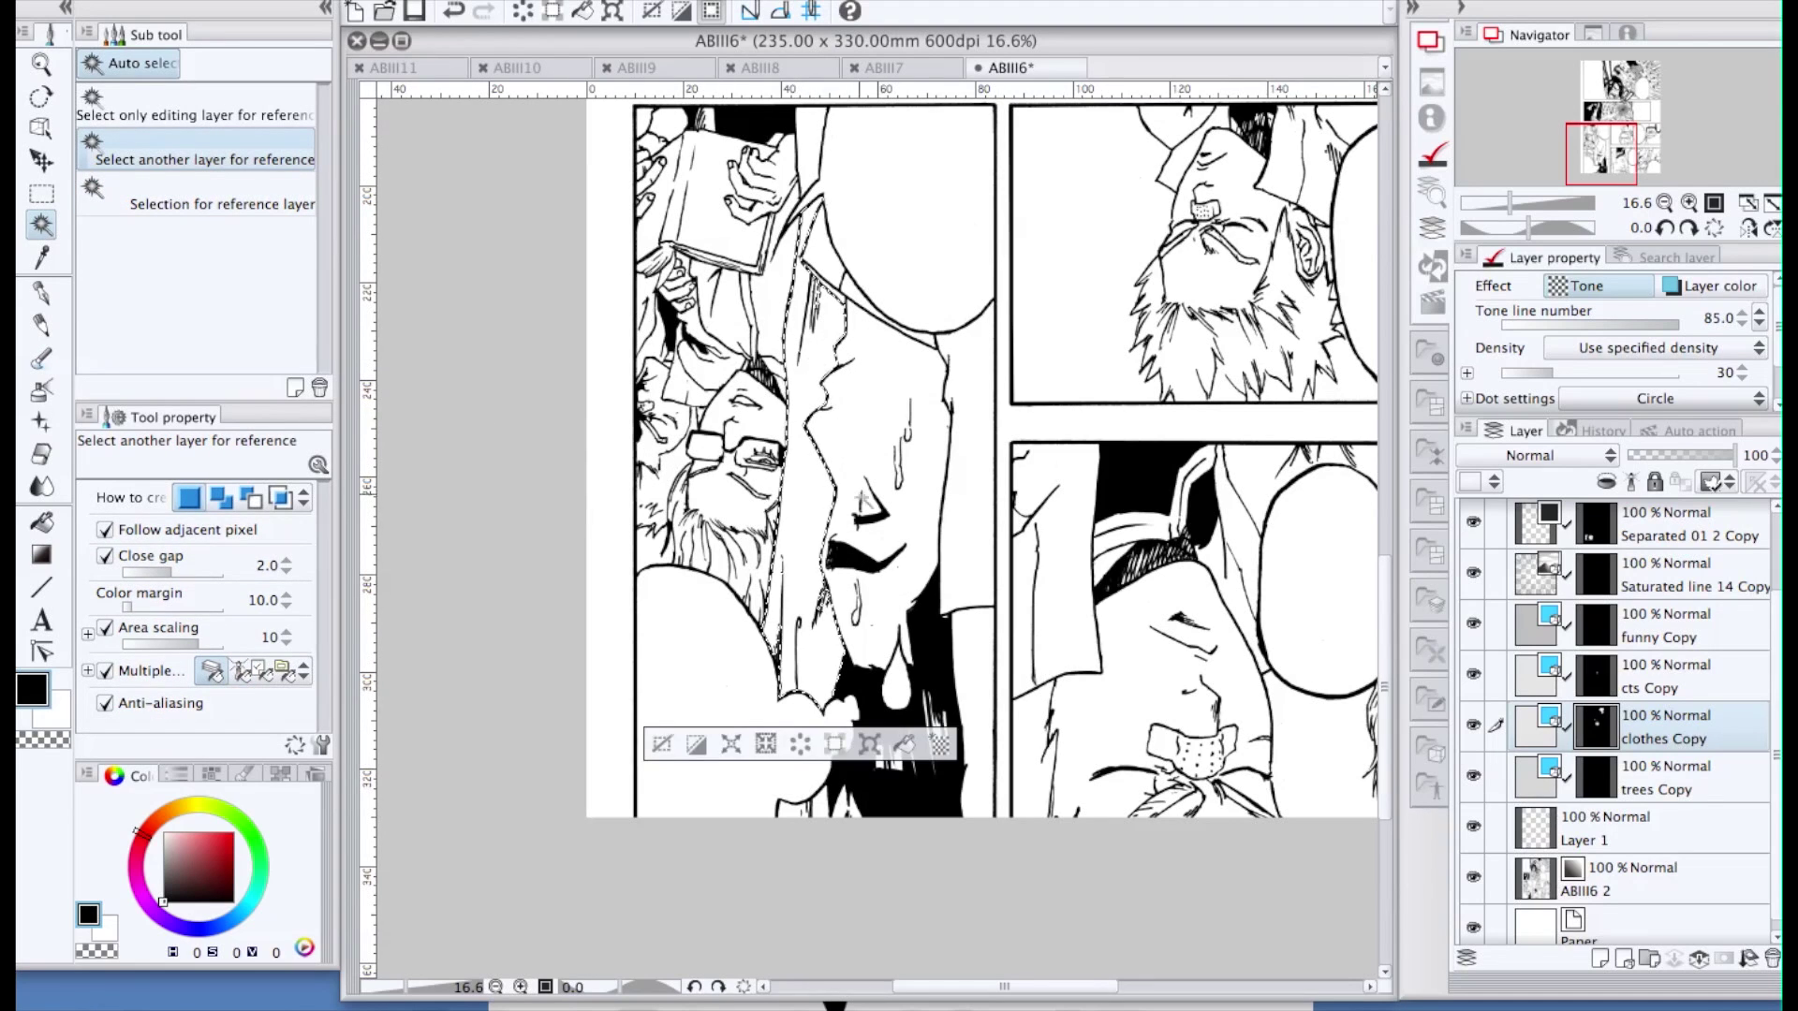
Add the remaining pieces of the robe beside the sweating face, down to the panel's lower edge, to the selection
{"action": "left_click", "coordinate": [795, 813], "text": "shift"}
{"action": "left_click", "coordinate": [845, 805], "text": "shift"}
{"action": "left_click", "coordinate": [825, 270], "text": "shift"}
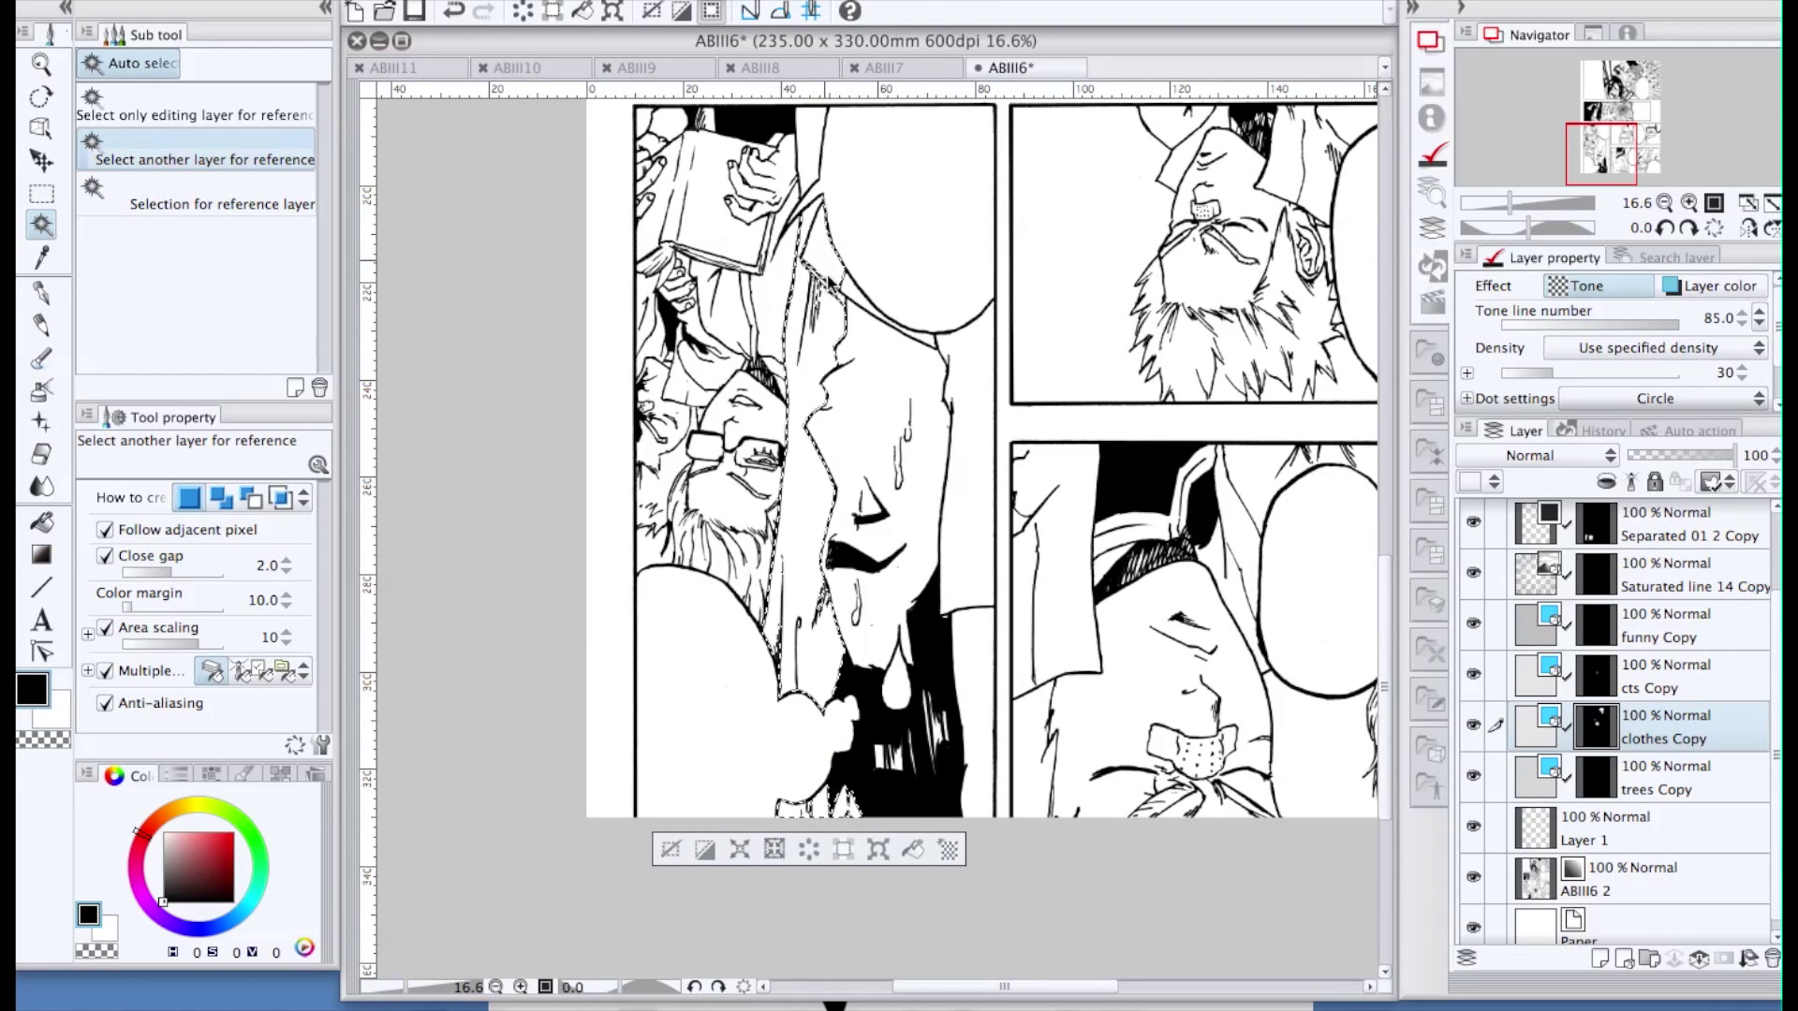
{"action": "left_click", "coordinate": [811, 150], "text": "shift"}
Expand the robe selection, fill it with tone on the clothes Copy layer and deselect
{"action": "left_click", "coordinate": [774, 850]}
{"action": "left_click", "coordinate": [1051, 573]}
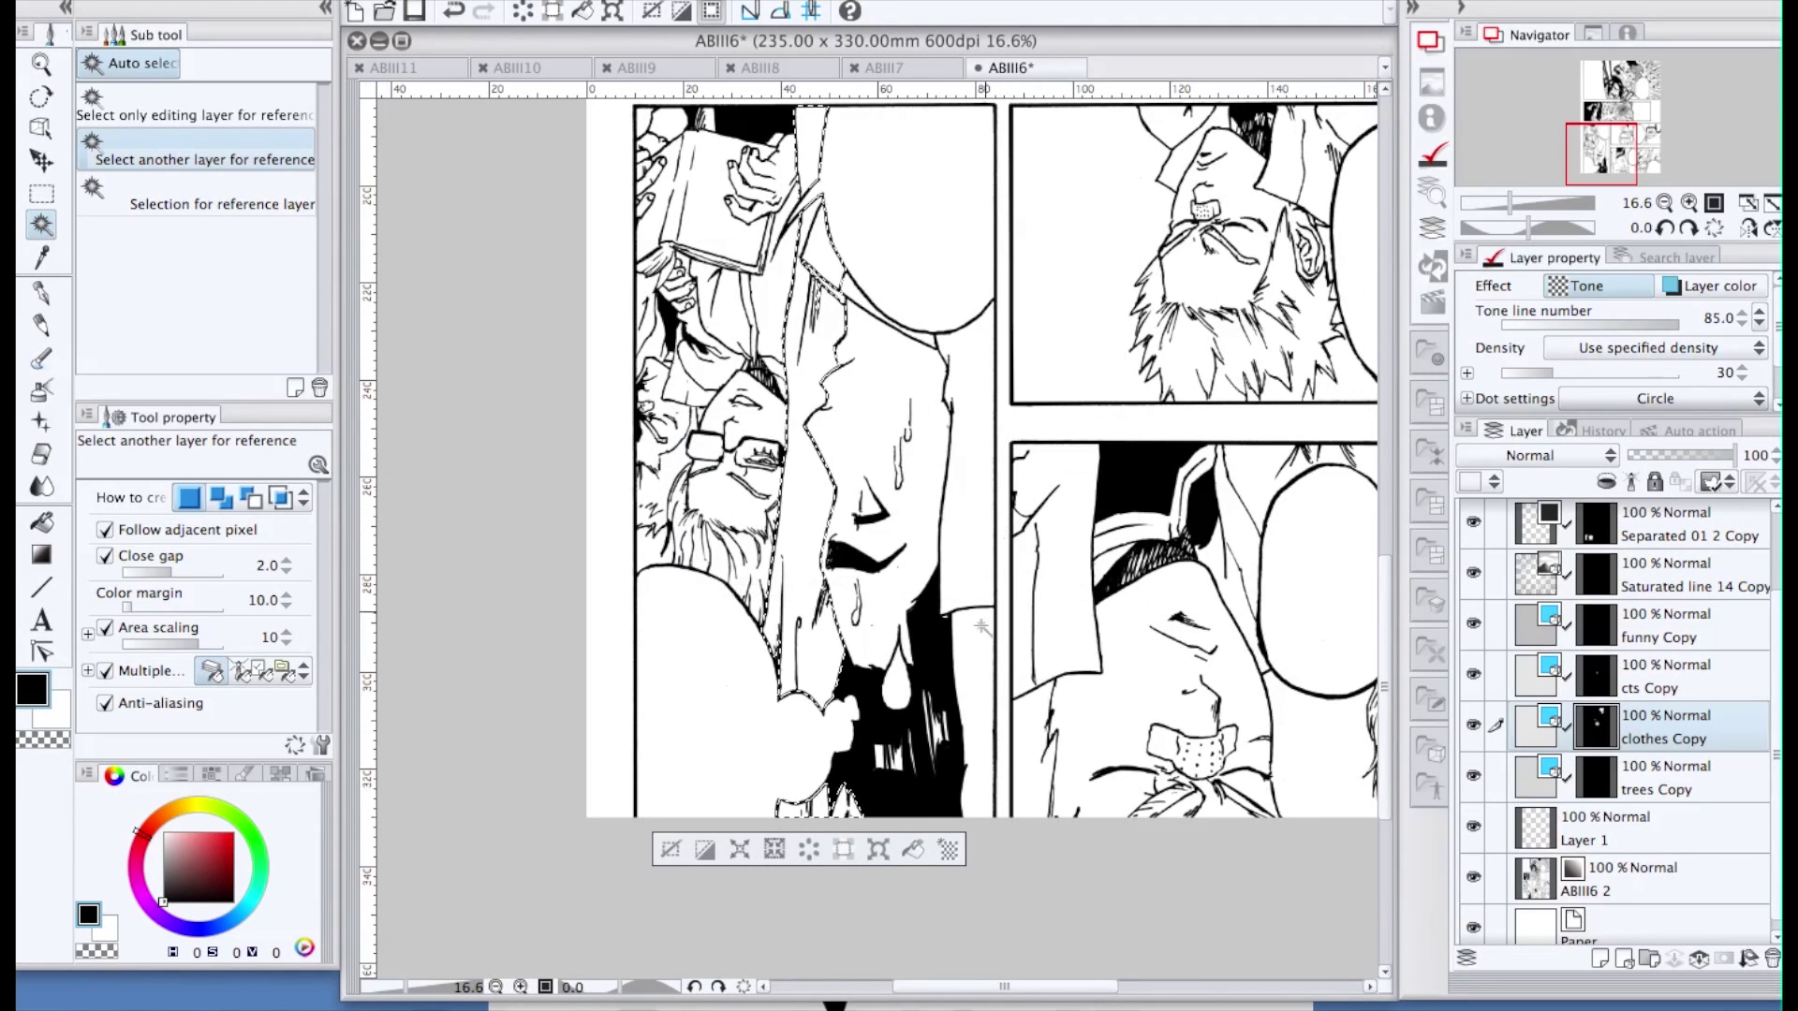
{"action": "key", "text": "alt+BackSpace"}
{"action": "key", "text": "ctrl+d"}
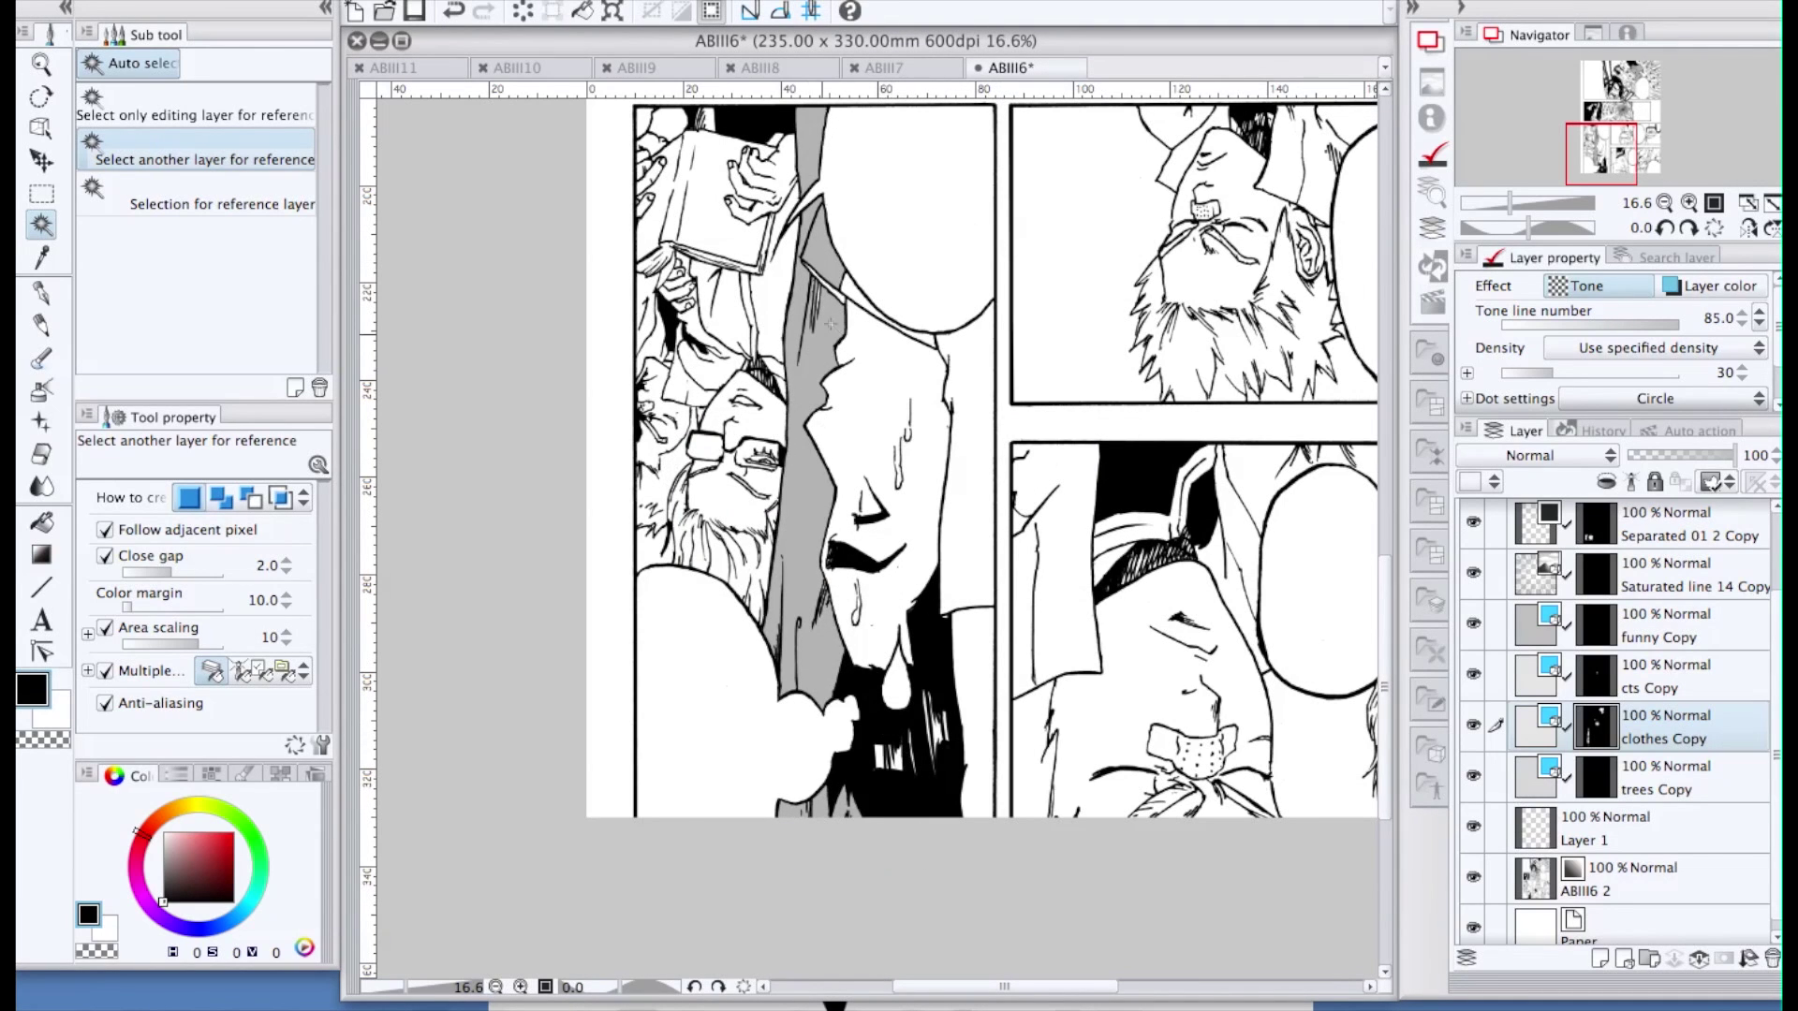
{"action": "key", "text": "p"}
{"action": "scroll", "coordinate": [817, 293], "scroll_direction": "up", "scroll_amount": 1}
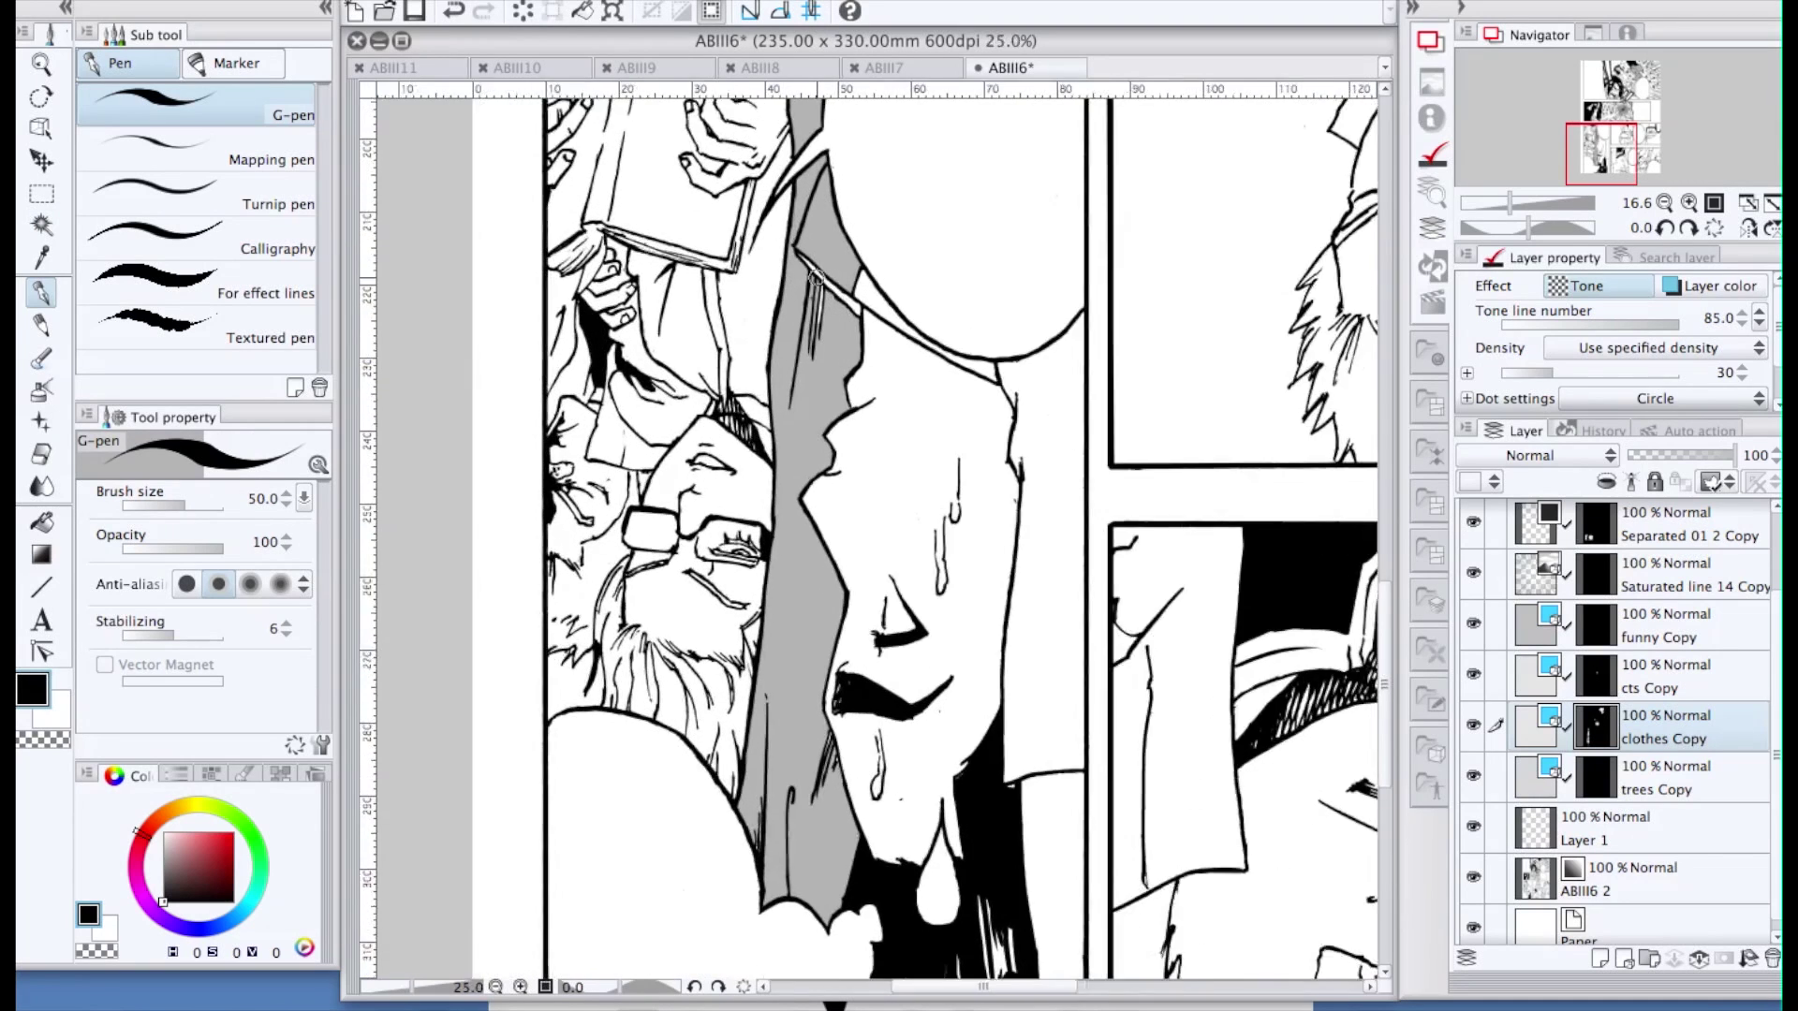
{"action": "scroll", "coordinate": [814, 279], "scroll_direction": "up", "scroll_amount": 1}
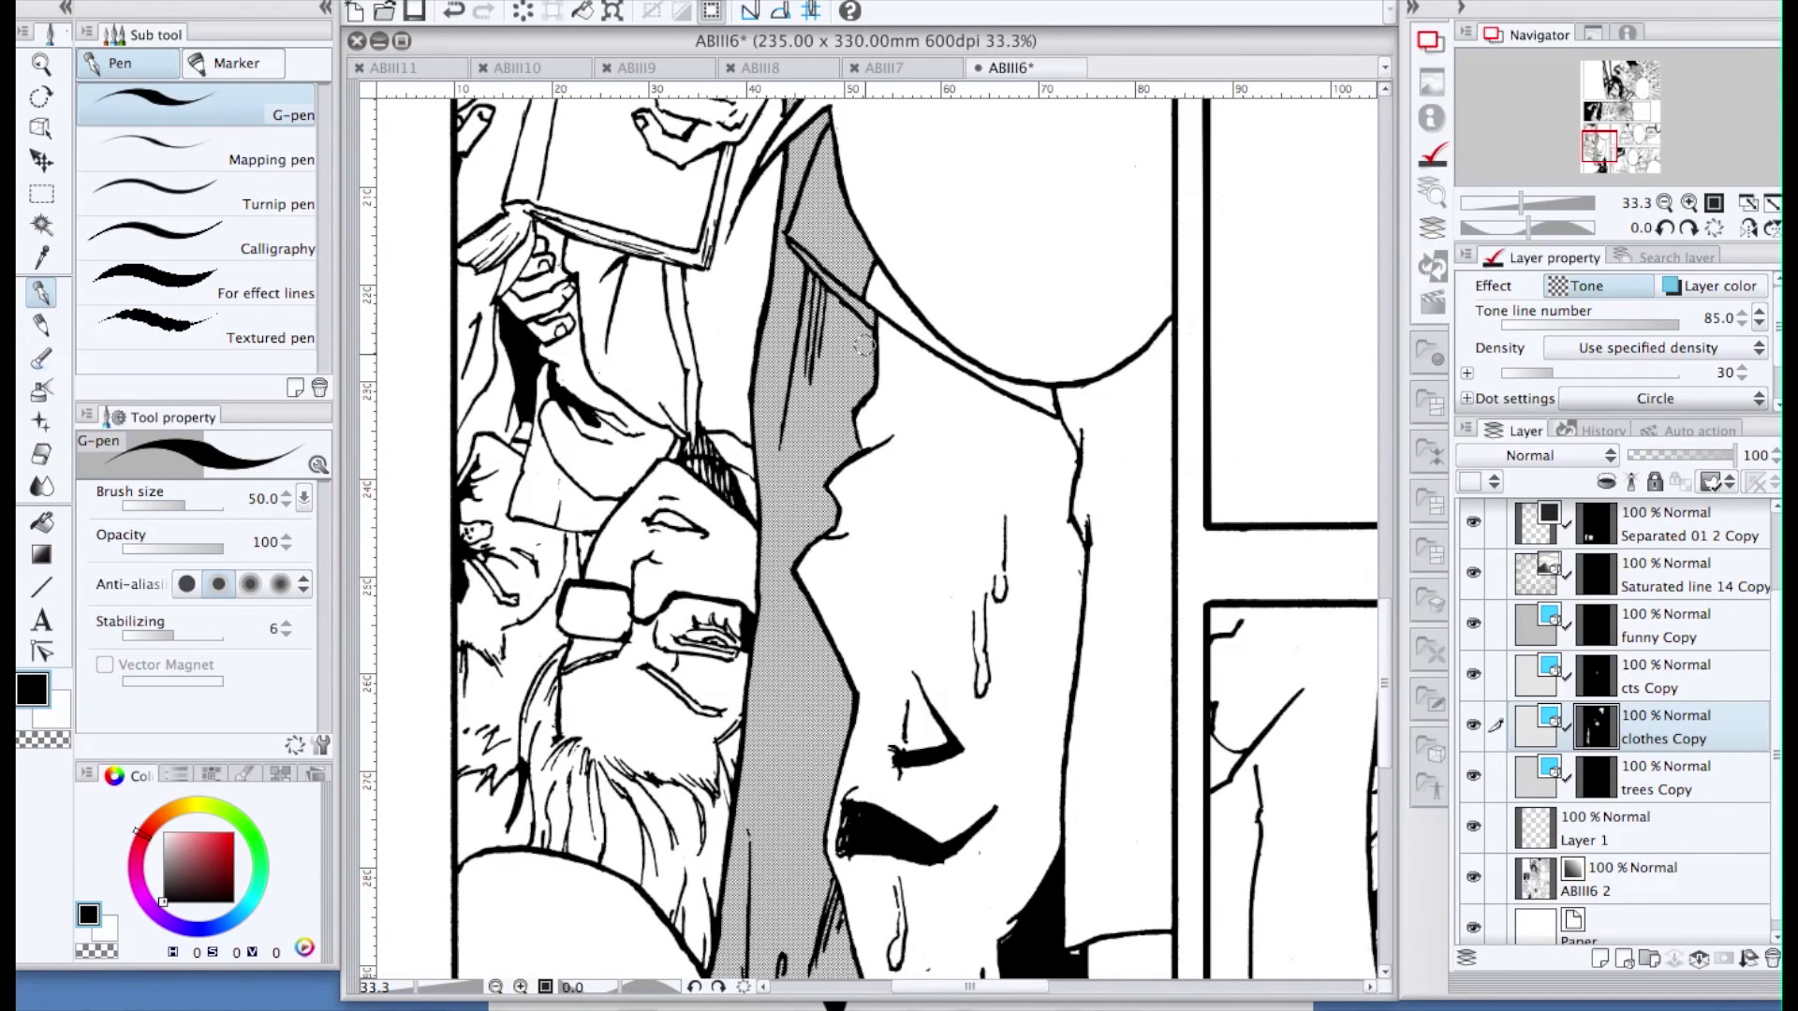
{"action": "key", "text": "e"}
{"action": "scroll", "coordinate": [908, 381], "scroll_direction": "down", "scroll_amount": 3}
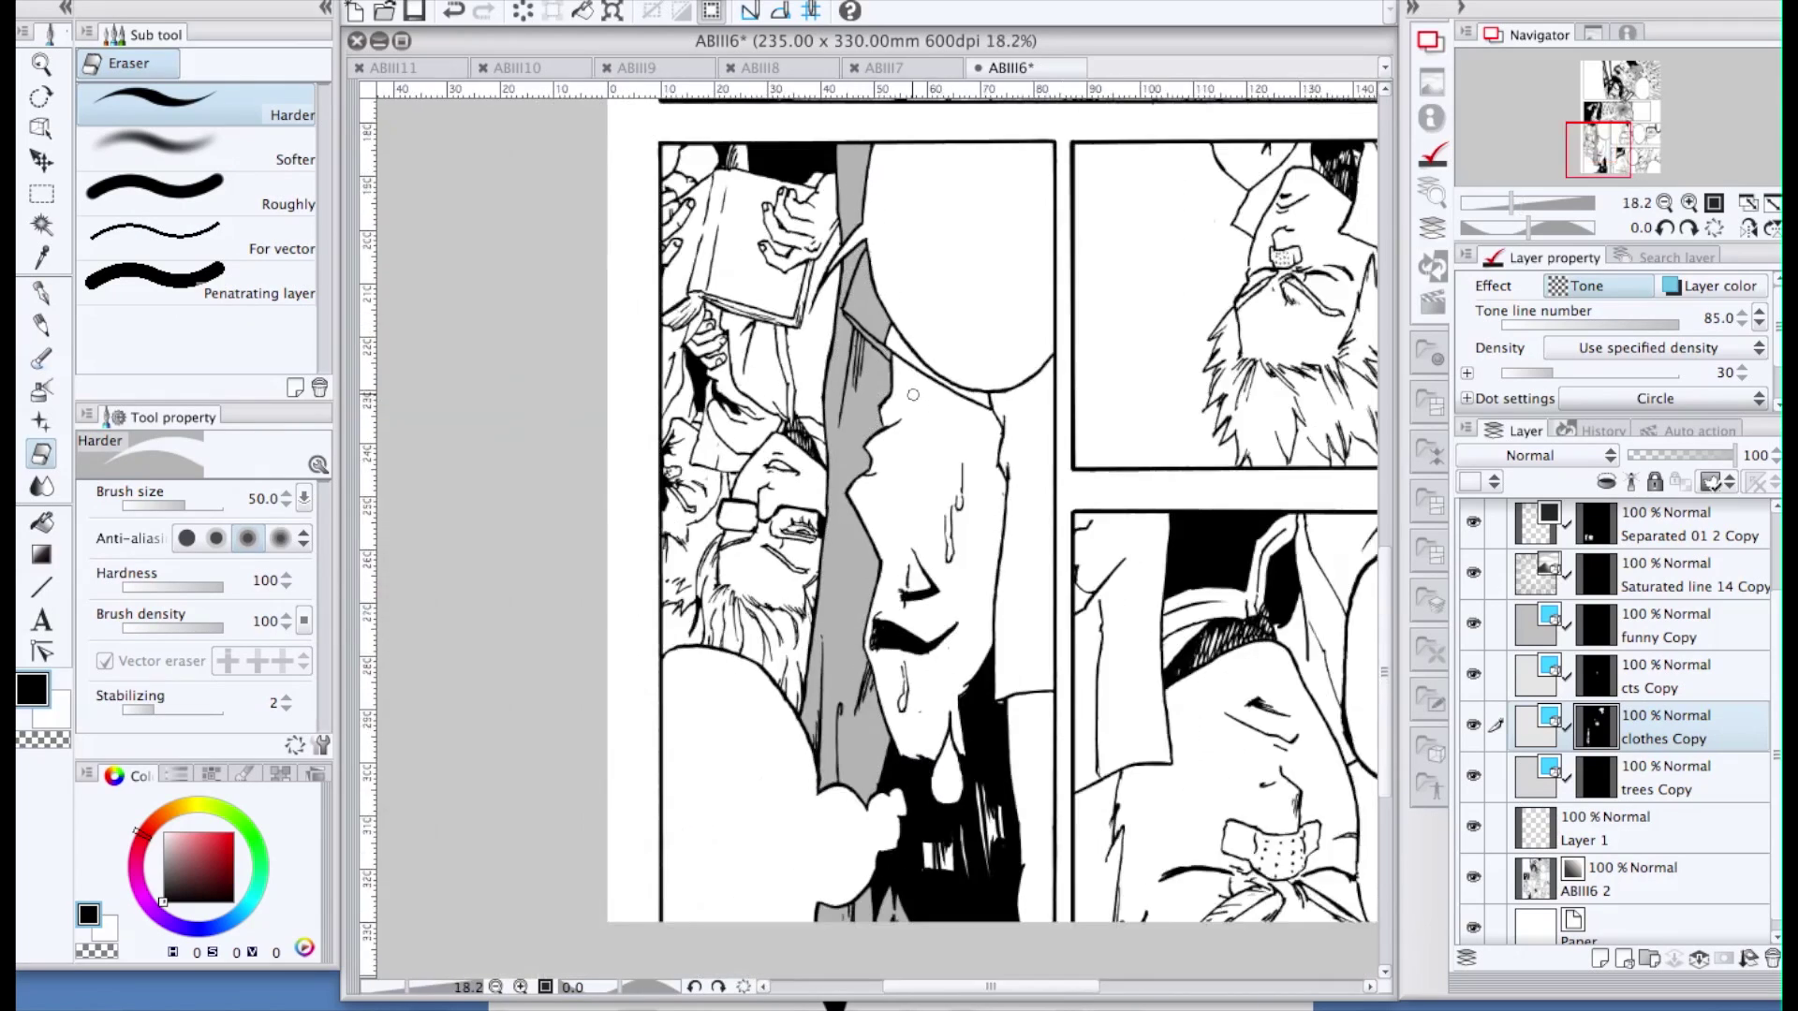
{"action": "left_click_drag", "start_coordinate": [1011, 988], "coordinate": [1049, 992]}
{"action": "scroll", "coordinate": [685, 490], "scroll_direction": "up", "scroll_amount": 3}
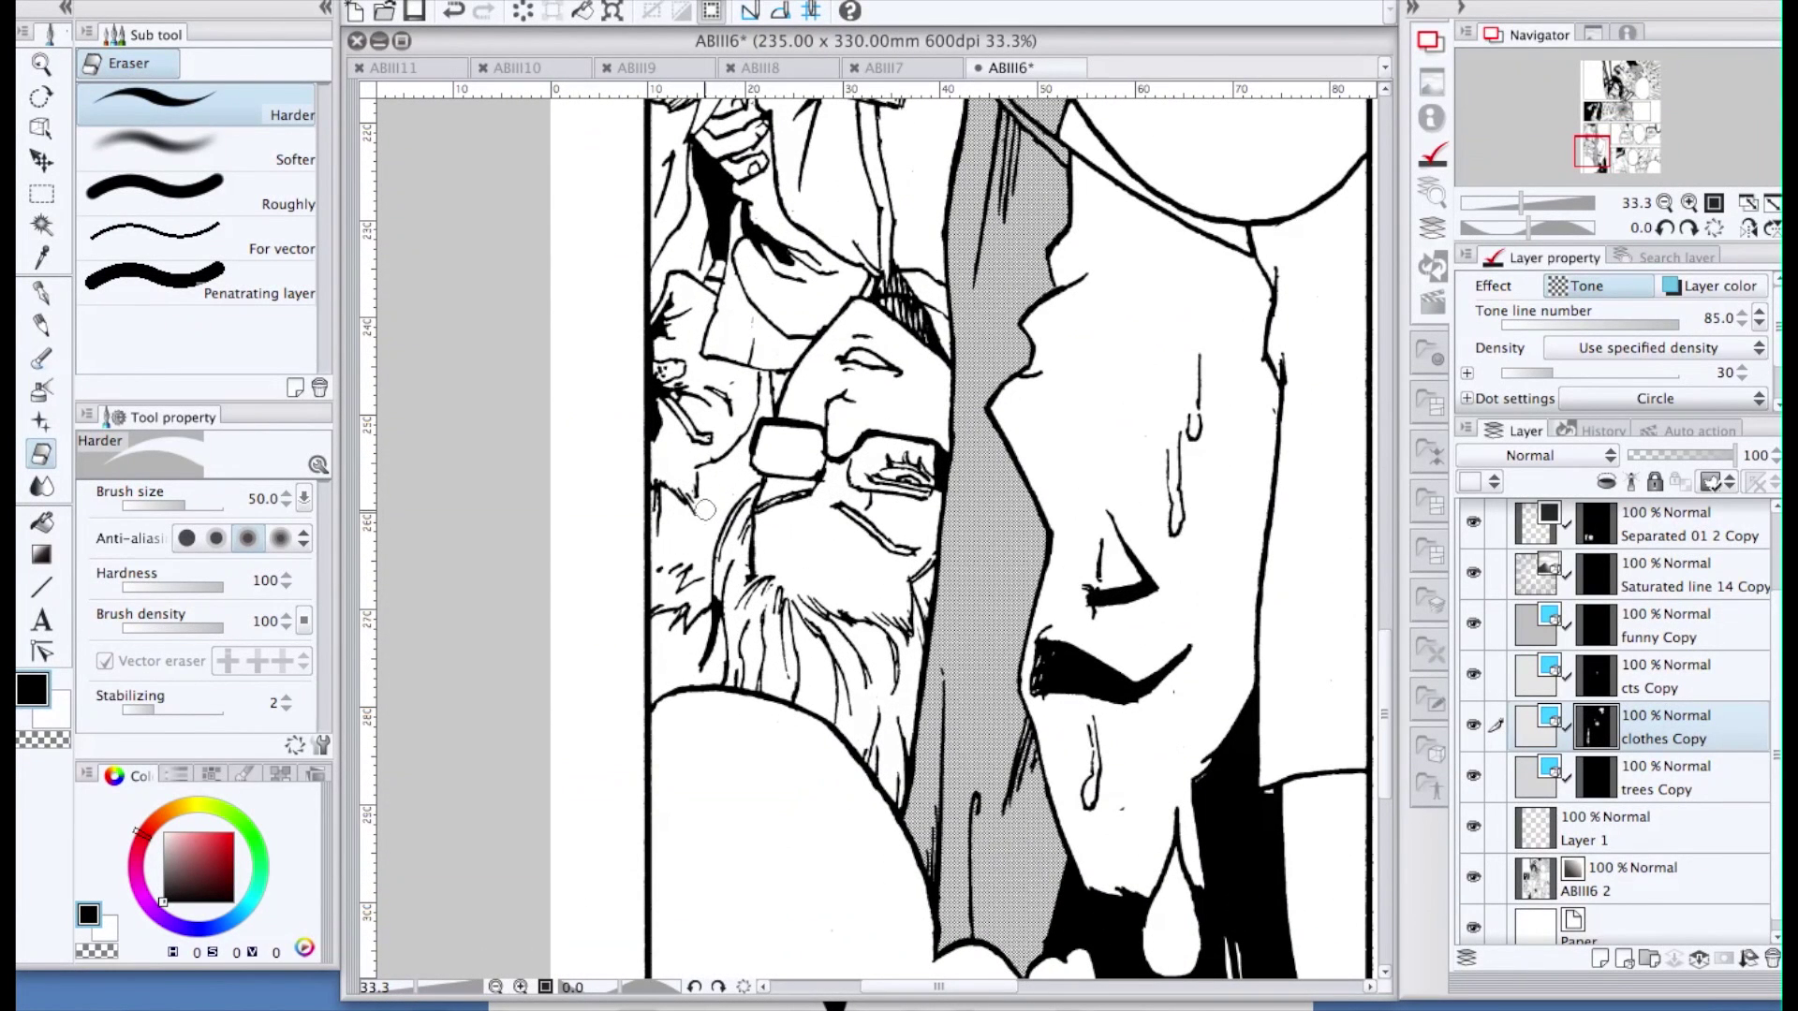
{"action": "key", "text": "w"}
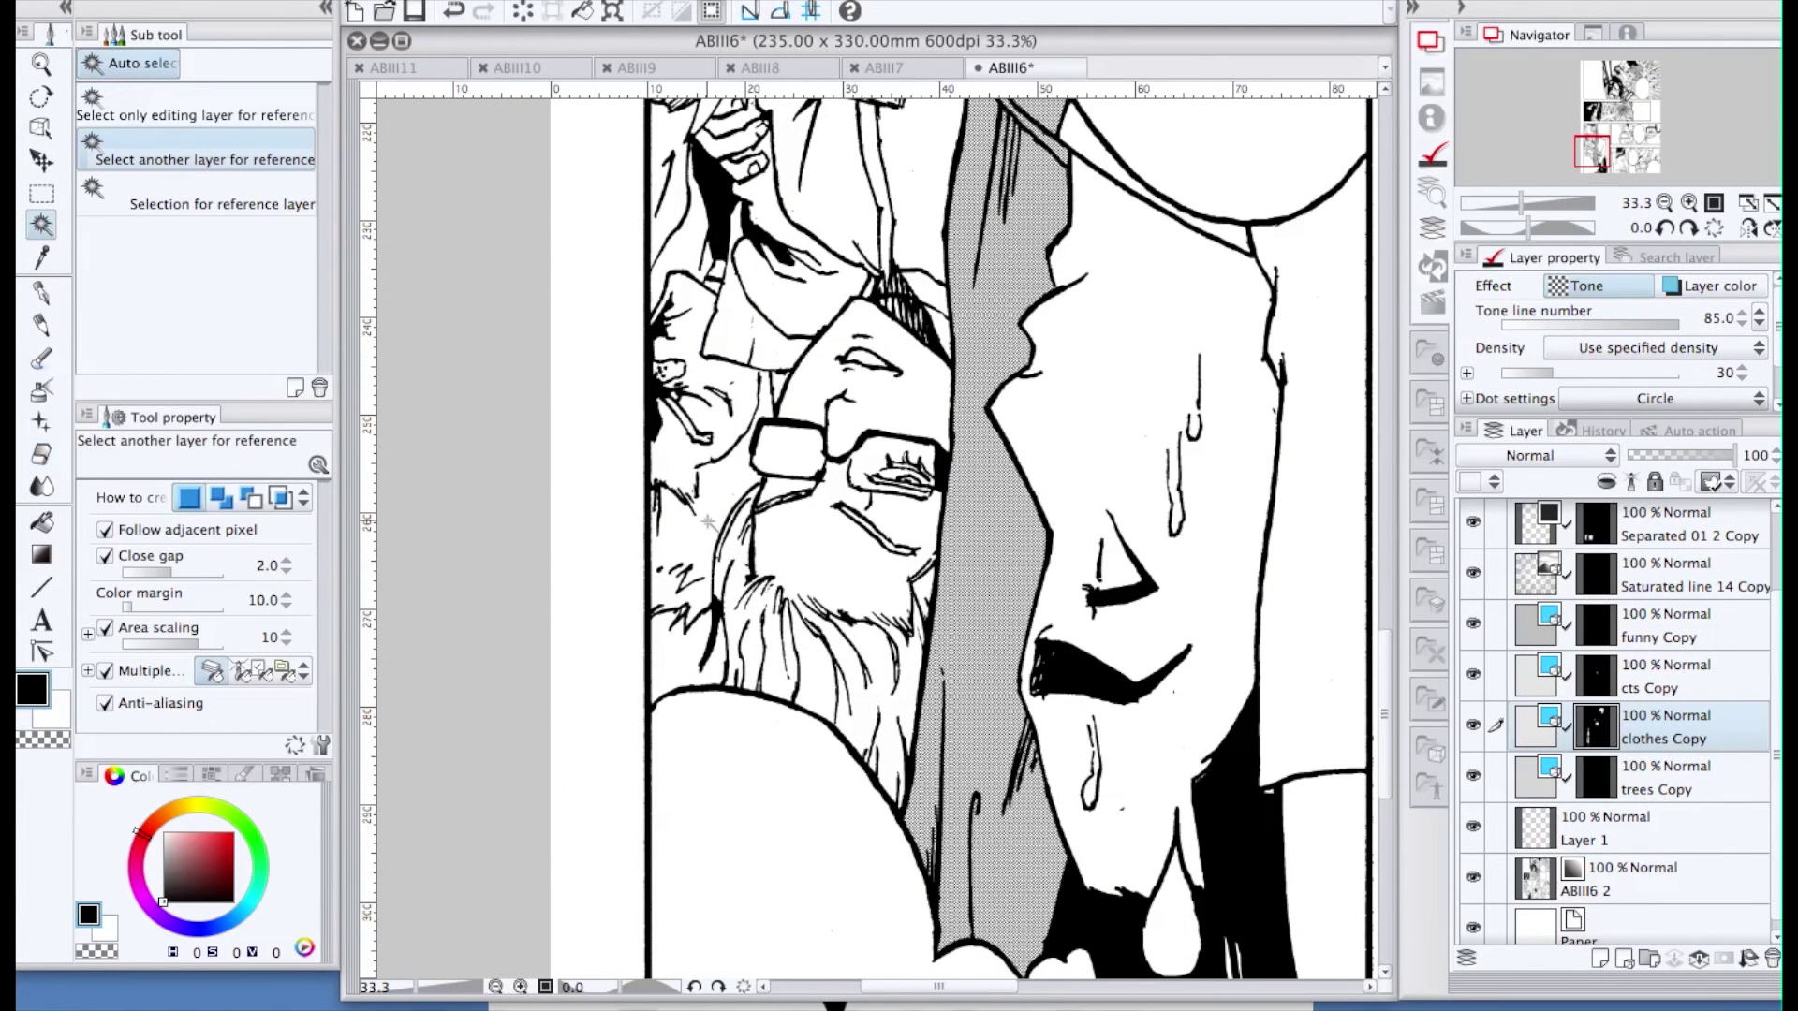
{"action": "left_click", "coordinate": [708, 461]}
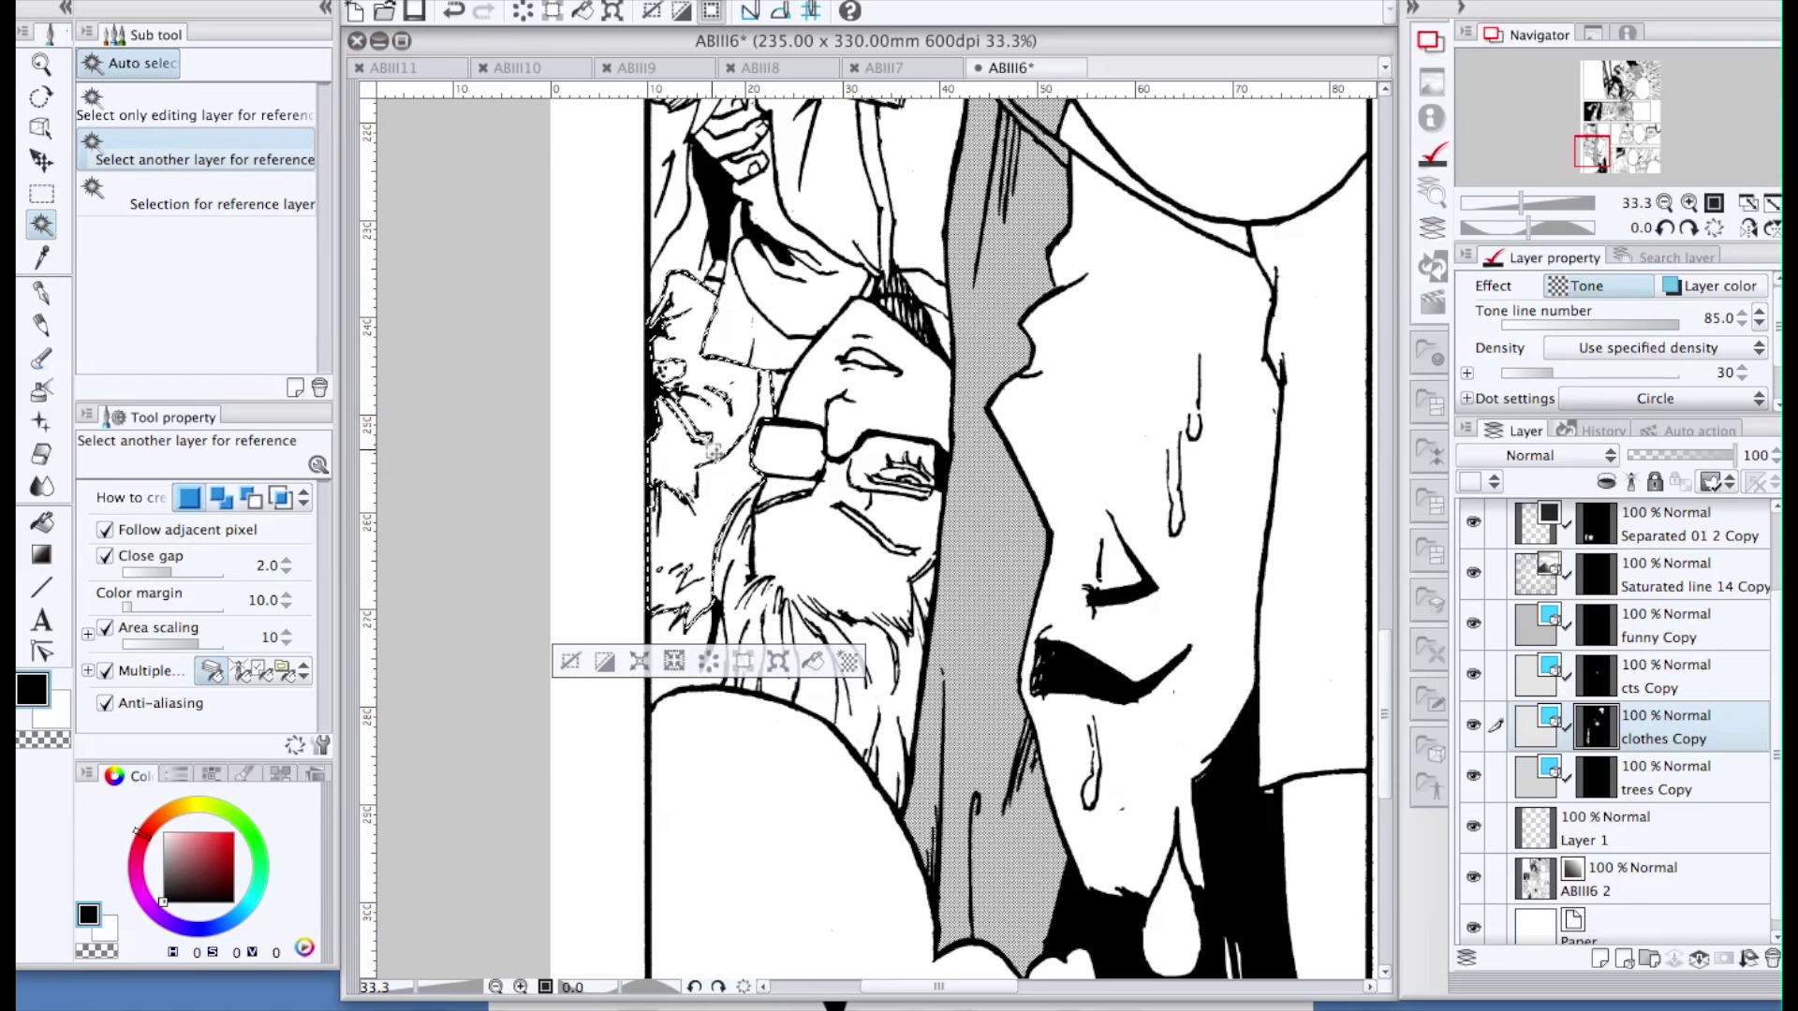
{"action": "key", "text": "super+d"}
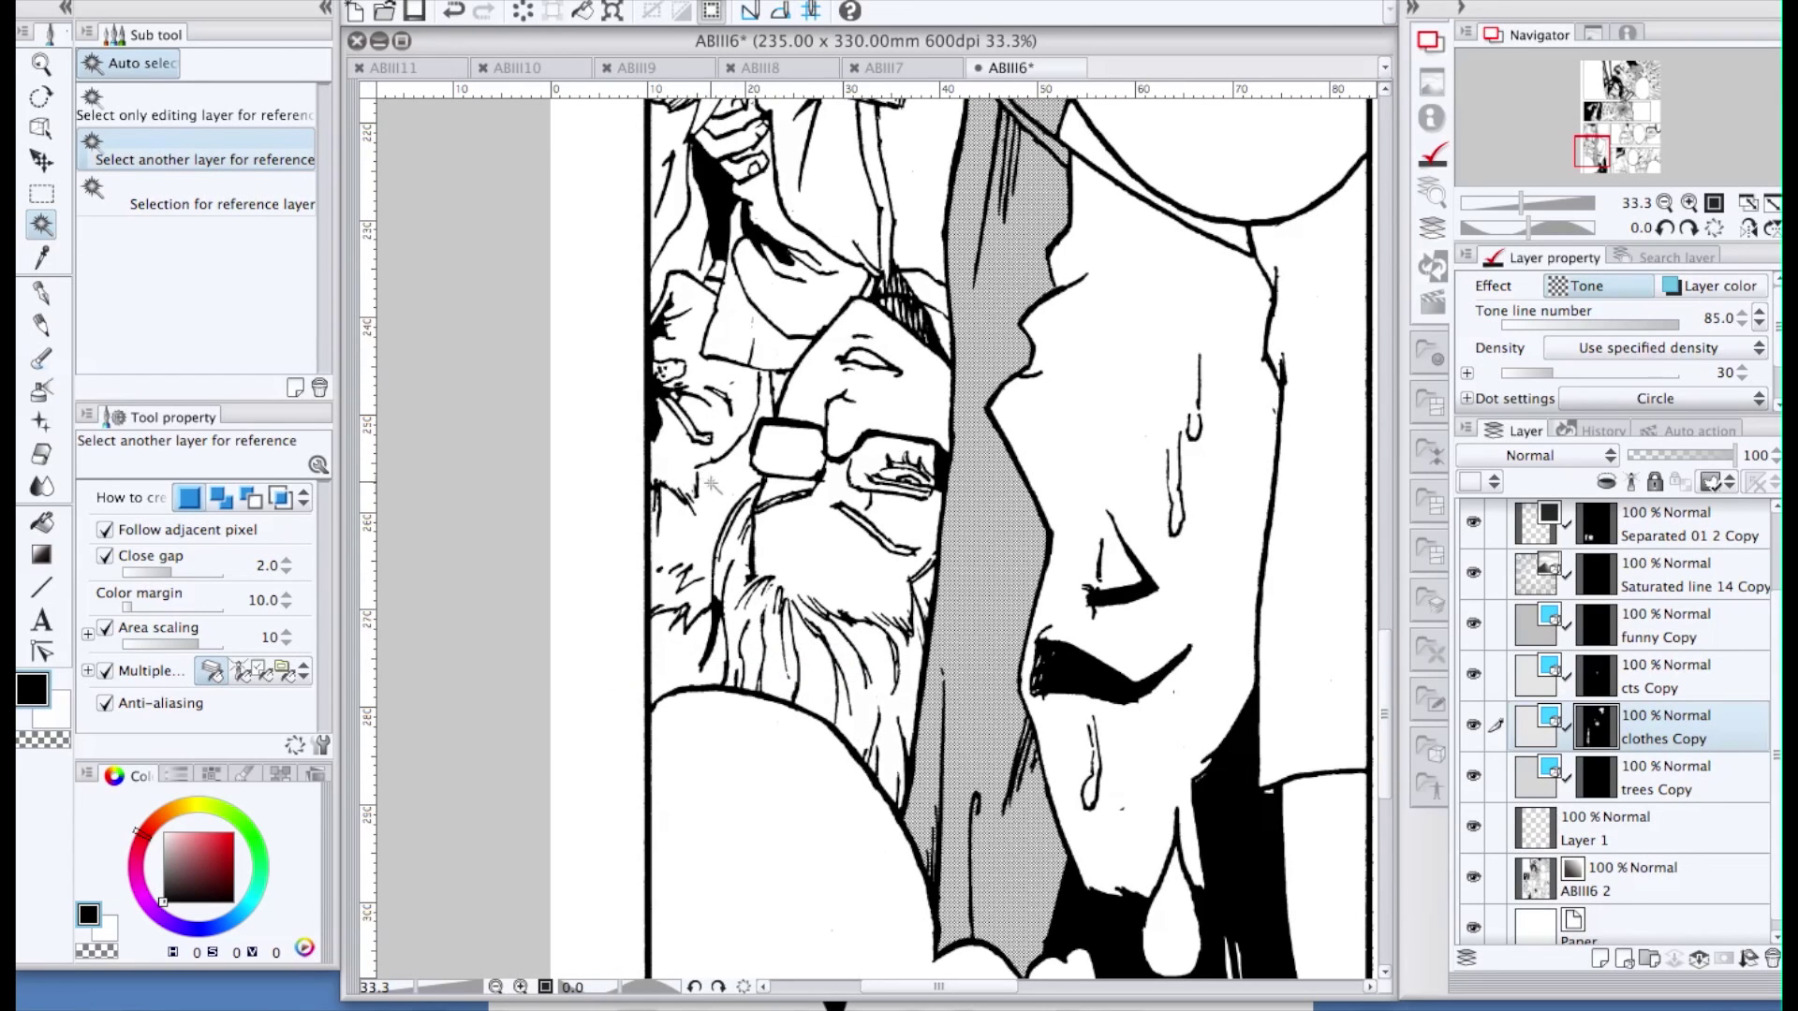
Try to close the far-left character's hairline gap with G-pen tone strokes and fill the expanded auto-selection of the area with tone
{"action": "key", "text": "p"}
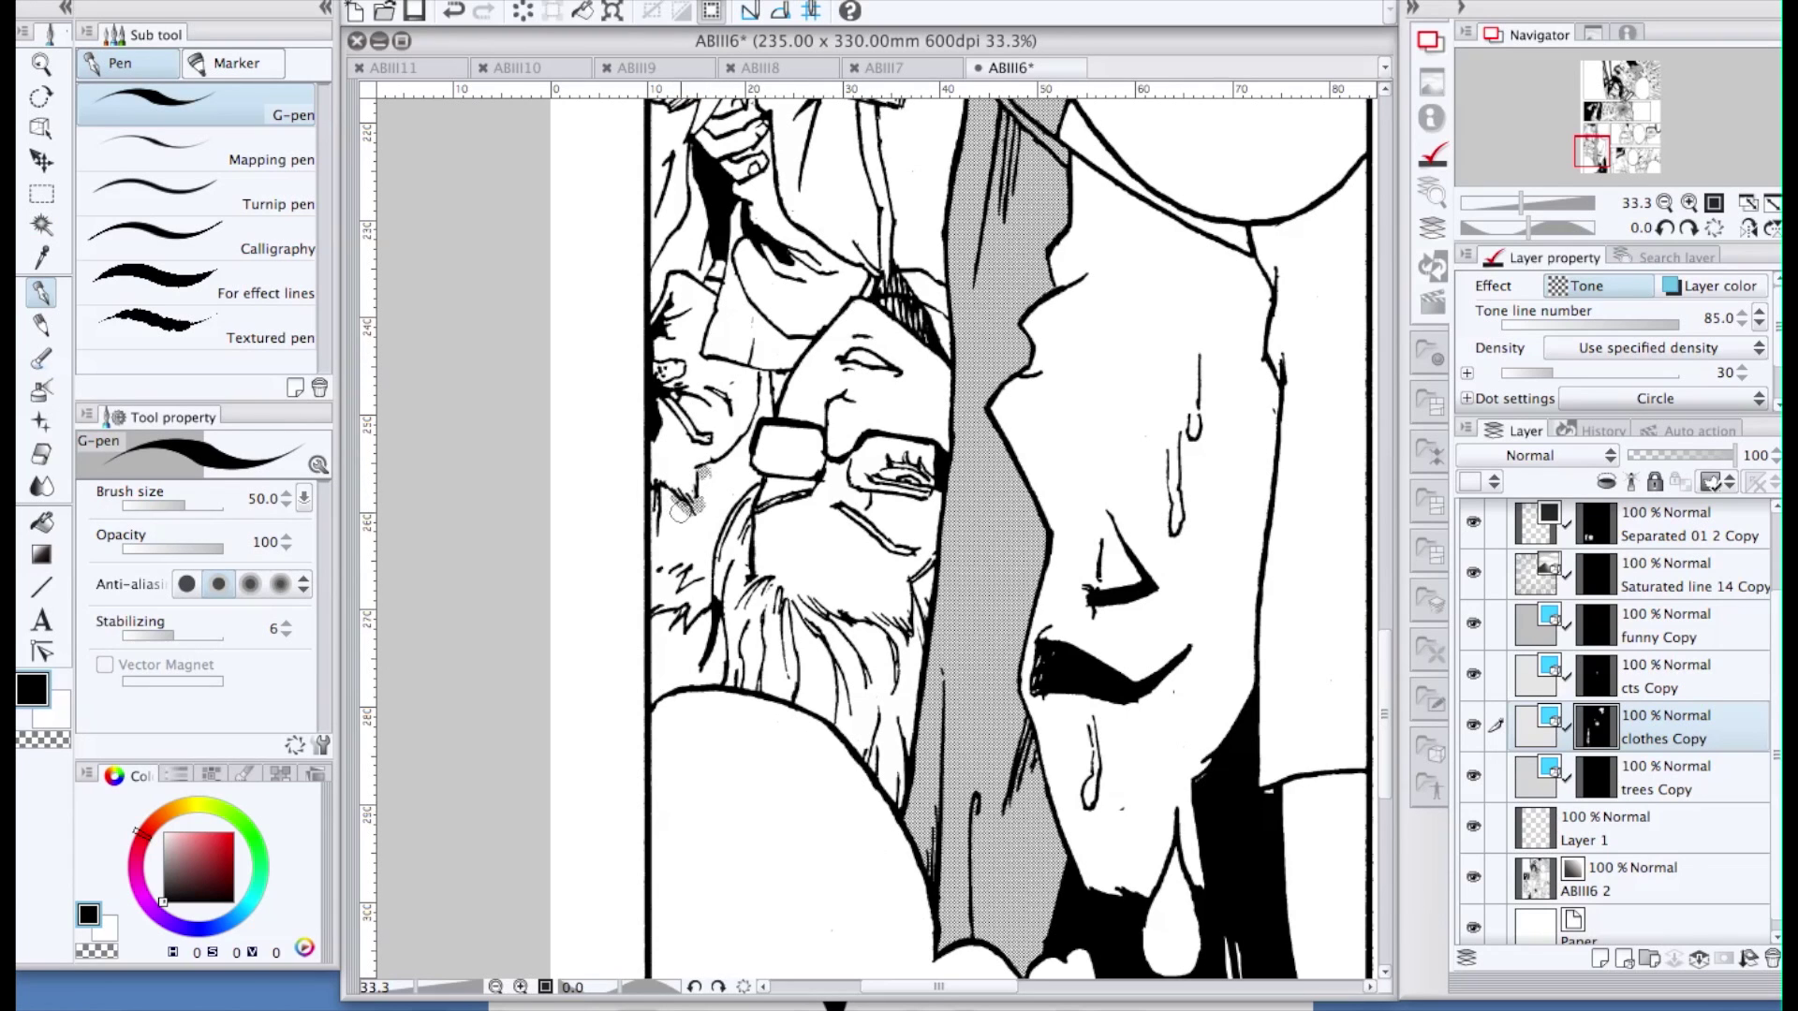
{"action": "key", "text": "w"}
{"action": "left_click", "coordinate": [704, 523]}
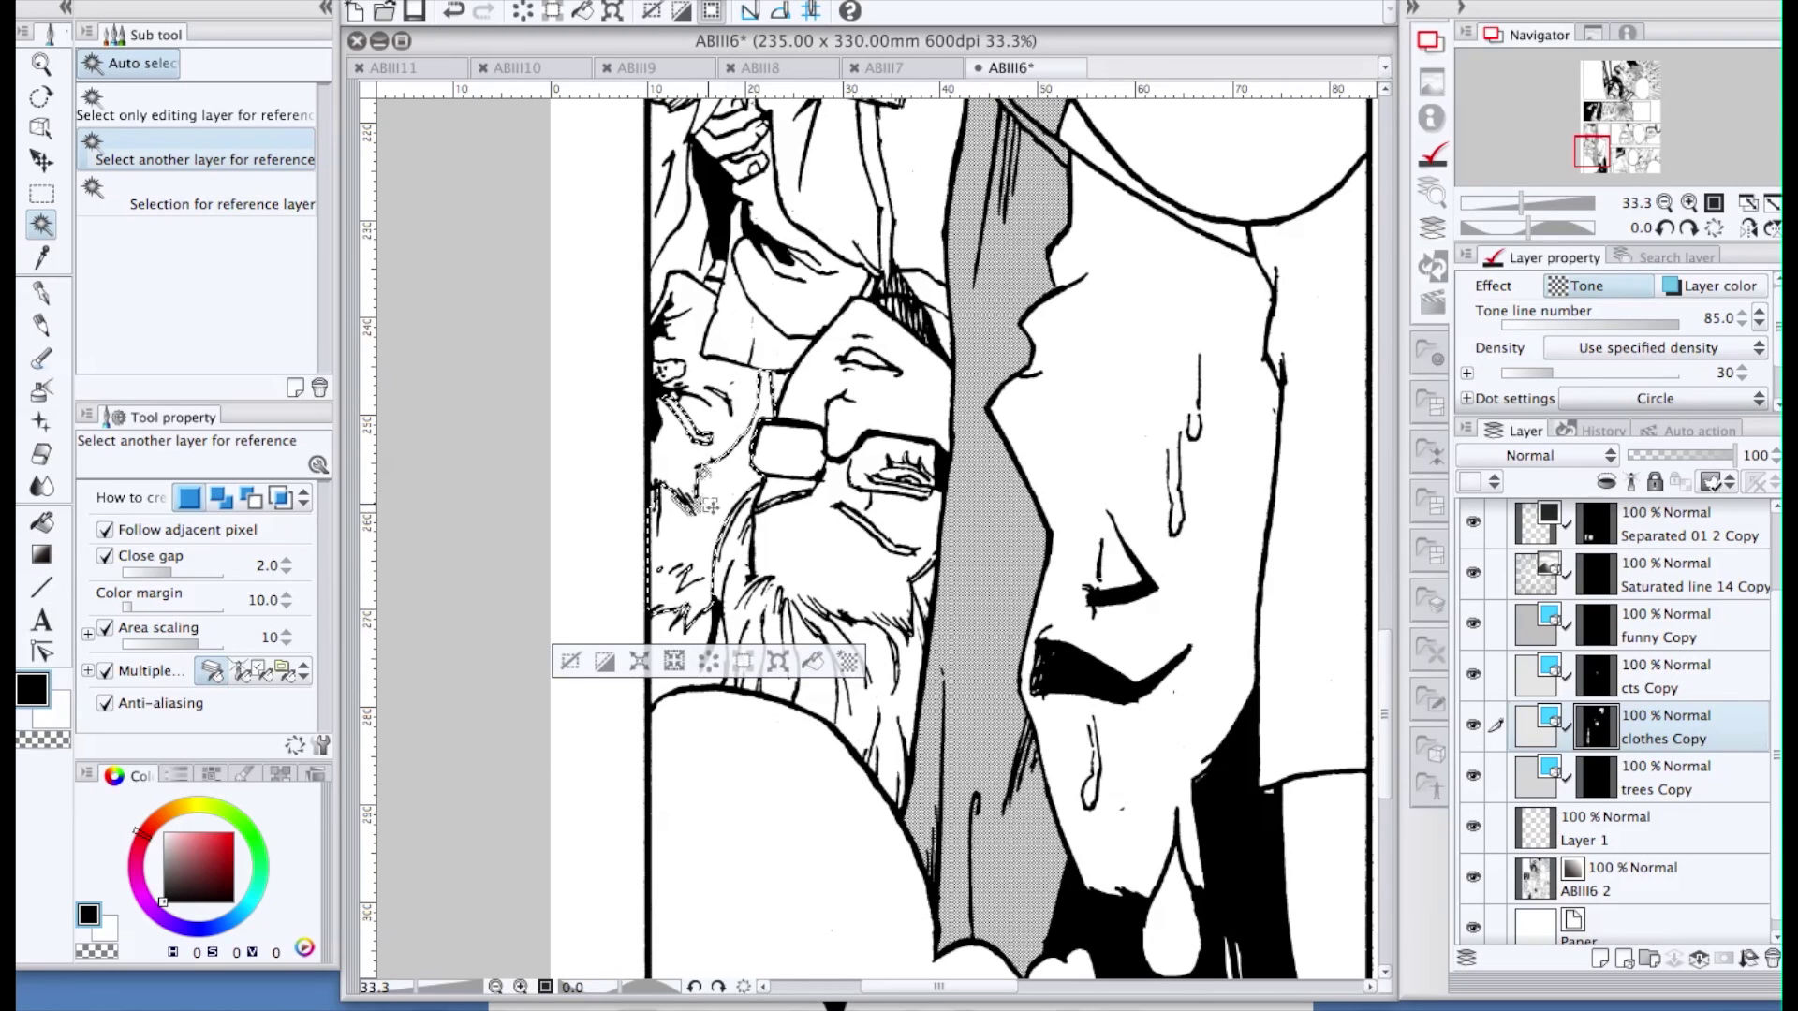
{"action": "left_click", "coordinate": [640, 662]}
{"action": "left_click", "coordinate": [1024, 459]}
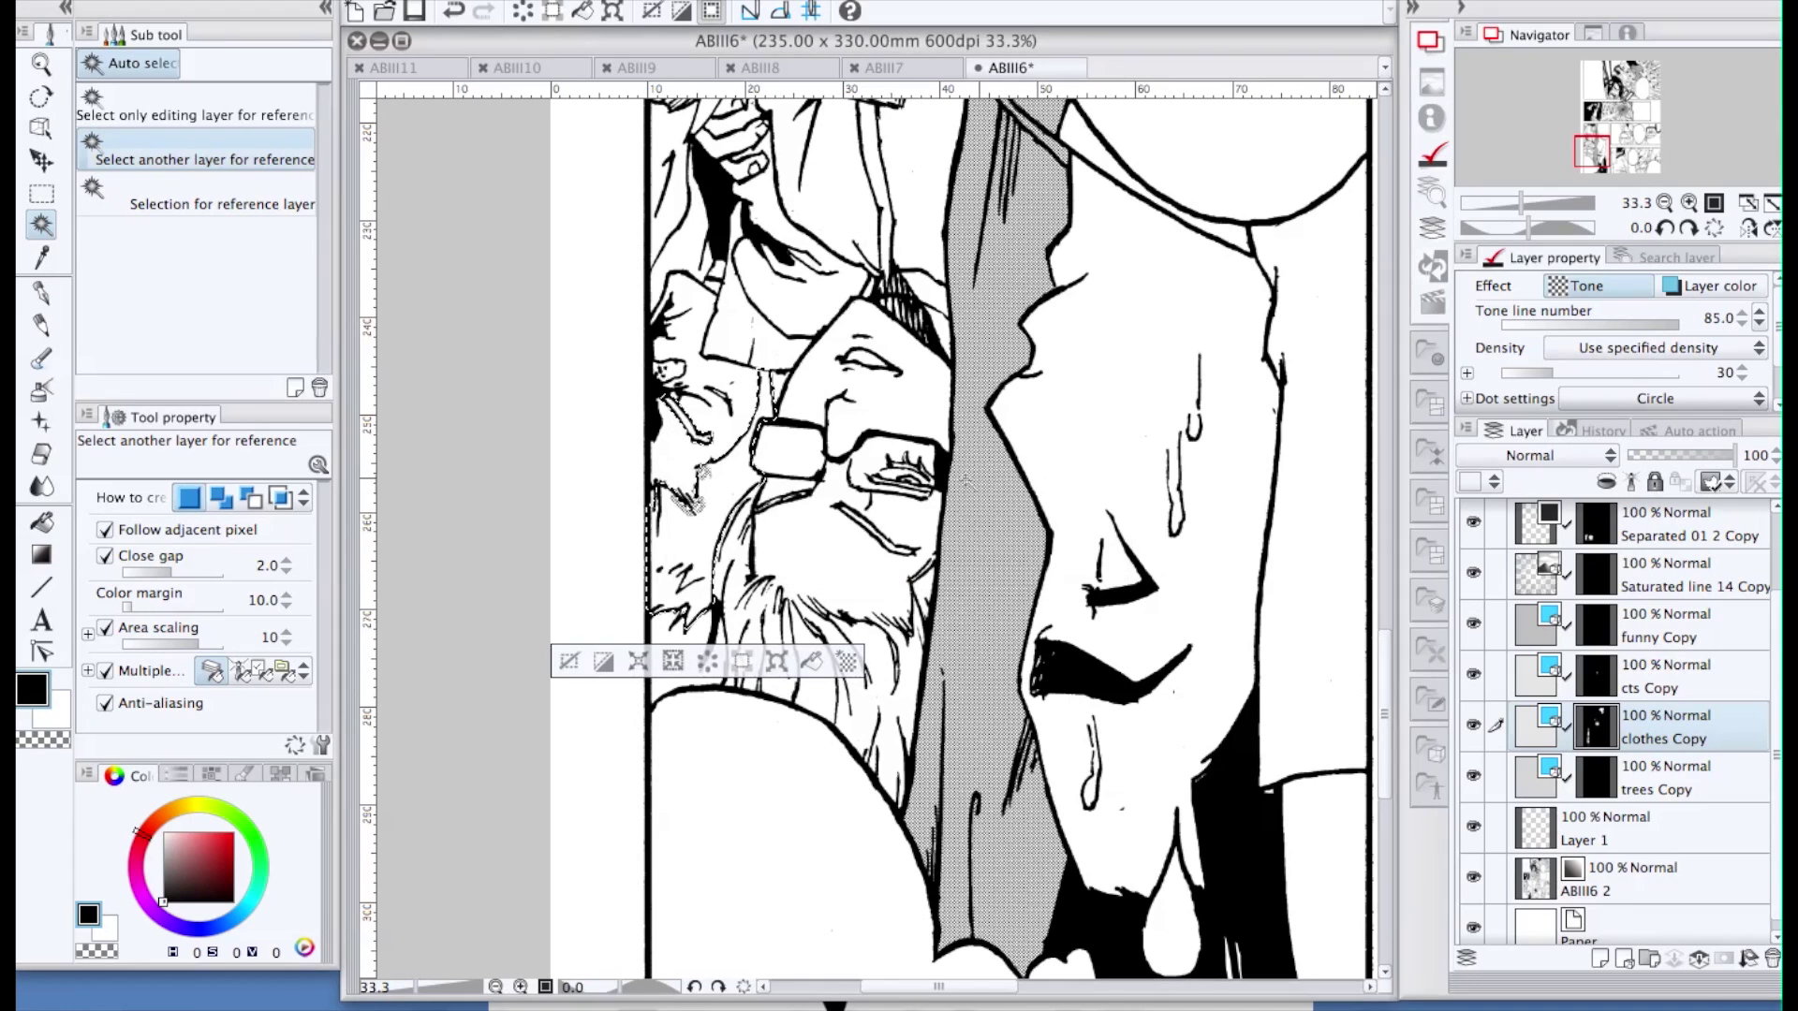
{"action": "left_click", "coordinate": [813, 661]}
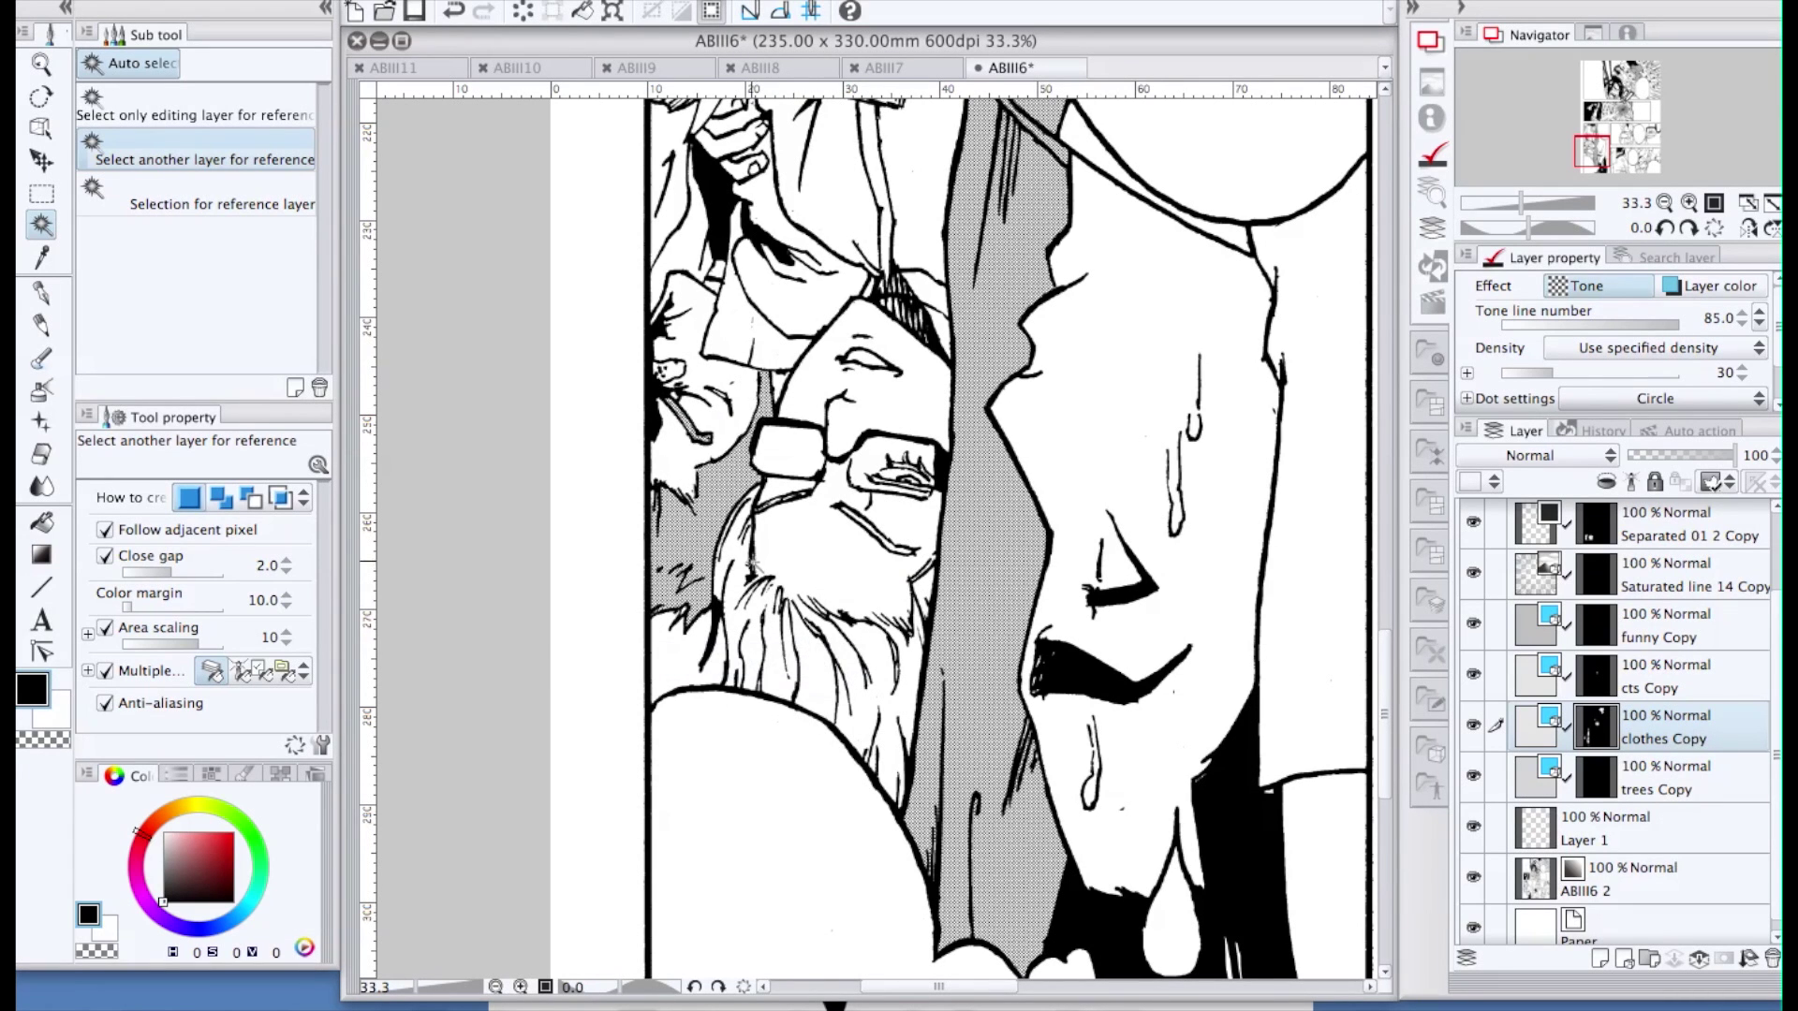
{"action": "key", "text": "ctrl+d"}
{"action": "left_click", "coordinate": [727, 495]}
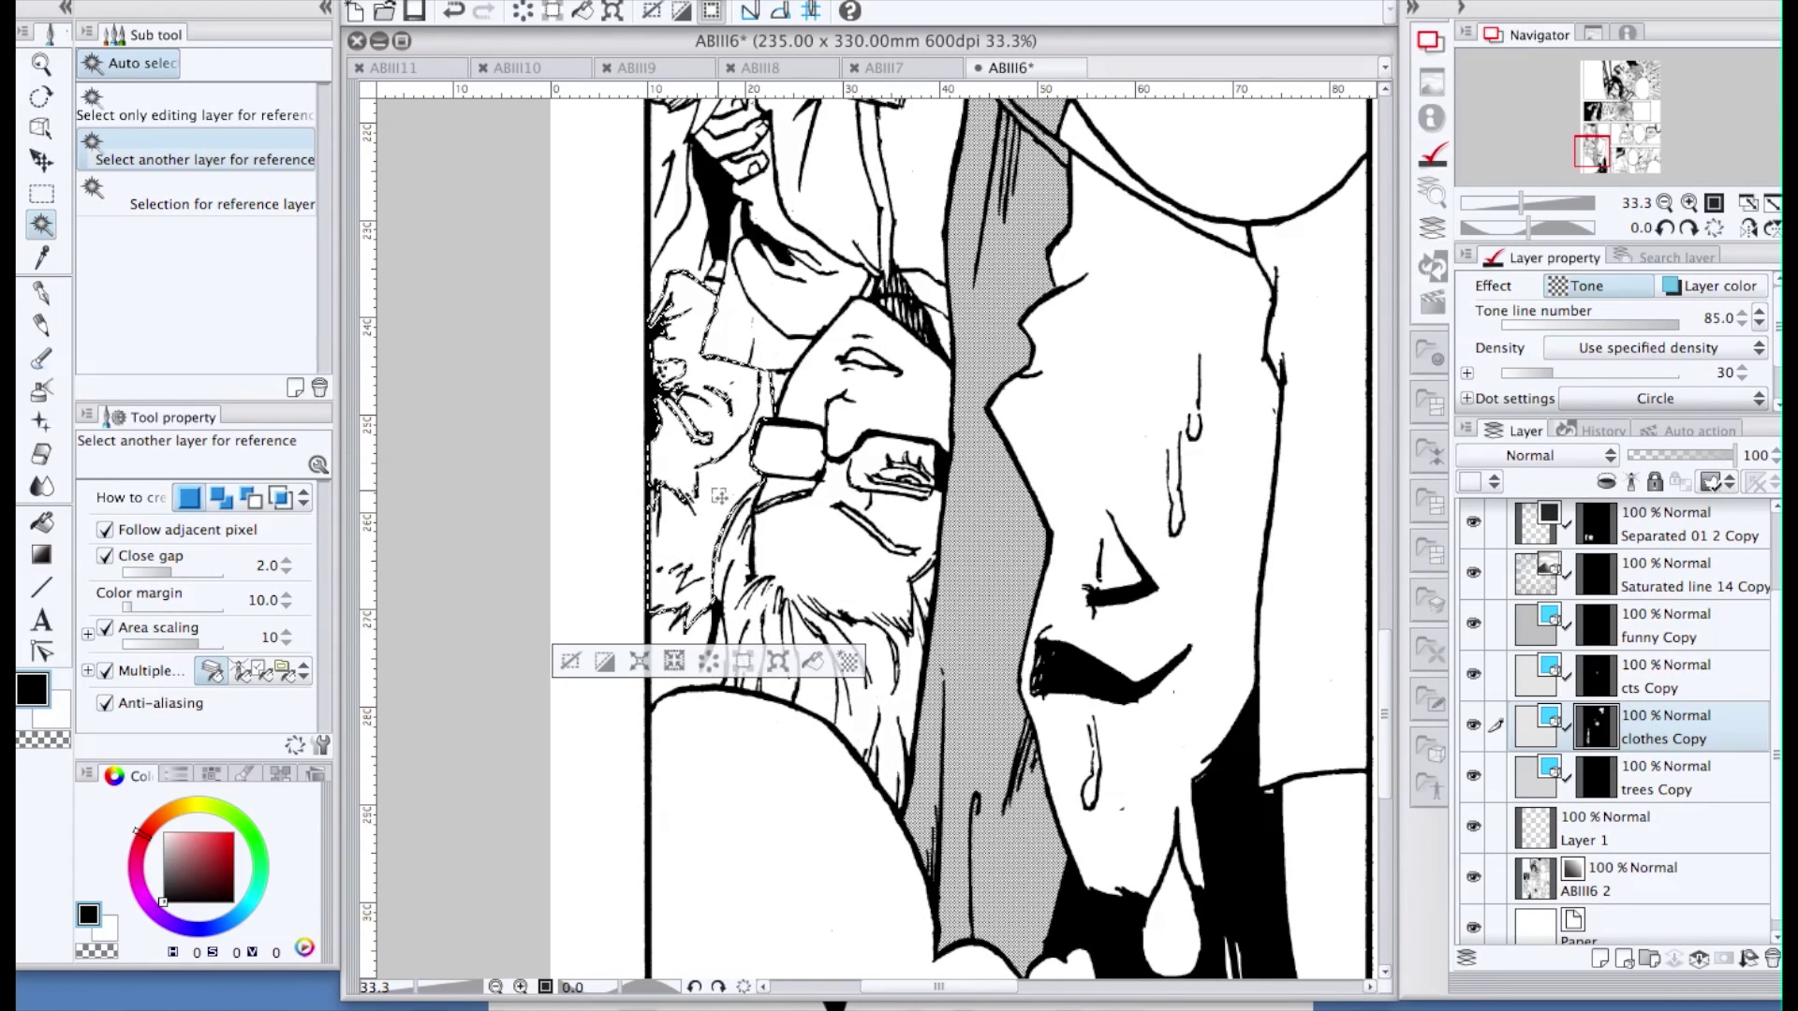
{"action": "key", "text": "ctrl+d"}
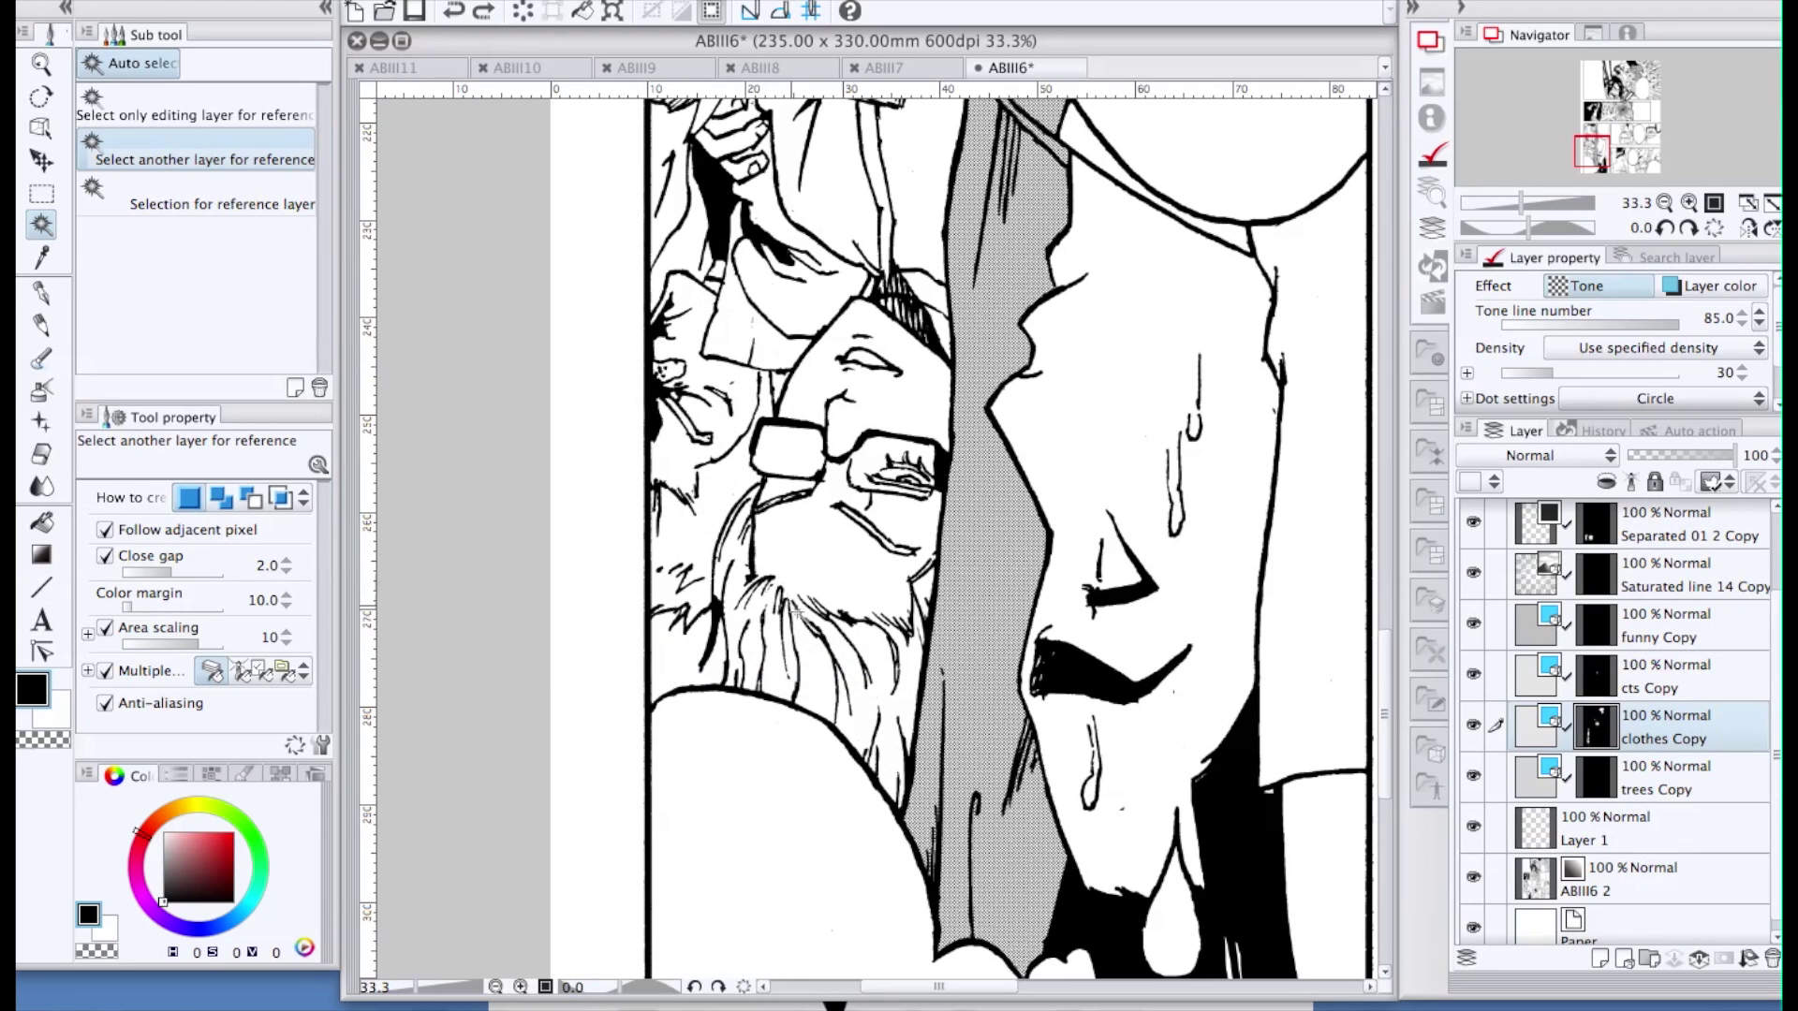
On the ABIII6 2 line-art layer, ink the missing hairline of the far-left character with the G-pen at size 50
{"action": "left_click", "coordinate": [1634, 887]}
{"action": "key", "text": "p"}
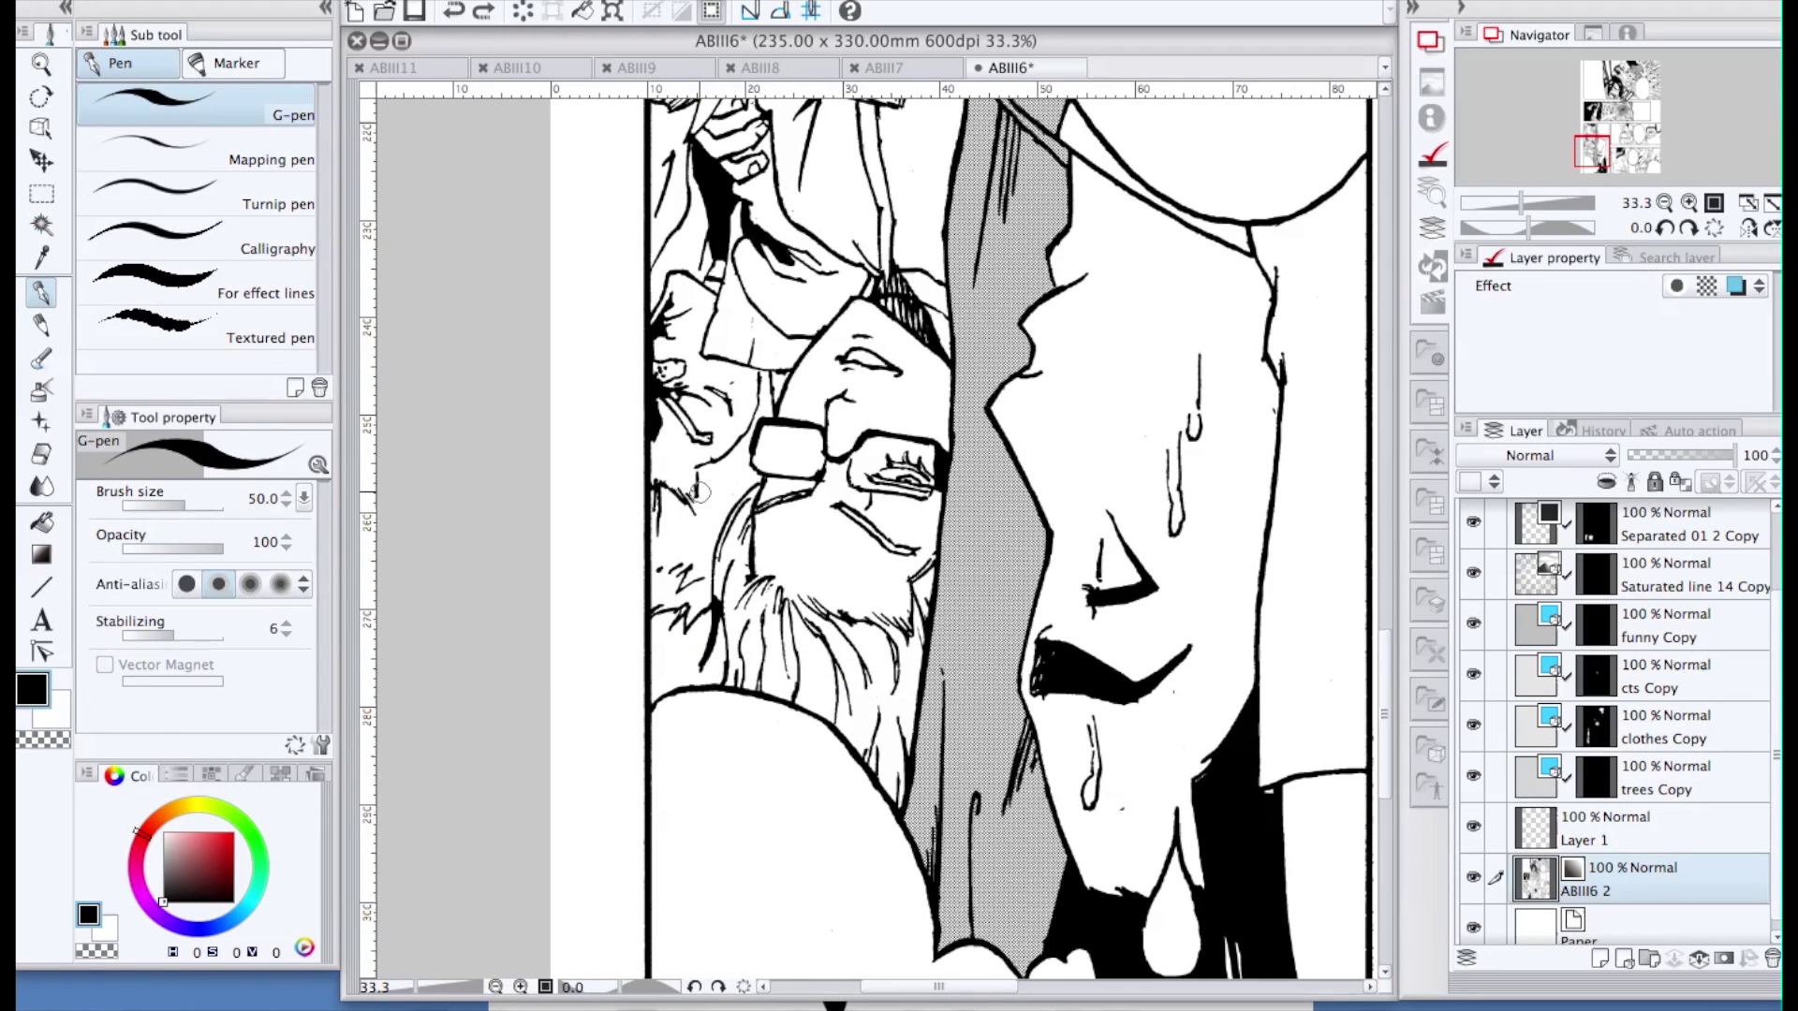
{"action": "scroll", "coordinate": [706, 511], "scroll_direction": "up", "scroll_amount": 2}
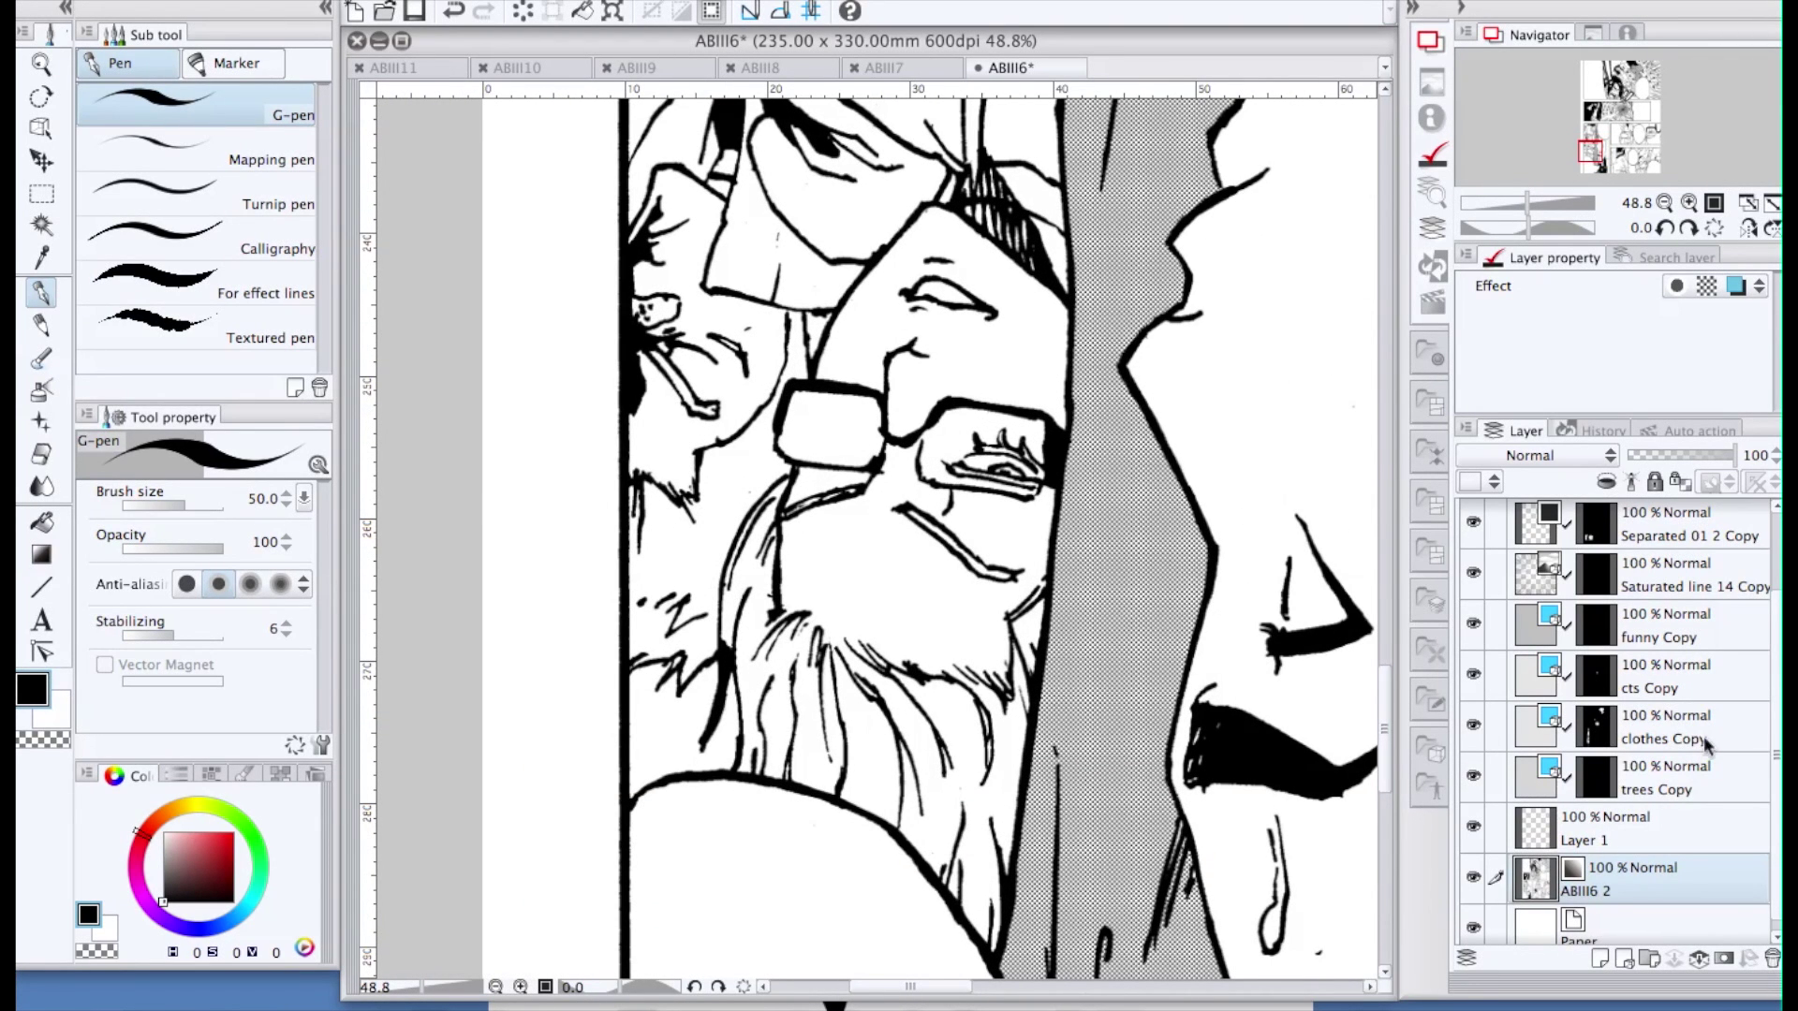
On the clothes Copy layer, auto-select the far-left character's hair and the clothing areas up to the hand below the book
{"action": "left_click", "coordinate": [1589, 733]}
{"action": "key", "text": "w"}
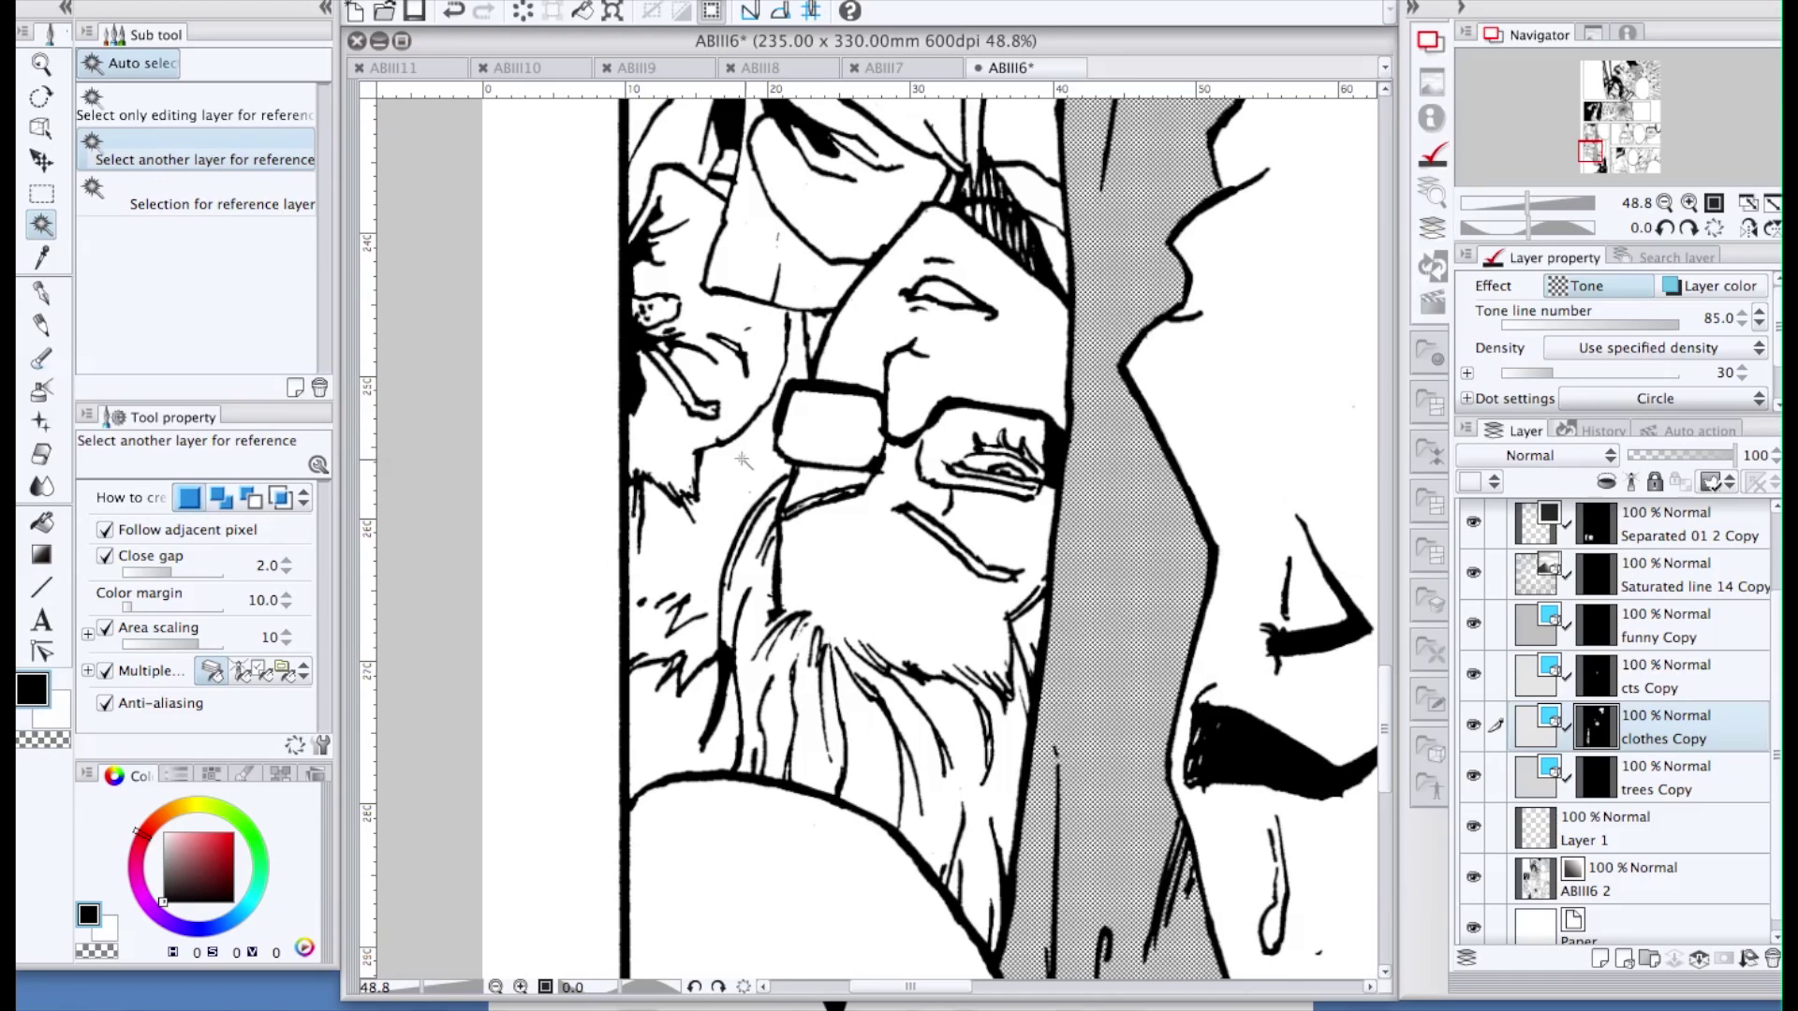
{"action": "left_click", "coordinate": [725, 490]}
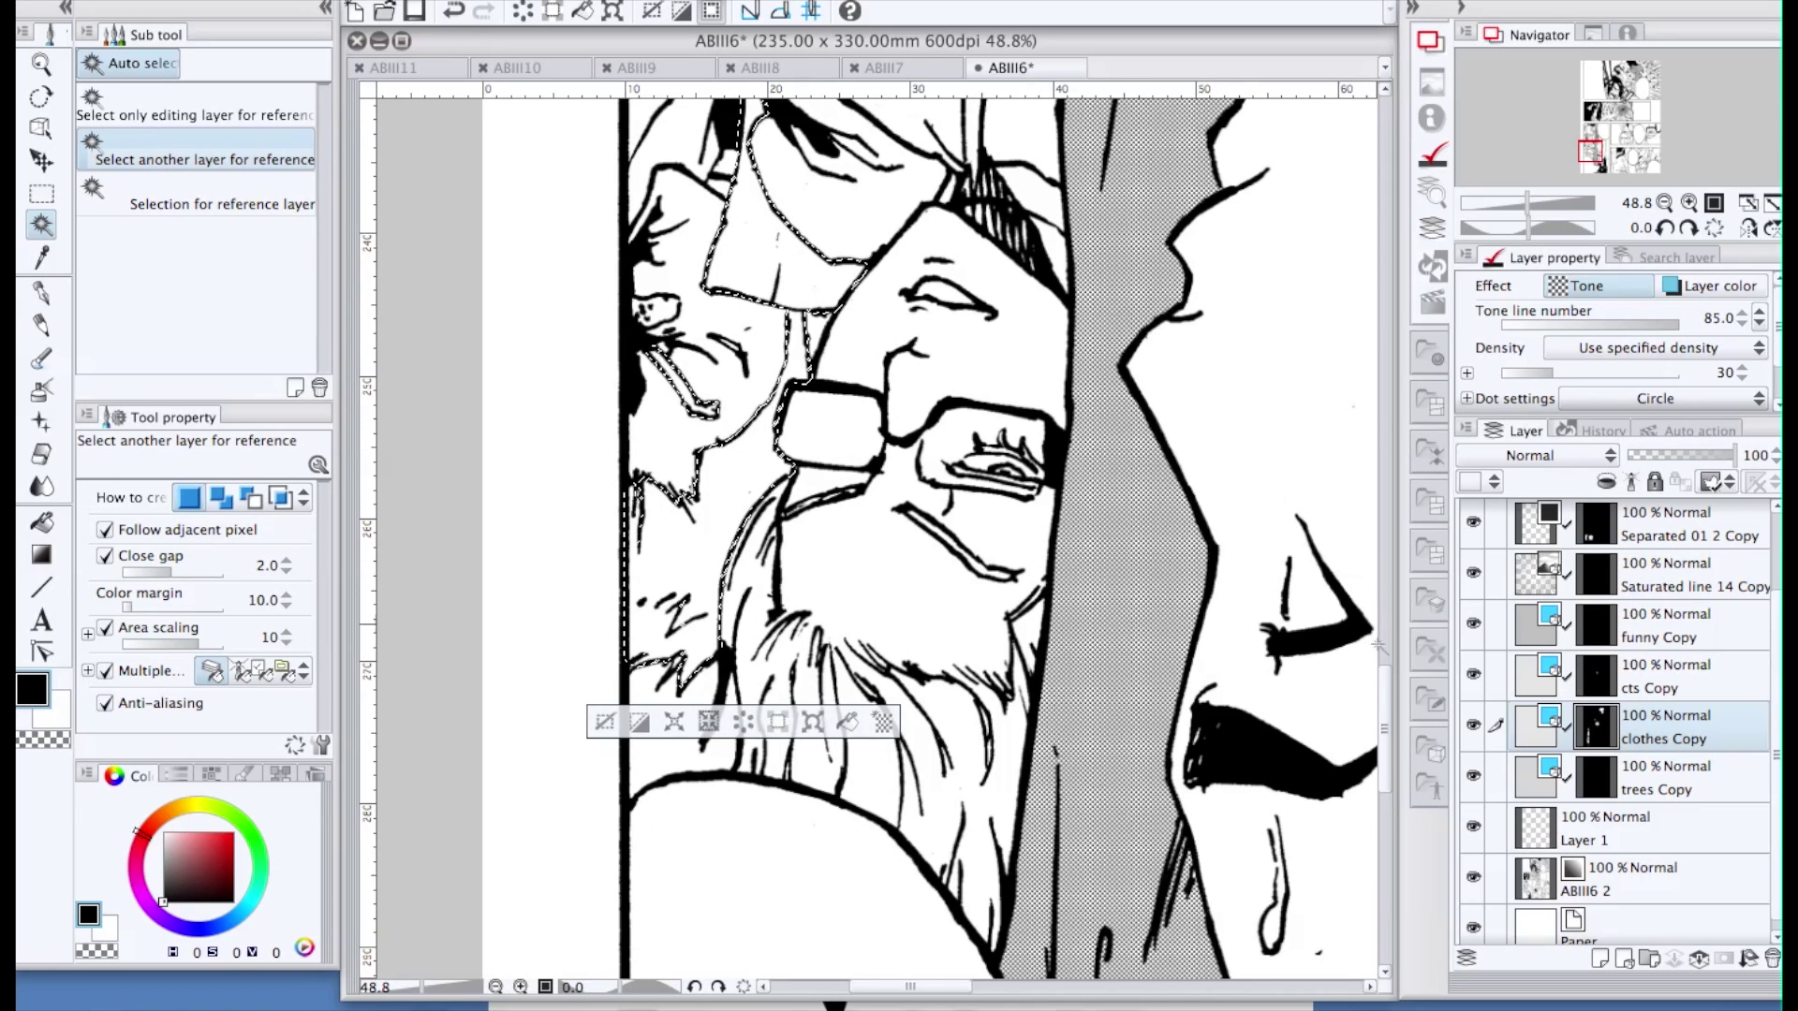
{"action": "scroll", "coordinate": [754, 265], "scroll_direction": "up", "scroll_amount": 5}
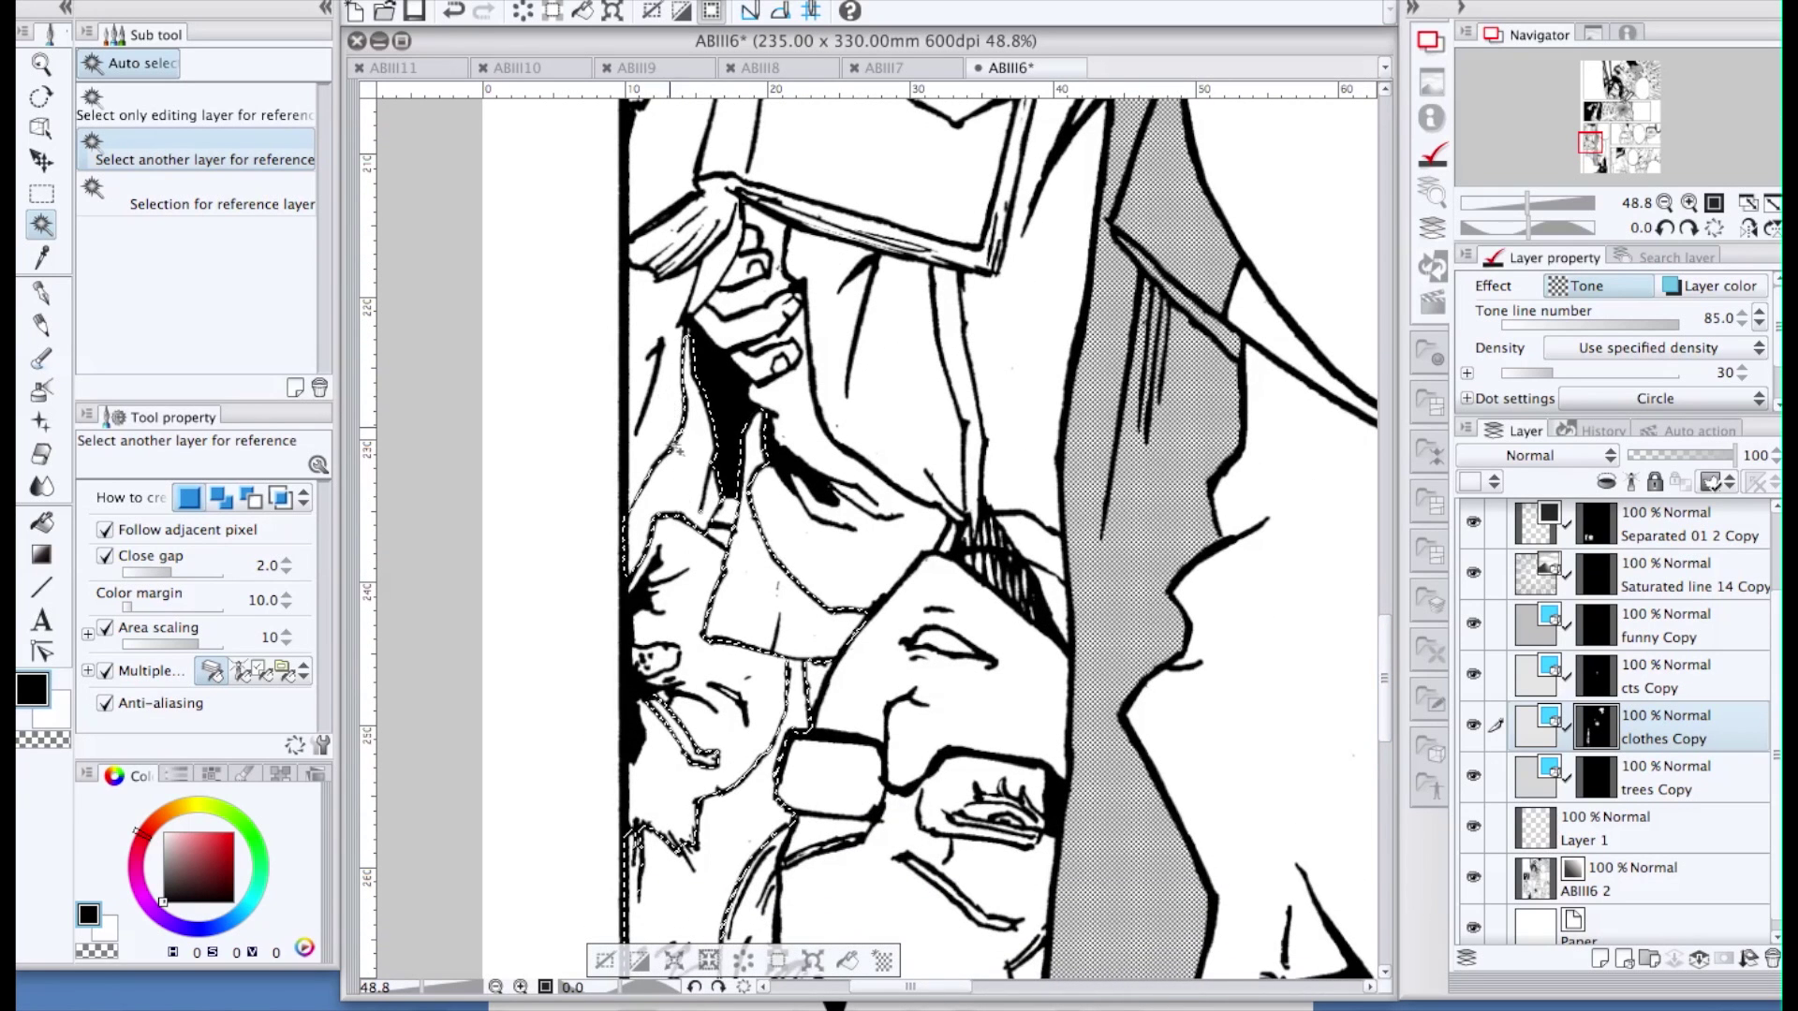
{"action": "left_click", "coordinate": [899, 449]}
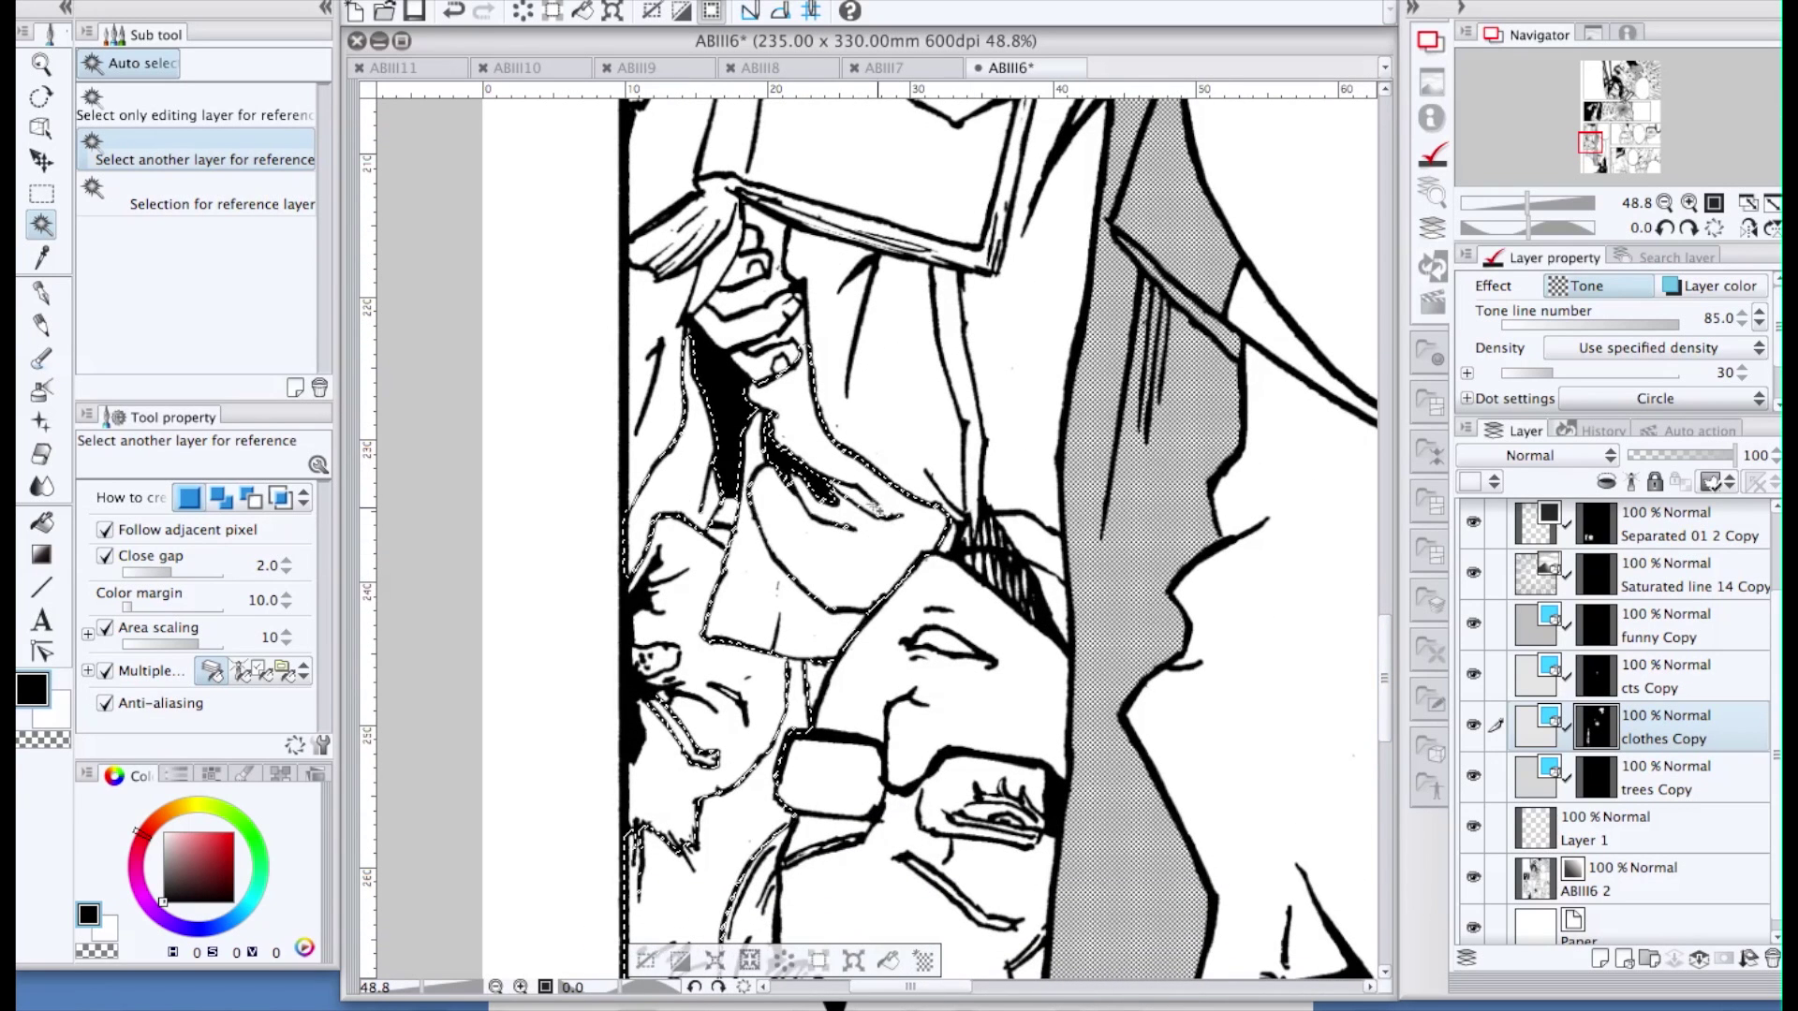
{"action": "left_click", "coordinate": [764, 245]}
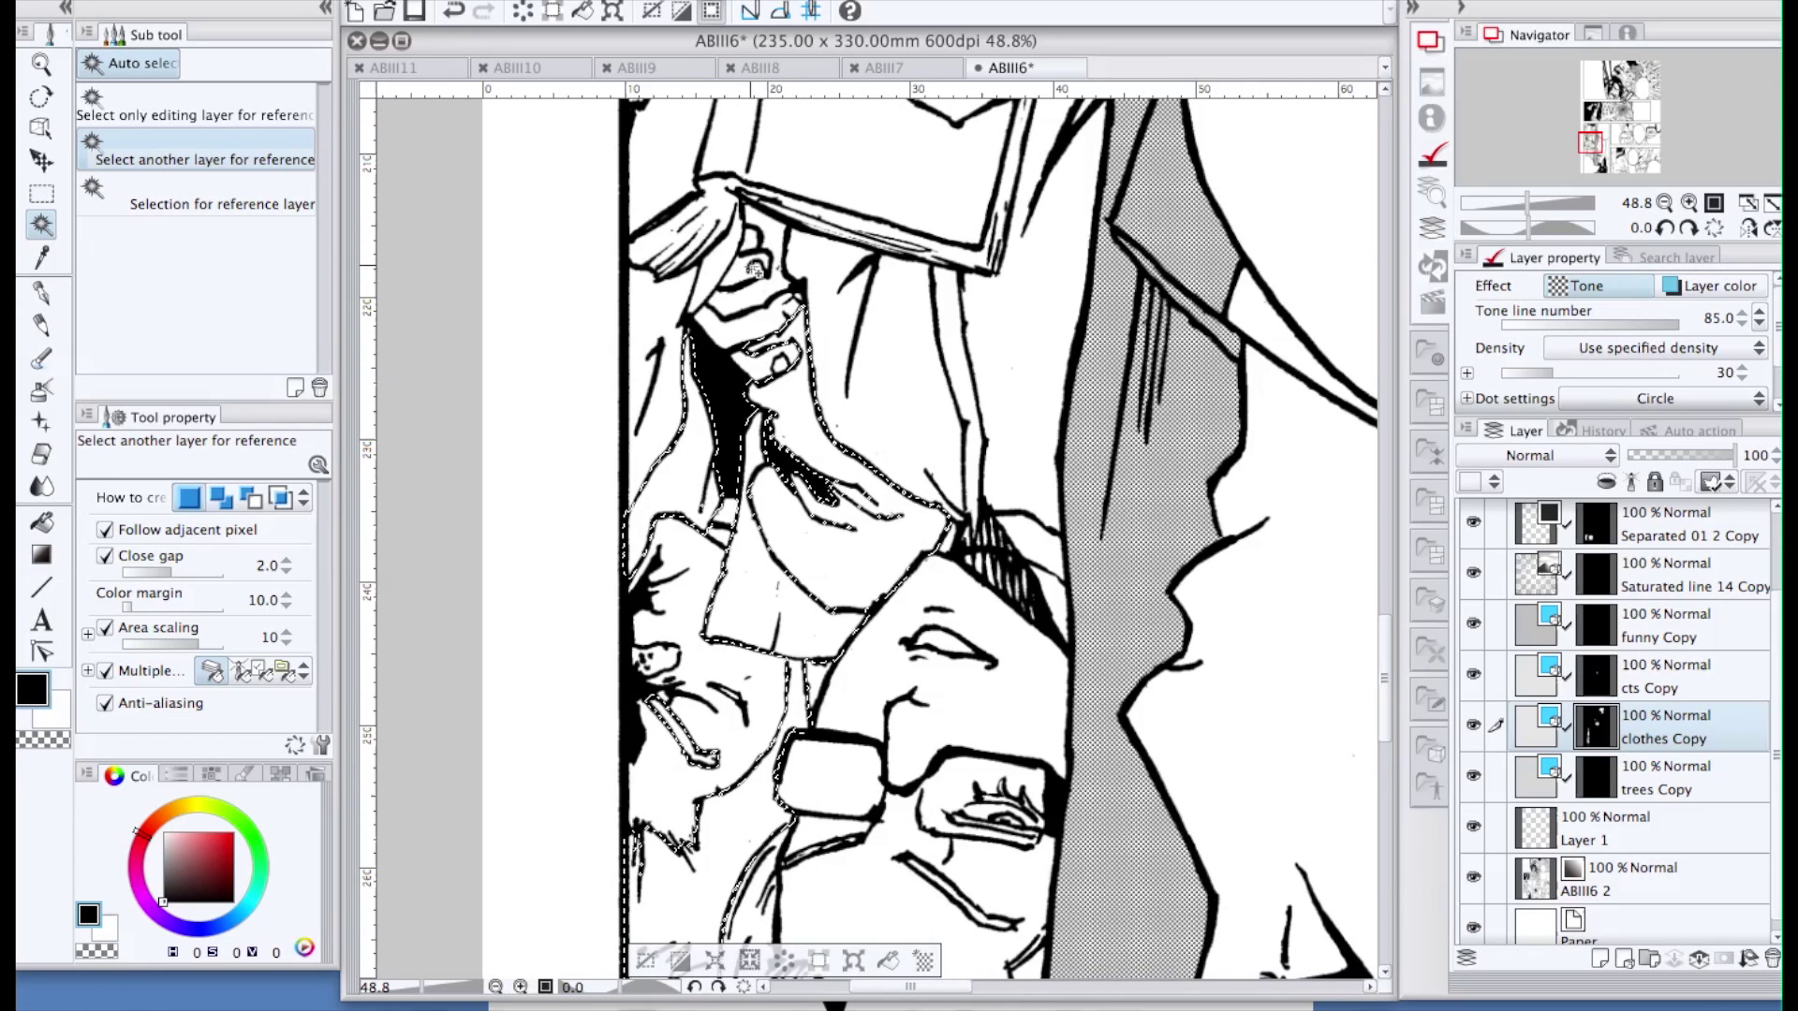
{"action": "left_click", "coordinate": [667, 341]}
Expand the hair and clothing selection by 2 px, fill it with tone and deselect
{"action": "left_click", "coordinate": [715, 960]}
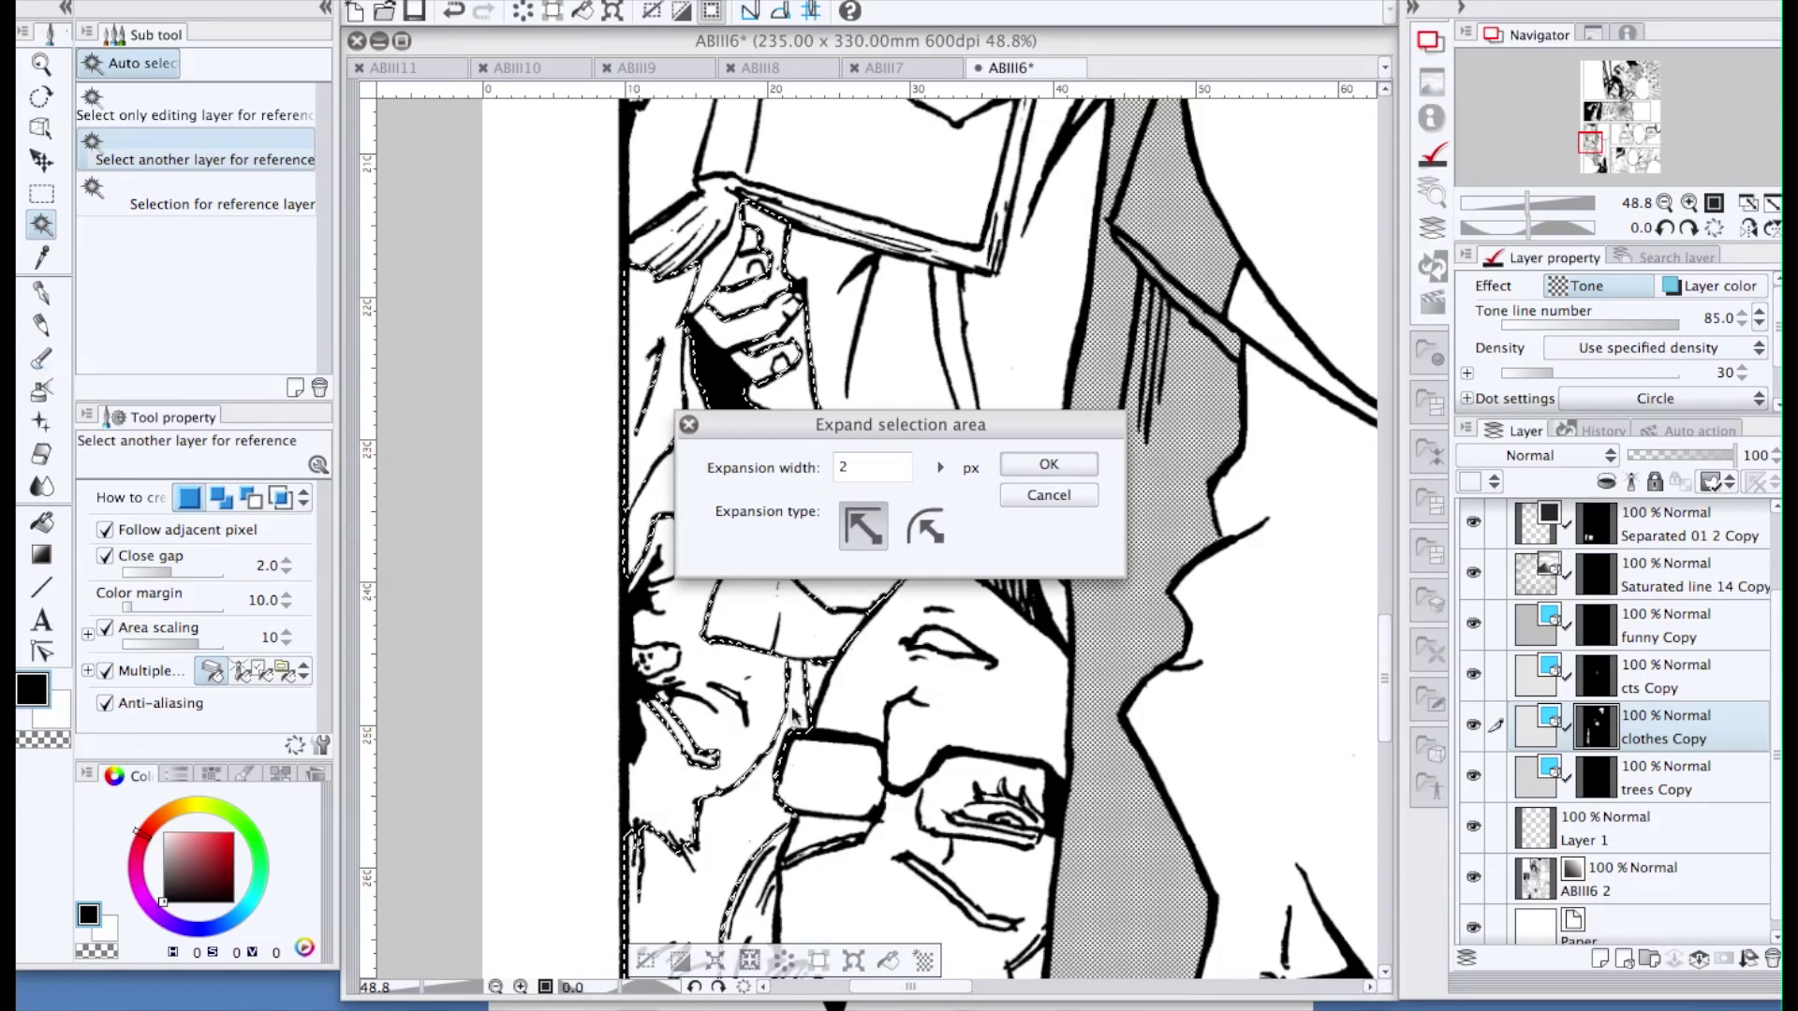
{"action": "left_click", "coordinate": [1032, 464]}
{"action": "left_click", "coordinate": [889, 959]}
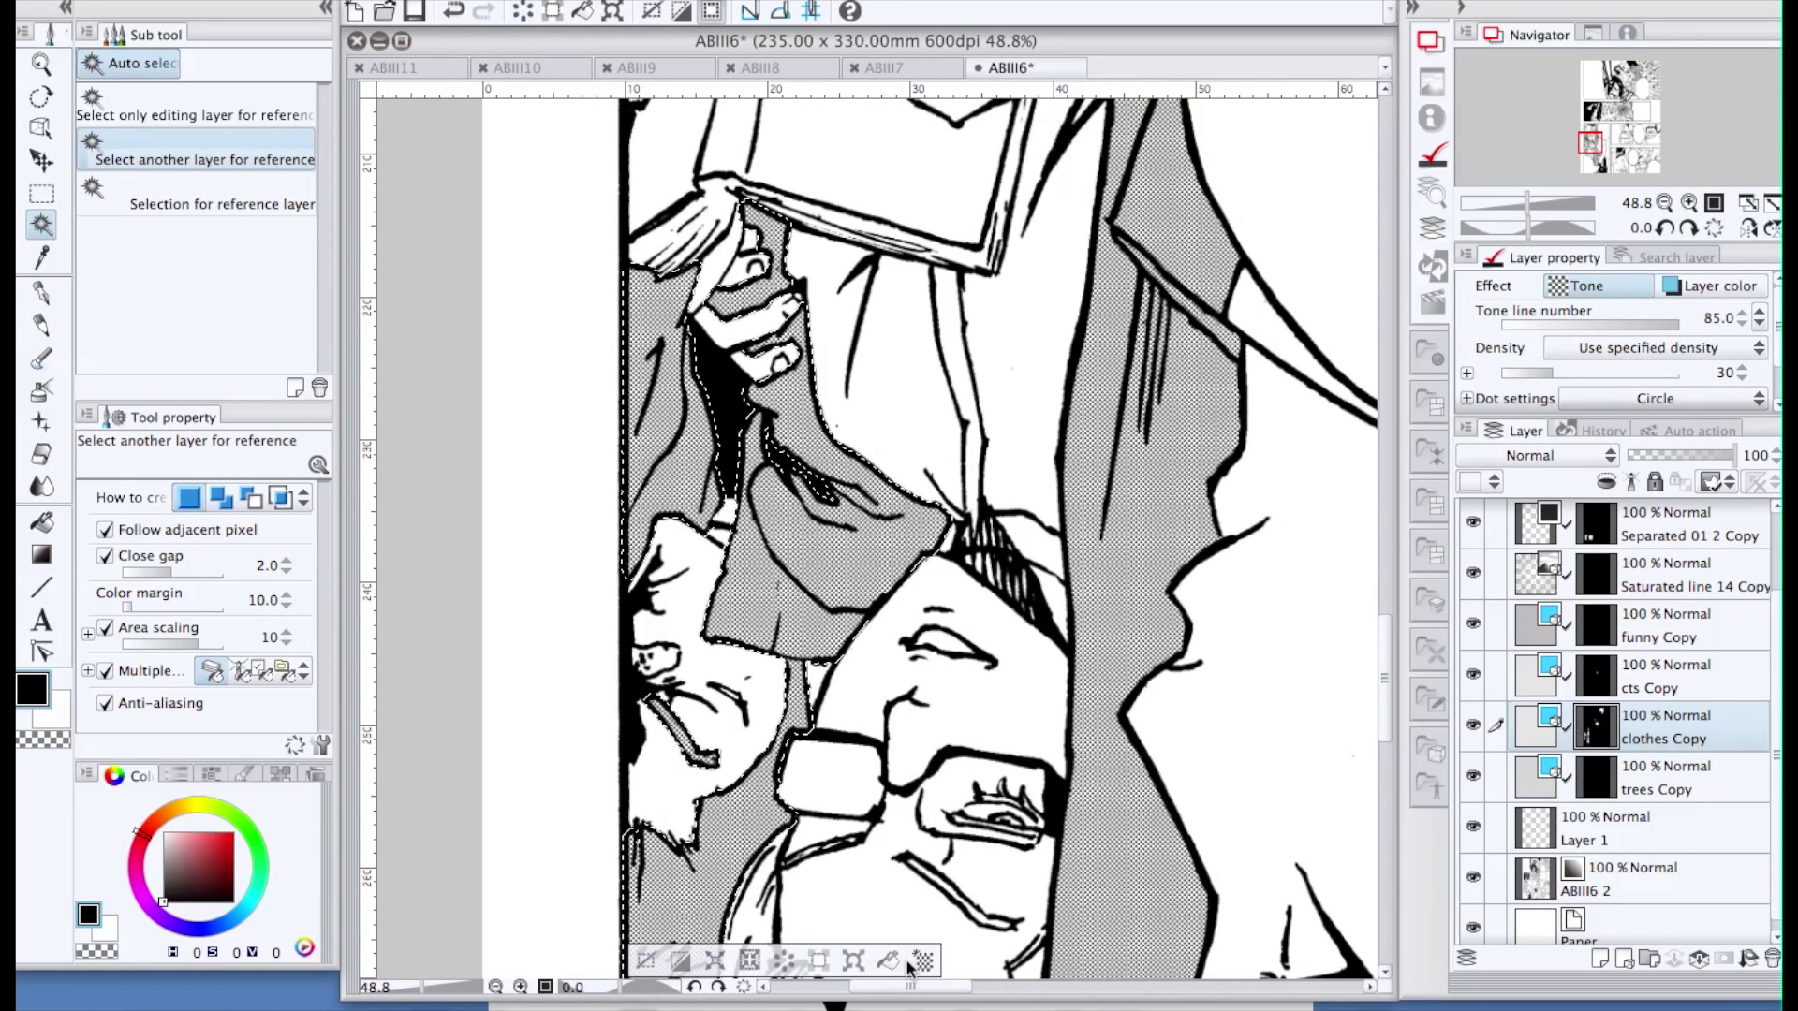
{"action": "key", "text": "super+d"}
In the panel with the bandaged character, close the gaps along the spiky hair's edge with G-pen tone strokes at size 50
{"action": "scroll", "coordinate": [934, 854], "scroll_direction": "down", "scroll_amount": 3}
{"action": "scroll", "coordinate": [1064, 822], "scroll_direction": "down", "scroll_amount": 2}
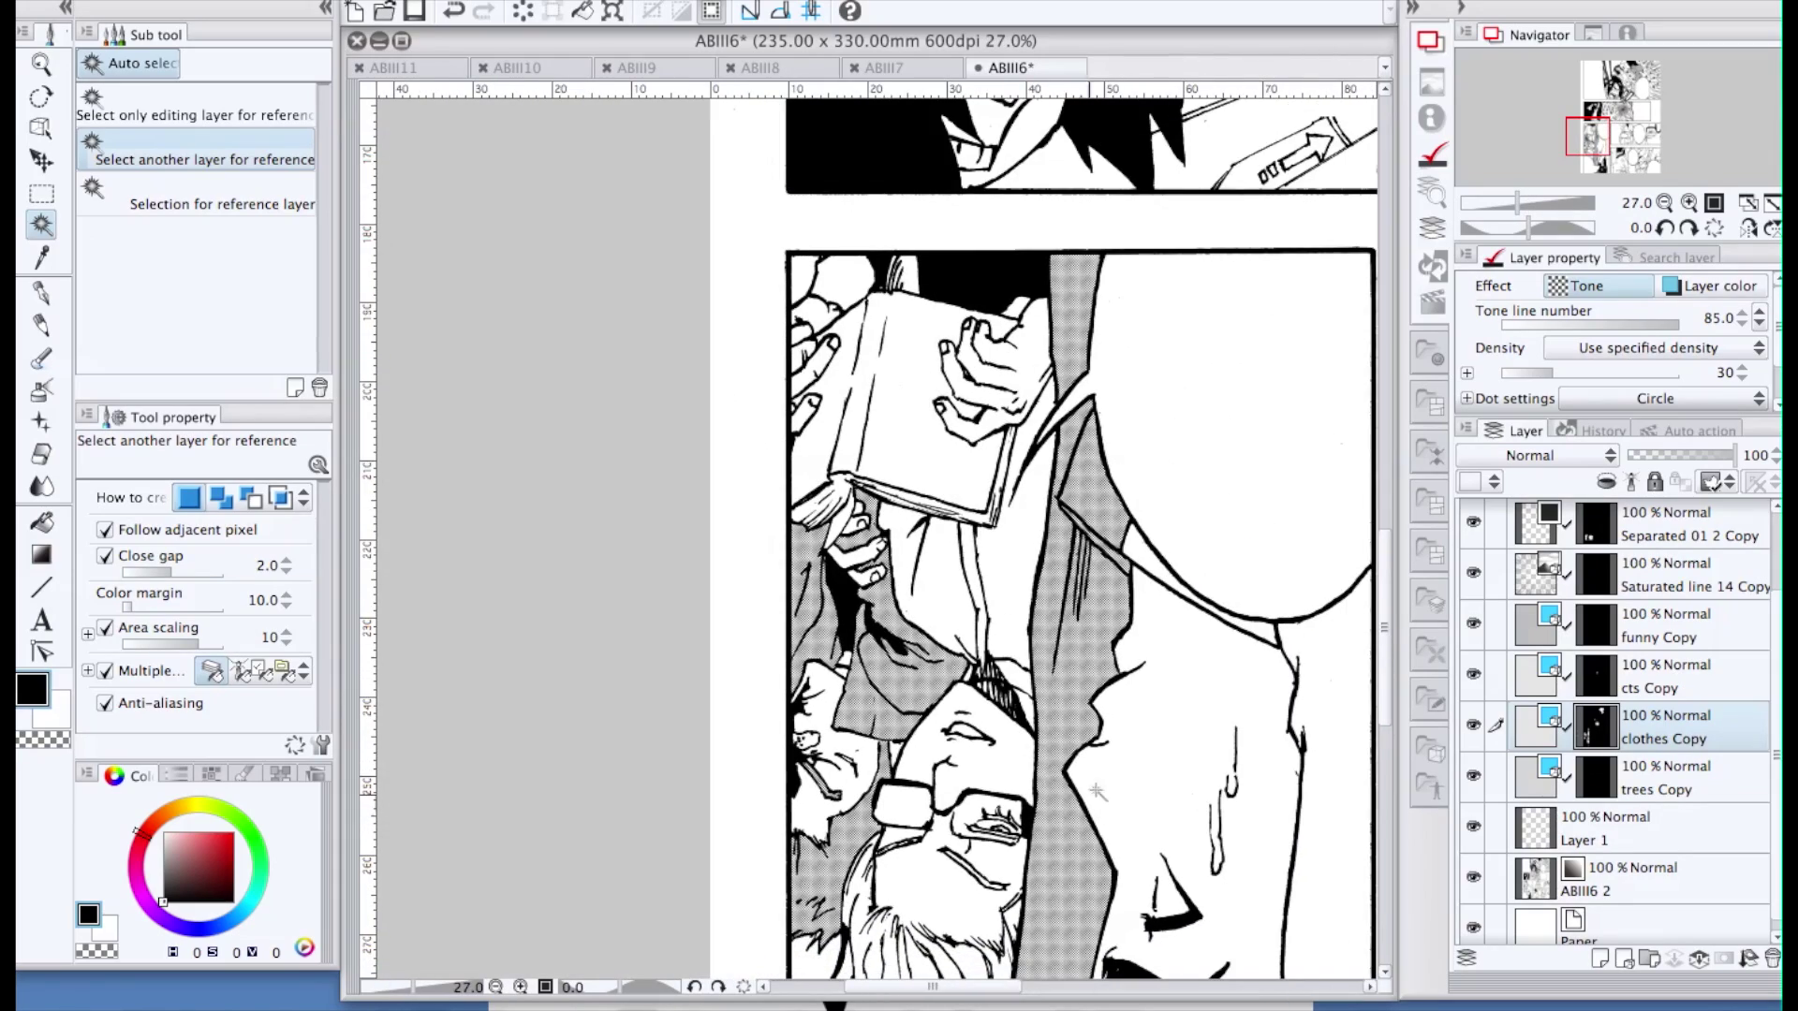
{"action": "left_click_drag", "start_coordinate": [1384, 655], "coordinate": [1386, 703]}
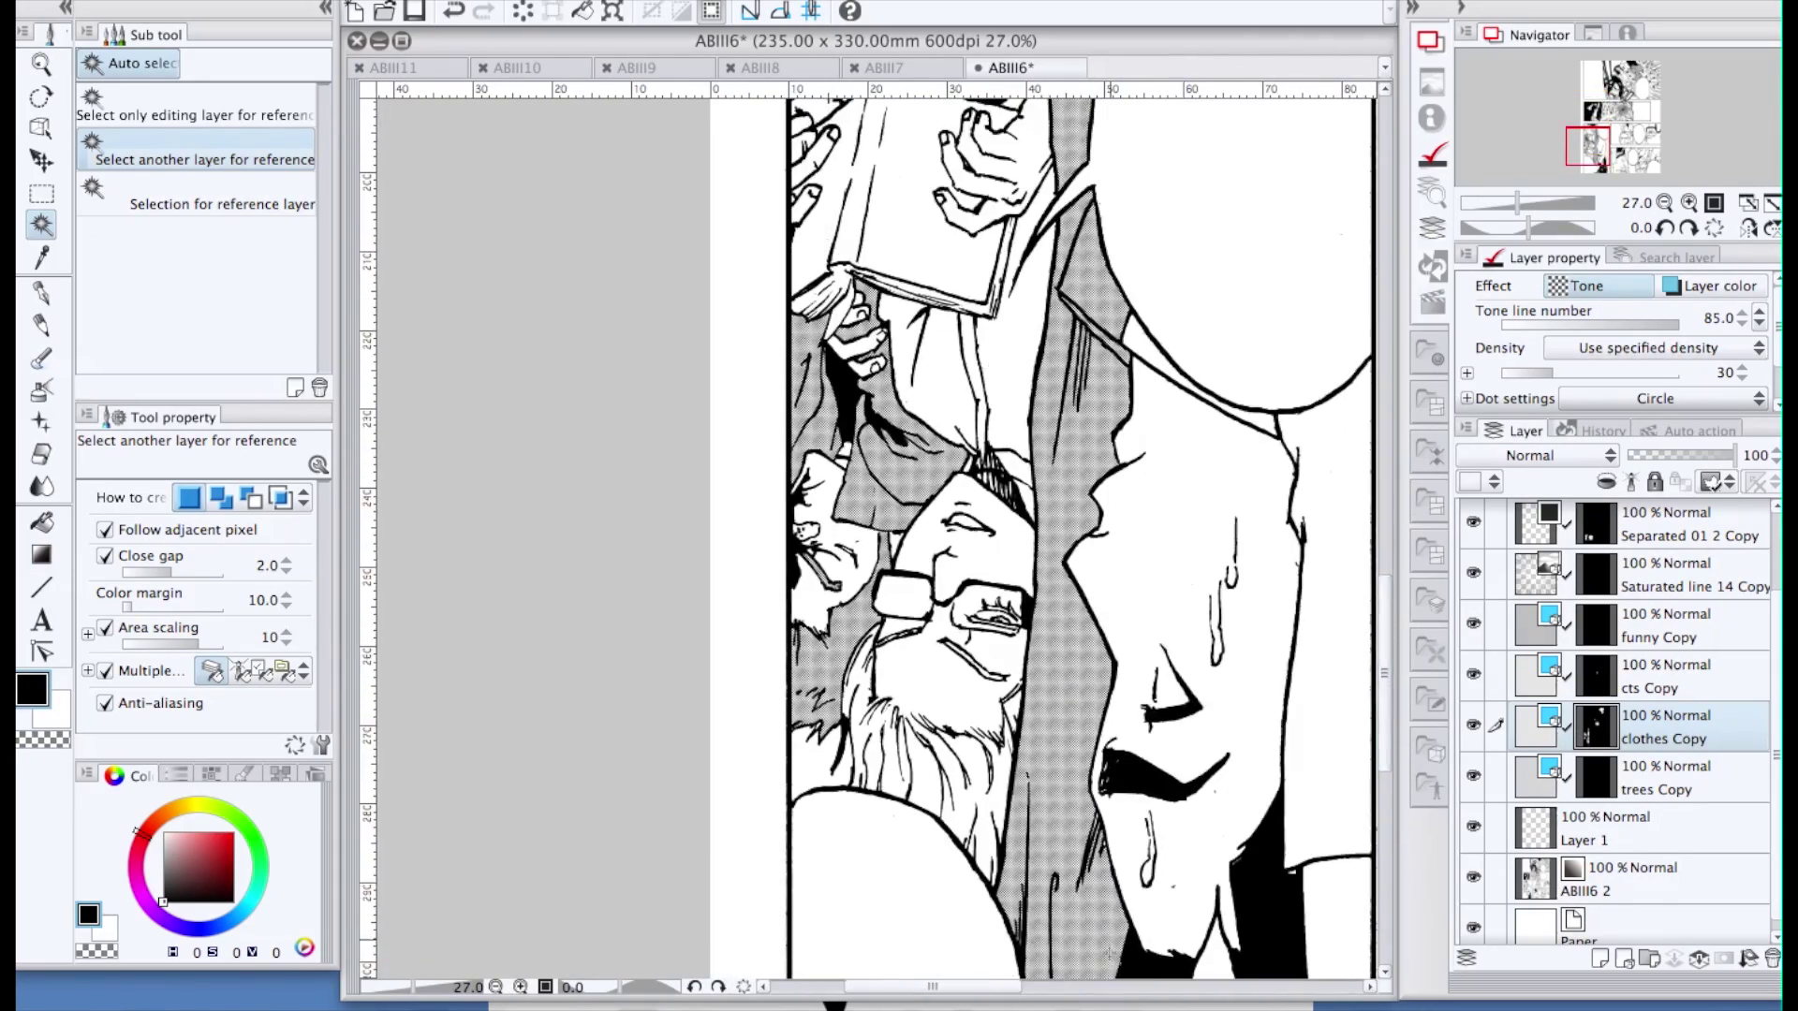
{"action": "left_click_drag", "start_coordinate": [1017, 995], "coordinate": [1187, 995]}
{"action": "scroll", "coordinate": [837, 434], "scroll_direction": "up", "scroll_amount": 3}
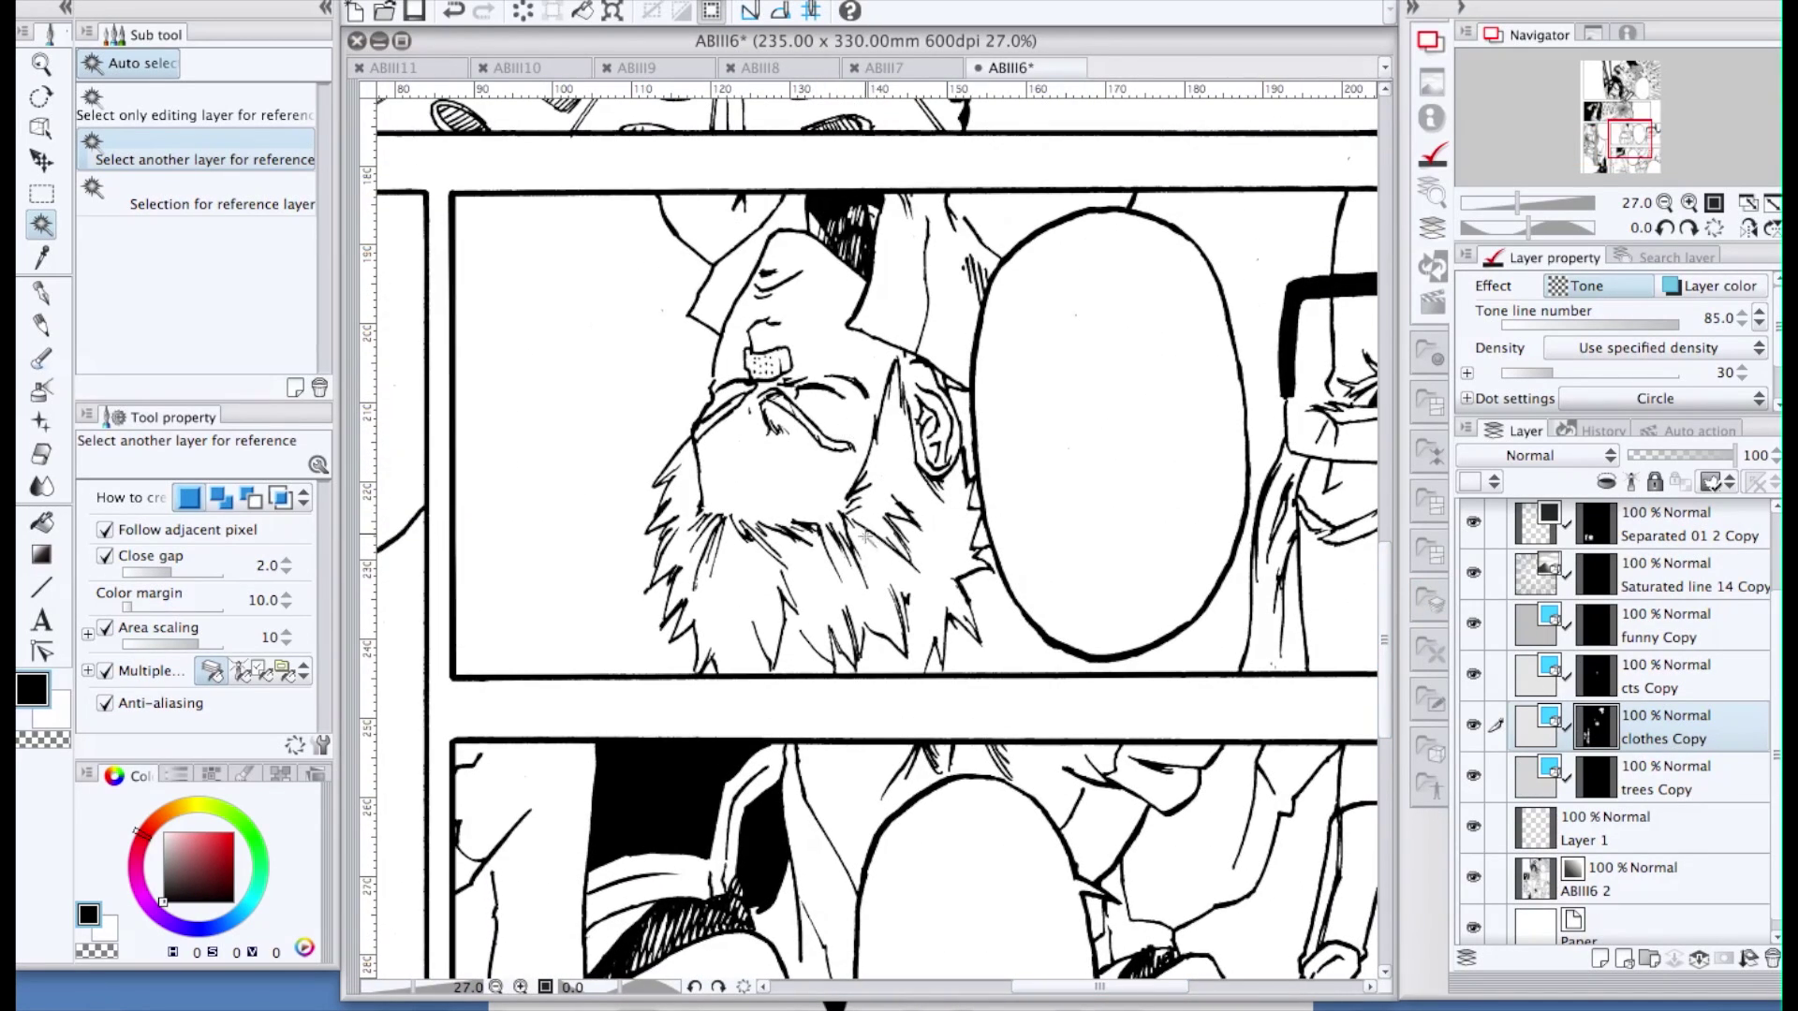
{"action": "key", "text": "p"}
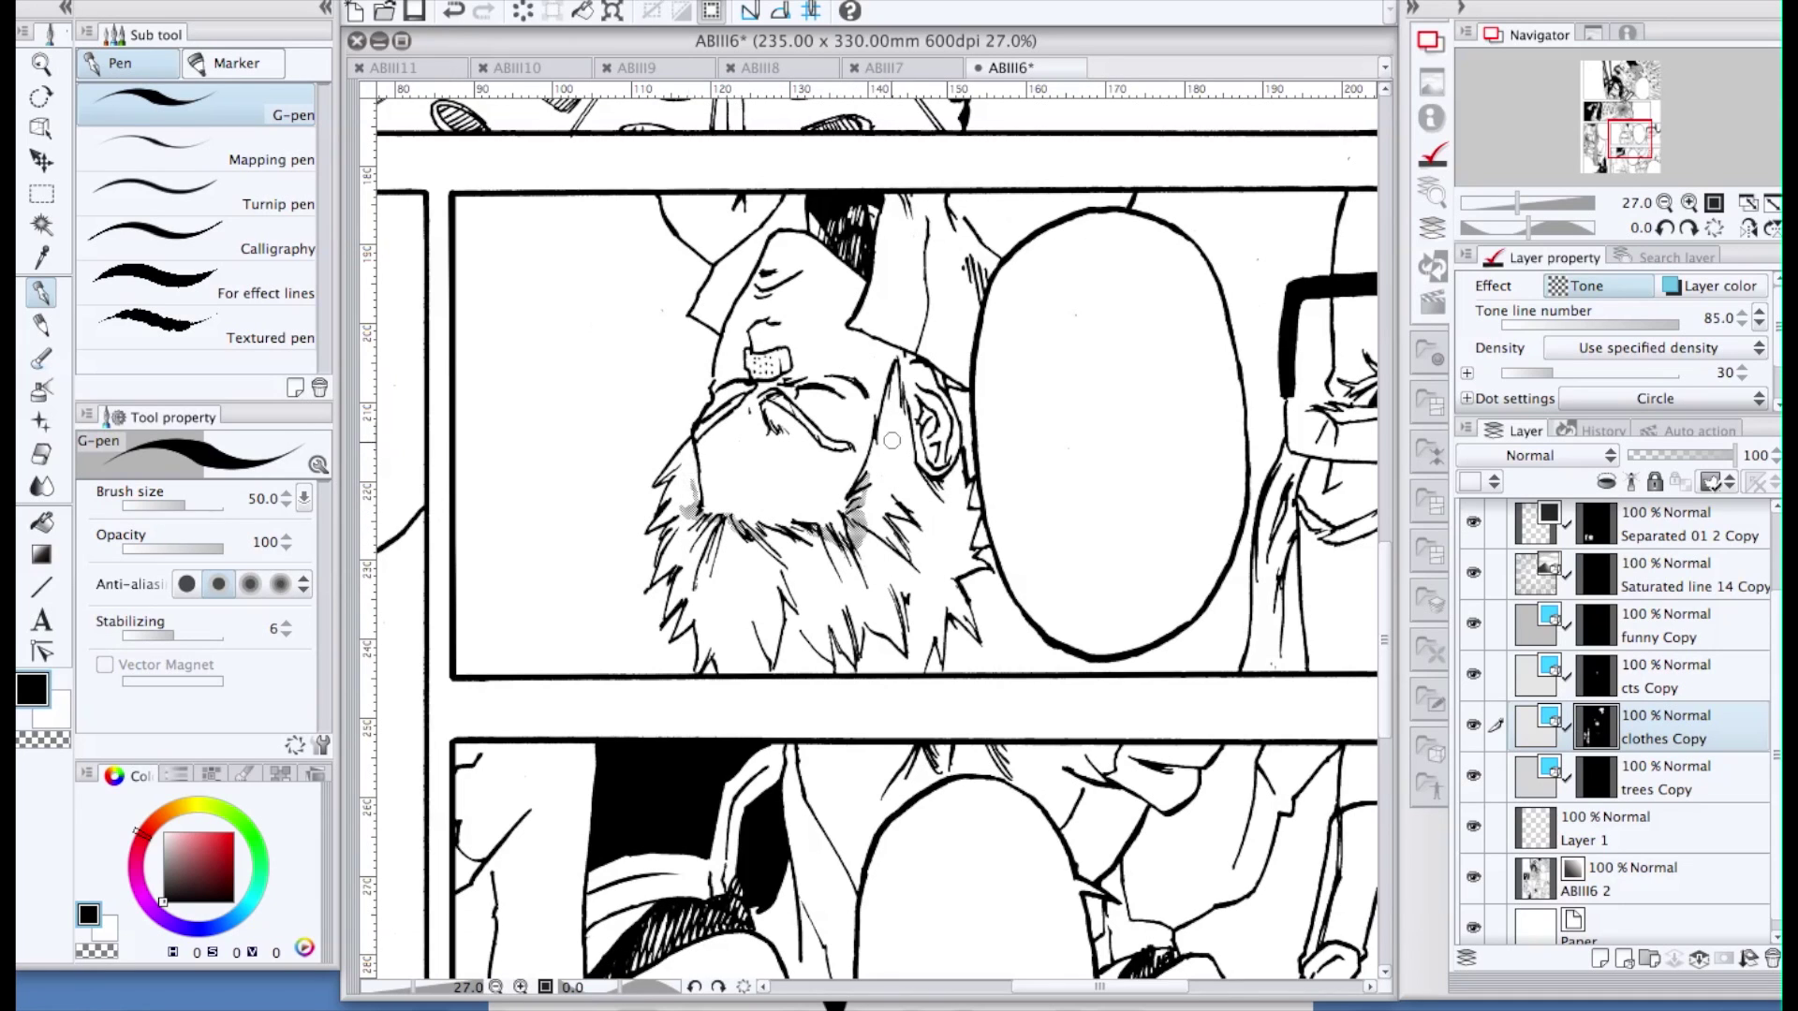
Auto-select the bandaged character's spiky hair, eyebrows, collar and clothes, using another layer for reference
{"action": "key", "text": "w"}
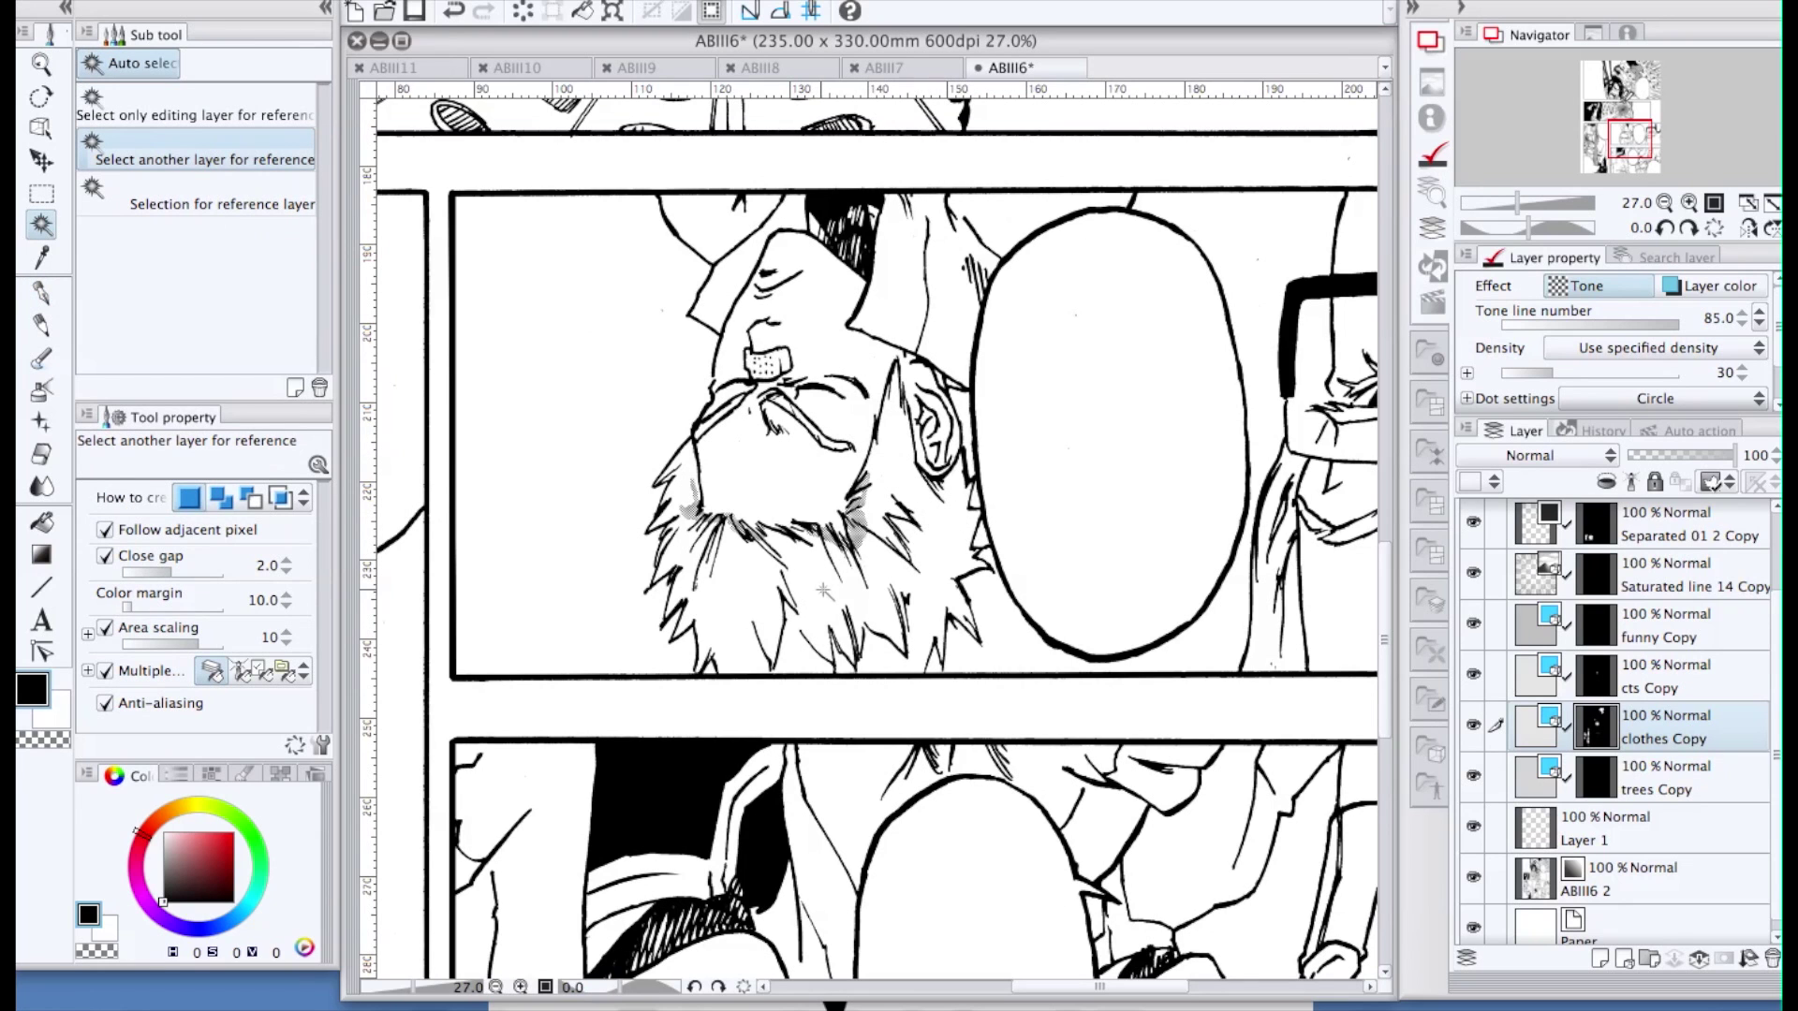
{"action": "left_click", "coordinate": [813, 590]}
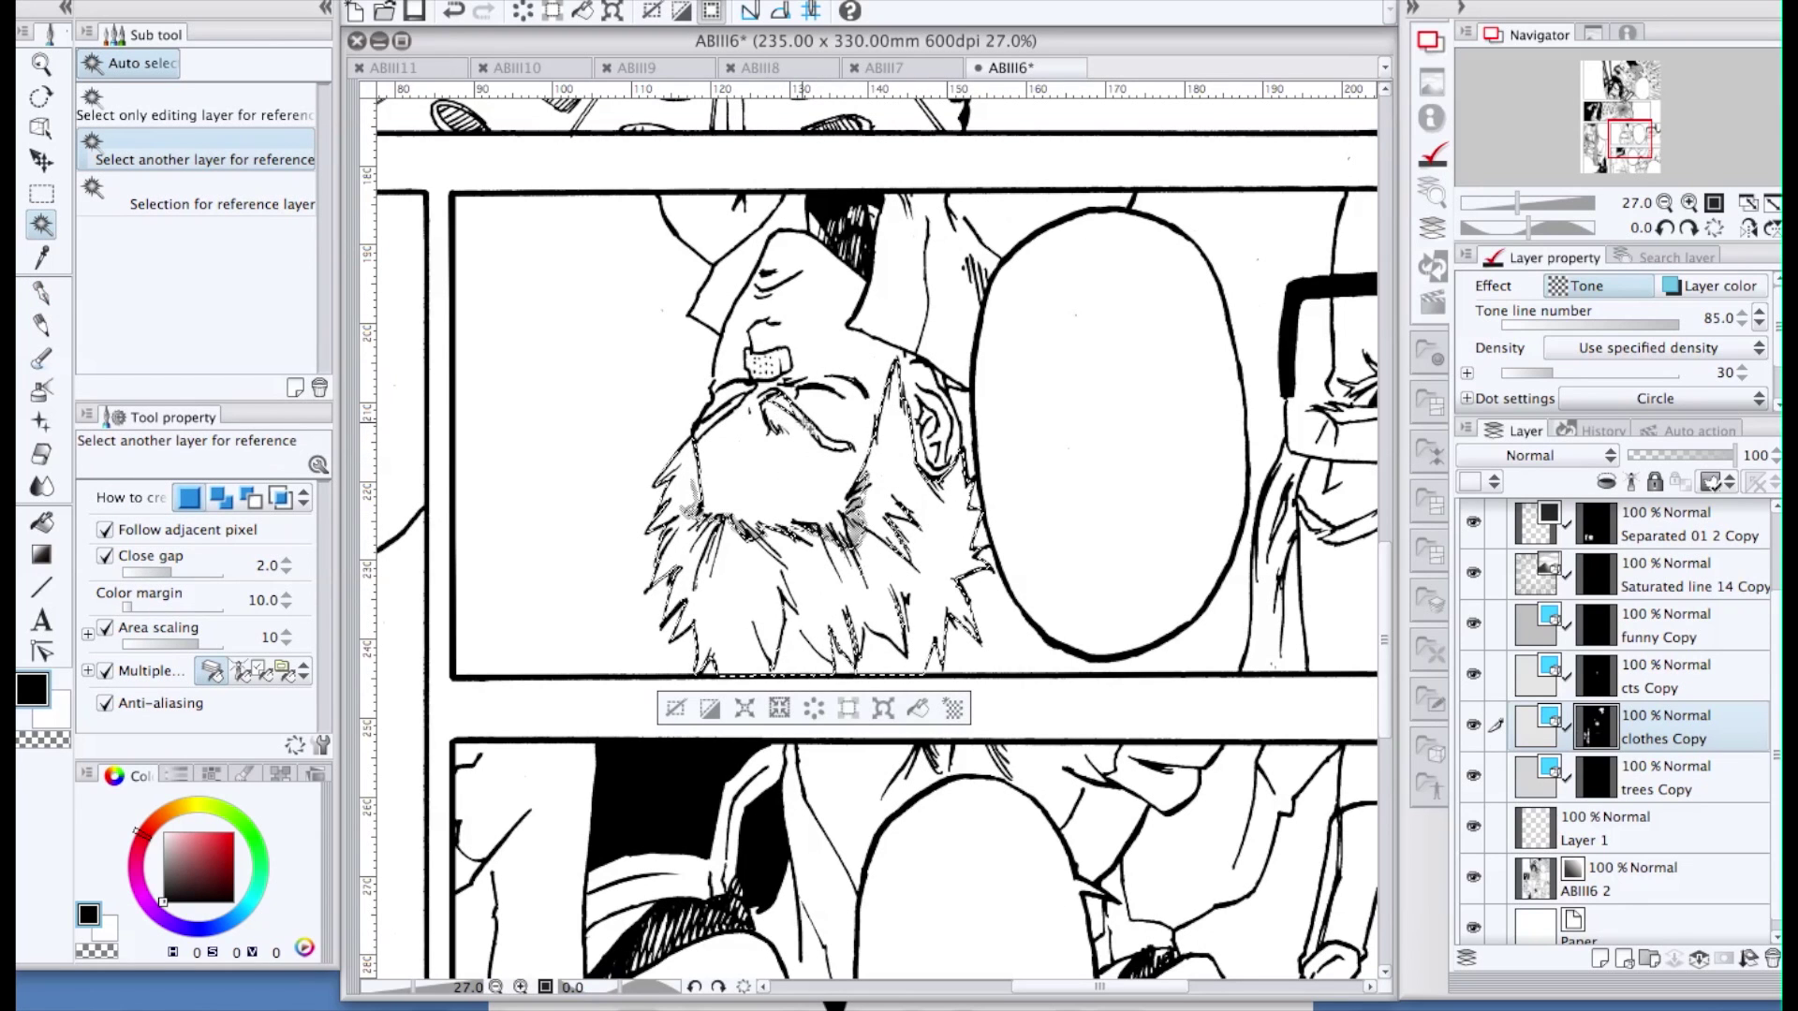
{"action": "left_click", "coordinate": [786, 407], "text": "shift"}
{"action": "left_click", "coordinate": [723, 420], "text": "shift"}
{"action": "left_click", "coordinate": [726, 248], "text": "shift"}
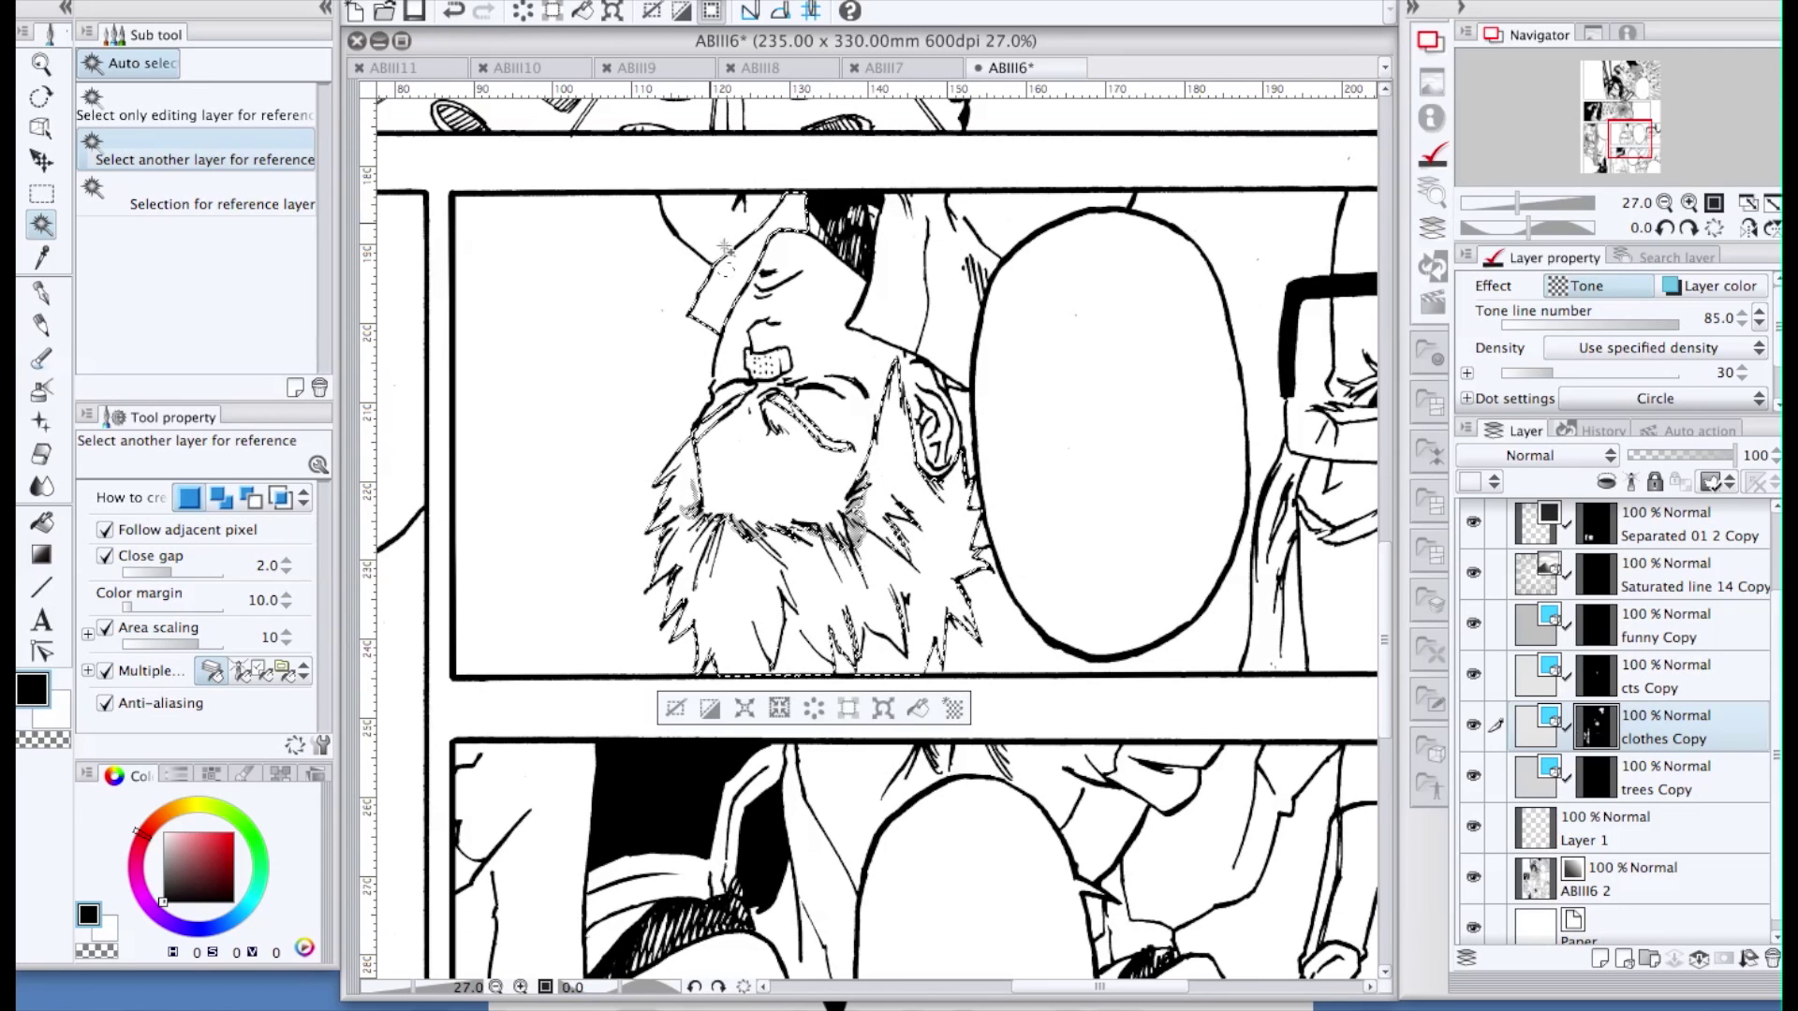
{"action": "left_click", "coordinate": [908, 310], "text": "shift"}
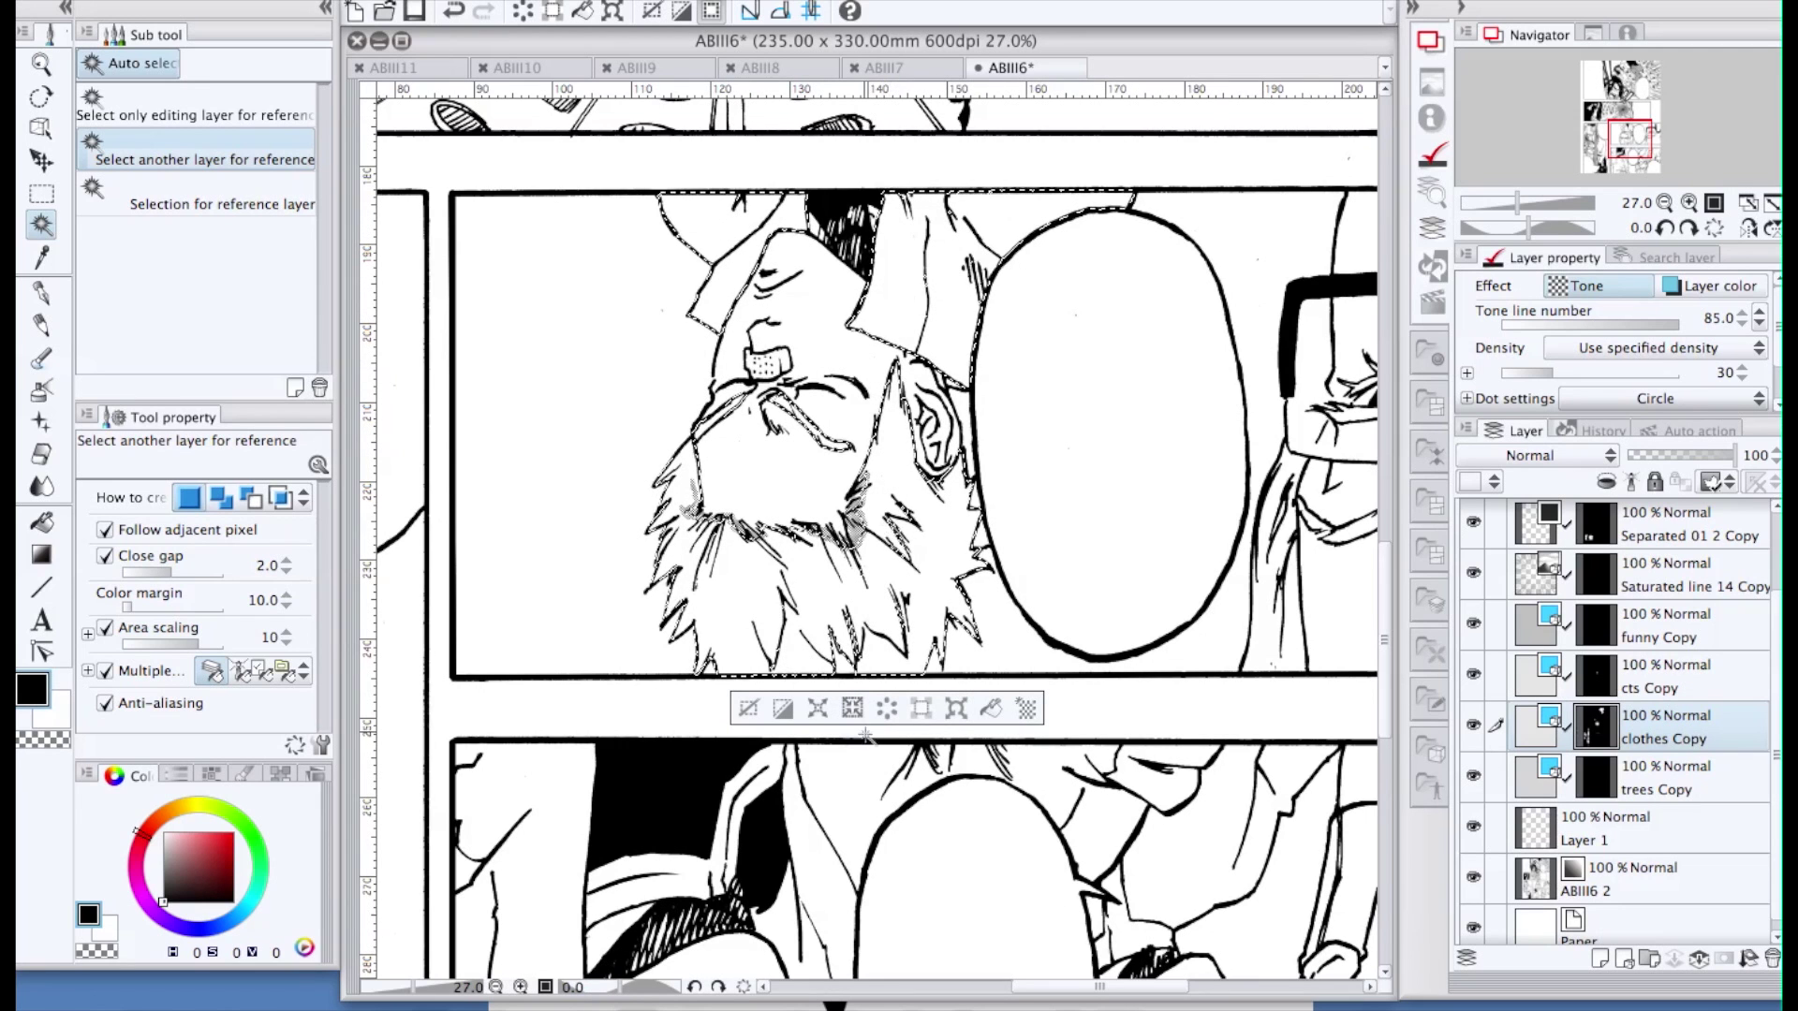
Expand the selection of the bandaged character's hair and clothes, fill it with tone and deselect
{"action": "left_click", "coordinate": [817, 708]}
{"action": "left_click", "coordinate": [1045, 465]}
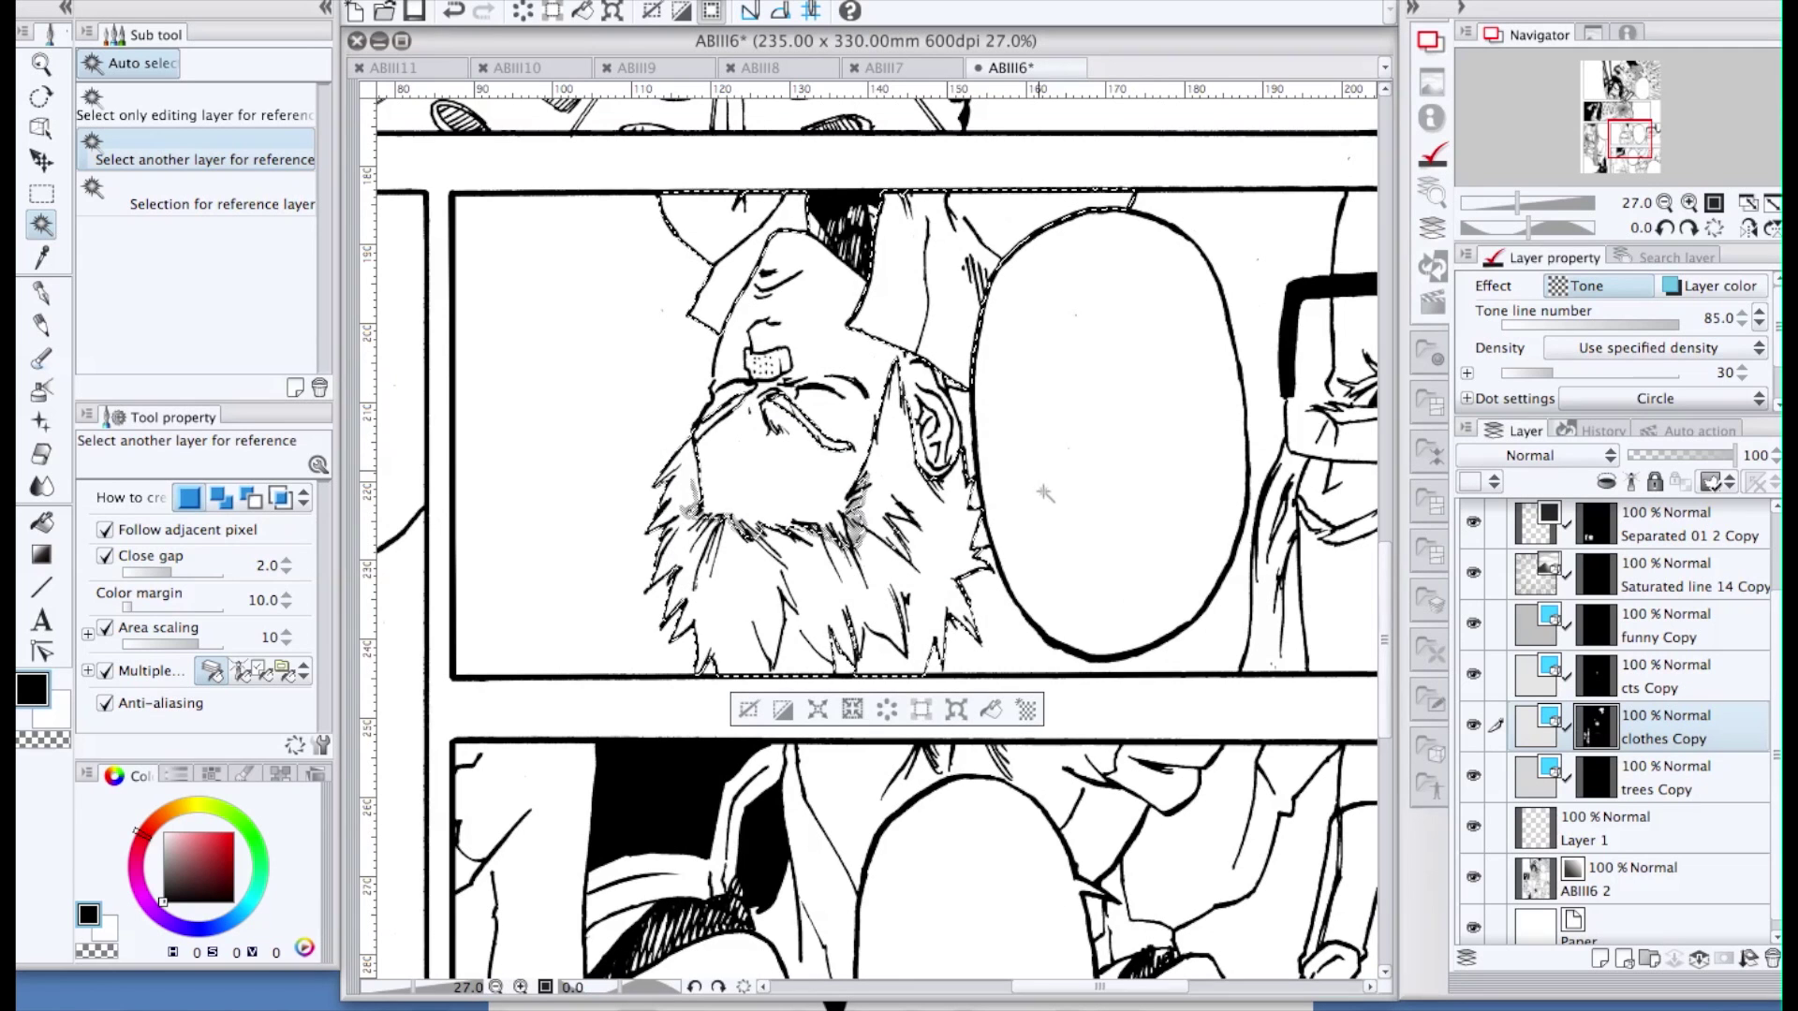
{"action": "left_click", "coordinate": [991, 708]}
{"action": "key", "text": "ctrl+d"}
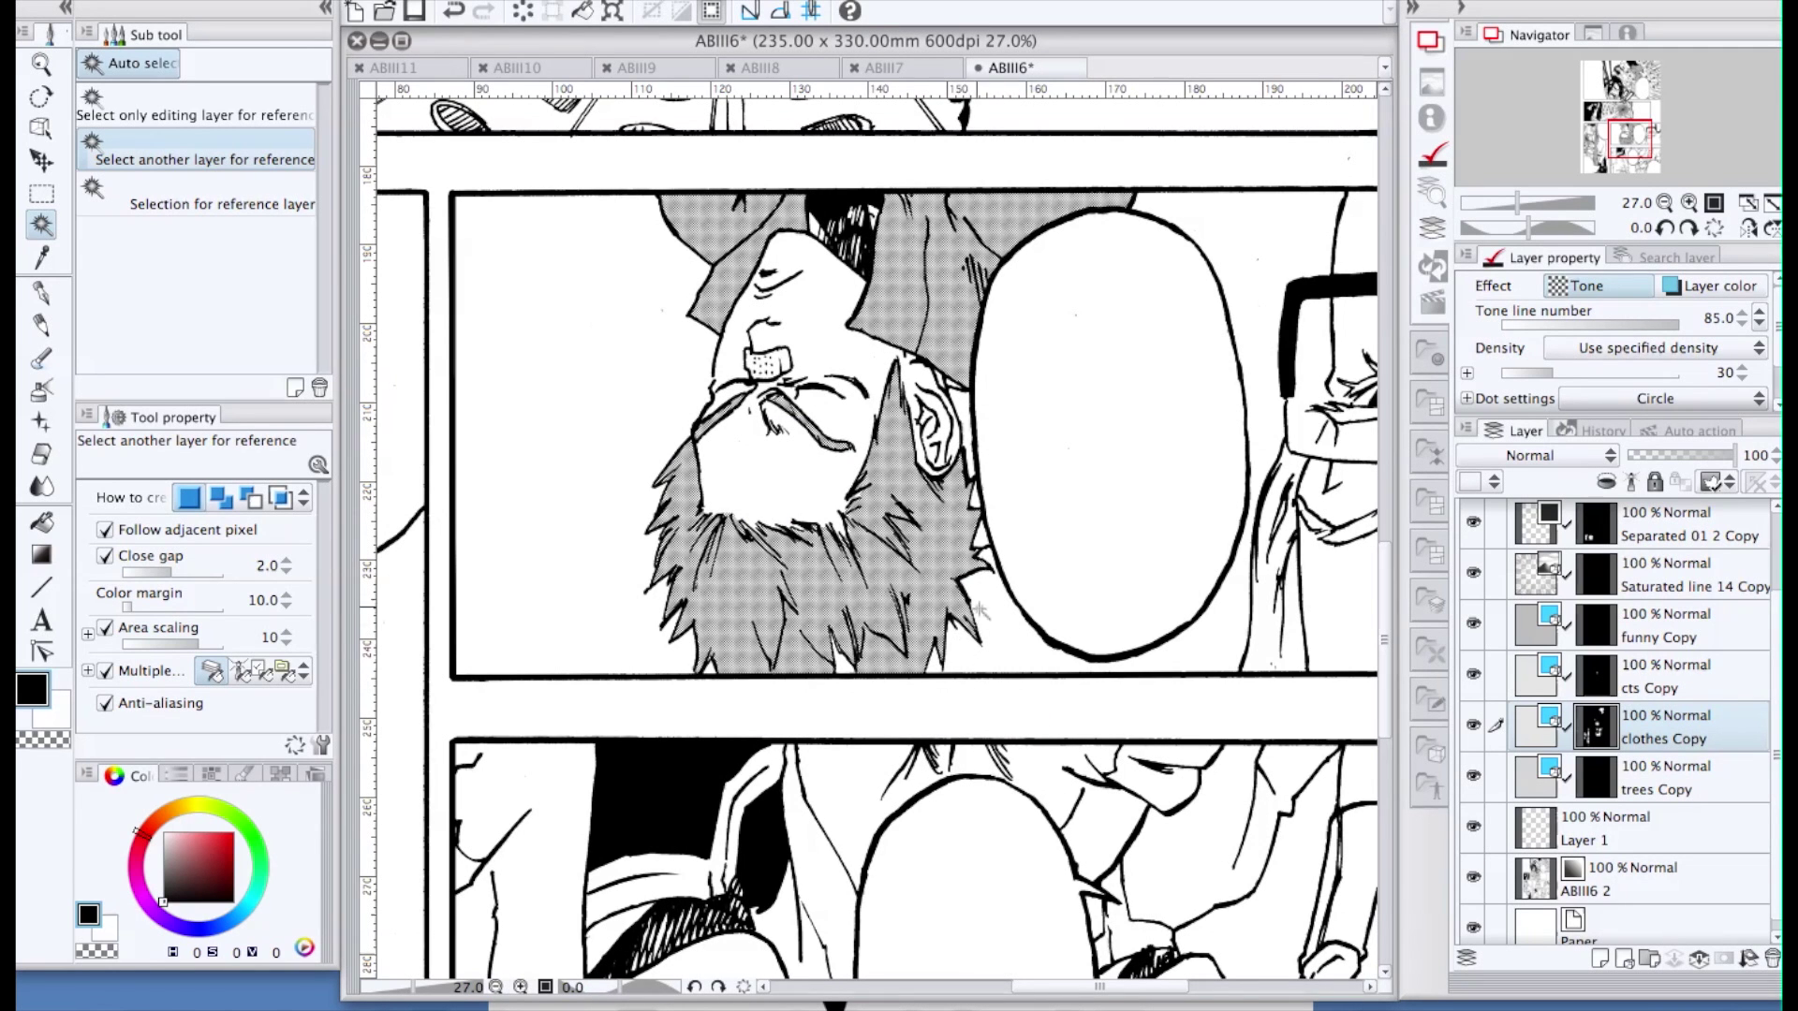
Auto-select the untoned spot at the tip of the bandaged character's spiky hair, expand it, fill it with tone and deselect
{"action": "left_click", "coordinate": [841, 667]}
{"action": "left_click", "coordinate": [840, 708]}
{"action": "left_click", "coordinate": [1047, 464]}
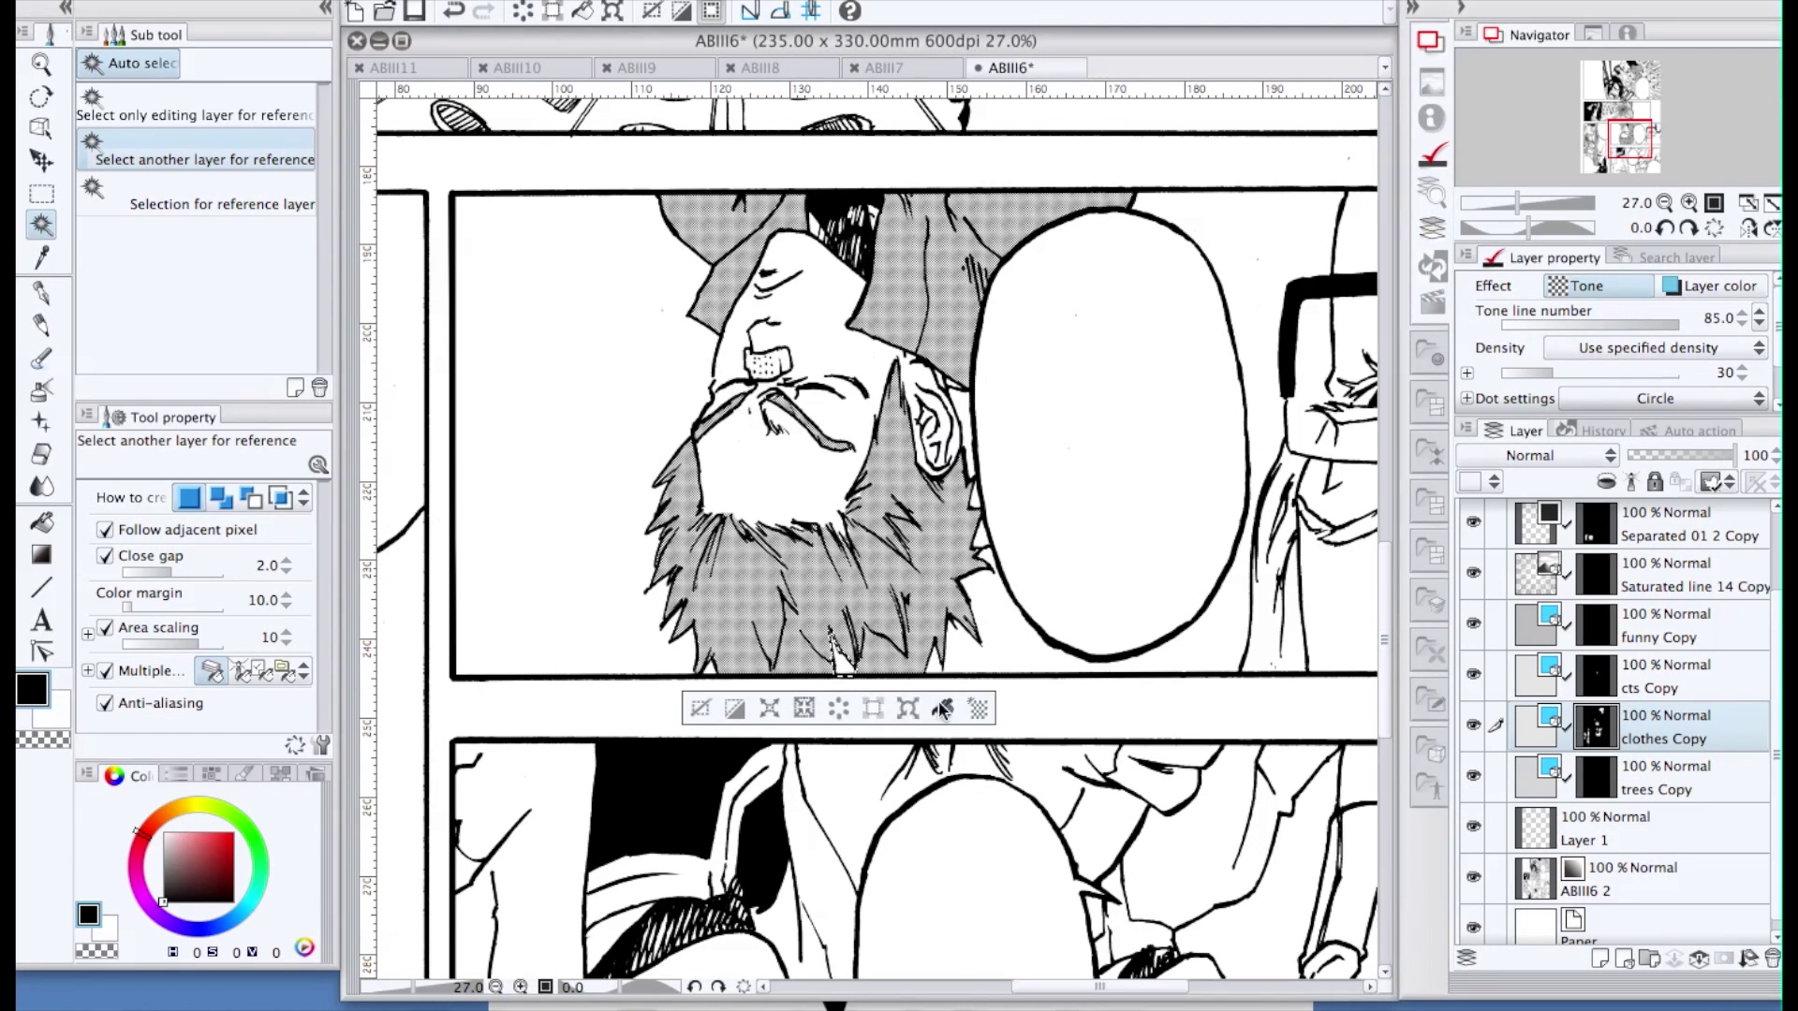
{"action": "left_click", "coordinate": [941, 709]}
{"action": "key", "text": "ctrl+d"}
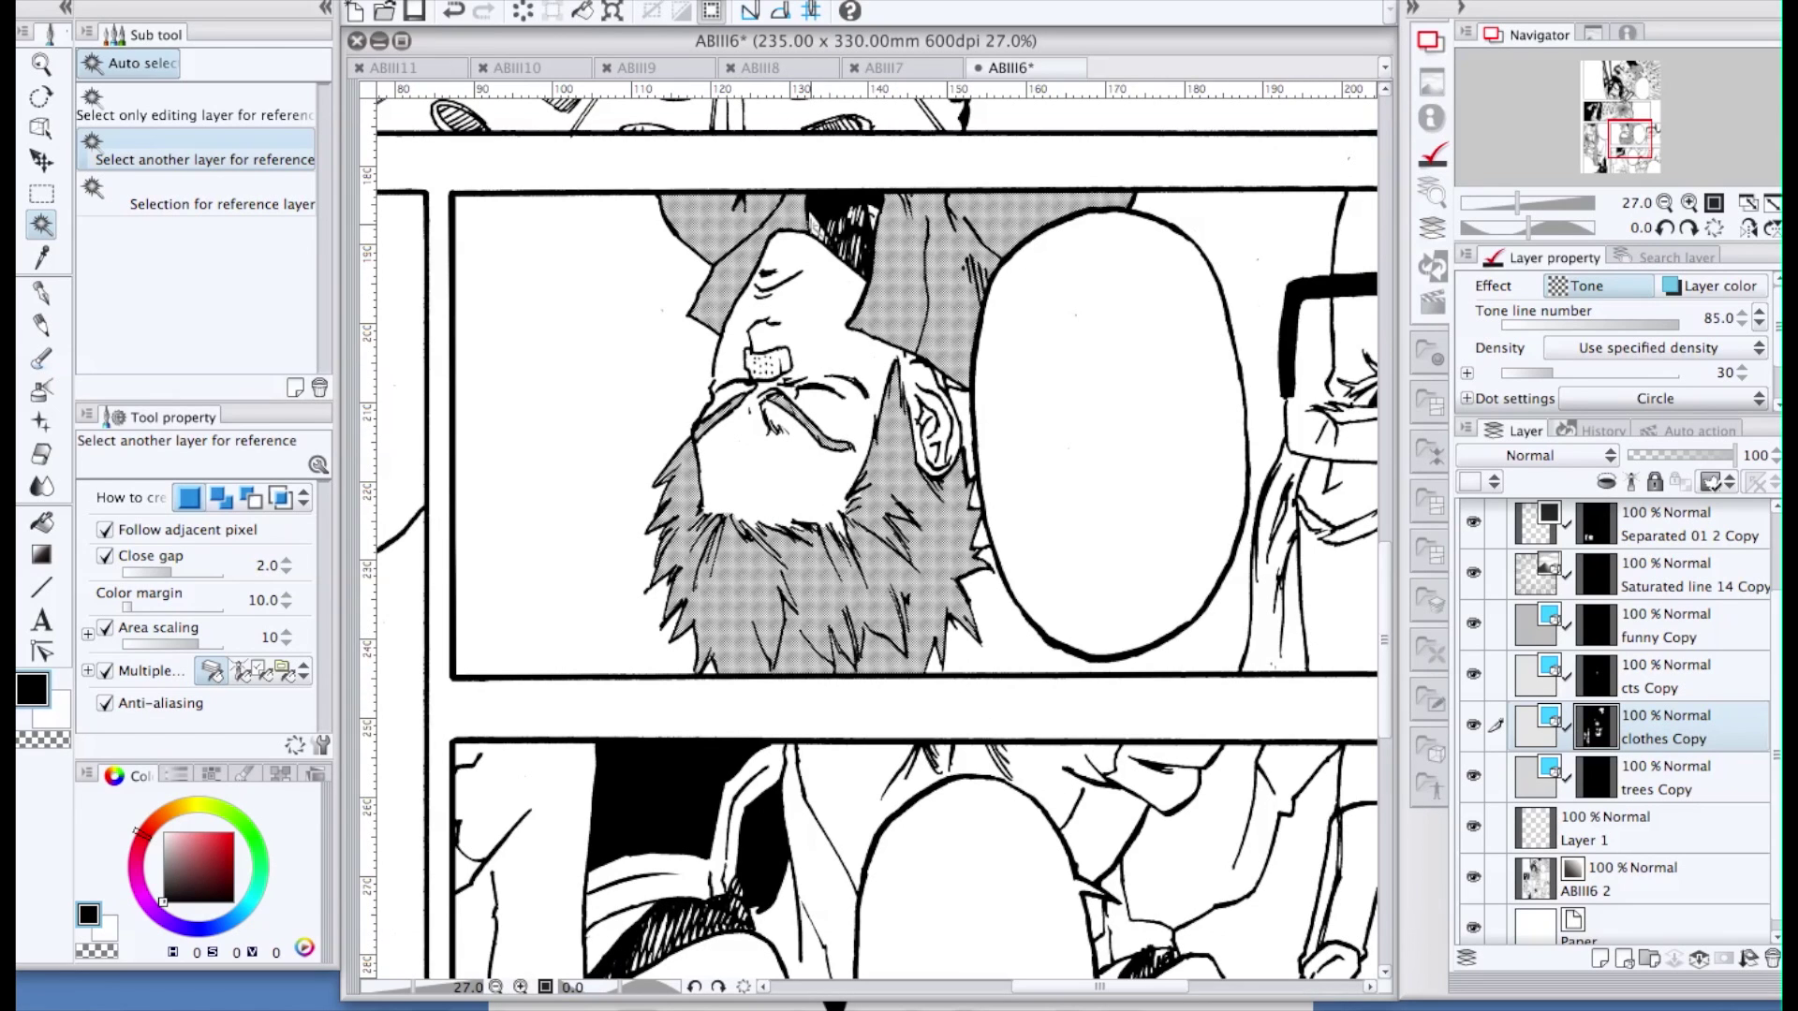
In the bottom-row close-up of the bandaged character, auto-select the left-hand clothing, the hair strip below it and the far eyebrow
{"action": "key", "text": "p"}
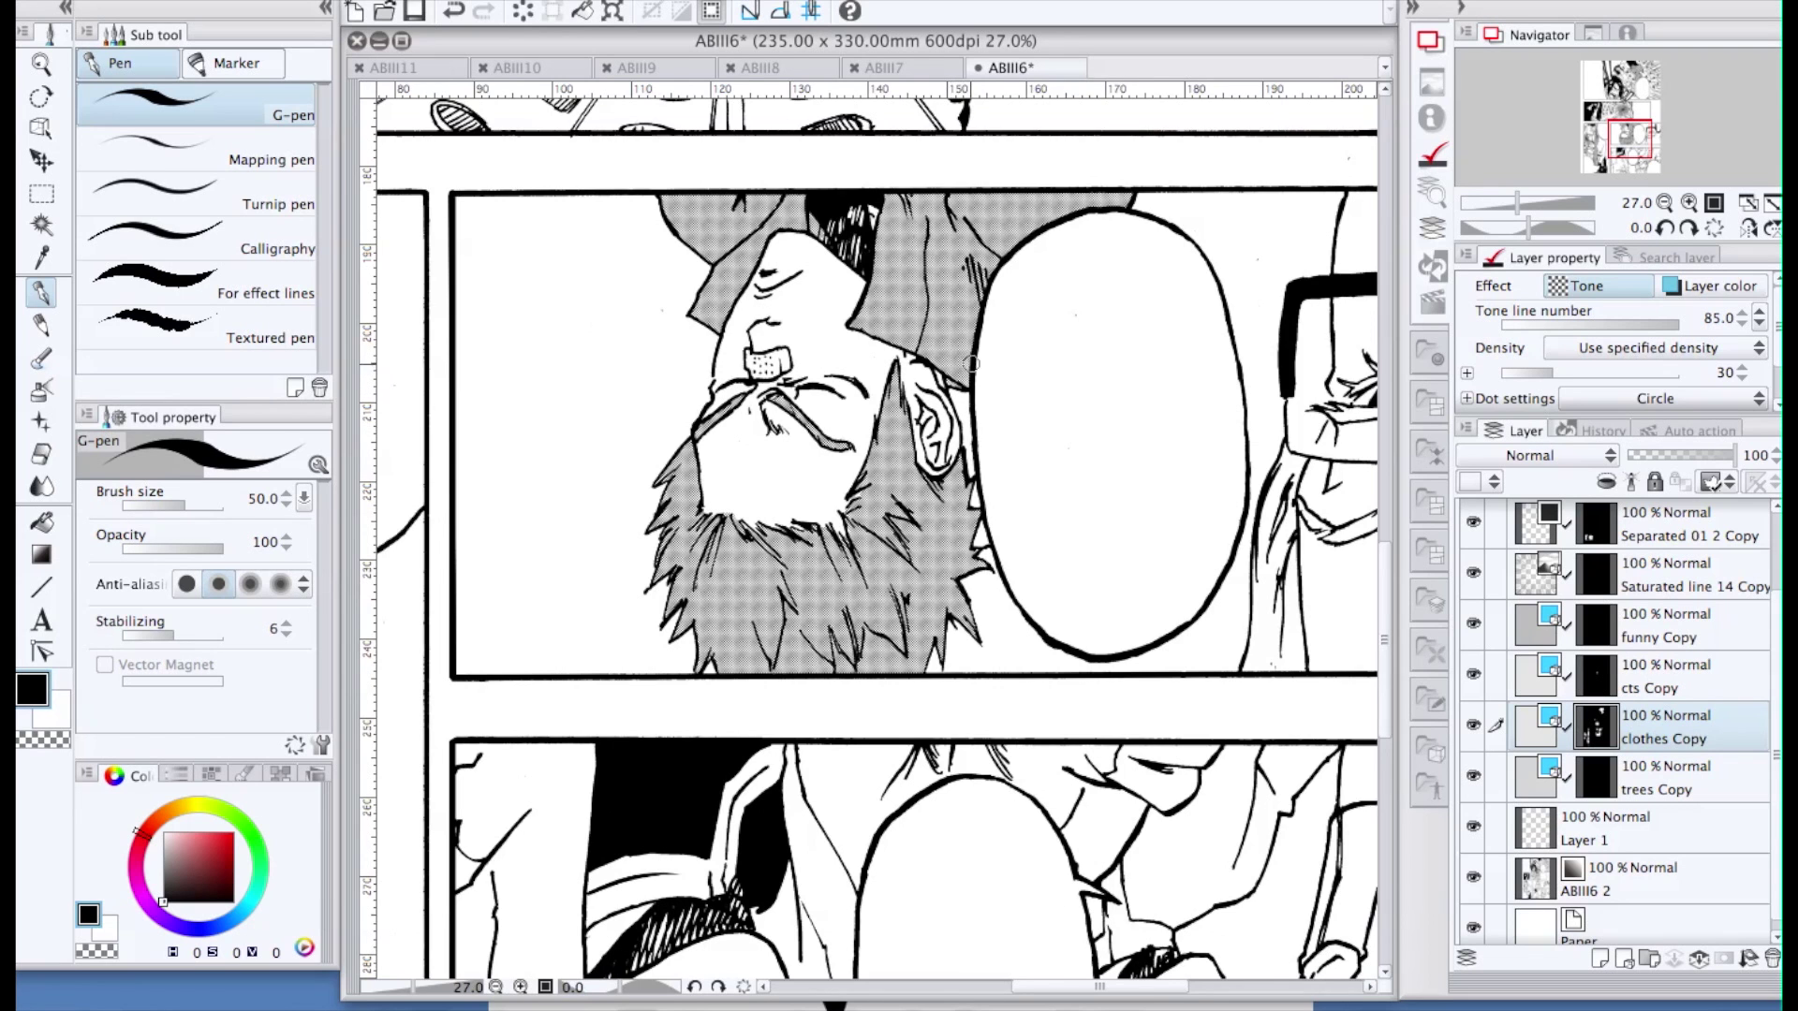
{"action": "scroll", "coordinate": [971, 363], "scroll_direction": "down", "scroll_amount": 6}
{"action": "left_click_drag", "start_coordinate": [1381, 532], "coordinate": [1388, 583]}
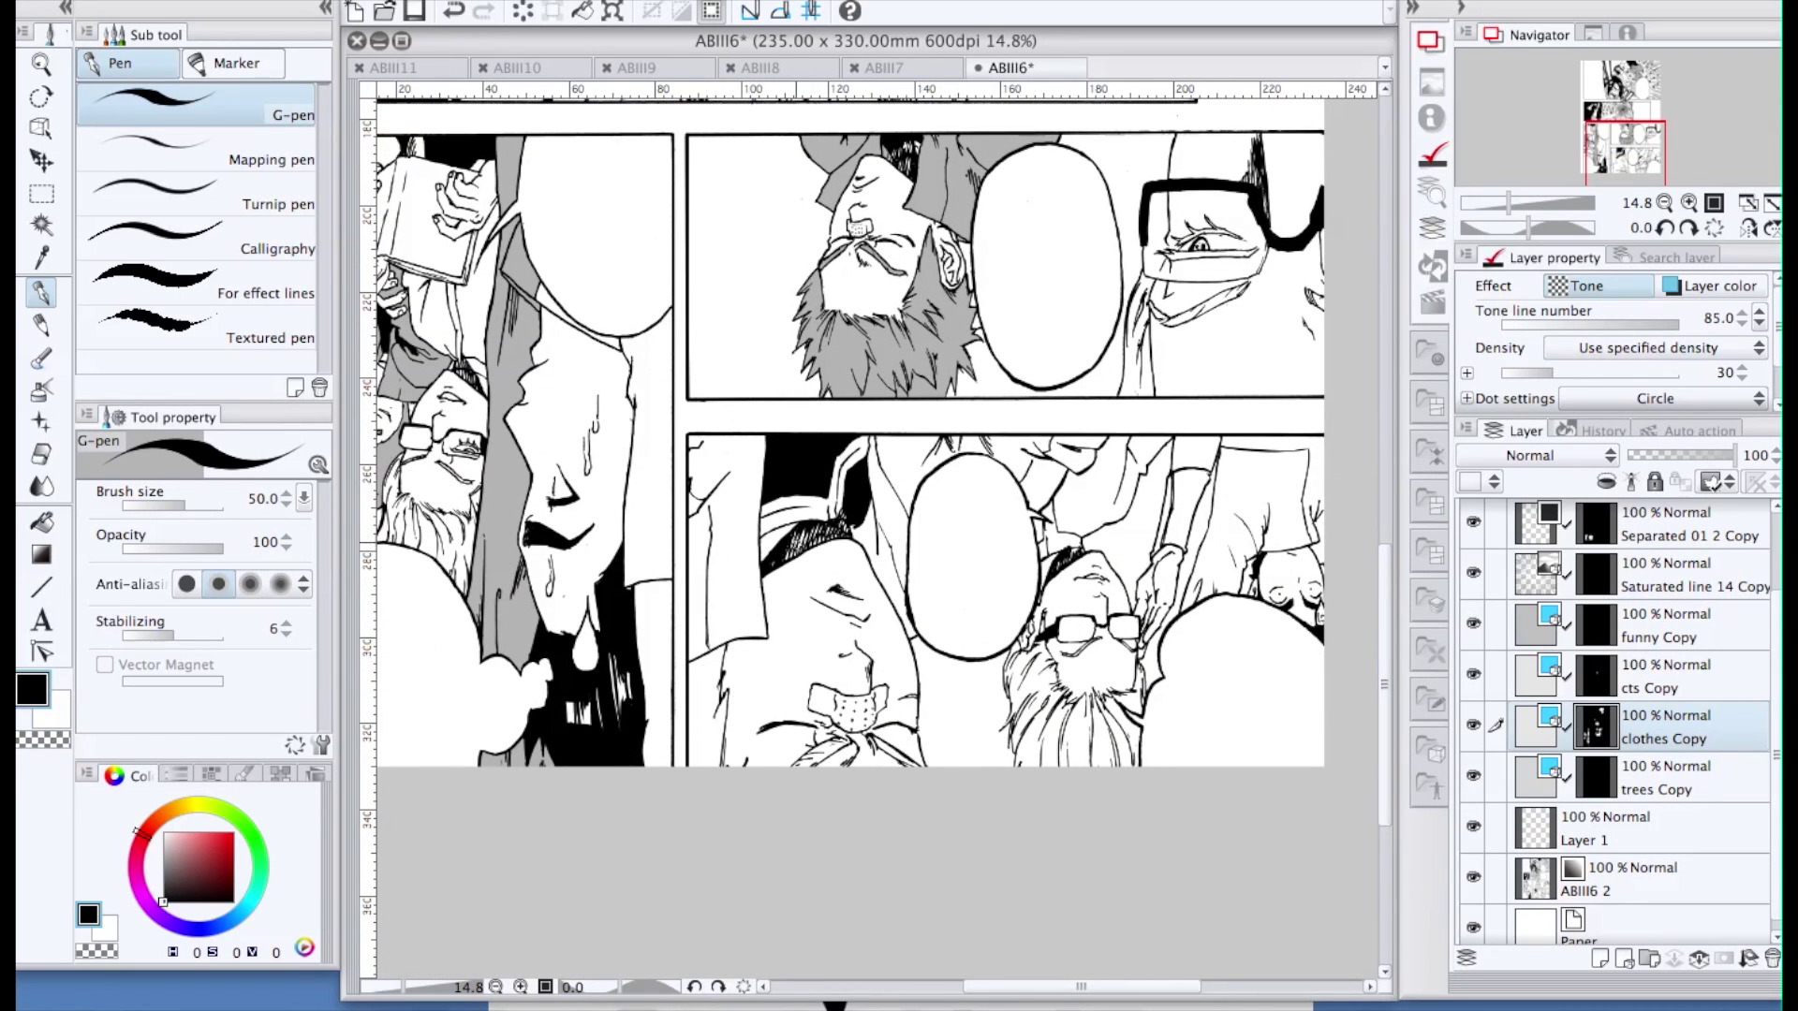
{"action": "key", "text": "w"}
{"action": "left_click", "coordinate": [731, 511]}
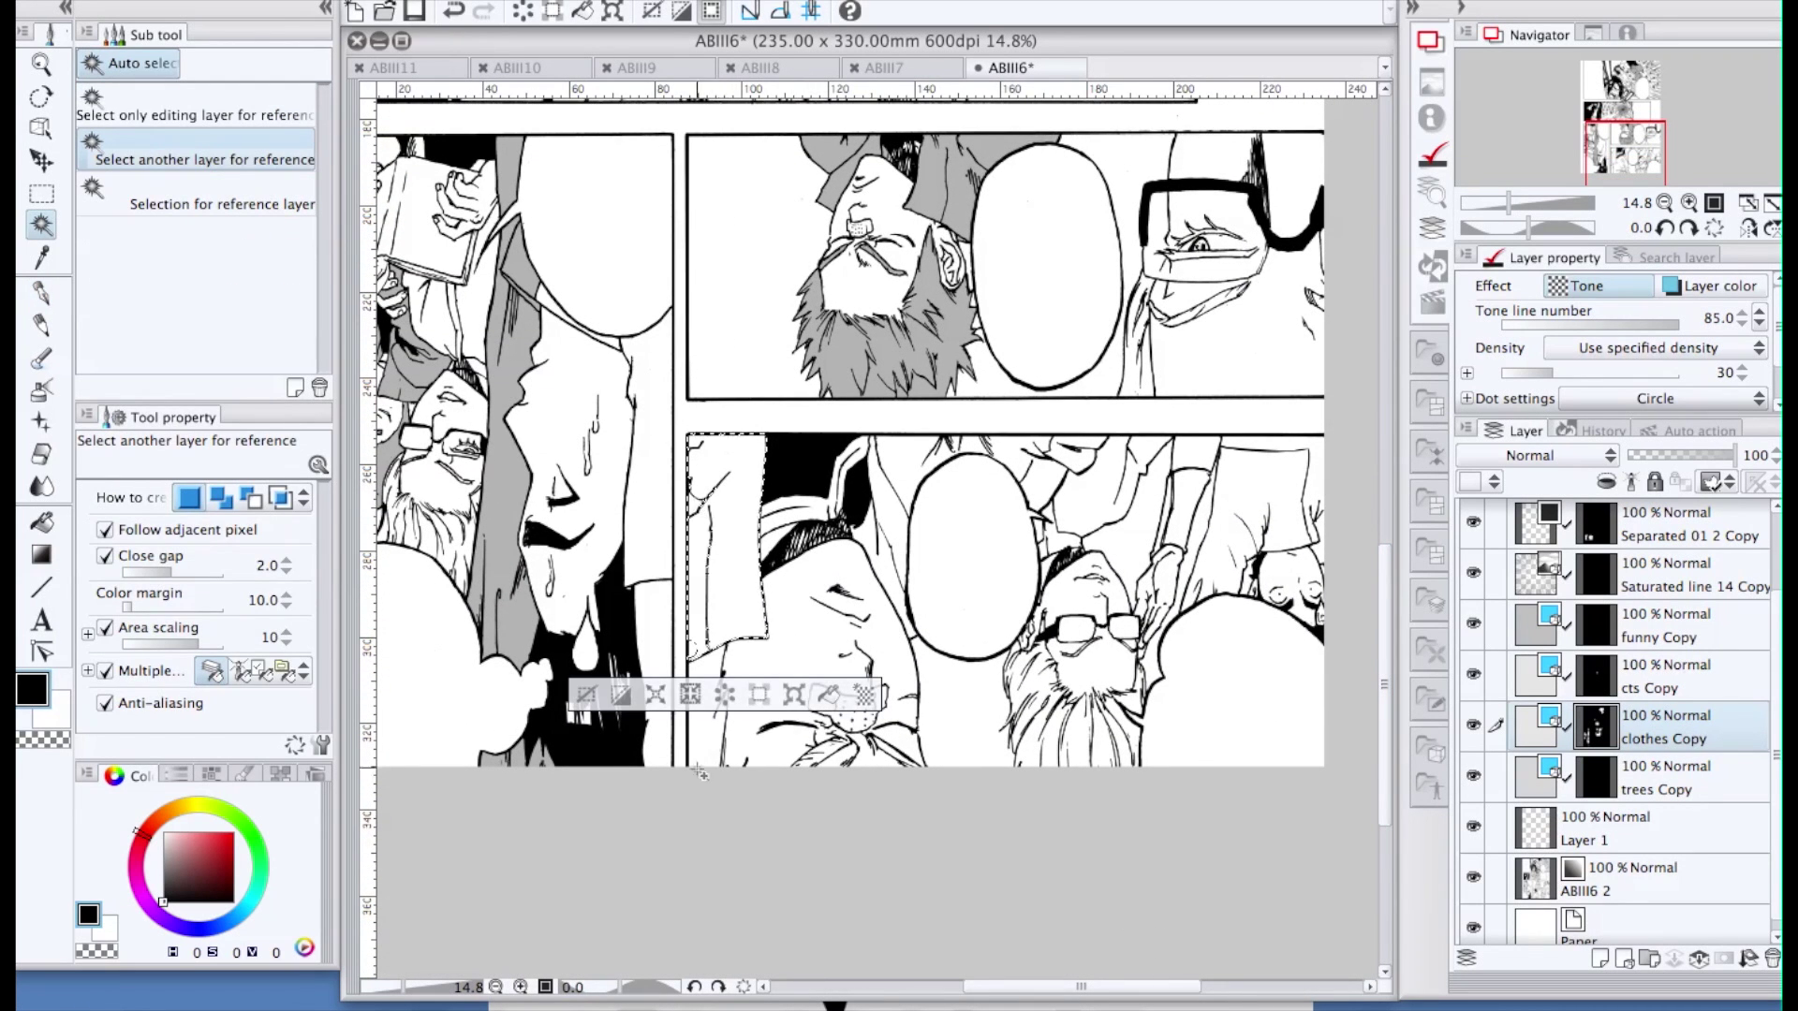
{"action": "left_click", "coordinate": [704, 729], "text": "shift"}
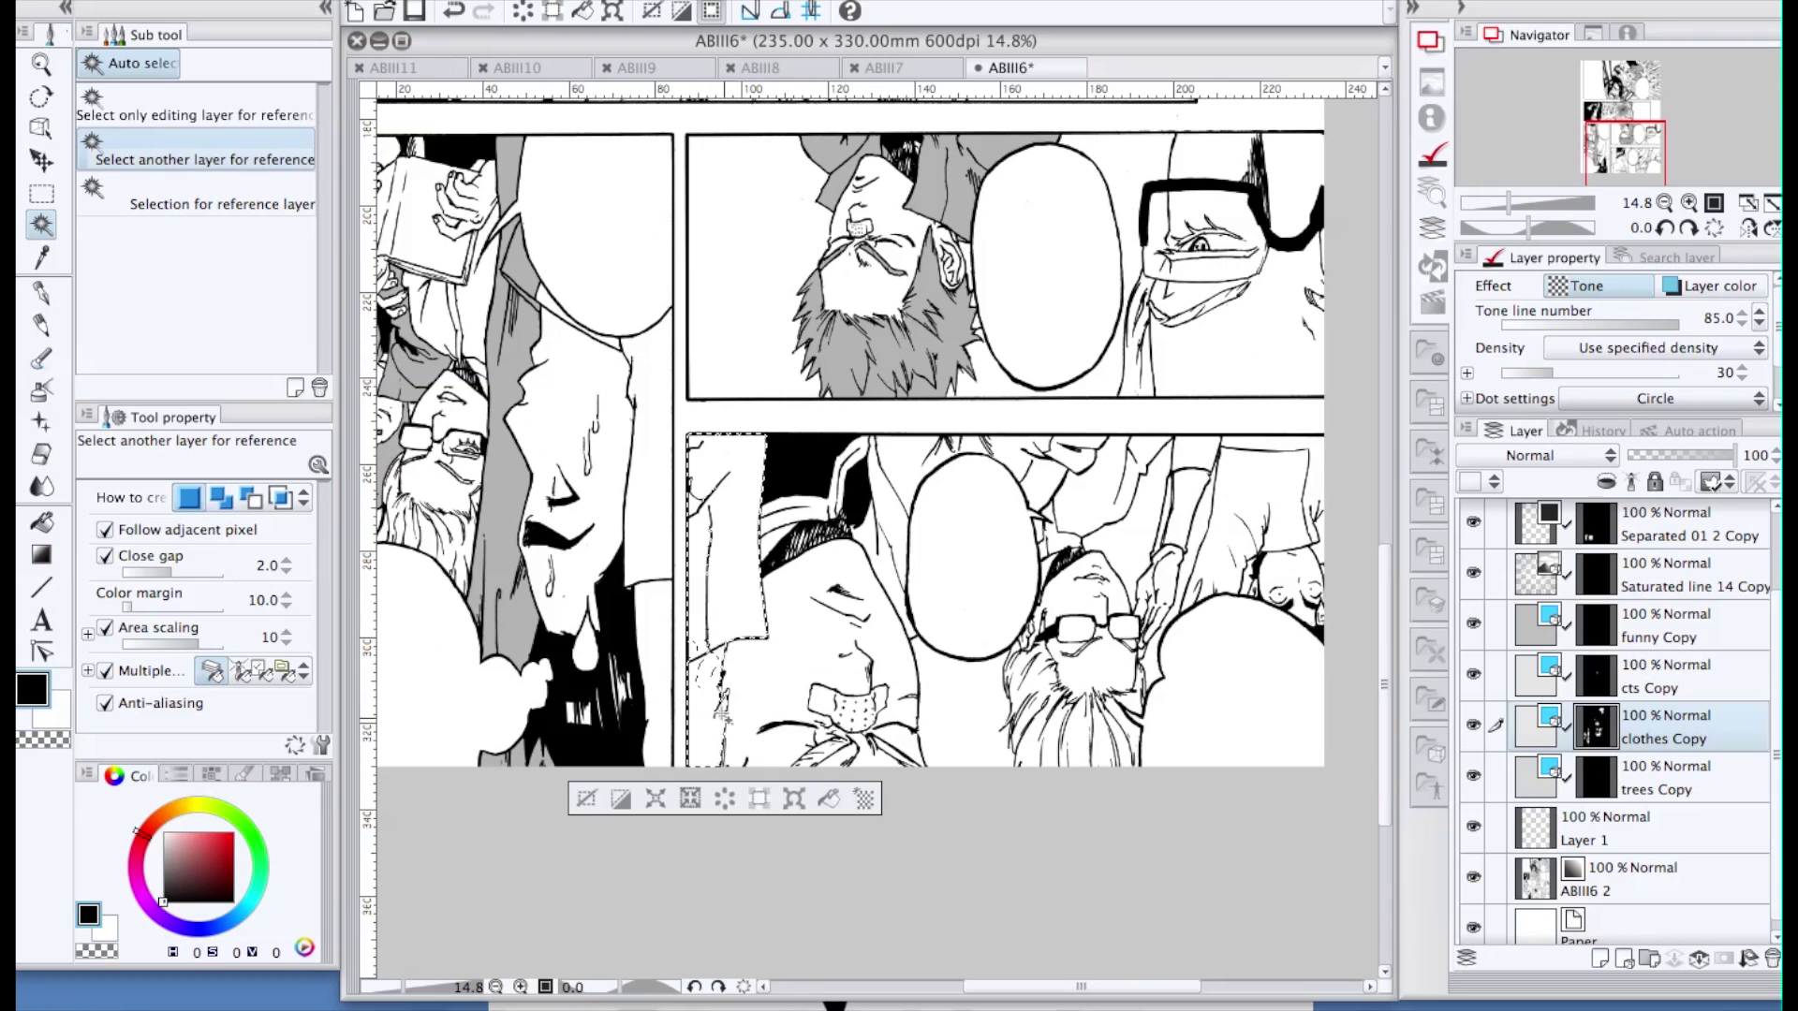
{"action": "left_click", "coordinate": [864, 757], "text": "shift"}
{"action": "key", "text": "super+z"}
{"action": "left_click", "coordinate": [891, 754], "text": "shift"}
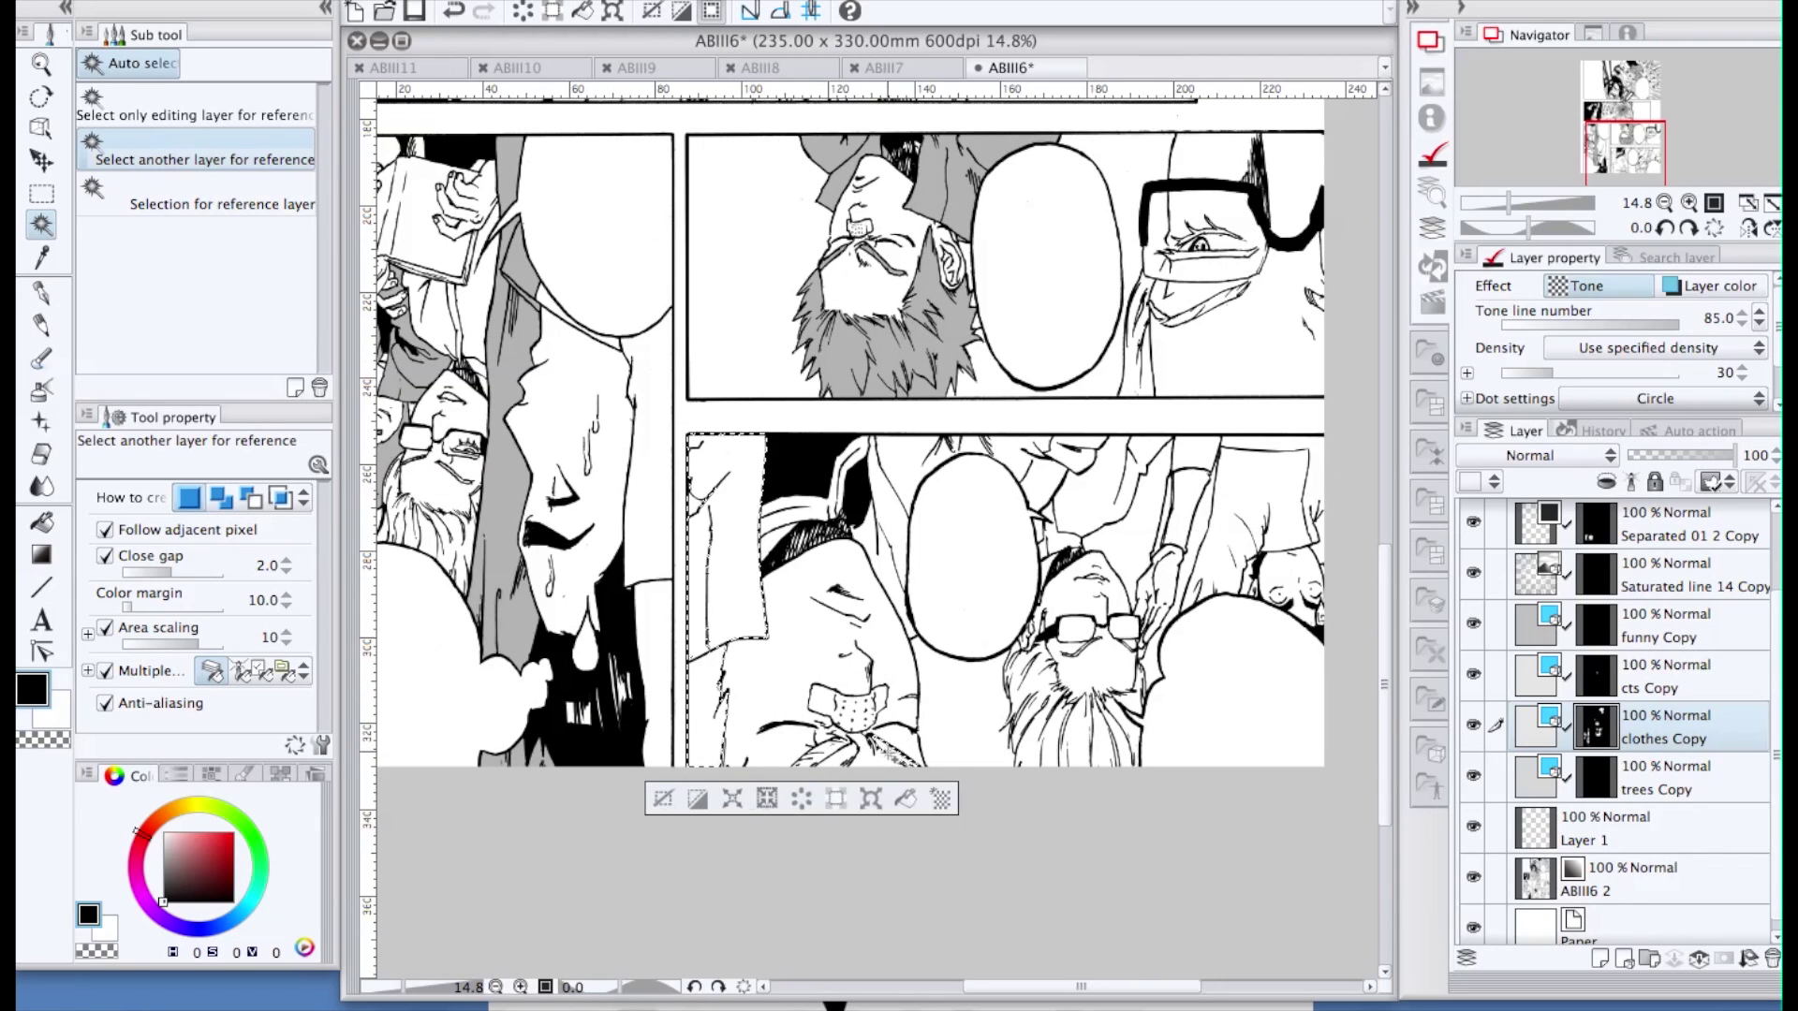
Expand the selection of the close-up's clothing, hair strip and eyebrow, and fill it with tone
{"action": "left_click", "coordinate": [767, 798]}
{"action": "key", "text": "Return"}
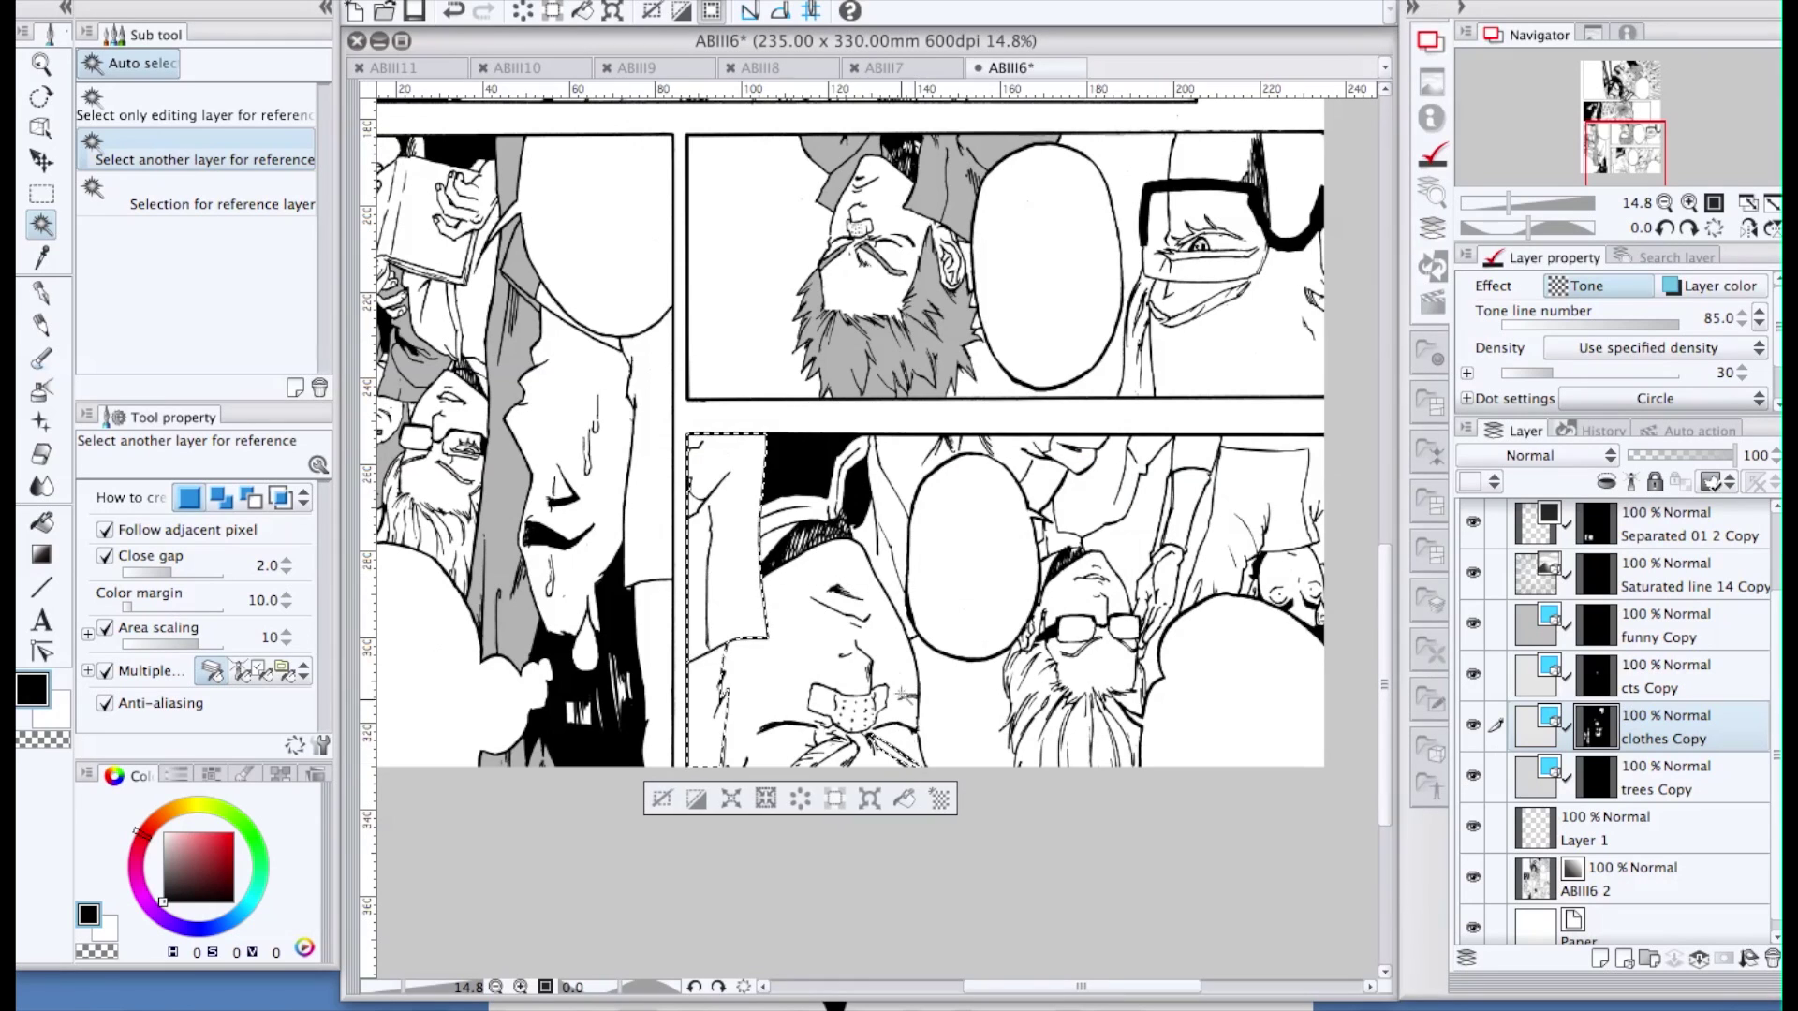
{"action": "left_click", "coordinate": [904, 799]}
Auto-select the jacket areas around the bottom panel's oval speech bubble, expand the selection by 2 px, fill it with tone and deselect
{"action": "left_click", "coordinate": [894, 492]}
{"action": "left_click", "coordinate": [1042, 476], "text": "shift"}
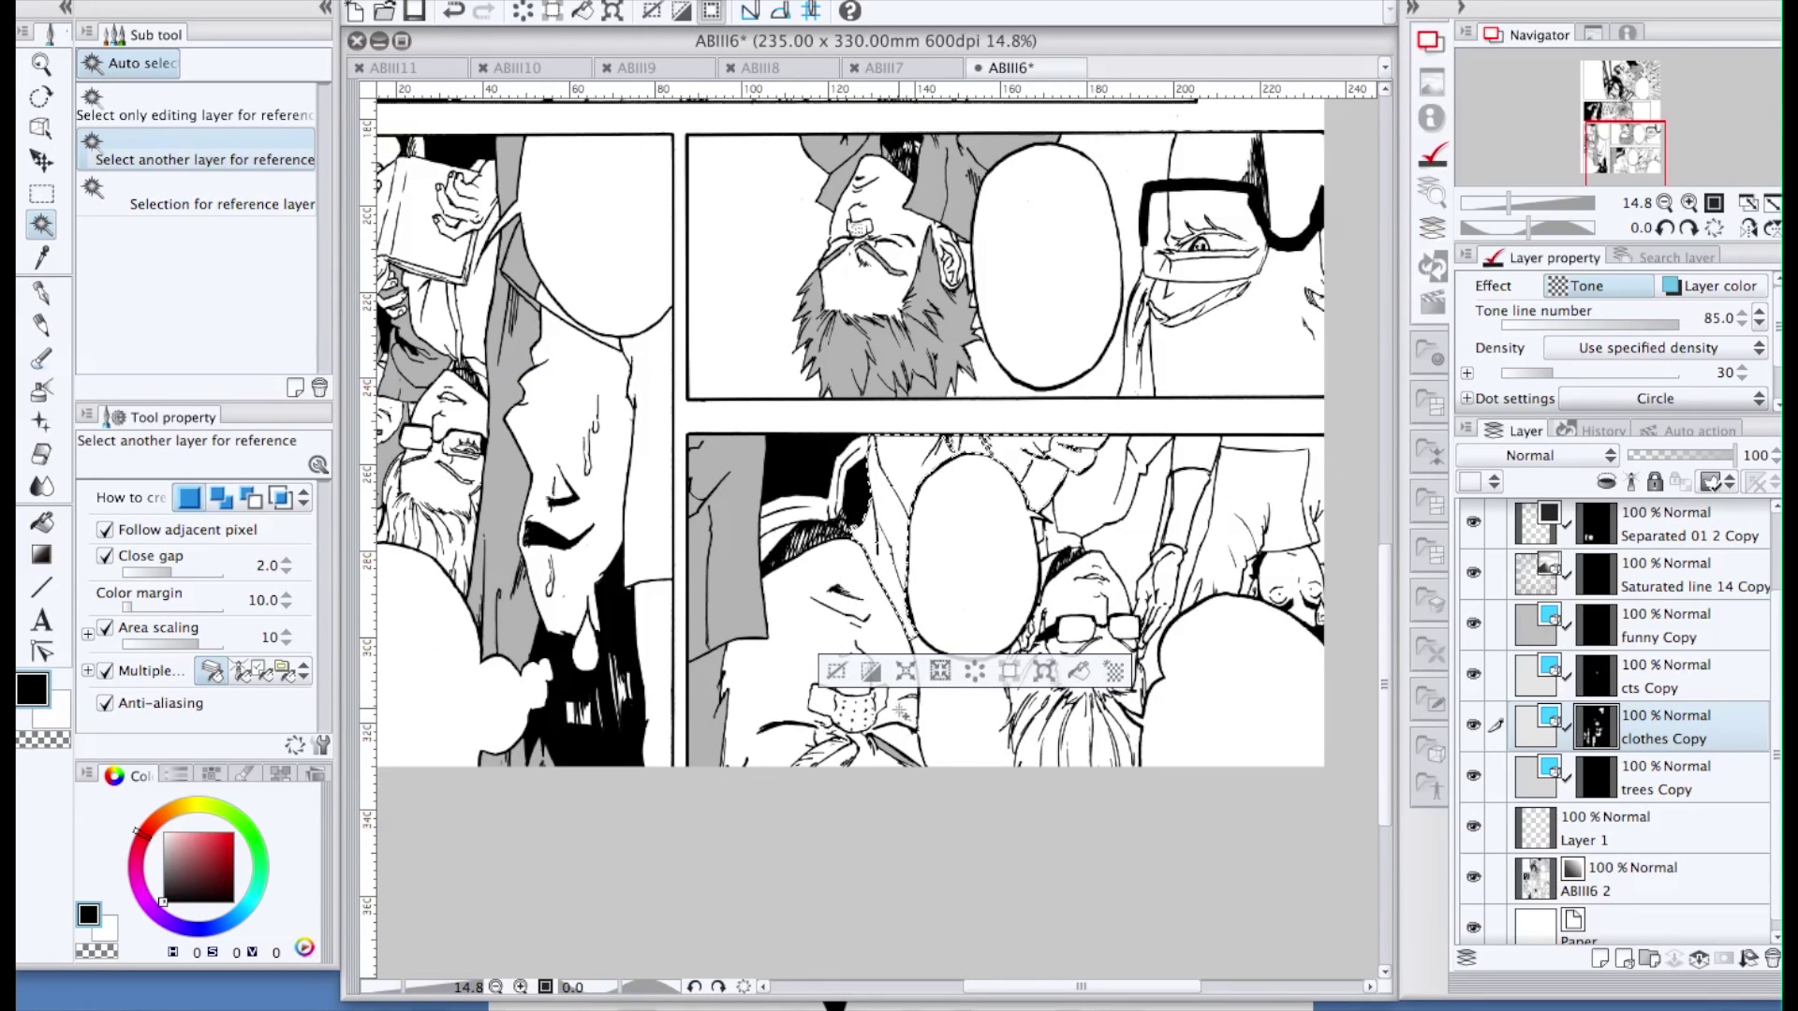
{"action": "left_click", "coordinate": [905, 670]}
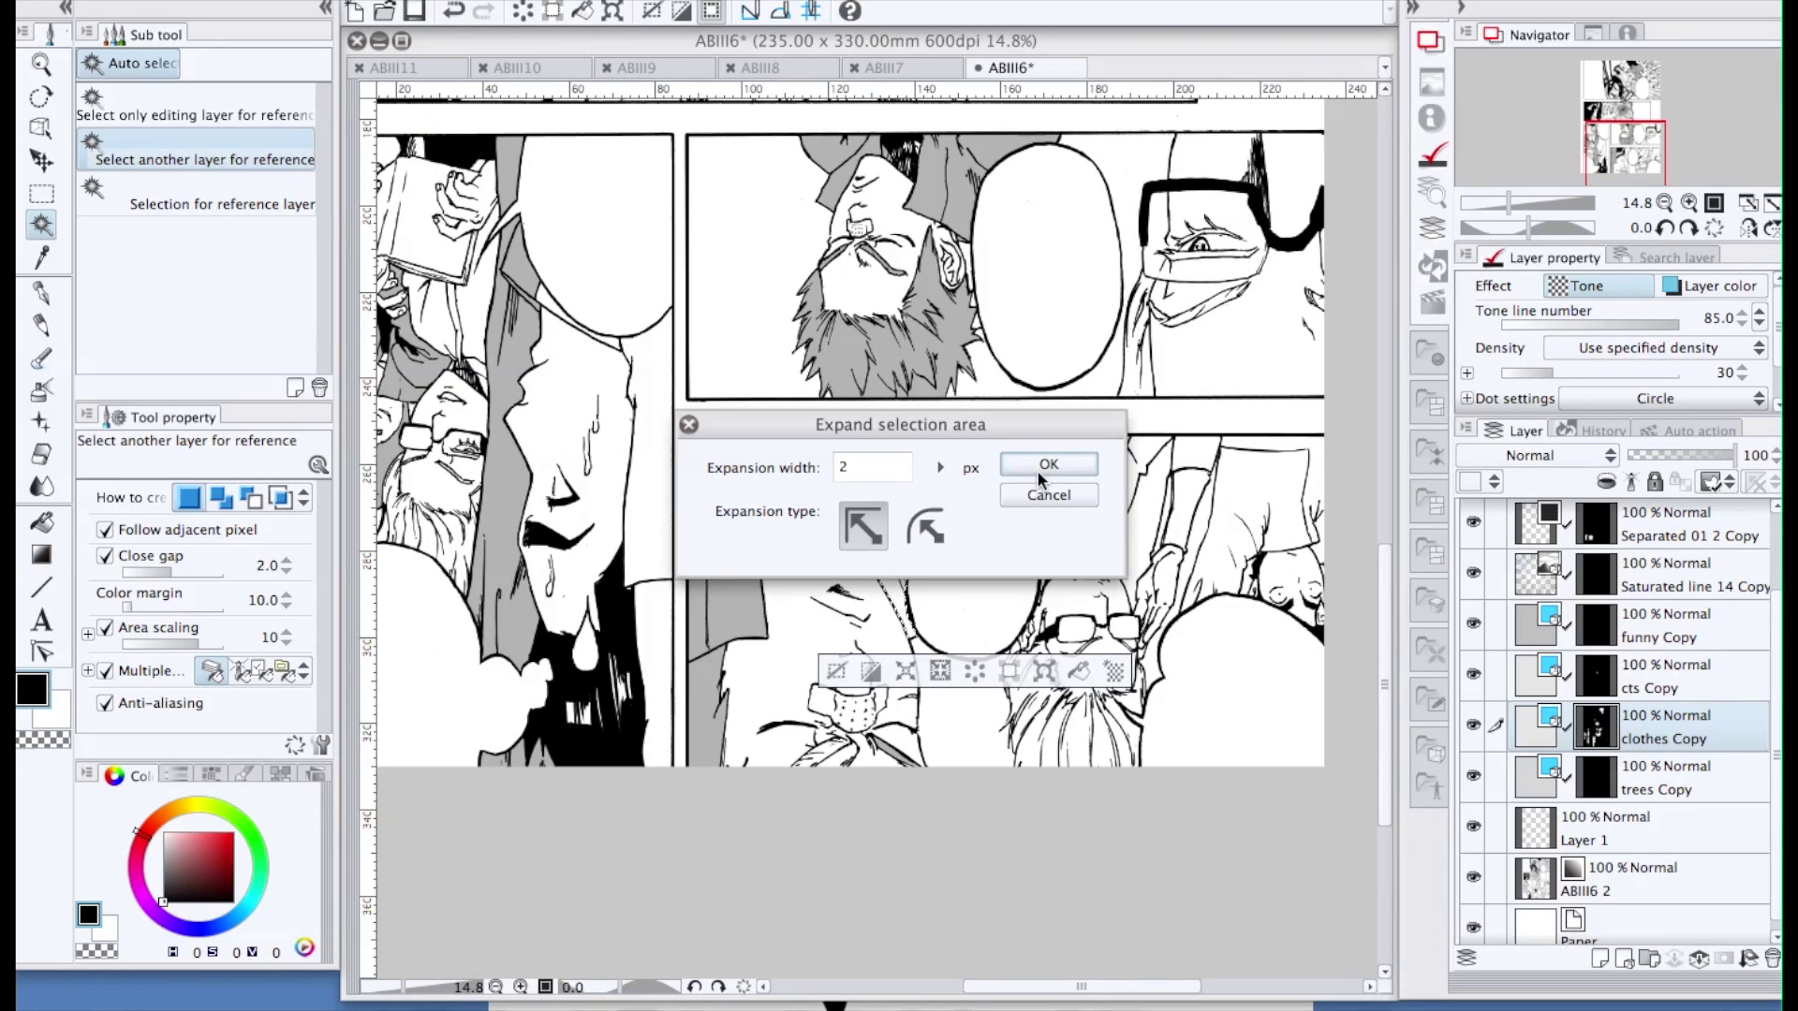
{"action": "left_click", "coordinate": [1039, 468]}
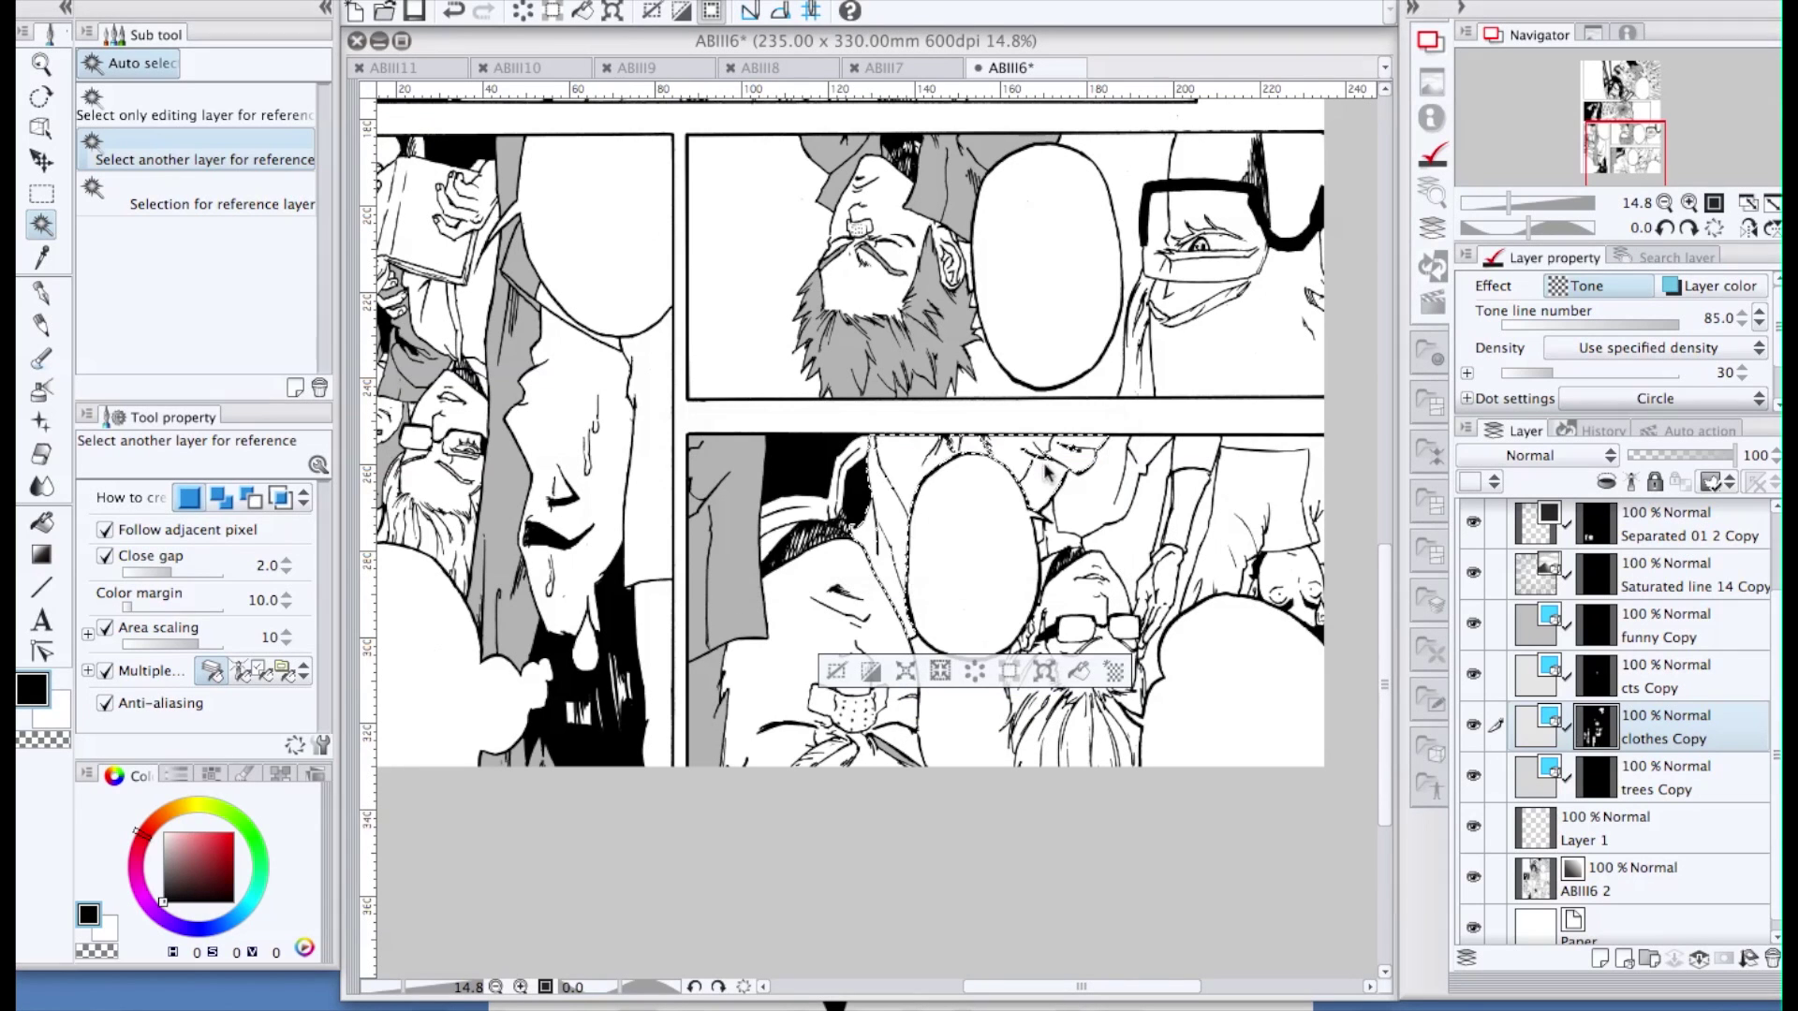
{"action": "left_click", "coordinate": [1082, 675]}
{"action": "key", "text": "ctrl+d"}
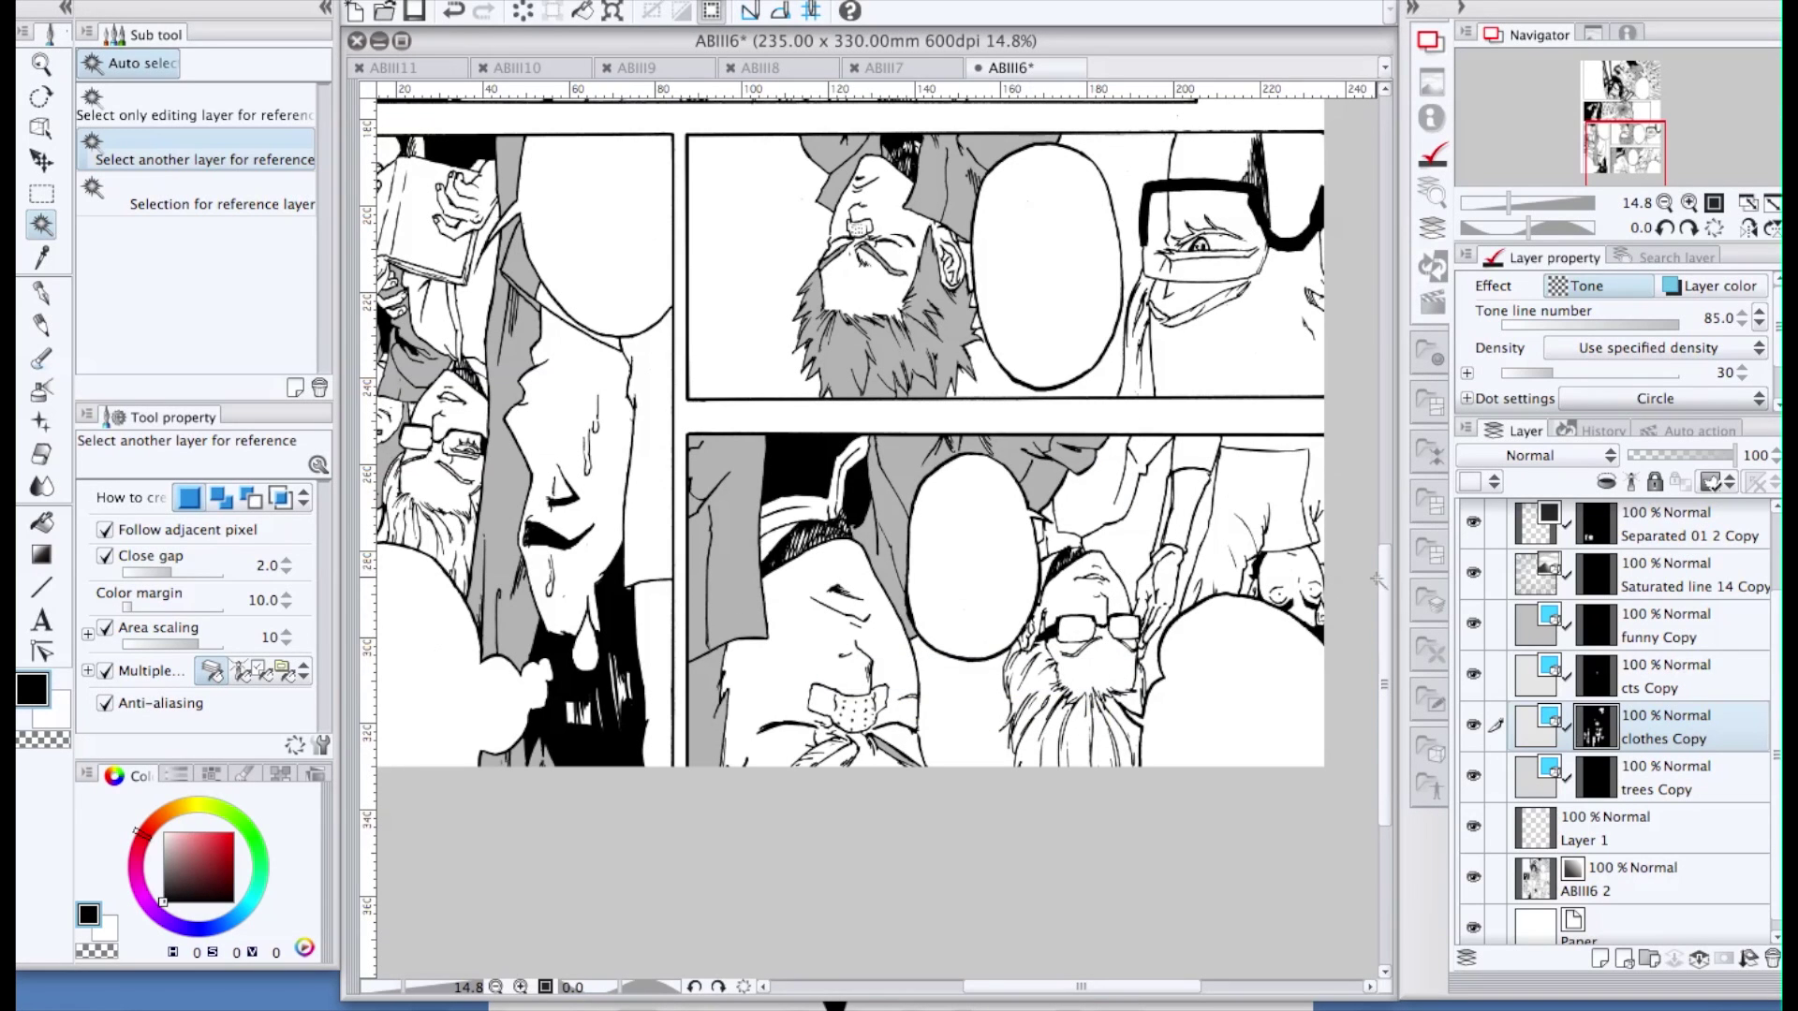
Close the open edges of the close-up character's near eyebrow with G-pen tone strokes at size 50, saving the page along the way
{"action": "left_click_drag", "start_coordinate": [1383, 562], "coordinate": [1384, 556]}
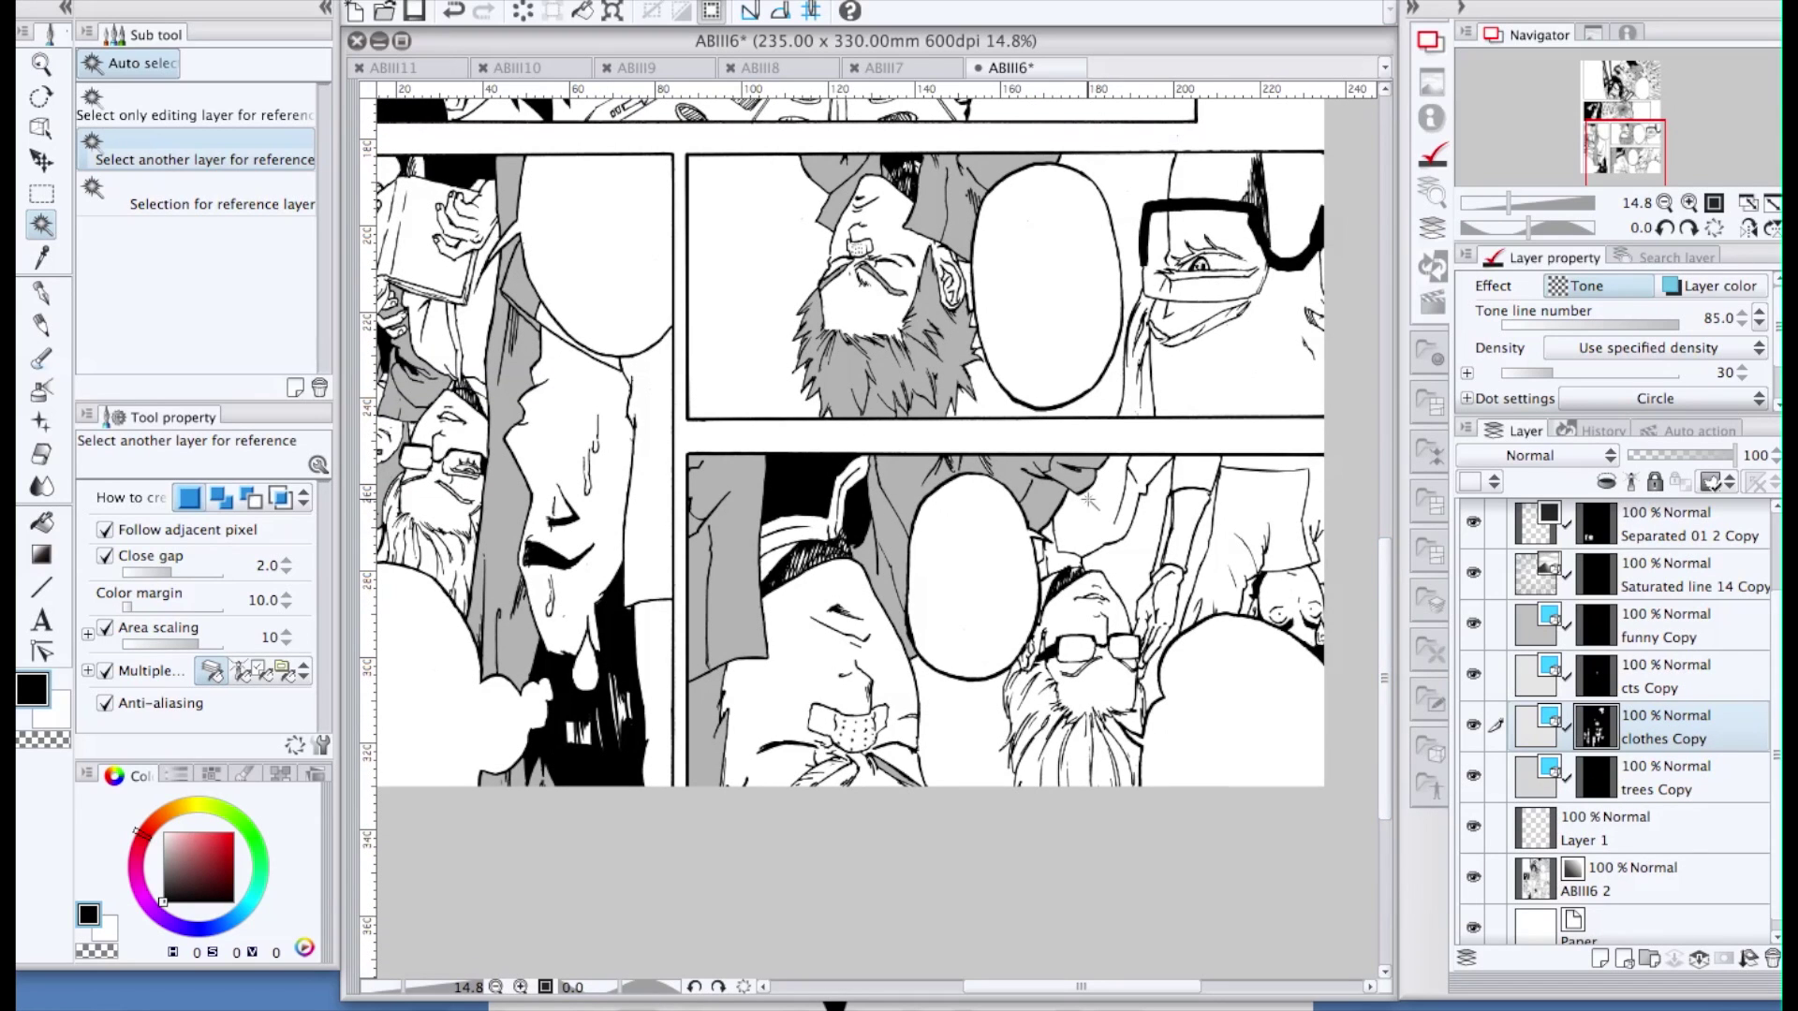
{"action": "left_click_drag", "start_coordinate": [978, 988], "coordinate": [1038, 986]}
{"action": "mouse_move", "coordinate": [1384, 590]}
{"action": "left_mouse_down"}
{"action": "mouse_move", "coordinate": [1384, 540]}
{"action": "mouse_move", "coordinate": [1391, 607]}
{"action": "left_mouse_up"}
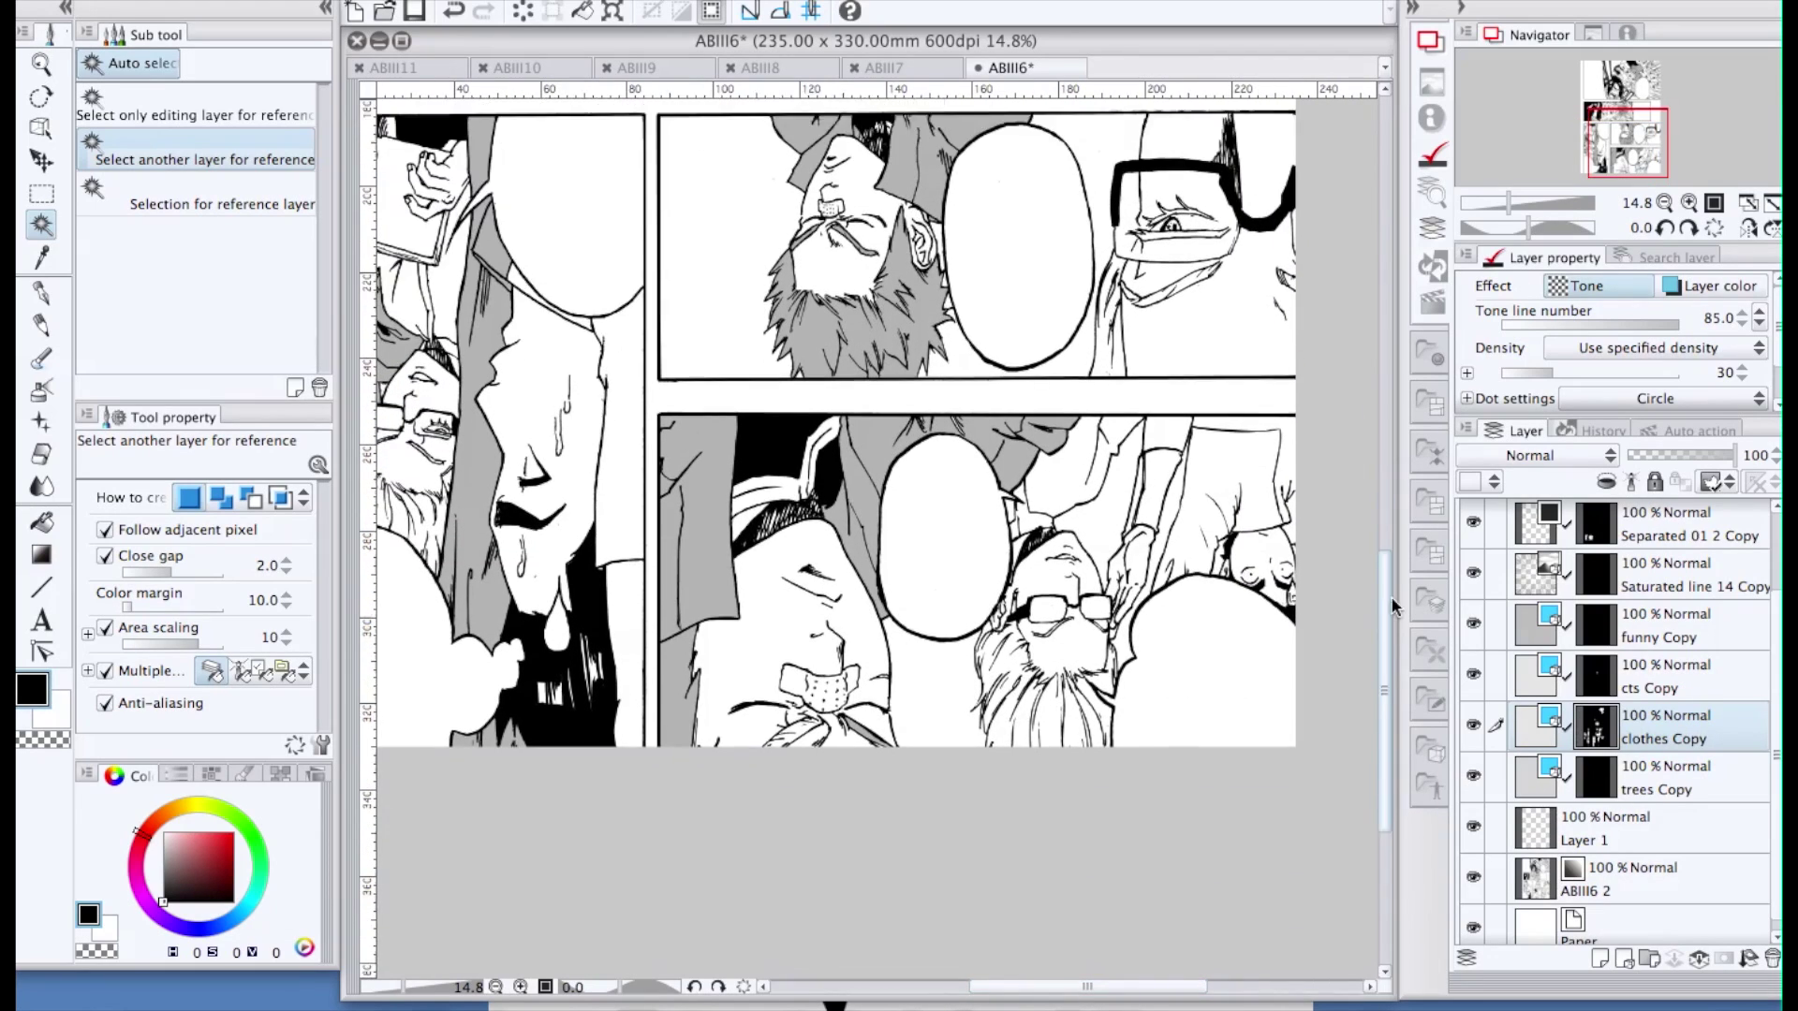
{"action": "scroll", "coordinate": [810, 695], "scroll_direction": "up", "scroll_amount": 4}
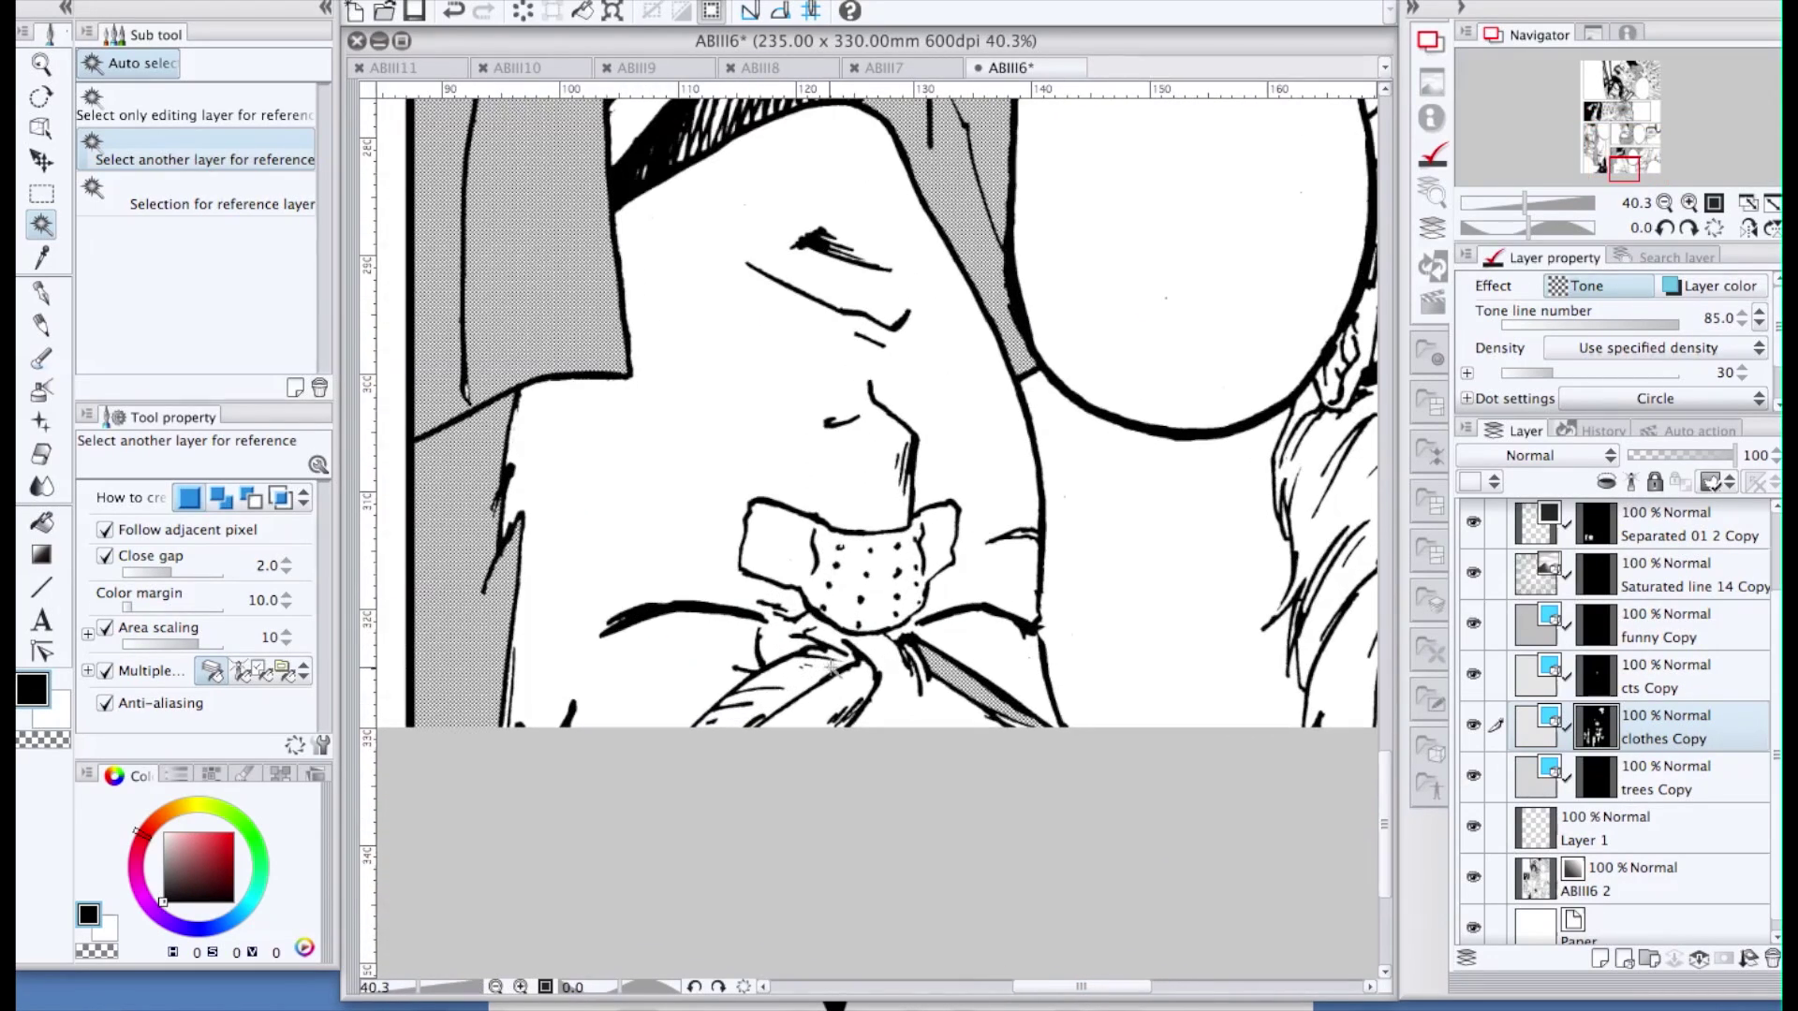
{"action": "key", "text": "o"}
{"action": "key", "text": "p"}
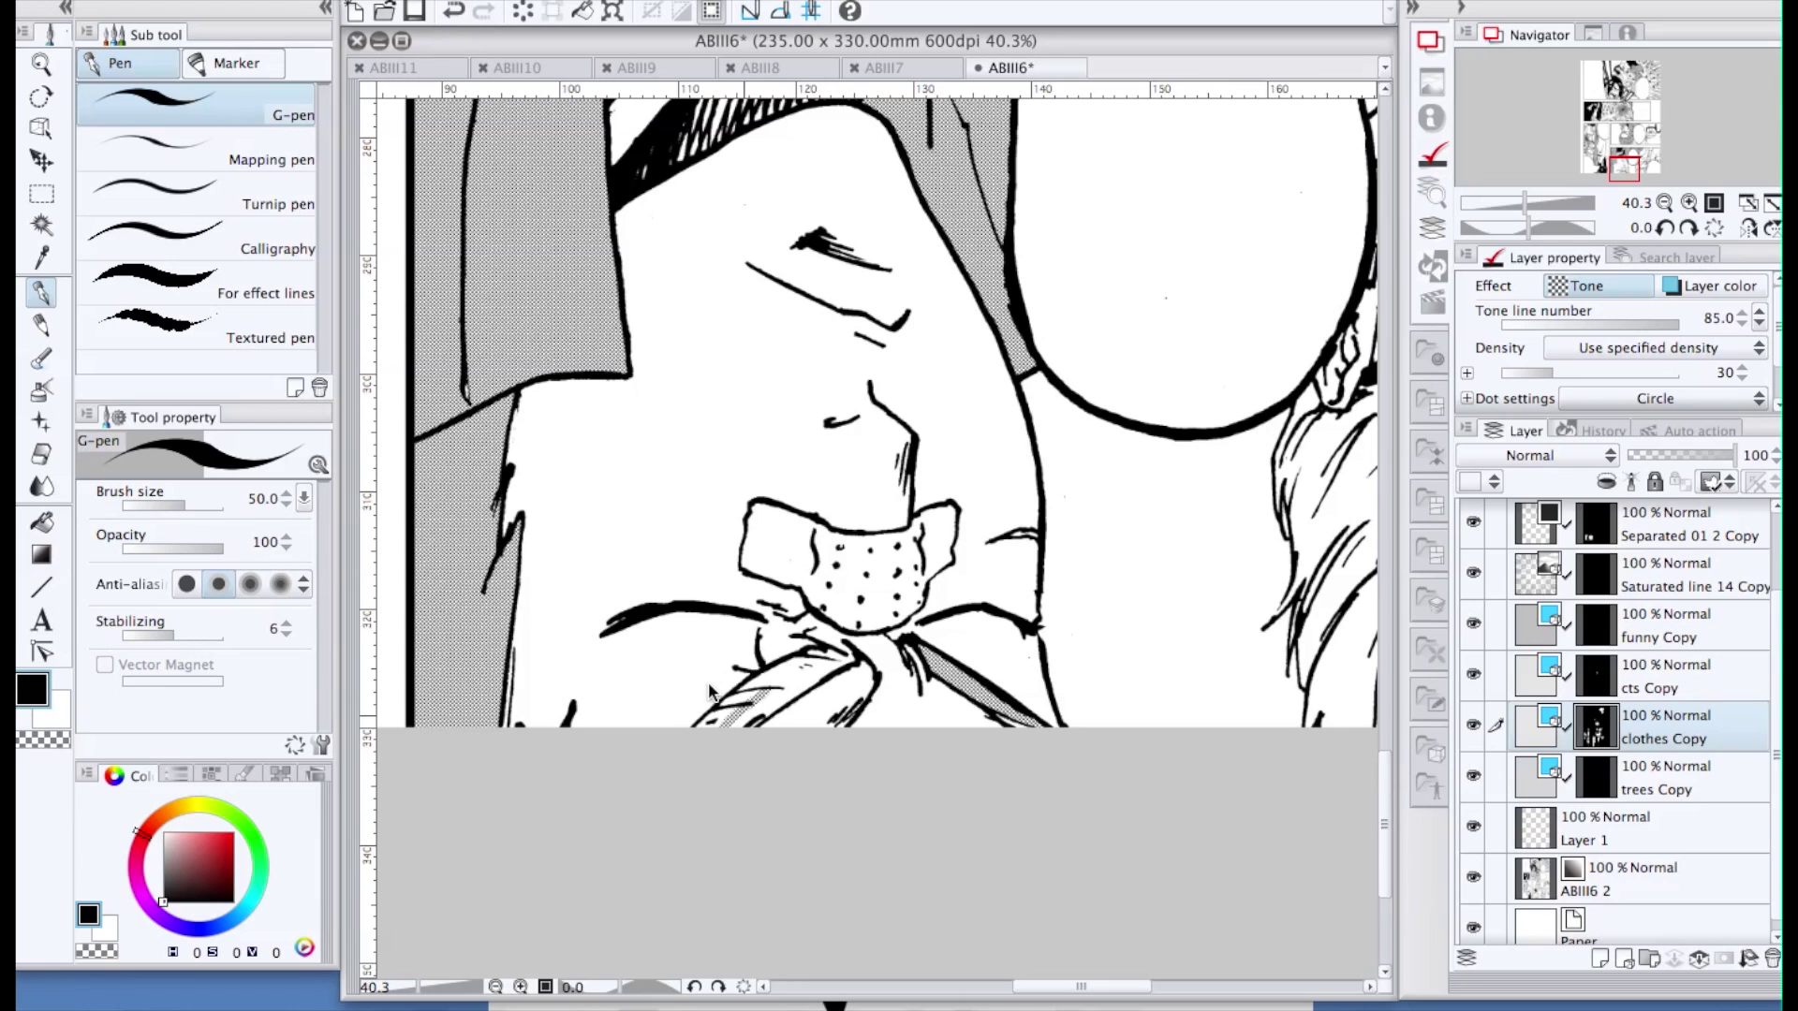
{"action": "key", "text": "ctrl+s"}
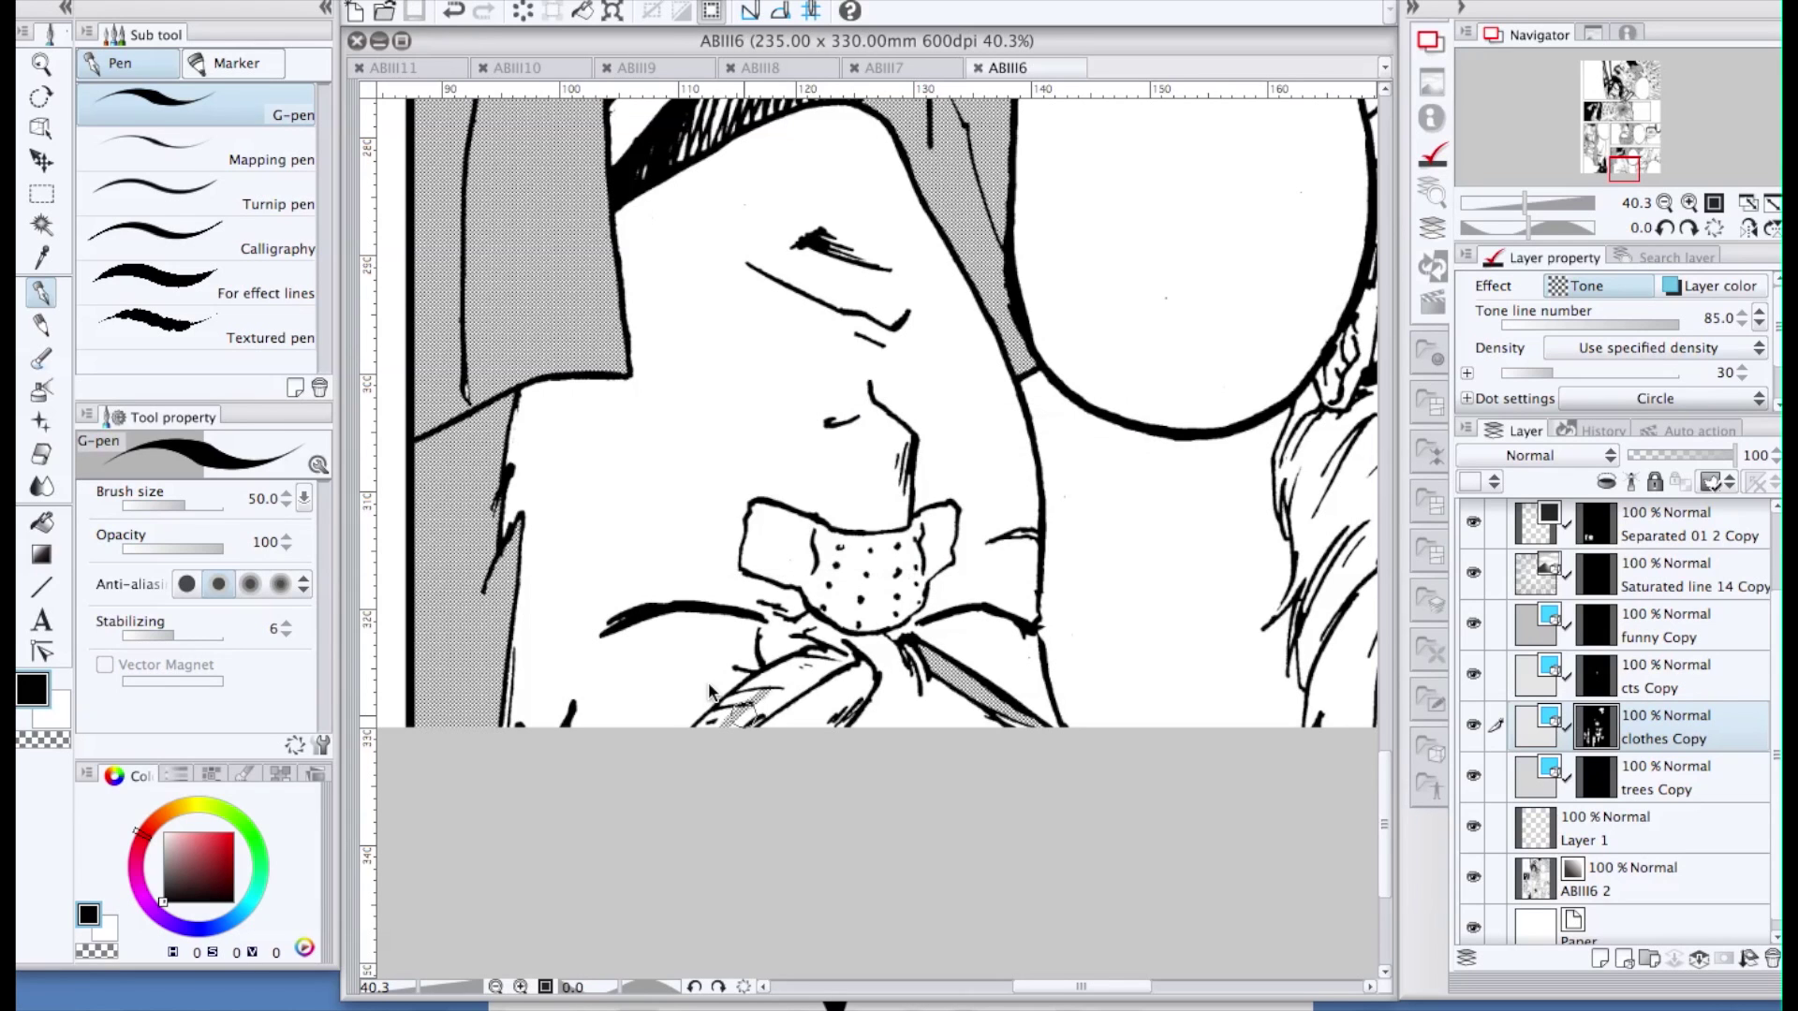
{"action": "mouse_move", "coordinate": [740, 719]}
{"action": "left_mouse_down"}
{"action": "mouse_move", "coordinate": [810, 655]}
{"action": "mouse_move", "coordinate": [838, 660]}
{"action": "mouse_move", "coordinate": [794, 666]}
{"action": "left_mouse_up"}
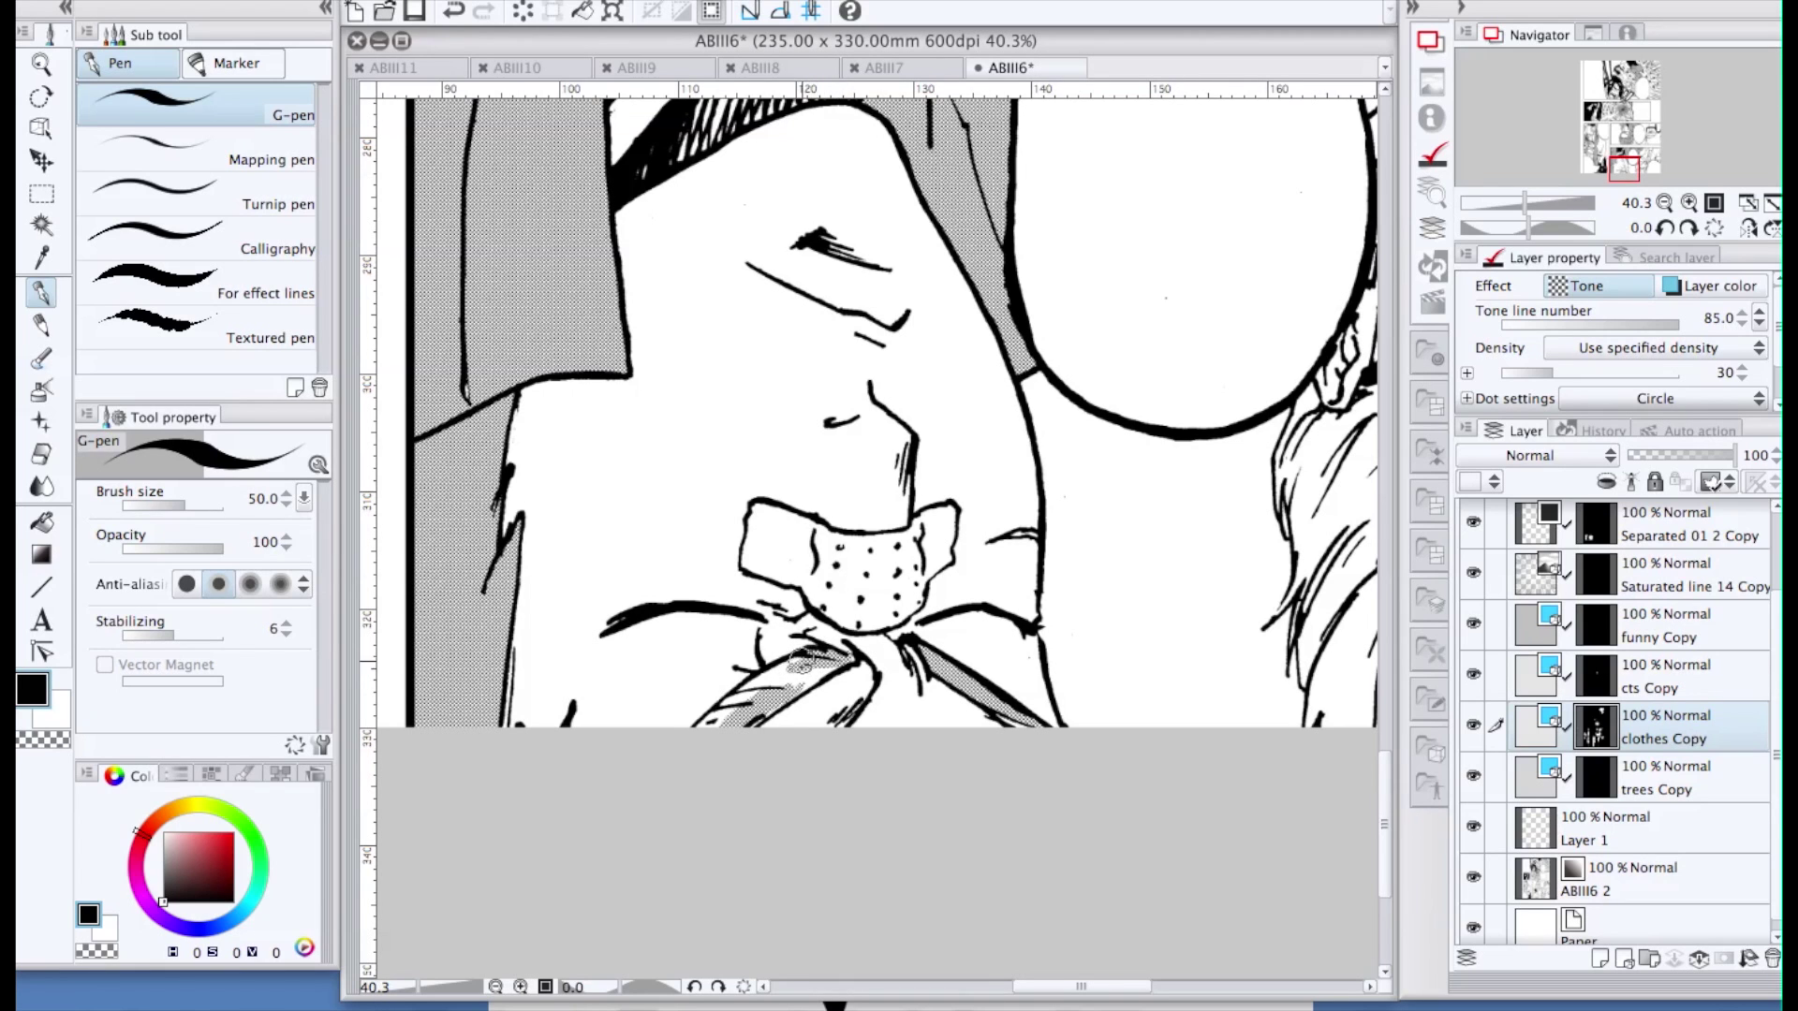
Auto-select the remaining gaps inside the near eyebrow, expand the selection, fill it with tone and deselect
{"action": "key", "text": "e"}
{"action": "key", "text": "w"}
{"action": "left_click", "coordinate": [789, 674]}
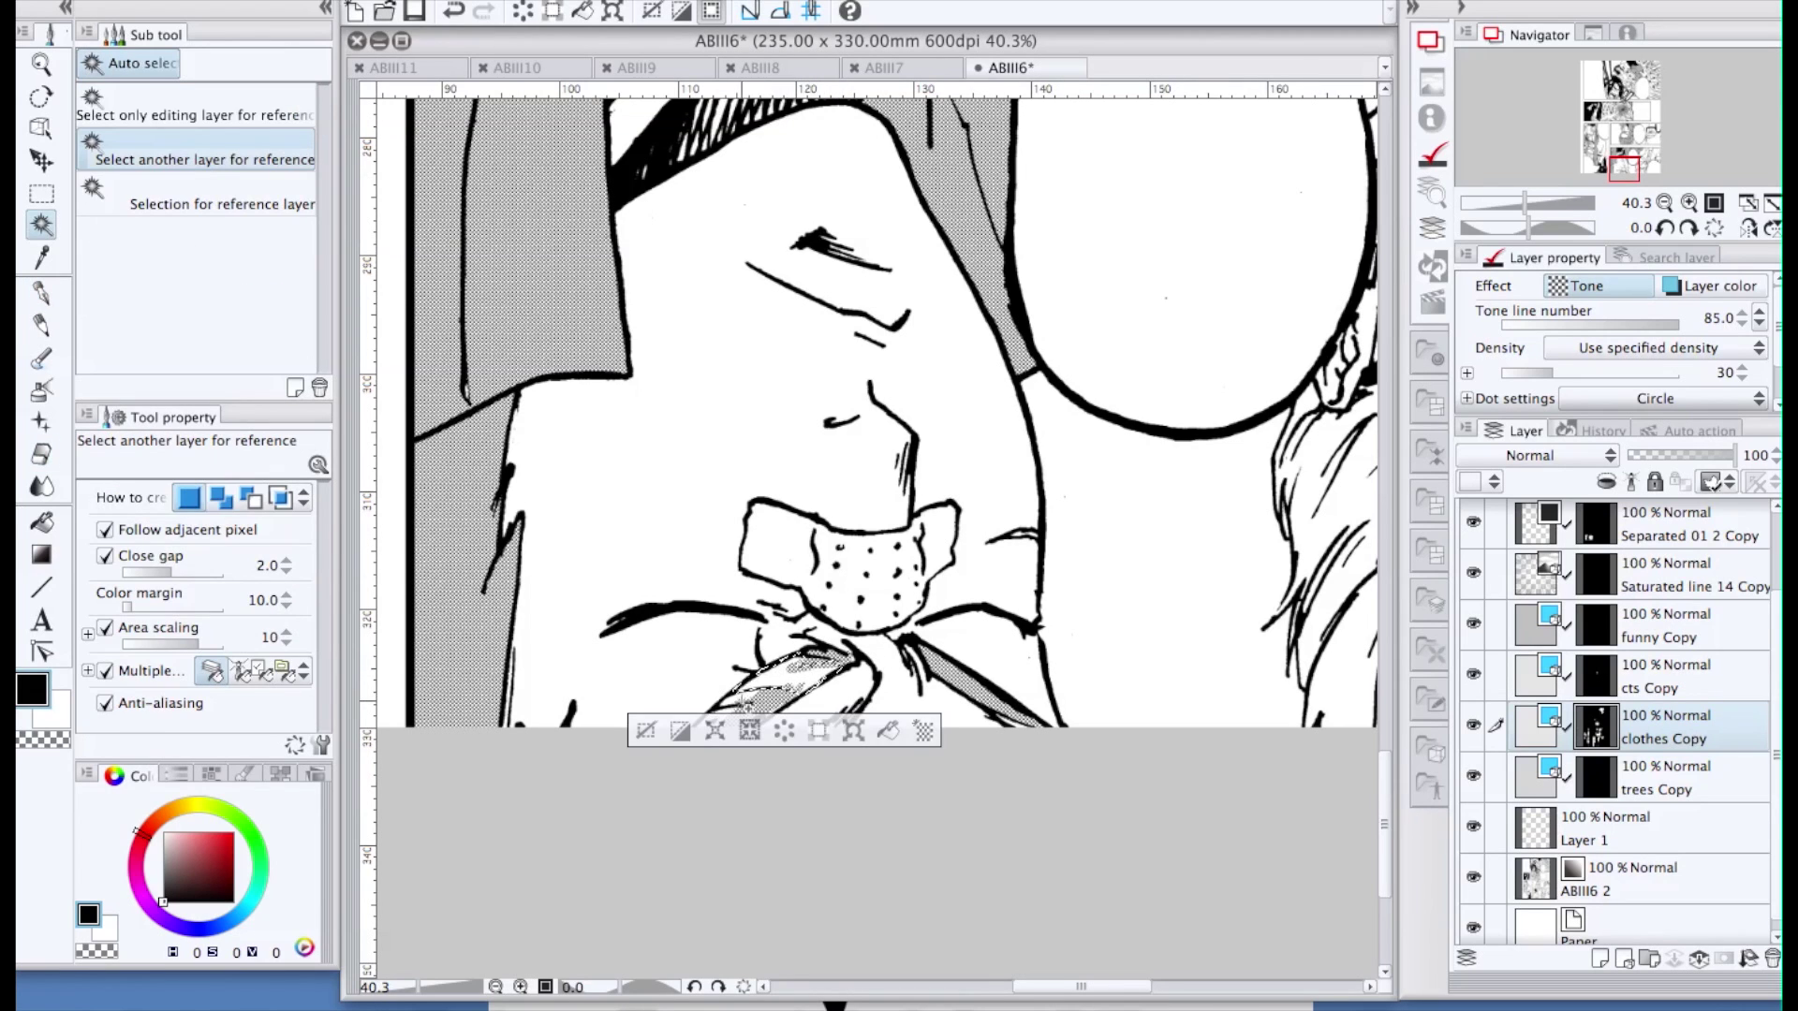
{"action": "left_click", "coordinate": [744, 703], "text": "shift"}
{"action": "left_click", "coordinate": [694, 758]}
{"action": "key", "text": "Return"}
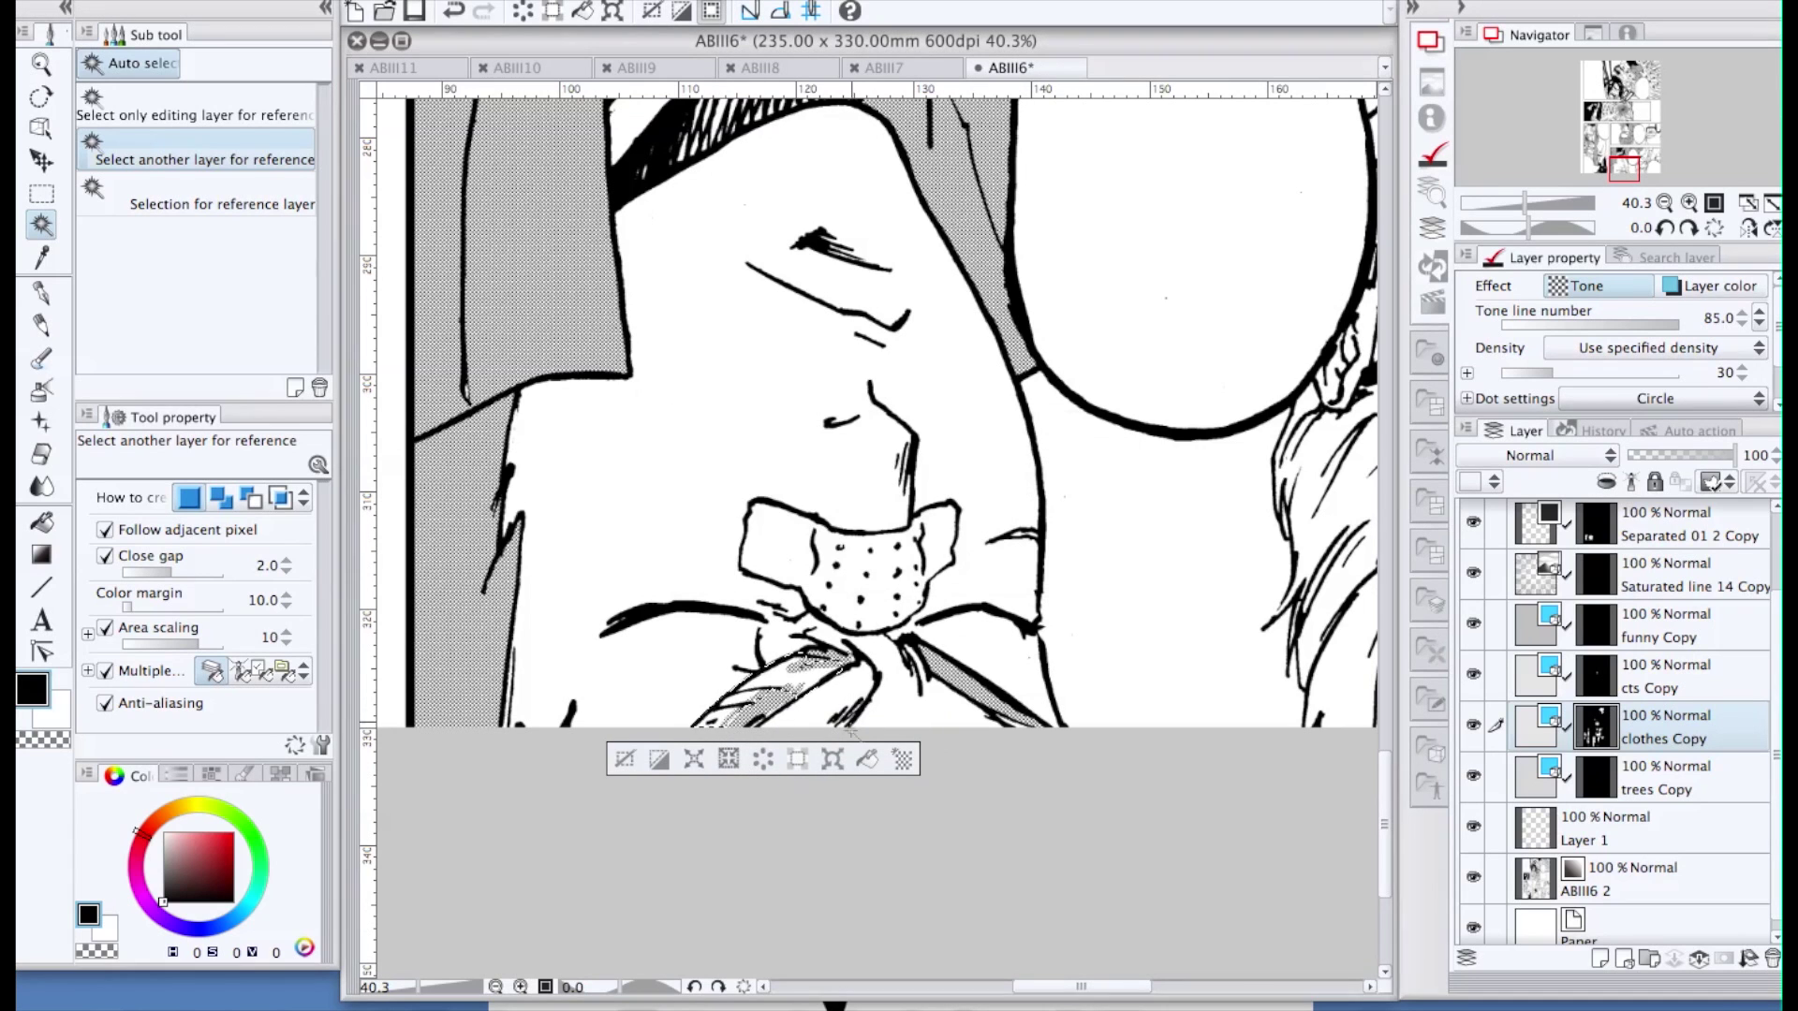
{"action": "left_click", "coordinate": [865, 760]}
{"action": "key", "text": "super+d"}
On the ABIII6 2 line art layer, erase the stray short lines along the close-up character's cheek with the Harder eraser at size 50
{"action": "key", "text": "p"}
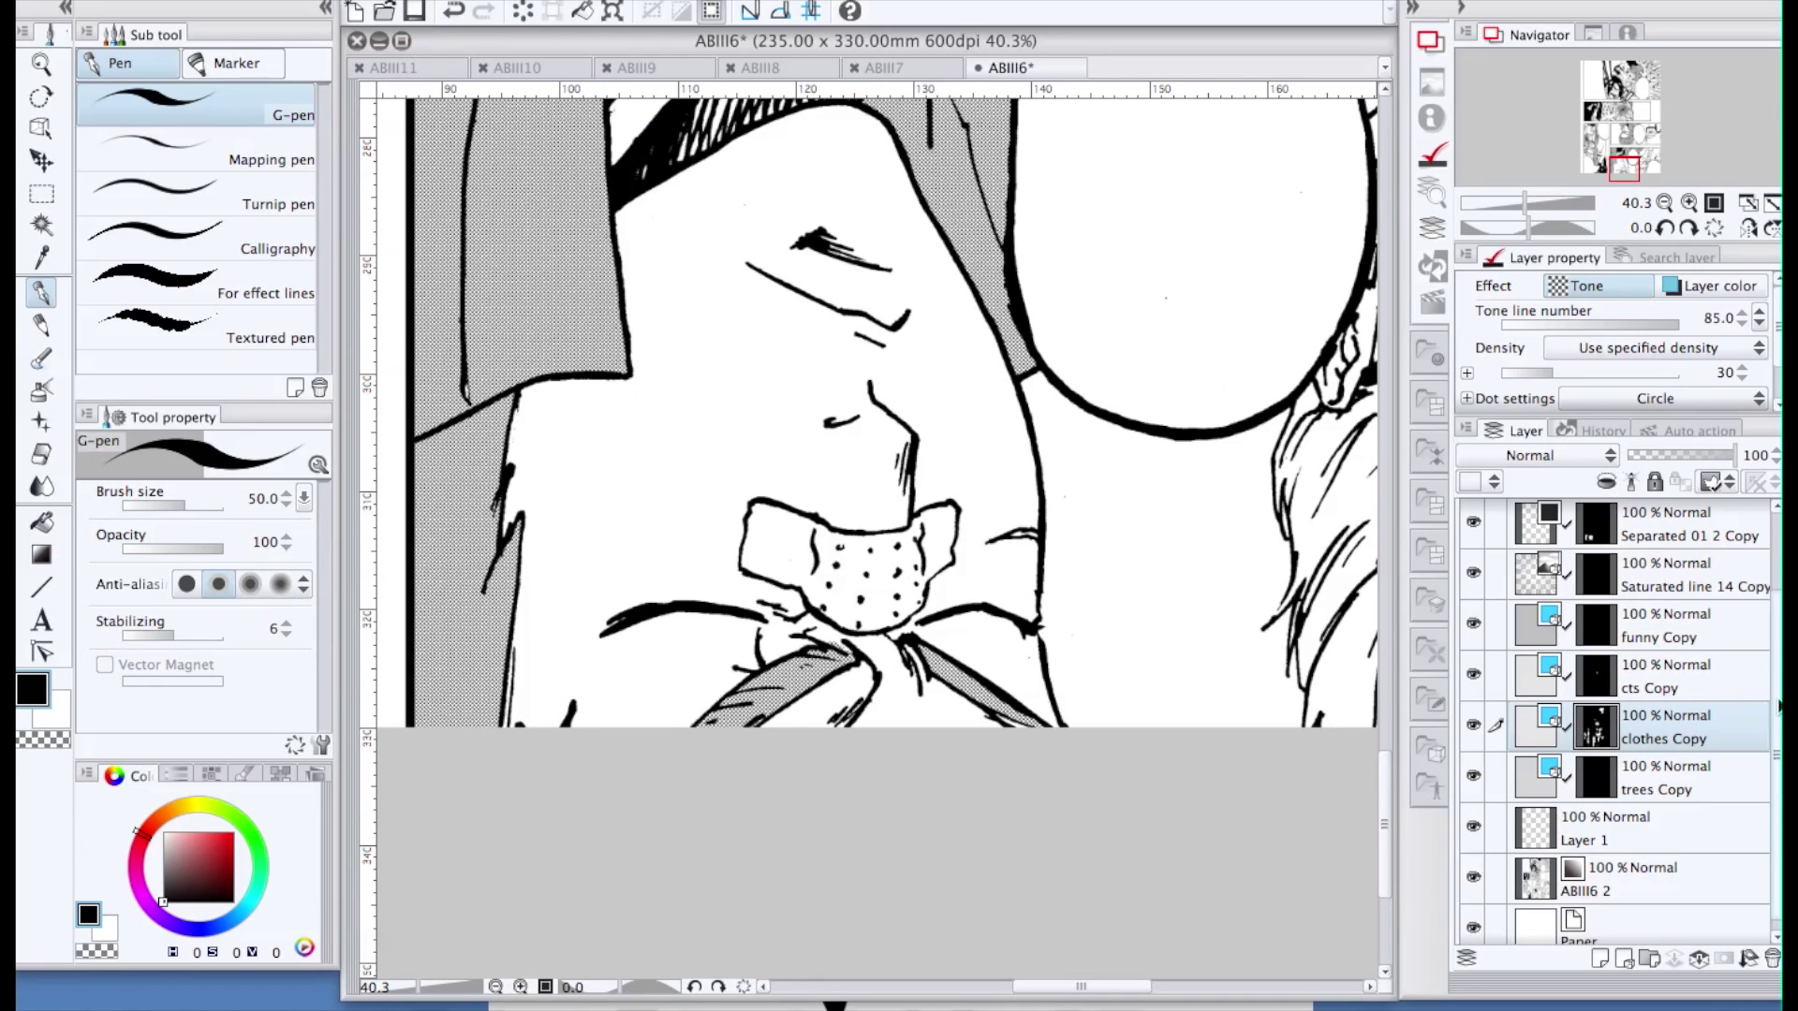
{"action": "left_click", "coordinate": [1642, 880]}
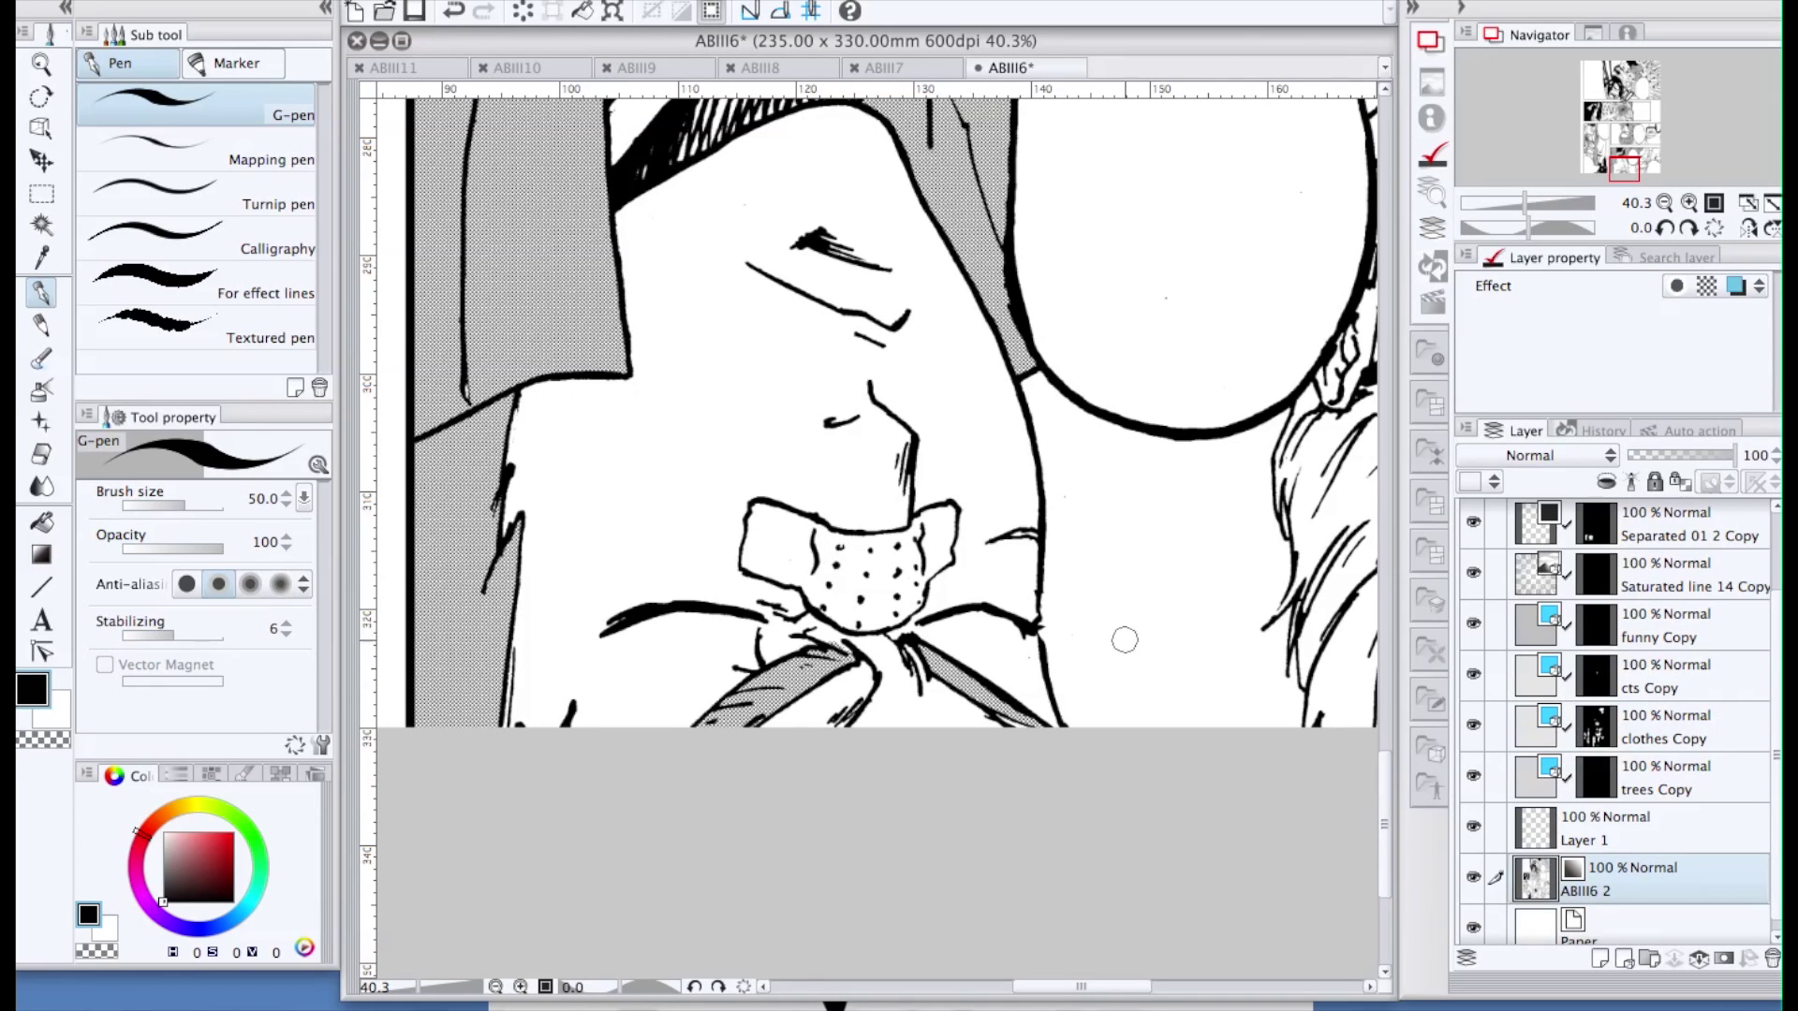
{"action": "key", "text": "e"}
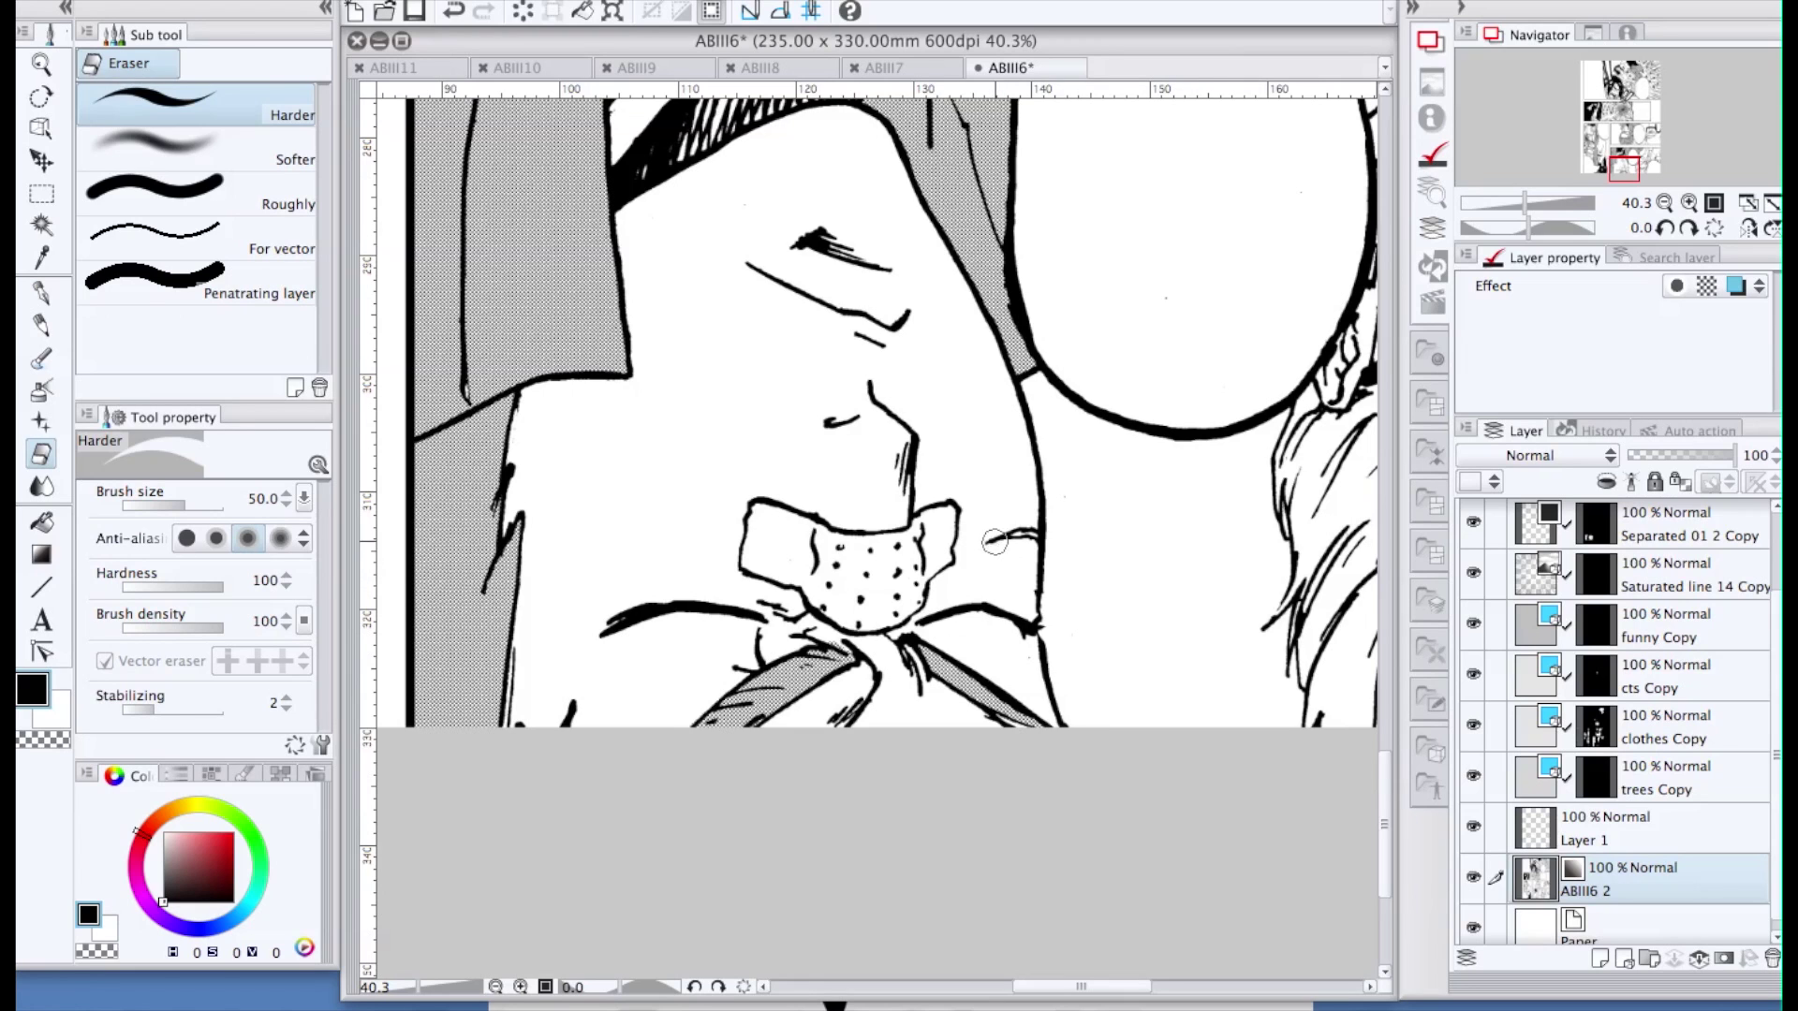
{"action": "mouse_move", "coordinate": [995, 541]}
{"action": "left_mouse_down"}
{"action": "mouse_move", "coordinate": [1011, 519]}
{"action": "mouse_move", "coordinate": [1032, 533]}
{"action": "left_mouse_up"}
Draw a bent crease line above the close-up character's closed eye with the G-pen at size 30 on the ABIII6 2 layer
{"action": "key", "text": "p"}
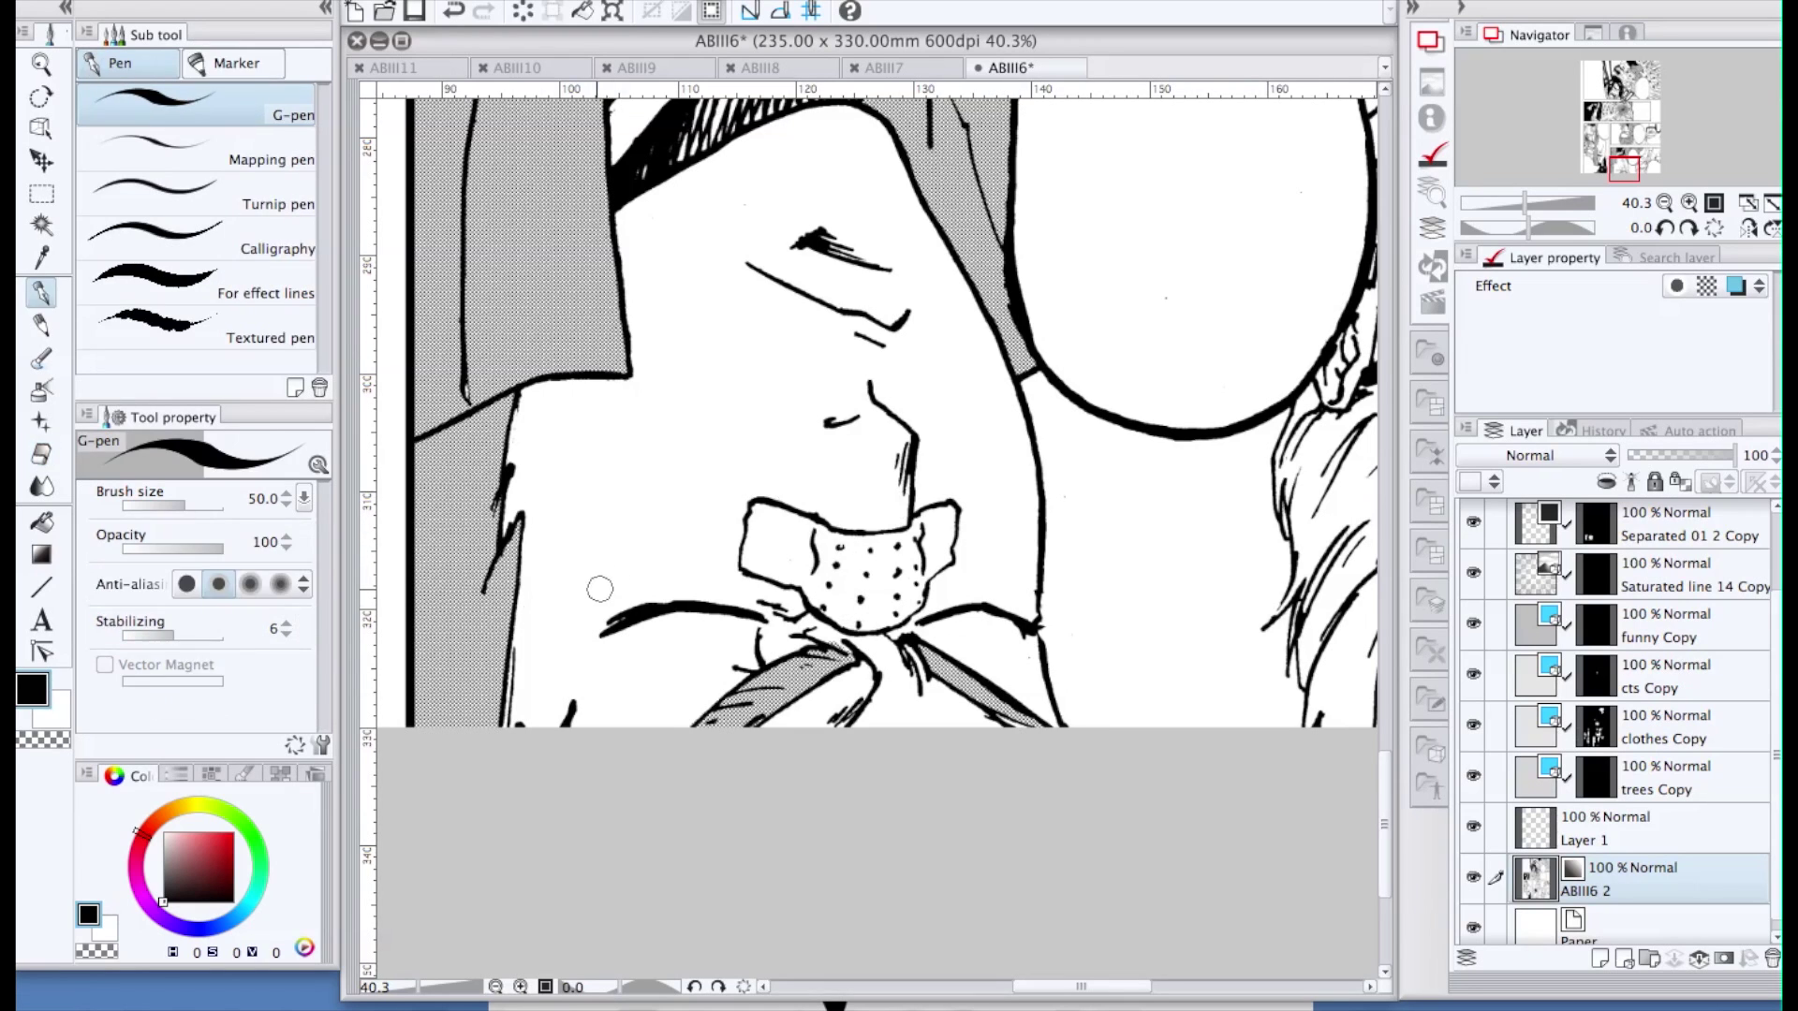
{"action": "key", "text": "bracketleft"}
{"action": "key", "text": "bracketleft"}
{"action": "key", "text": "bracketleft"}
{"action": "key", "text": "bracketleft"}
{"action": "key", "text": "bracketleft"}
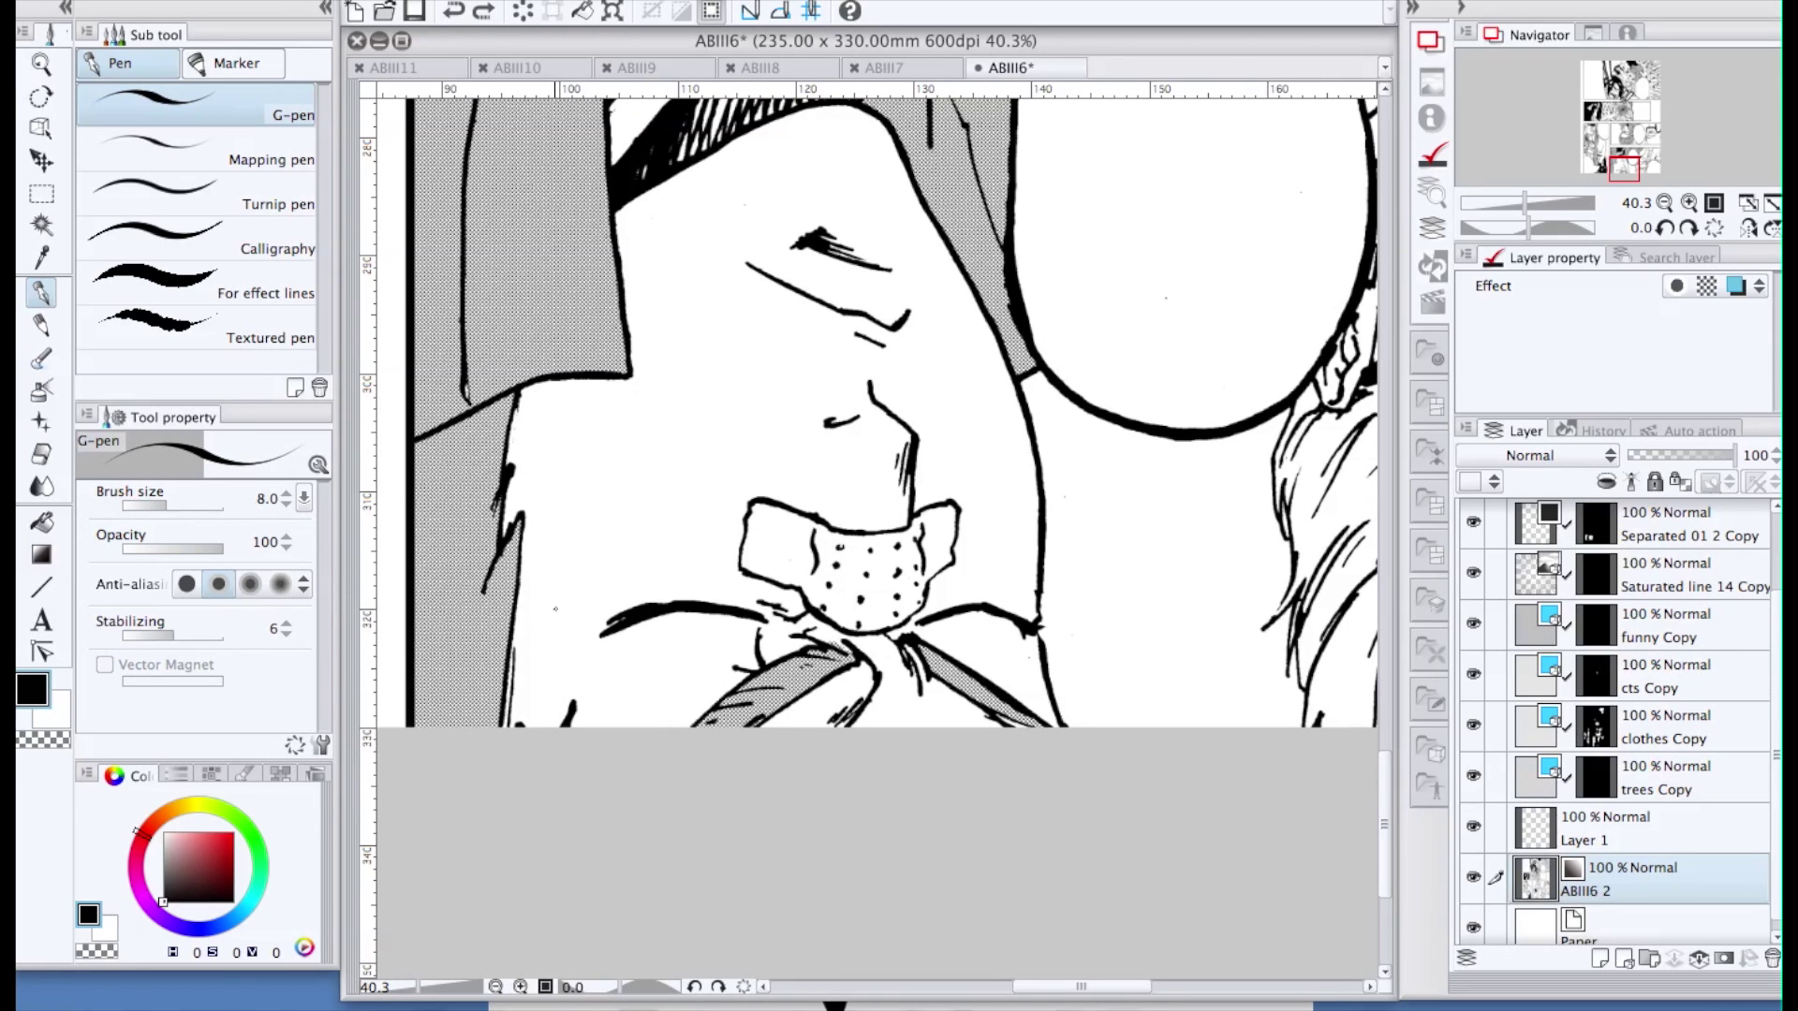
{"action": "key", "text": "bracketright"}
{"action": "left_click_drag", "start_coordinate": [596, 581], "coordinate": [689, 562]}
{"action": "key", "text": "super+z"}
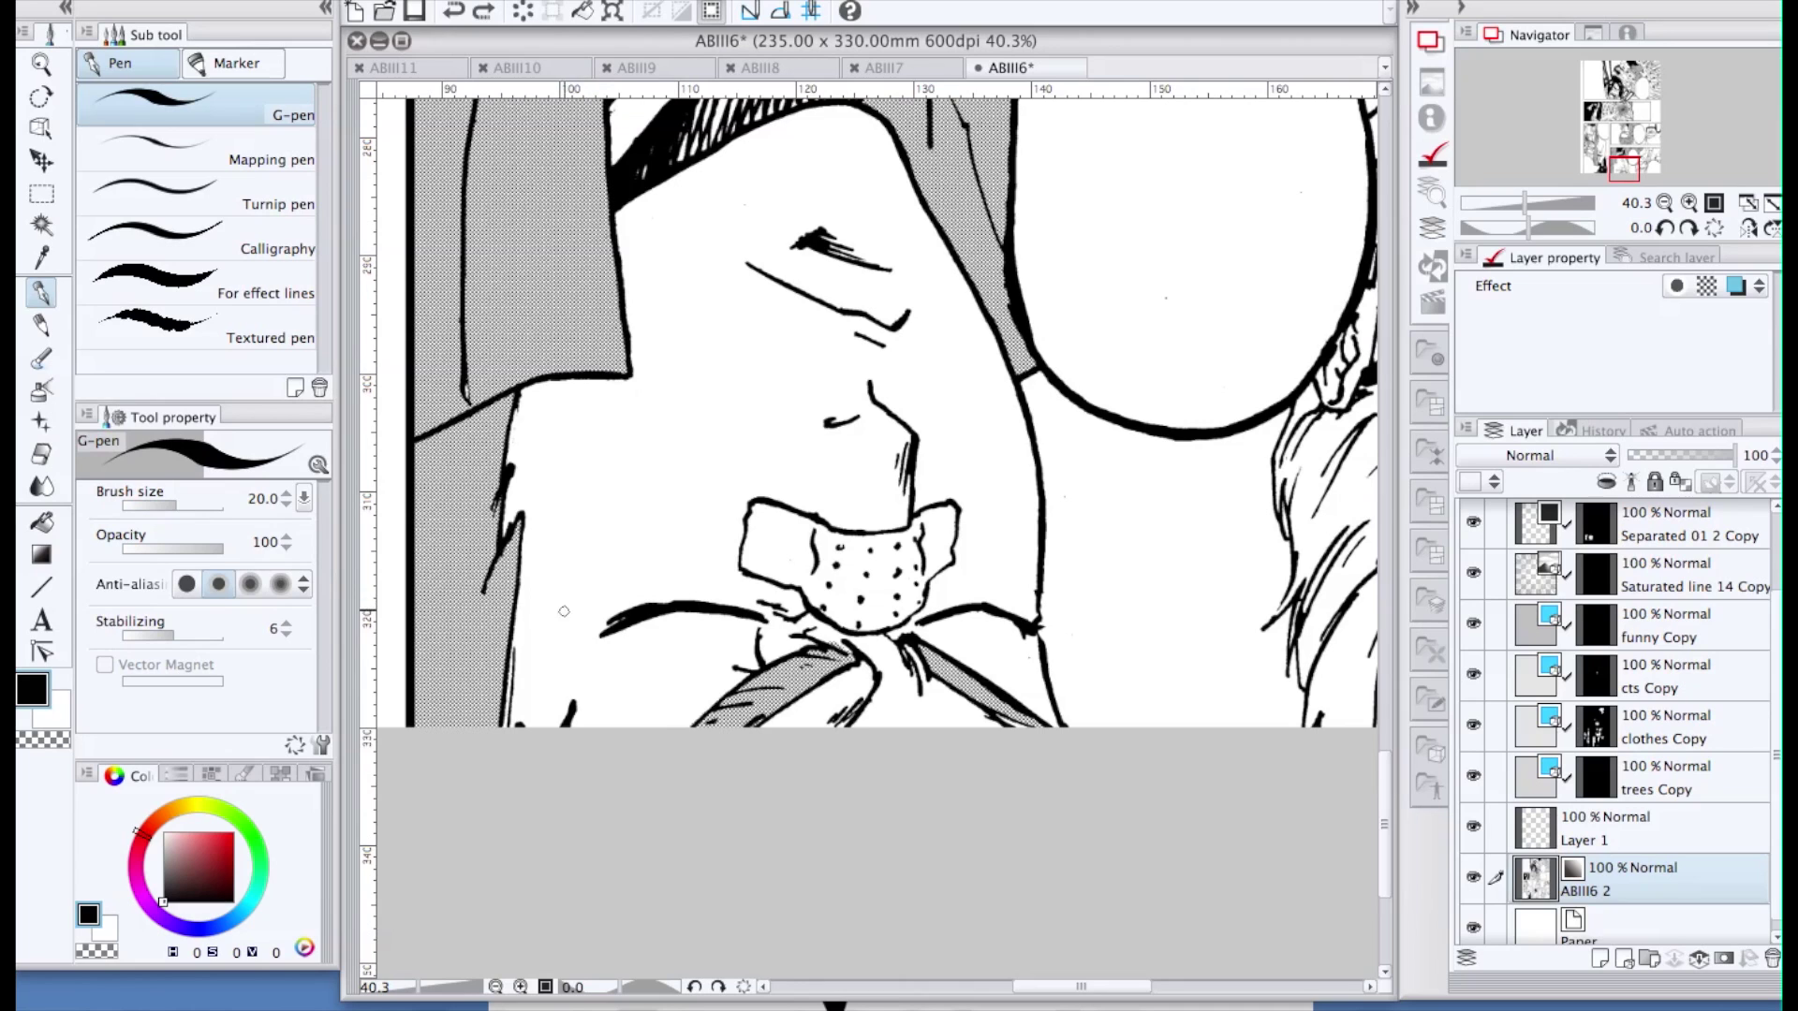
{"action": "key", "text": "super+z"}
{"action": "mouse_move", "coordinate": [561, 615]}
{"action": "left_mouse_down"}
{"action": "mouse_move", "coordinate": [604, 573]}
{"action": "mouse_move", "coordinate": [668, 562]}
{"action": "mouse_move", "coordinate": [611, 562]}
{"action": "mouse_move", "coordinate": [663, 563]}
{"action": "left_mouse_up"}
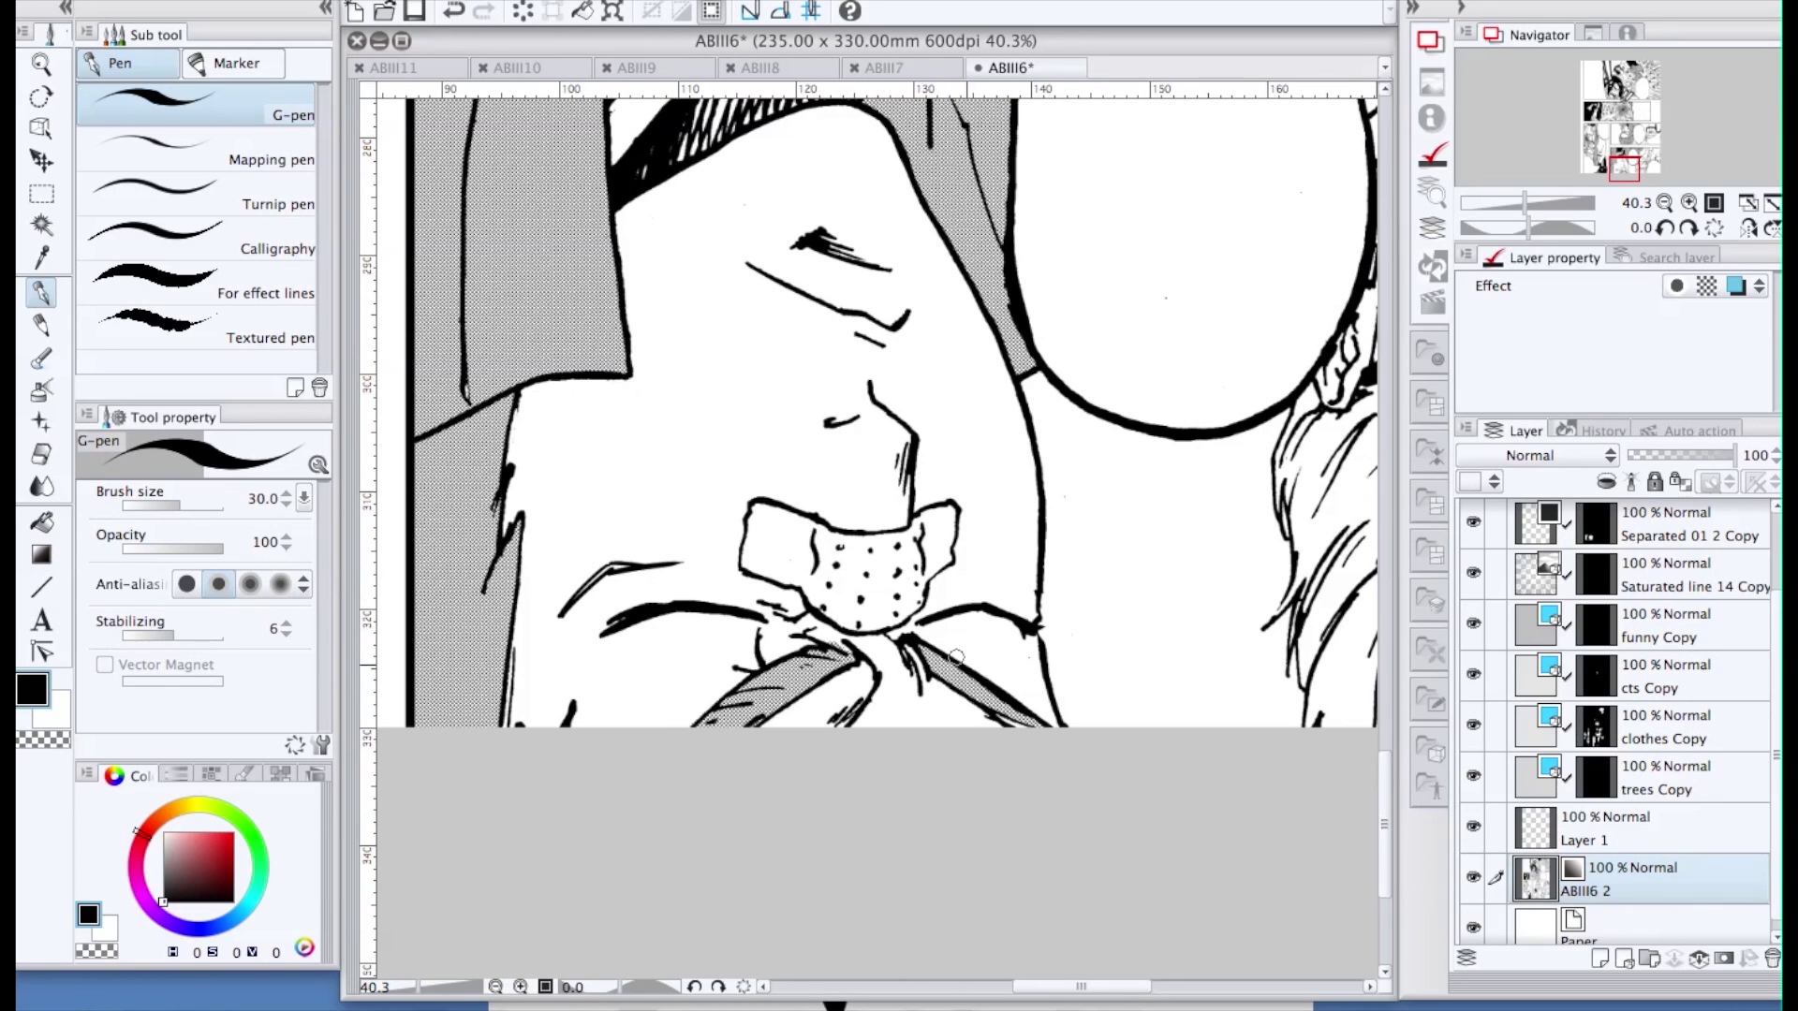
Erase the excess end of the eye line in the spiky-hair panel and touch up the line art in the book-holding characters' panel
{"action": "mouse_move", "coordinate": [1045, 987]}
{"action": "left_mouse_down"}
{"action": "mouse_move", "coordinate": [1092, 988]}
{"action": "mouse_move", "coordinate": [1030, 987]}
{"action": "left_mouse_up"}
{"action": "left_click_drag", "start_coordinate": [1385, 769], "coordinate": [1375, 593]}
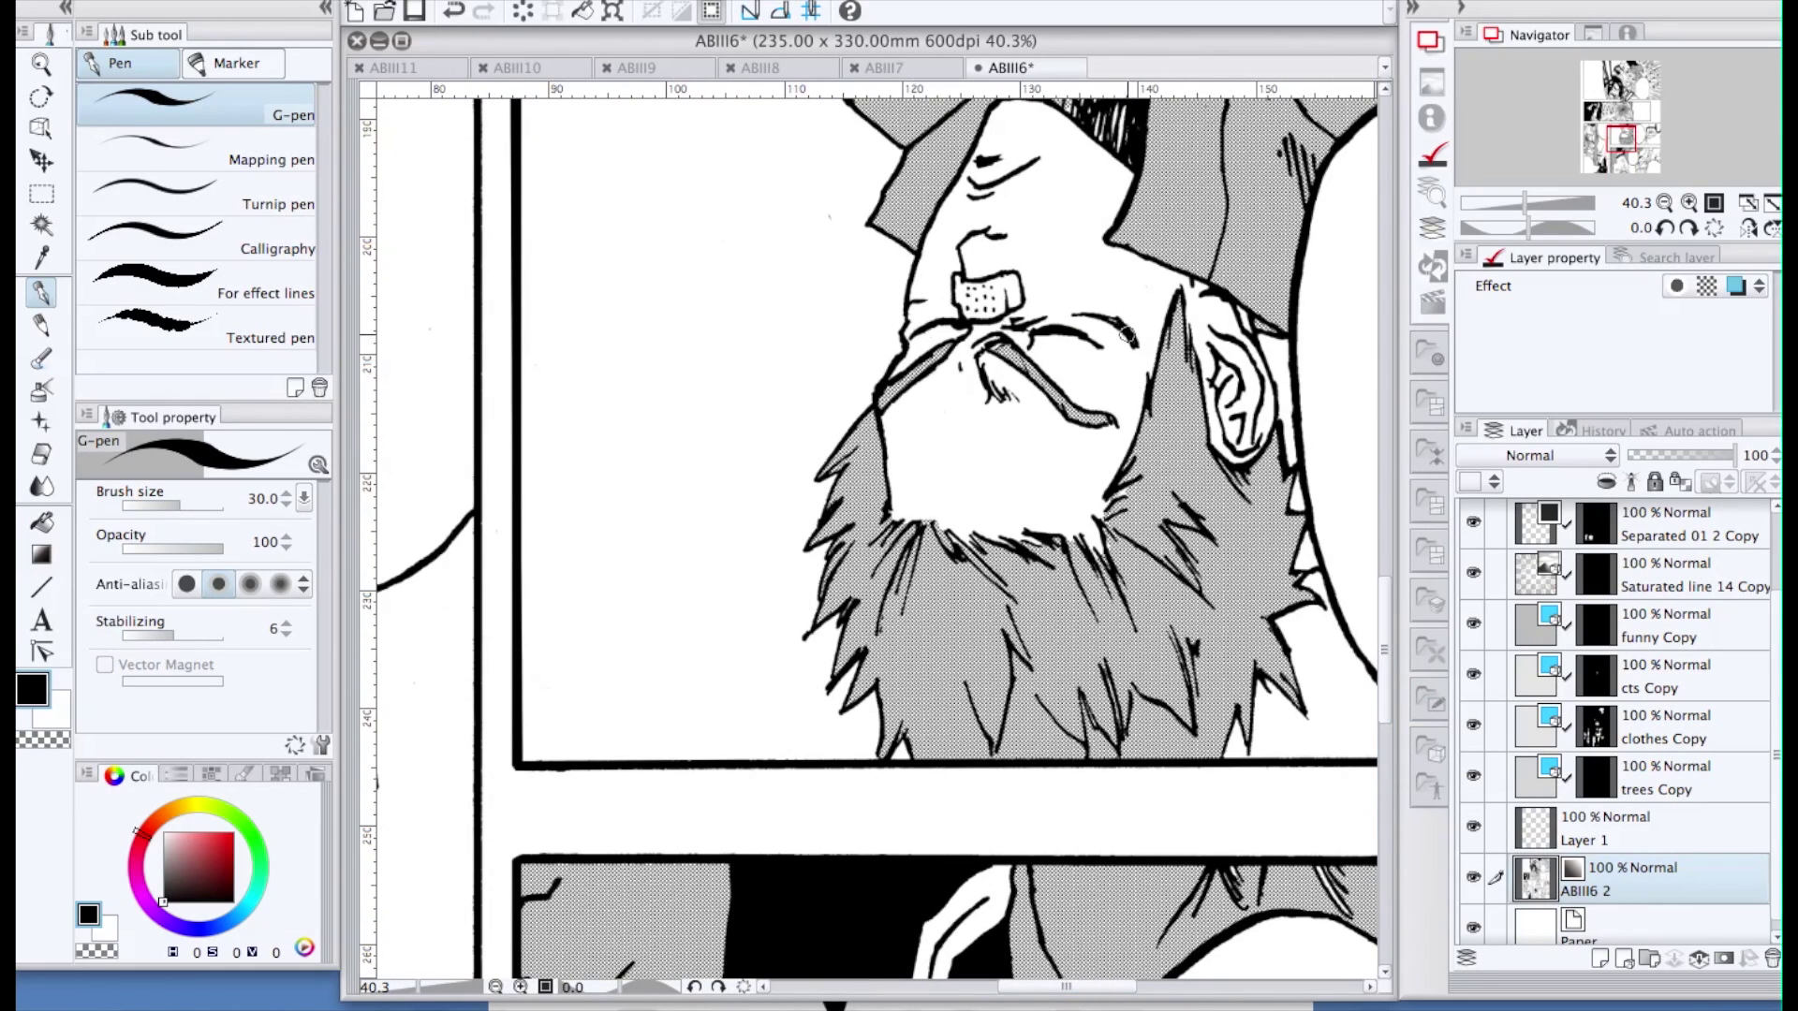
{"action": "key", "text": "e"}
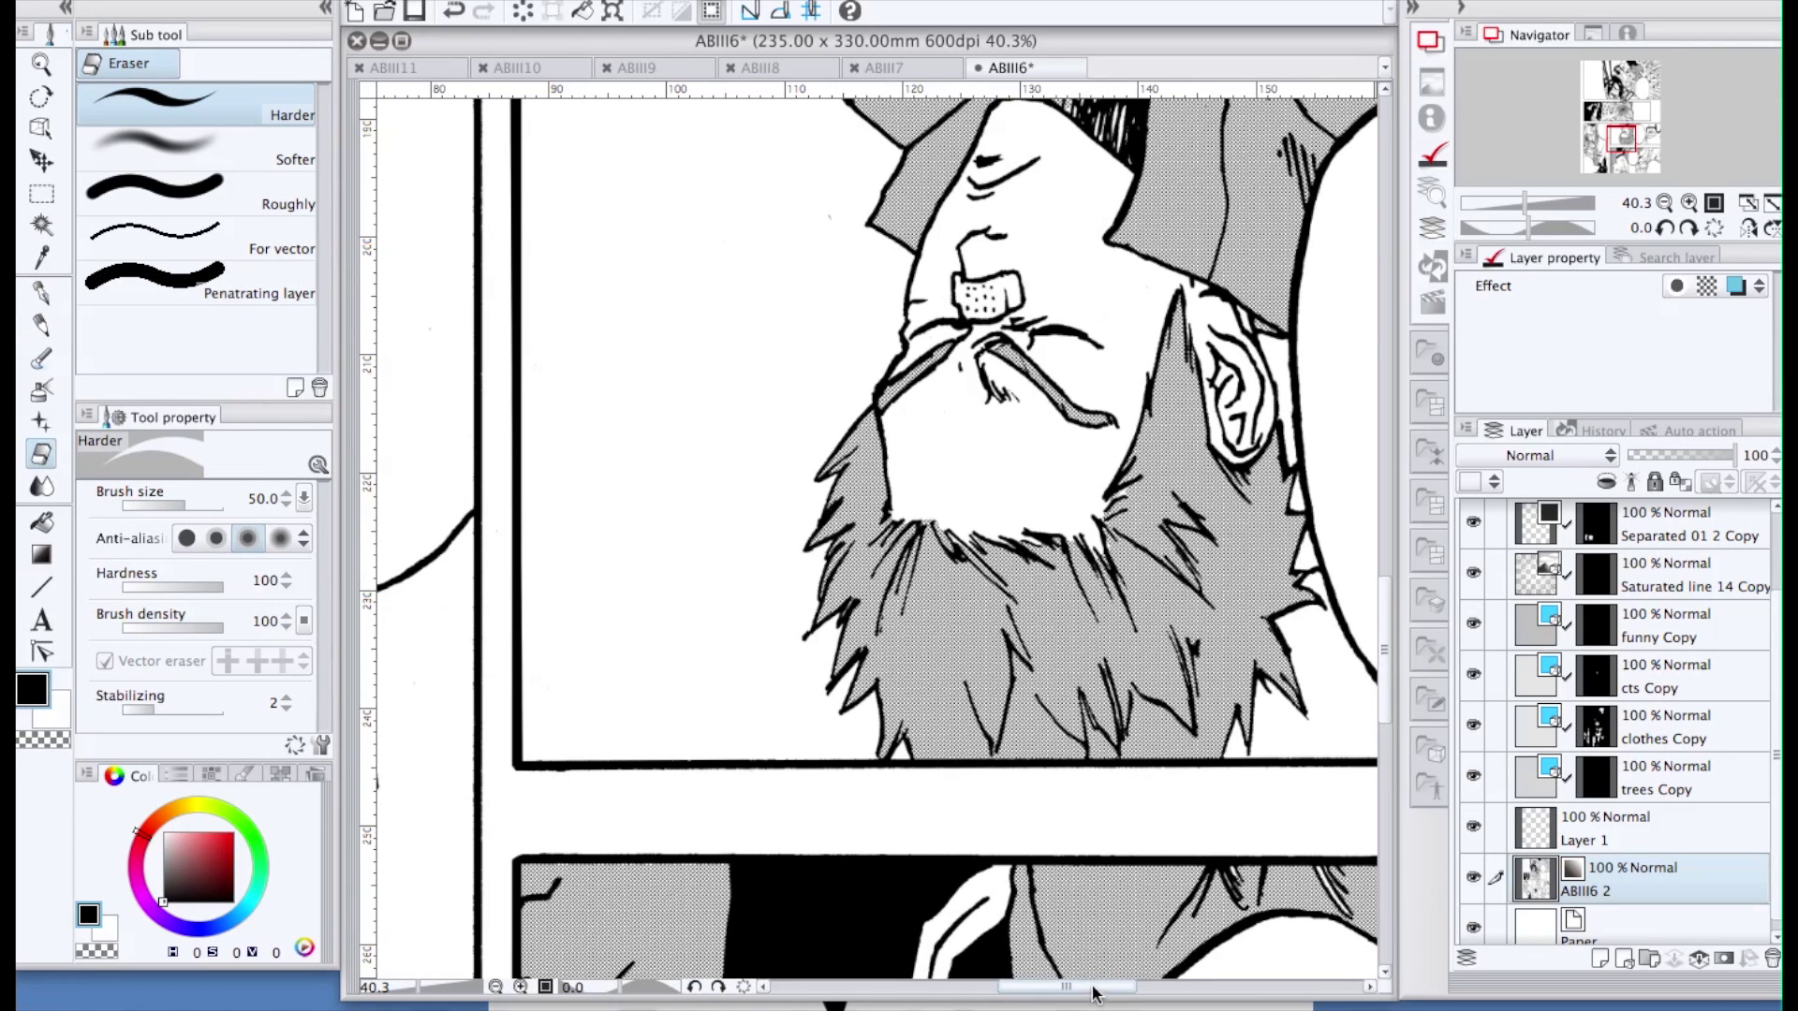
{"action": "left_click_drag", "start_coordinate": [1060, 987], "coordinate": [911, 988]}
{"action": "left_click_drag", "start_coordinate": [758, 821], "coordinate": [730, 798]}
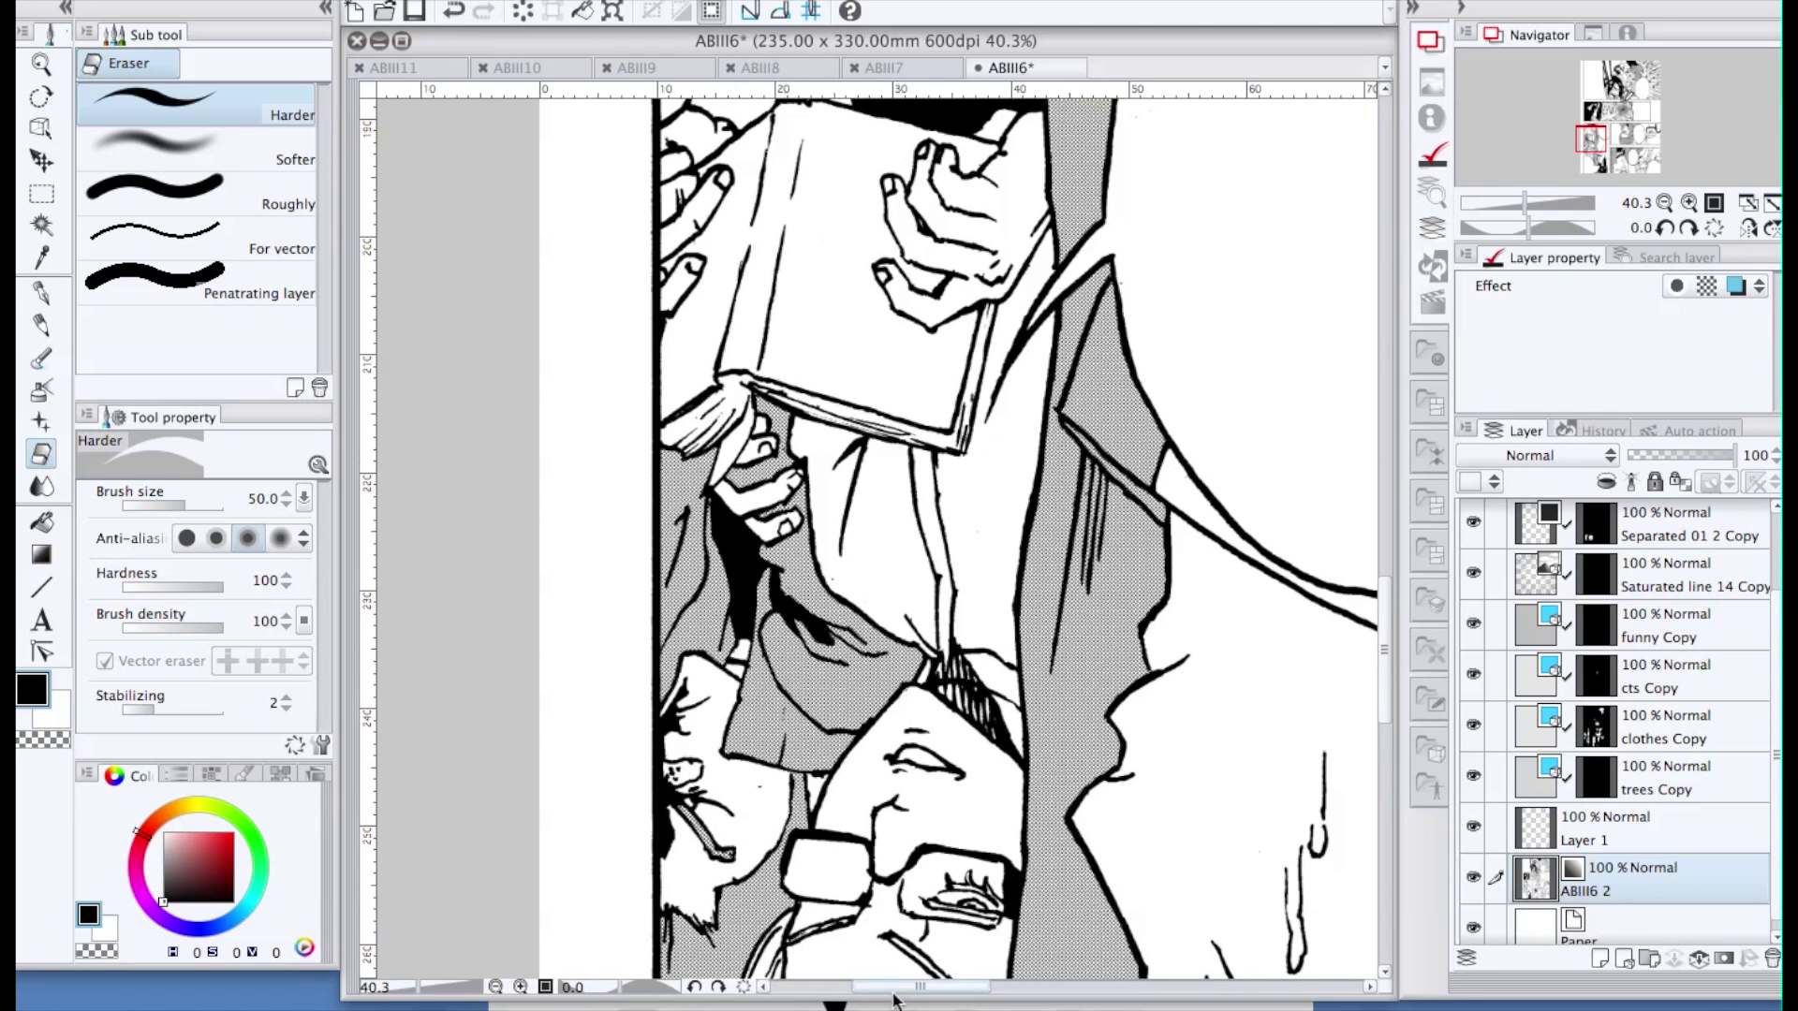
Make the clothes Copy tone layer active, rename it as pp and switch to the G-pen
{"action": "left_click_drag", "start_coordinate": [922, 986], "coordinate": [1105, 986]}
{"action": "double_click", "coordinate": [1669, 736]}
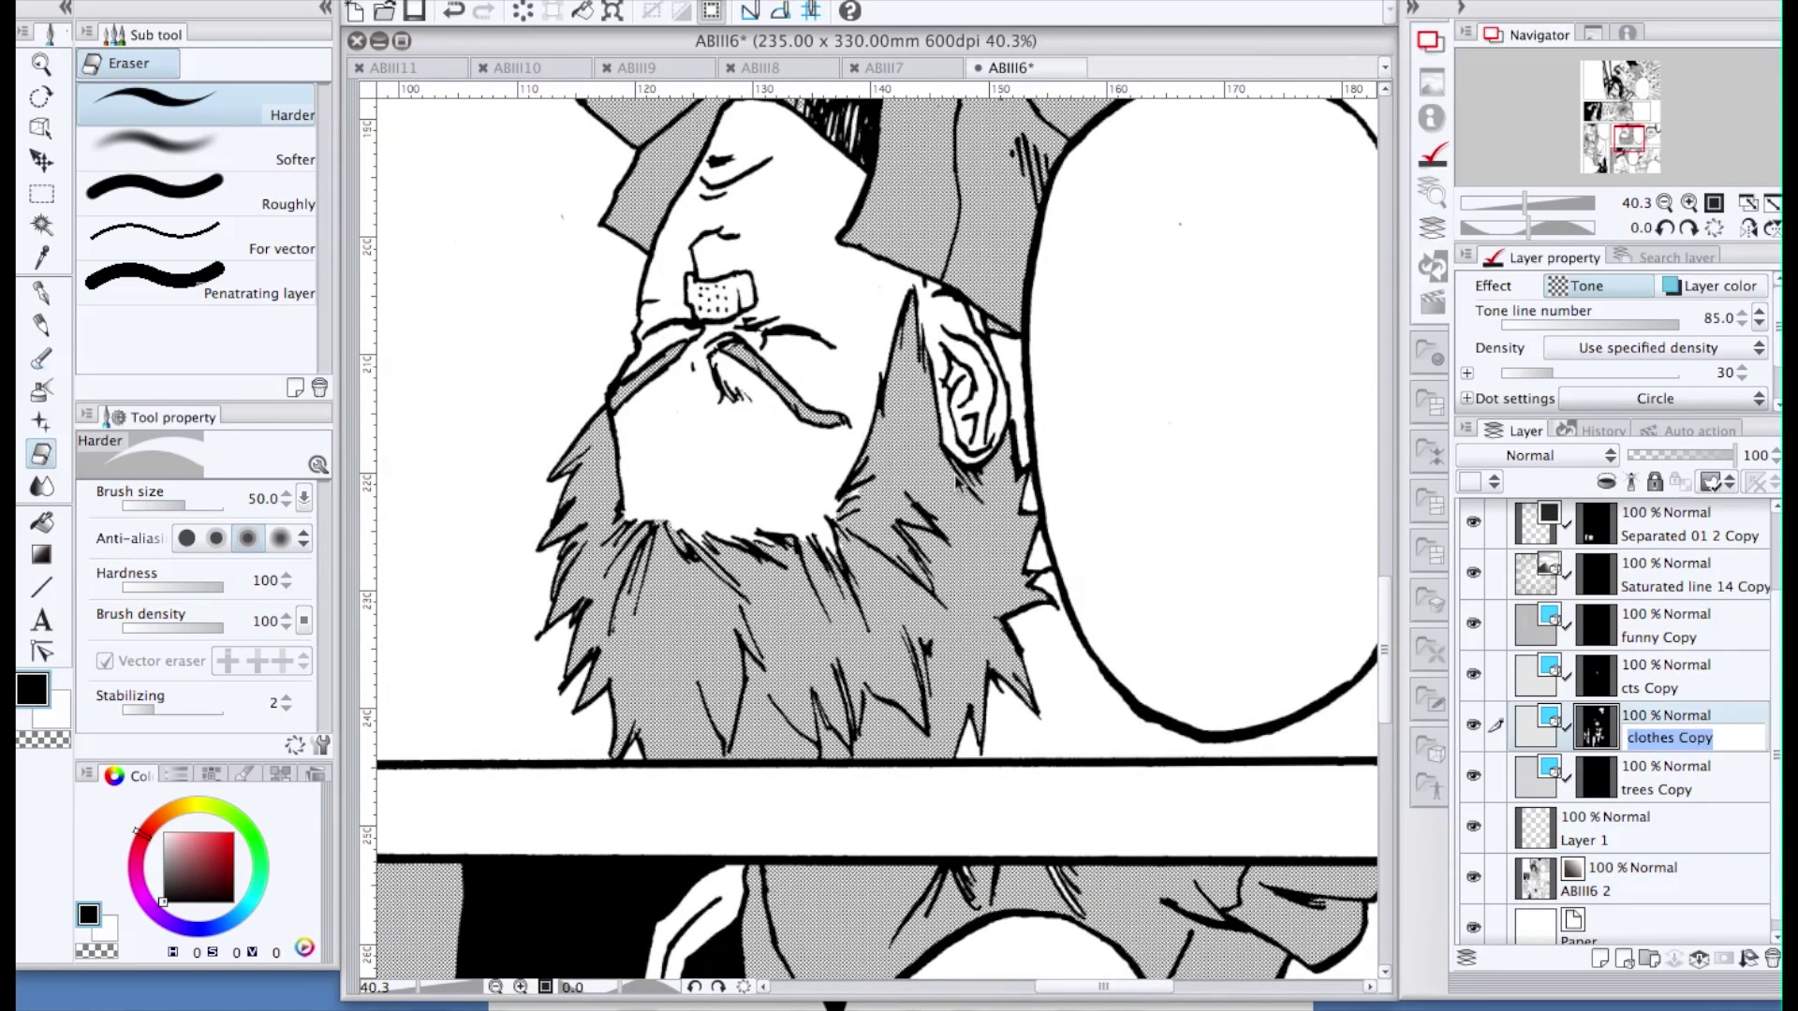
{"action": "type", "text": "pp"}
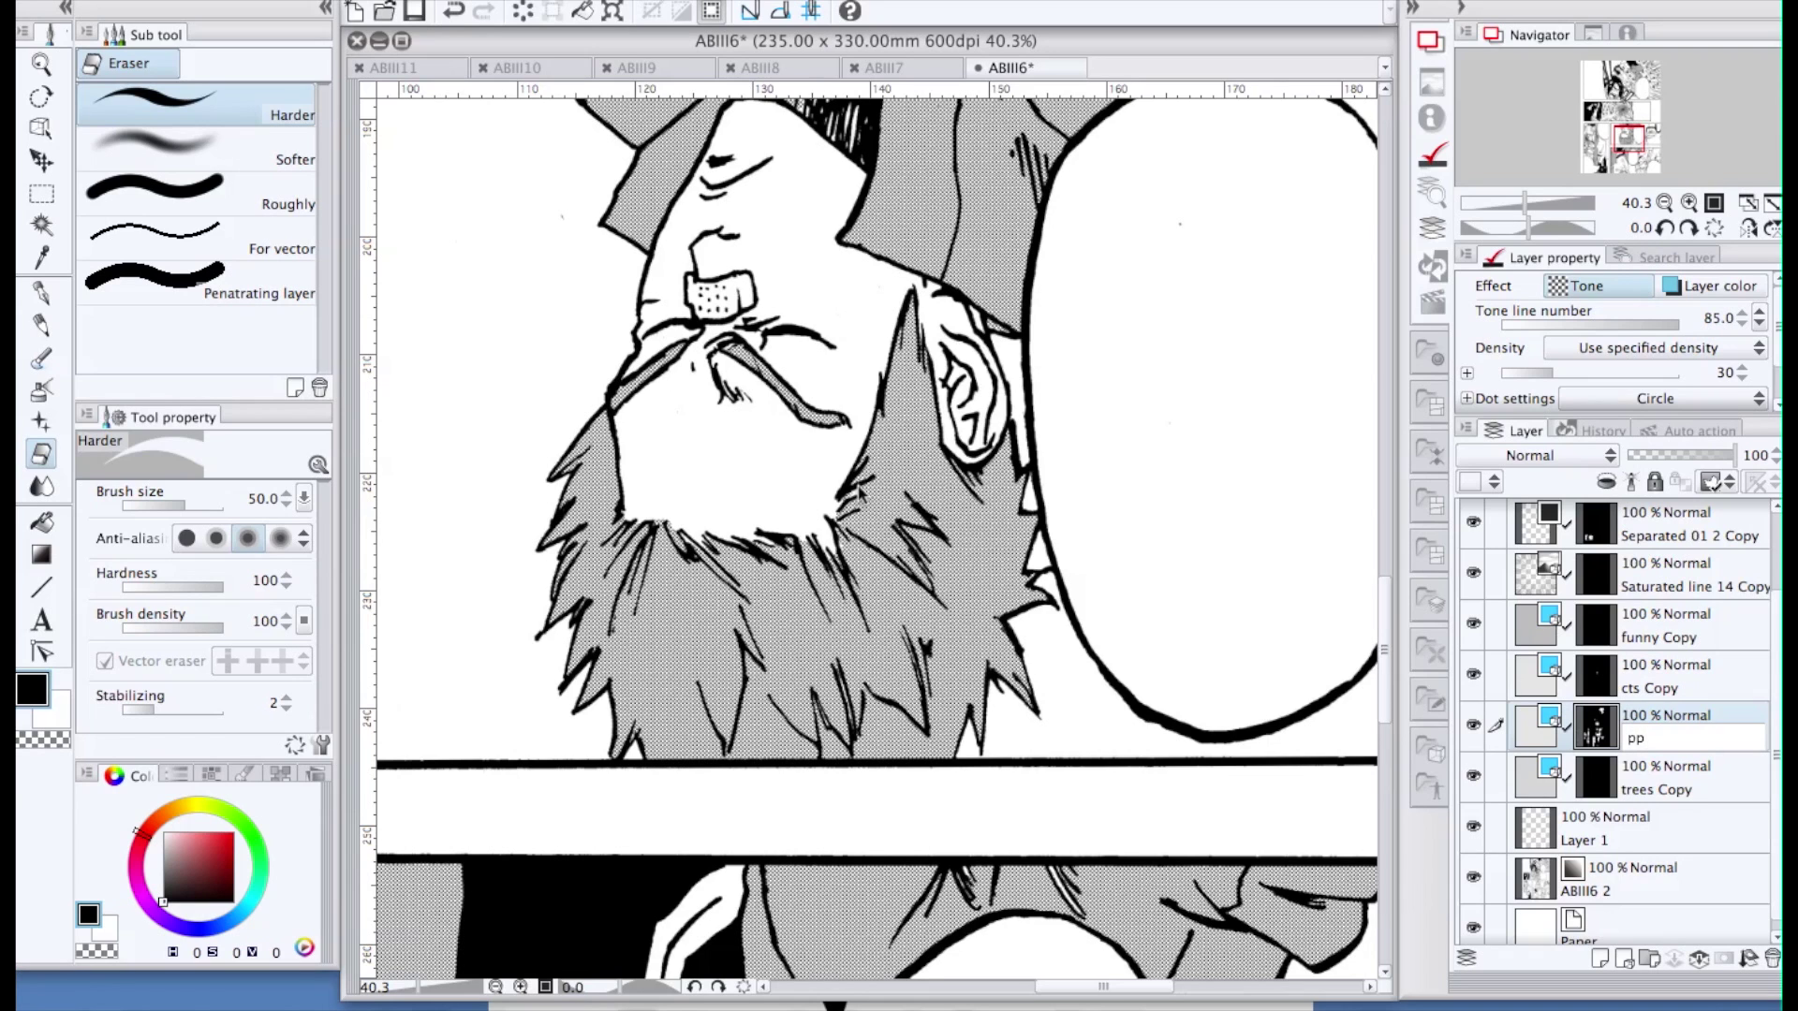
{"action": "key", "text": "Return"}
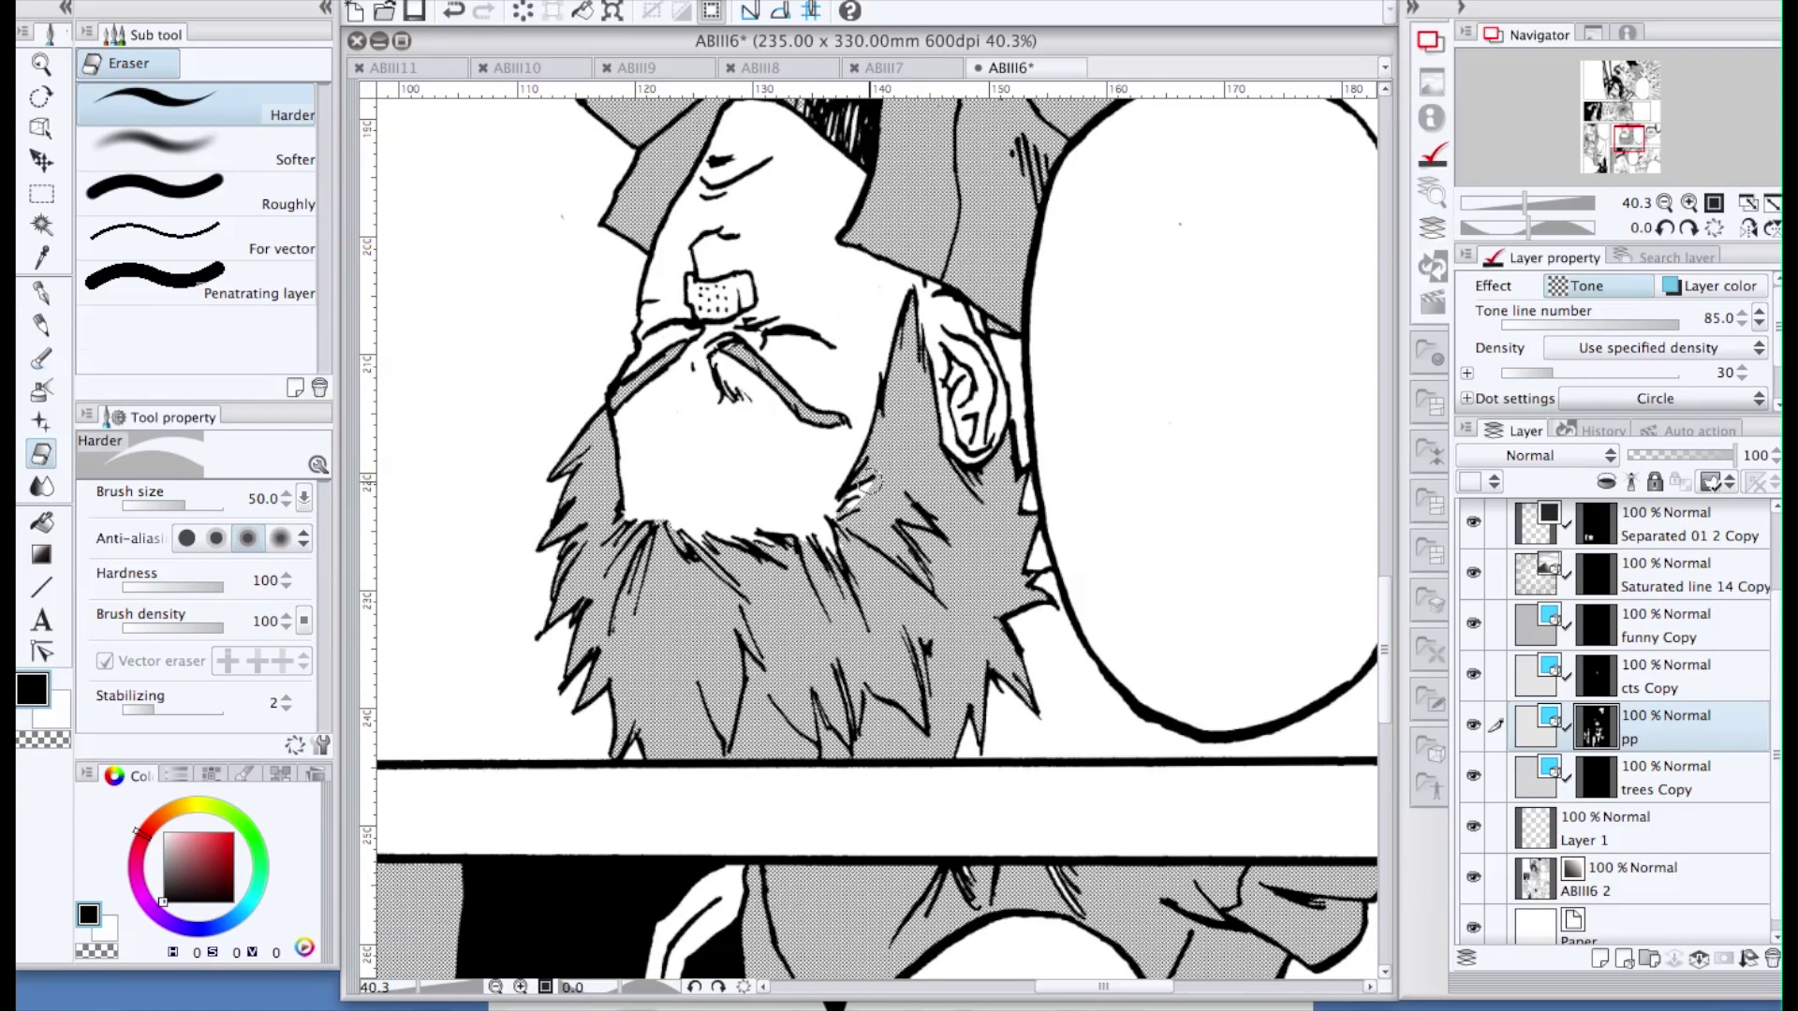
{"action": "key", "text": "p"}
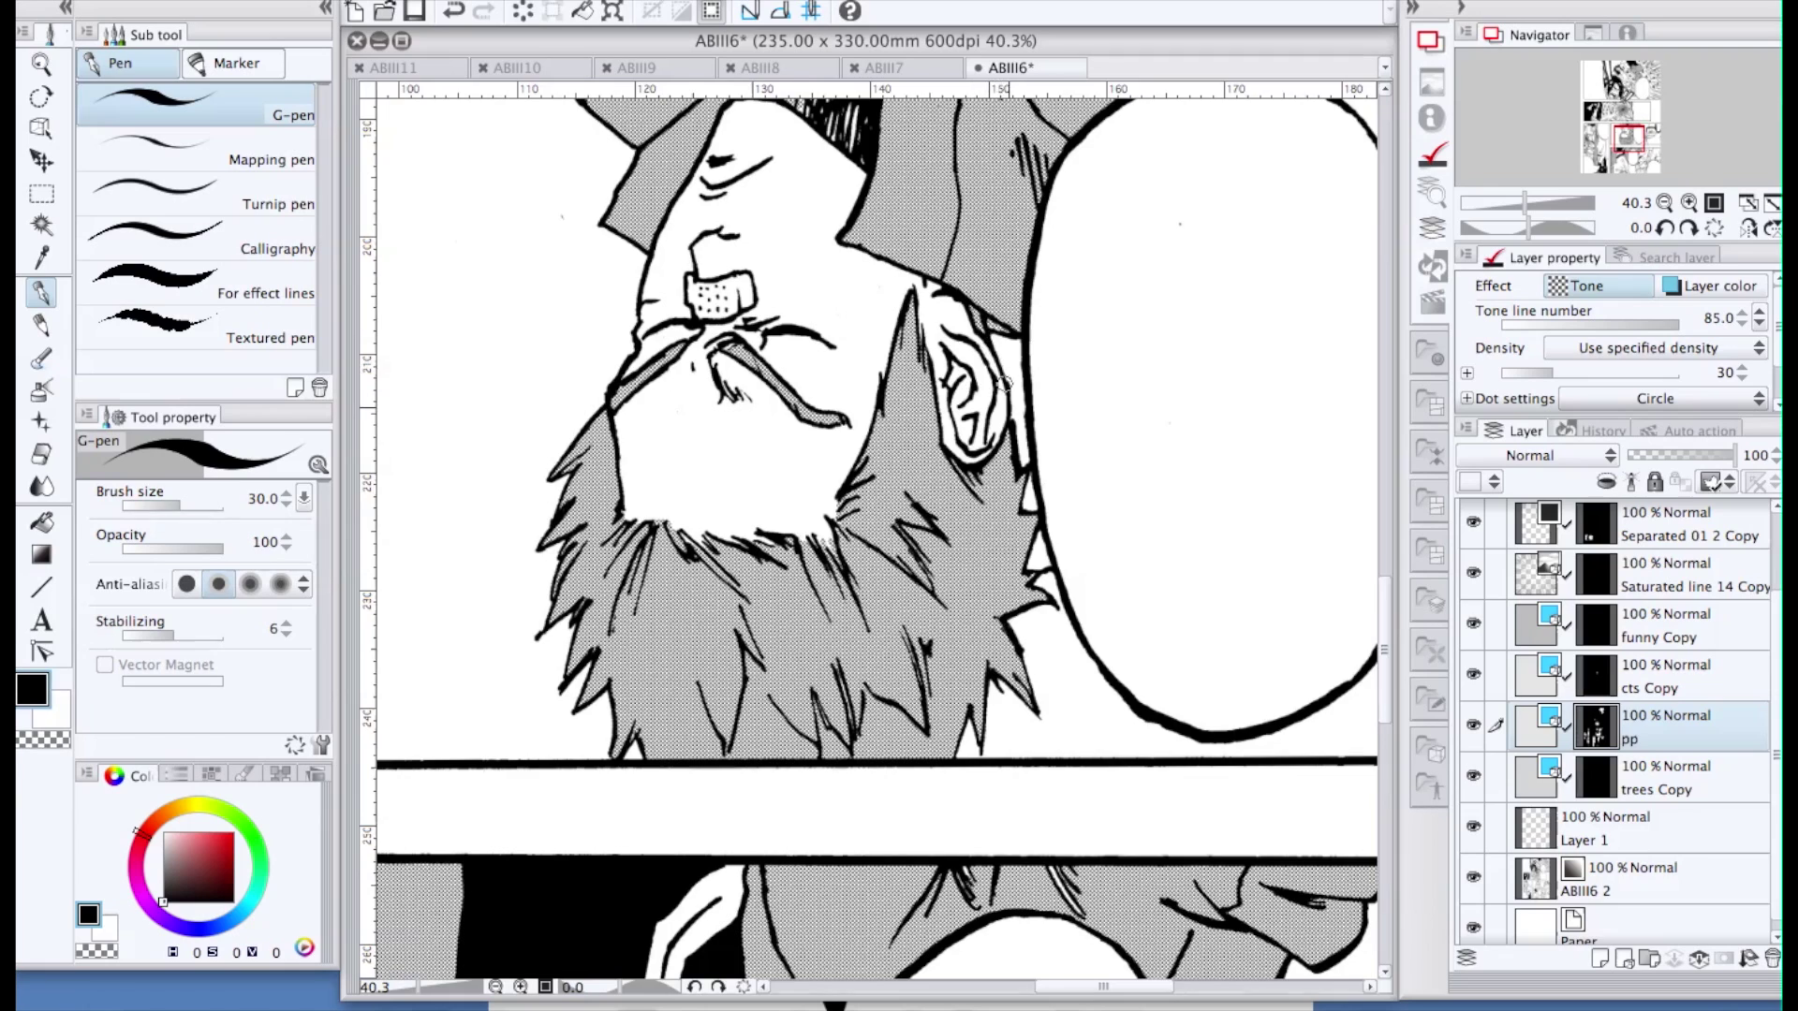
{"action": "scroll", "coordinate": [999, 359], "scroll_direction": "down", "scroll_amount": 5}
{"action": "left_click_drag", "start_coordinate": [1386, 543], "coordinate": [1385, 596]}
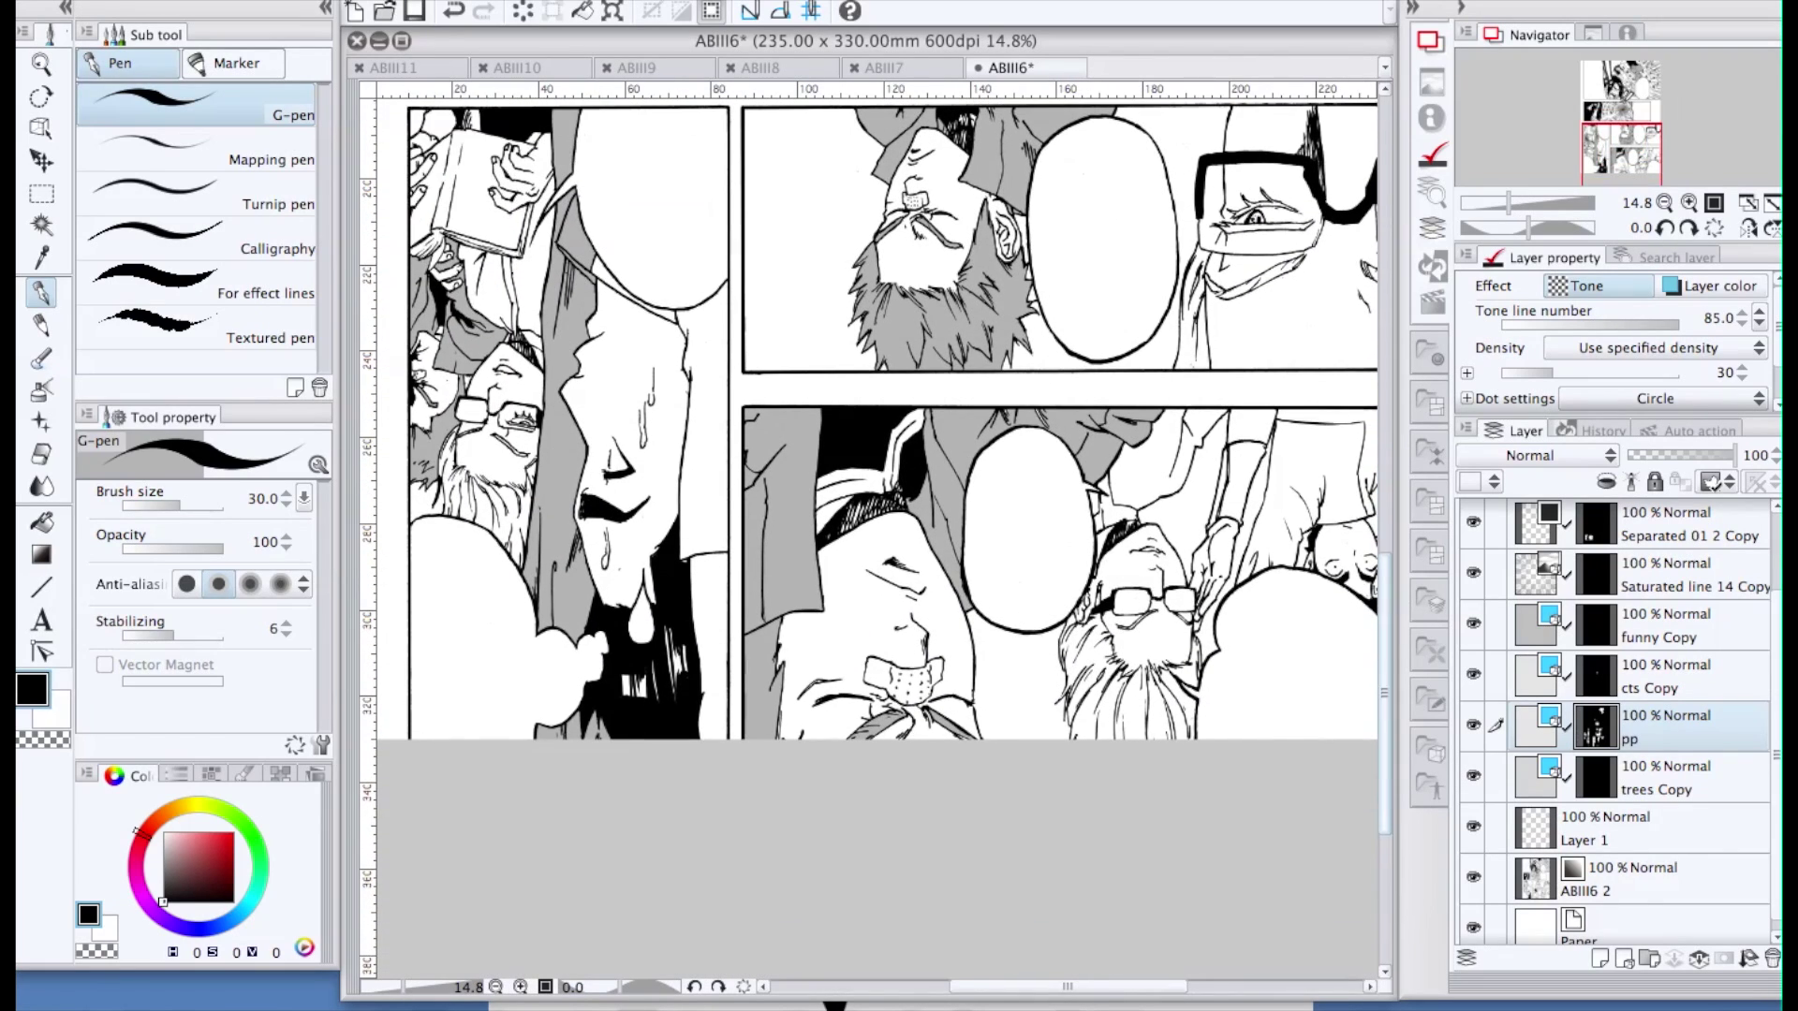
Toggle the pp tone layer's visibility off and on to check its content, and rename the layer as clothes
{"action": "left_click_drag", "start_coordinate": [1096, 988], "coordinate": [1135, 988]}
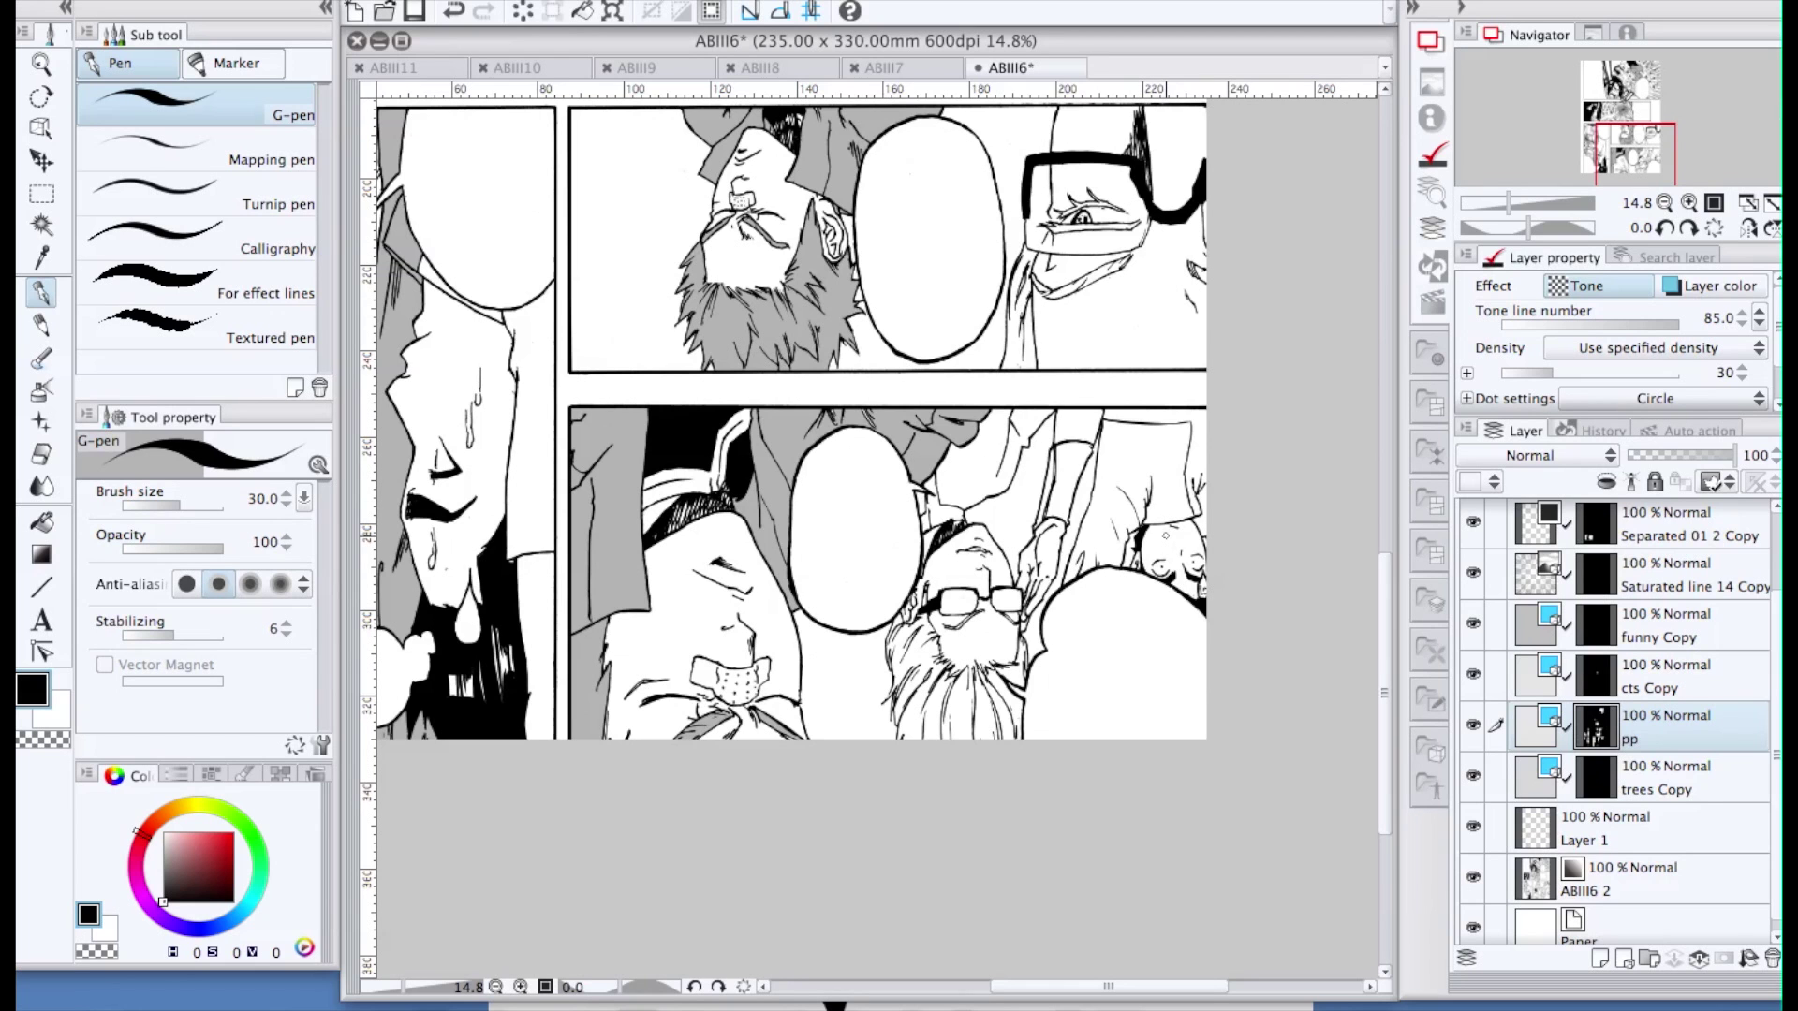
{"action": "left_click", "coordinate": [1476, 731]}
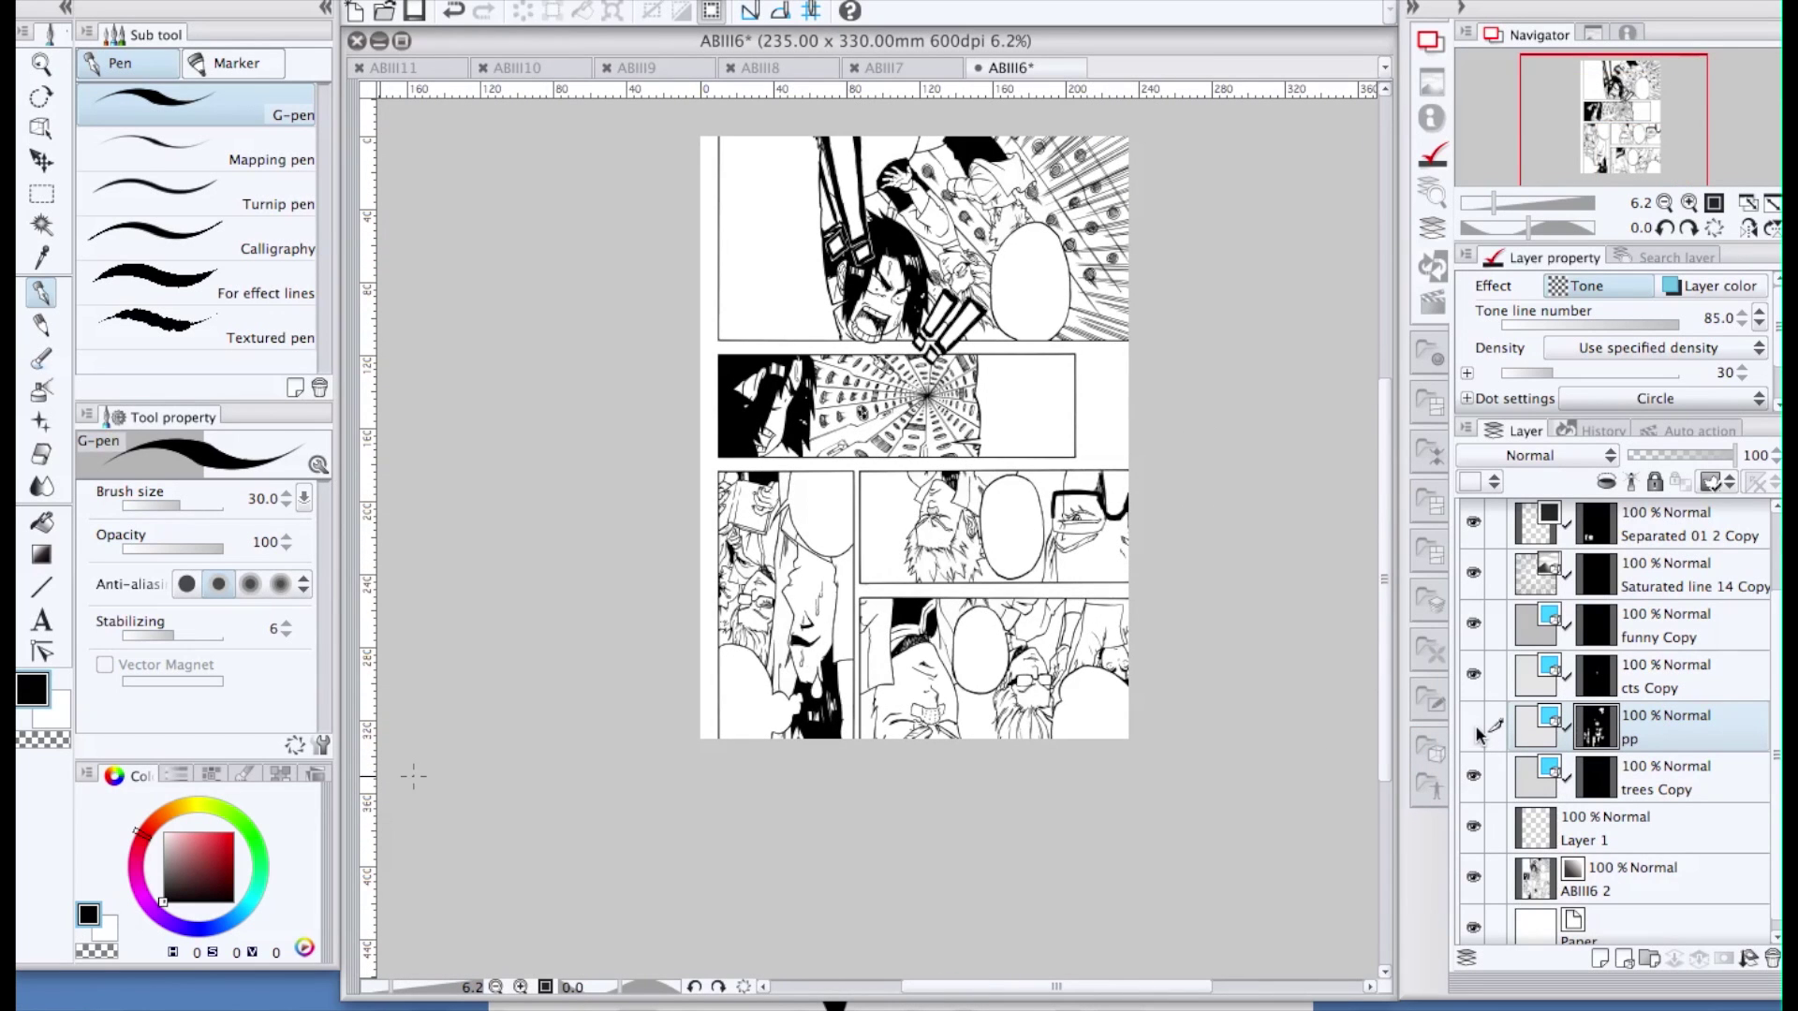
{"action": "left_click", "coordinate": [1474, 732]}
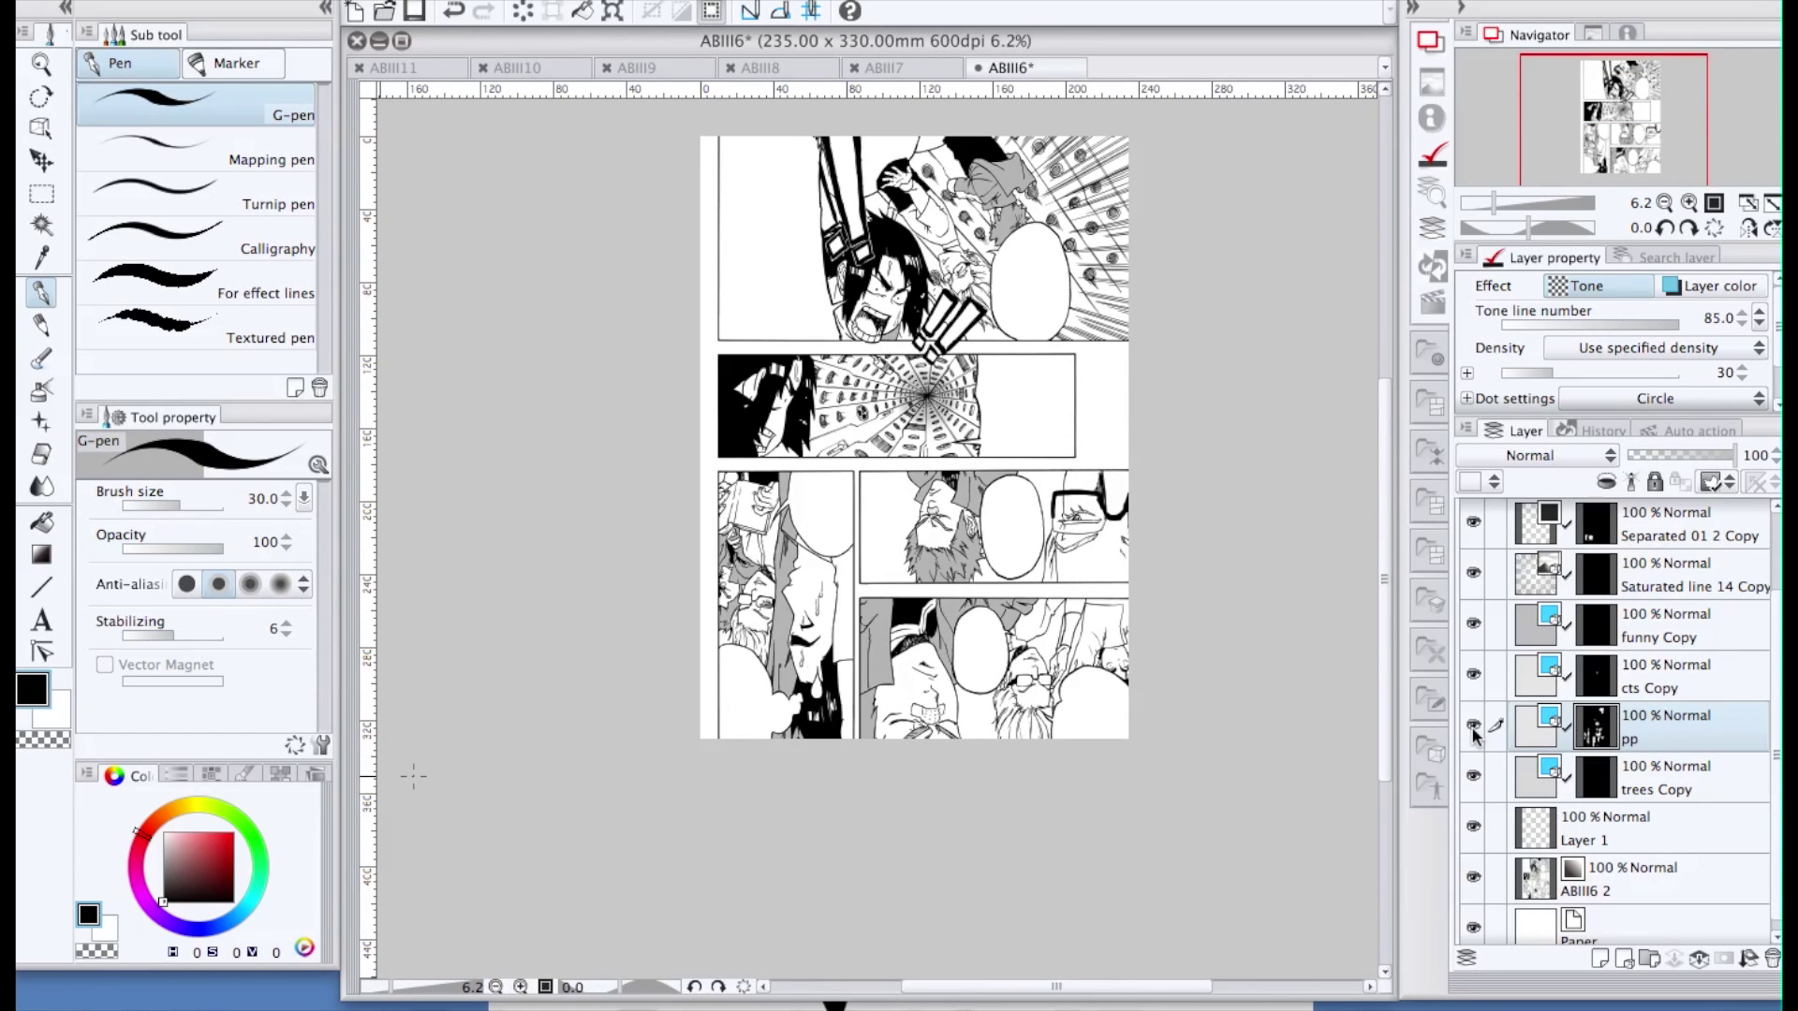
{"action": "double_click", "coordinate": [1631, 740]}
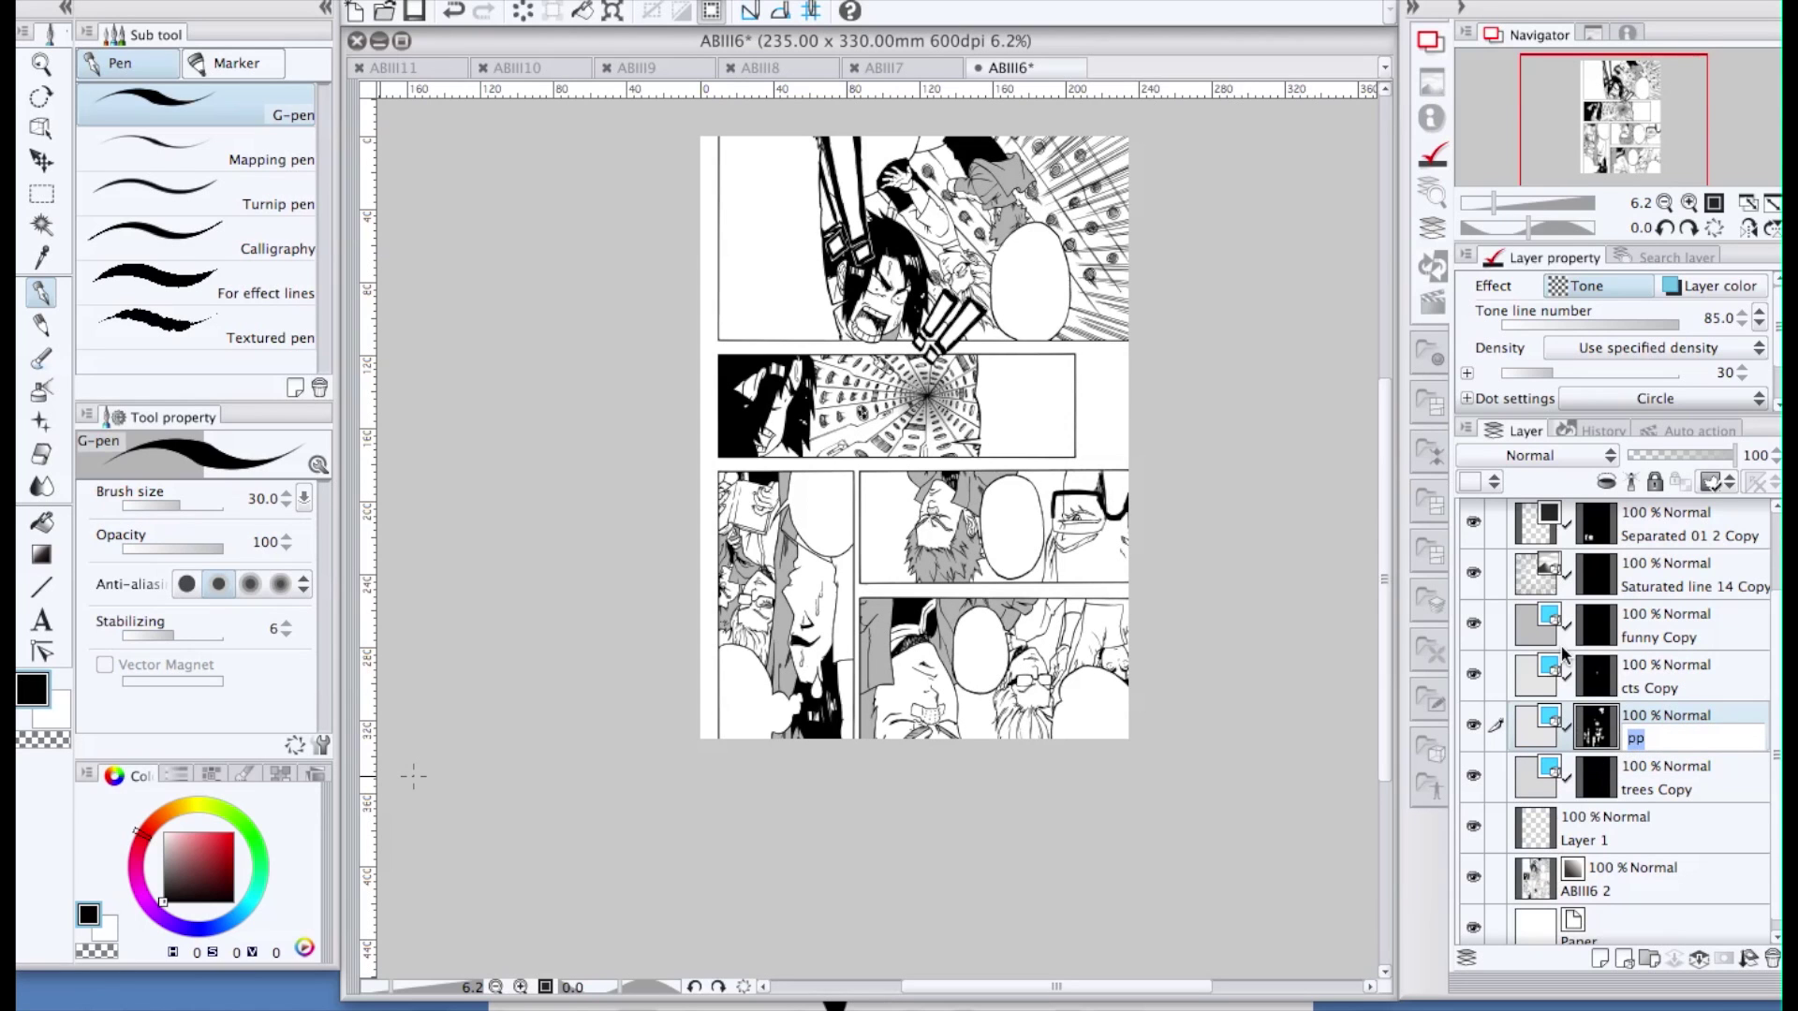
{"action": "type", "text": "clothes"}
{"action": "key", "text": "Return"}
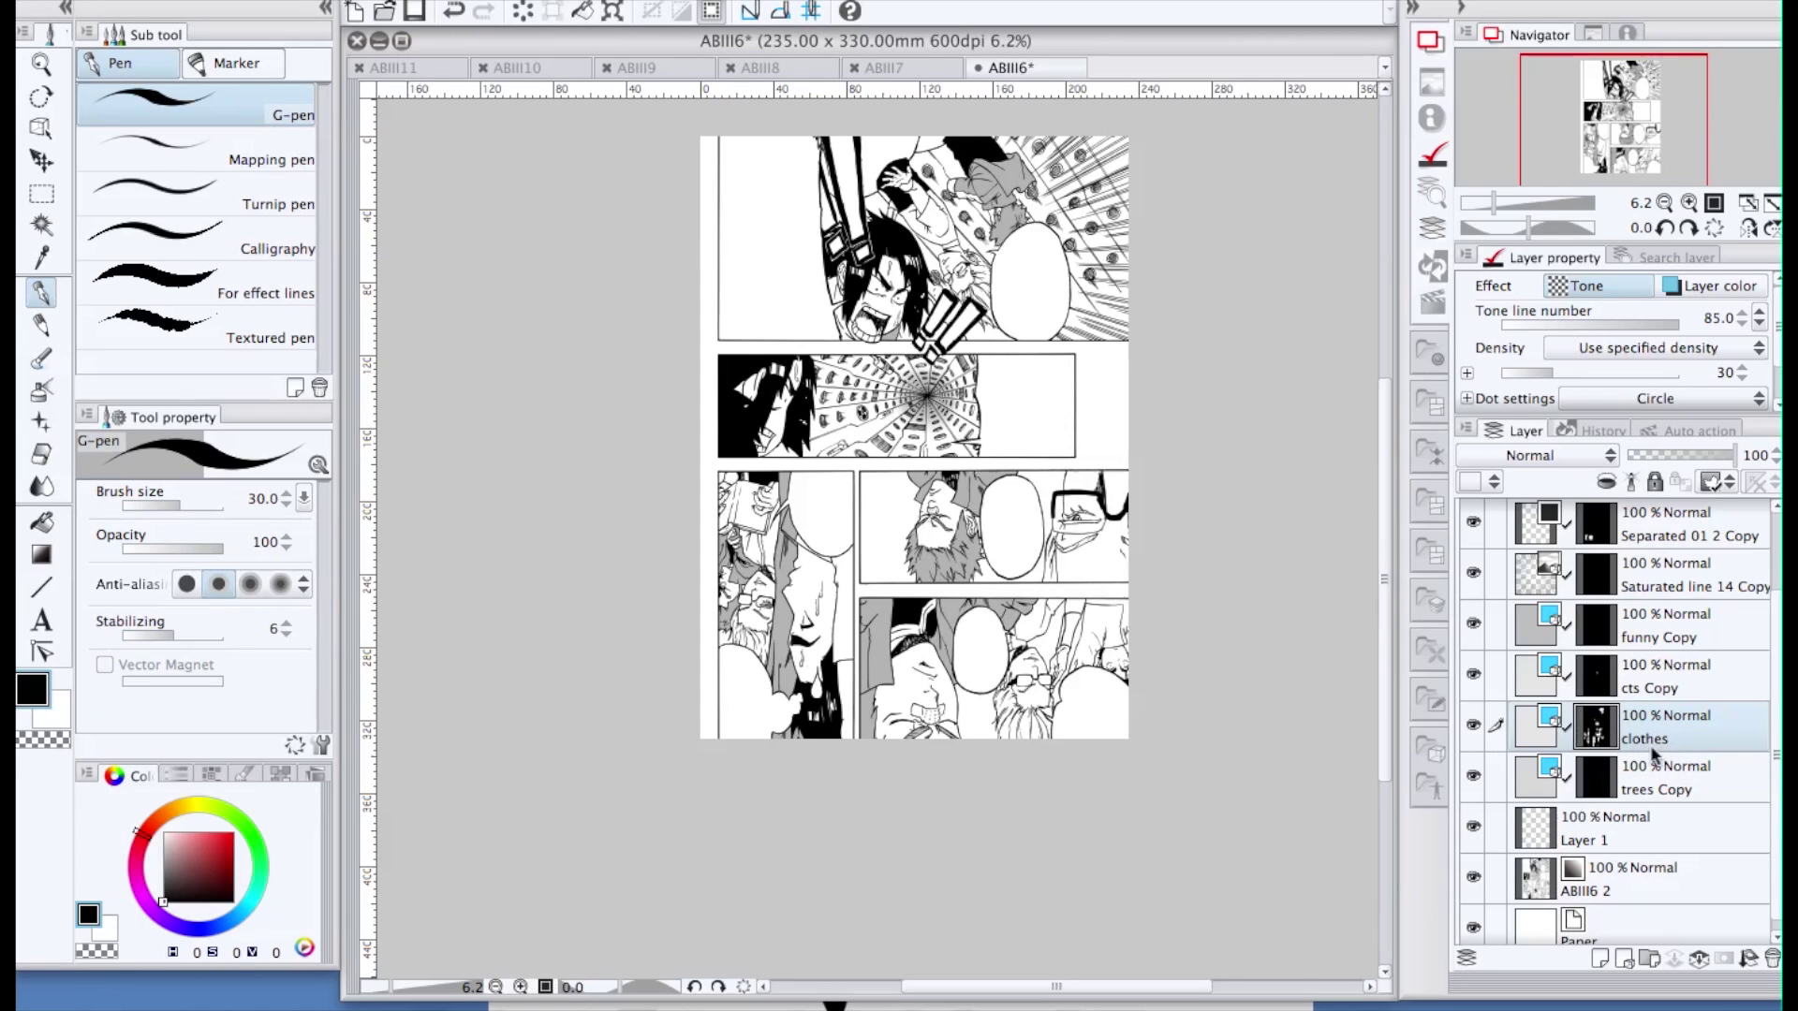
Auto-select the whole shirt of the wide-eyed character in the bottom-right panel, adding its sleeve and fold areas to the selection
{"action": "scroll", "coordinate": [1085, 610], "scroll_direction": "up", "scroll_amount": 7}
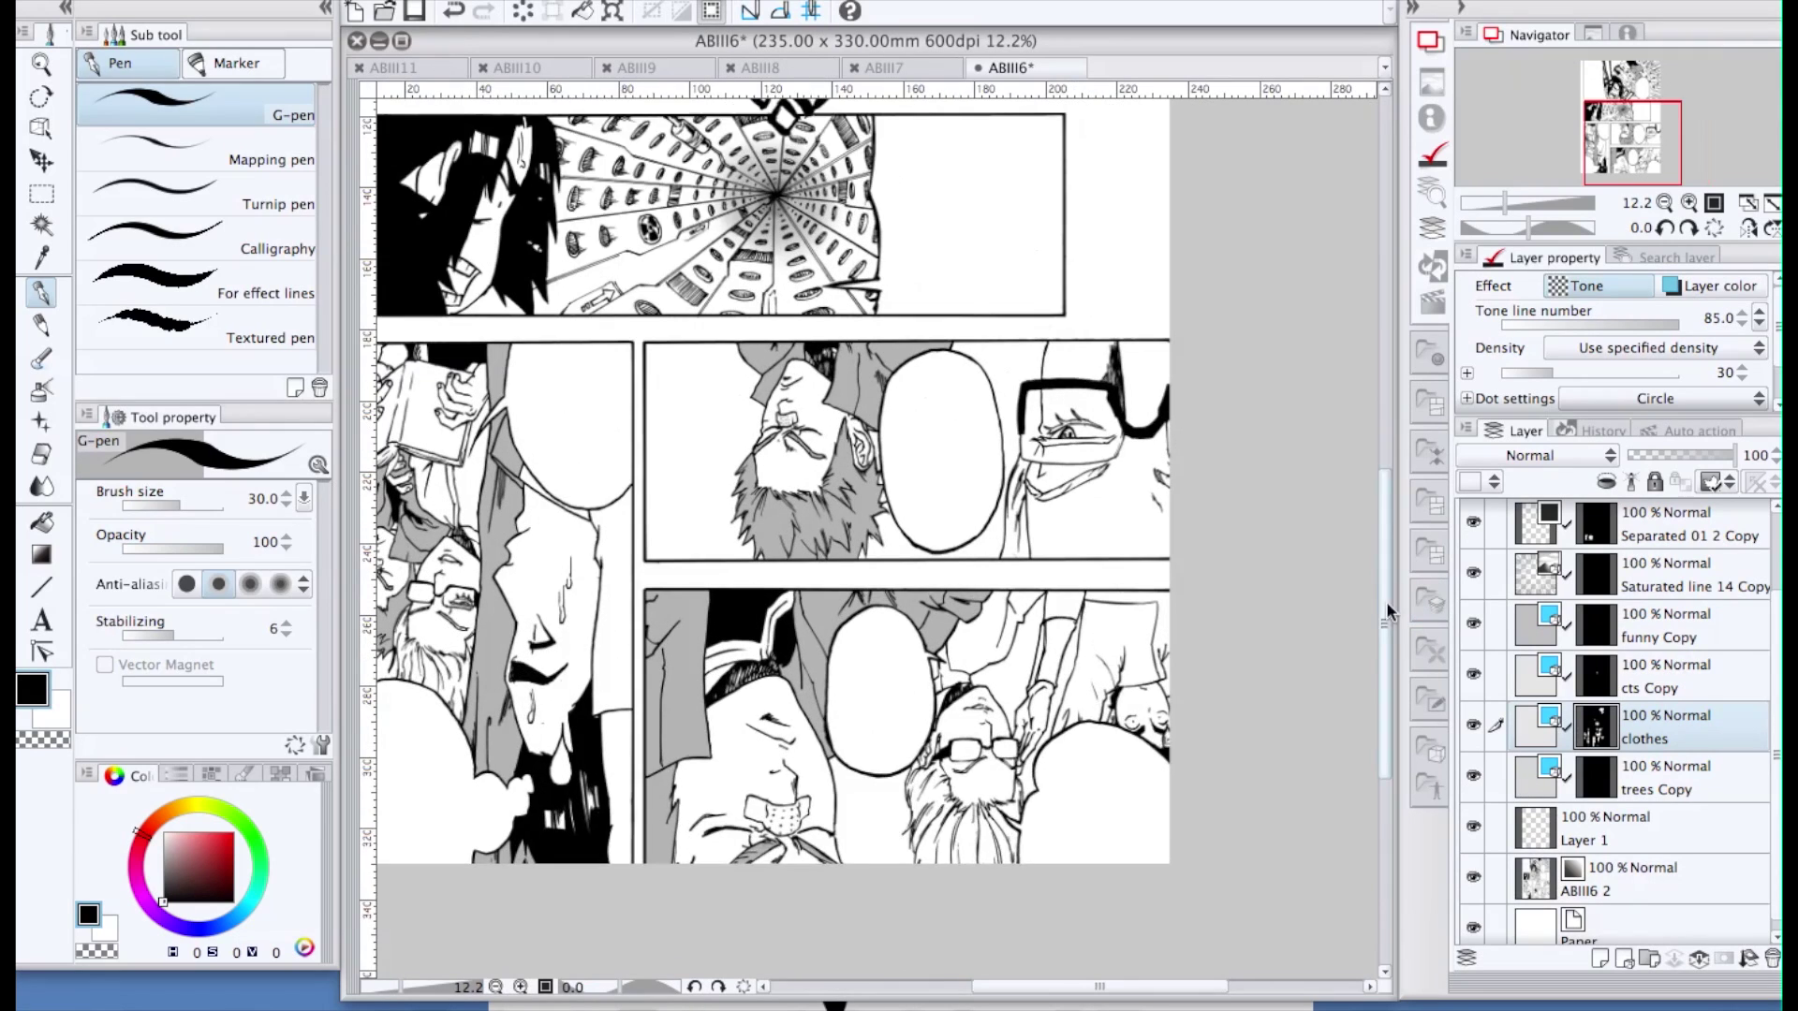
{"action": "scroll", "coordinate": [1086, 609], "scroll_direction": "down", "scroll_amount": 3}
{"action": "key", "text": "w"}
{"action": "left_click", "coordinate": [1098, 503]}
{"action": "scroll", "coordinate": [1098, 505], "scroll_direction": "up", "scroll_amount": 5}
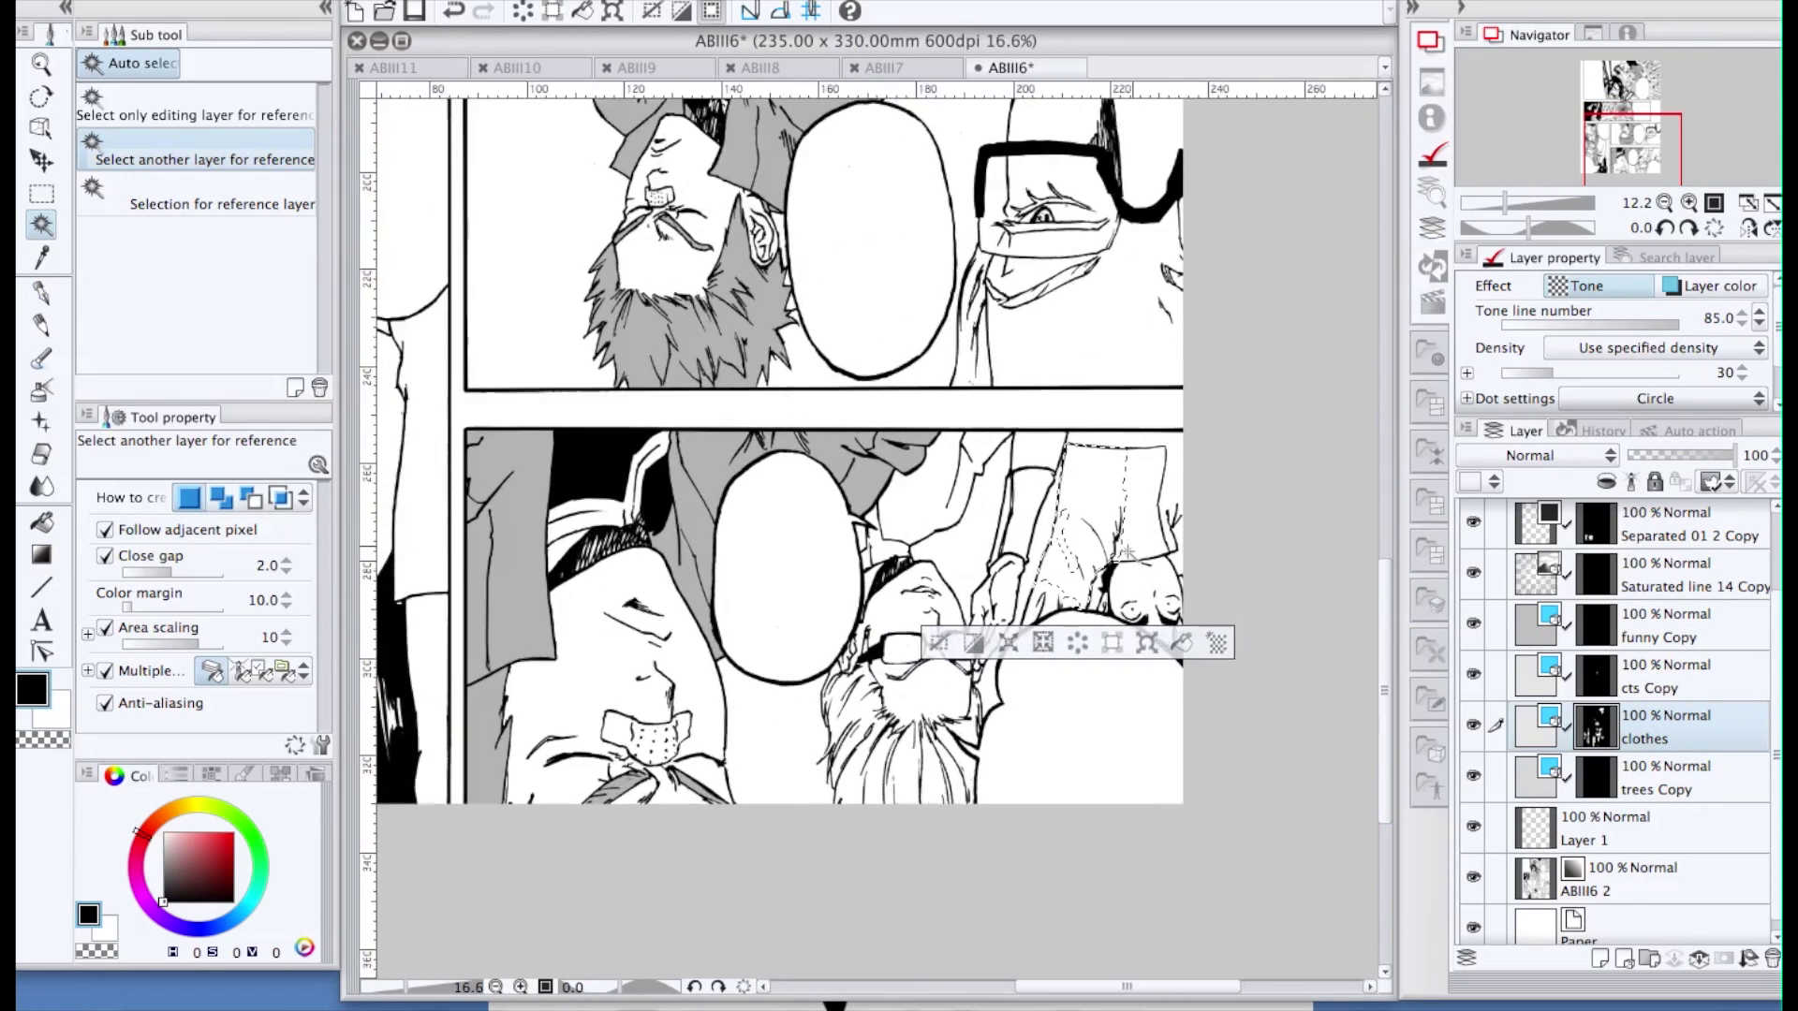
{"action": "left_click", "coordinate": [1155, 415], "text": "shift"}
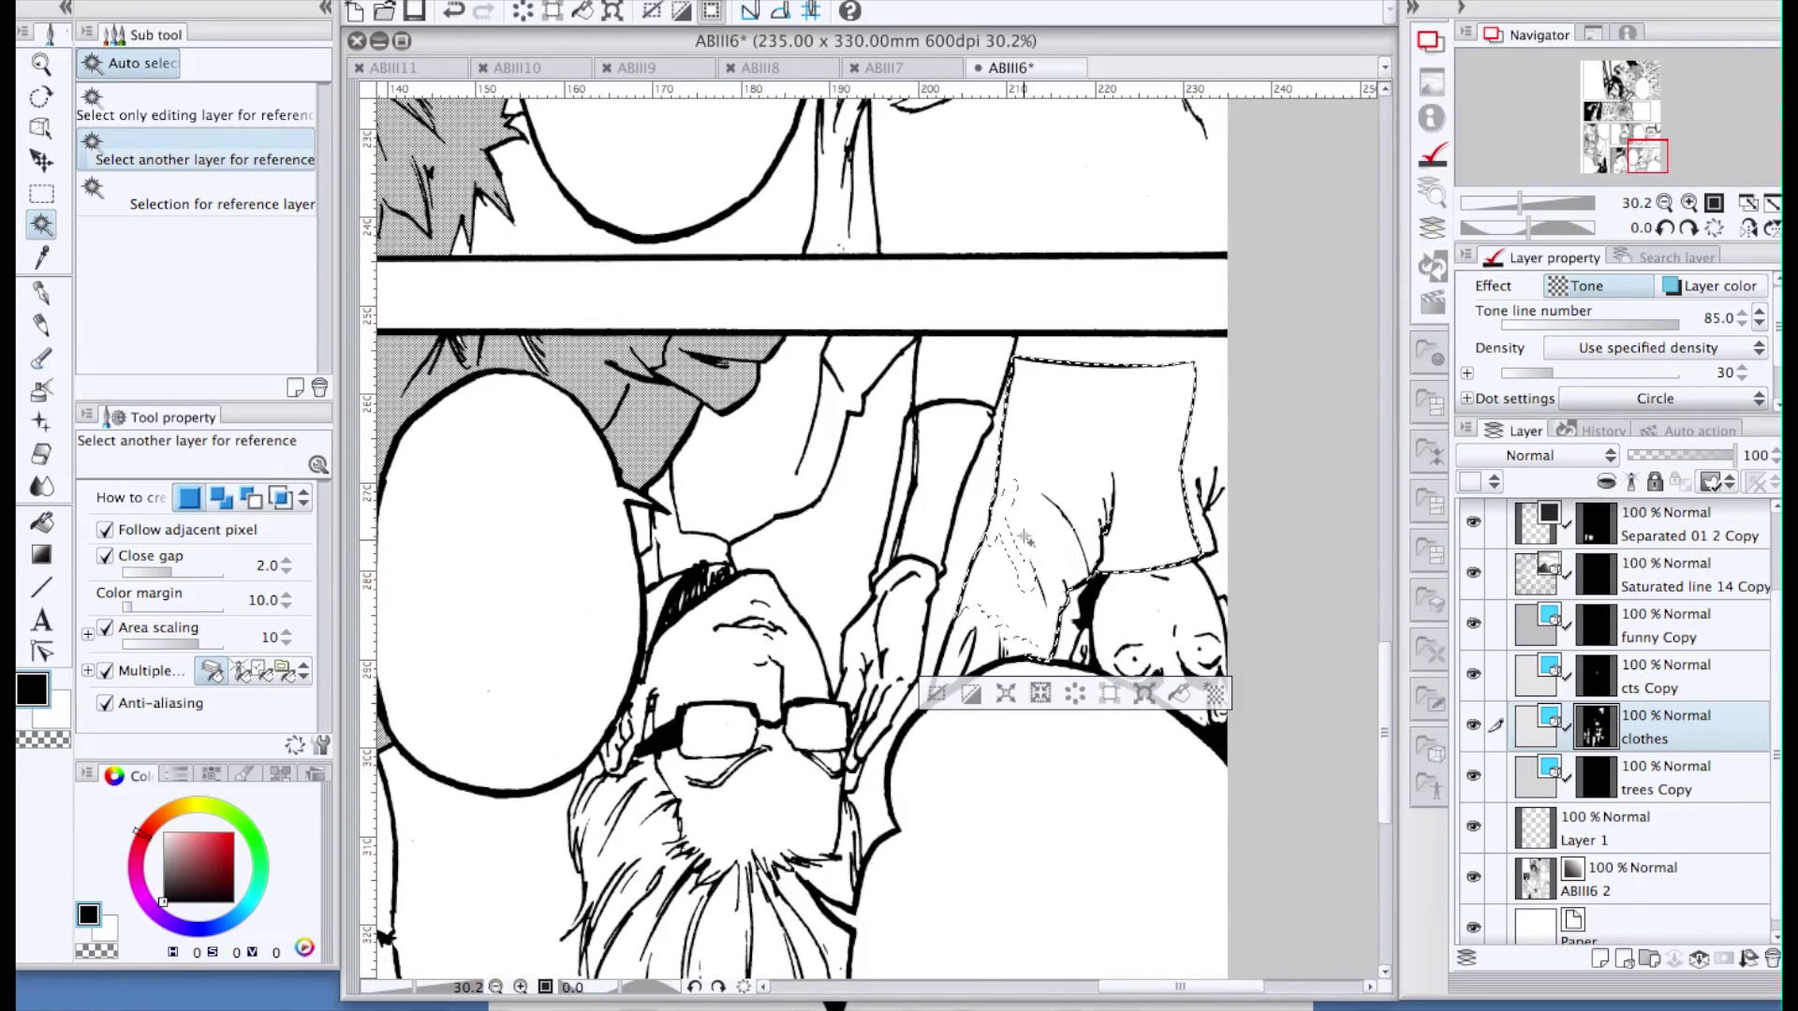
{"action": "left_click", "coordinate": [1000, 527], "text": "shift"}
{"action": "left_click", "coordinate": [978, 628], "text": "shift"}
{"action": "left_click", "coordinate": [968, 676], "text": "shift"}
{"action": "left_click", "coordinate": [1035, 644], "text": "shift"}
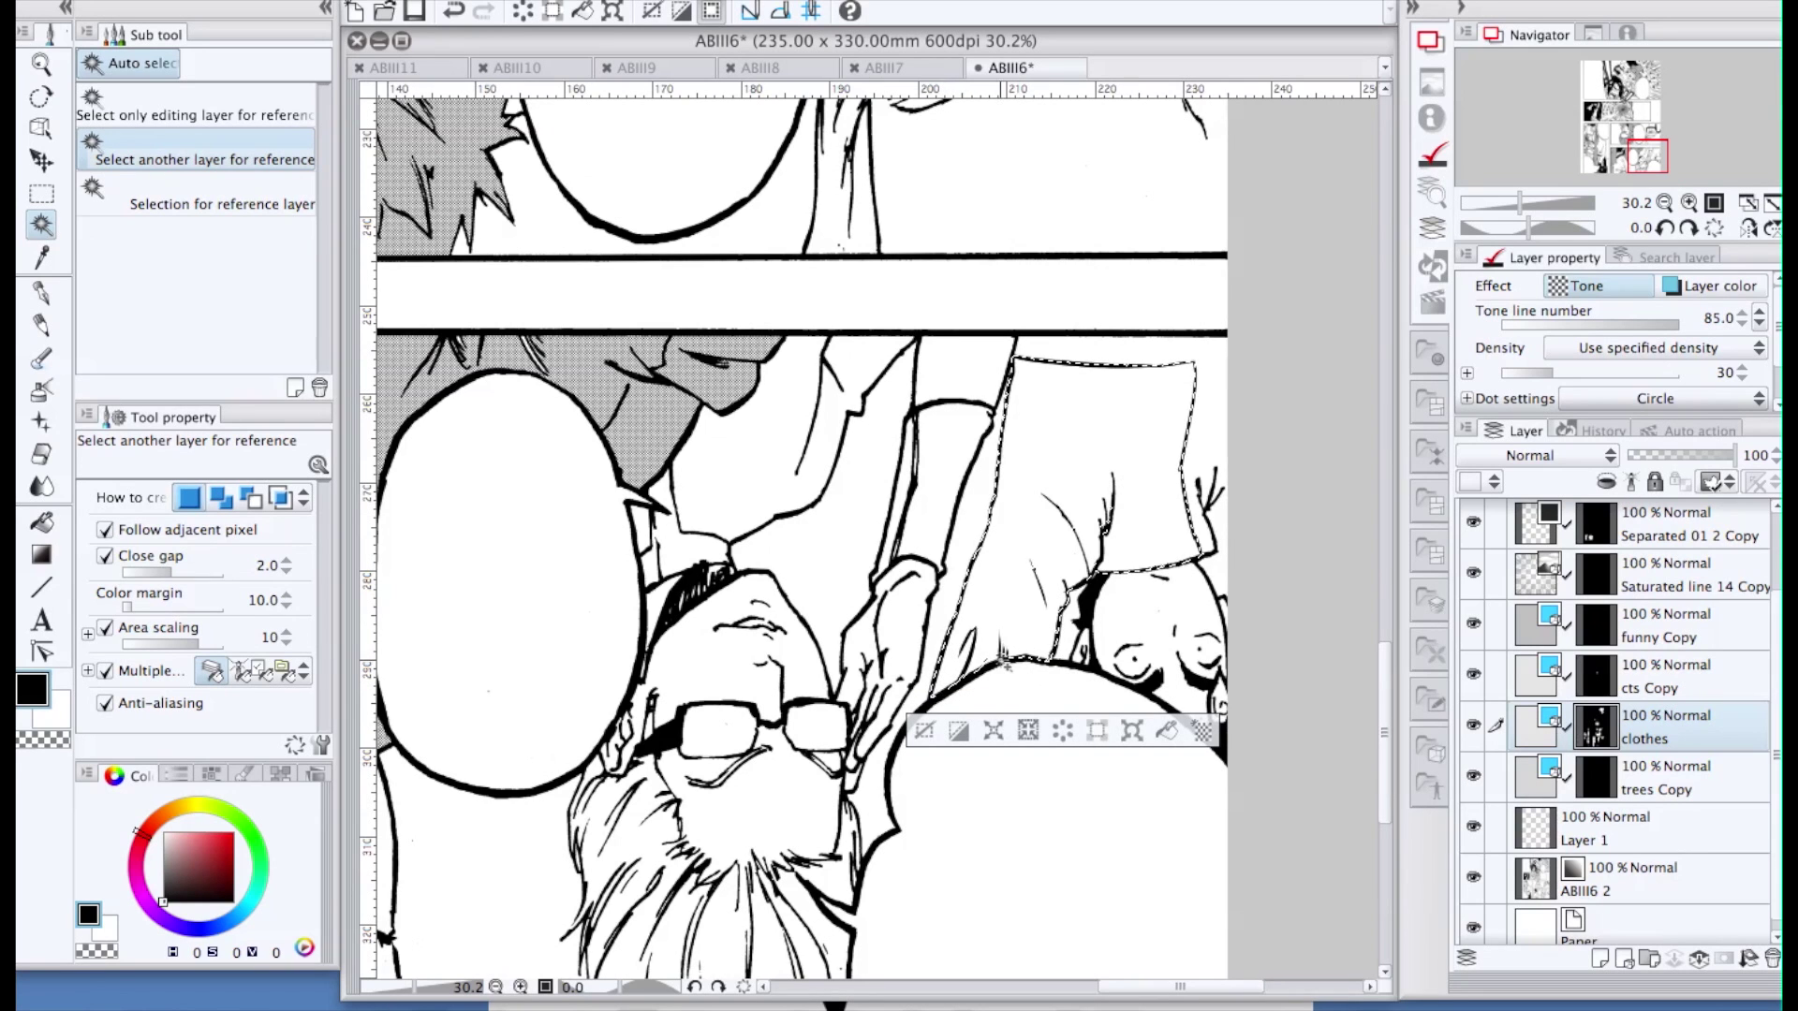
Expand the shirt selection by 2 px, fill it with tone on the clothes layer and deselect
{"action": "left_click", "coordinate": [994, 731]}
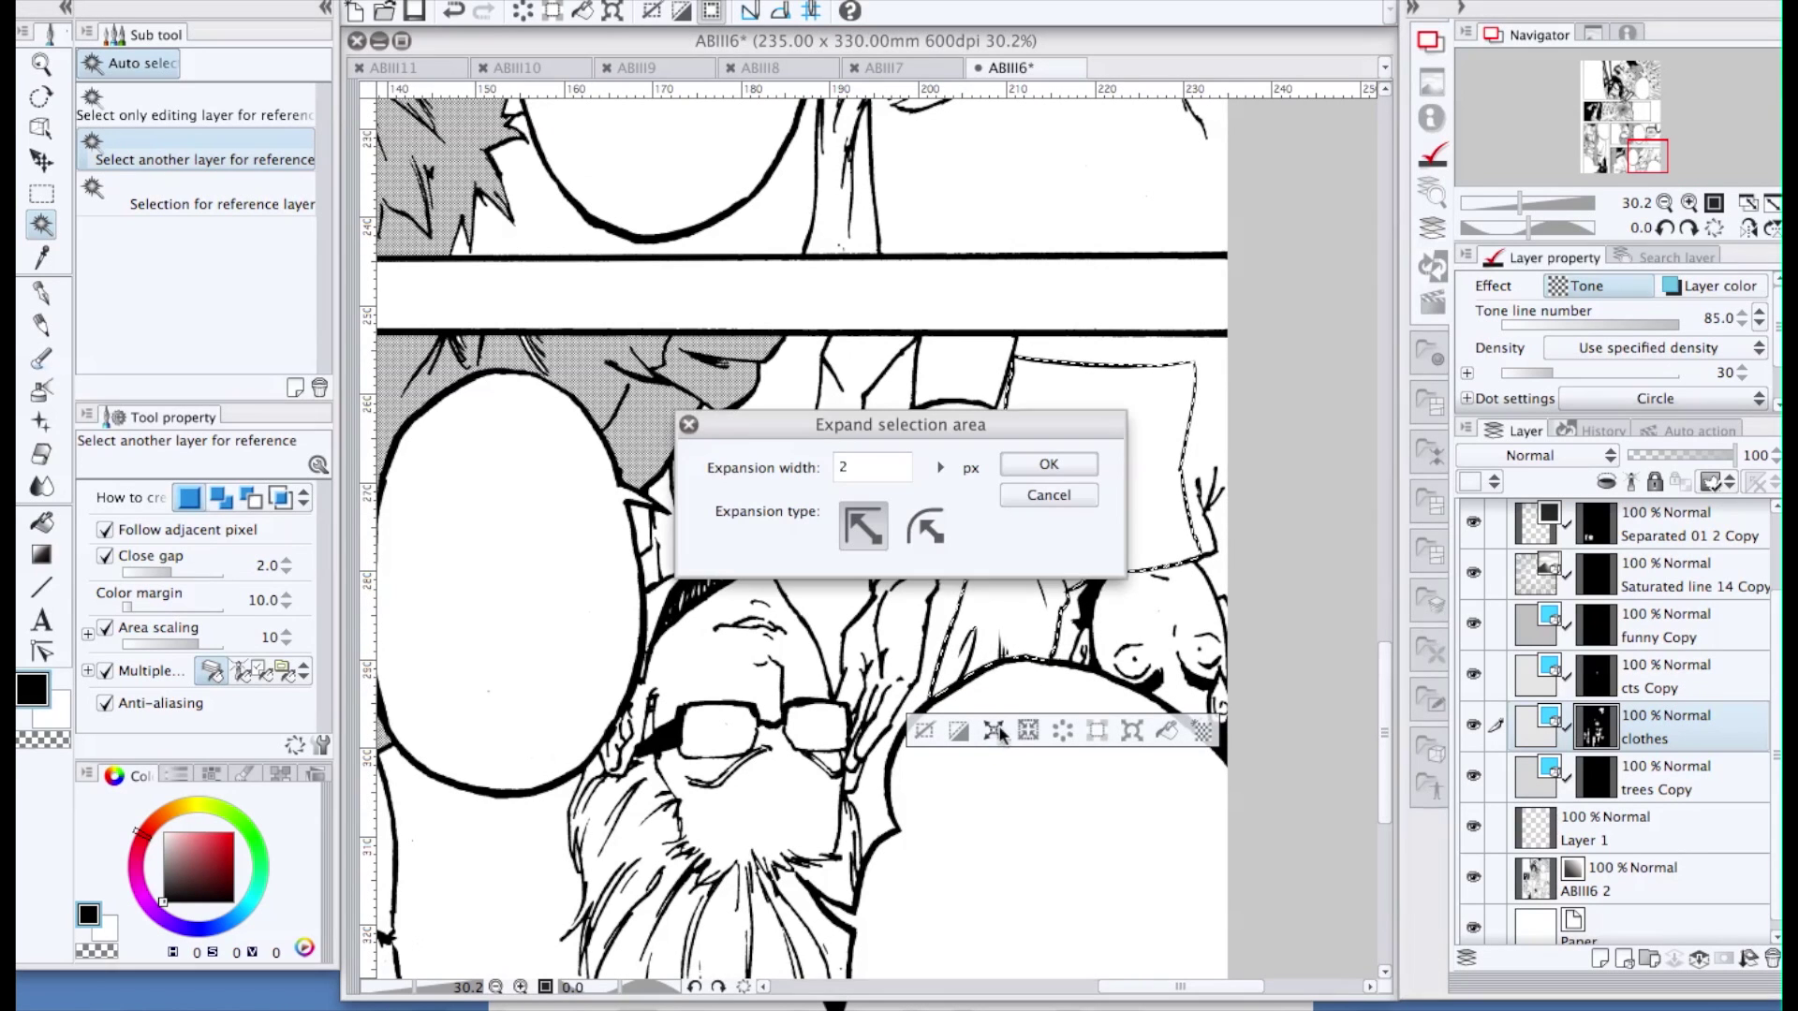
{"action": "left_click", "coordinate": [1041, 466]}
{"action": "left_click", "coordinate": [1166, 731]}
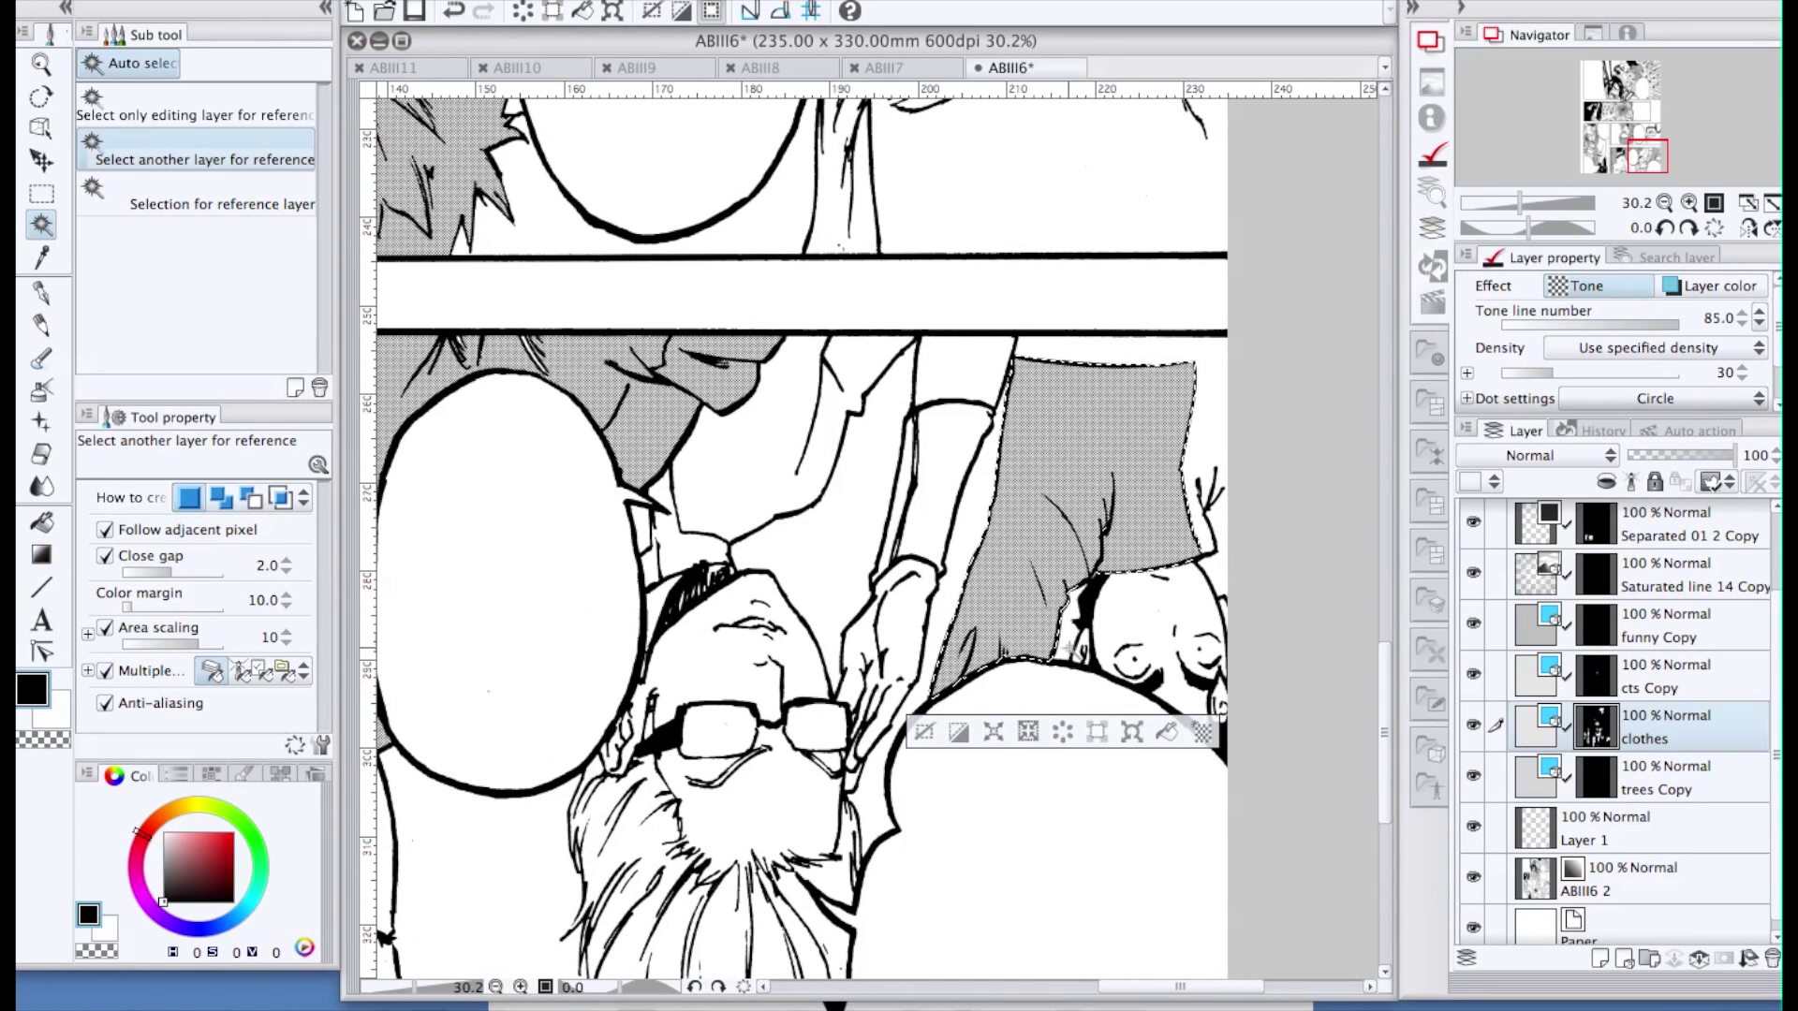
{"action": "key", "text": "ctrl+d"}
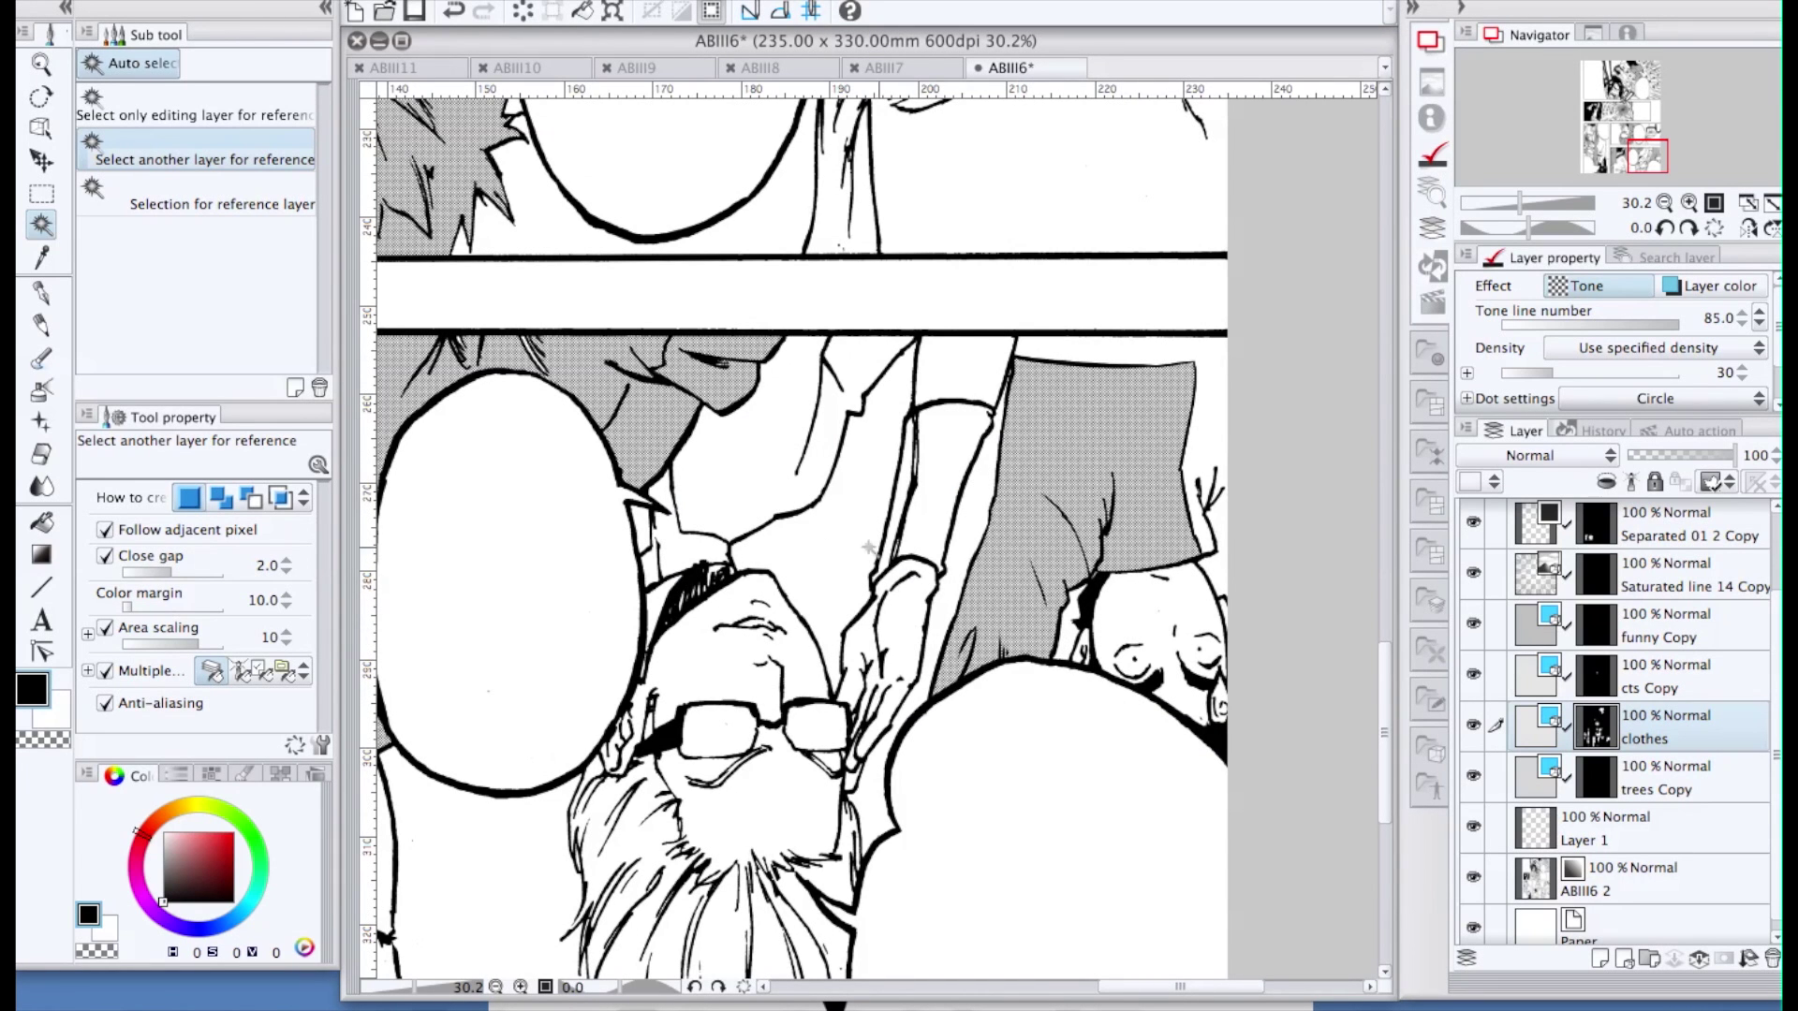
Make the cts Copy tone layer active and auto-select all face, lens and hair areas of the close-up character with glasses
{"action": "scroll", "coordinate": [842, 621], "scroll_direction": "down", "scroll_amount": 2}
{"action": "left_click_drag", "start_coordinate": [1099, 988], "coordinate": [1013, 992]}
{"action": "scroll", "coordinate": [1055, 870], "scroll_direction": "down", "scroll_amount": 1}
{"action": "left_click_drag", "start_coordinate": [1384, 575], "coordinate": [1395, 540]}
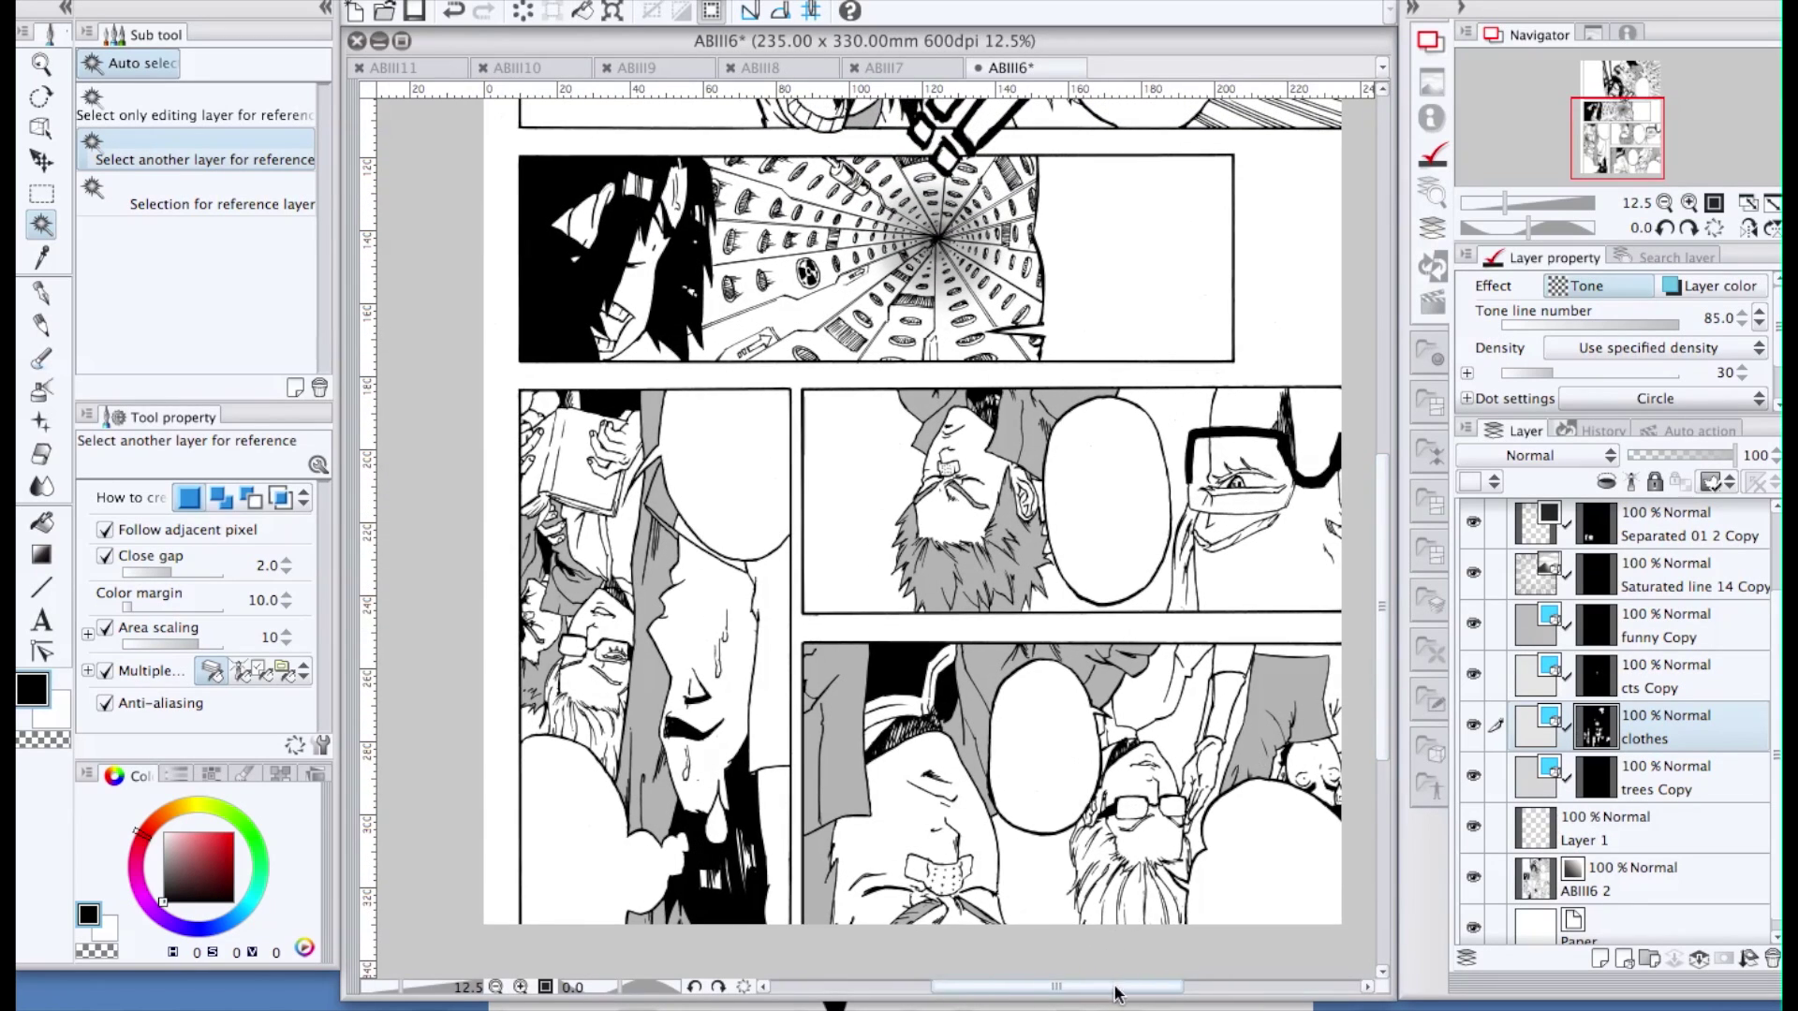
{"action": "left_click_drag", "start_coordinate": [1114, 993], "coordinate": [1168, 990]}
{"action": "left_click_drag", "start_coordinate": [1383, 593], "coordinate": [1376, 562]}
{"action": "scroll", "coordinate": [1113, 654], "scroll_direction": "up", "scroll_amount": 2}
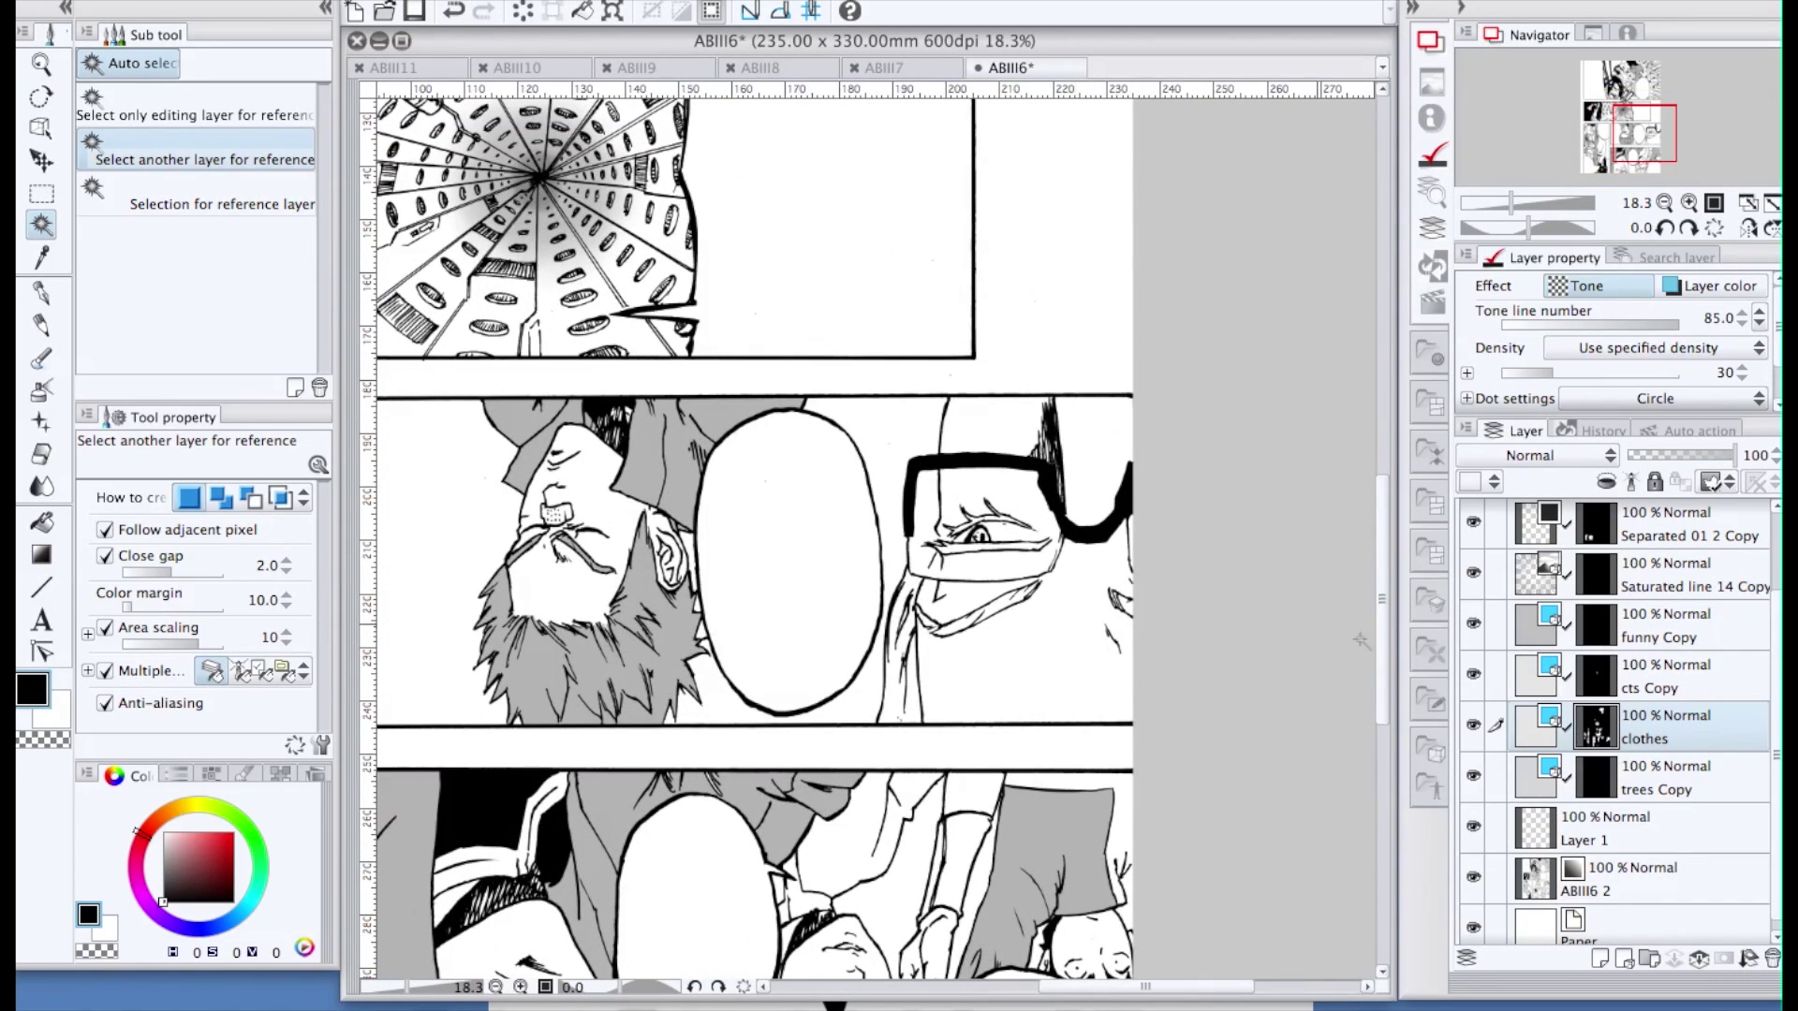
{"action": "left_click", "coordinate": [1663, 688]}
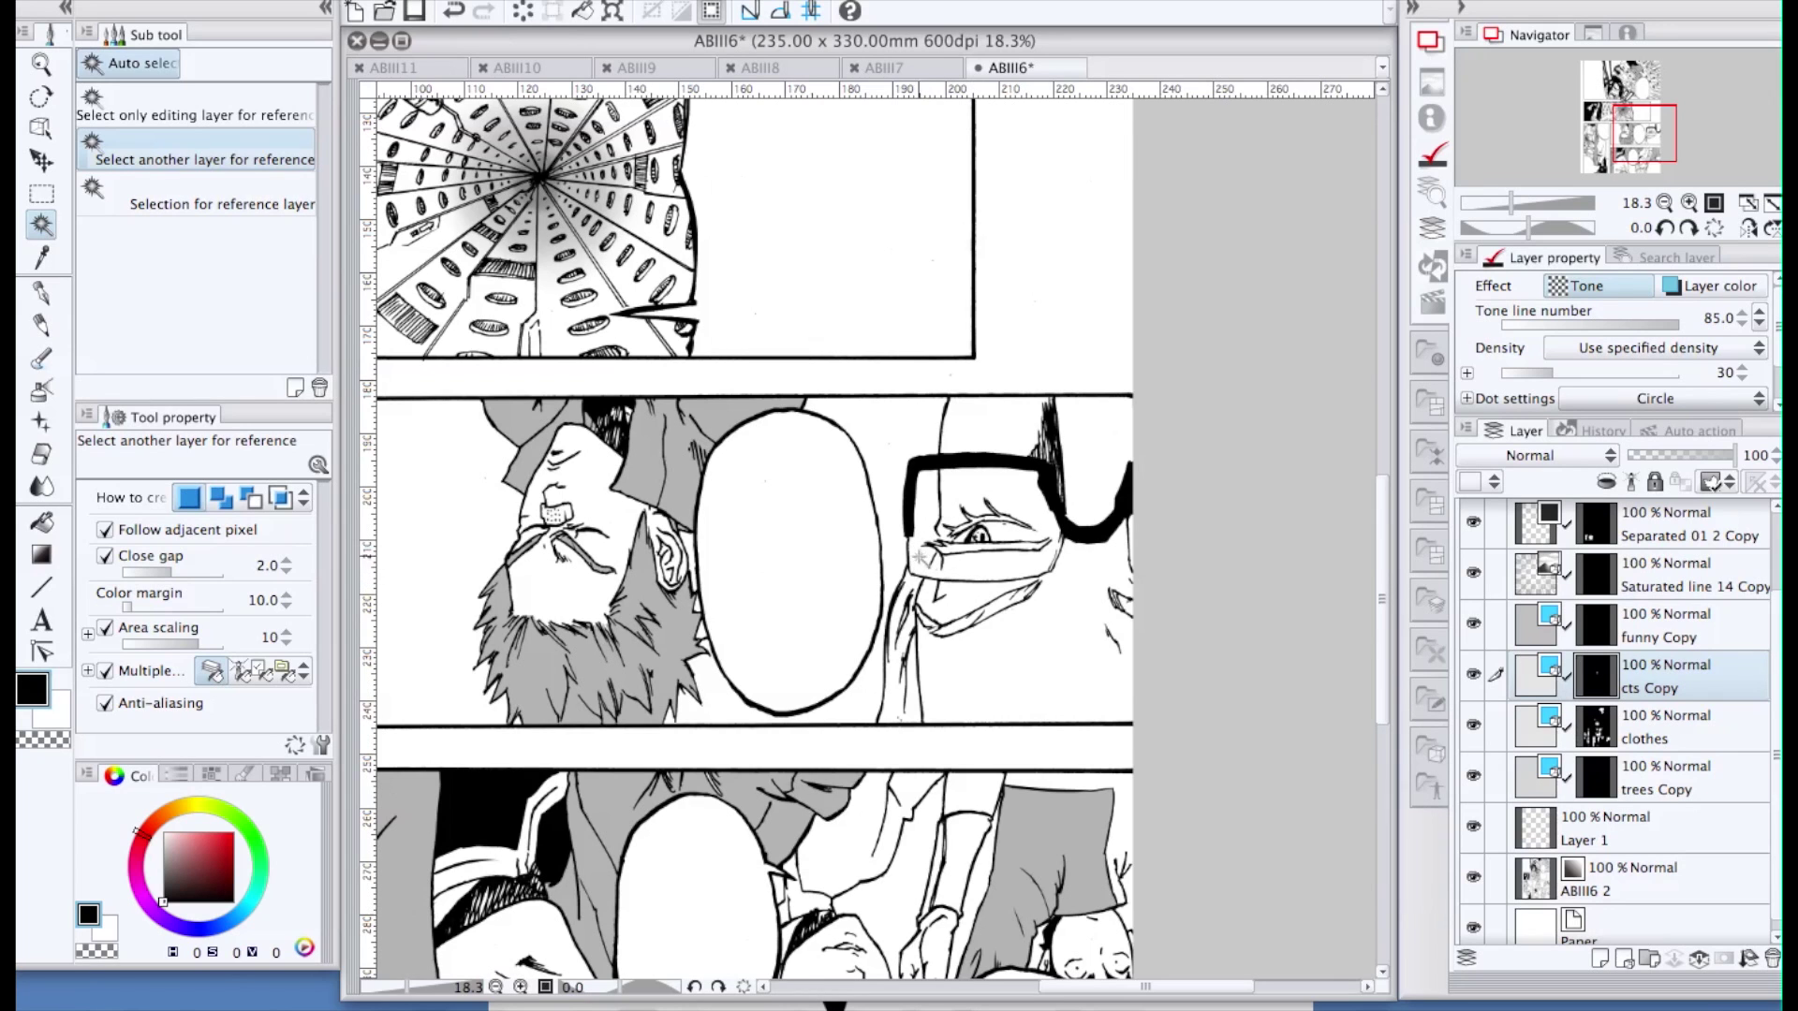
{"action": "left_click", "coordinate": [921, 536]}
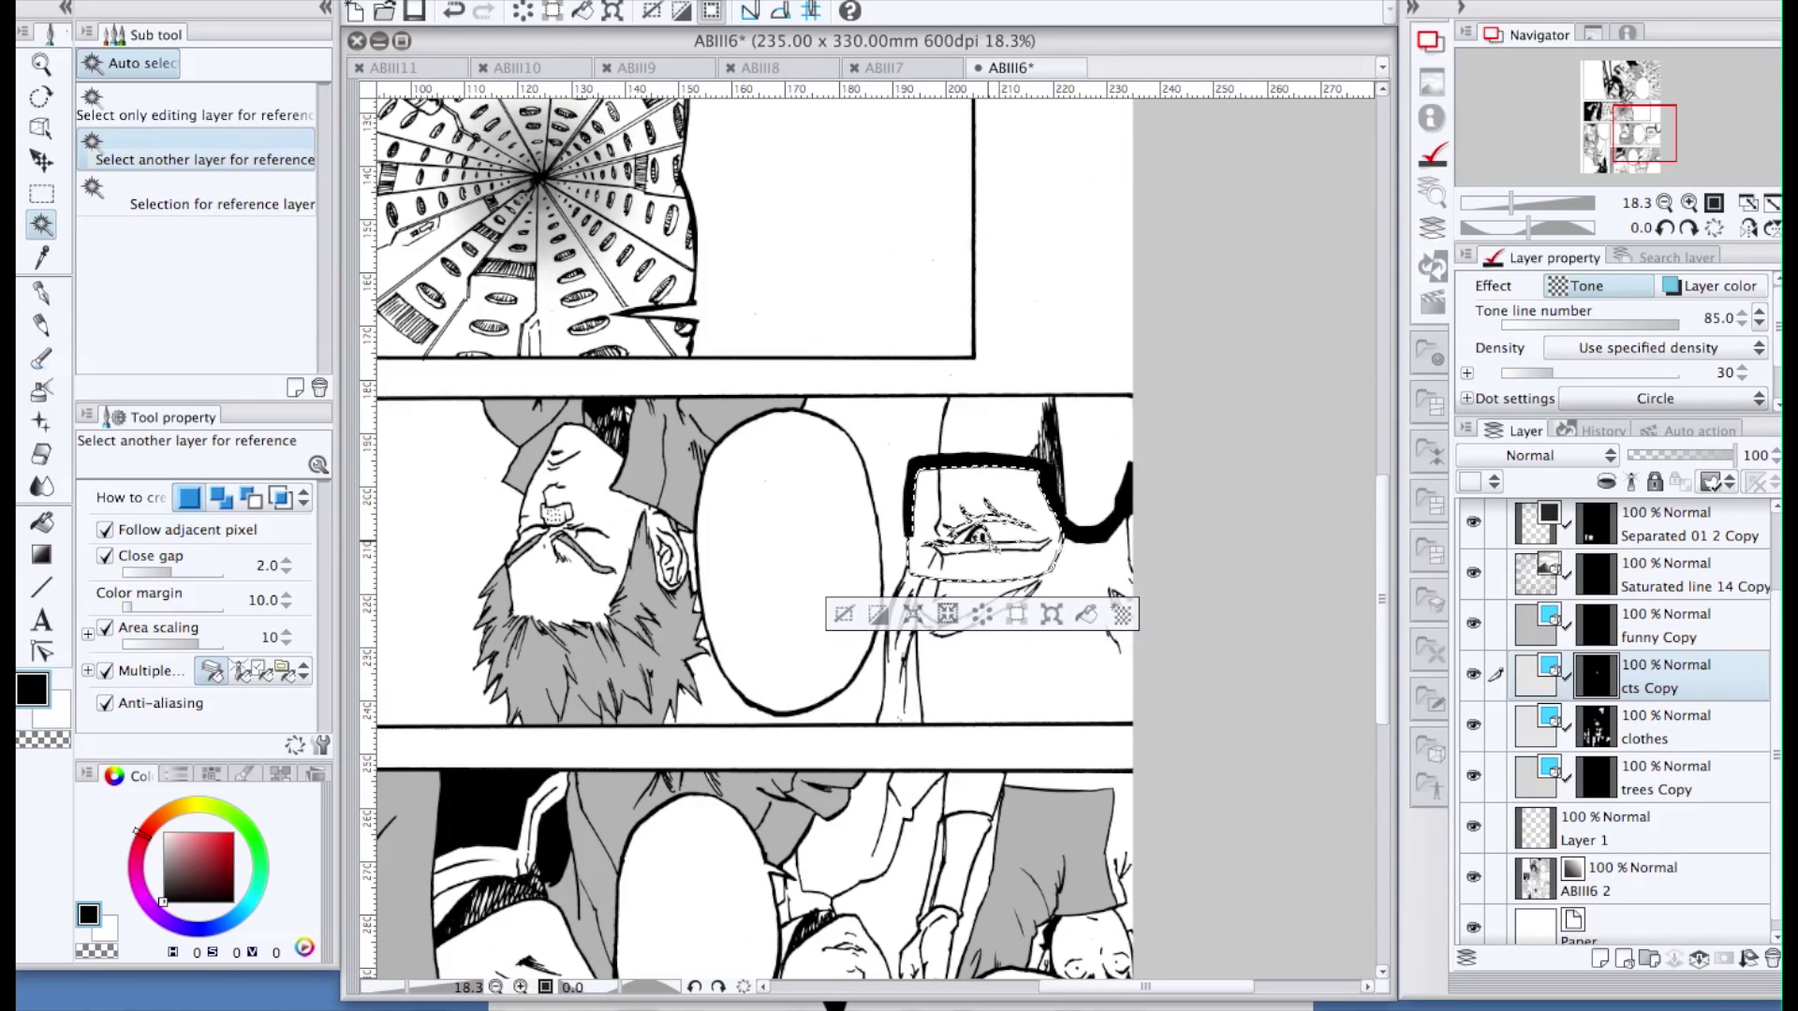
{"action": "left_click", "coordinate": [1065, 582], "text": "shift"}
{"action": "left_click", "coordinate": [1005, 440], "text": "shift"}
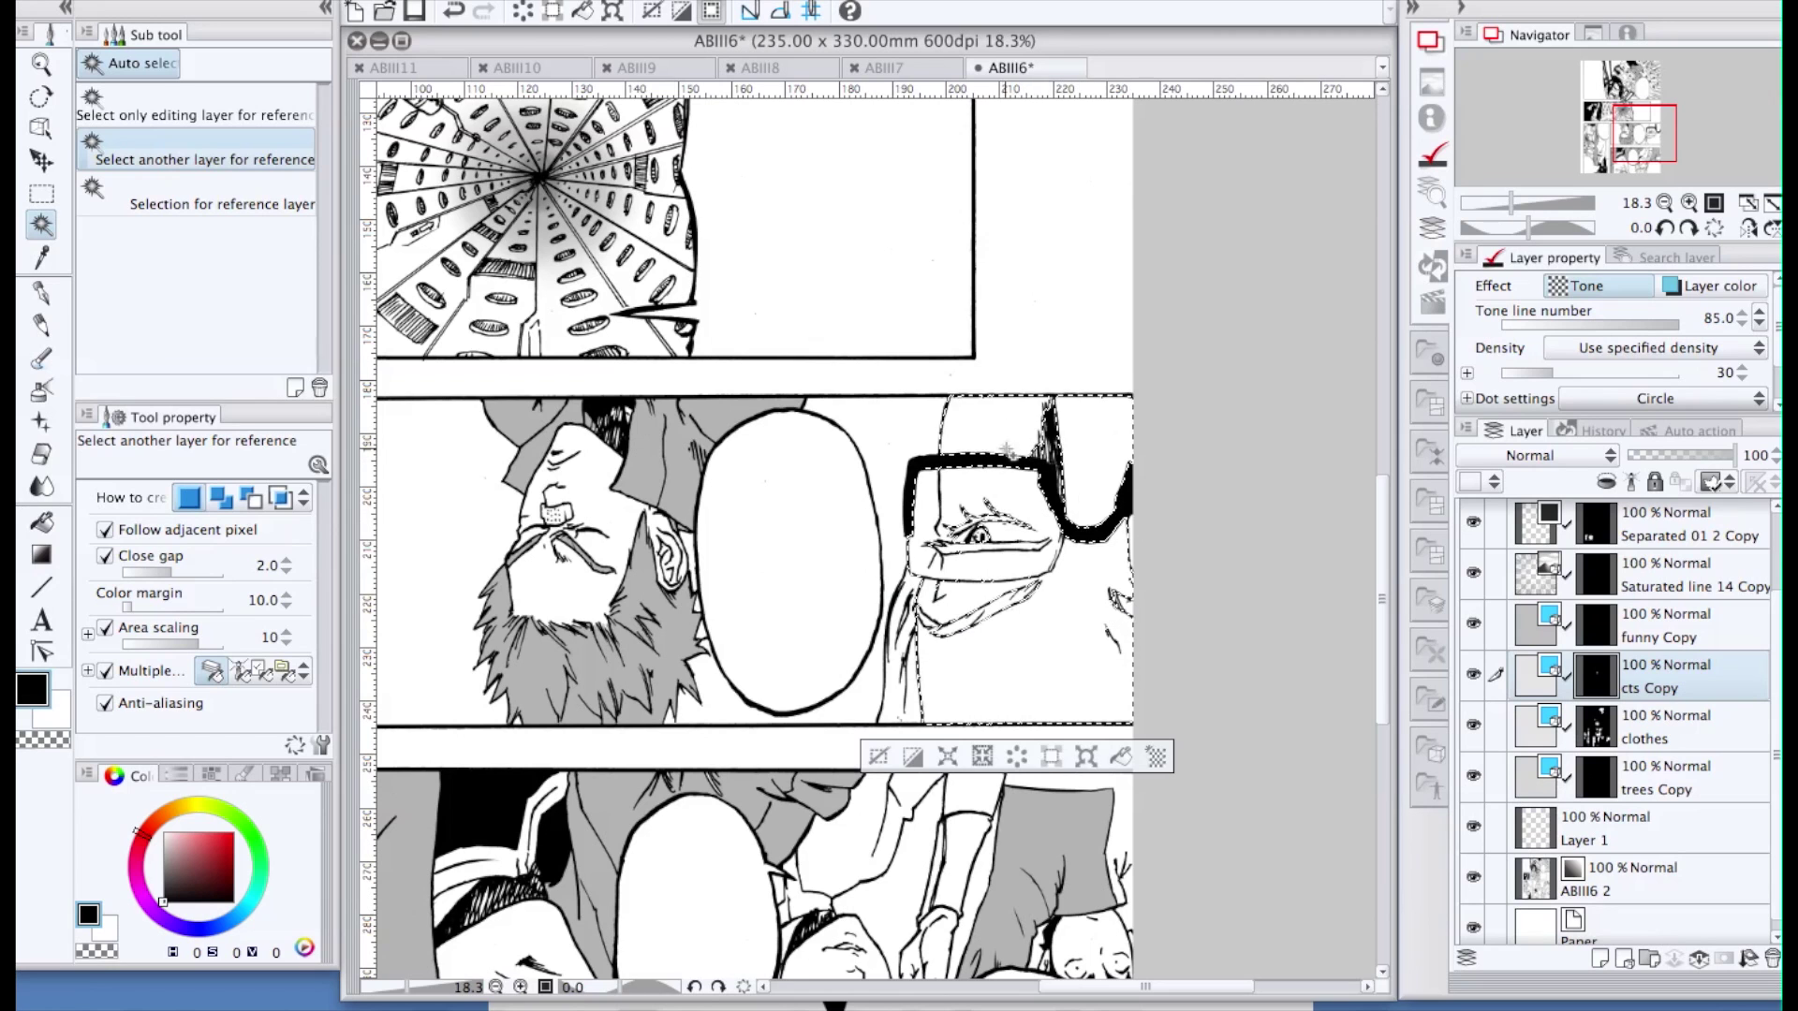
{"action": "left_click", "coordinate": [1086, 440], "text": "shift"}
{"action": "left_click", "coordinate": [908, 610], "text": "shift"}
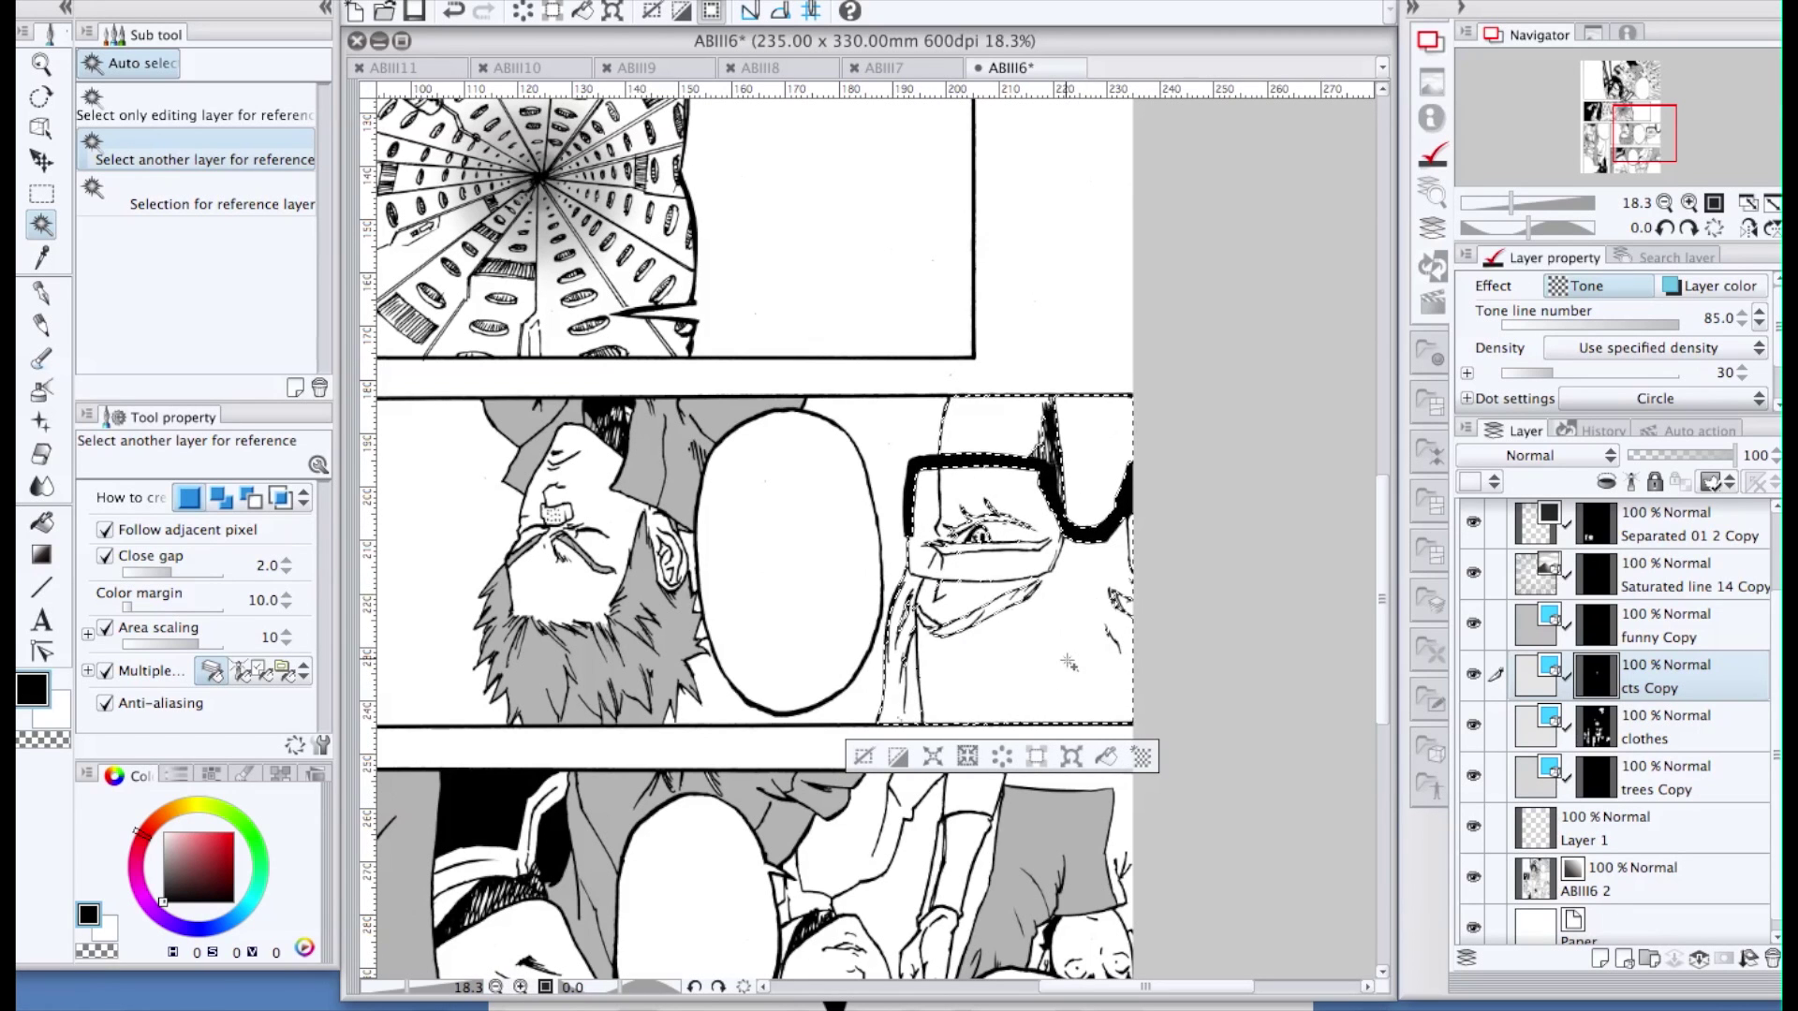
Expand the close-up character's selection by 1 px, fill it with tone and deselect
{"action": "left_click", "coordinate": [933, 757]}
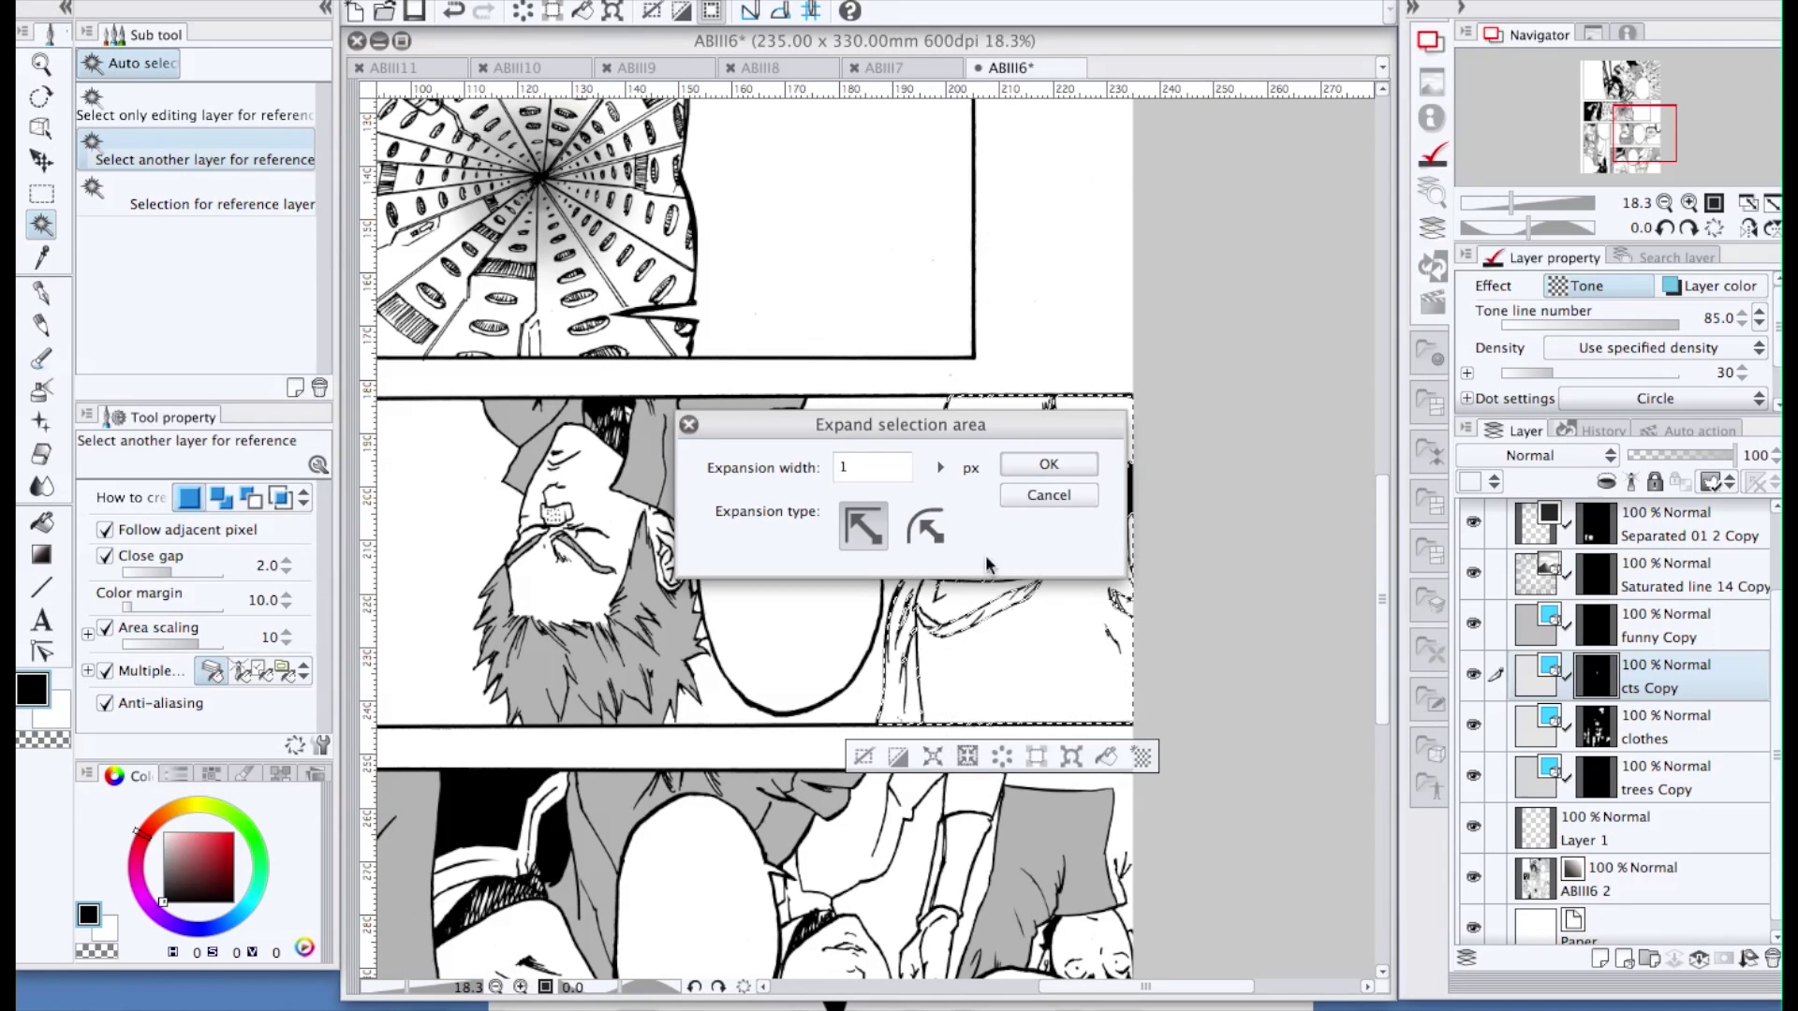
{"action": "left_click", "coordinate": [1033, 468]}
{"action": "left_click", "coordinate": [1105, 757]}
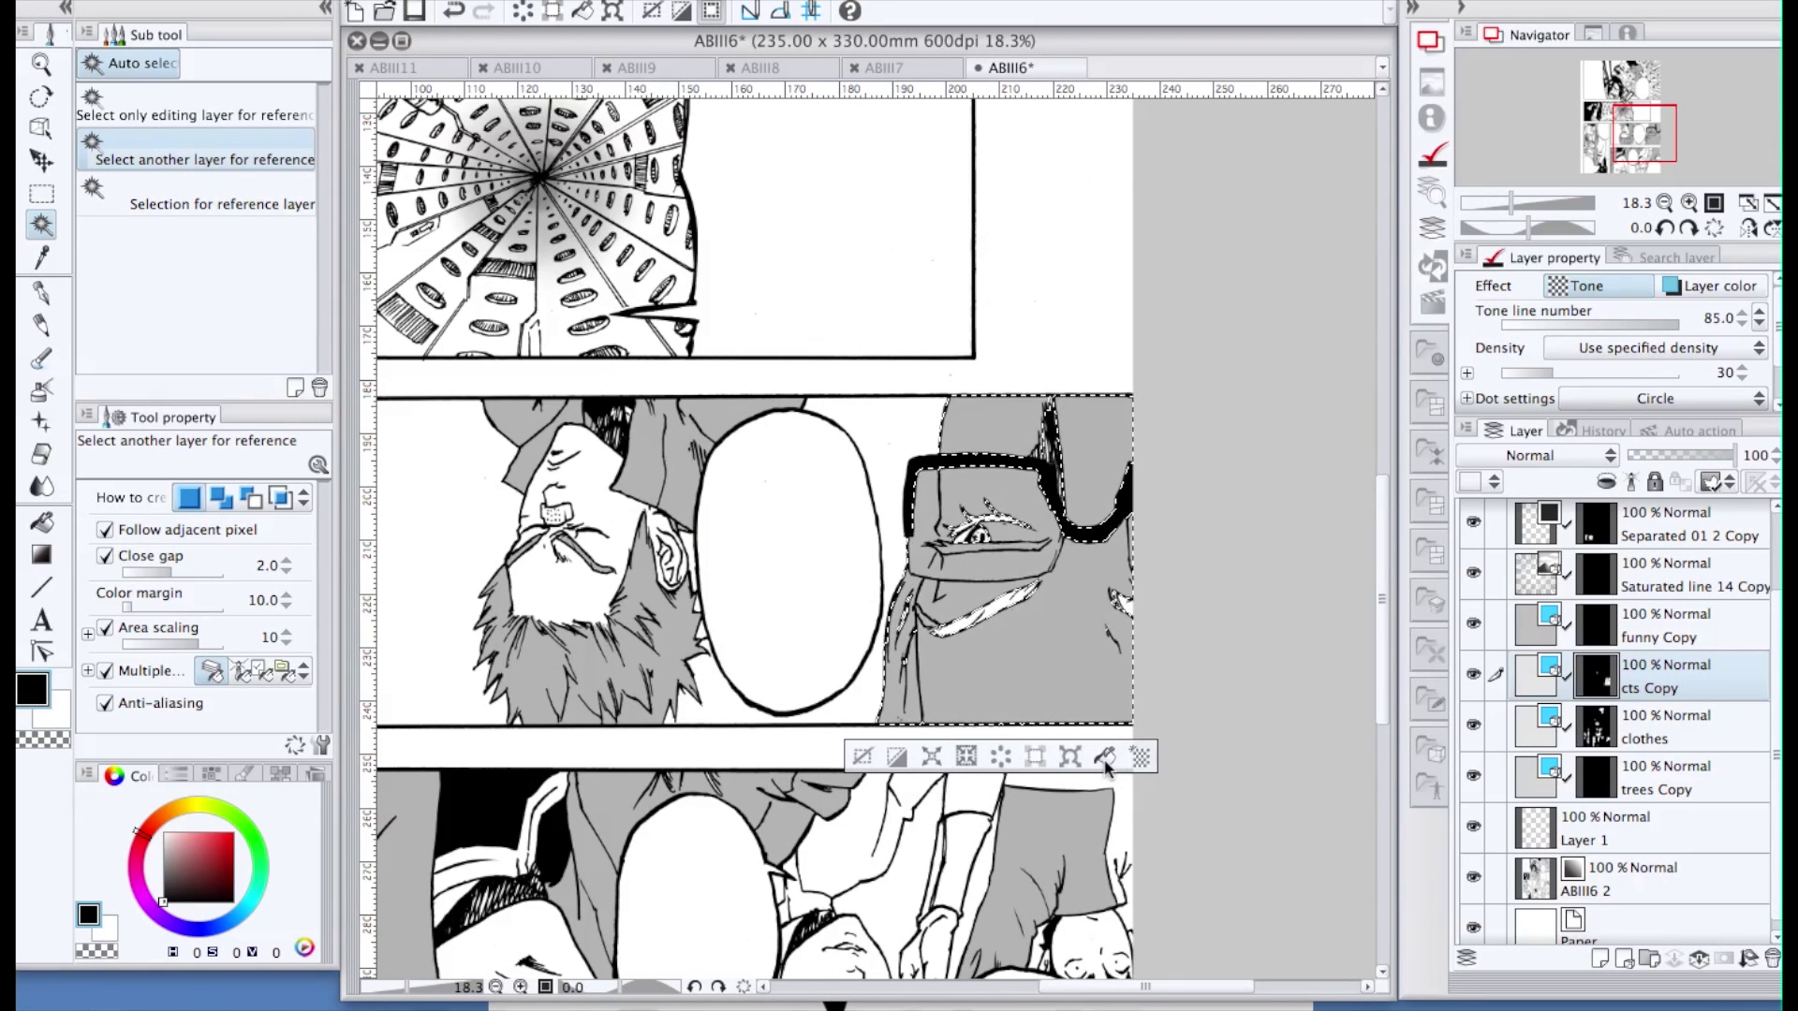
{"action": "key", "text": "super+d"}
Auto-select the untoned crease below the close-up character's eye, expand it by 1 px and fill it with tone
{"action": "key", "text": "p"}
{"action": "key", "text": "w"}
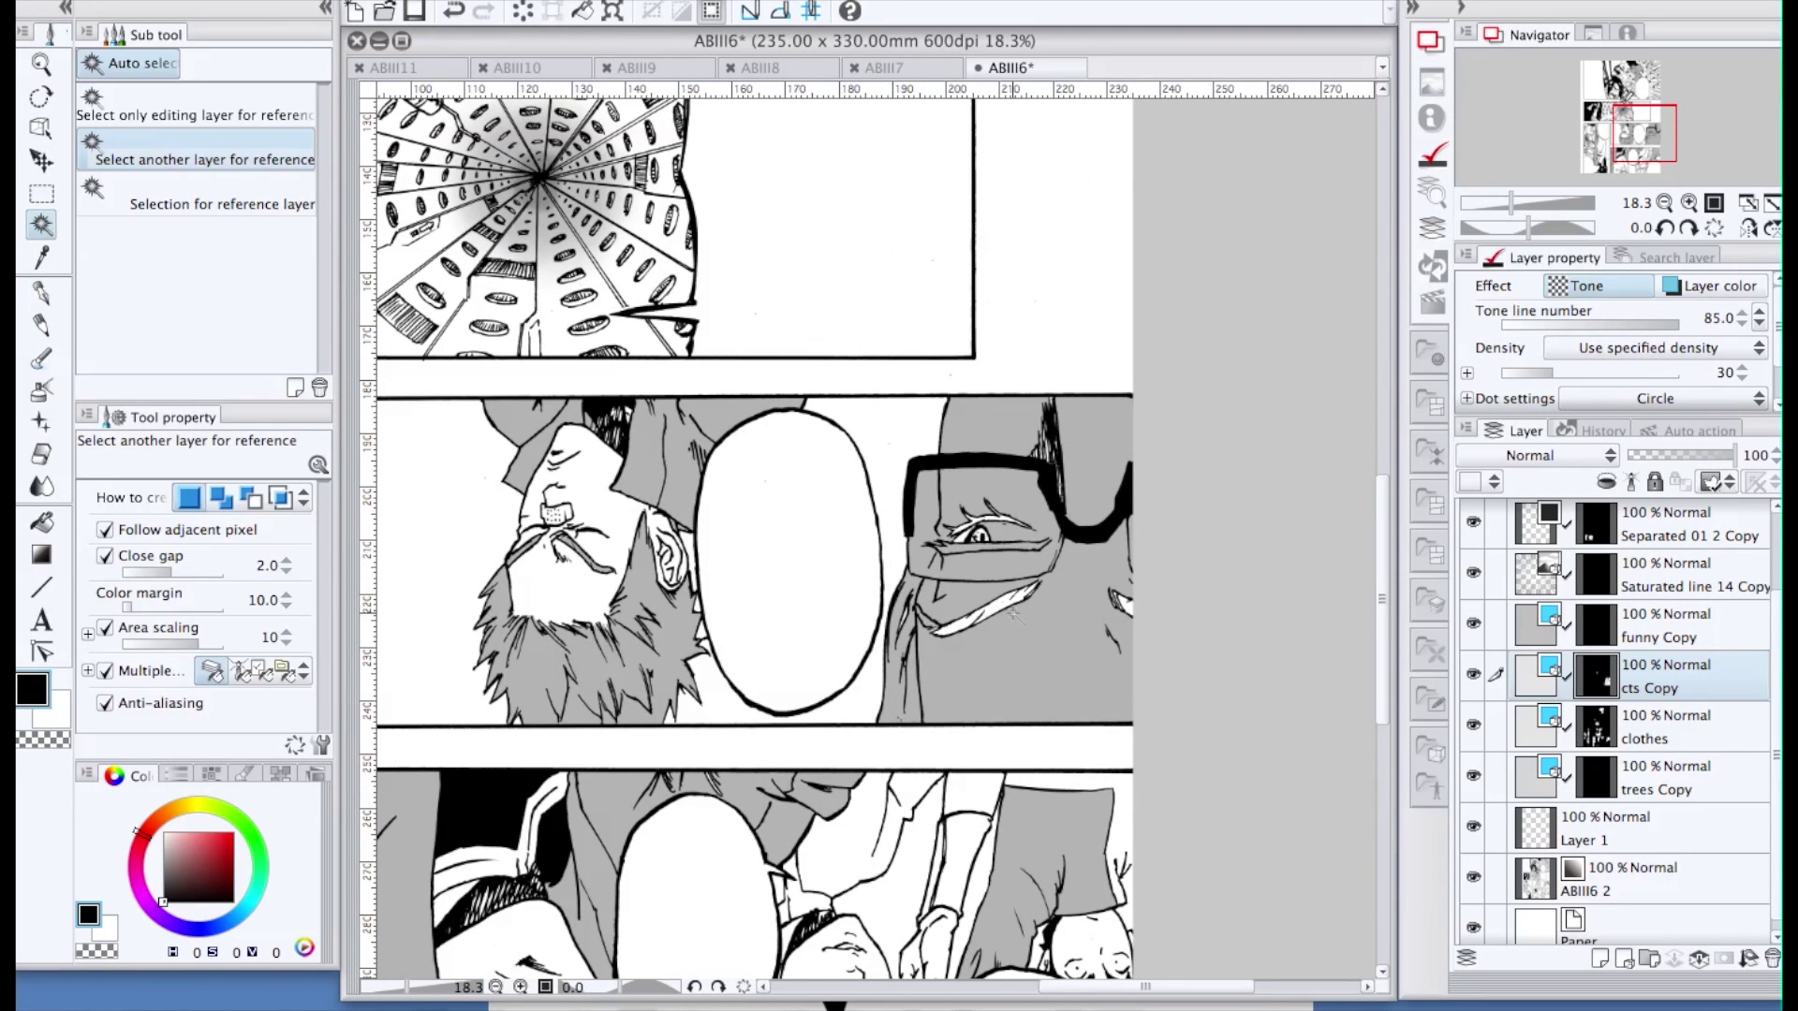
{"action": "left_click", "coordinate": [1009, 613]}
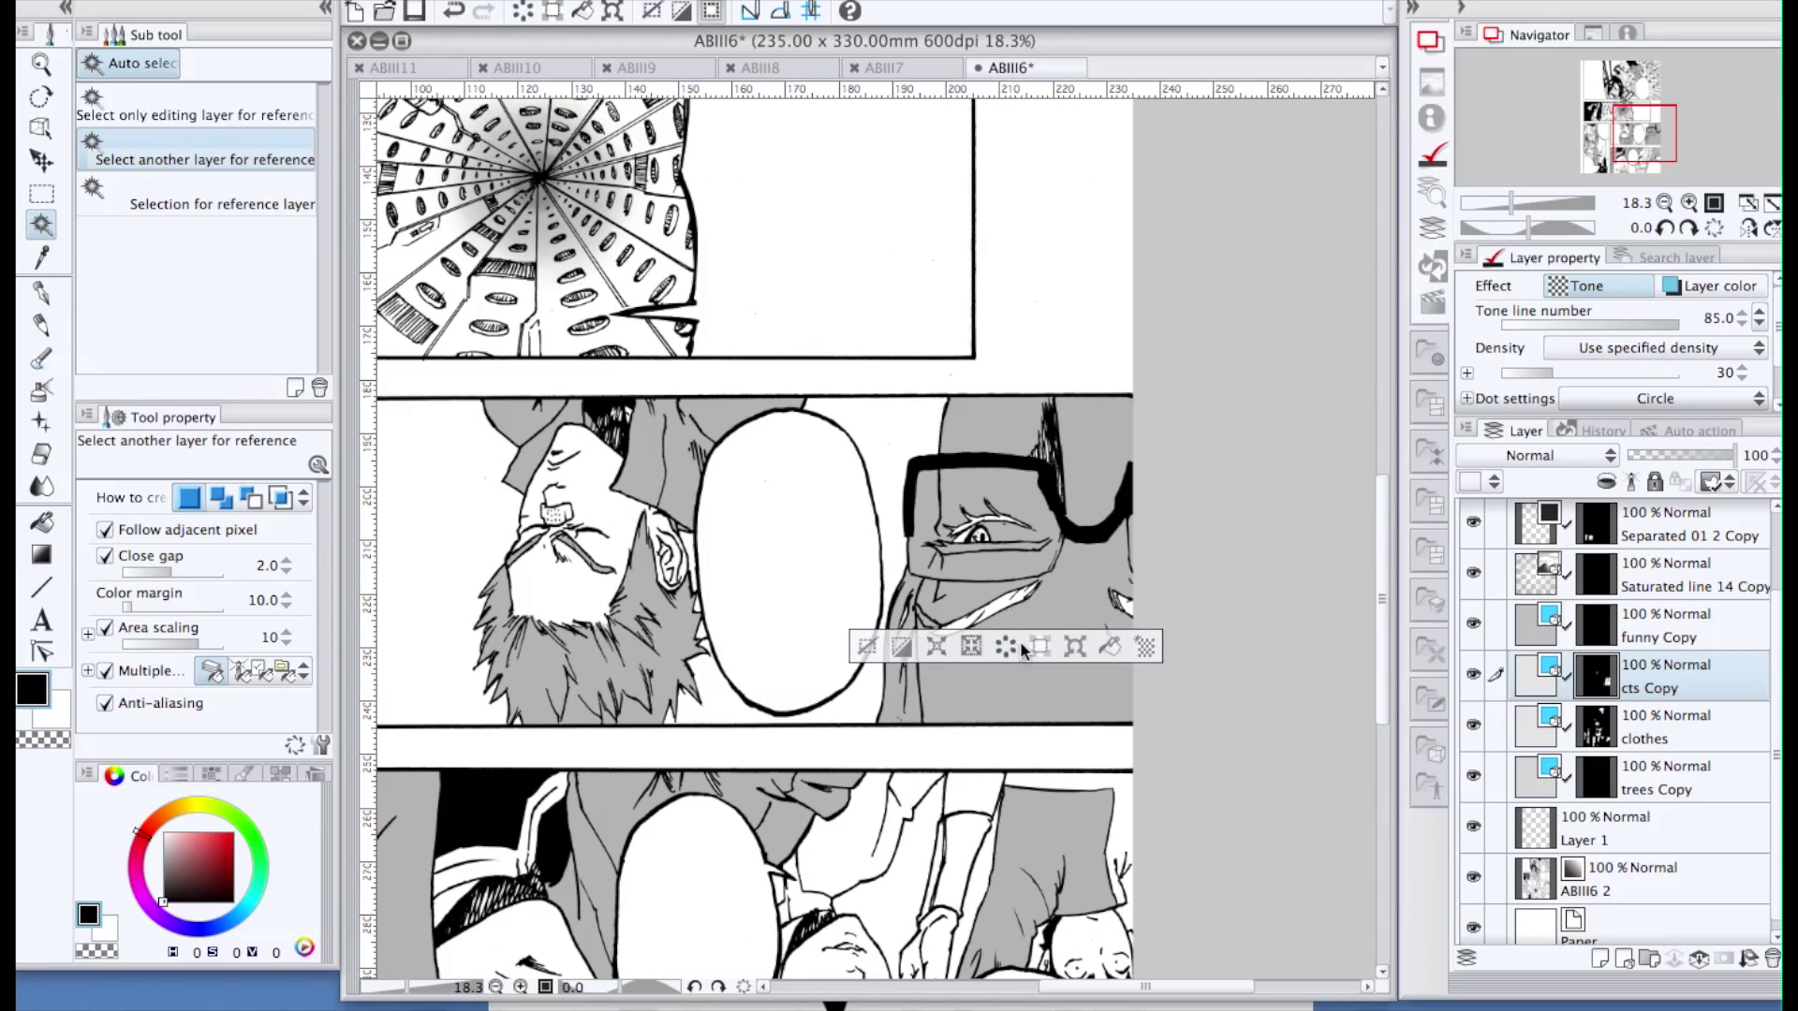
{"action": "left_click", "coordinate": [998, 606]}
{"action": "left_click", "coordinate": [913, 669]}
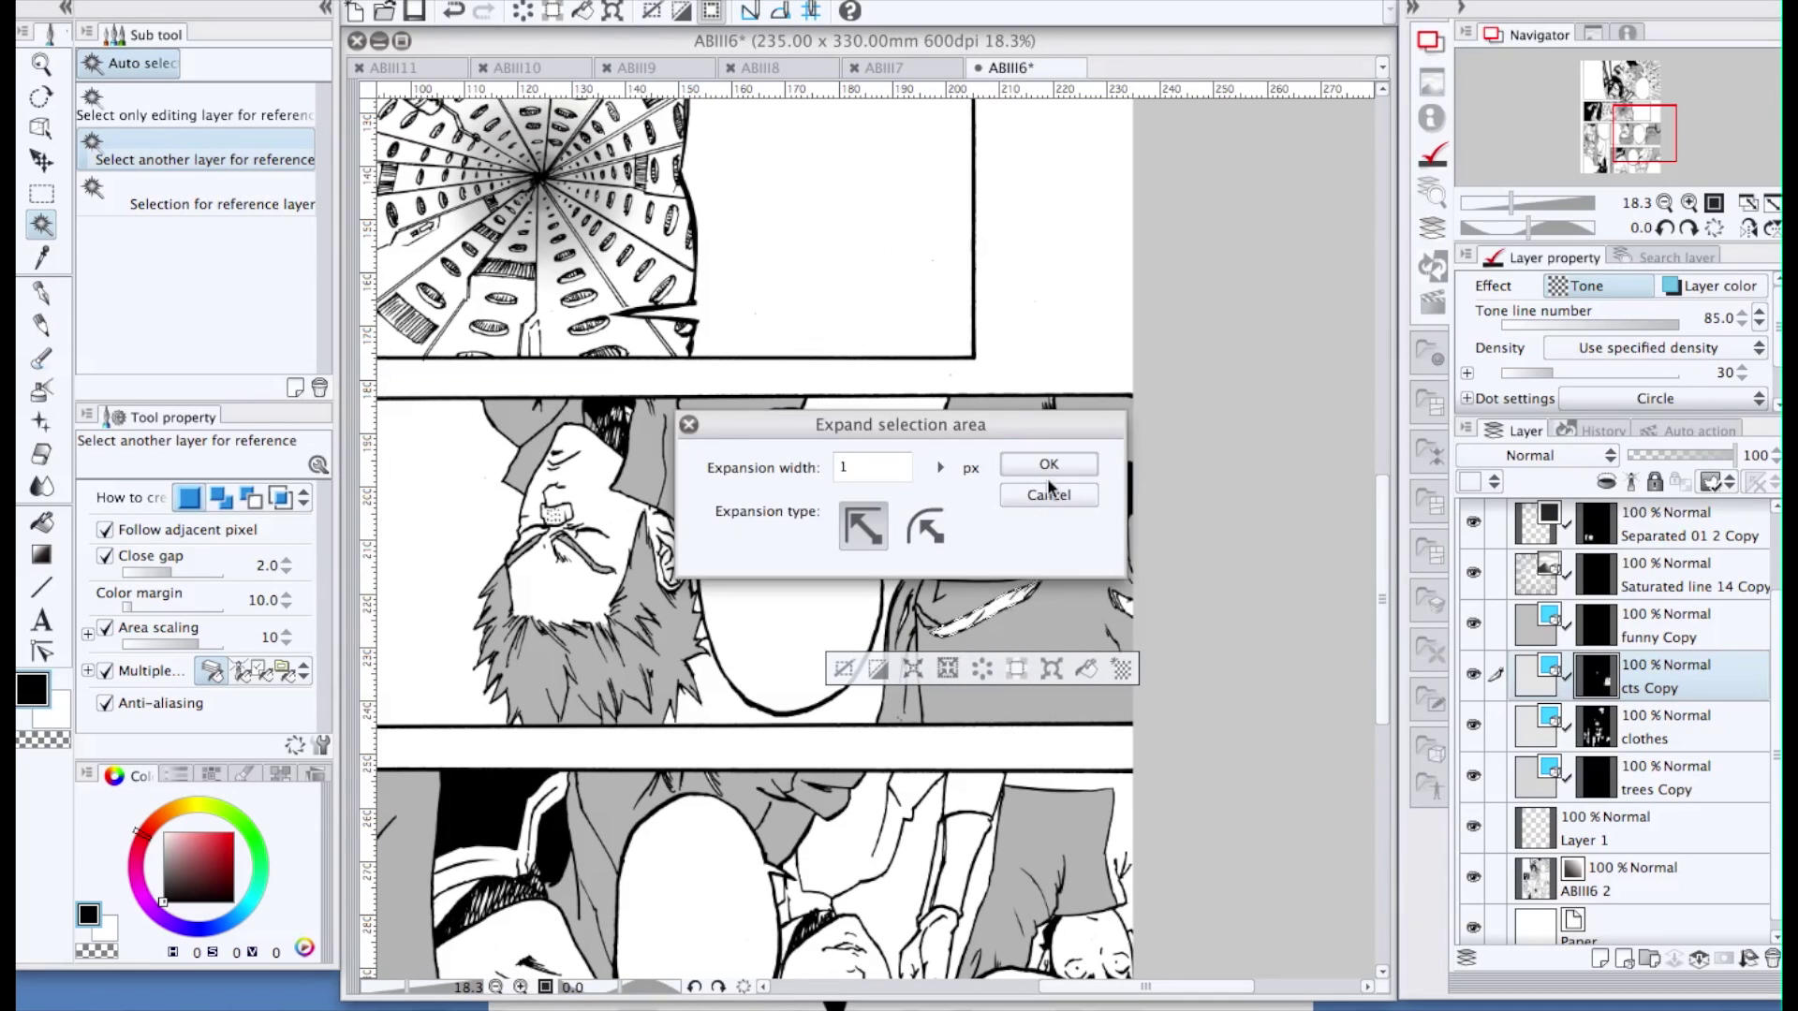
{"action": "left_click", "coordinate": [1048, 467]}
{"action": "left_click", "coordinate": [1085, 669]}
Auto-select the small untoned mark at the close-up panel's right edge, expand the selection, fill it with tone and deselect
{"action": "left_click", "coordinate": [1125, 606]}
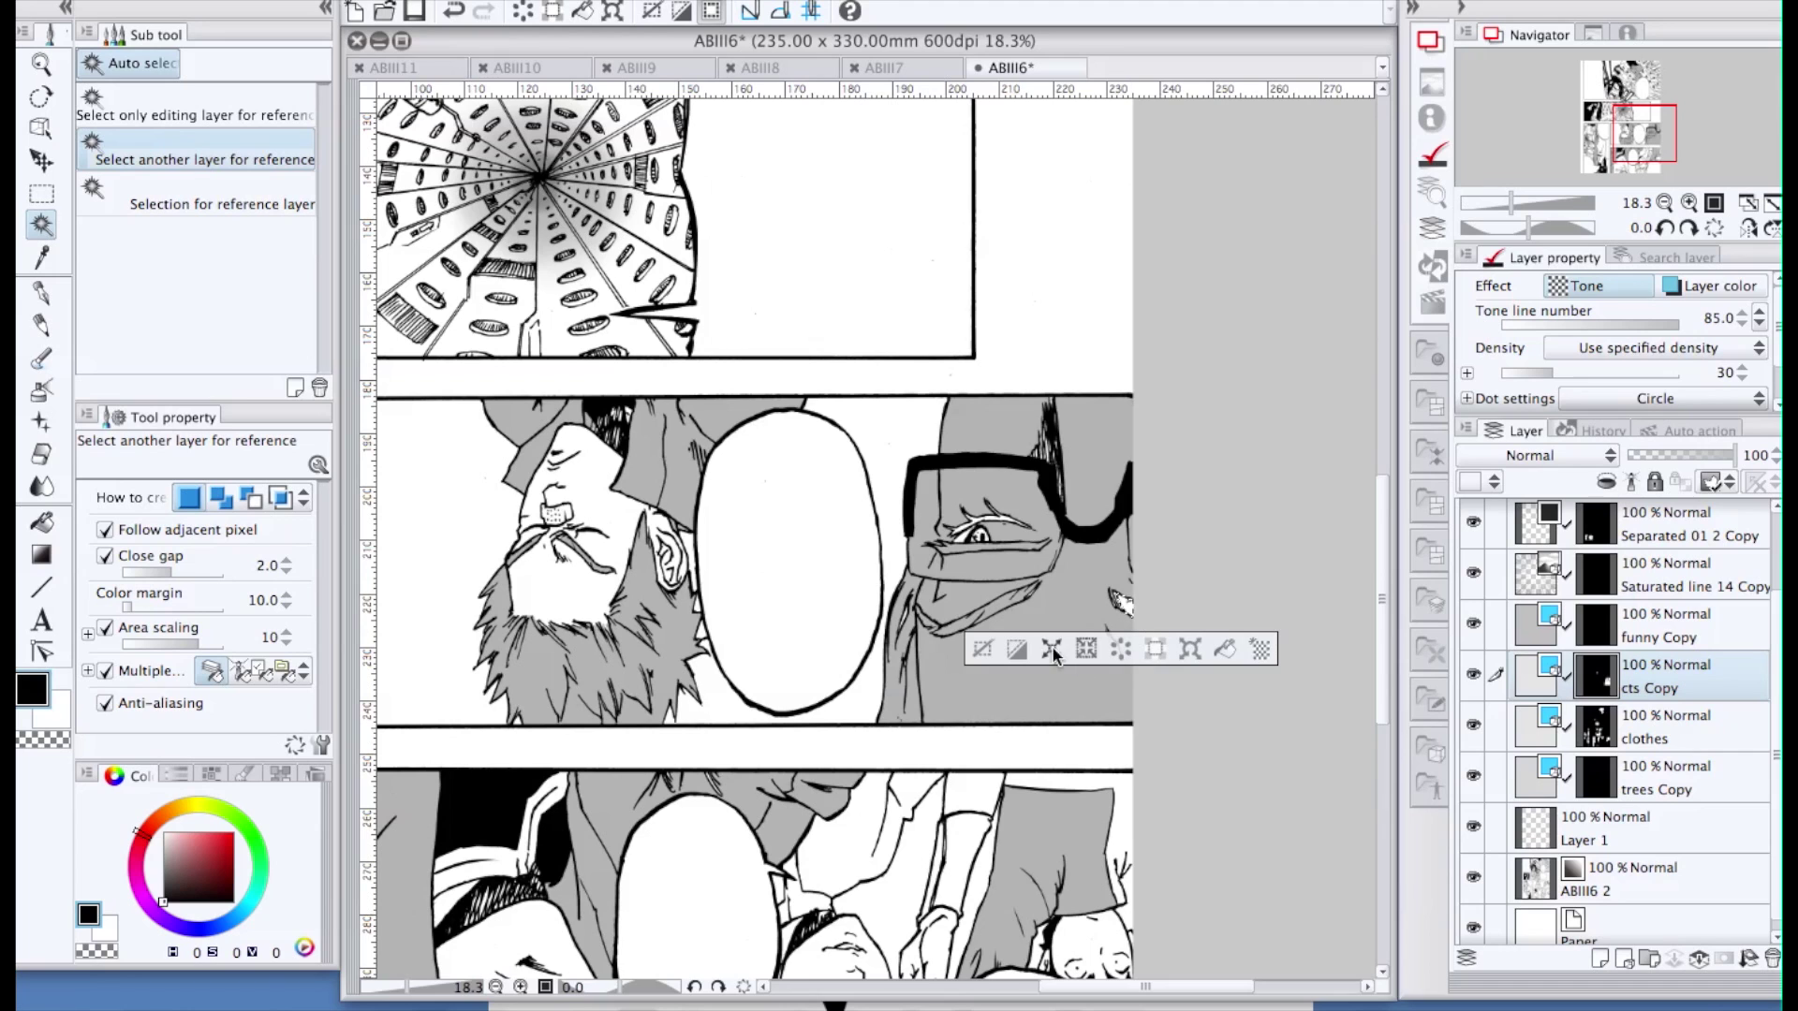
{"action": "left_click", "coordinate": [1053, 649]}
{"action": "left_click", "coordinate": [1051, 465]}
{"action": "left_click", "coordinate": [1222, 649]}
{"action": "left_click", "coordinate": [1138, 630]}
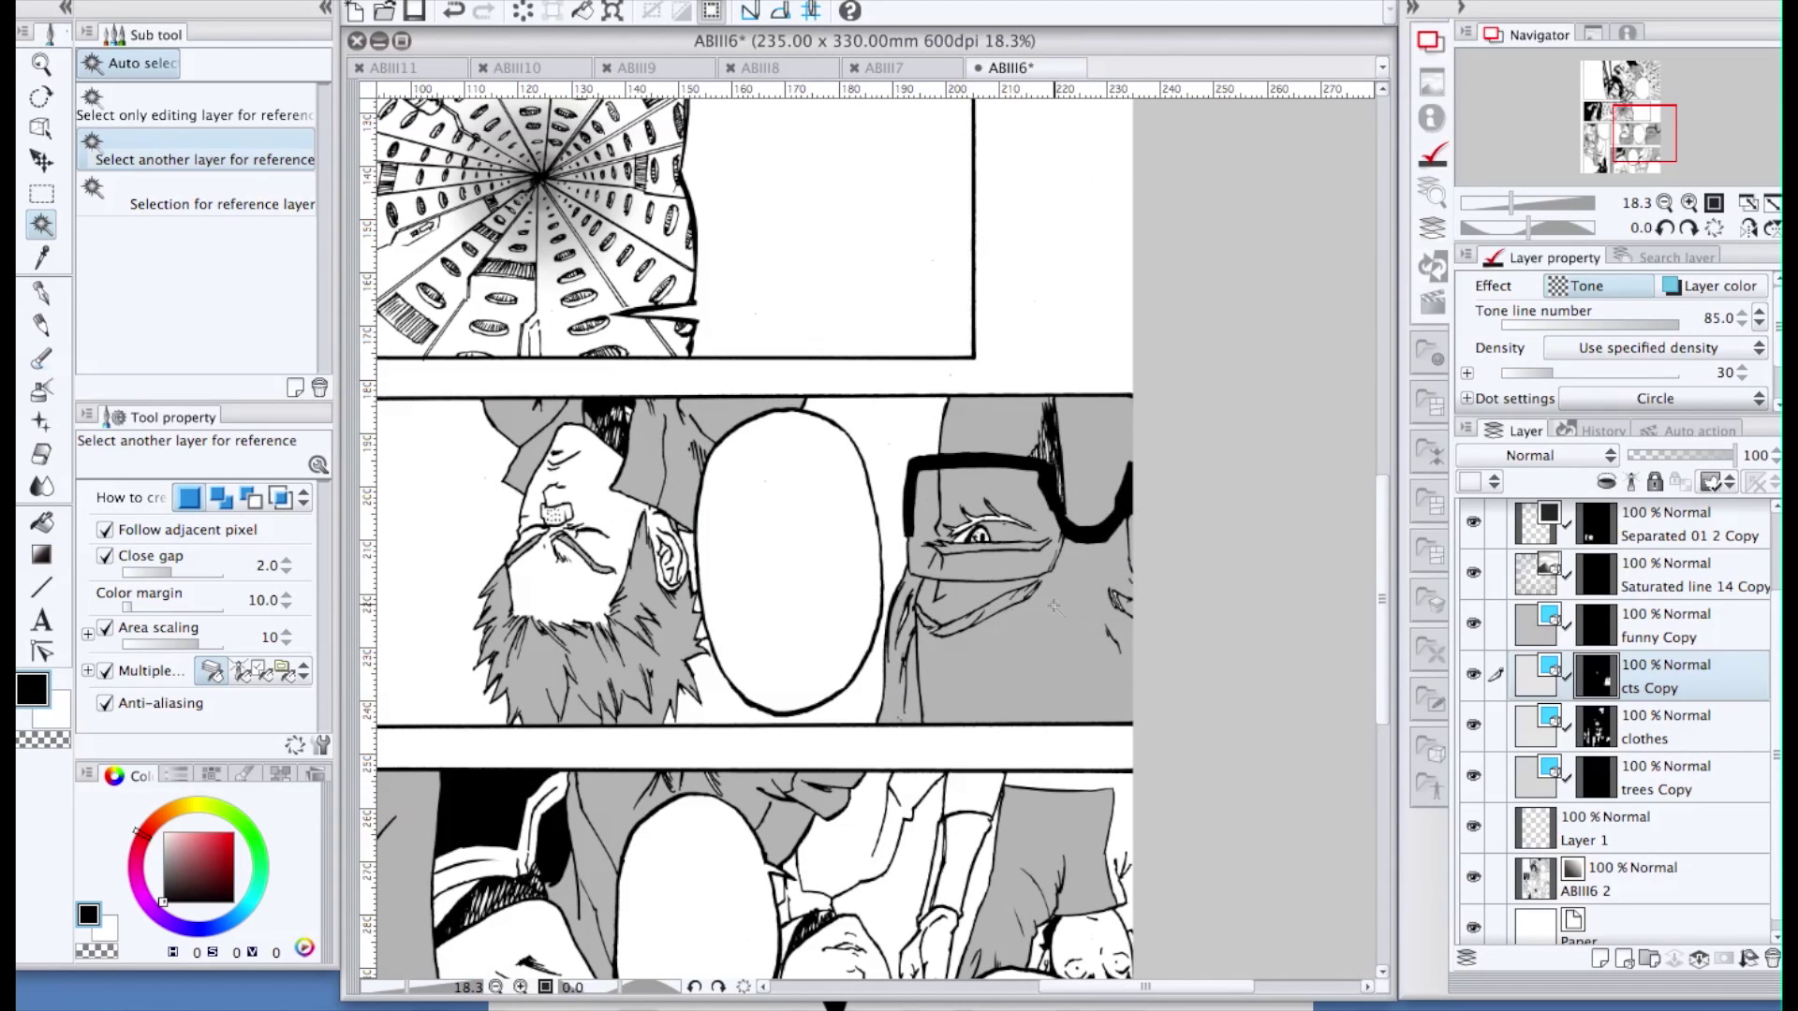
Switch to the G-pen and set its brush size to 250
{"action": "key", "text": "p"}
{"action": "key", "text": "bracketright"}
{"action": "key", "text": "bracketright"}
{"action": "key", "text": "bracketright"}
{"action": "key", "text": "bracketright"}
{"action": "key", "text": "bracketright"}
{"action": "key", "text": "bracketright"}
{"action": "key", "text": "bracketright"}
{"action": "key", "text": "bracketright"}
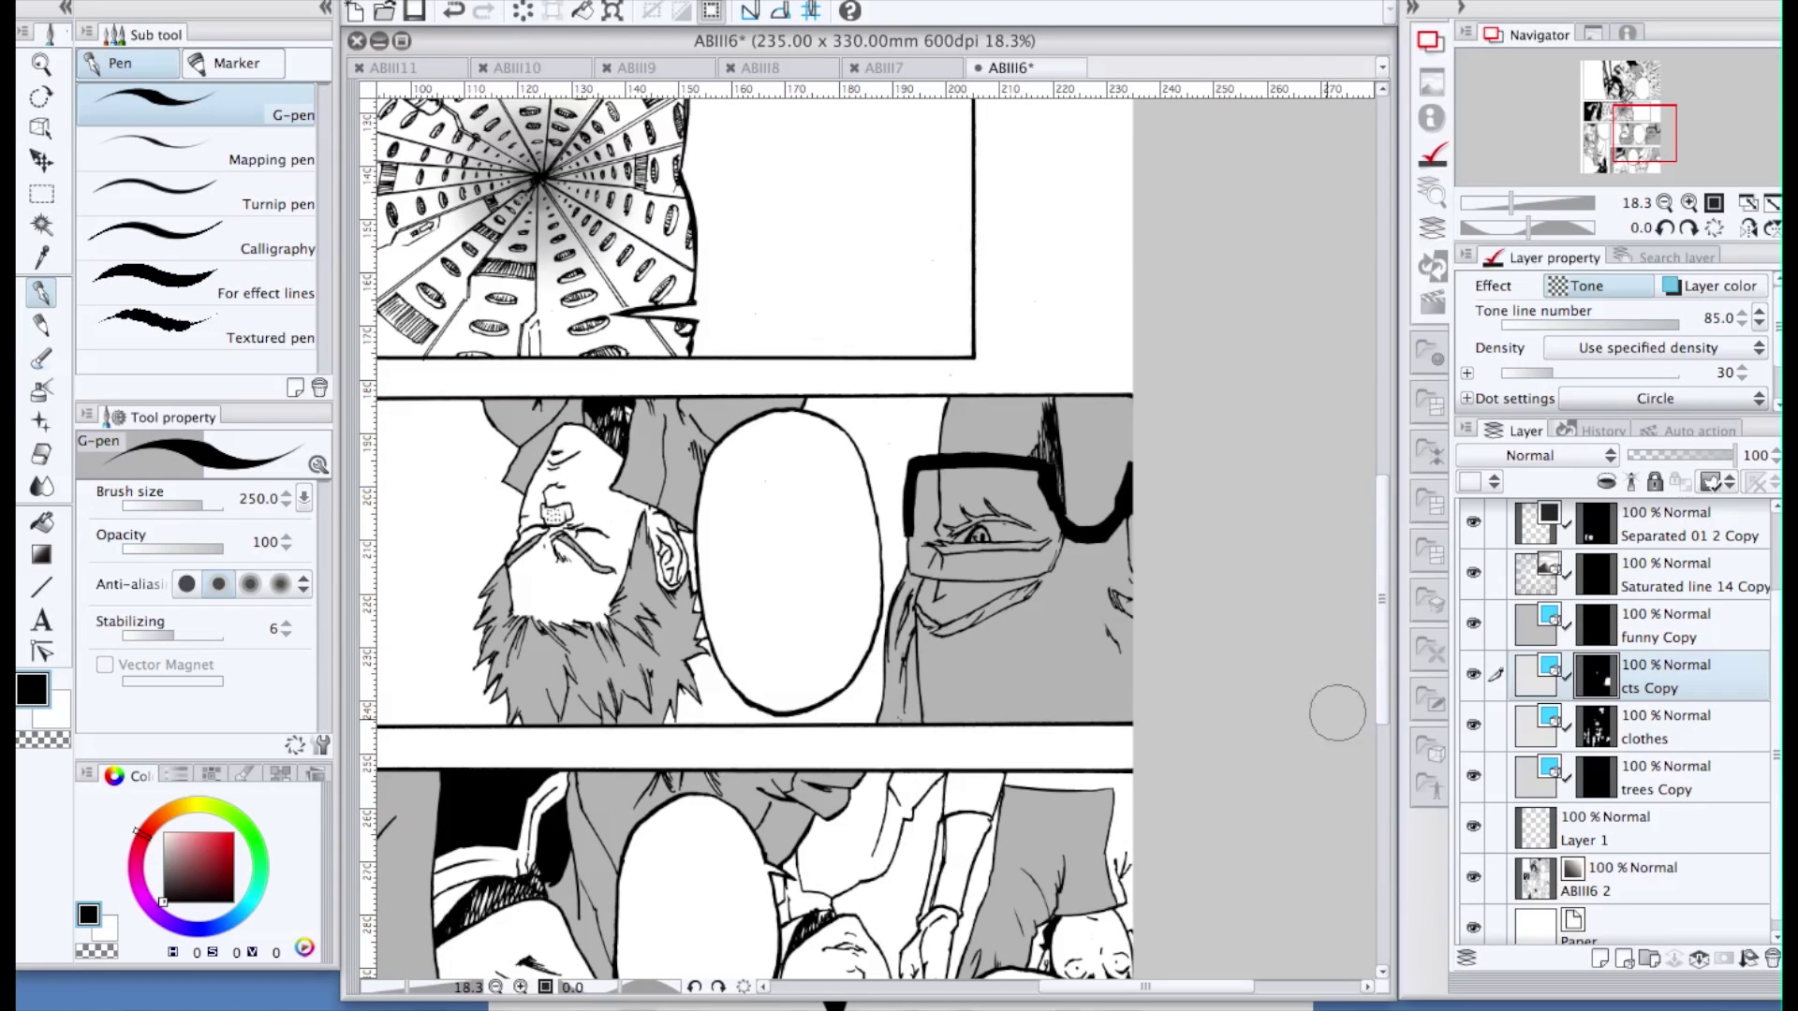
Make the clothes layer active, auto-select the cover of the book held in the left panel, fill it with tone and deselect
{"action": "scroll", "coordinate": [950, 701], "scroll_direction": "down", "scroll_amount": 2}
{"action": "left_click_drag", "start_coordinate": [1077, 995], "coordinate": [1025, 994]}
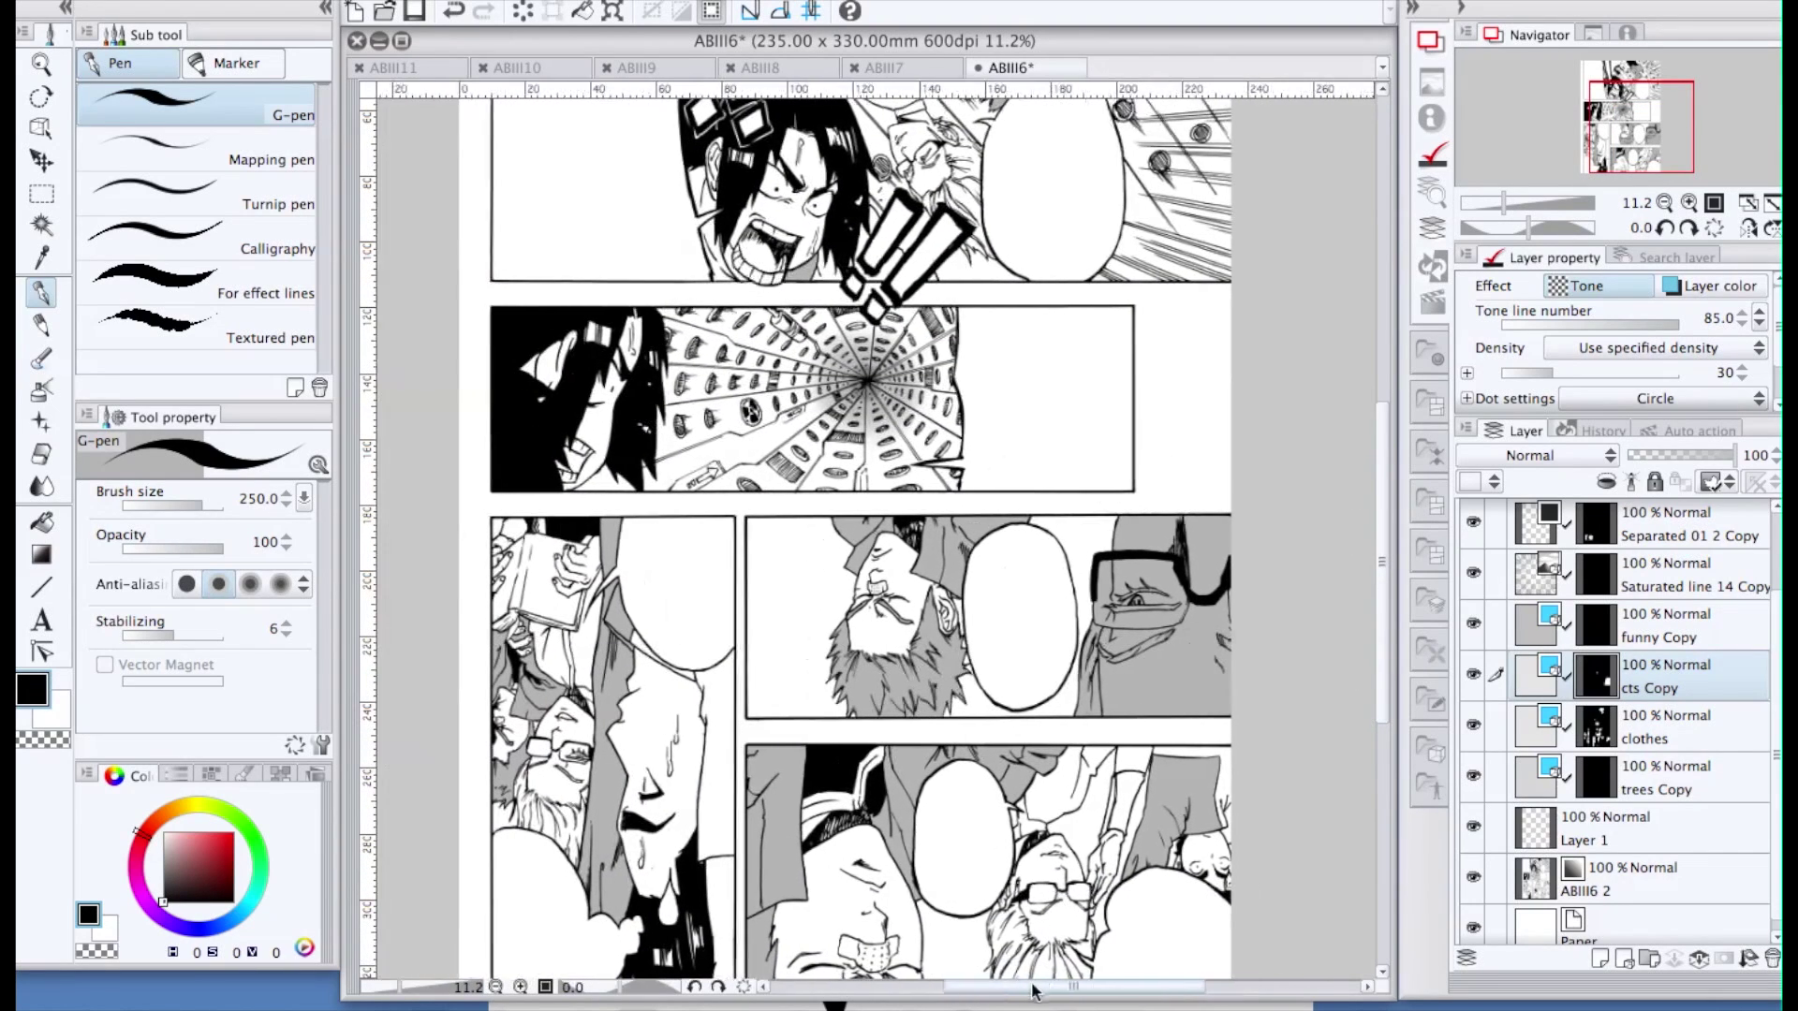
{"action": "left_click_drag", "start_coordinate": [1383, 524], "coordinate": [1341, 447]}
{"action": "scroll", "coordinate": [1353, 505], "scroll_direction": "down", "scroll_amount": 4}
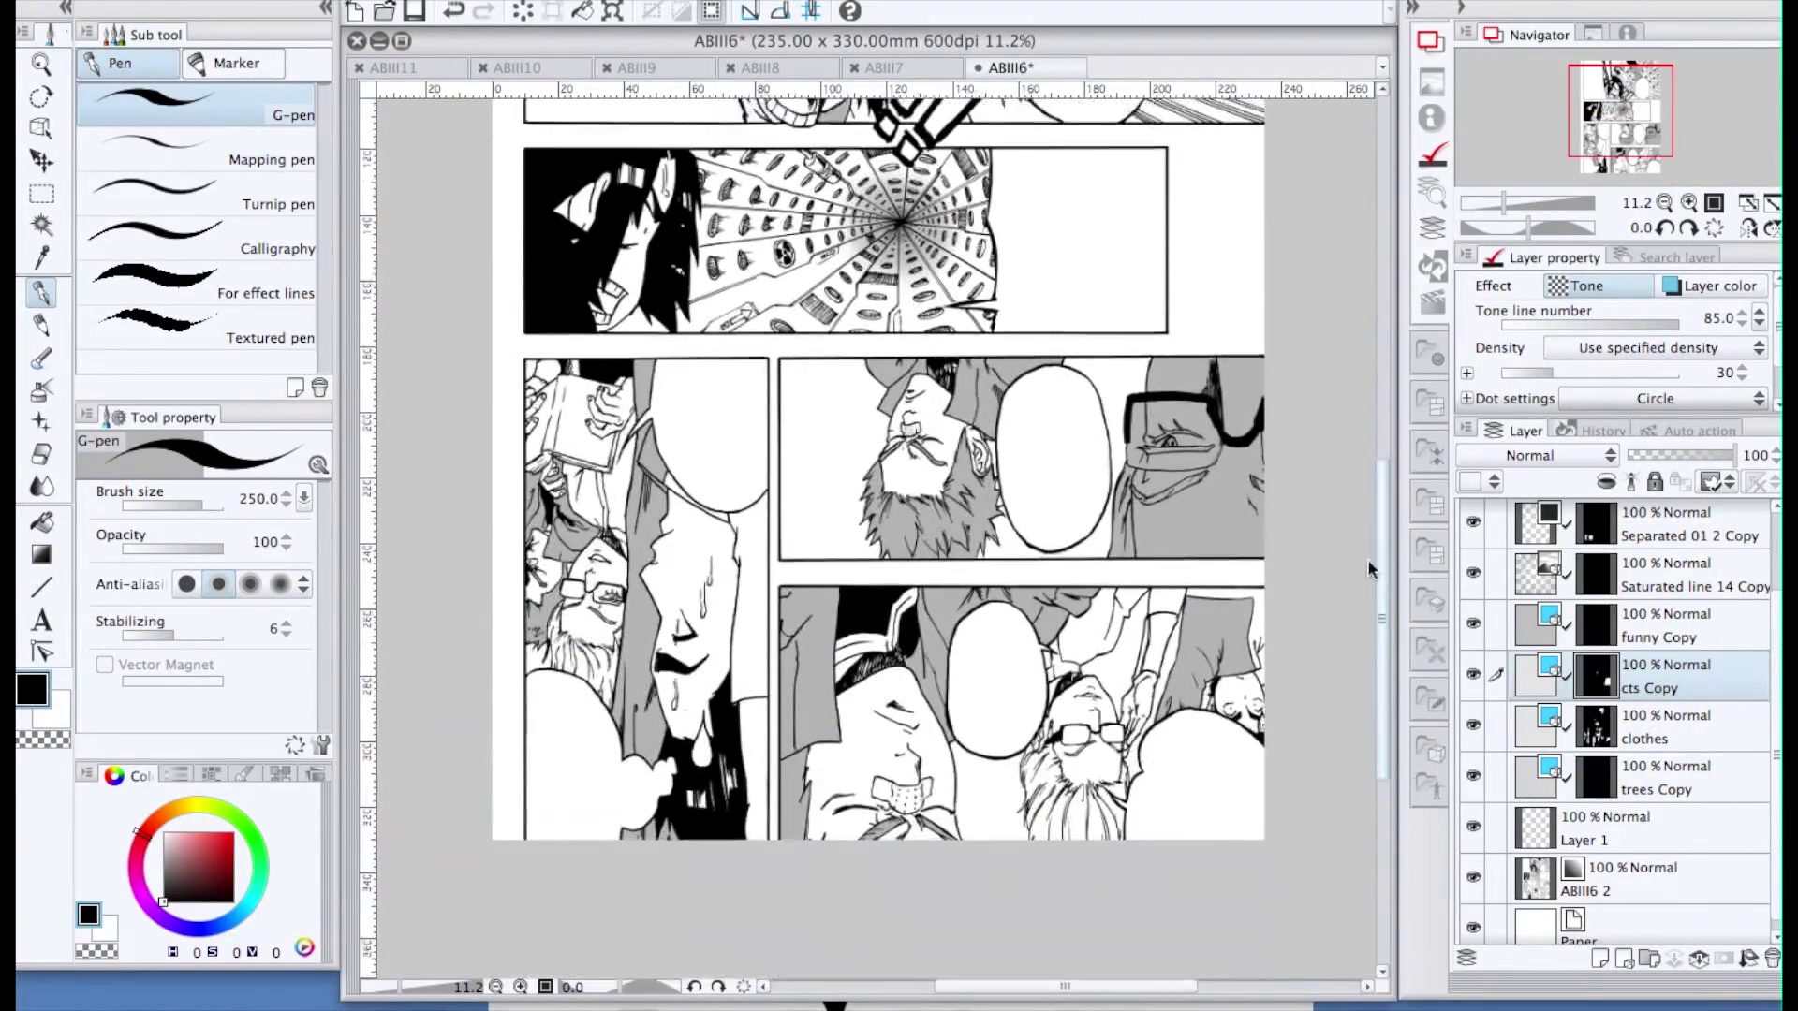
{"action": "left_click_drag", "start_coordinate": [1036, 986], "coordinate": [970, 987]}
{"action": "scroll", "coordinate": [1248, 691], "scroll_direction": "up", "scroll_amount": 2}
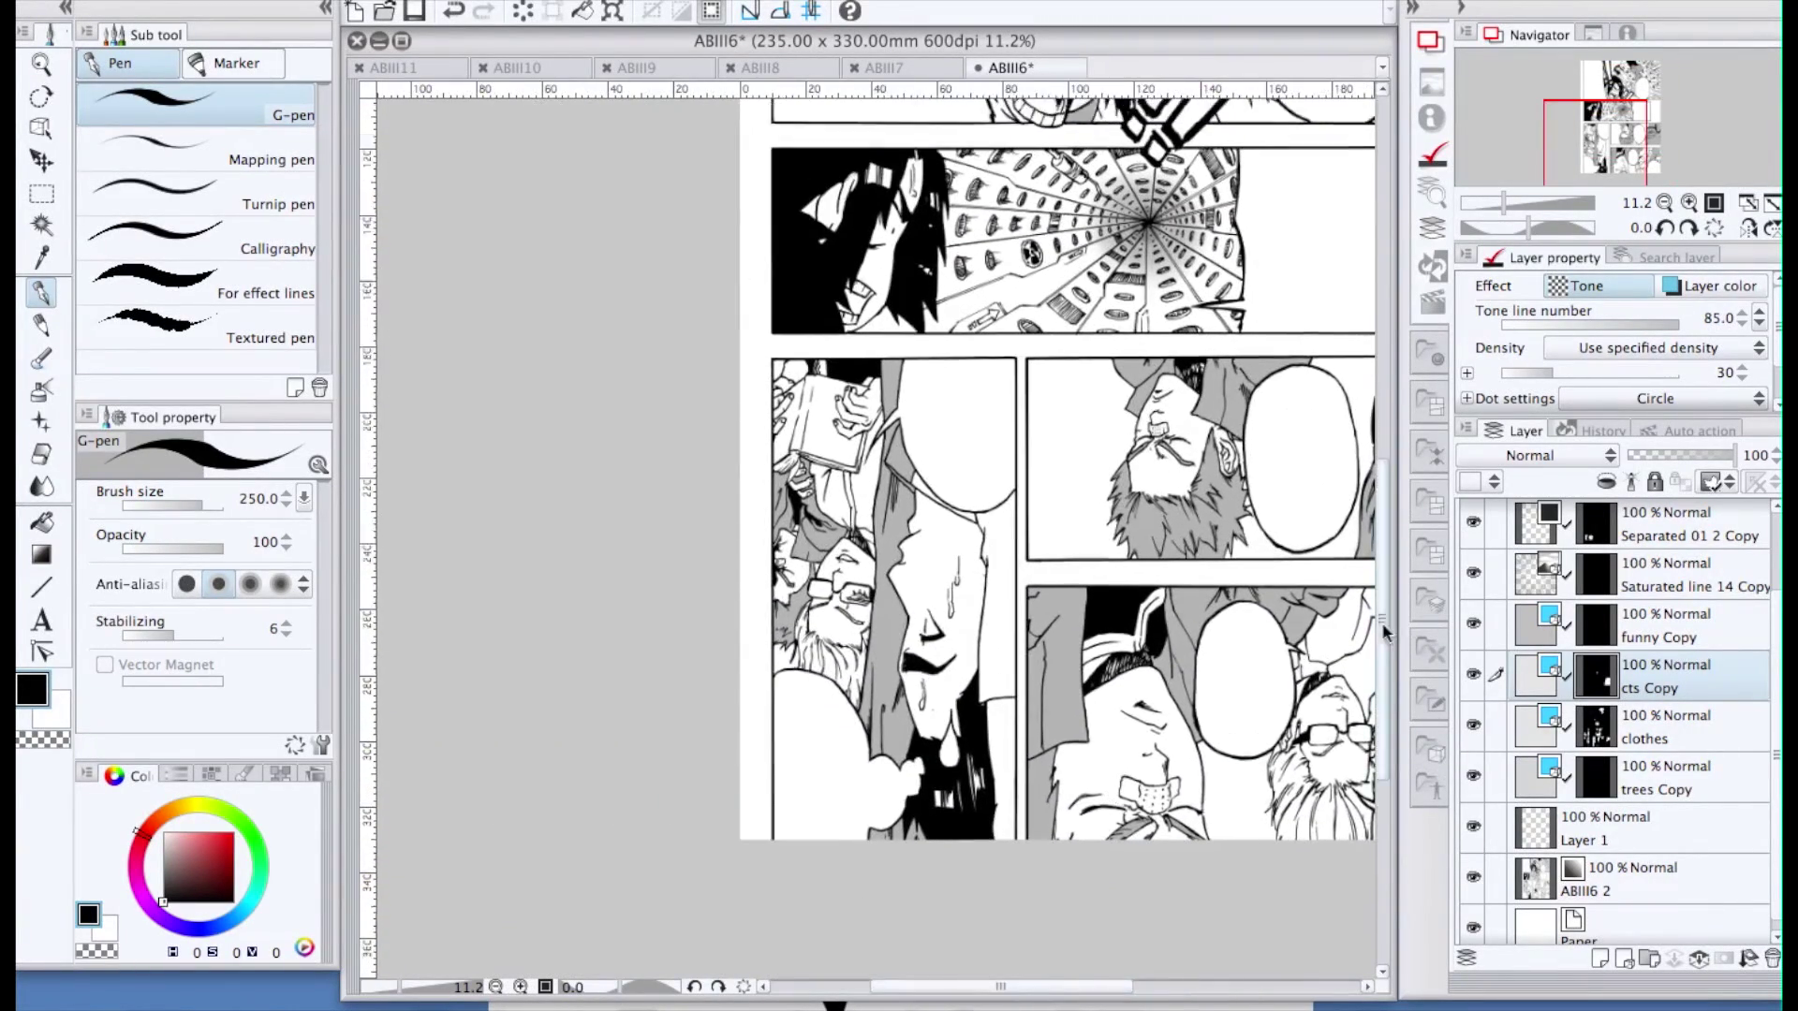
{"action": "scroll", "coordinate": [782, 533], "scroll_direction": "up", "scroll_amount": 5}
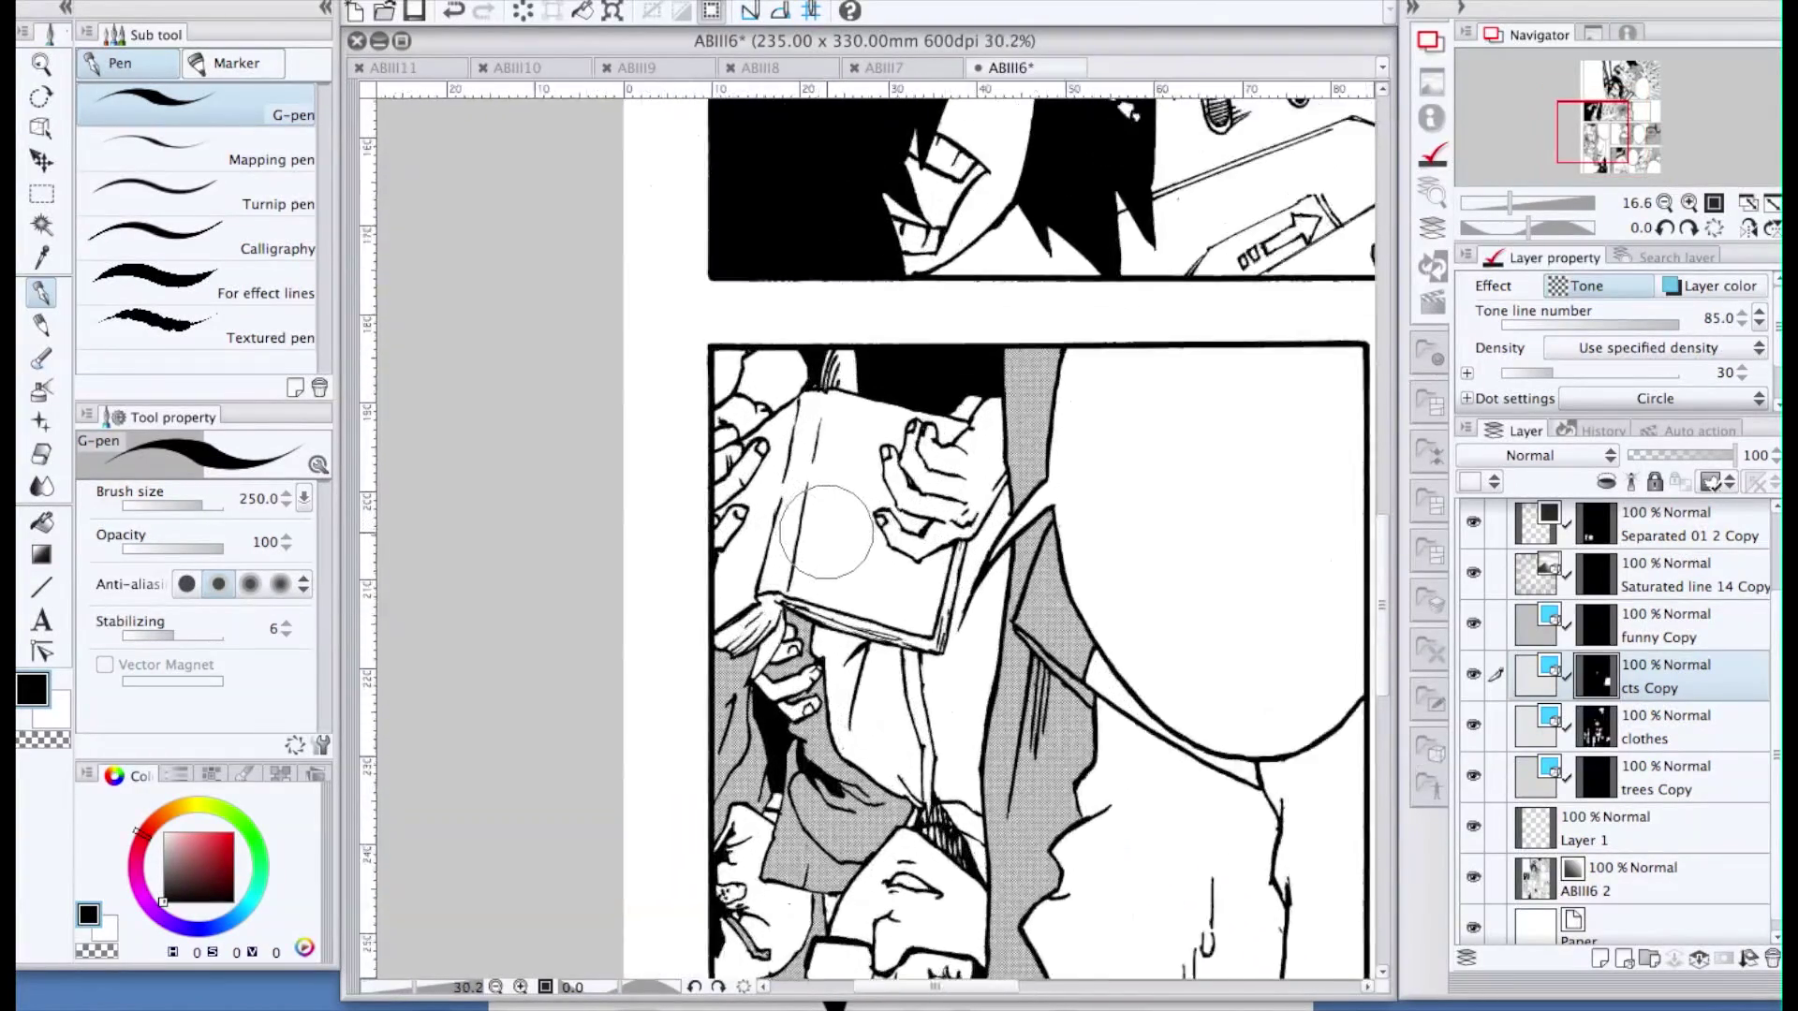
{"action": "left_click", "coordinate": [1686, 736]}
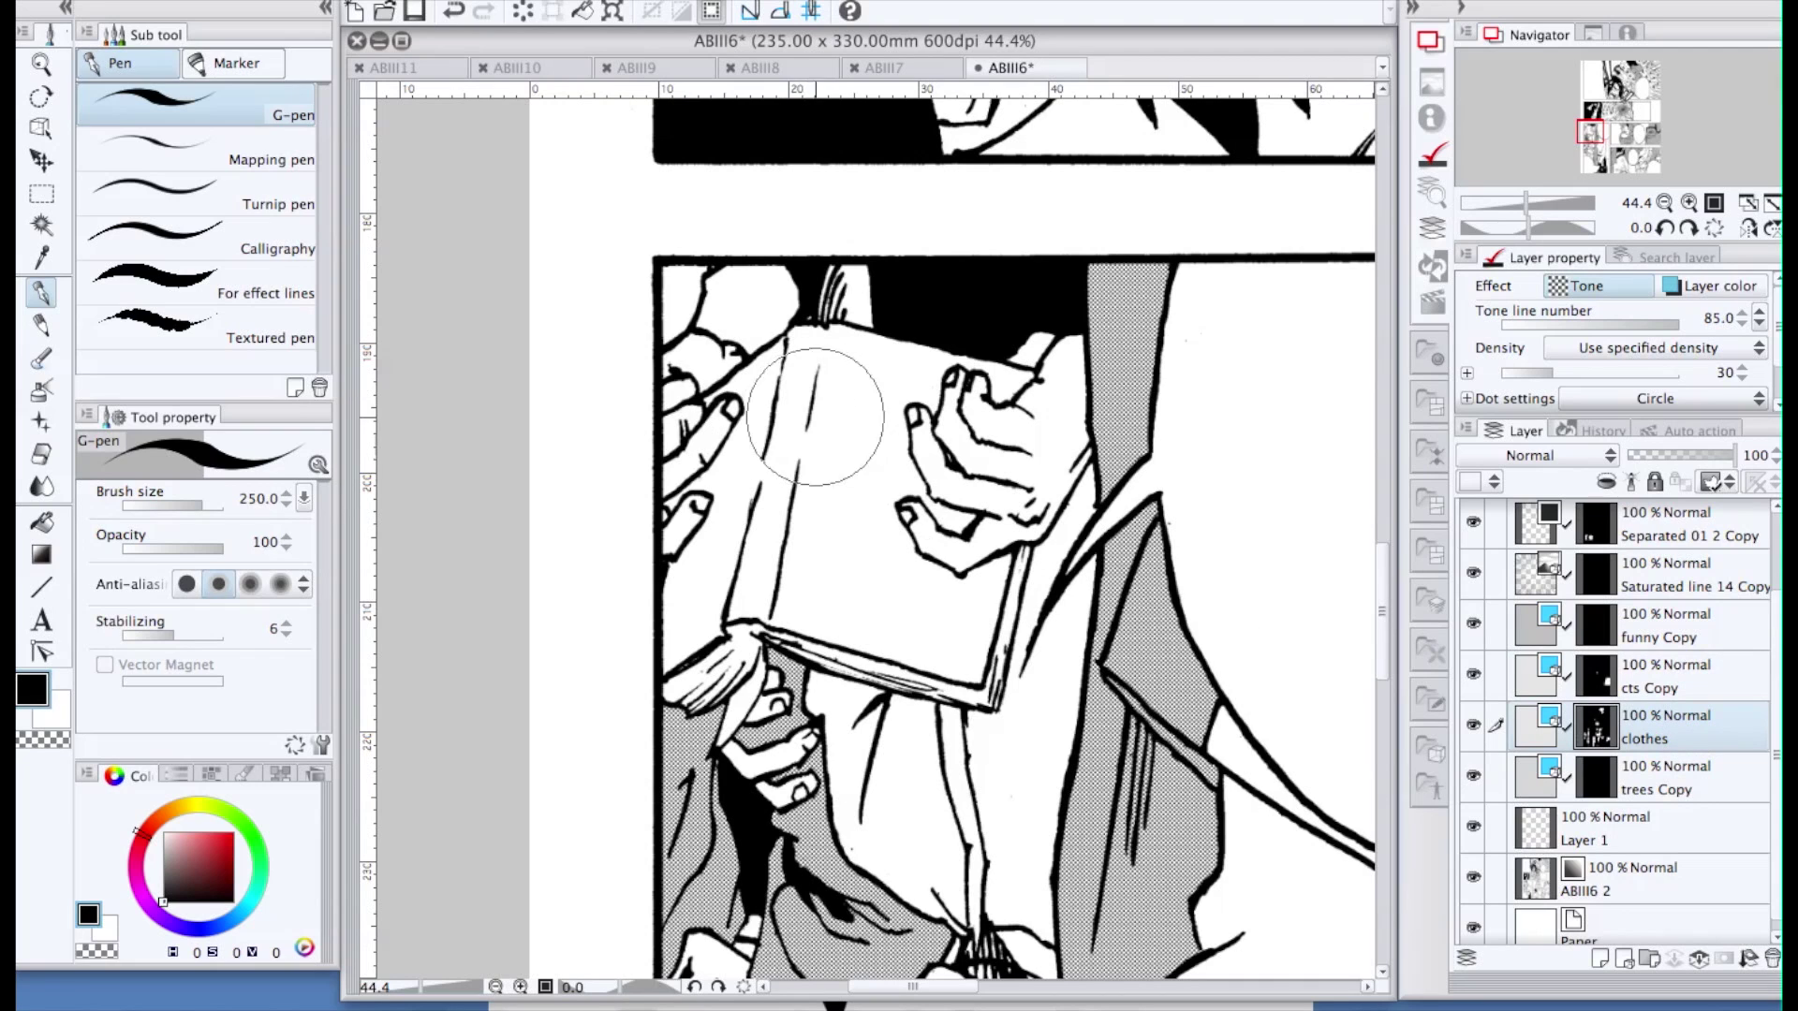
{"action": "key", "text": "w"}
{"action": "left_click", "coordinate": [847, 477]}
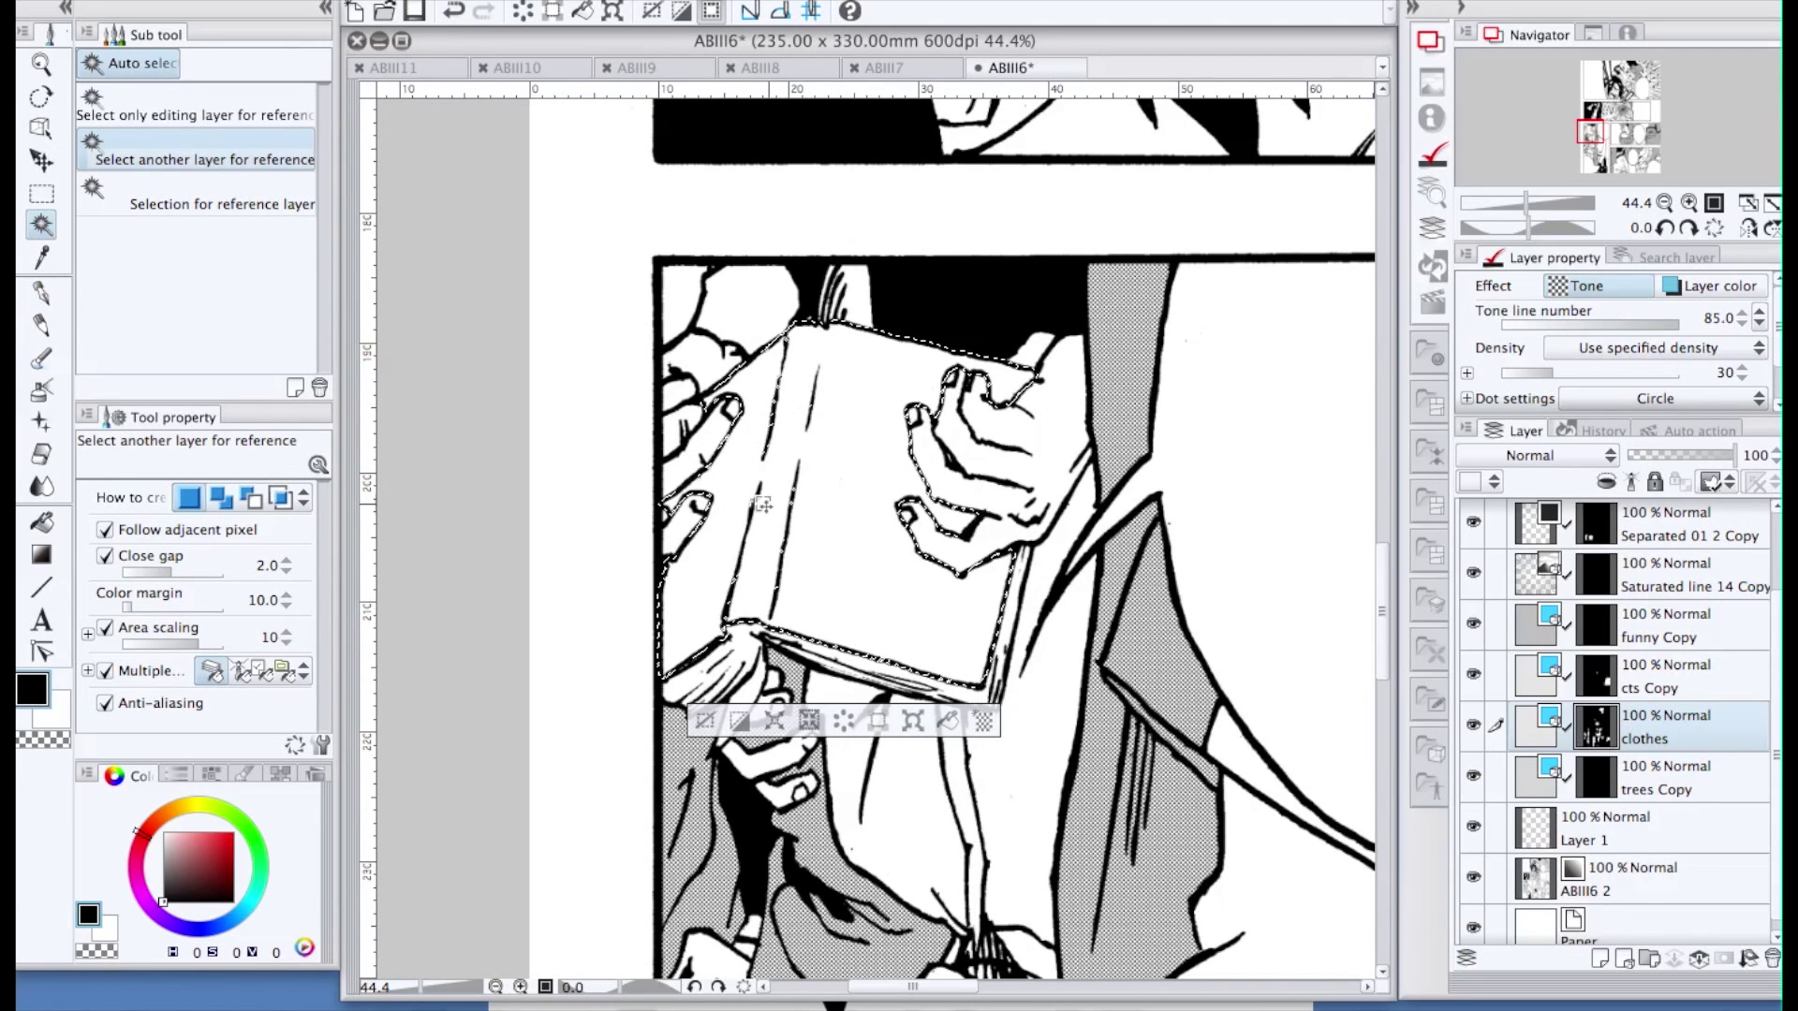
{"action": "left_click", "coordinate": [945, 720]}
{"action": "key", "text": "ctrl+d"}
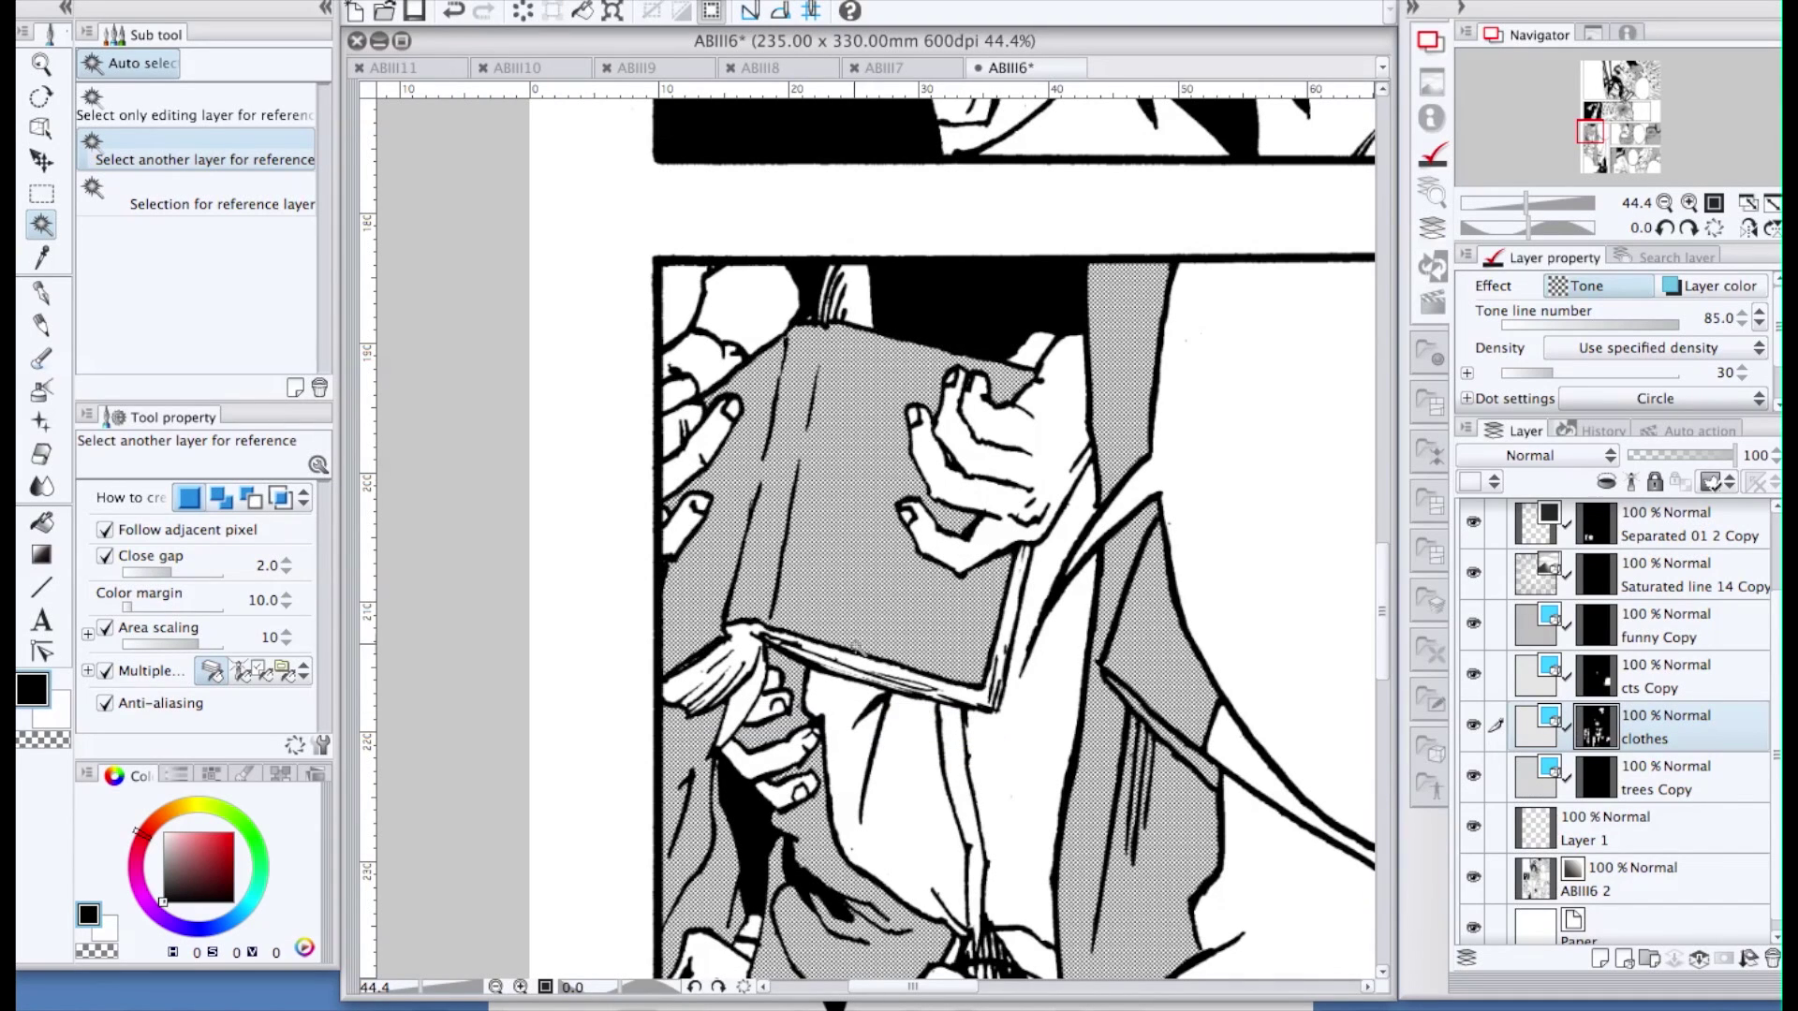
{"action": "scroll", "coordinate": [1170, 708], "scroll_direction": "down", "scroll_amount": 2}
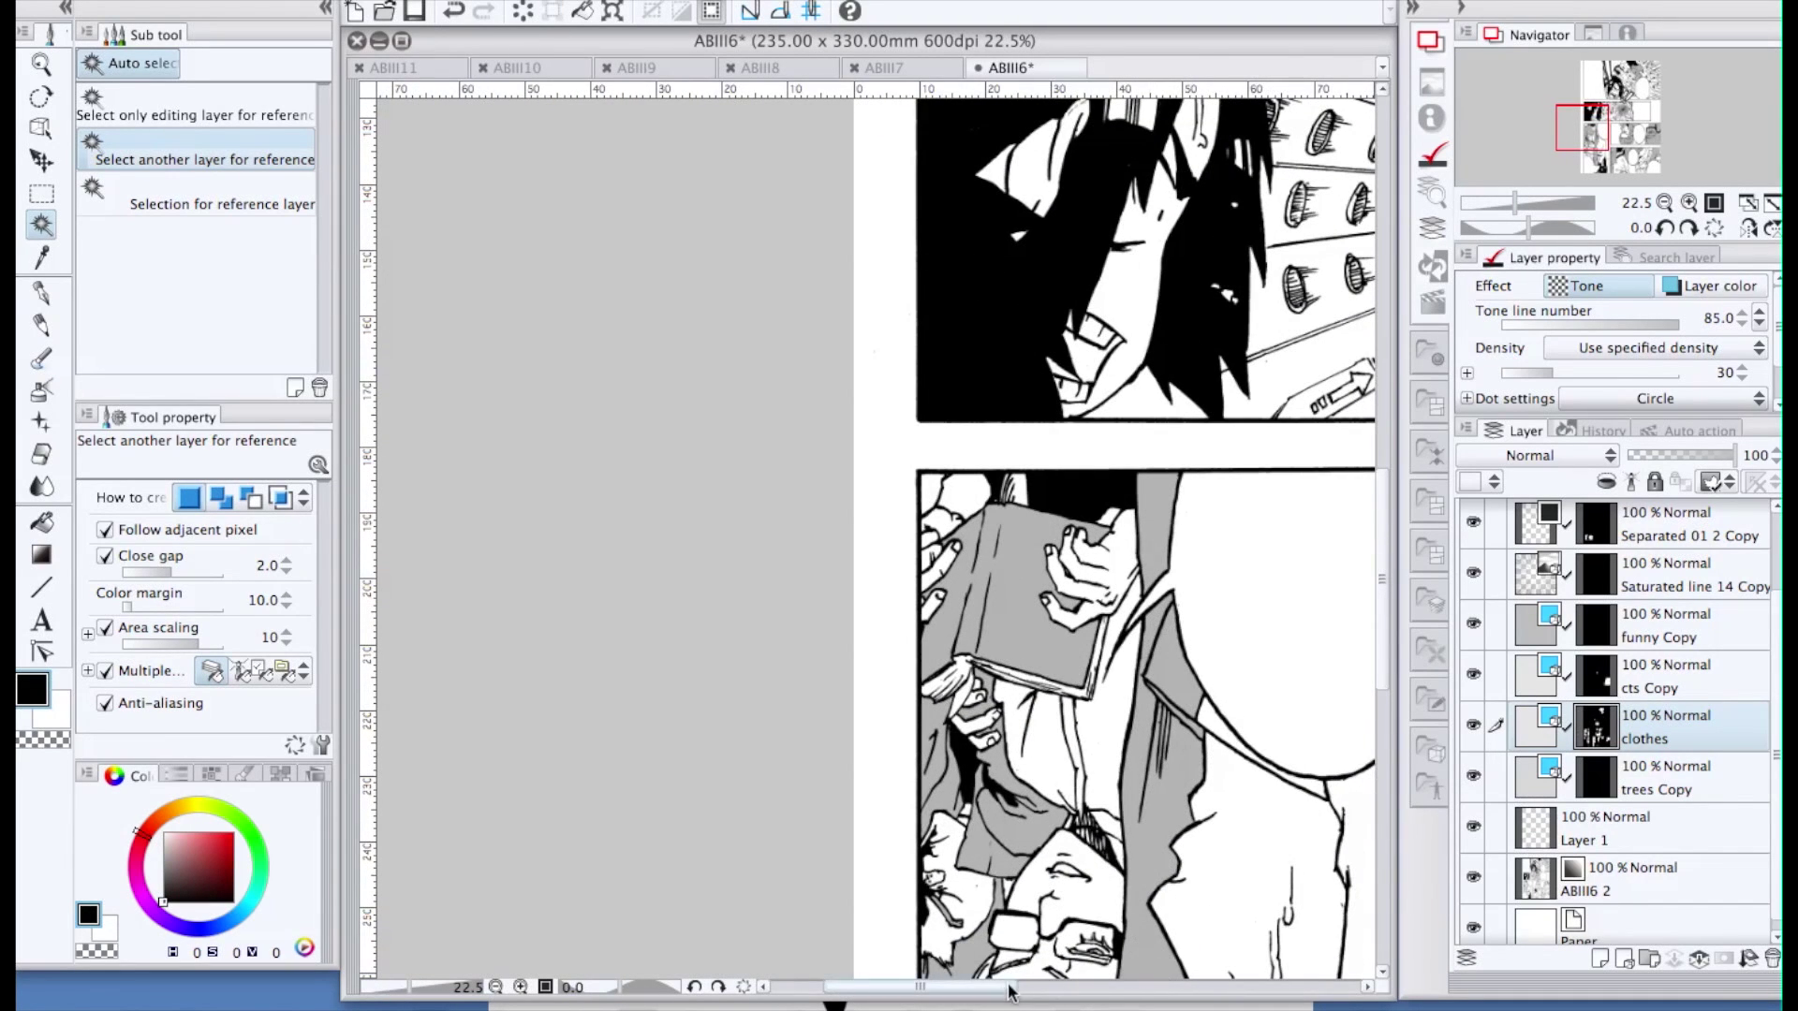
{"action": "left_click_drag", "start_coordinate": [1005, 991], "coordinate": [1039, 993]}
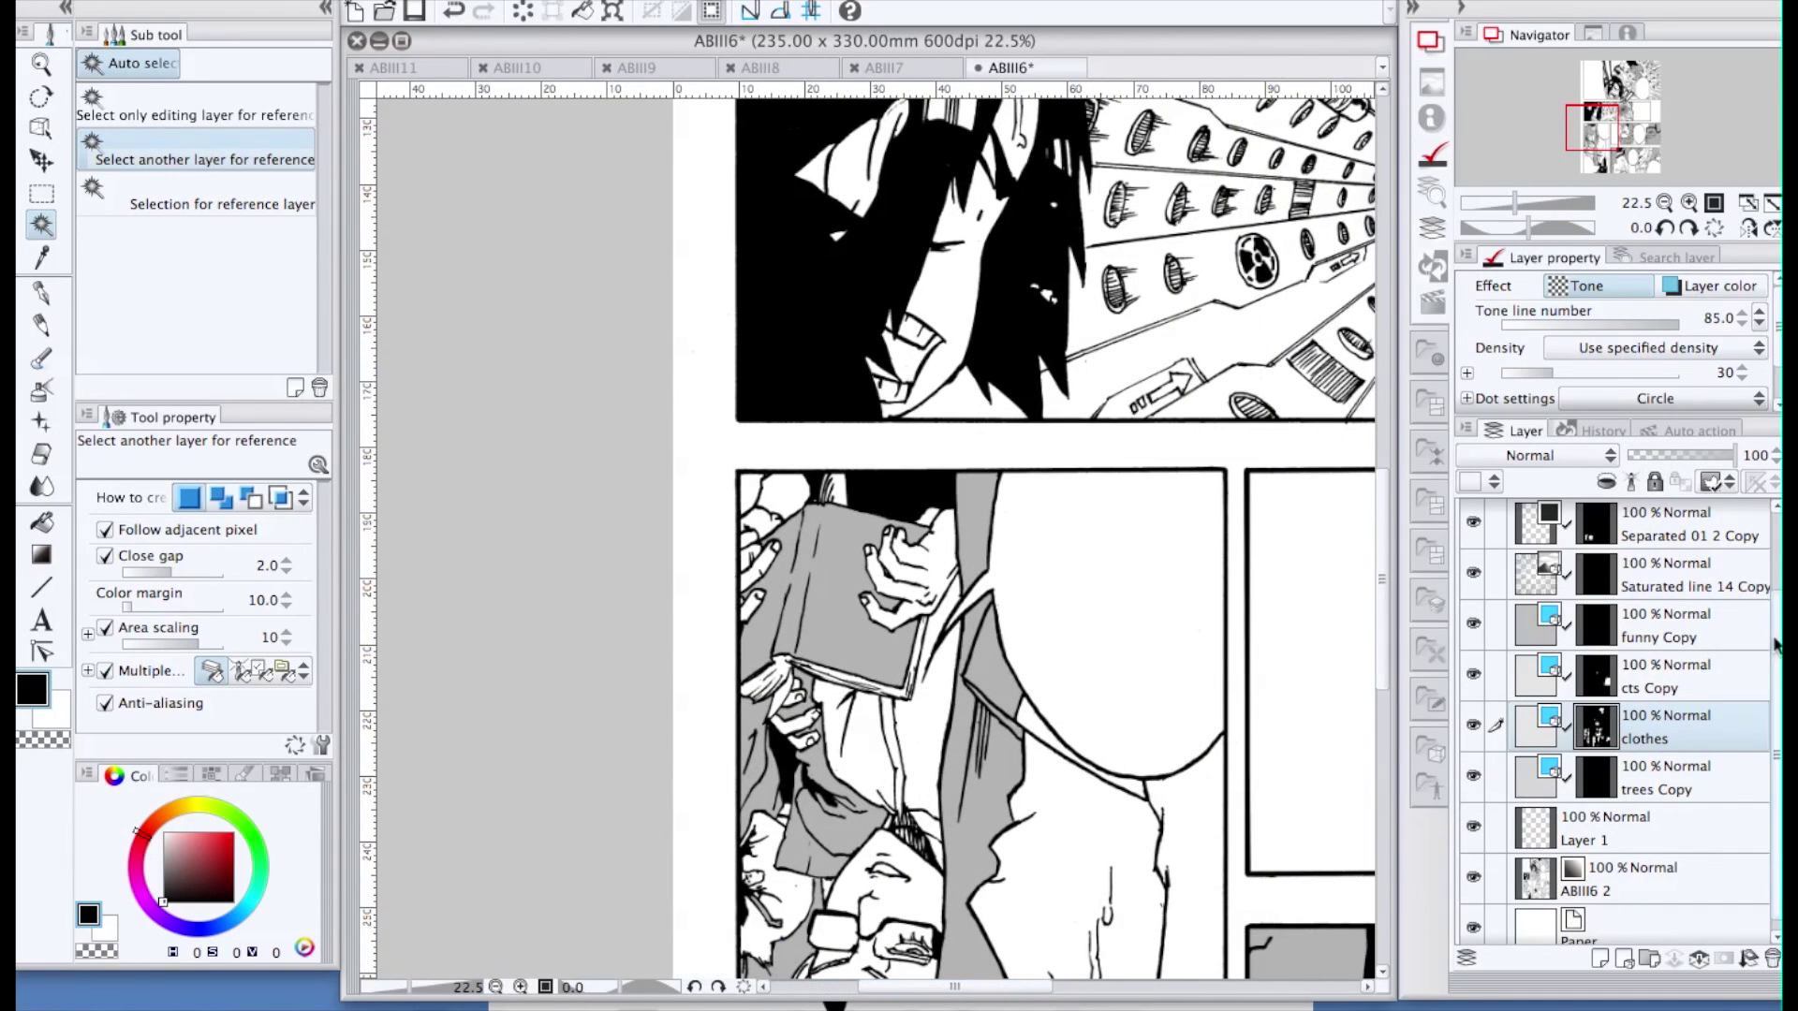
Restore the book-cover selection, shade the cover with the Soft airbrush at size 500 on the cts Copy layer and deselect
{"action": "scroll", "coordinate": [1554, 693], "scroll_direction": "up", "scroll_amount": 2}
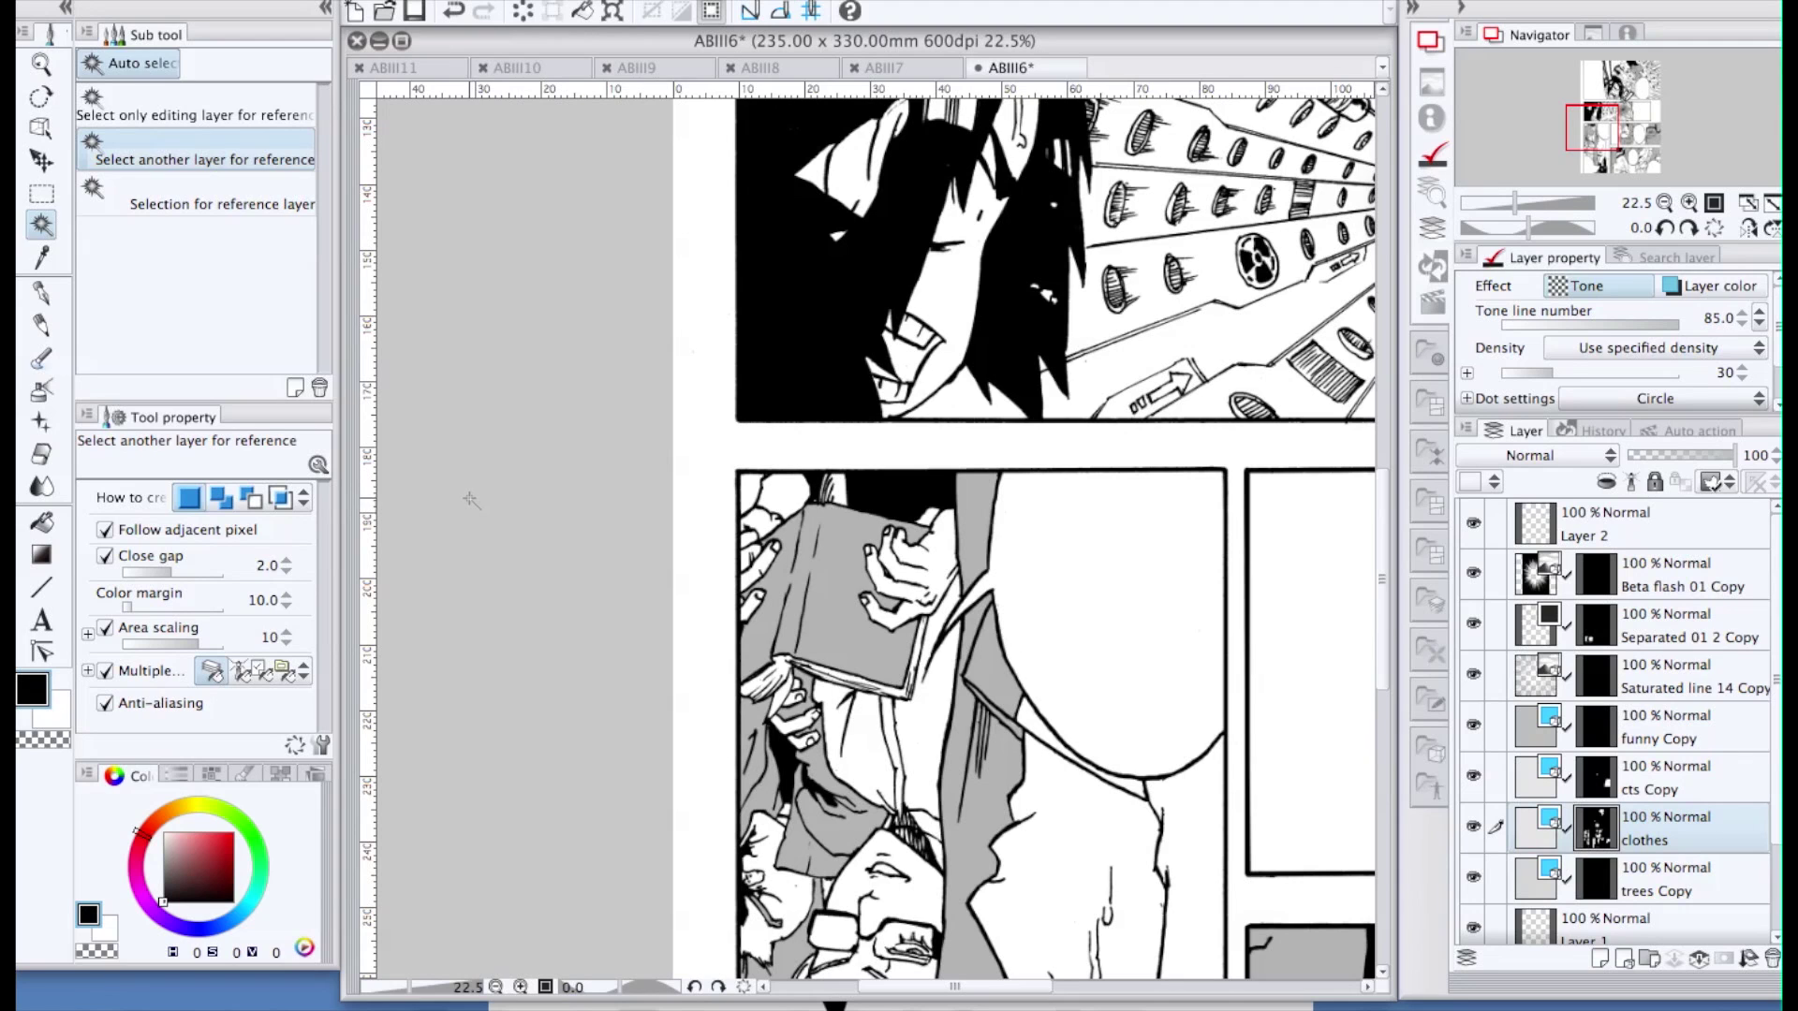
{"action": "key", "text": "super+z"}
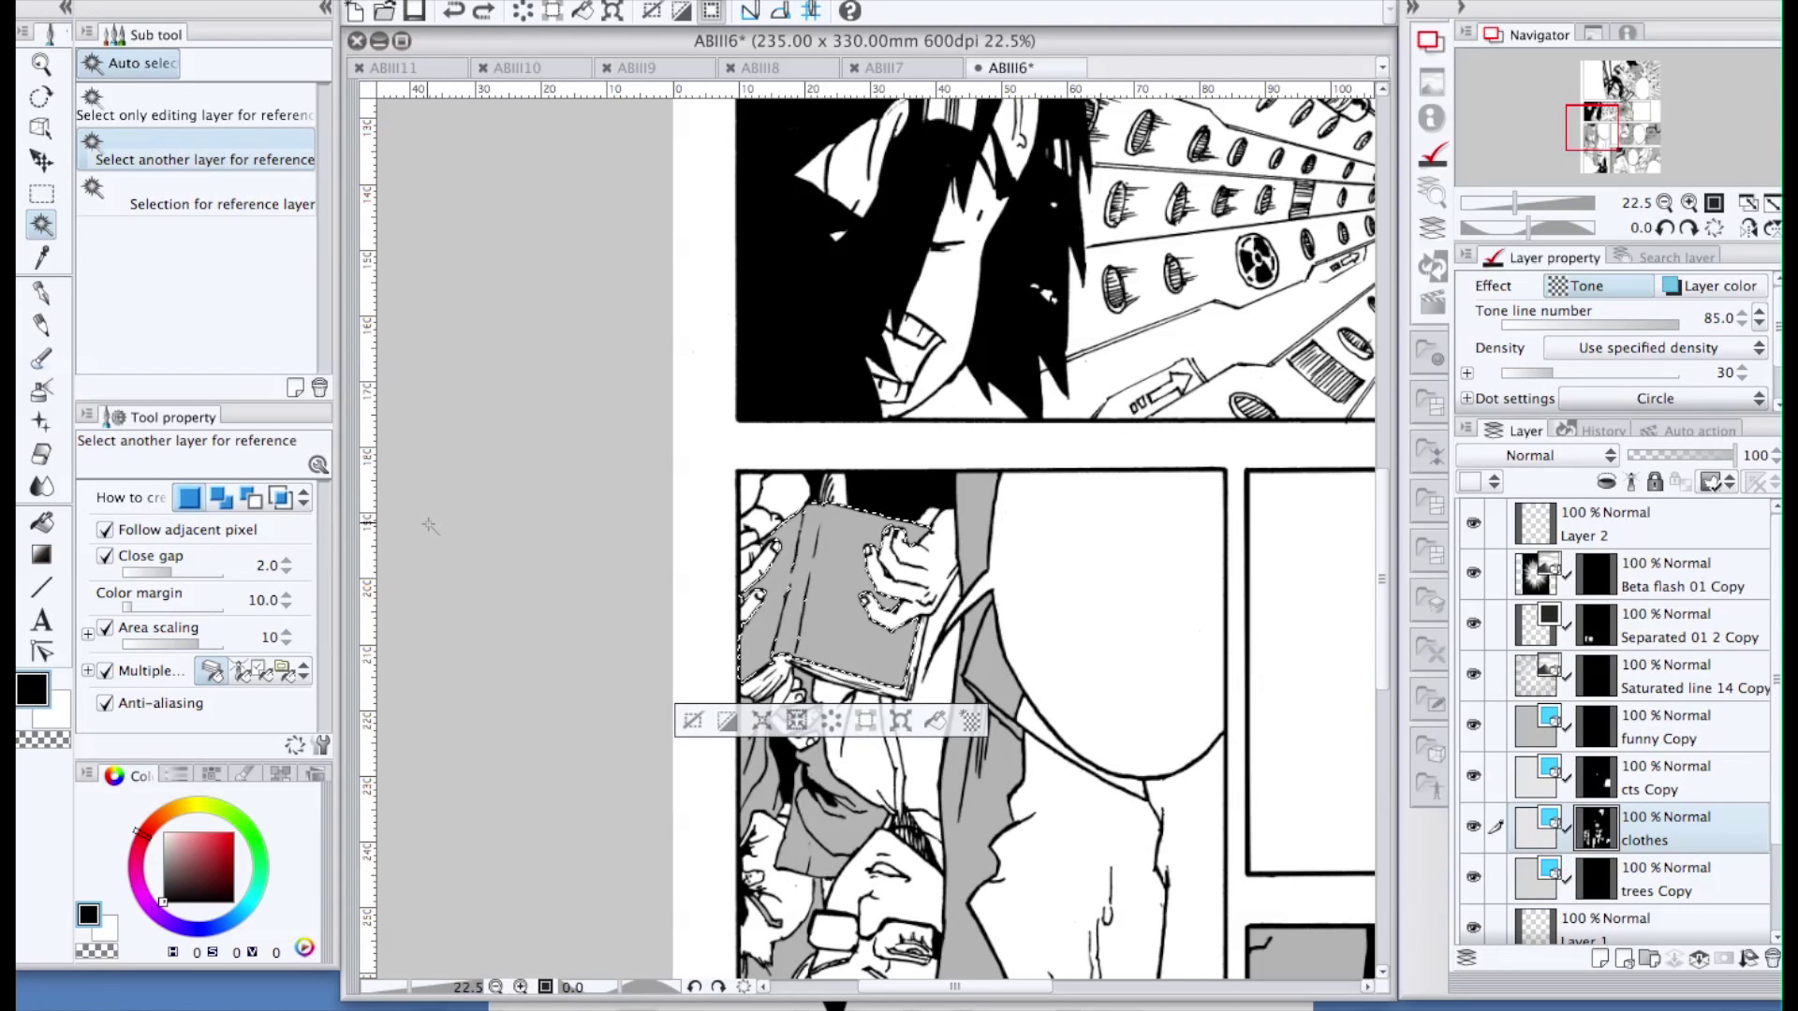
{"action": "left_click", "coordinate": [40, 395]}
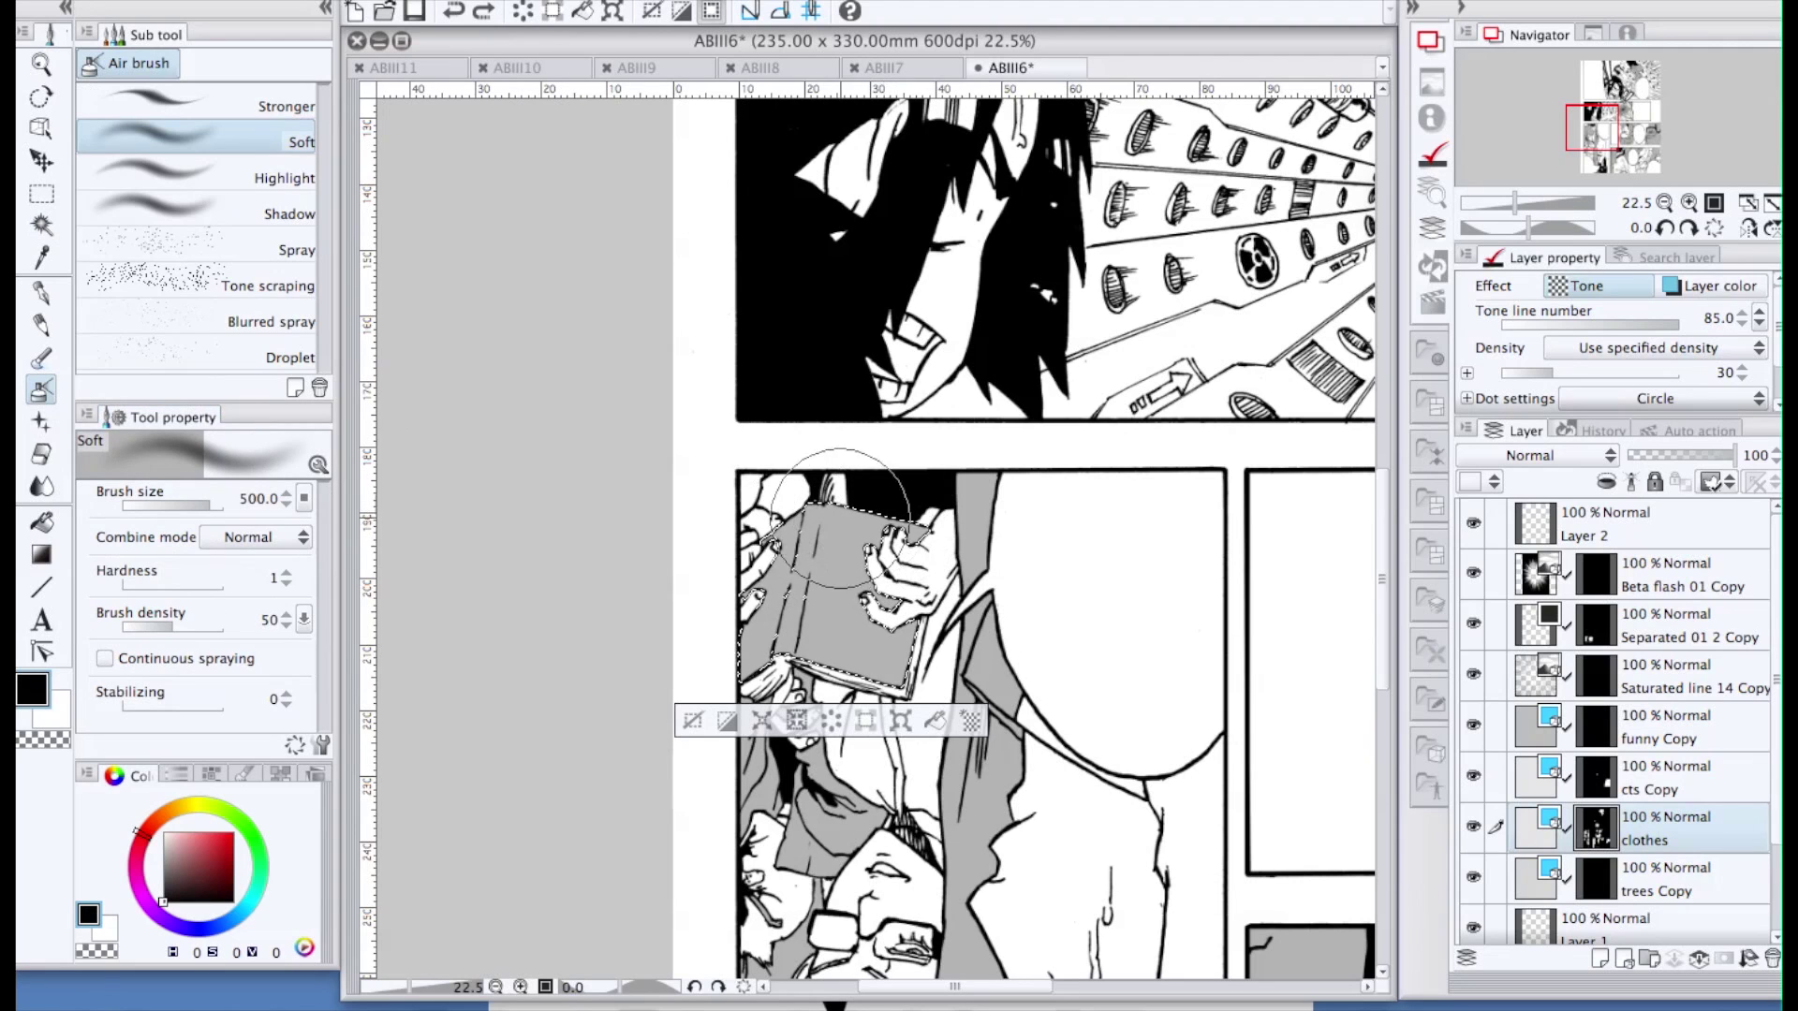
{"action": "left_click_drag", "start_coordinate": [847, 557], "coordinate": [922, 552]}
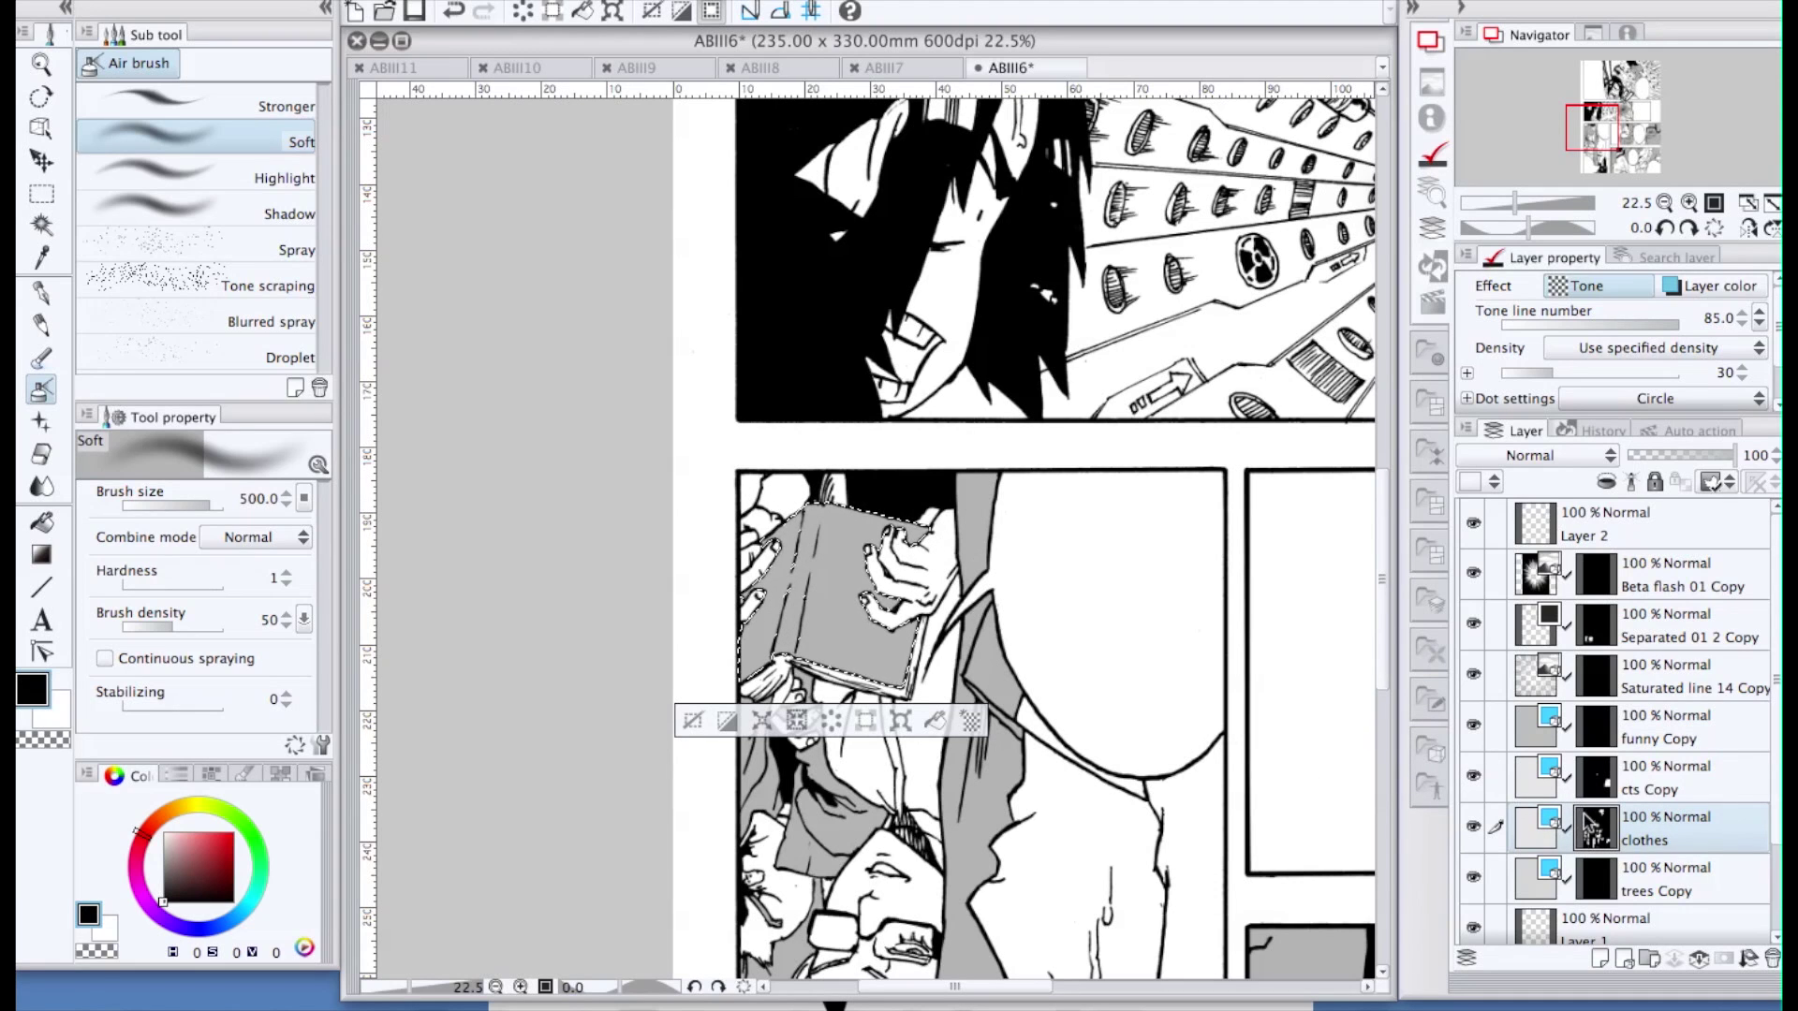
{"action": "left_click", "coordinate": [1673, 793]}
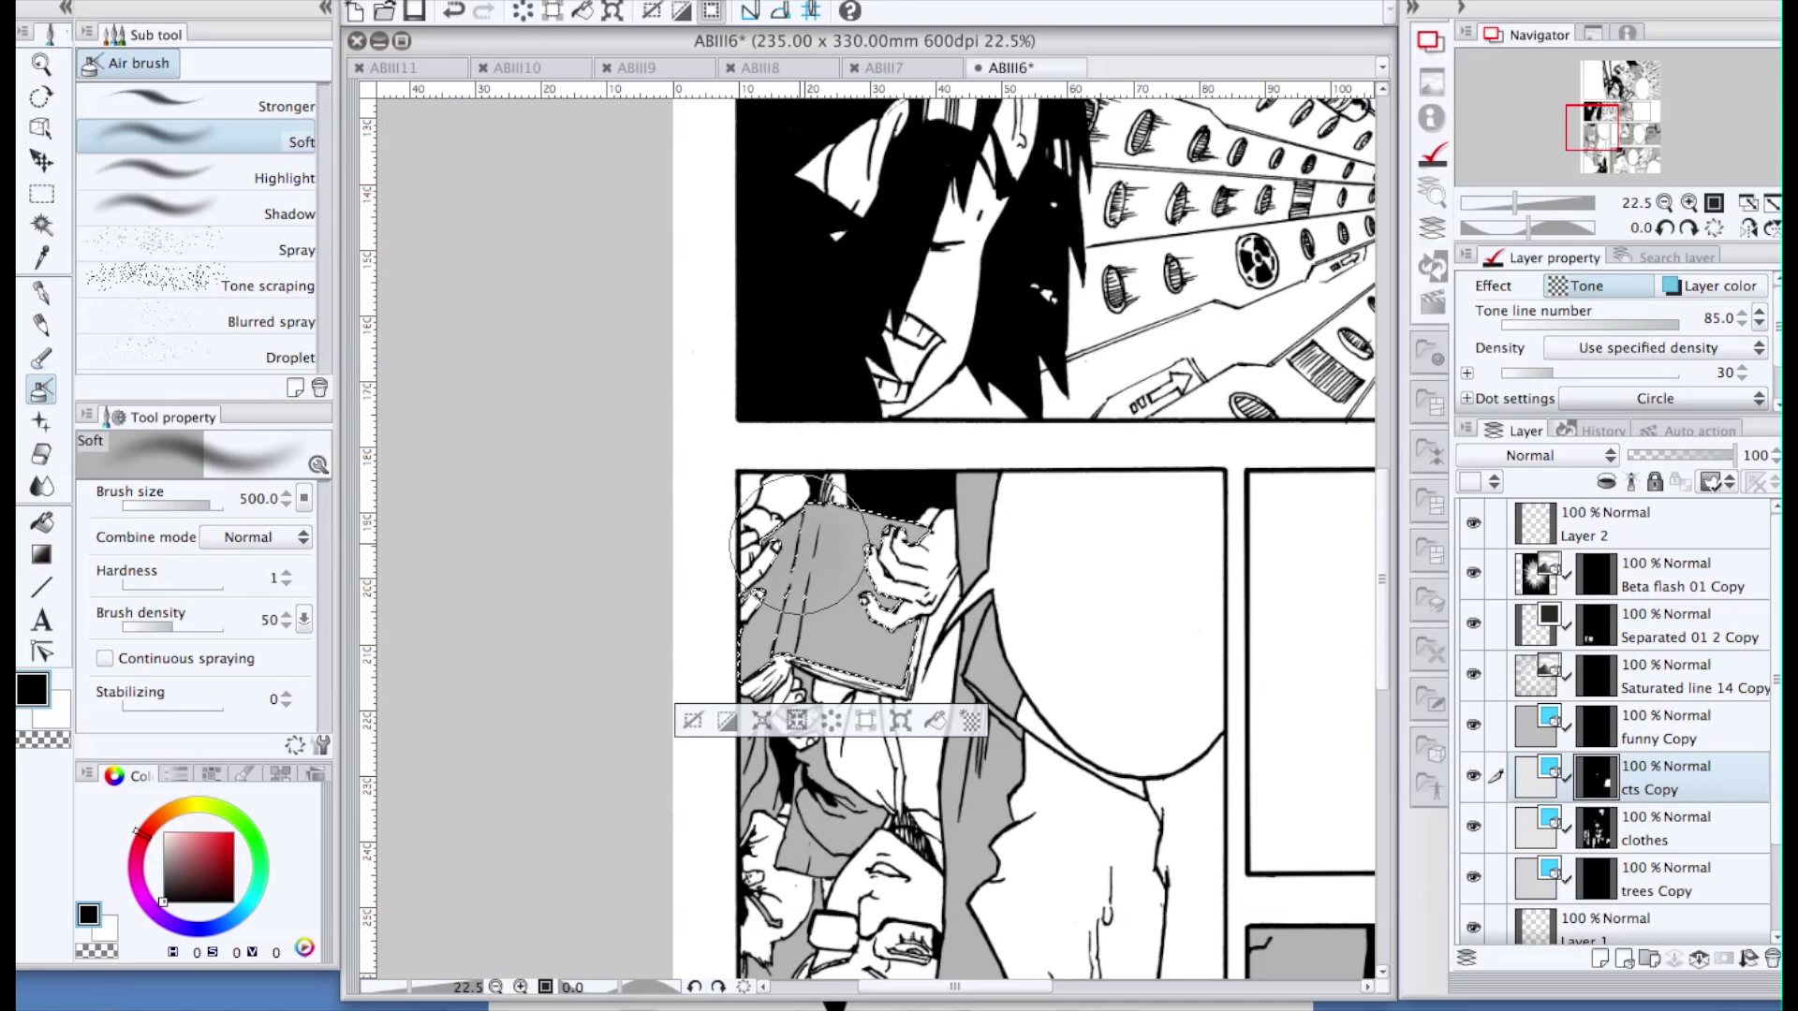
{"action": "mouse_move", "coordinate": [895, 570]}
{"action": "left_mouse_down"}
{"action": "mouse_move", "coordinate": [743, 581]}
{"action": "mouse_move", "coordinate": [810, 516]}
{"action": "mouse_move", "coordinate": [903, 570]}
{"action": "left_mouse_up"}
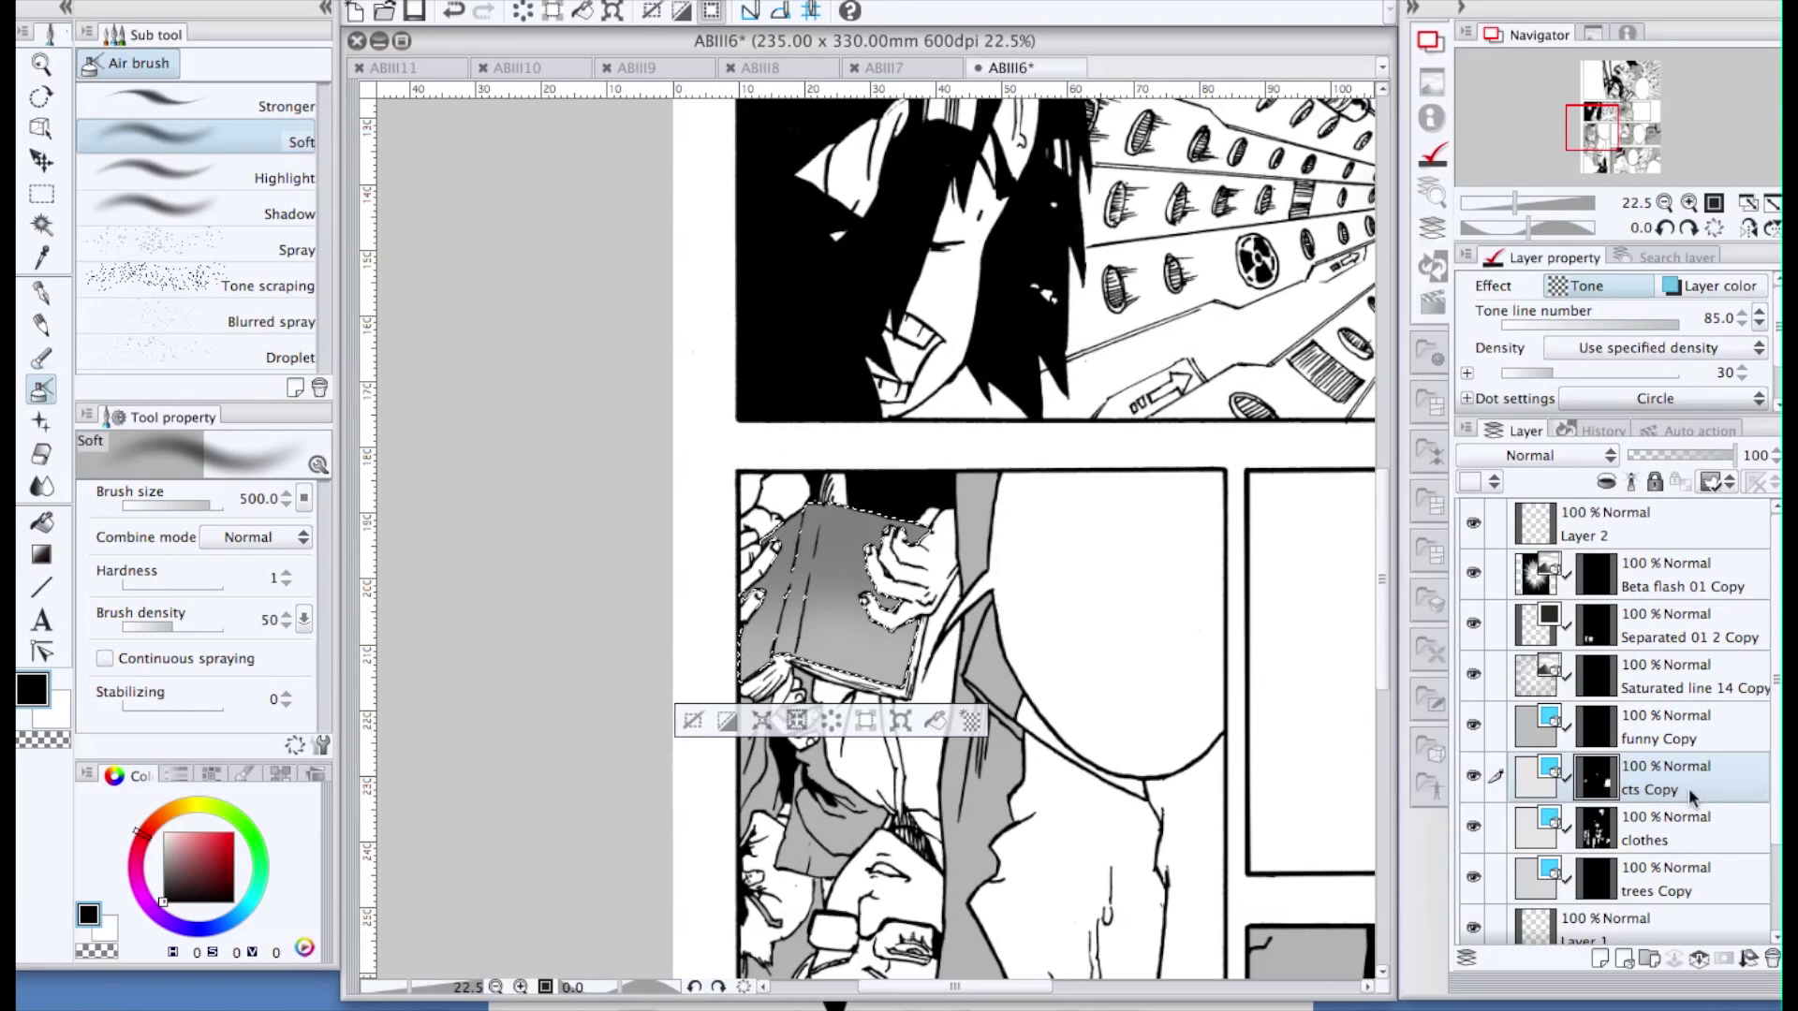
{"action": "left_click", "coordinate": [1666, 890]}
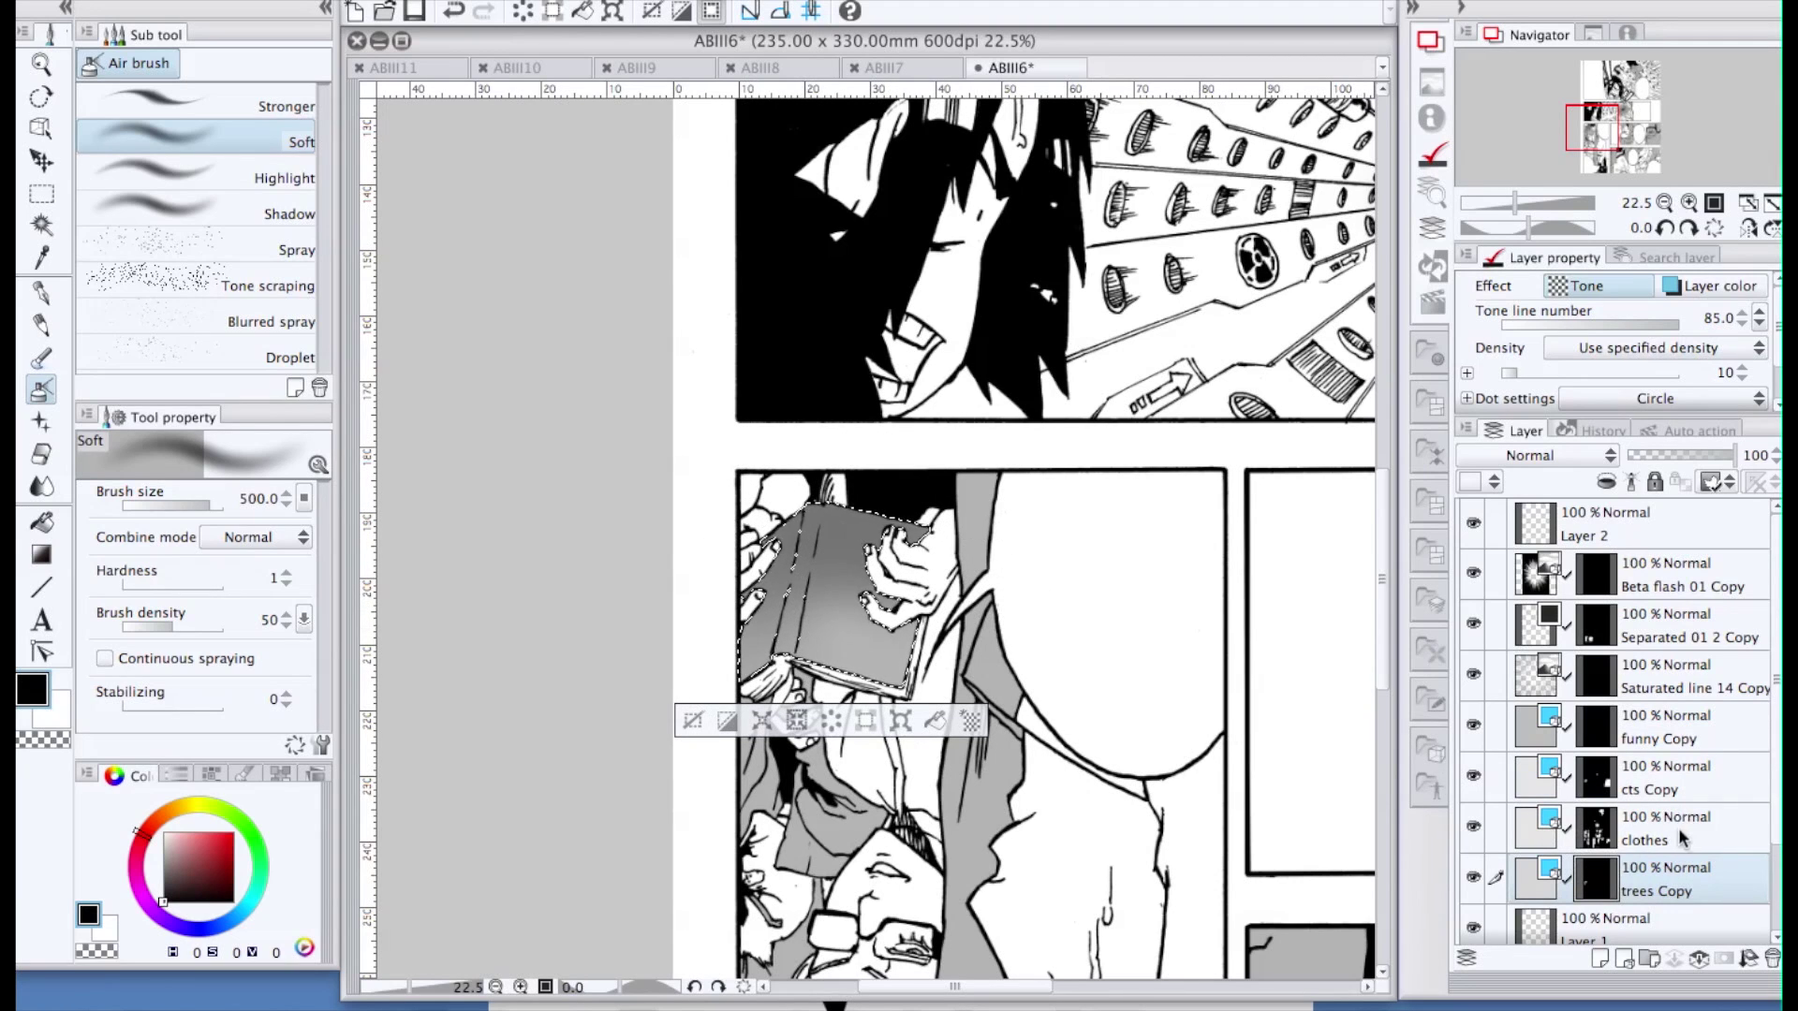
{"action": "key", "text": "ctrl+d"}
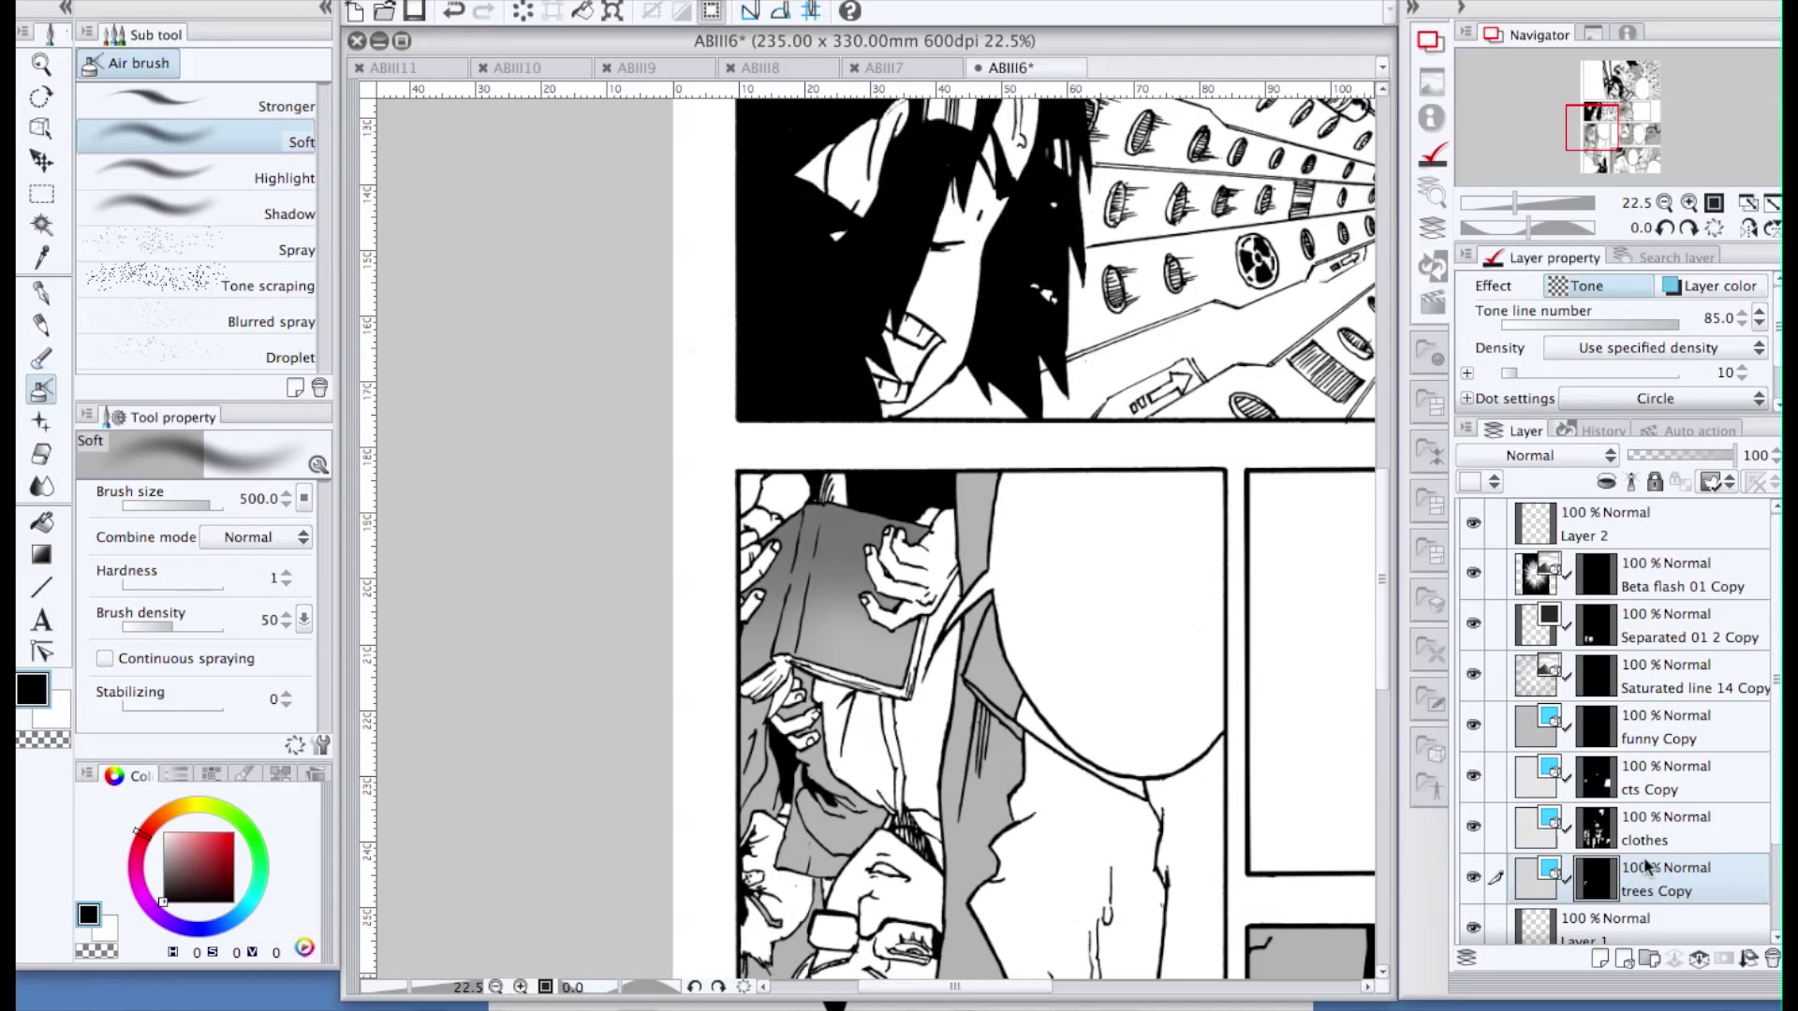
Make Layer 2 active, reduce the Soft airbrush's size to 20 and switch the drawing colour to white
{"action": "left_click", "coordinate": [1691, 529]}
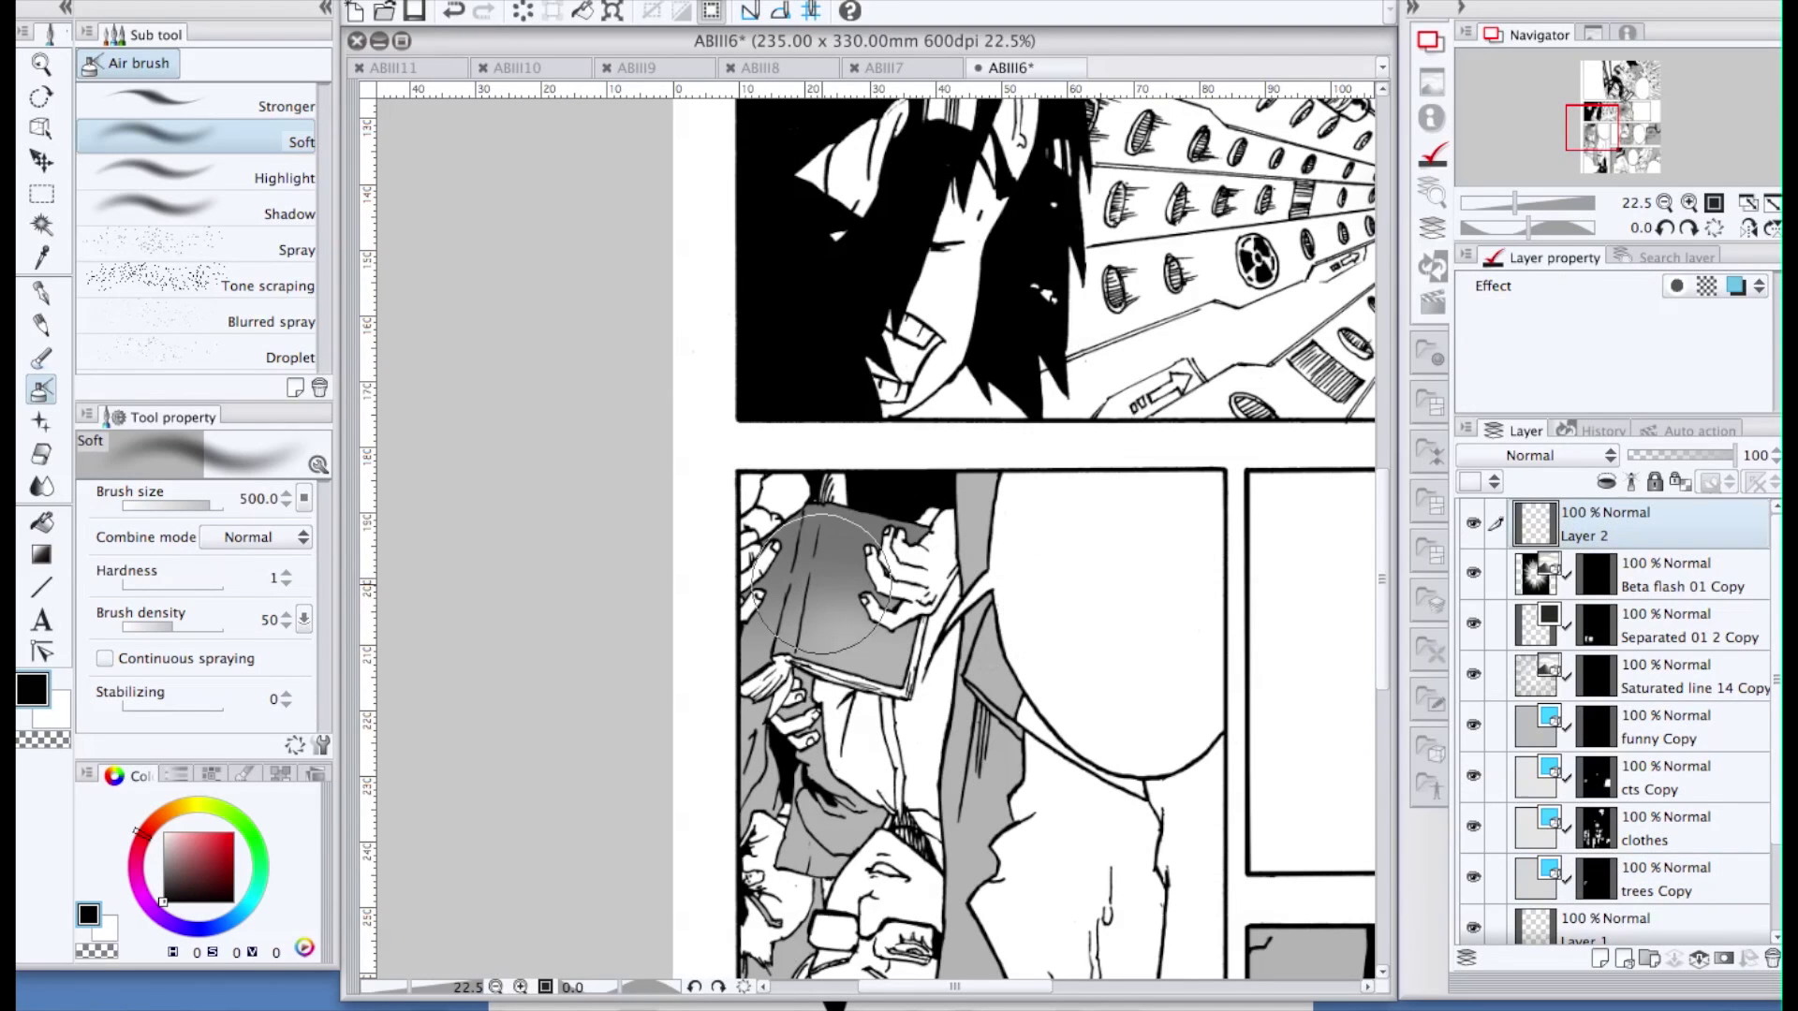
{"action": "key", "text": "bracketleft"}
{"action": "key", "text": "bracketleft"}
{"action": "key", "text": "bracketleft"}
{"action": "key", "text": "bracketleft"}
{"action": "key", "text": "bracketleft"}
{"action": "key", "text": "bracketleft"}
{"action": "key", "text": "bracketleft"}
{"action": "key", "text": "bracketleft"}
{"action": "key", "text": "bracketleft"}
{"action": "key", "text": "bracketleft"}
{"action": "key", "text": "bracketleft"}
{"action": "key", "text": "bracketleft"}
{"action": "key", "text": "bracketleft"}
{"action": "key", "text": "bracketleft"}
{"action": "key", "text": "bracketleft"}
{"action": "key", "text": "bracketleft"}
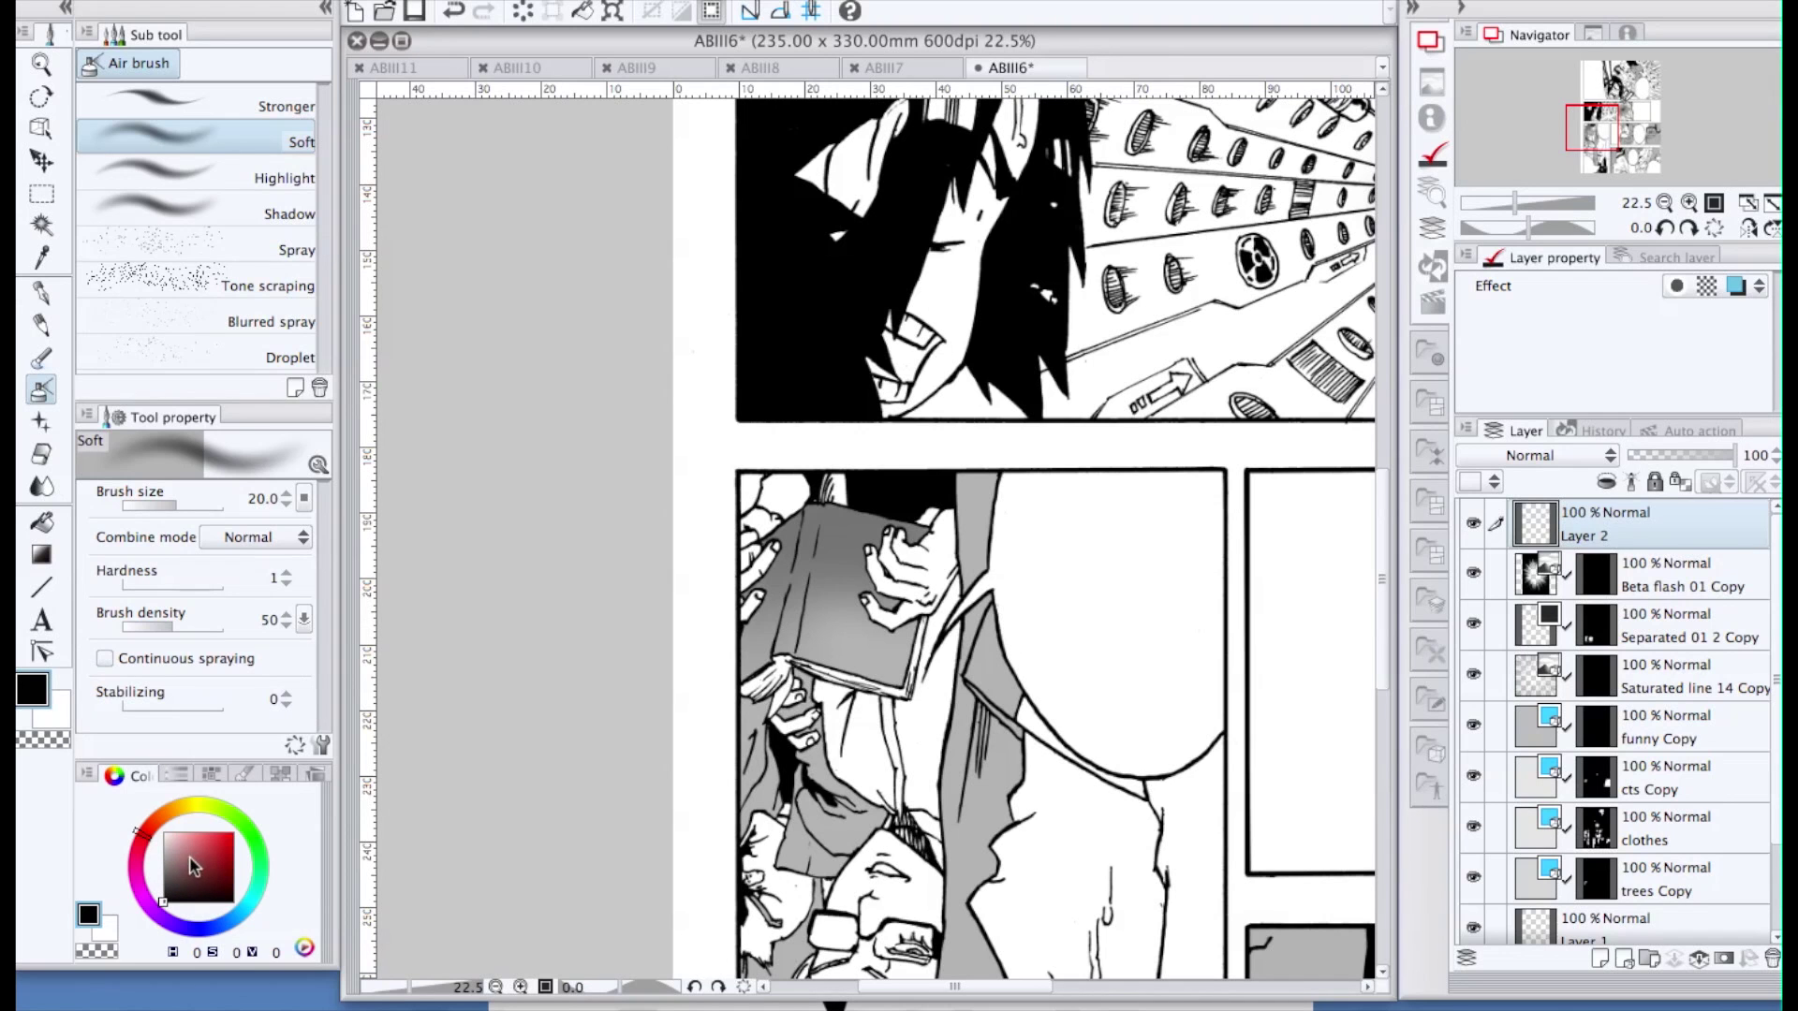
{"action": "key", "text": "x"}
{"action": "scroll", "coordinate": [837, 619], "scroll_direction": "up", "scroll_amount": 3}
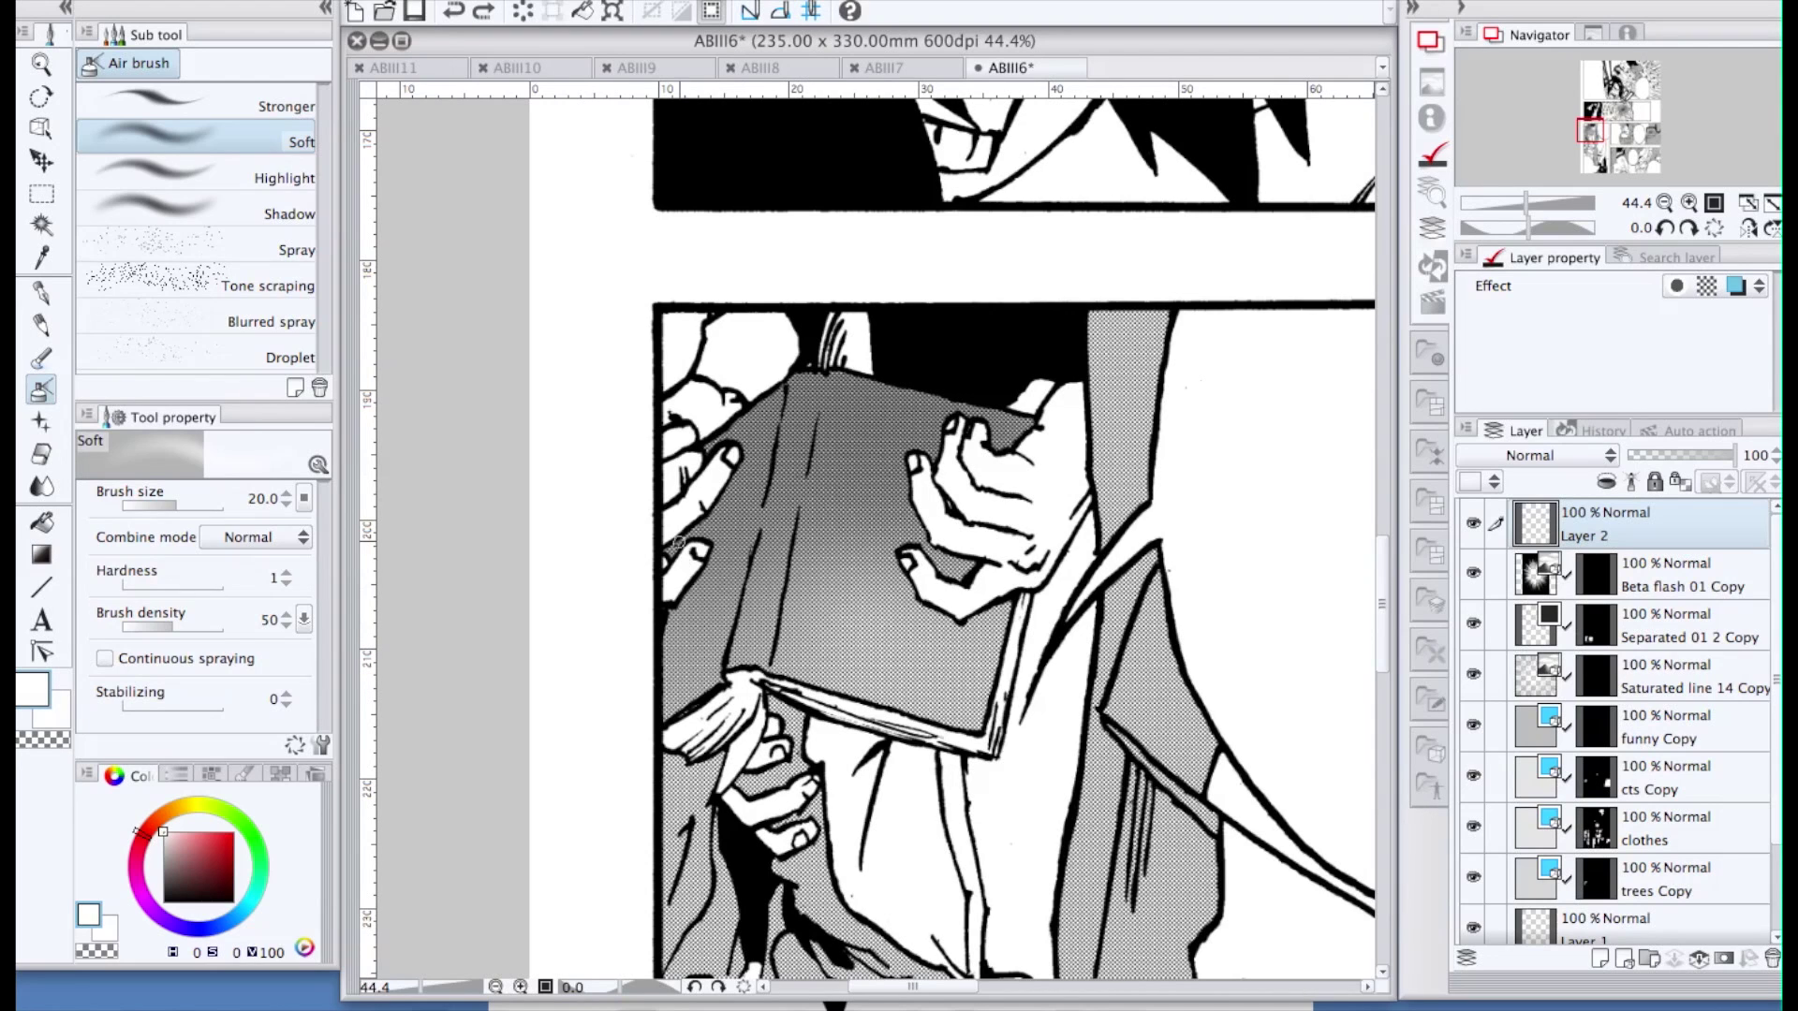
Switch to the G-pen and set its brush size to 25
{"action": "key", "text": "p"}
{"action": "key", "text": "bracketleft"}
{"action": "key", "text": "bracketleft"}
{"action": "key", "text": "bracketleft"}
{"action": "key", "text": "bracketleft"}
{"action": "key", "text": "bracketleft"}
{"action": "key", "text": "bracketleft"}
{"action": "key", "text": "bracketleft"}
{"action": "key", "text": "bracketleft"}
{"action": "key", "text": "bracketleft"}
{"action": "key", "text": "bracketleft"}
{"action": "key", "text": "bracketleft"}
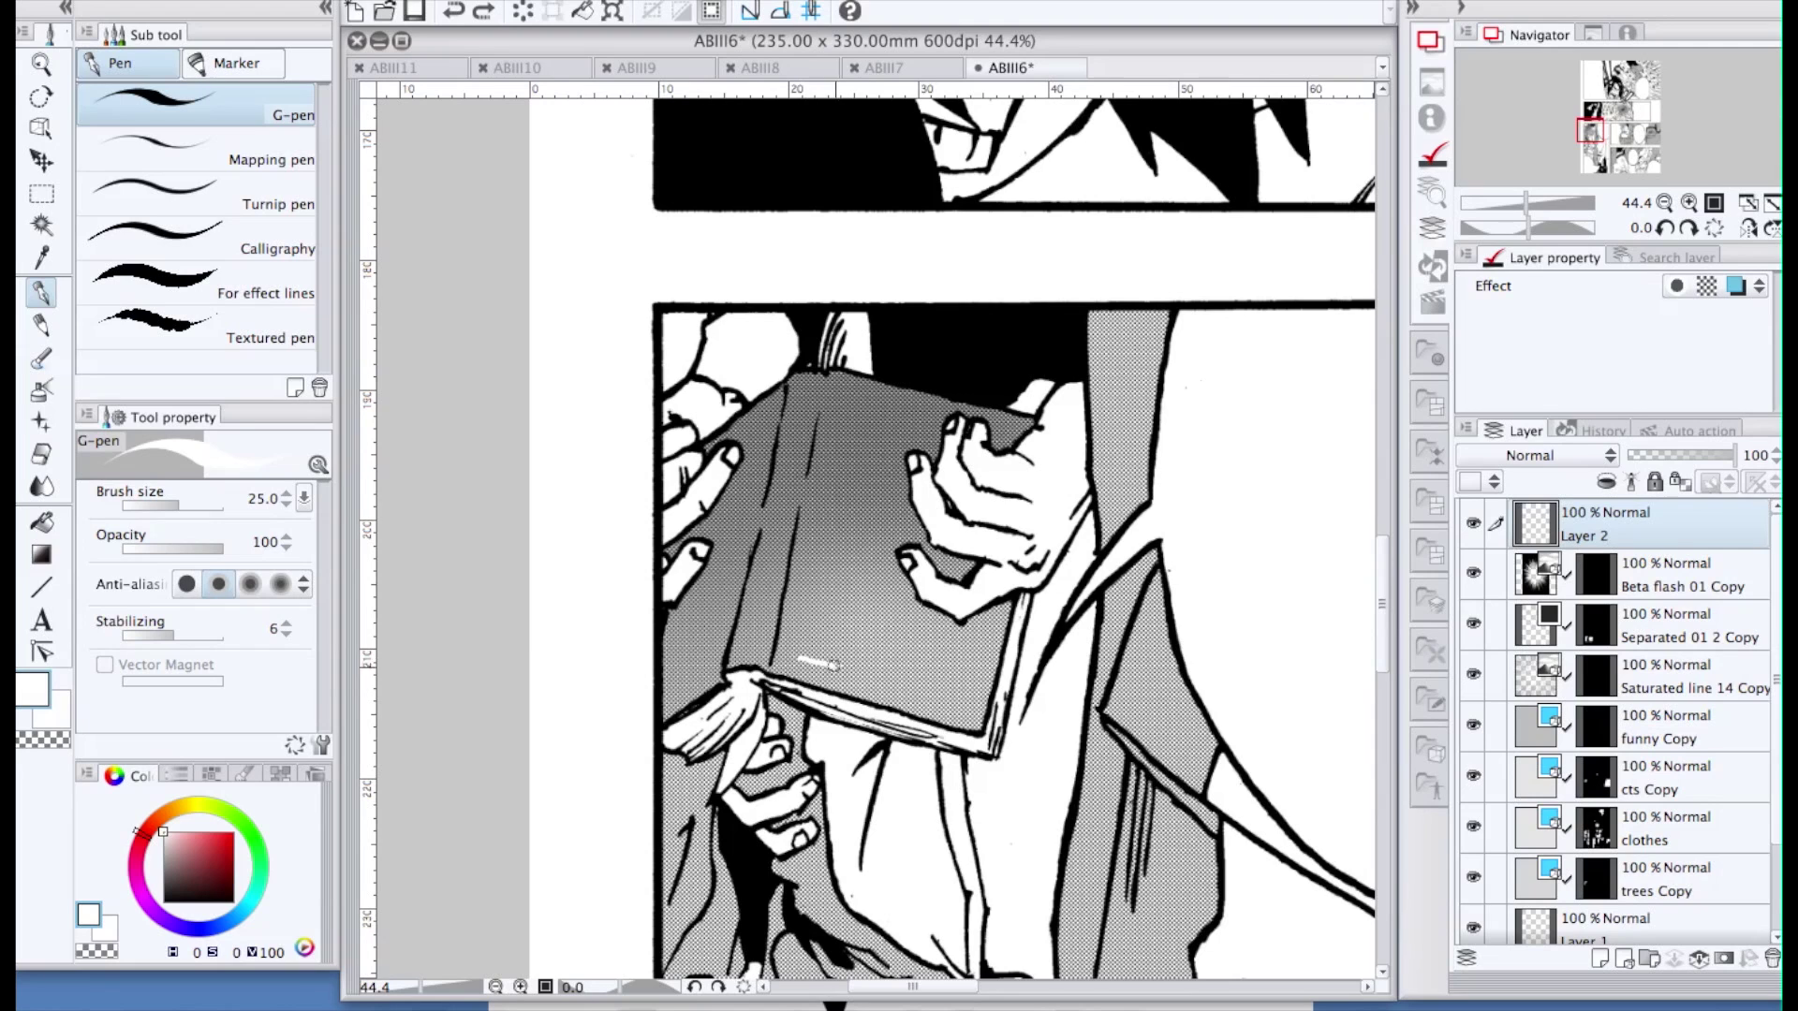
Draw thin white border lines just inside the front cover's bottom and right edges, undoing the strokes that miss
{"action": "left_click_drag", "start_coordinate": [901, 691], "coordinate": [967, 715]}
{"action": "key", "text": "super+z"}
{"action": "mouse_move", "coordinate": [802, 660]}
{"action": "left_mouse_down"}
{"action": "mouse_move", "coordinate": [866, 646]}
{"action": "mouse_move", "coordinate": [972, 714]}
{"action": "left_mouse_up"}
{"action": "key", "text": "super+z"}
{"action": "key", "text": "super+z"}
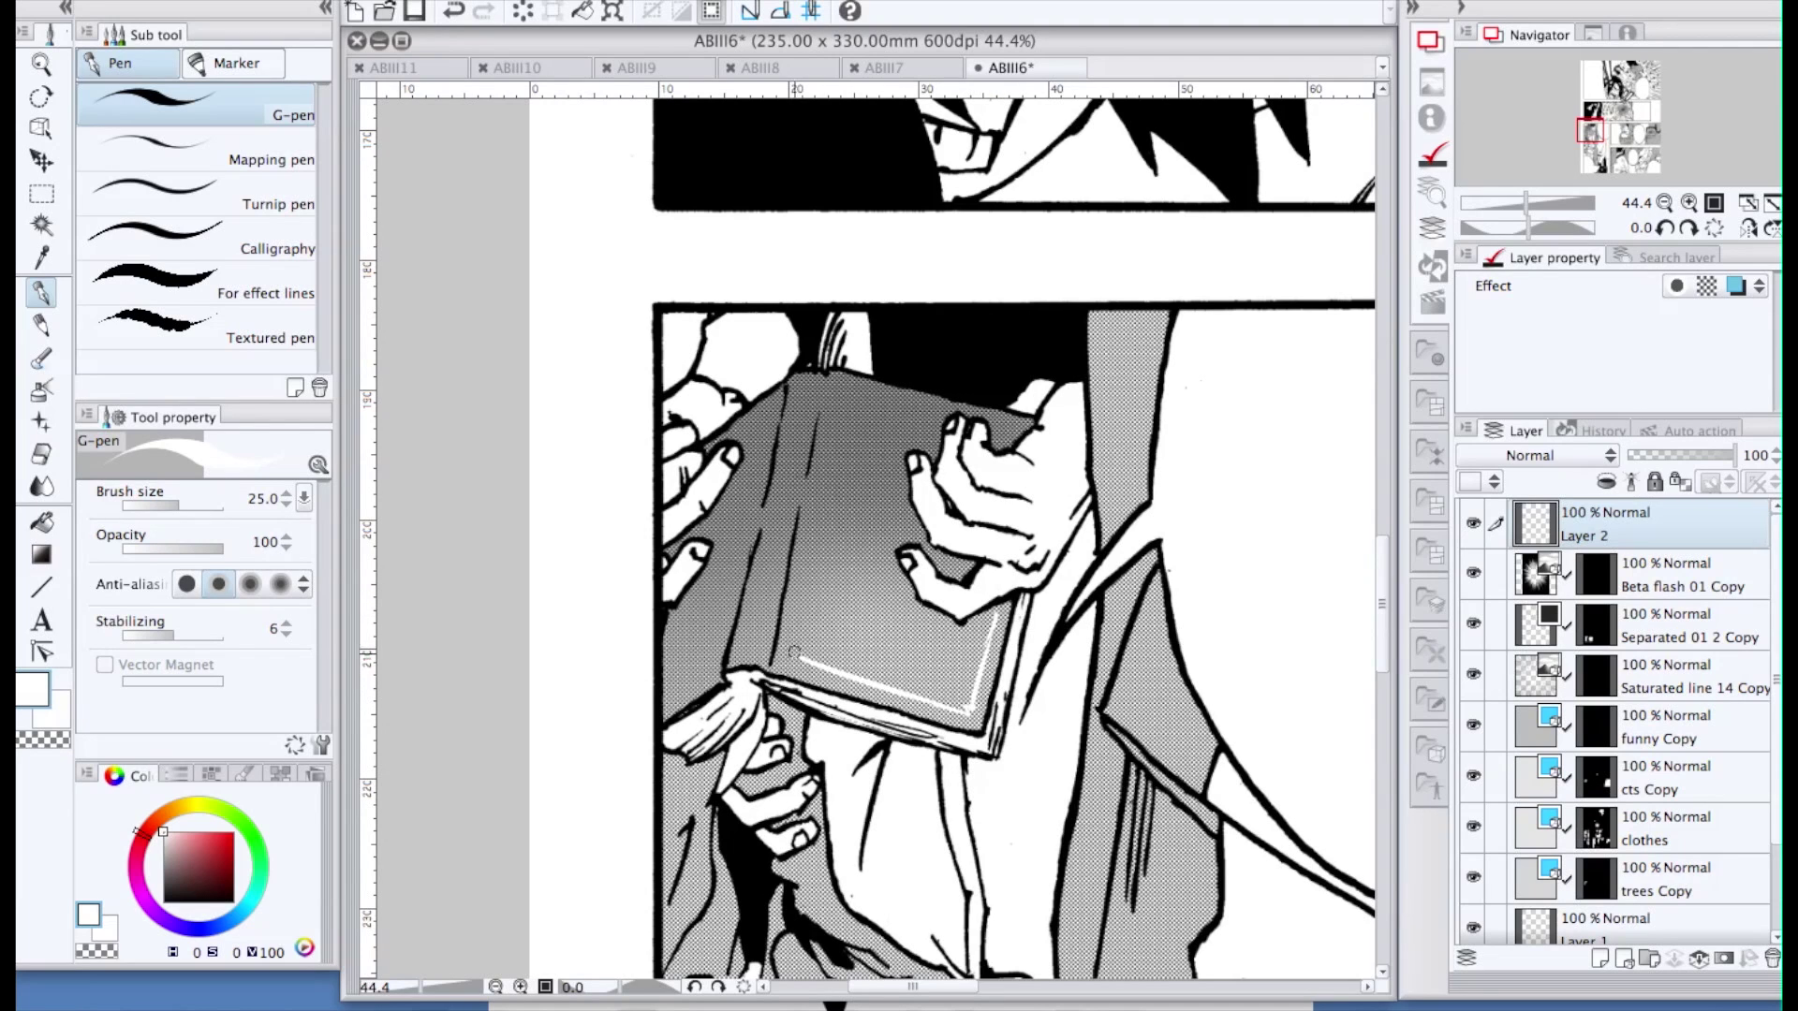
Continue the white border along the front cover's spine side and top edge, and add short white bands across the spine
{"action": "key", "text": "super+z"}
{"action": "left_click_drag", "start_coordinate": [797, 644], "coordinate": [816, 524]}
{"action": "key", "text": "super+z"}
{"action": "mouse_move", "coordinate": [797, 646]}
{"action": "left_mouse_down"}
{"action": "mouse_move", "coordinate": [838, 406]}
{"action": "mouse_move", "coordinate": [936, 414]}
{"action": "left_mouse_up"}
{"action": "key", "text": "super+z"}
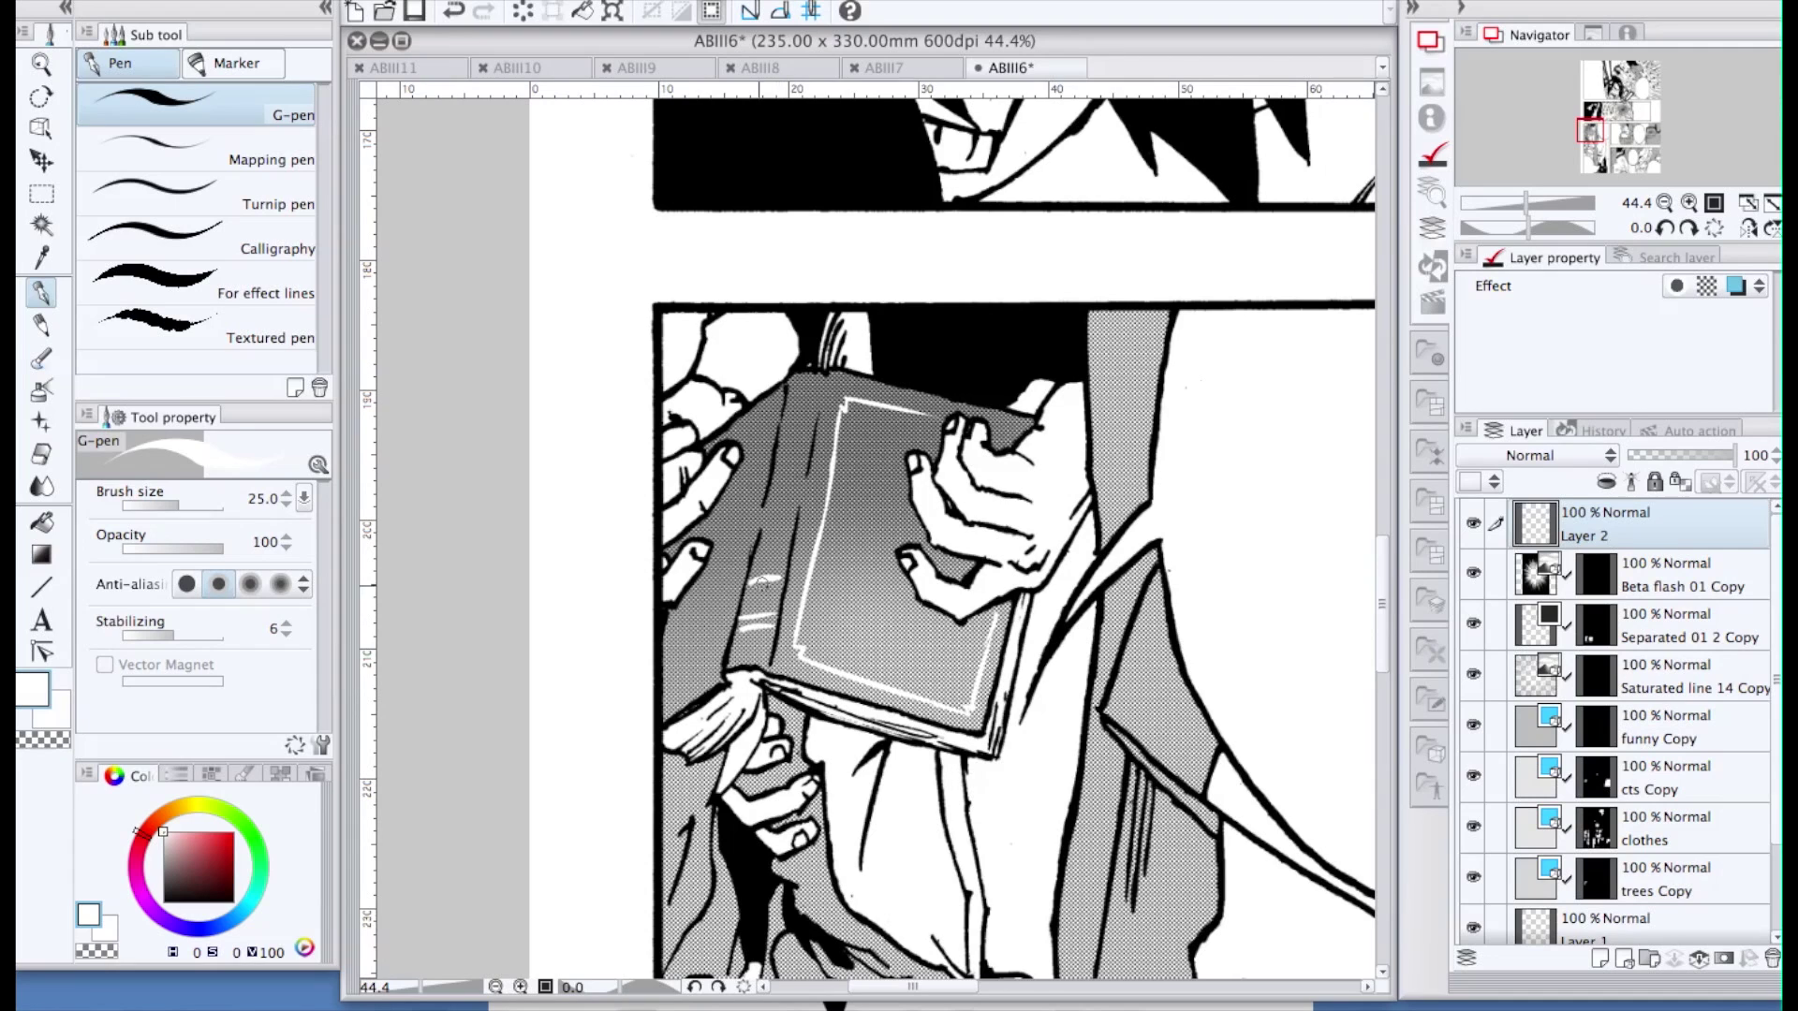
Draw a thin white border line on the book's other cover, running beside the spine and along the bottom edge
{"action": "left_click_drag", "start_coordinate": [771, 410], "coordinate": [720, 595]}
{"action": "key", "text": "super+z"}
{"action": "left_click_drag", "start_coordinate": [774, 403], "coordinate": [717, 641]}
{"action": "key", "text": "super+z"}
{"action": "key", "text": "super+z"}
{"action": "left_click_drag", "start_coordinate": [754, 502], "coordinate": [712, 654]}
{"action": "key", "text": "super+z"}
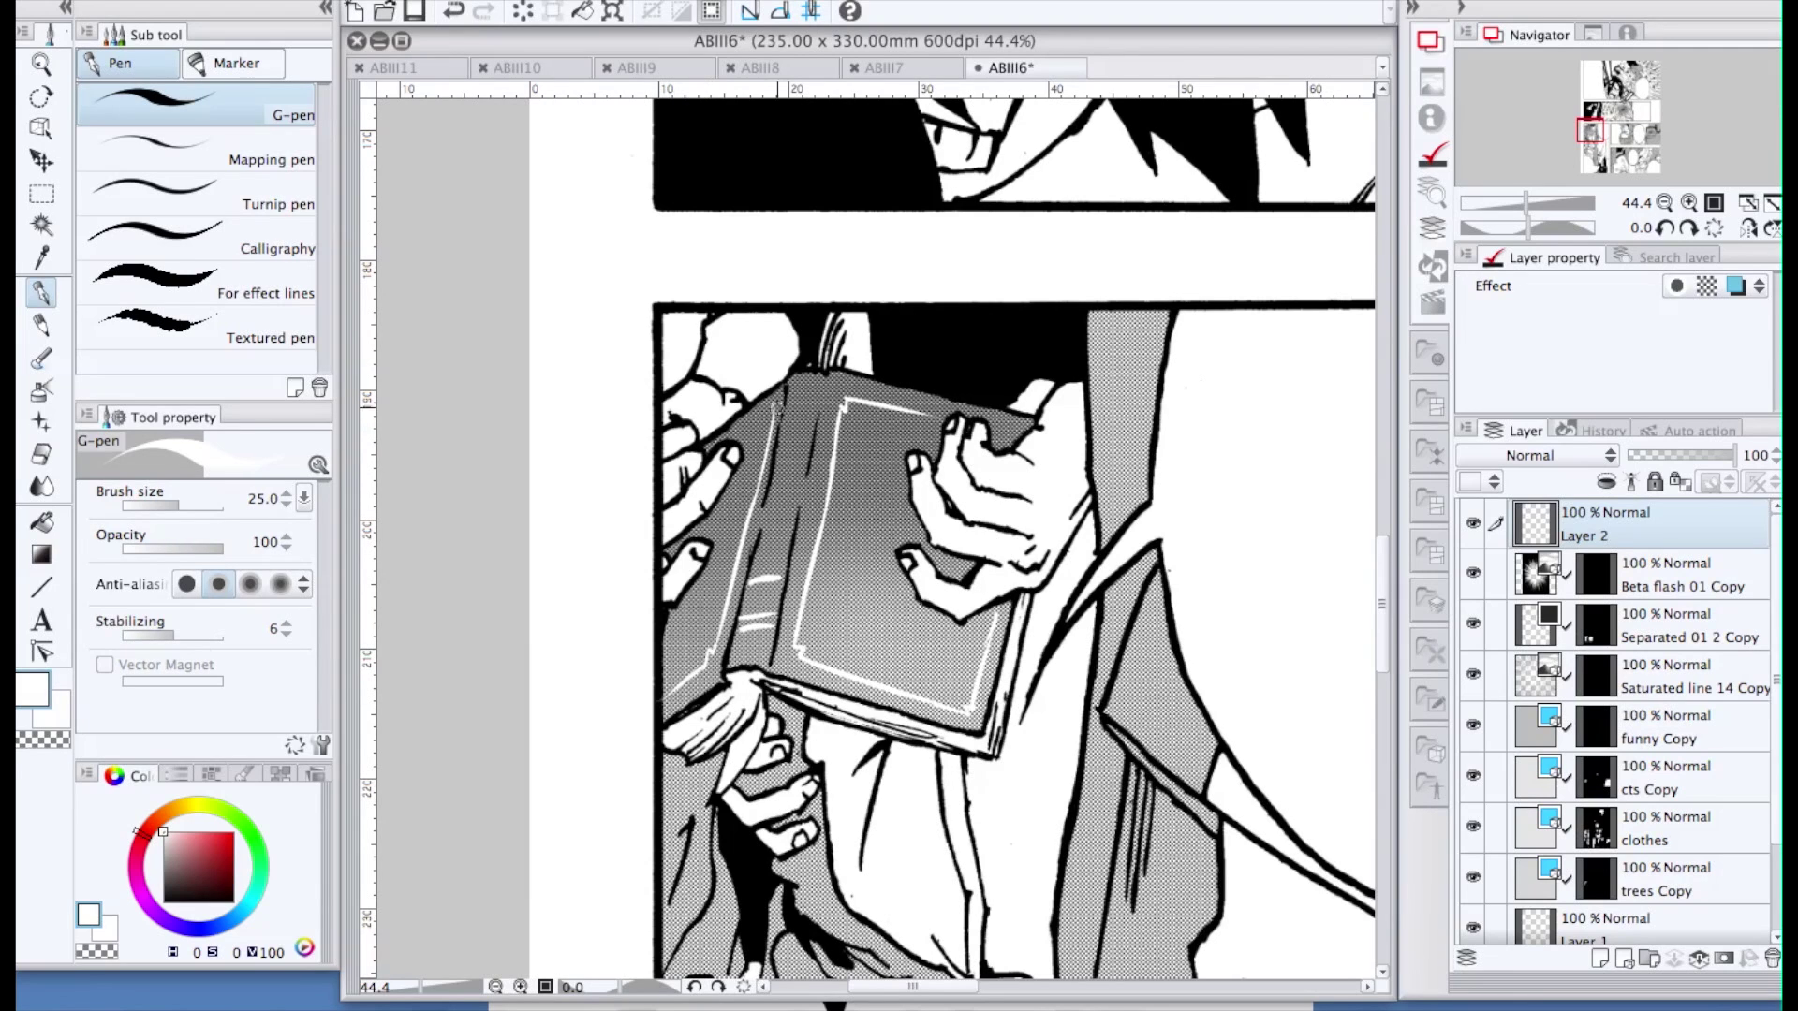
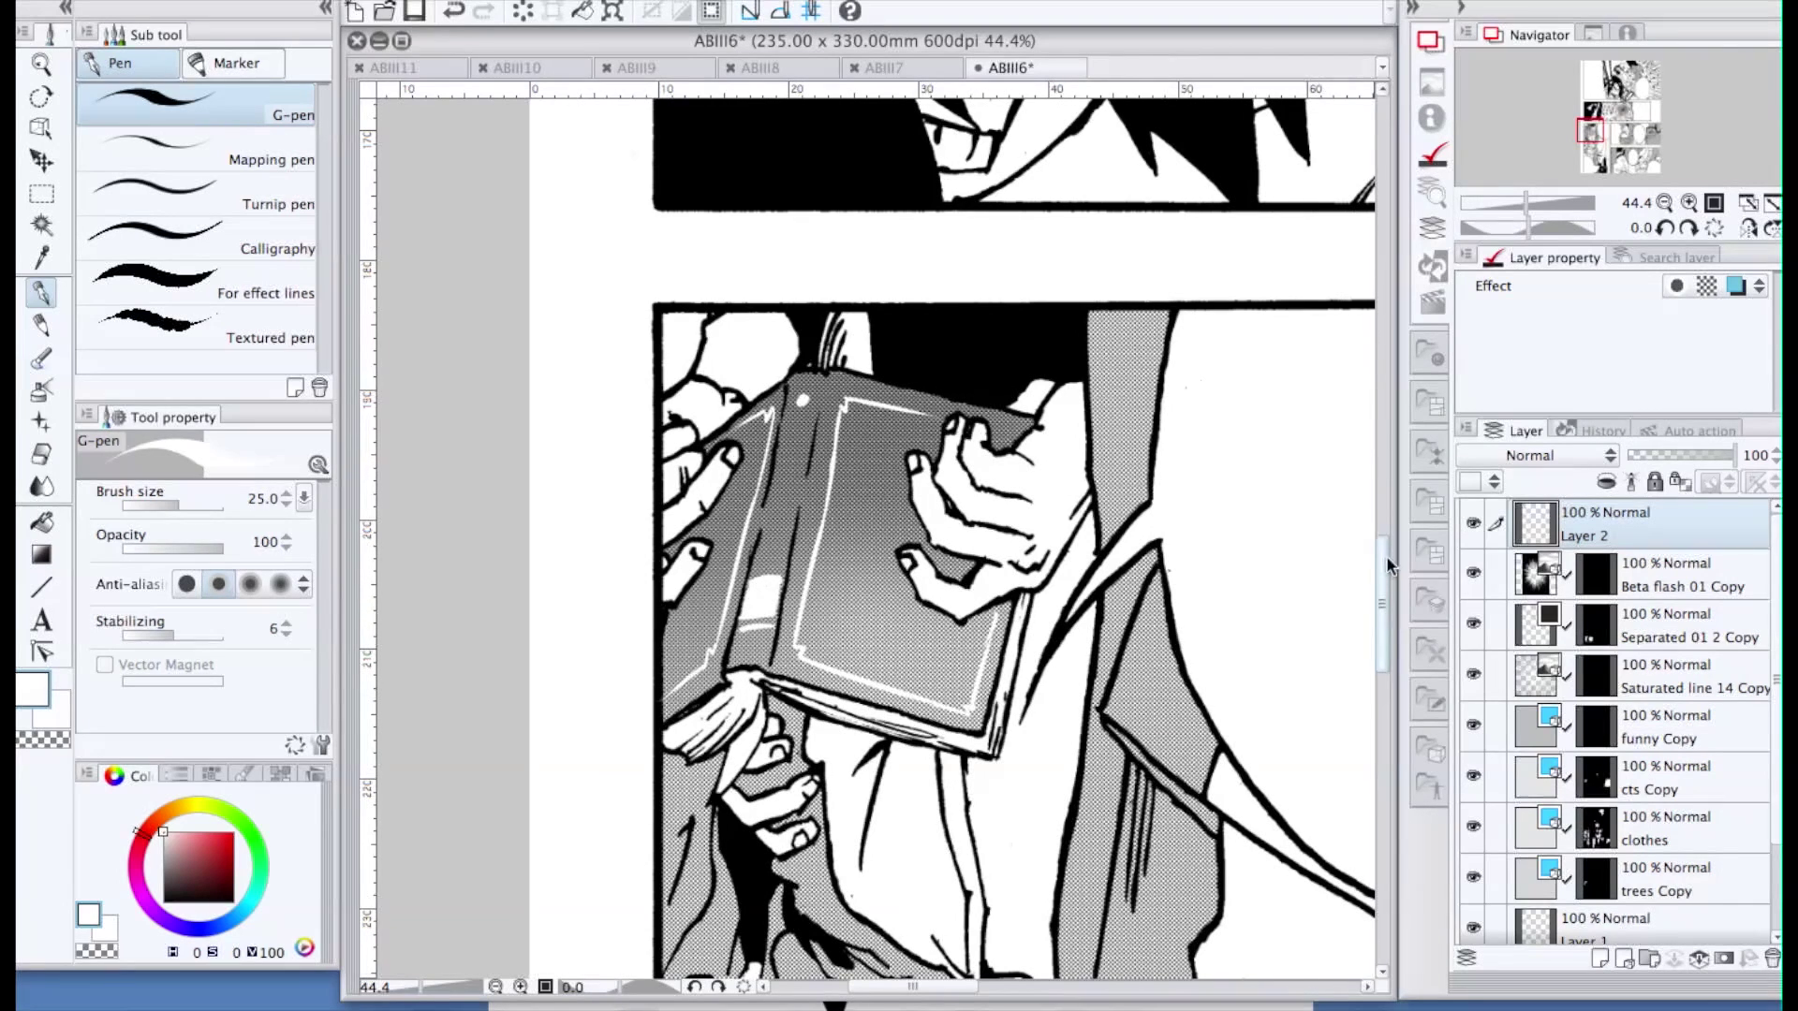
Add the text "ZION" in the Unrealised font on the lower part of the front cover and enlarge it
{"action": "left_click_drag", "start_coordinate": [1386, 559], "coordinate": [1354, 557]}
{"action": "left_click", "coordinate": [41, 619]}
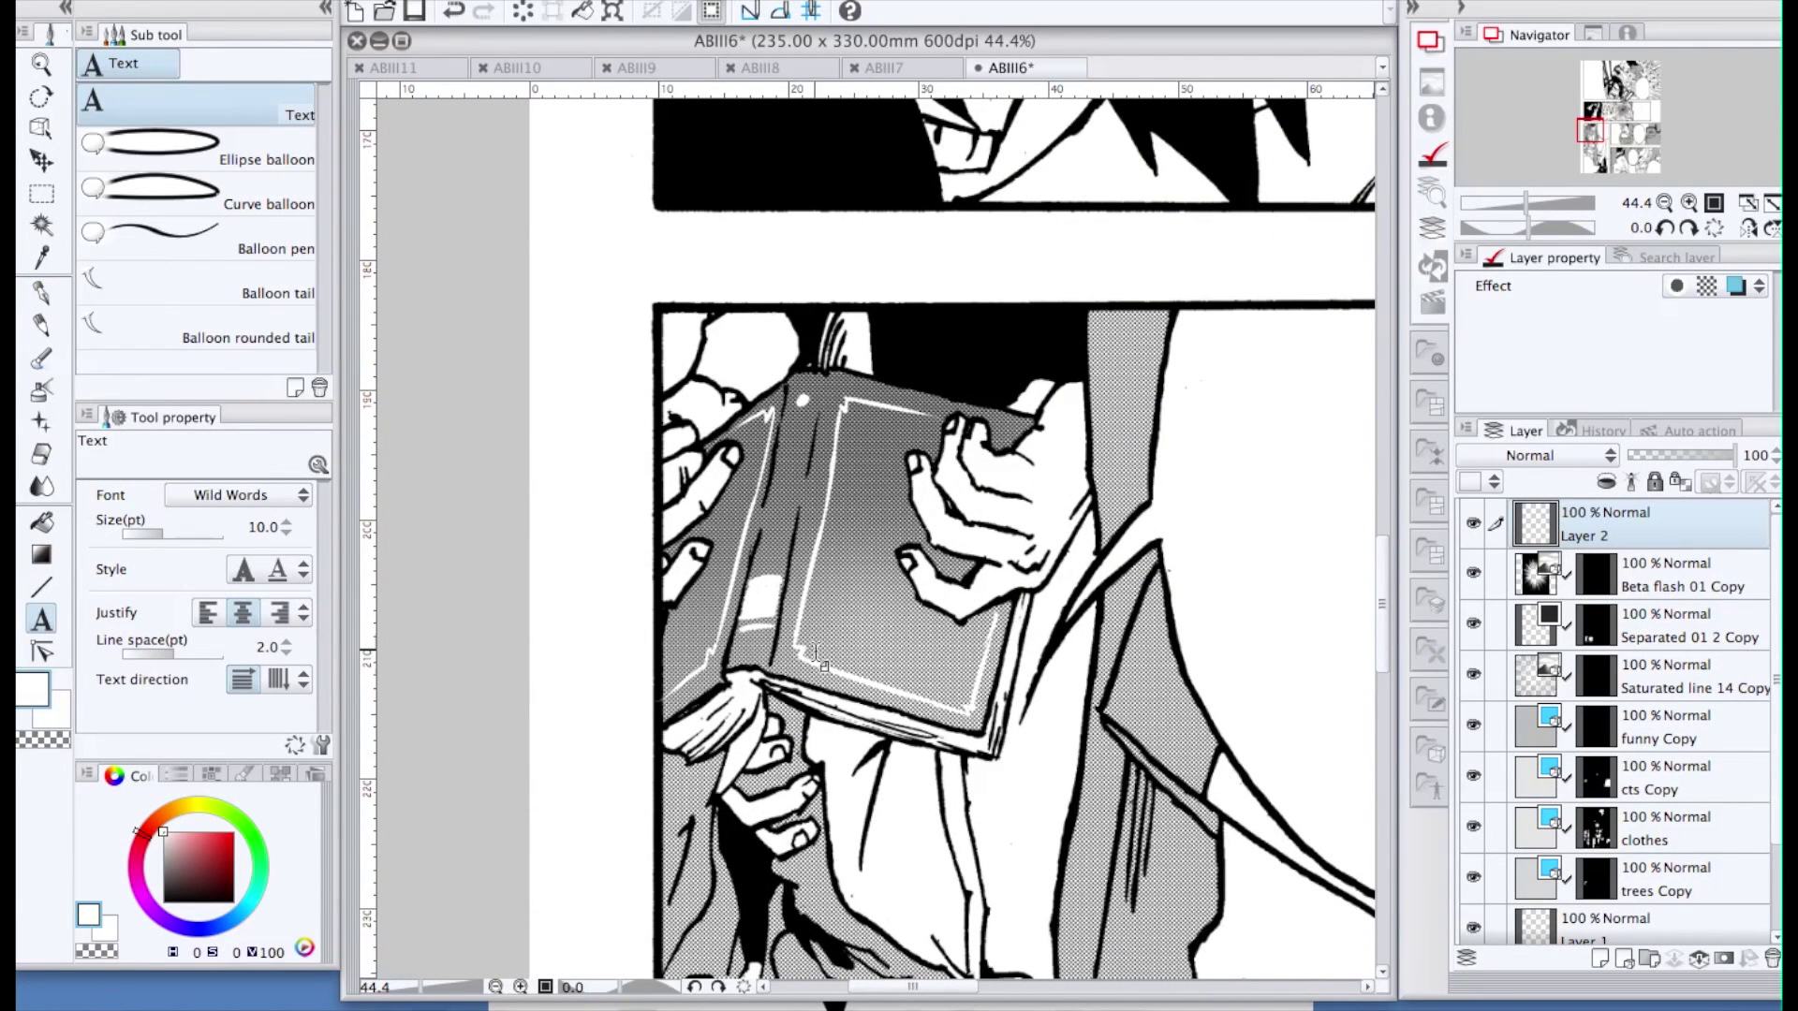
{"action": "left_click", "coordinate": [859, 627]}
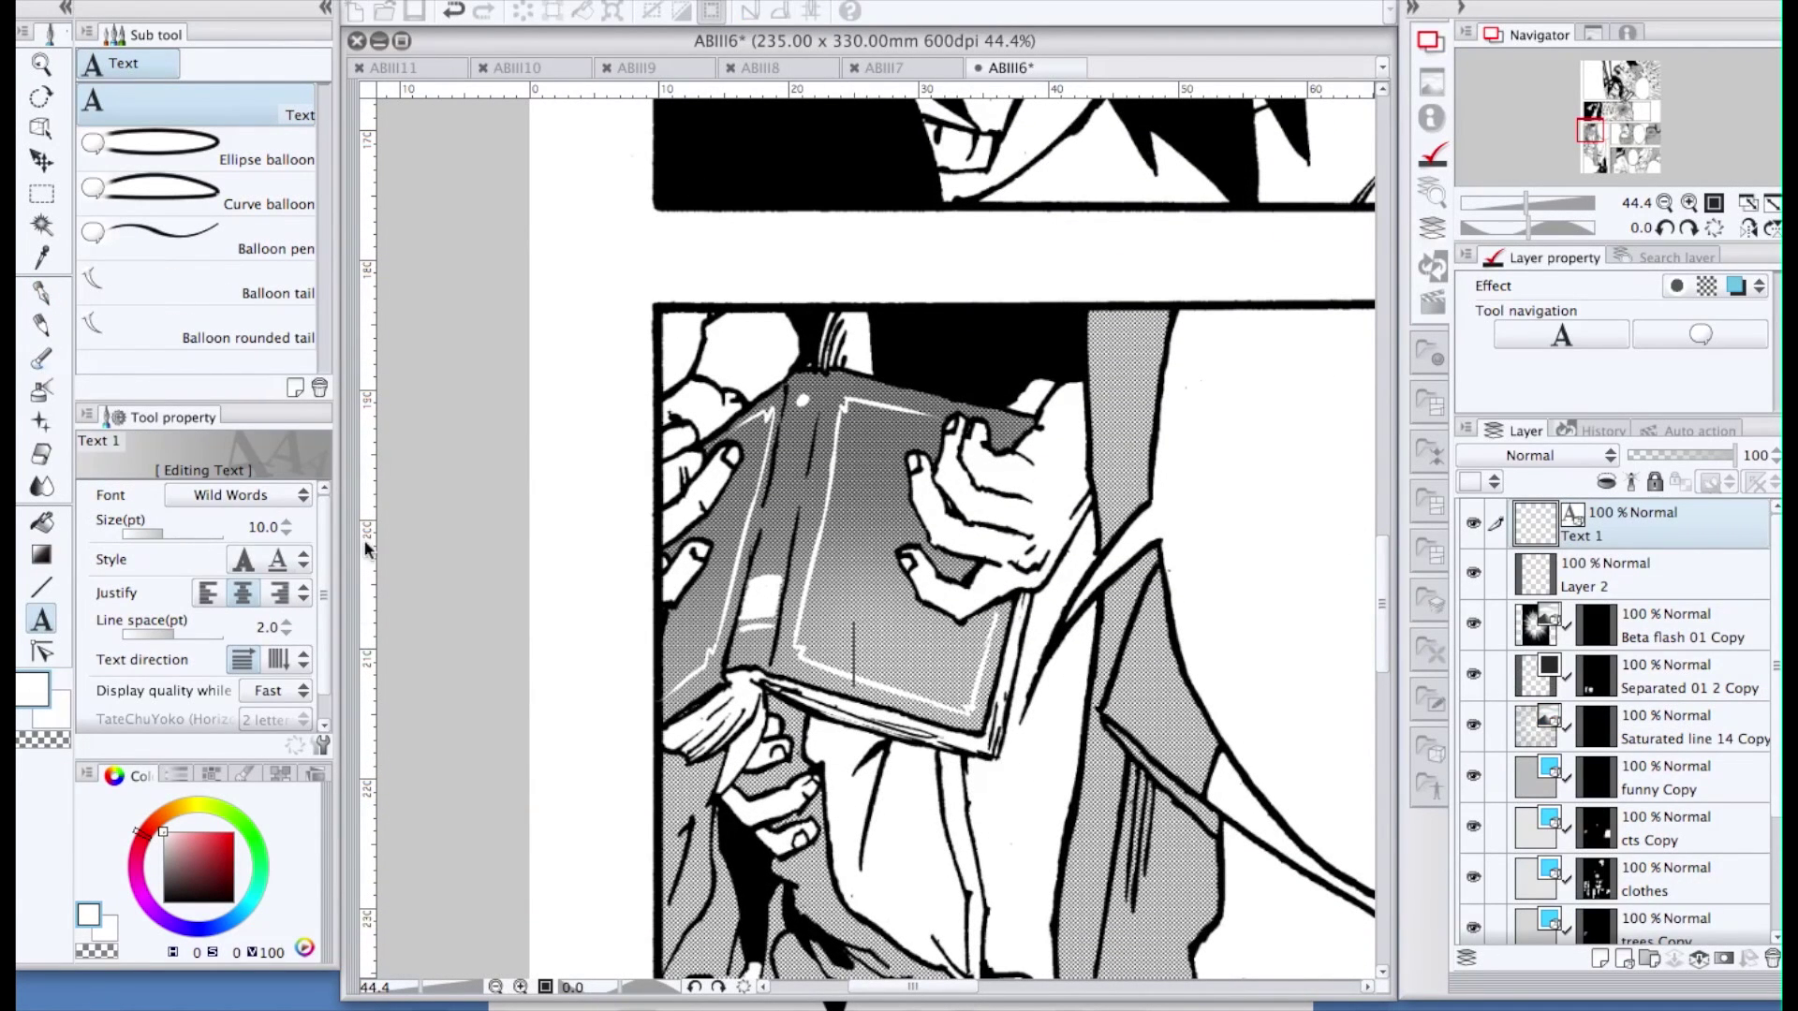
{"action": "left_click", "coordinate": [250, 501]}
{"action": "scroll", "coordinate": [225, 655], "scroll_direction": "up", "scroll_amount": 3}
{"action": "left_click", "coordinate": [187, 555]}
{"action": "type", "text": "ZION"}
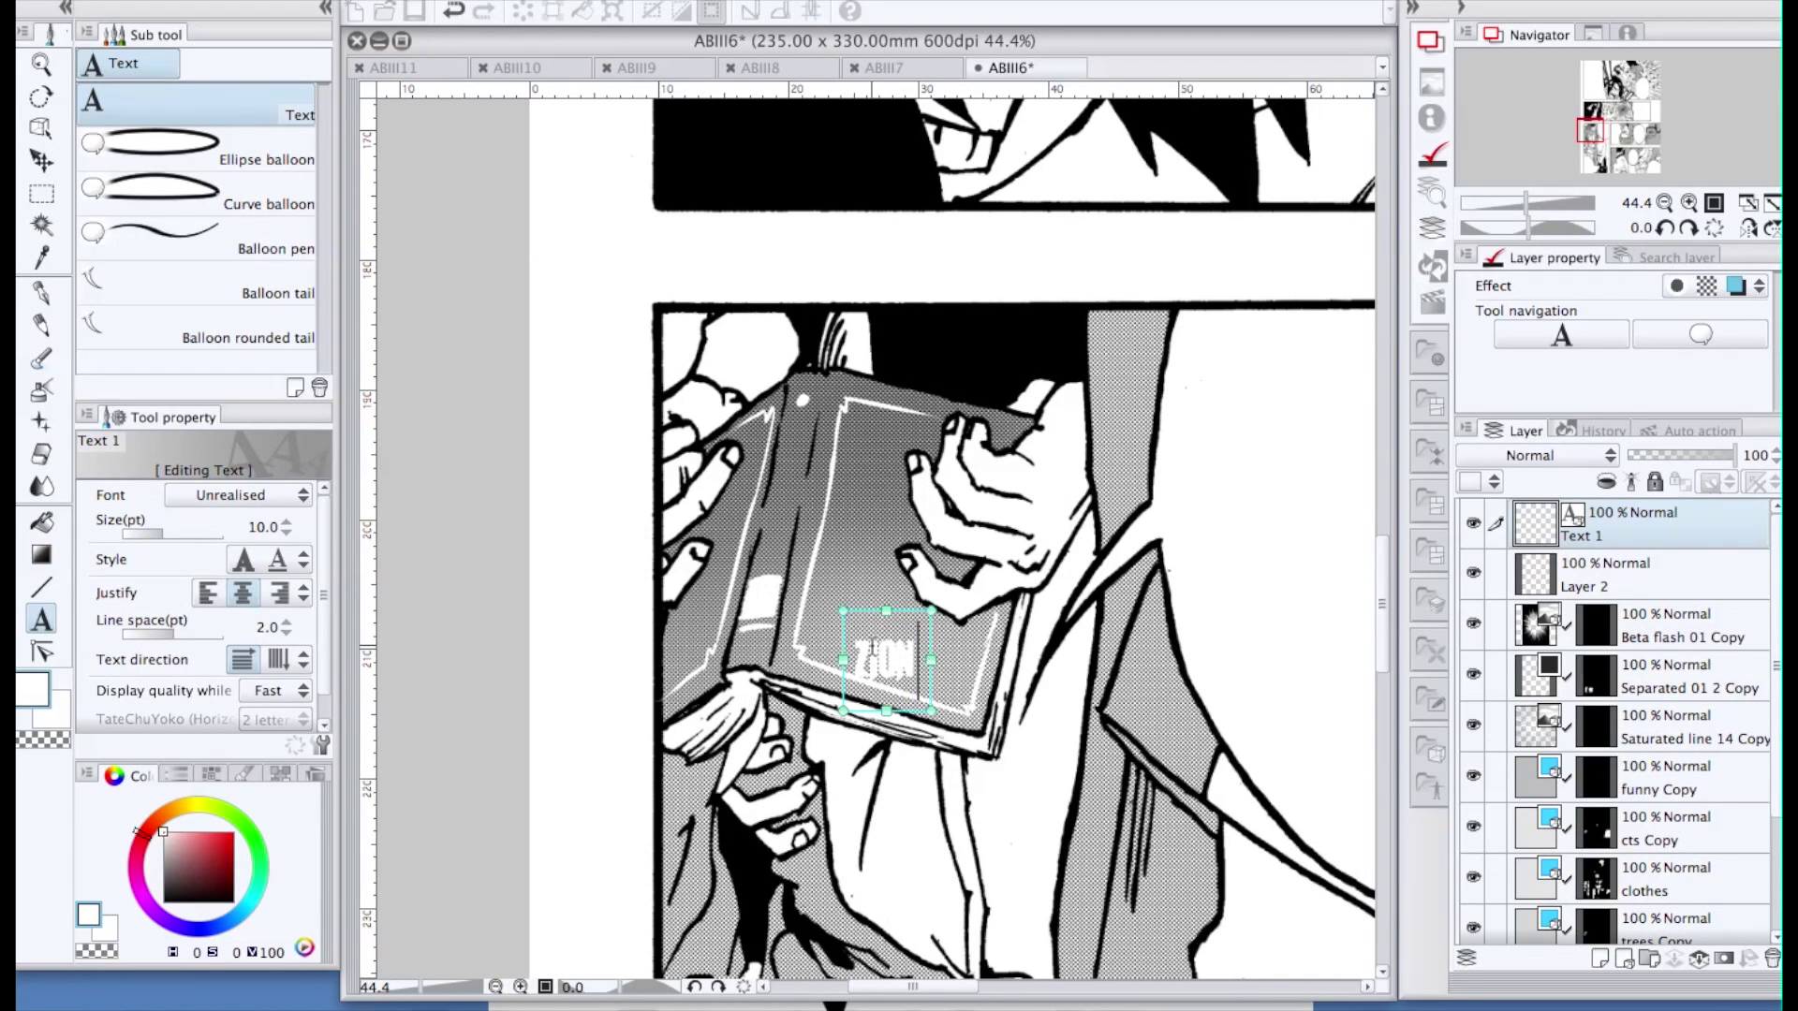
{"action": "left_click_drag", "start_coordinate": [988, 587], "coordinate": [1121, 542]}
Rasterize the zion text layer
{"action": "left_click", "coordinate": [1616, 525]}
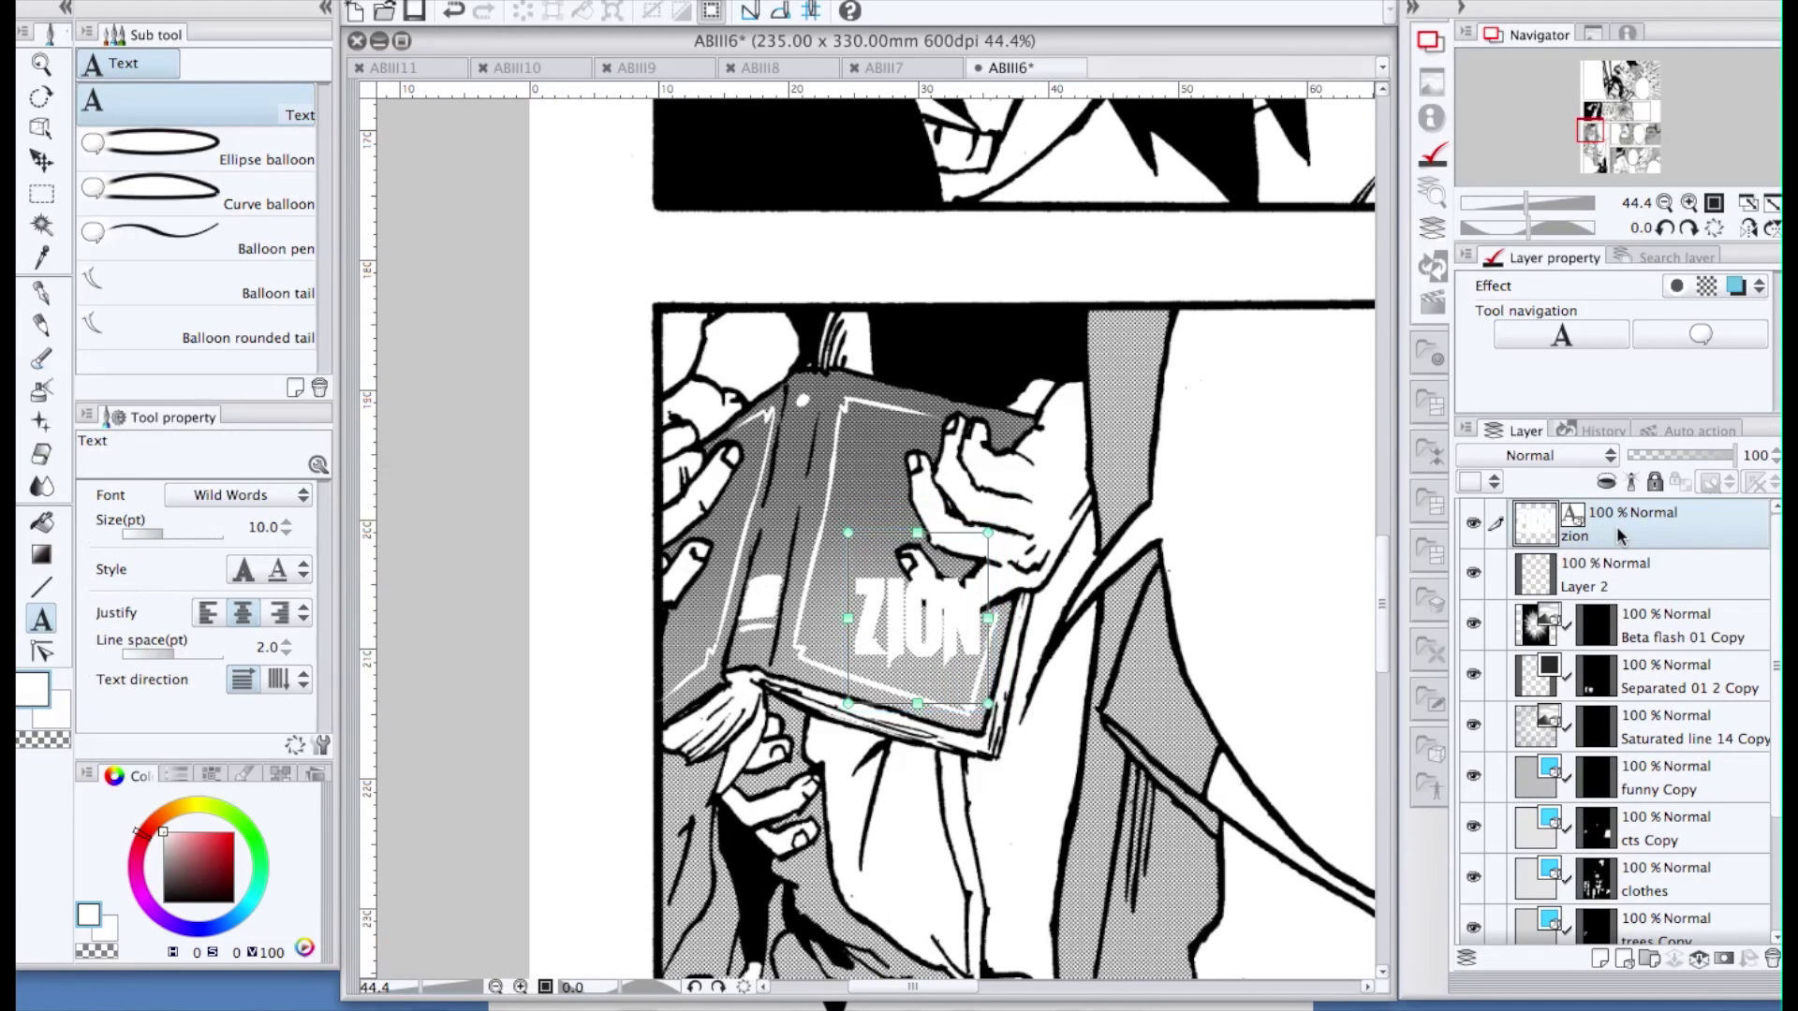
{"action": "right_click", "coordinate": [1616, 530]}
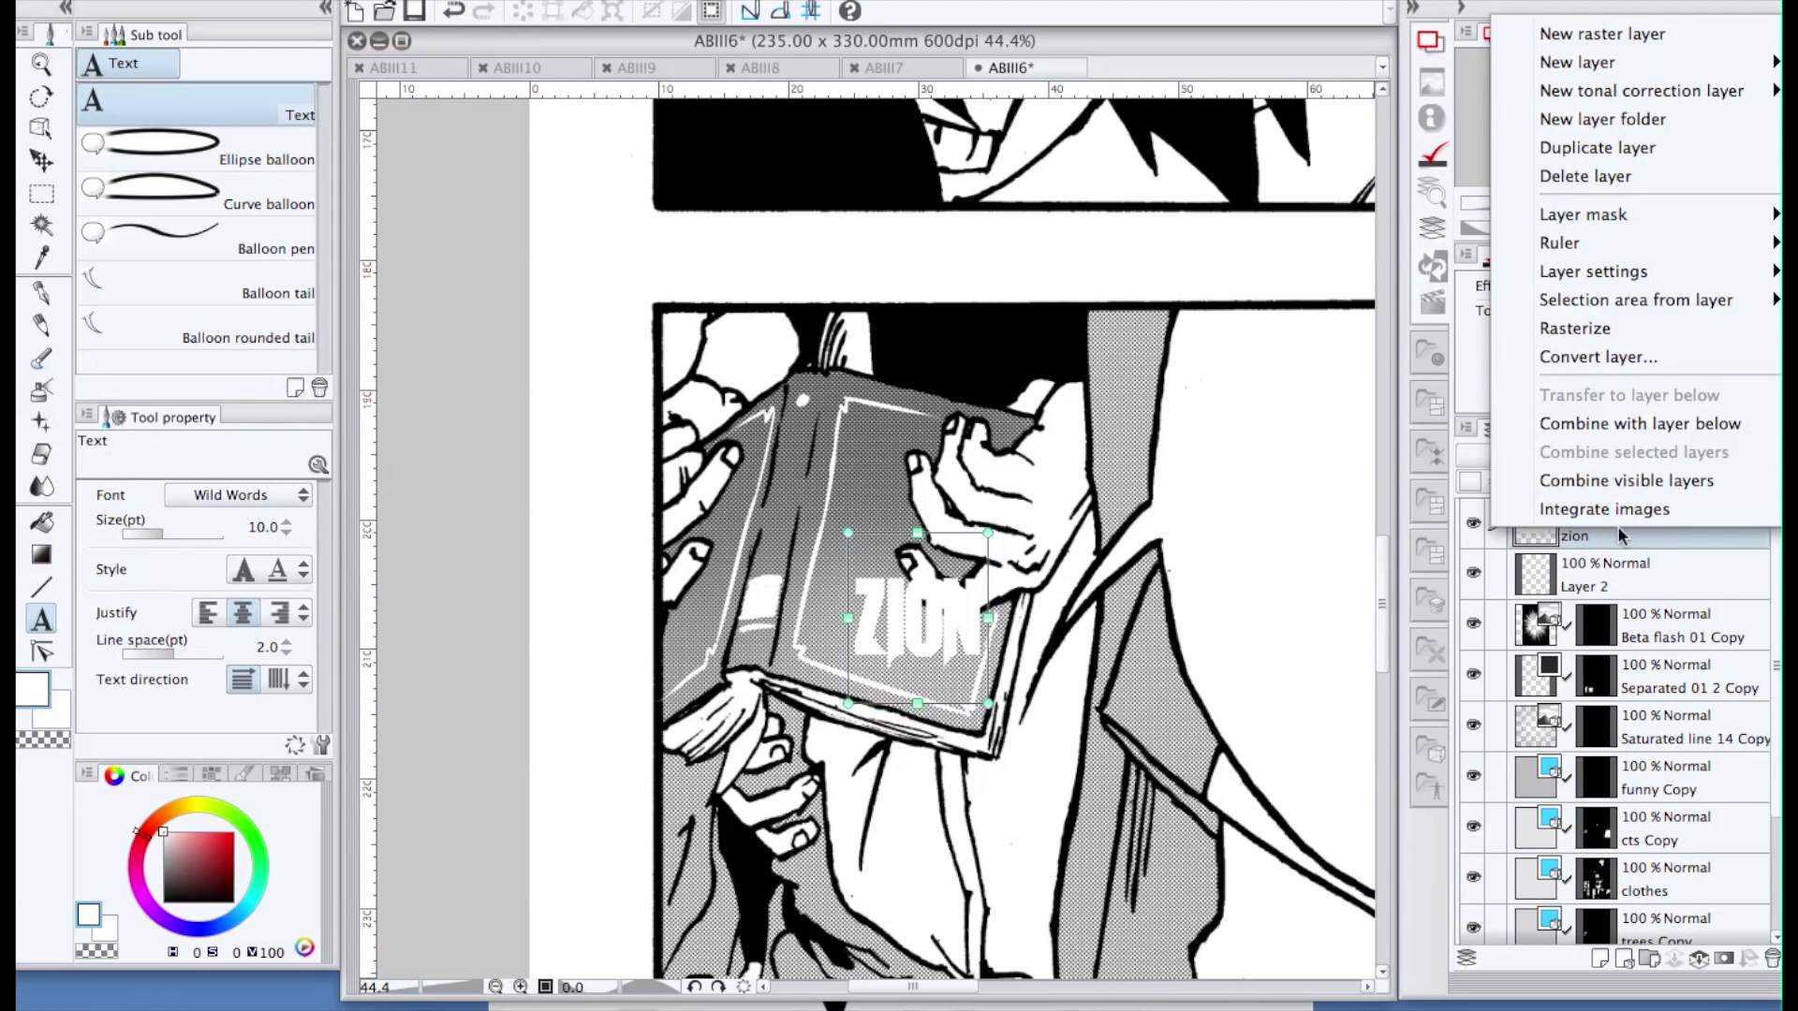
{"action": "left_click", "coordinate": [1638, 324]}
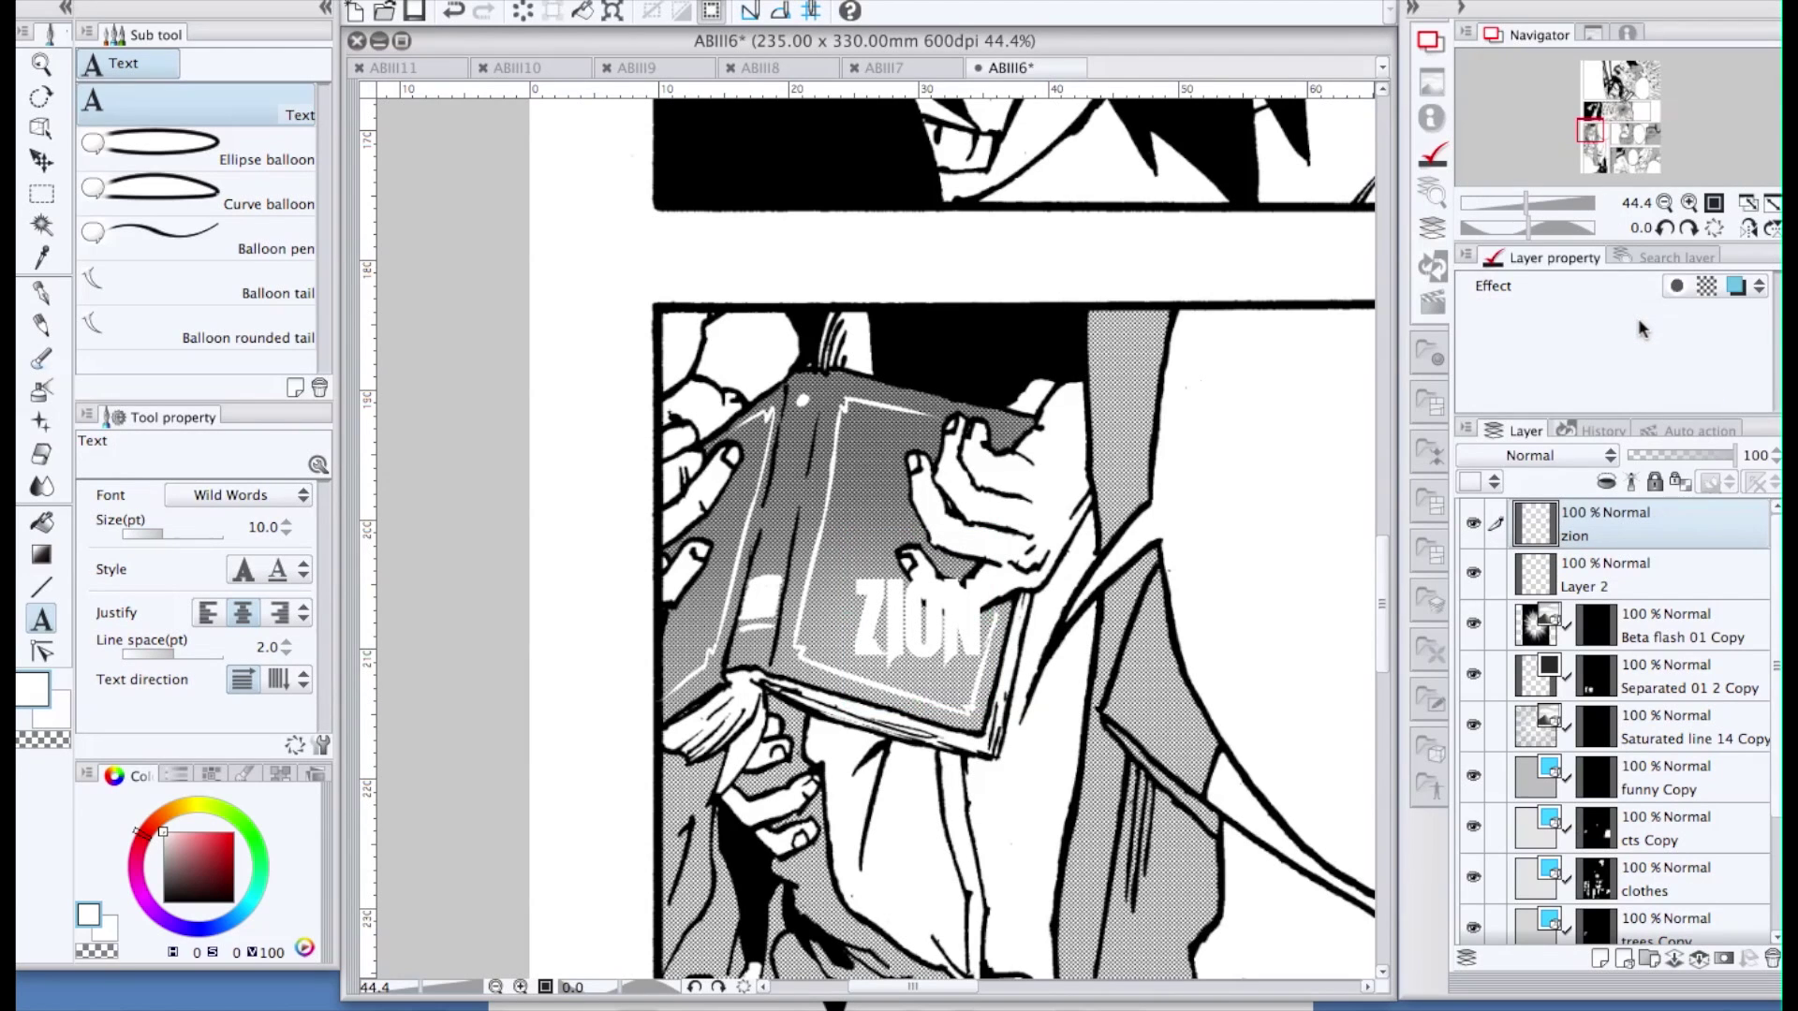
Choose a light grey and fill each letter of "ZION" with it, using the Refer only editing layer fill
{"action": "left_click", "coordinate": [41, 524]}
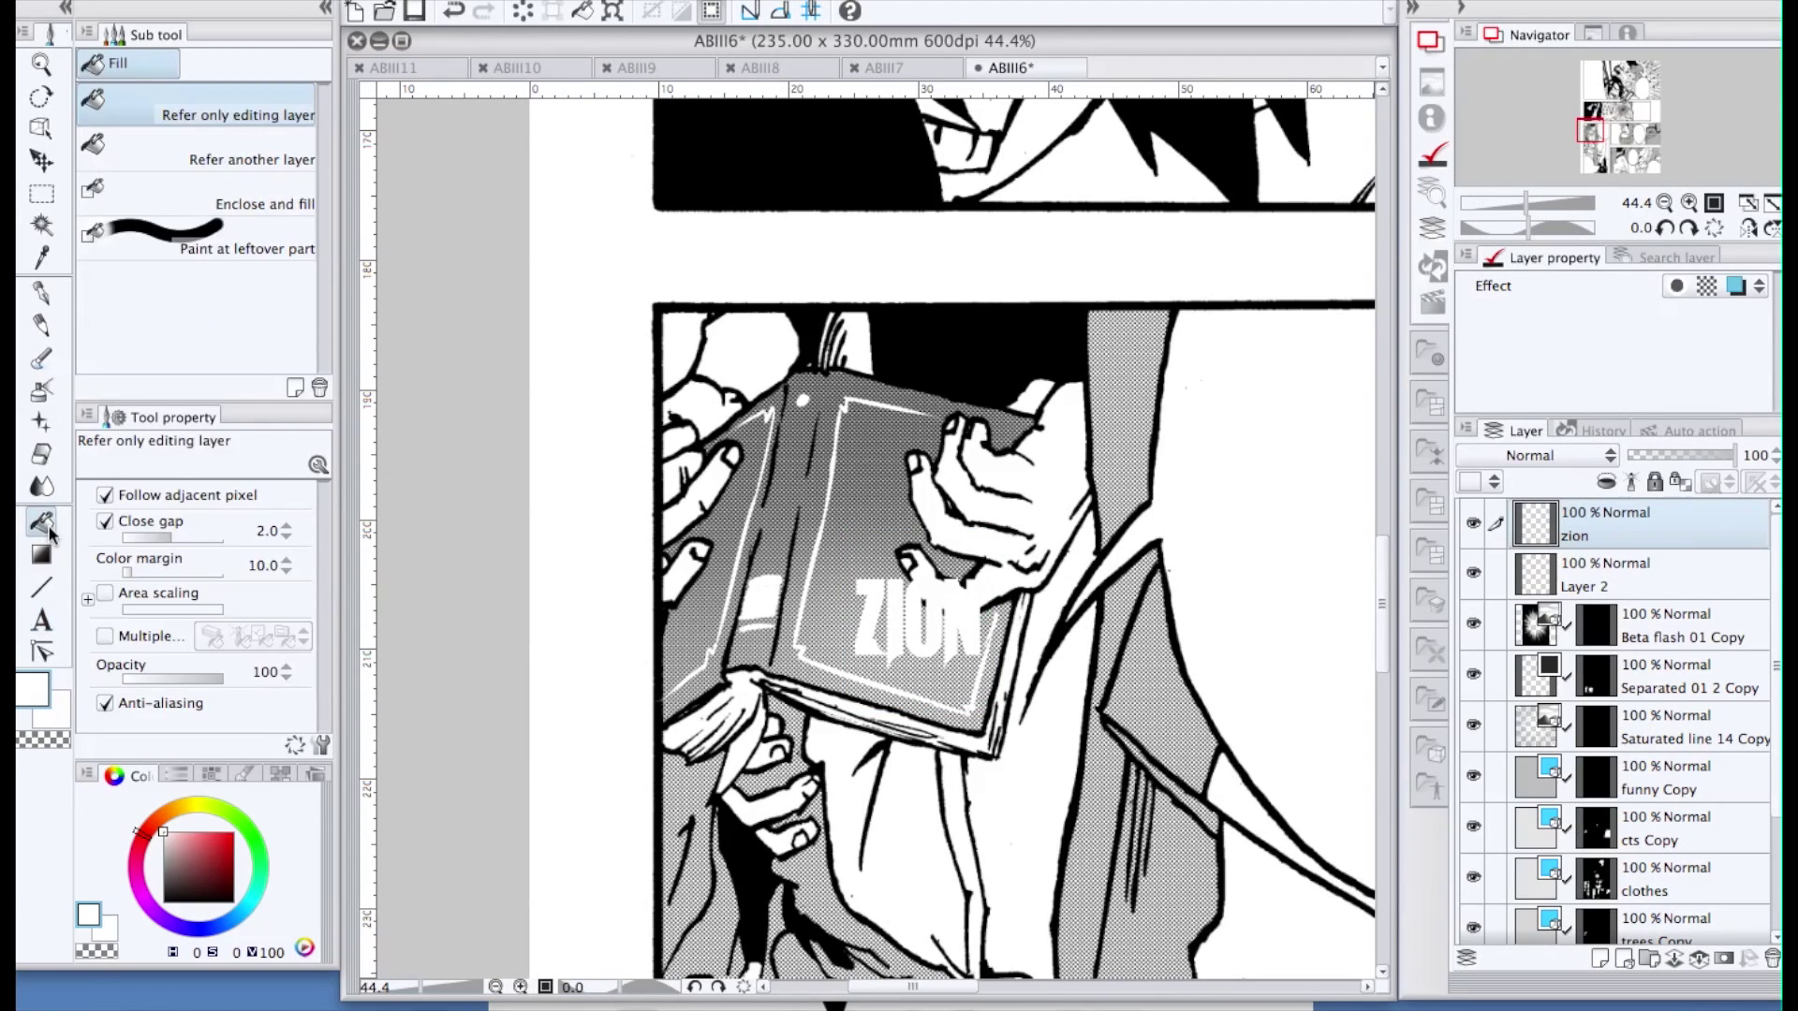
{"action": "left_click_drag", "start_coordinate": [169, 877], "coordinate": [163, 839]}
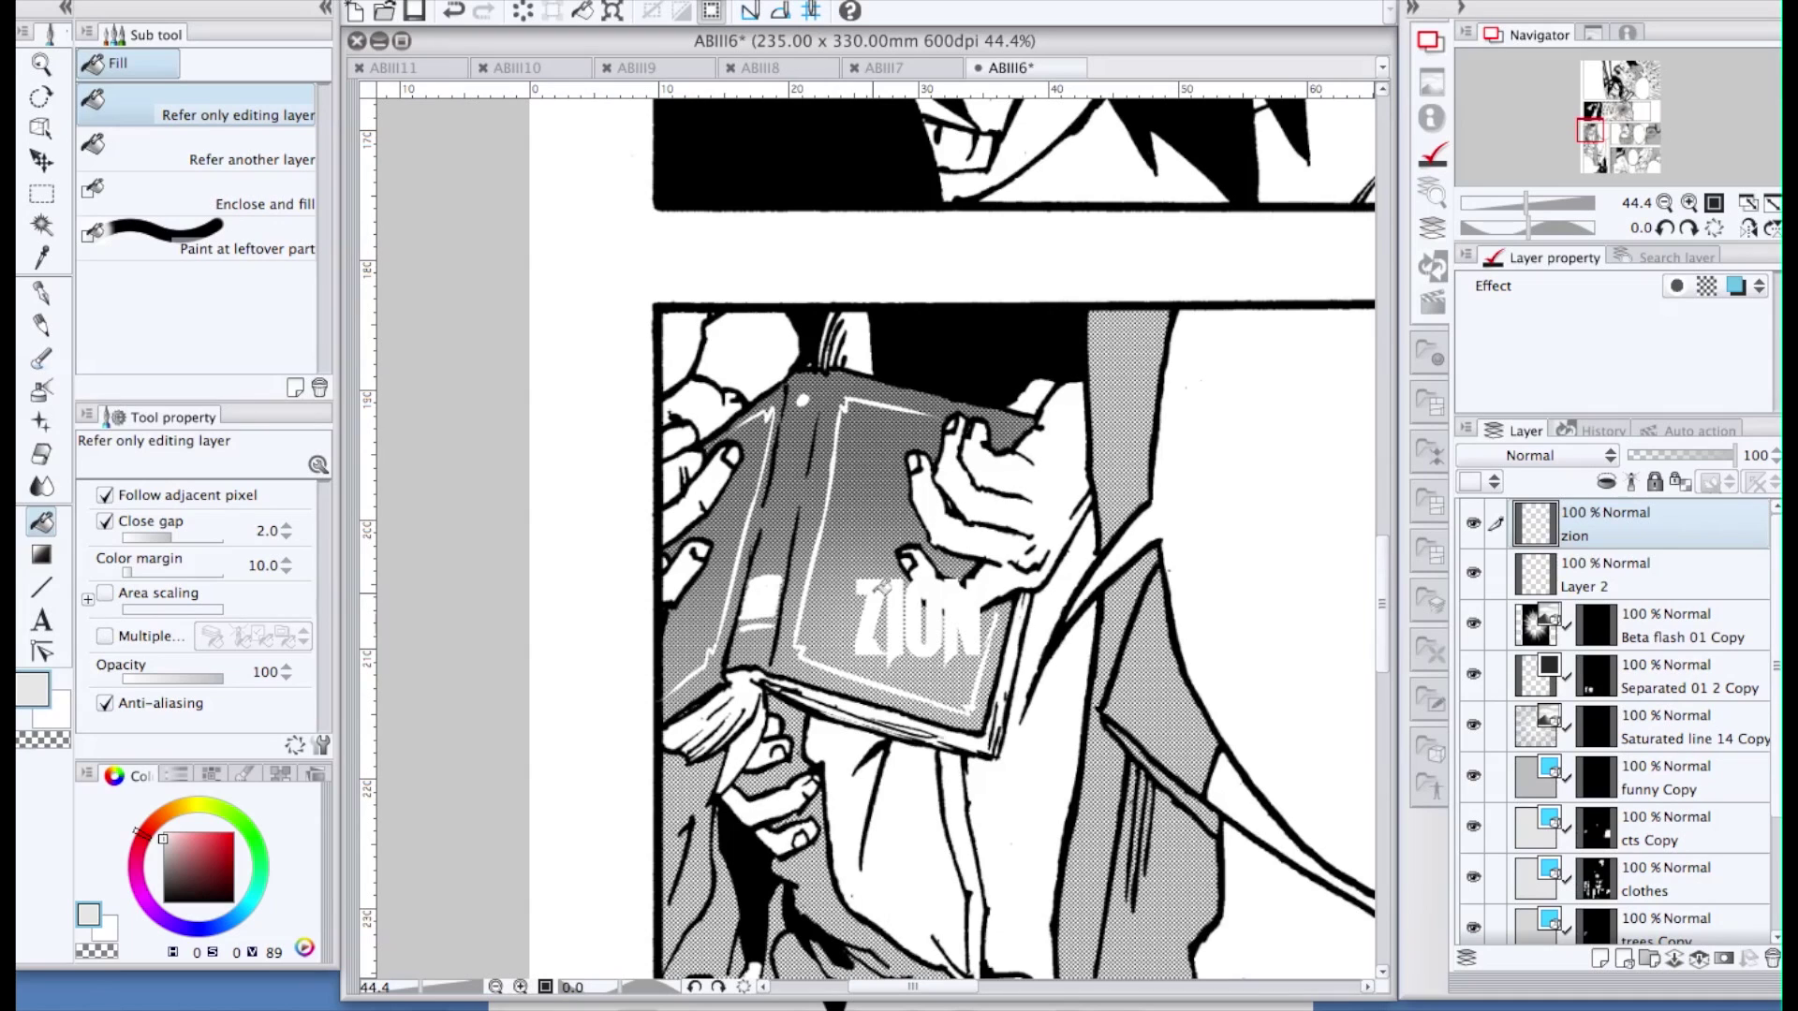
{"action": "left_click", "coordinate": [876, 590]}
{"action": "left_click", "coordinate": [895, 590]}
{"action": "left_click", "coordinate": [920, 588]}
{"action": "left_click", "coordinate": [960, 599]}
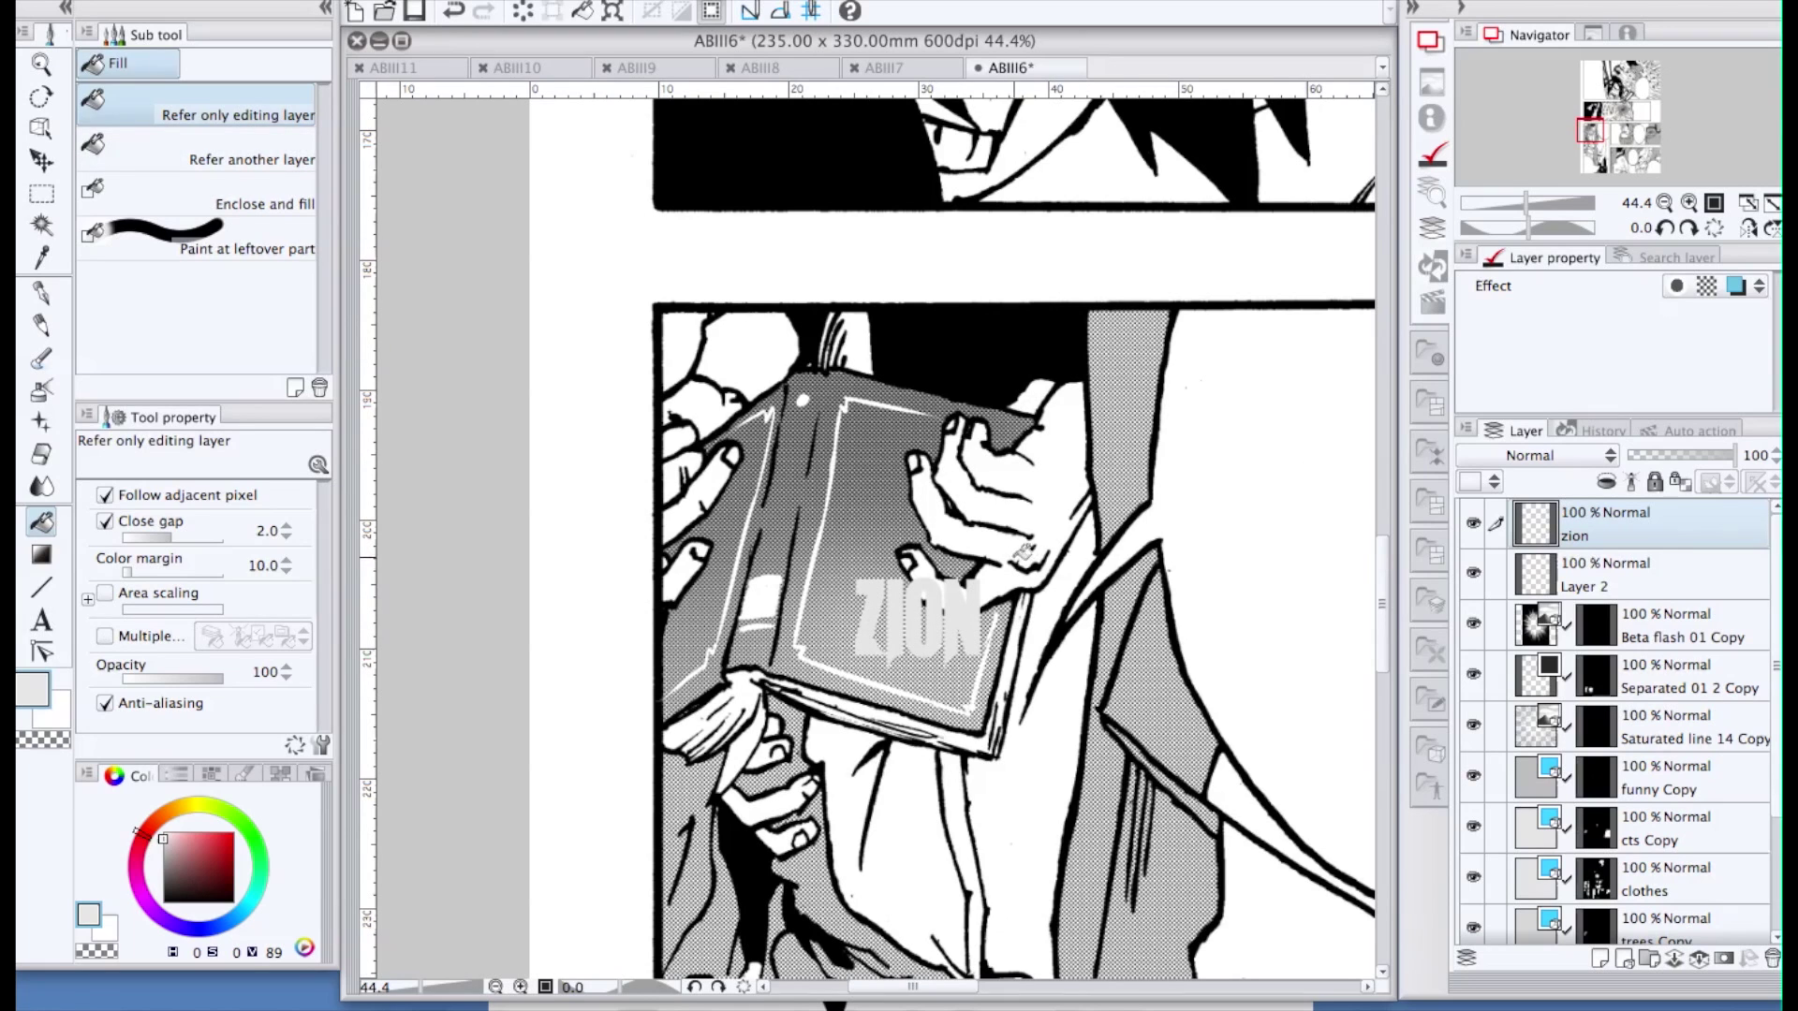
Select the "ZION" lettering and transform it to 122% width, 83% height and -165° rotation to fit inside the cover's border
{"action": "key", "text": "m"}
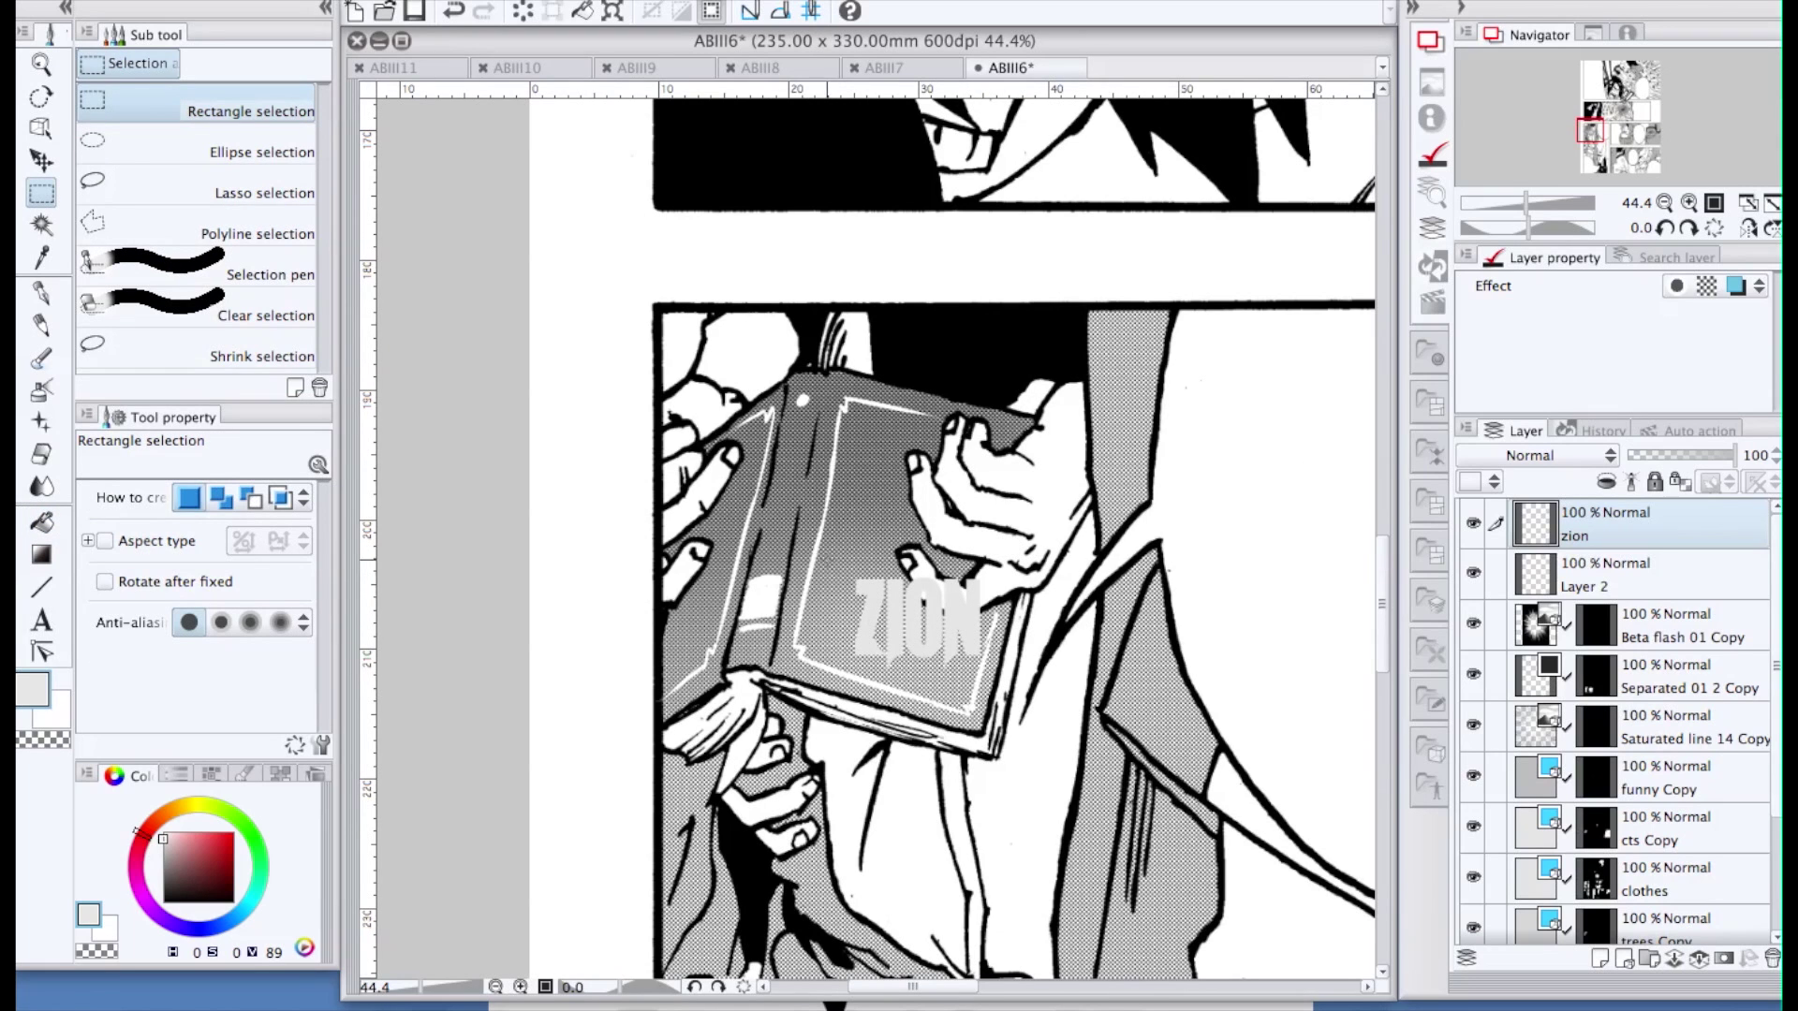
{"action": "left_click_drag", "start_coordinate": [828, 559], "coordinate": [1002, 672]}
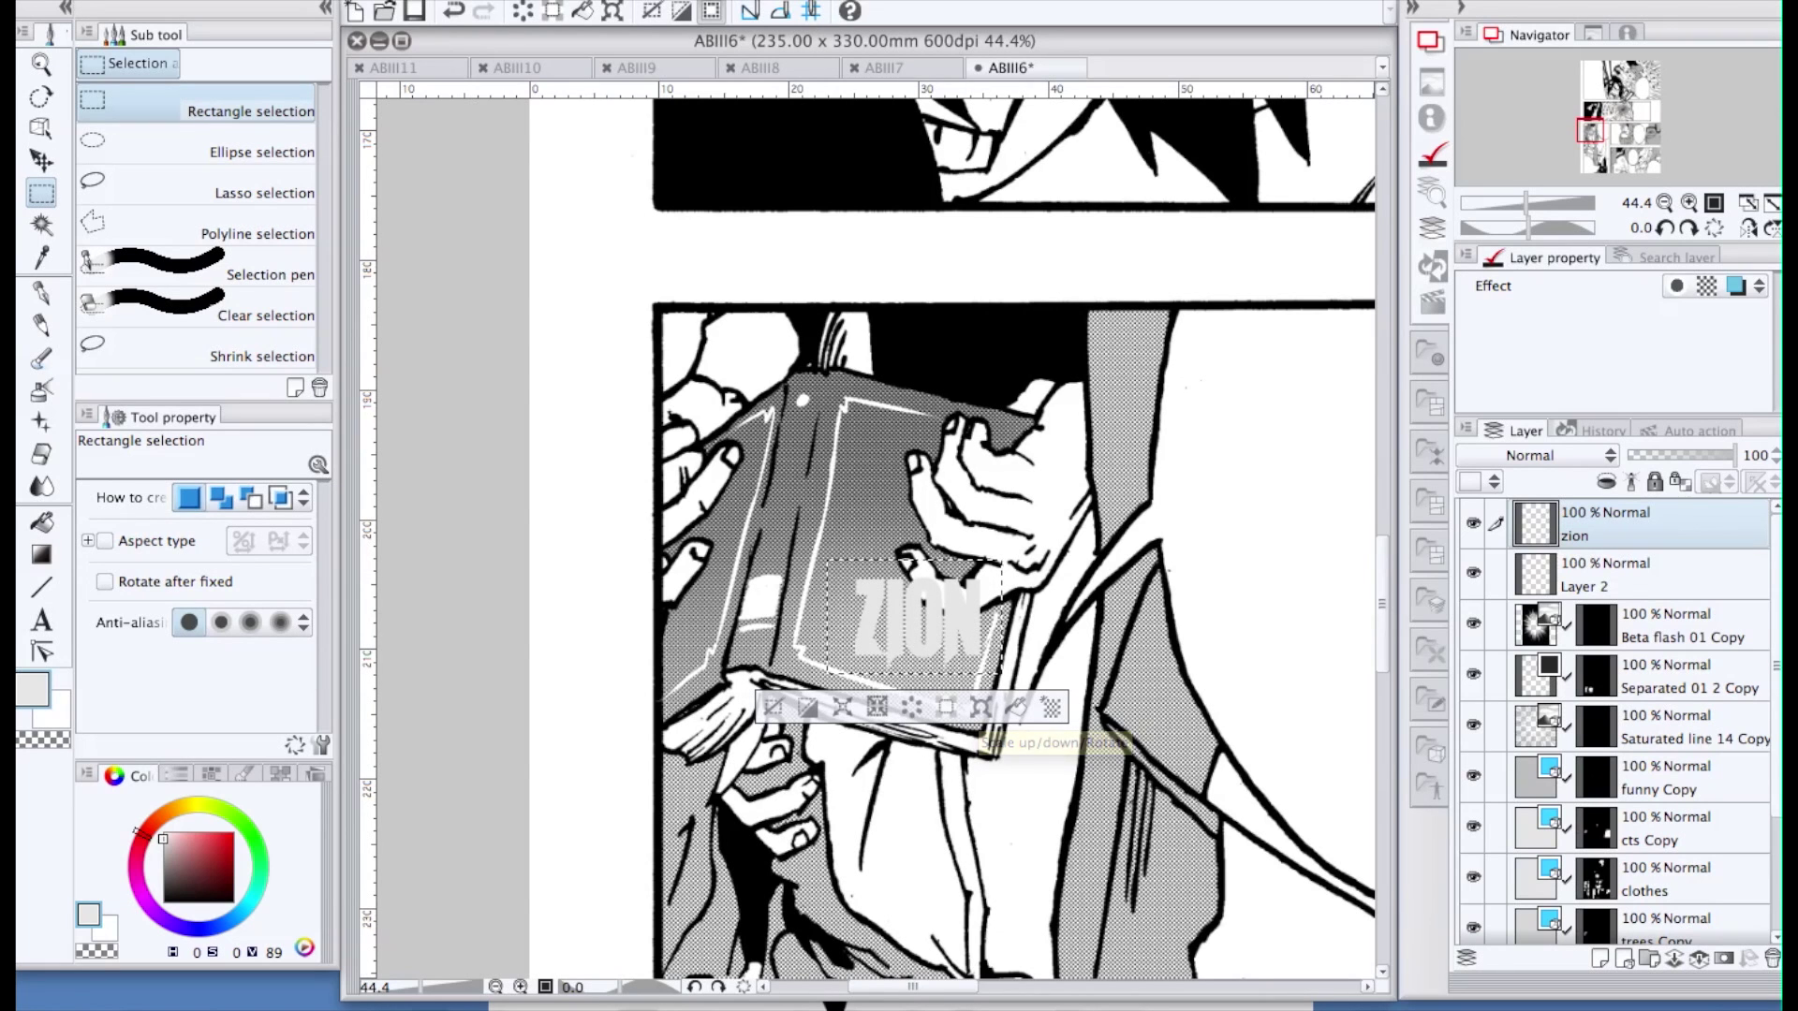
{"action": "left_click", "coordinate": [417, 2]}
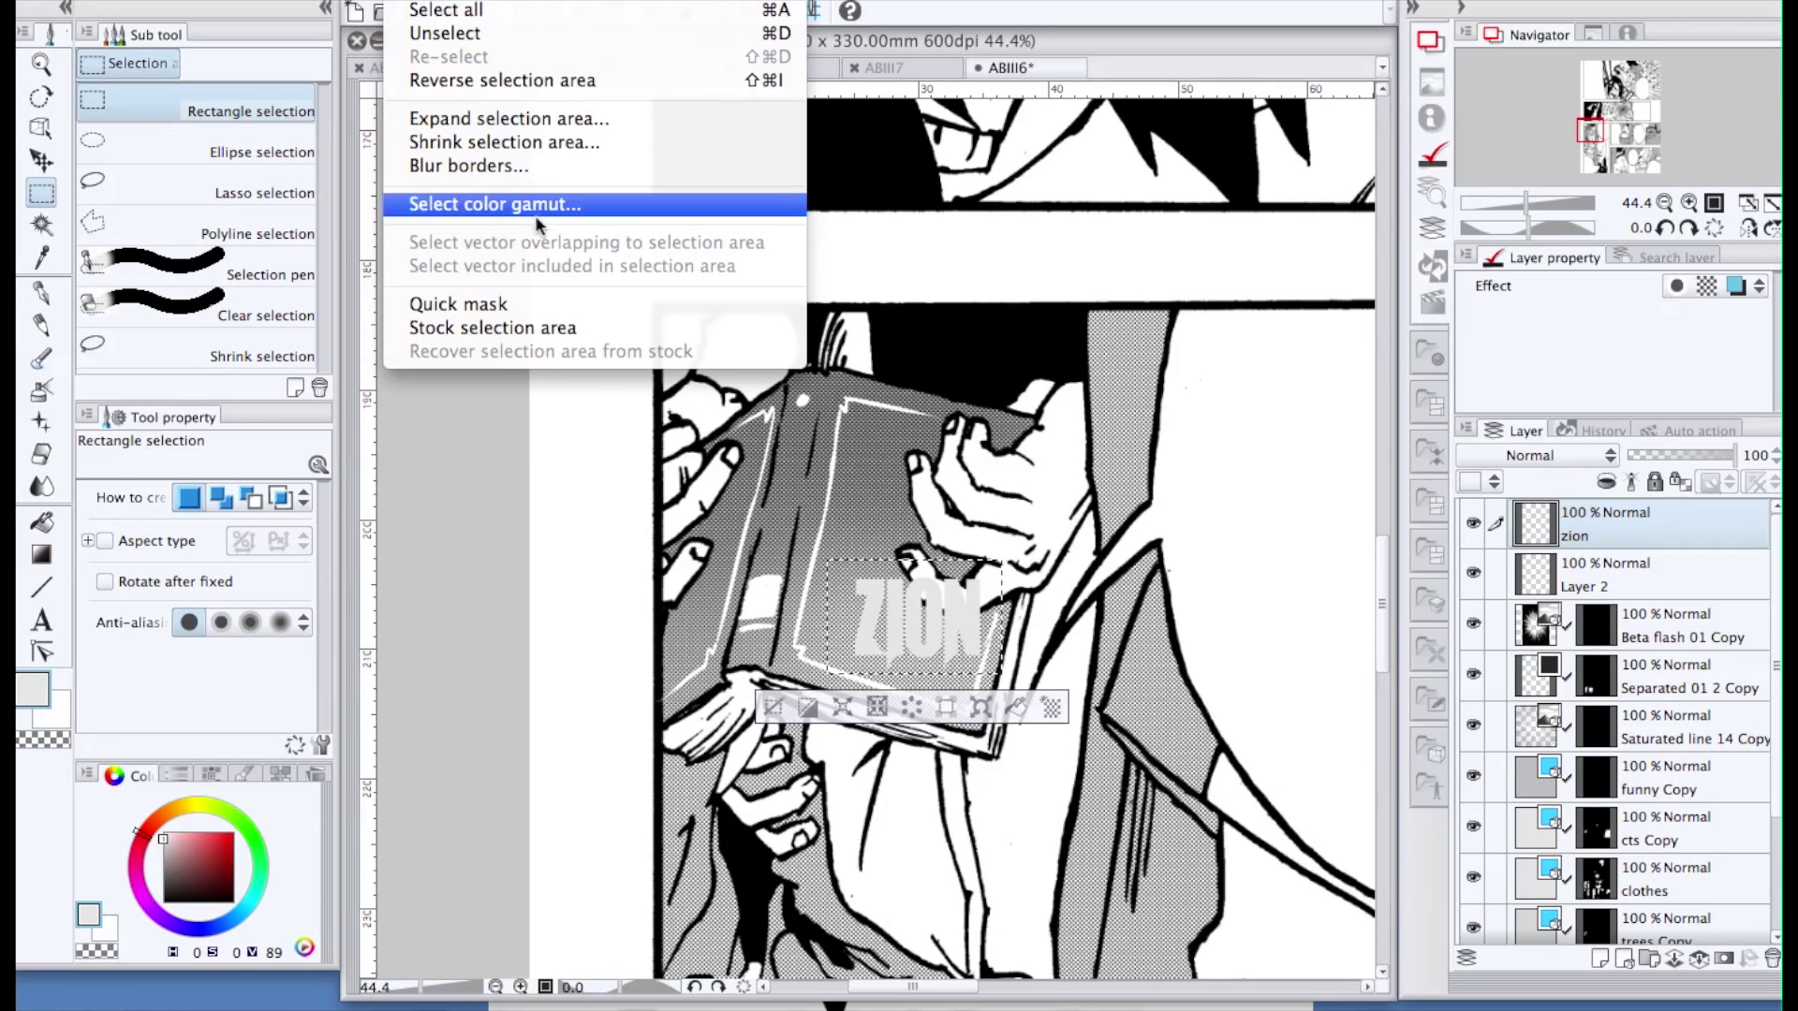
{"action": "left_click", "coordinate": [986, 719]}
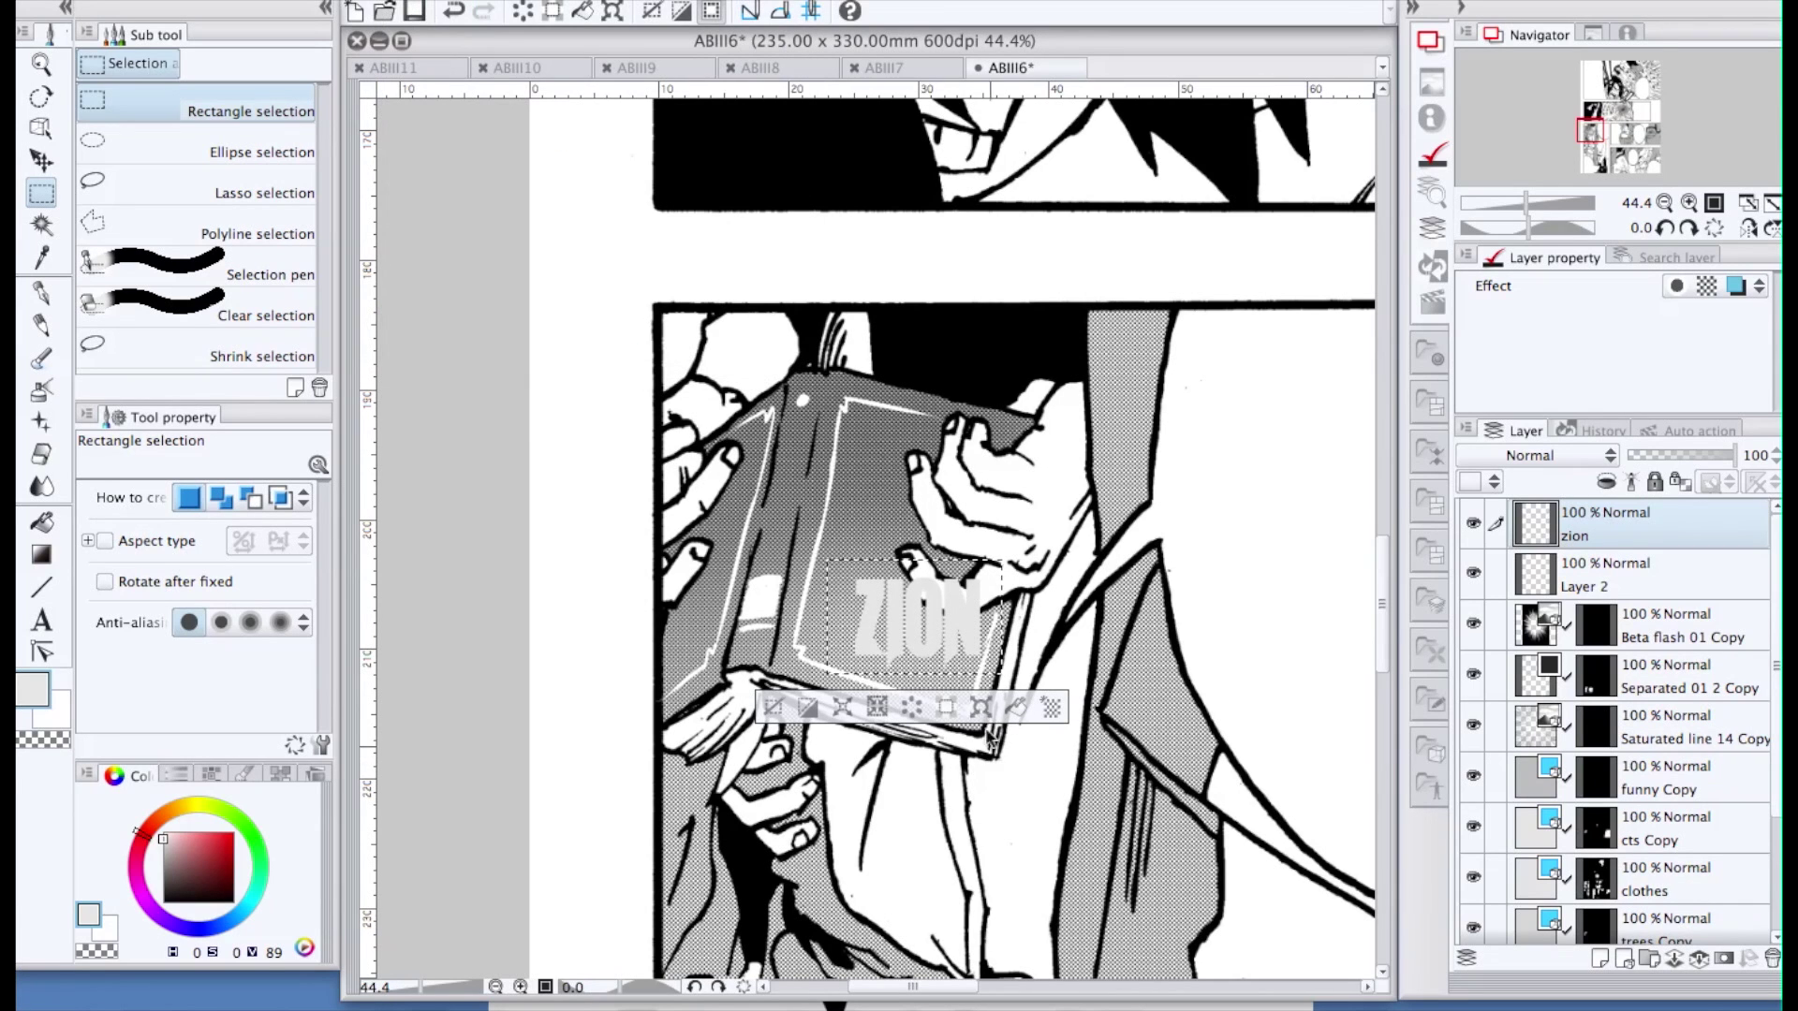
{"action": "left_click", "coordinate": [982, 709]}
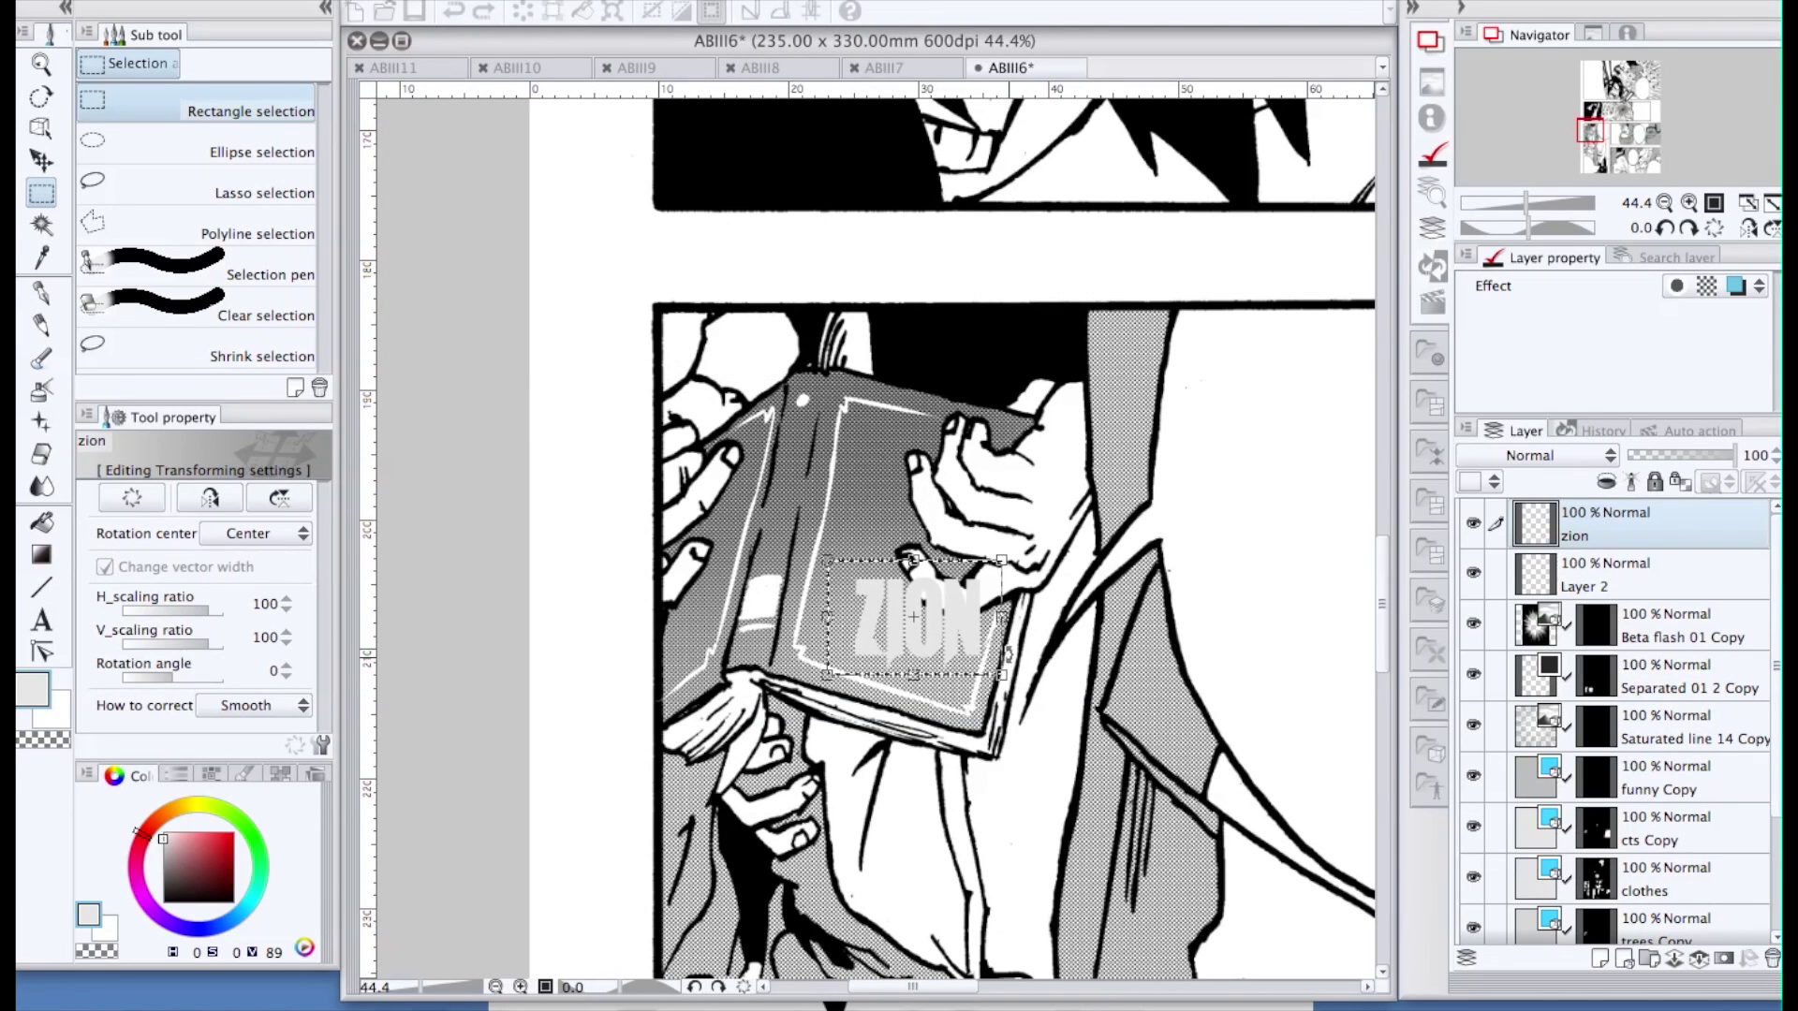
{"action": "left_click_drag", "start_coordinate": [1009, 678], "coordinate": [908, 576]}
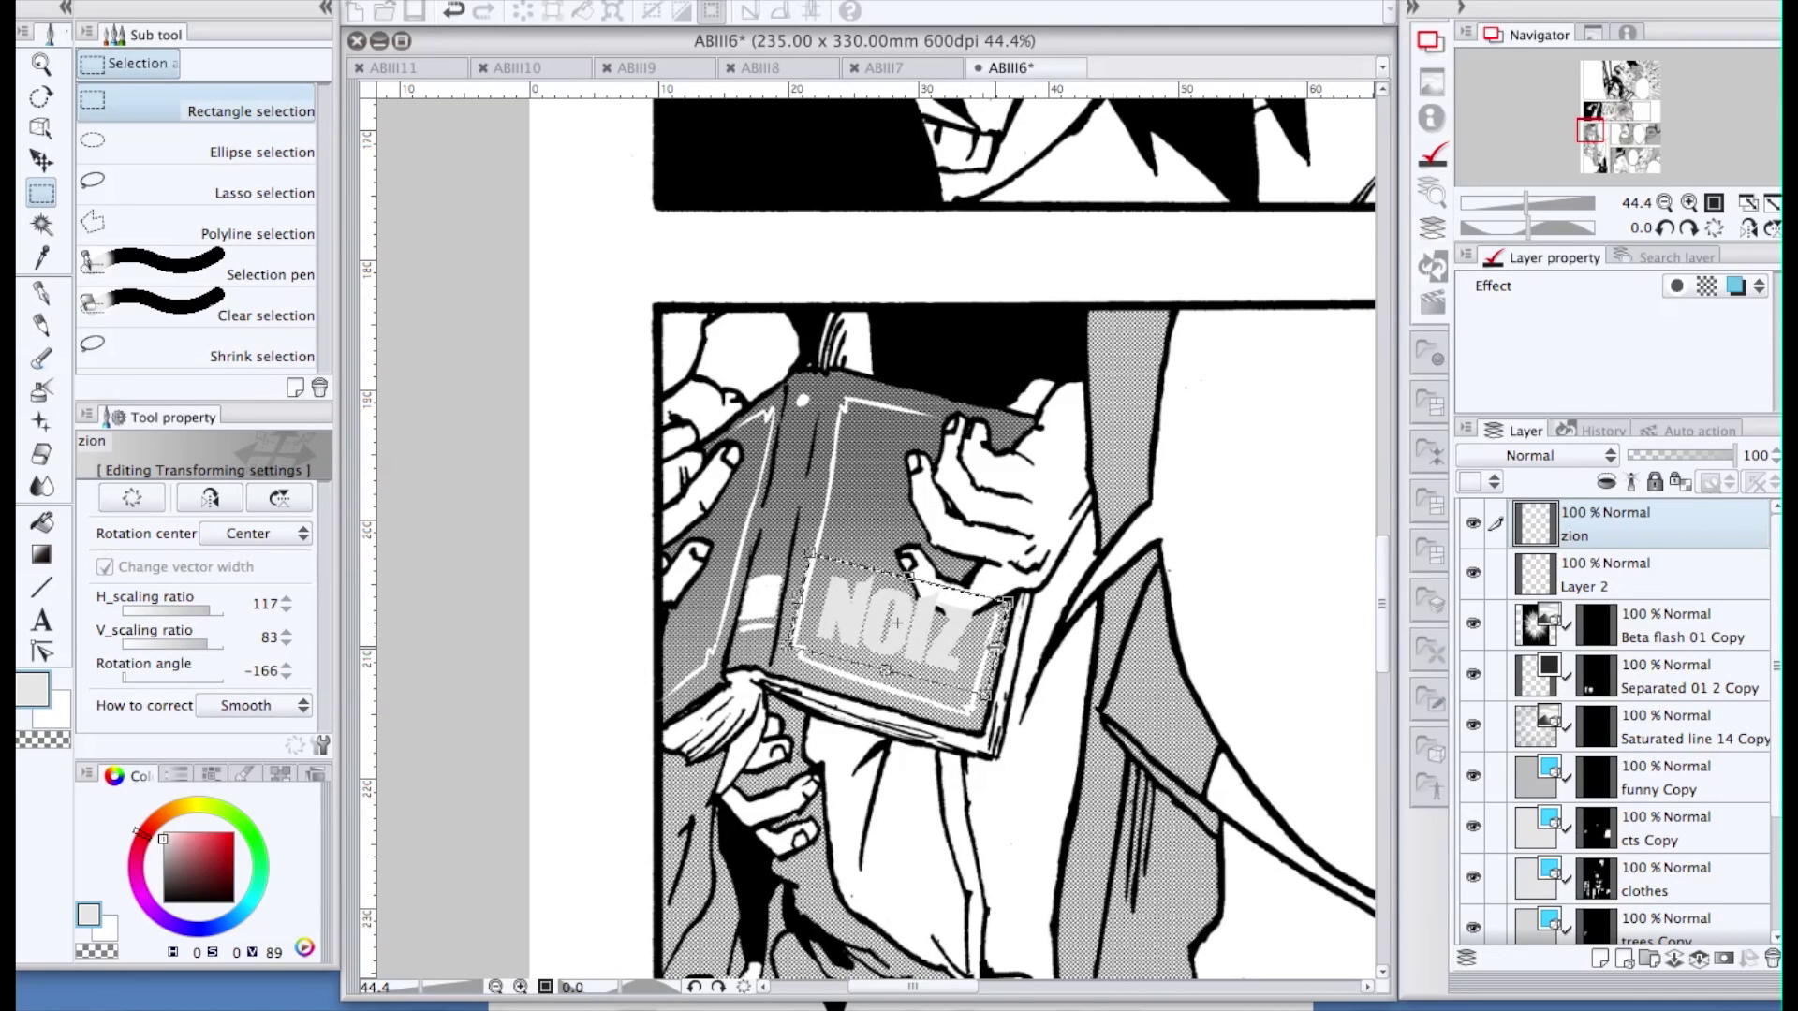
{"action": "left_click_drag", "start_coordinate": [996, 648], "coordinate": [1004, 759]}
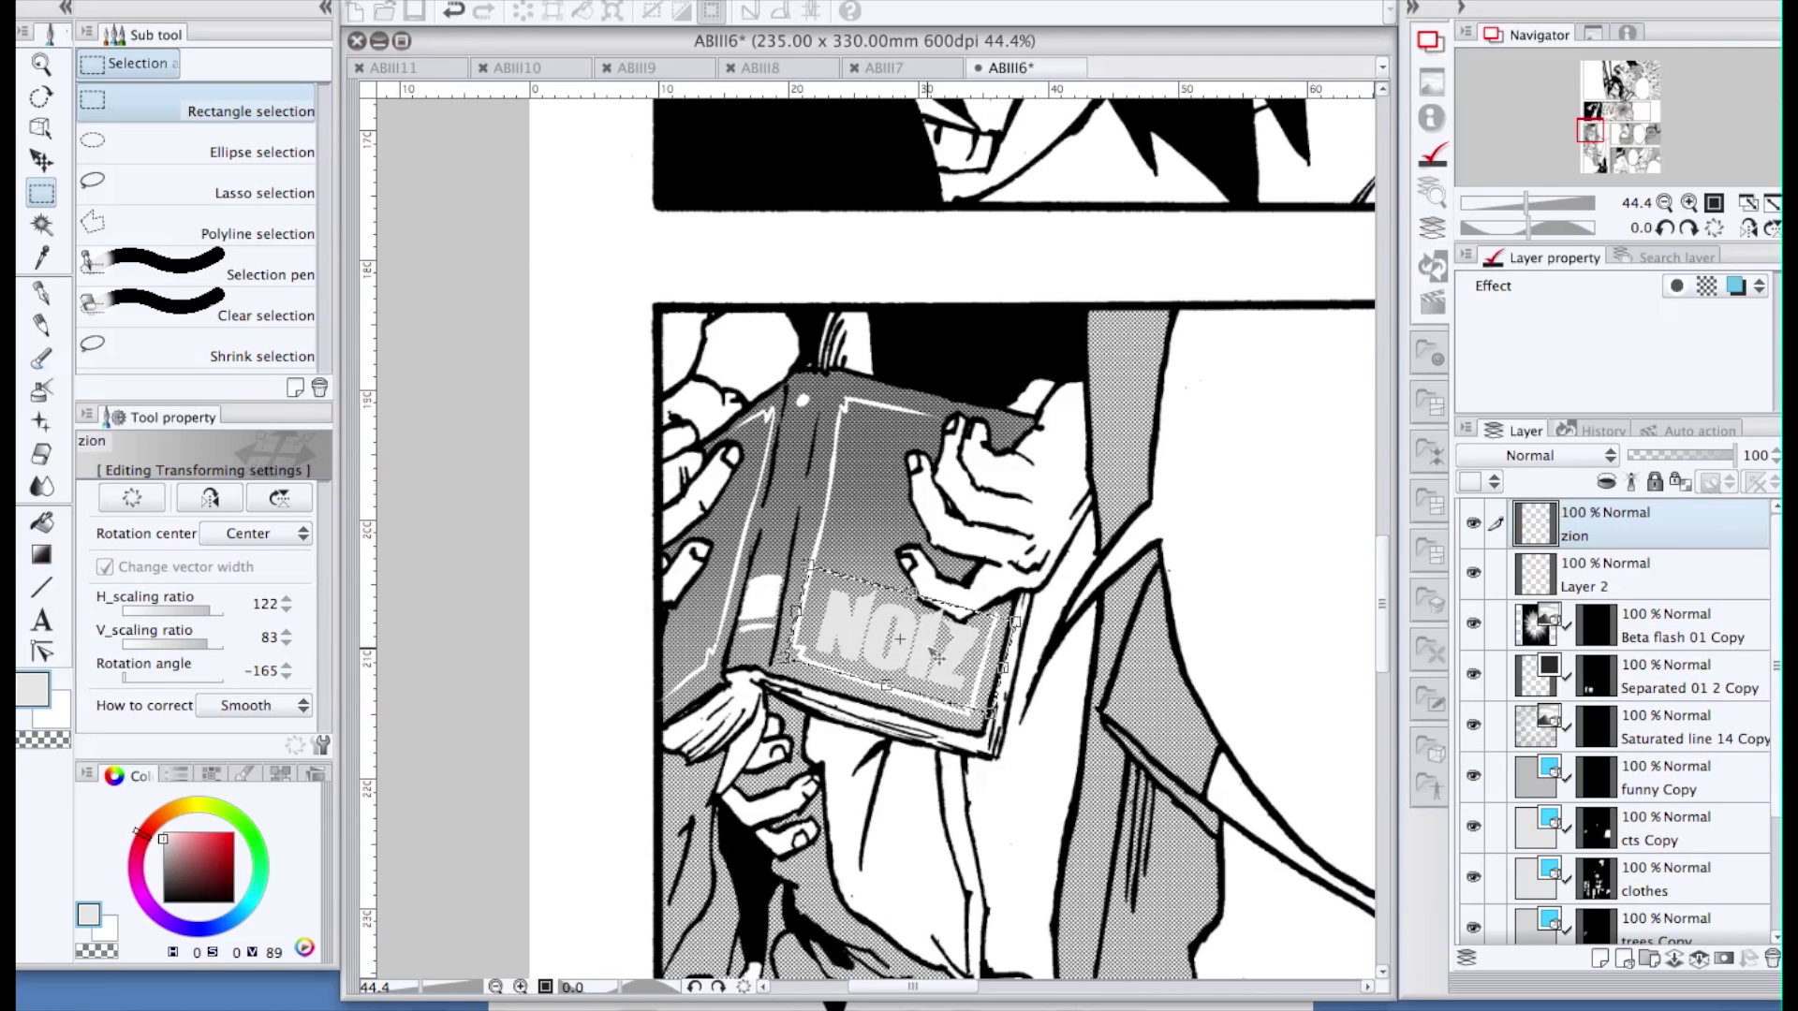
{"action": "key", "text": "Return"}
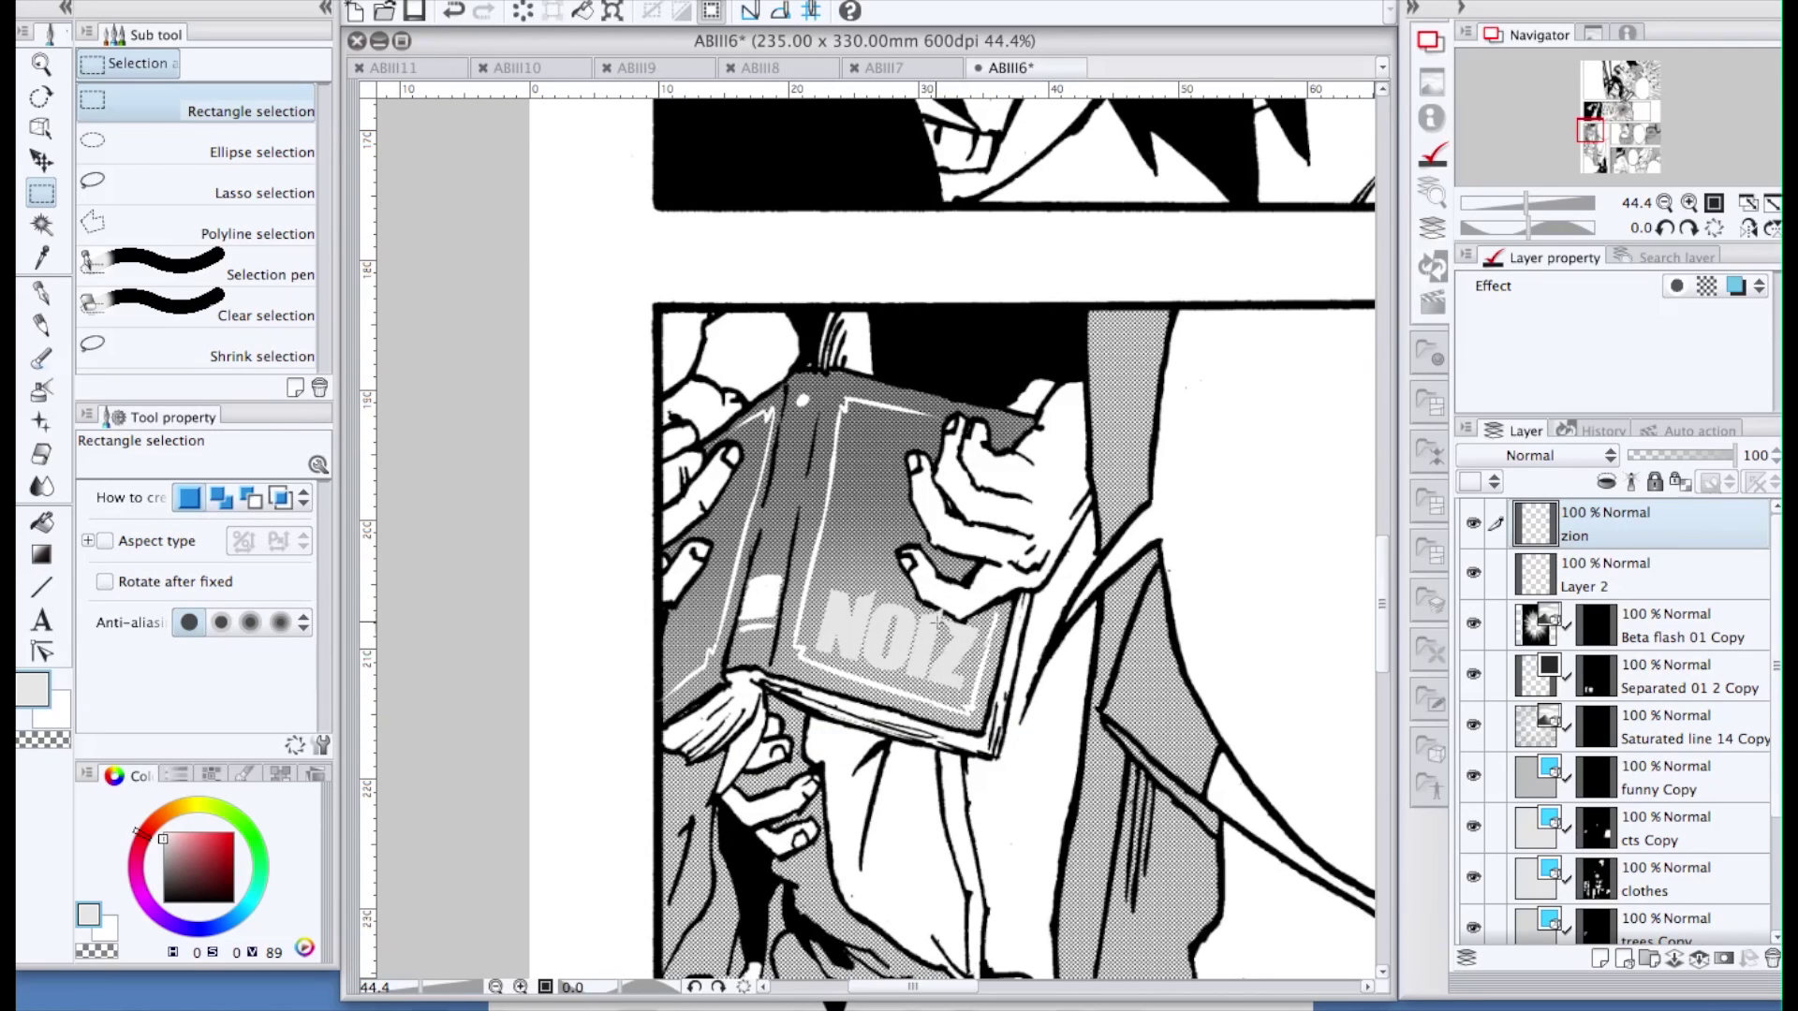
Switch to the Harder eraser
{"action": "key", "text": "e"}
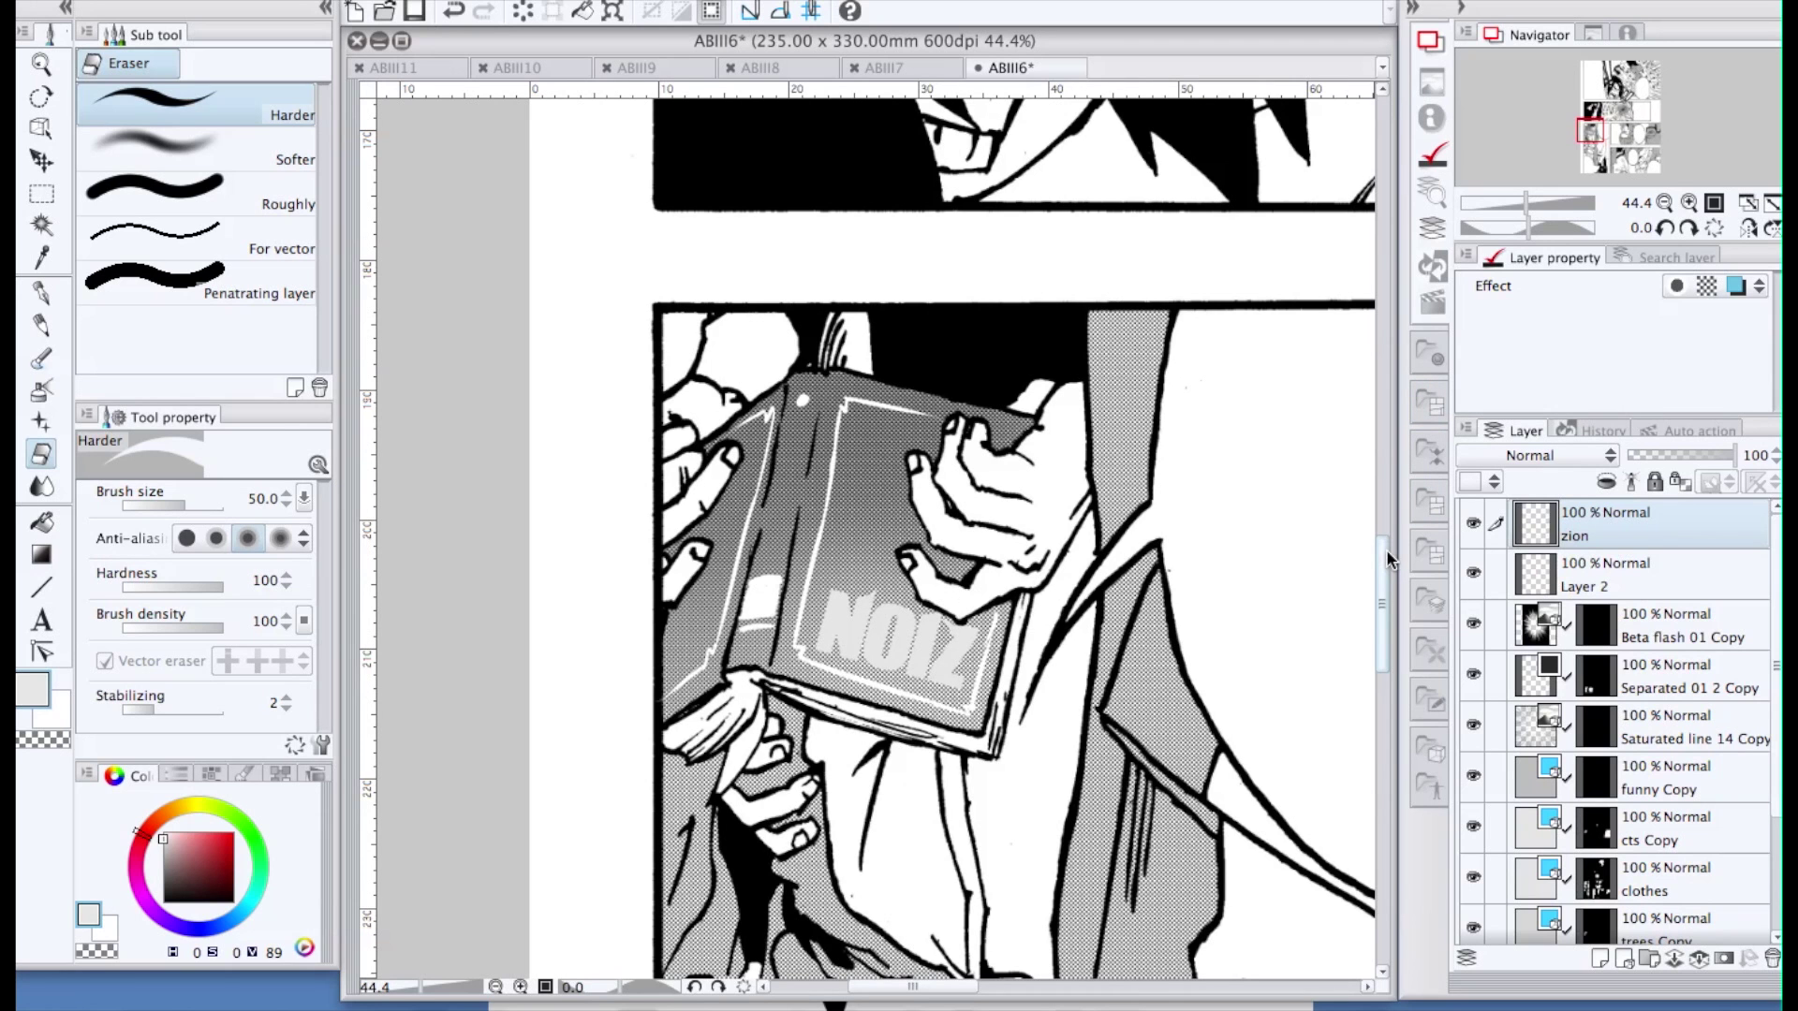
{"action": "left_click_drag", "start_coordinate": [1386, 549], "coordinate": [1378, 493]}
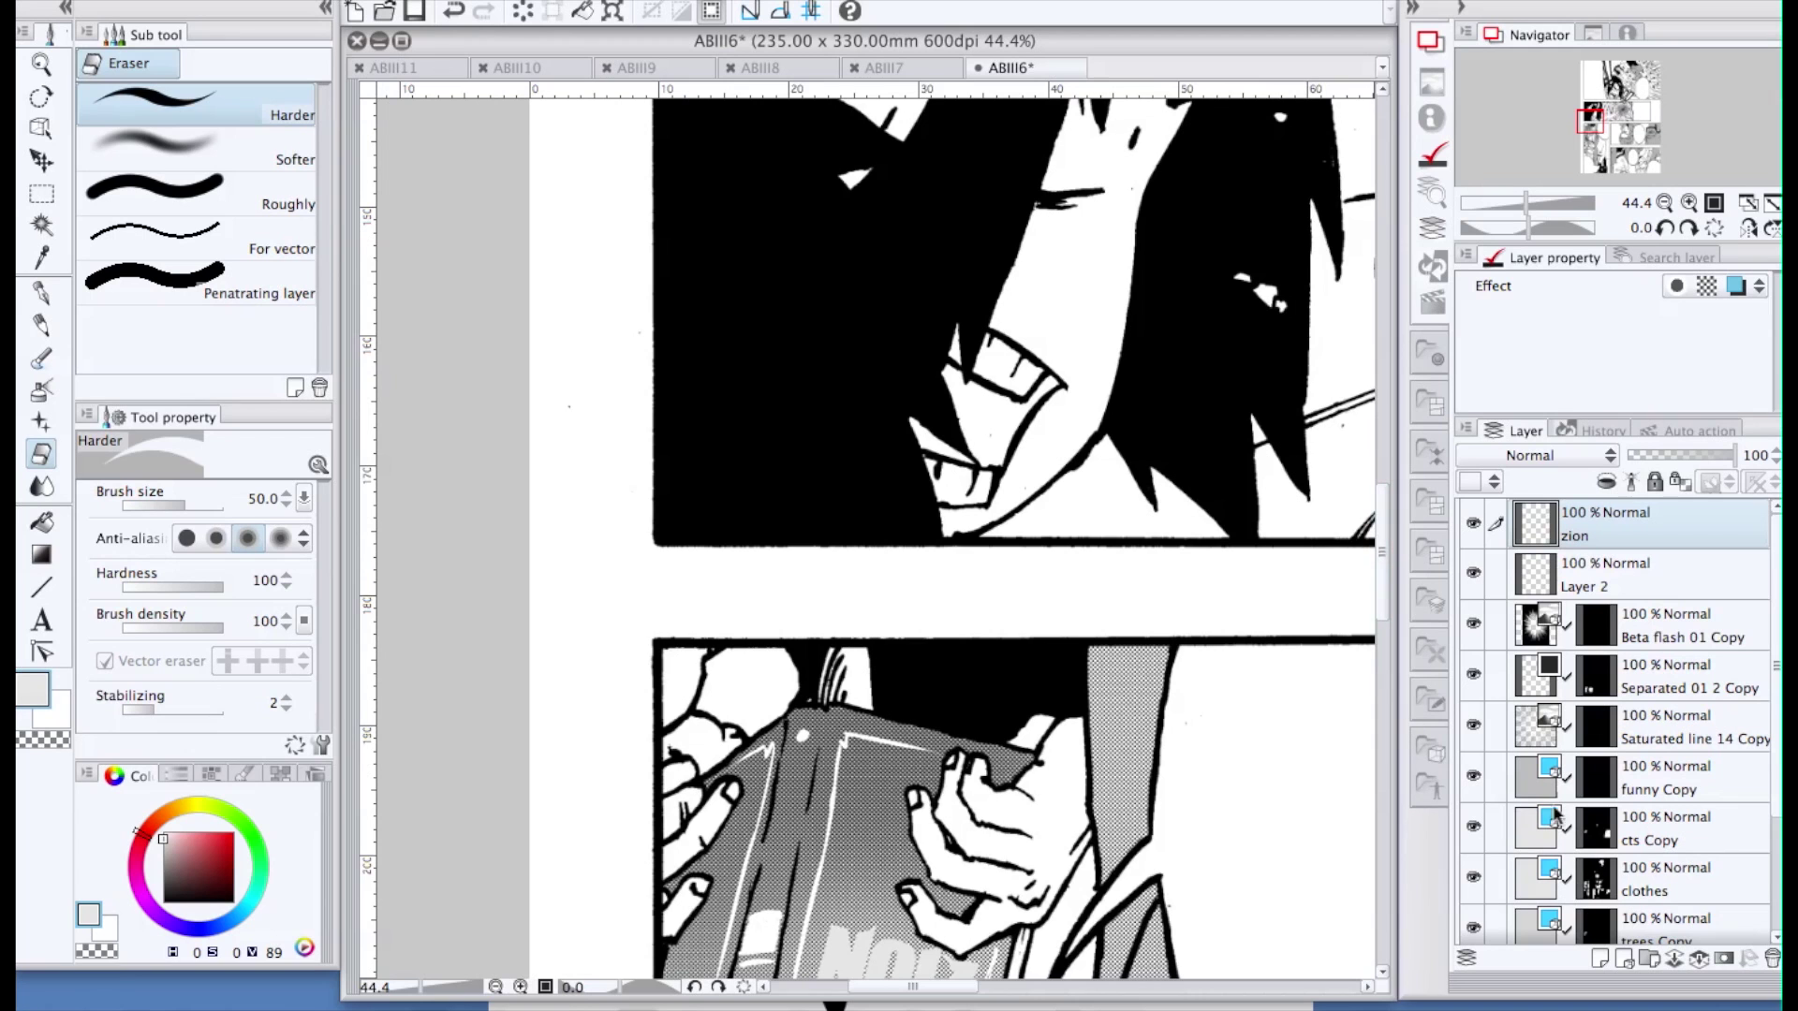
Examine the toned panels from the book prop down to the bottom row of the page for areas still missing tone
{"action": "scroll", "coordinate": [1281, 648], "scroll_direction": "down", "scroll_amount": 3}
{"action": "left_click_drag", "start_coordinate": [999, 988], "coordinate": [1101, 987]}
{"action": "scroll", "coordinate": [1366, 777], "scroll_direction": "down", "scroll_amount": 1}
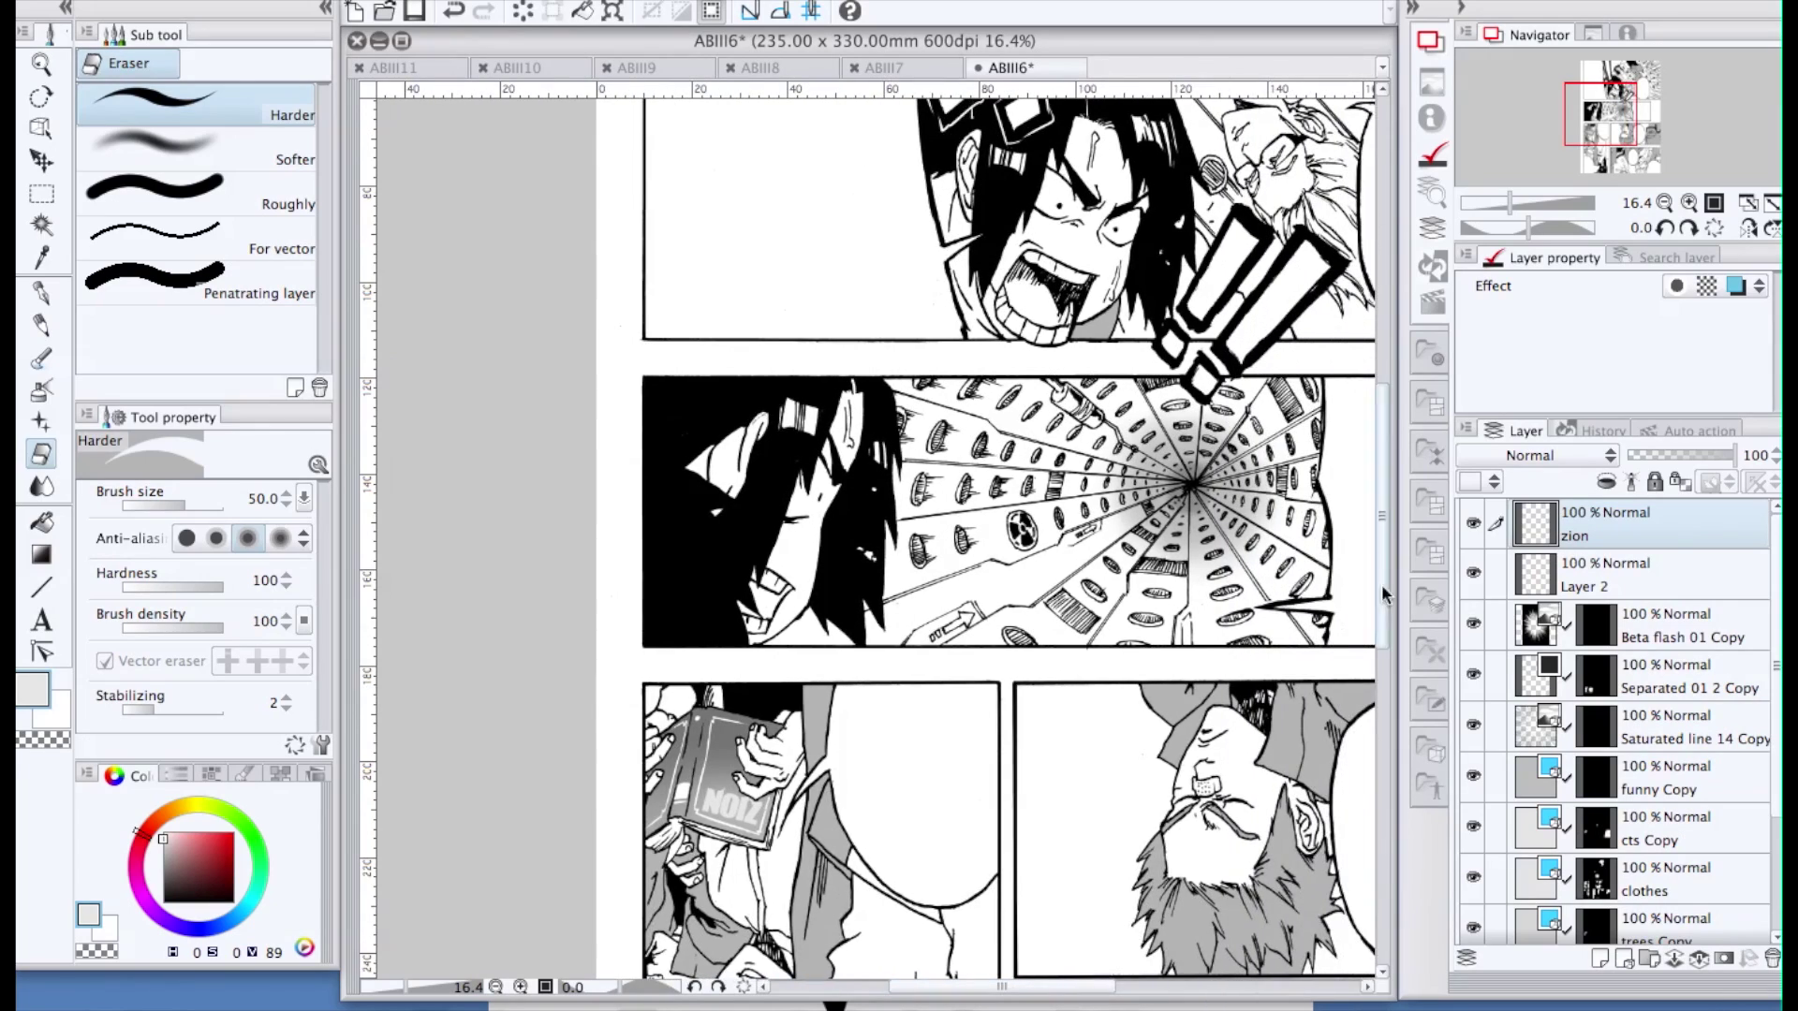
{"action": "left_click_drag", "start_coordinate": [1380, 584], "coordinate": [1380, 668]}
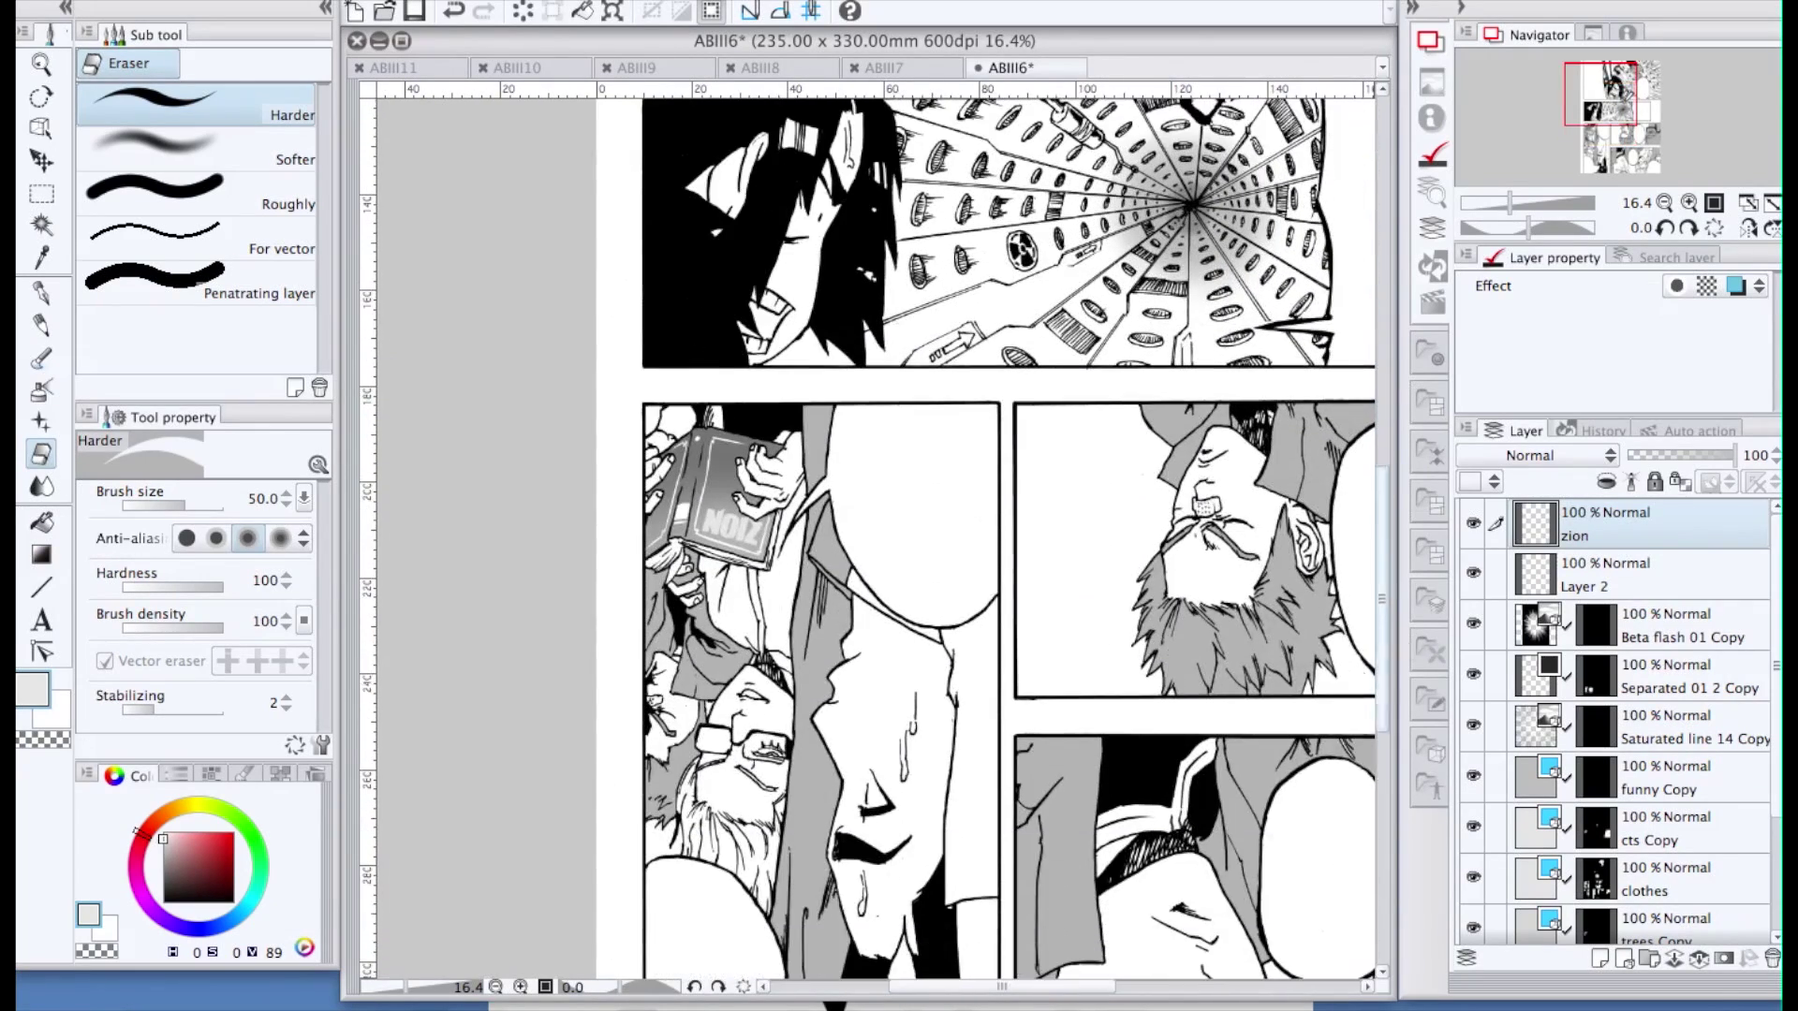
{"action": "left_click_drag", "start_coordinate": [995, 989], "coordinate": [1040, 990]}
{"action": "left_click_drag", "start_coordinate": [1384, 679], "coordinate": [1389, 690]}
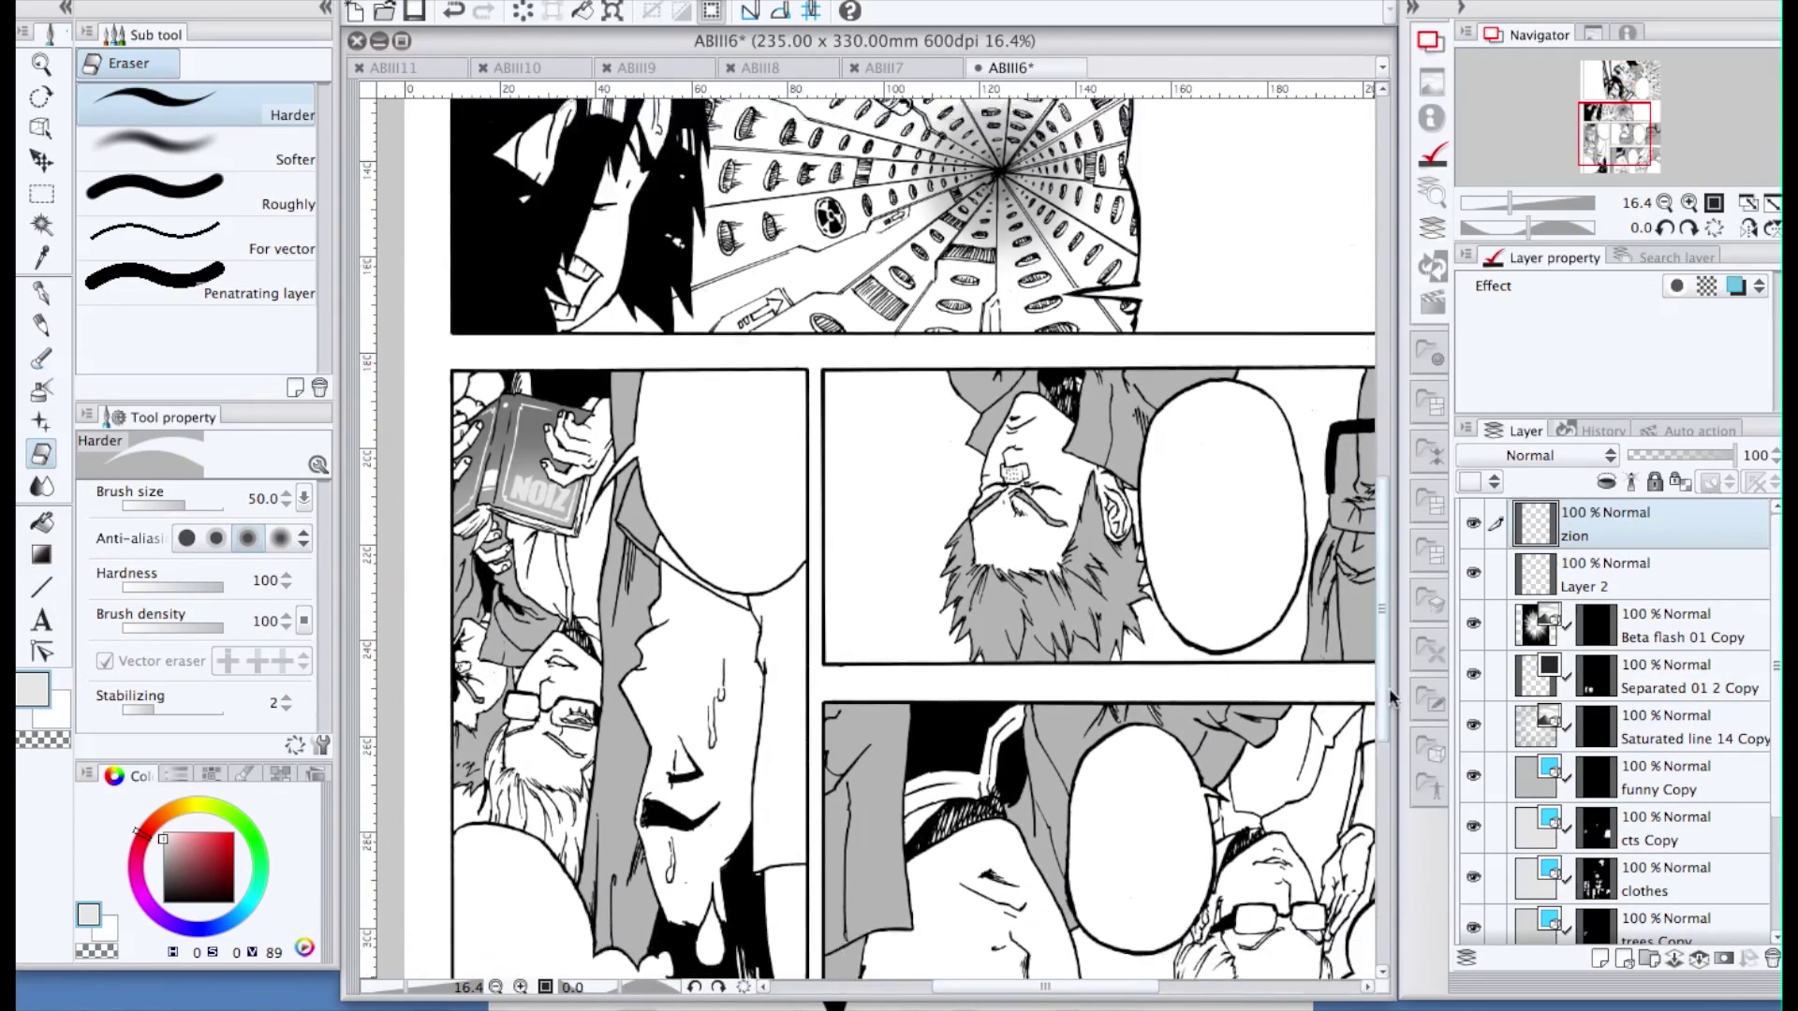
{"action": "scroll", "coordinate": [1389, 687], "scroll_direction": "down", "scroll_amount": 3}
{"action": "scroll", "coordinate": [1390, 687], "scroll_direction": "right", "scroll_amount": 5}
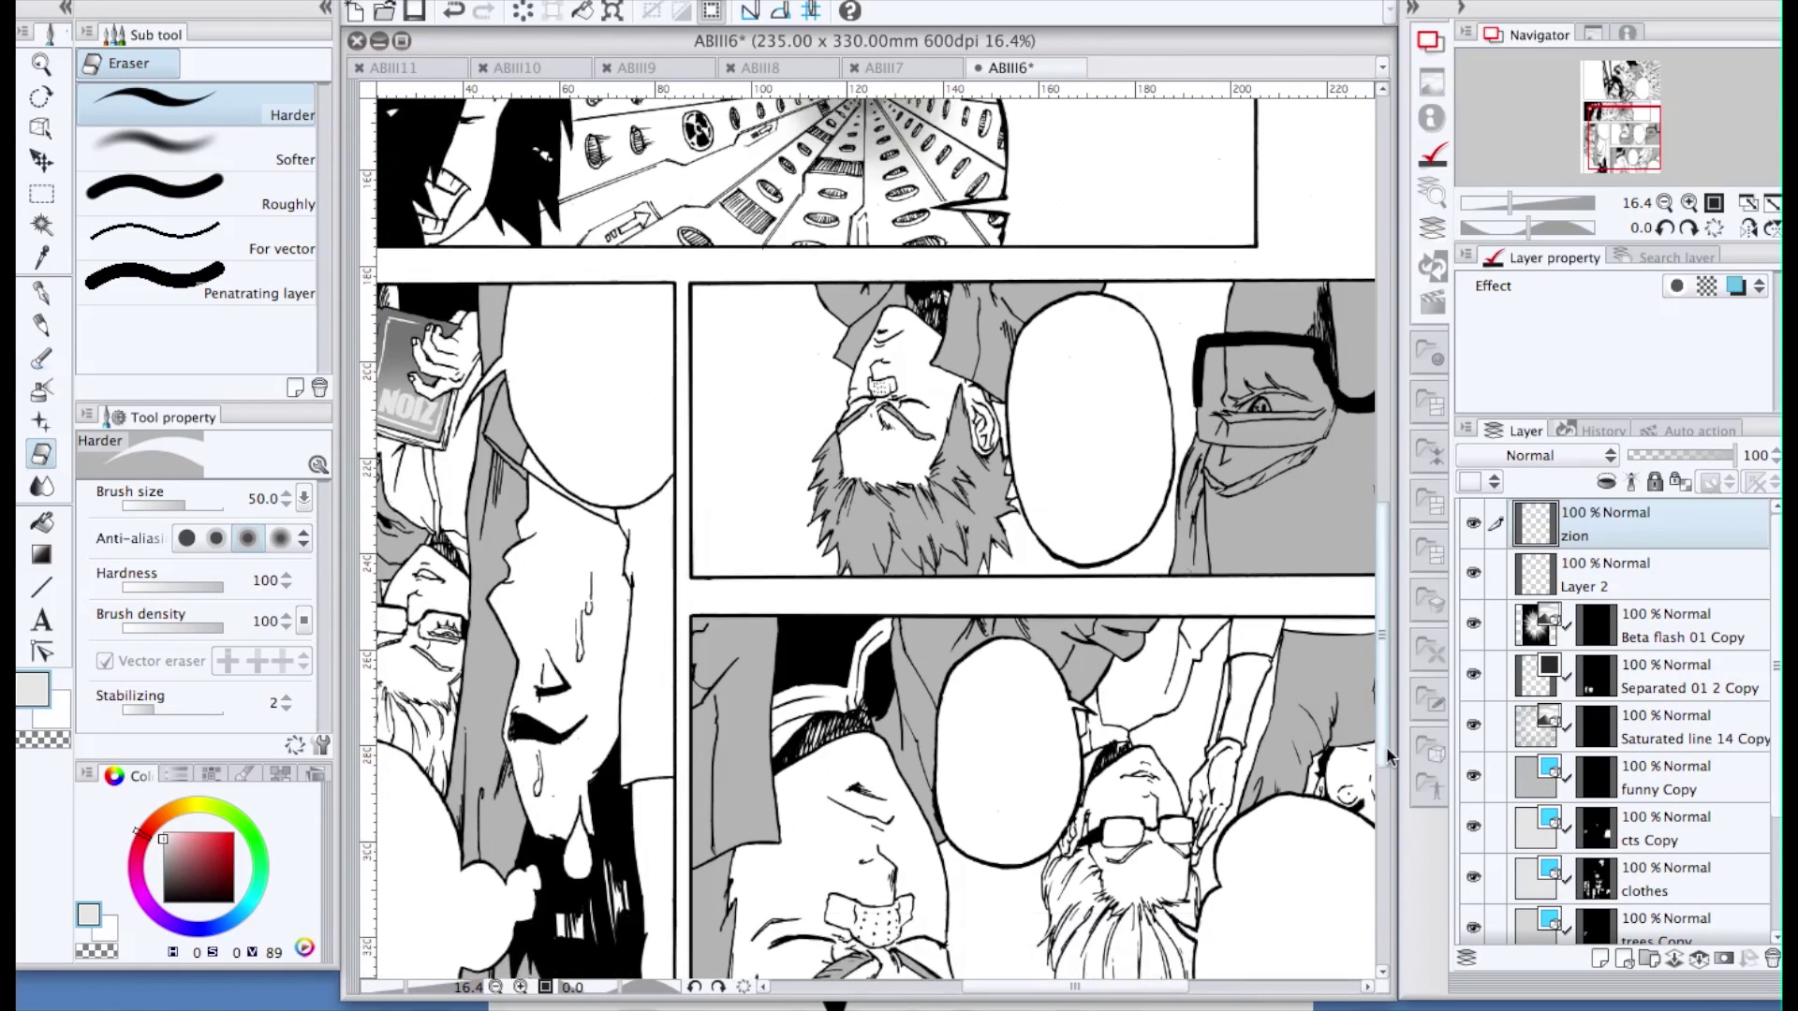
{"action": "scroll", "coordinate": [1389, 759], "scroll_direction": "down", "scroll_amount": 5}
{"action": "scroll", "coordinate": [1112, 929], "scroll_direction": "right", "scroll_amount": 3}
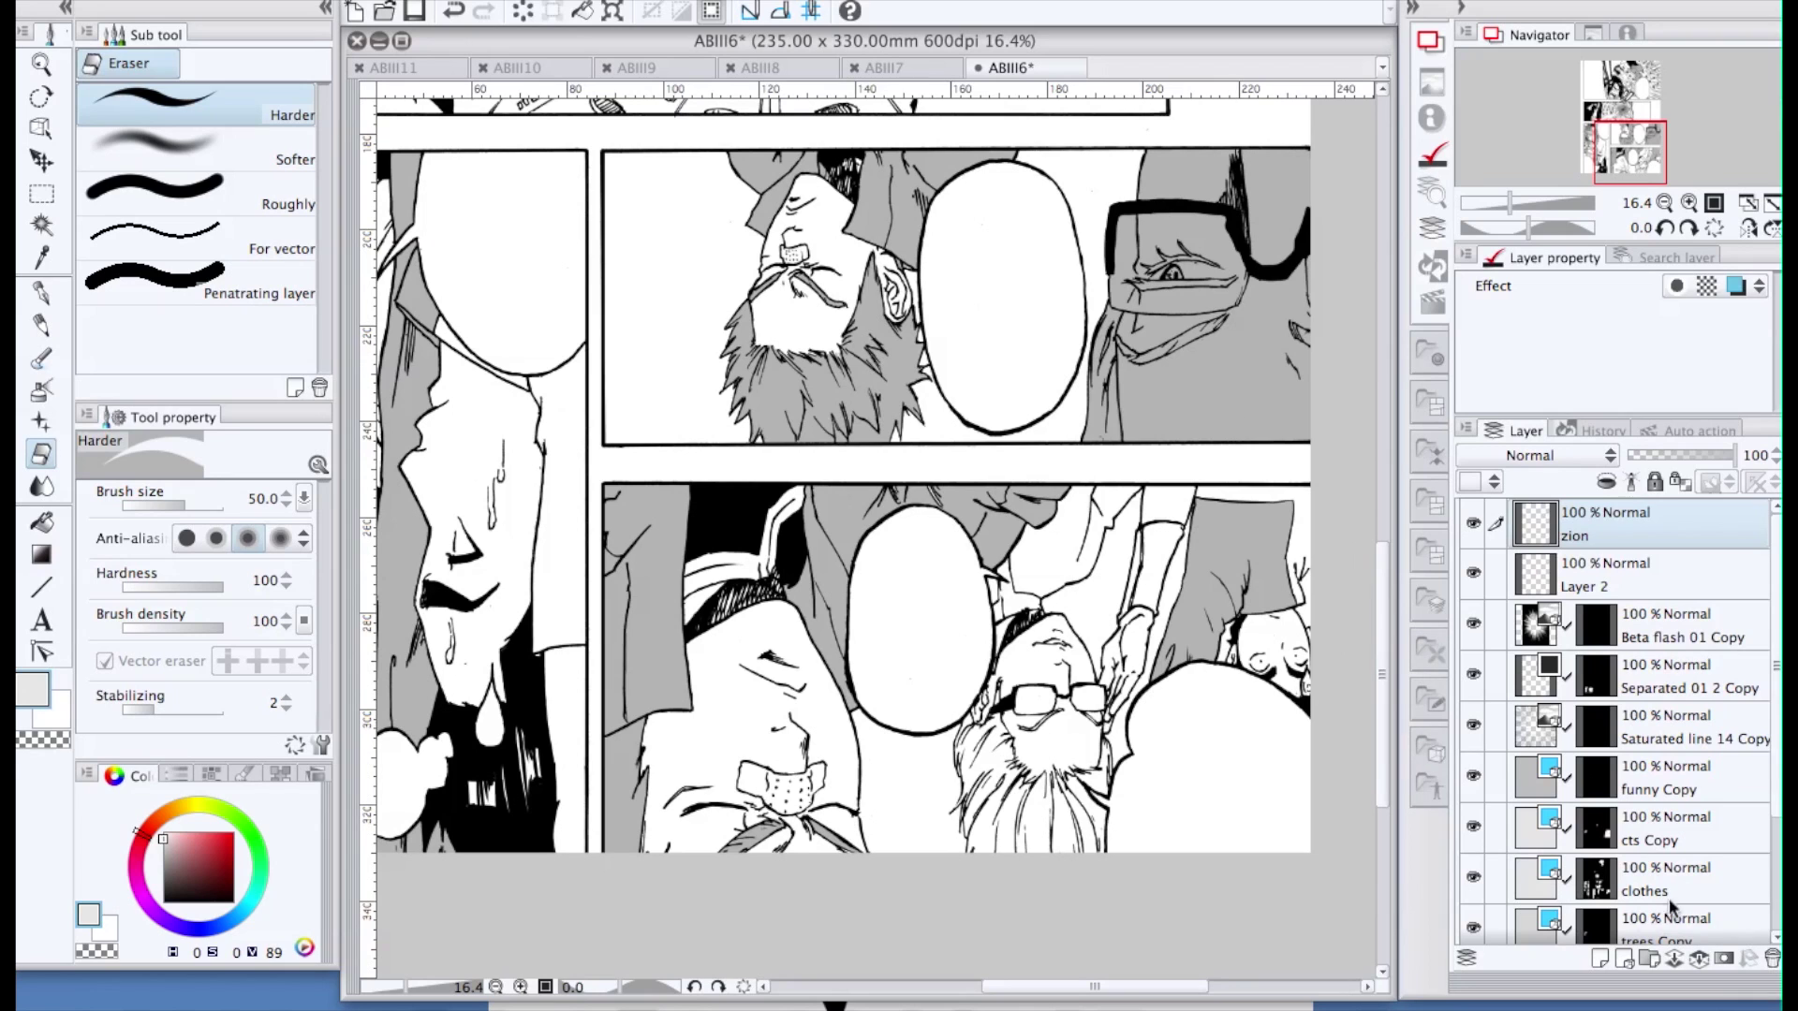
Make the cts Copy tone layer active and hide the clothes tone layer
{"action": "left_click", "coordinate": [1663, 838]}
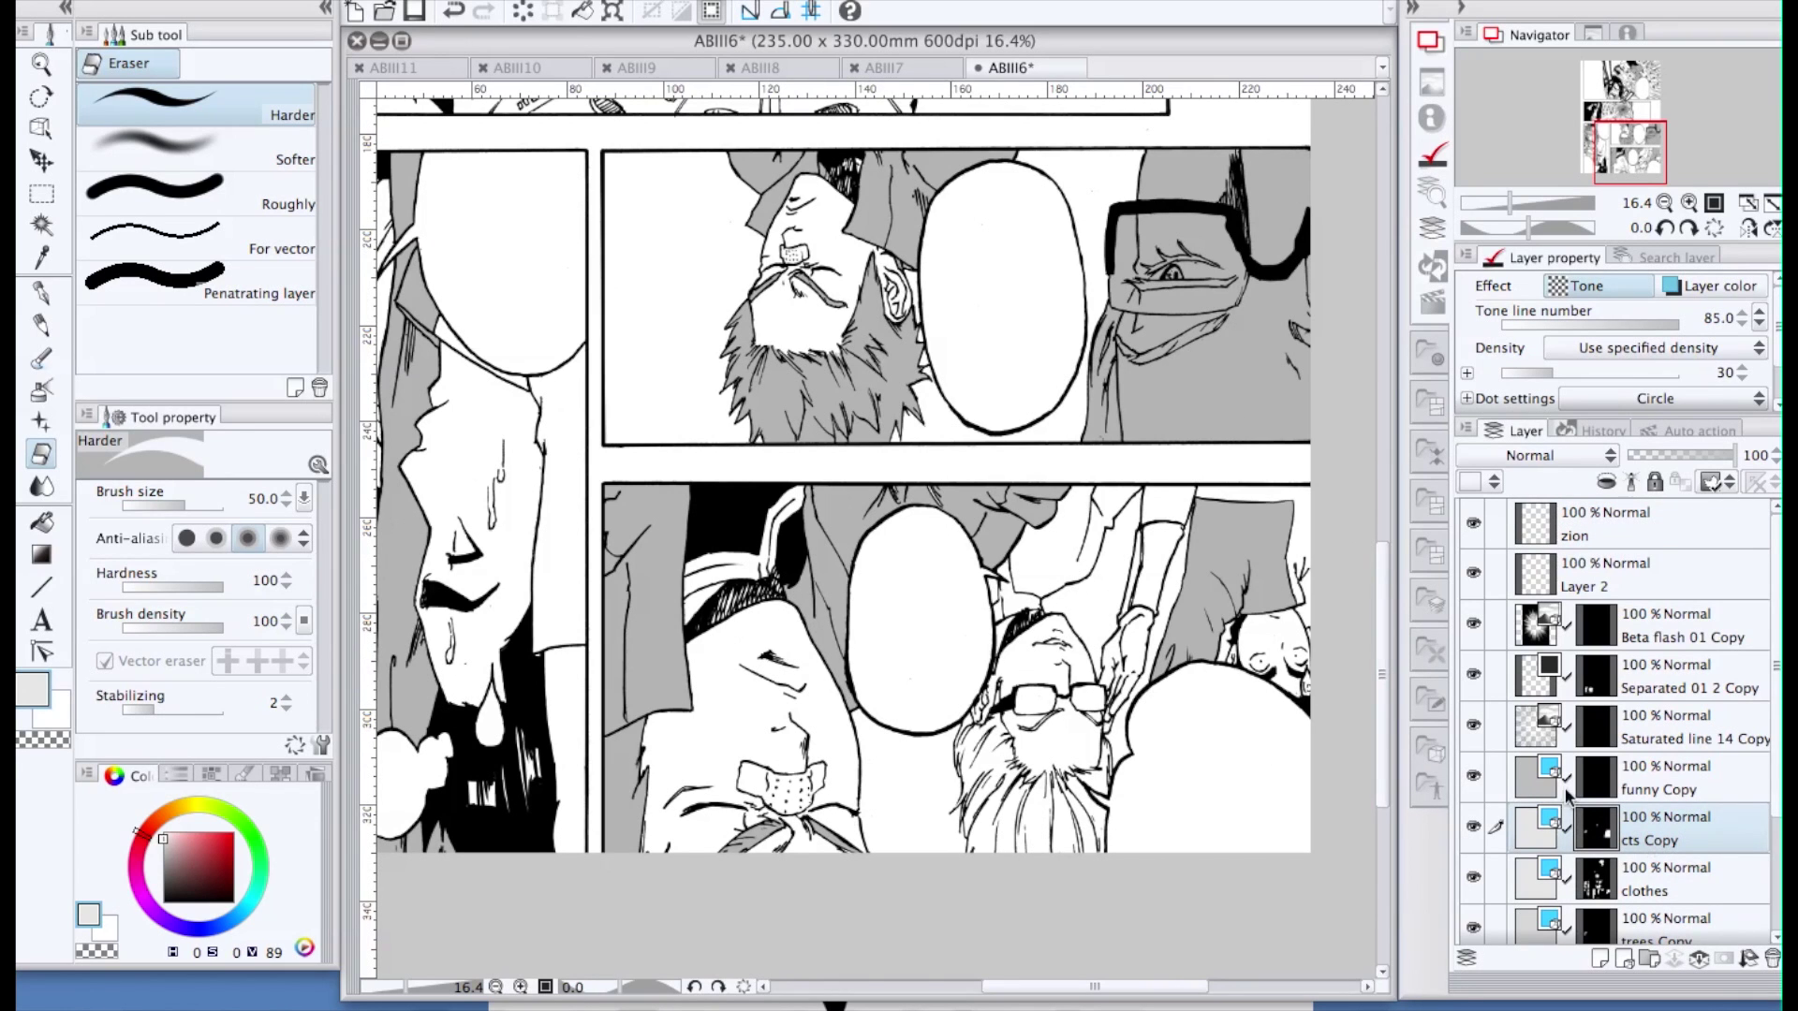
{"action": "left_click", "coordinate": [1472, 880]}
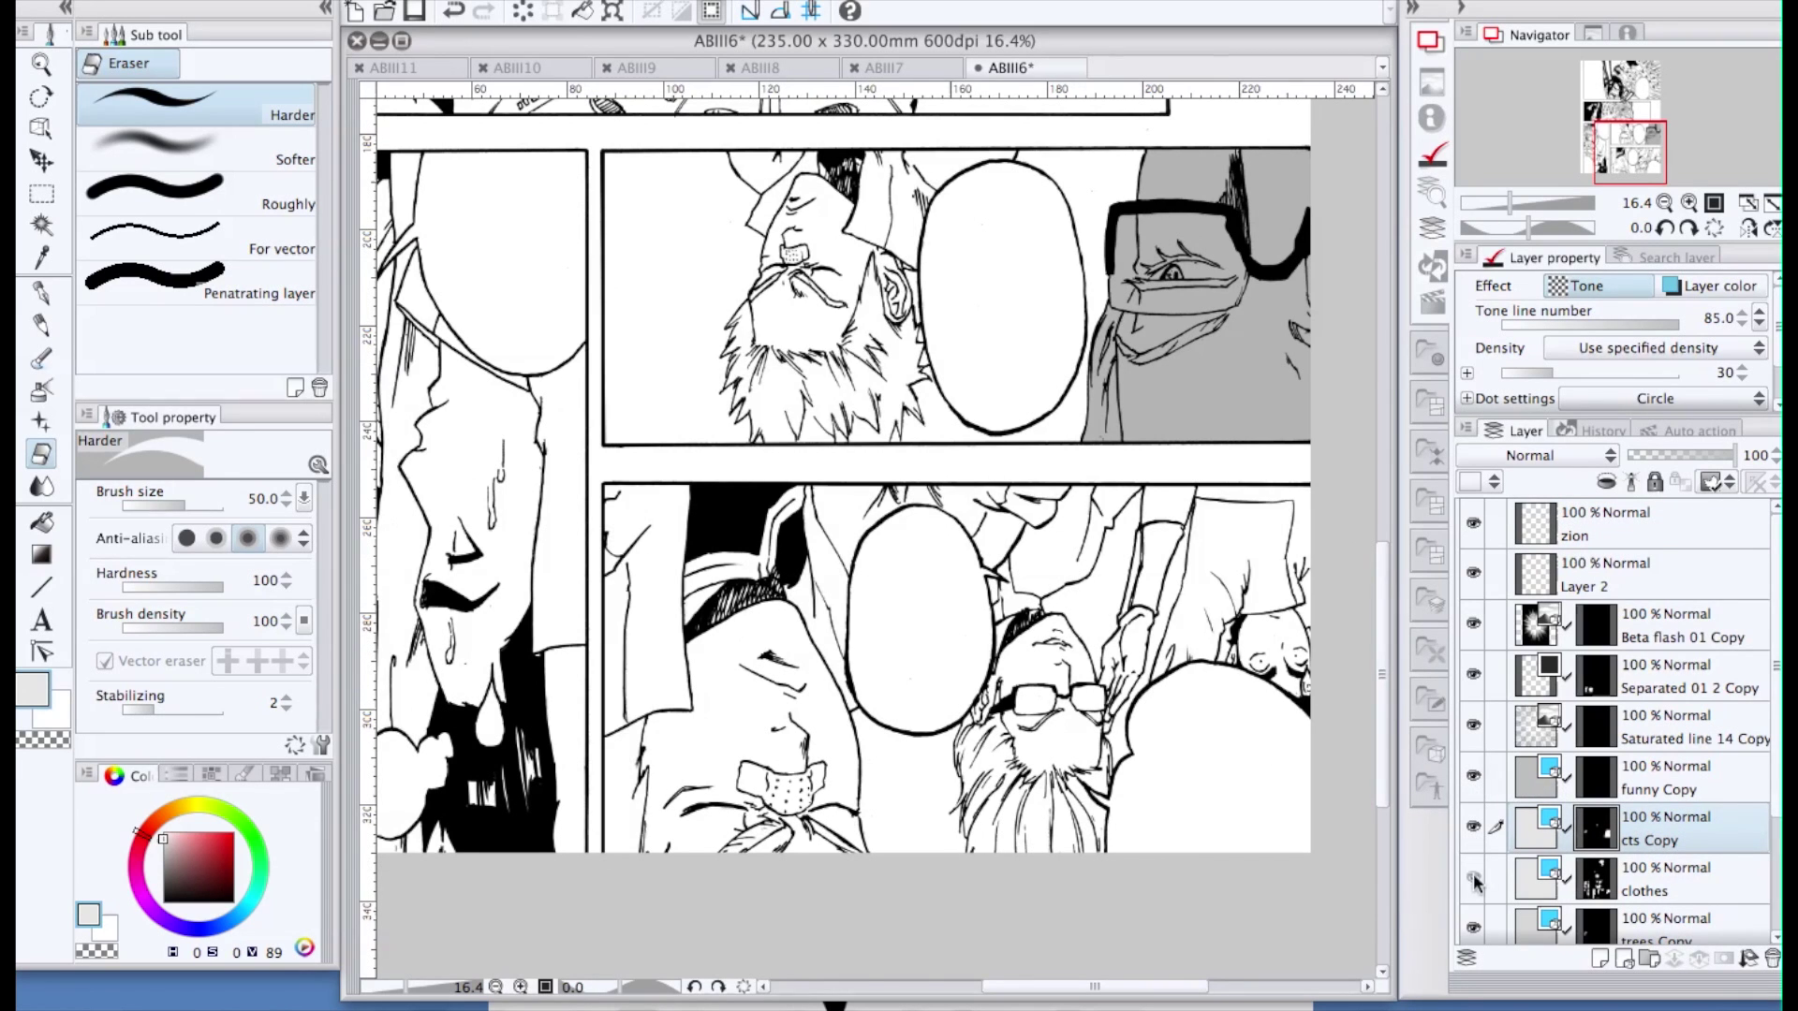
{"action": "left_click", "coordinate": [1473, 880]}
{"action": "left_click", "coordinate": [1473, 880]}
Auto select the large face and the clothing around the speech bubble in the bottom panel, expand the selection, fill it on cts Copy, and deselect
{"action": "key", "text": "w"}
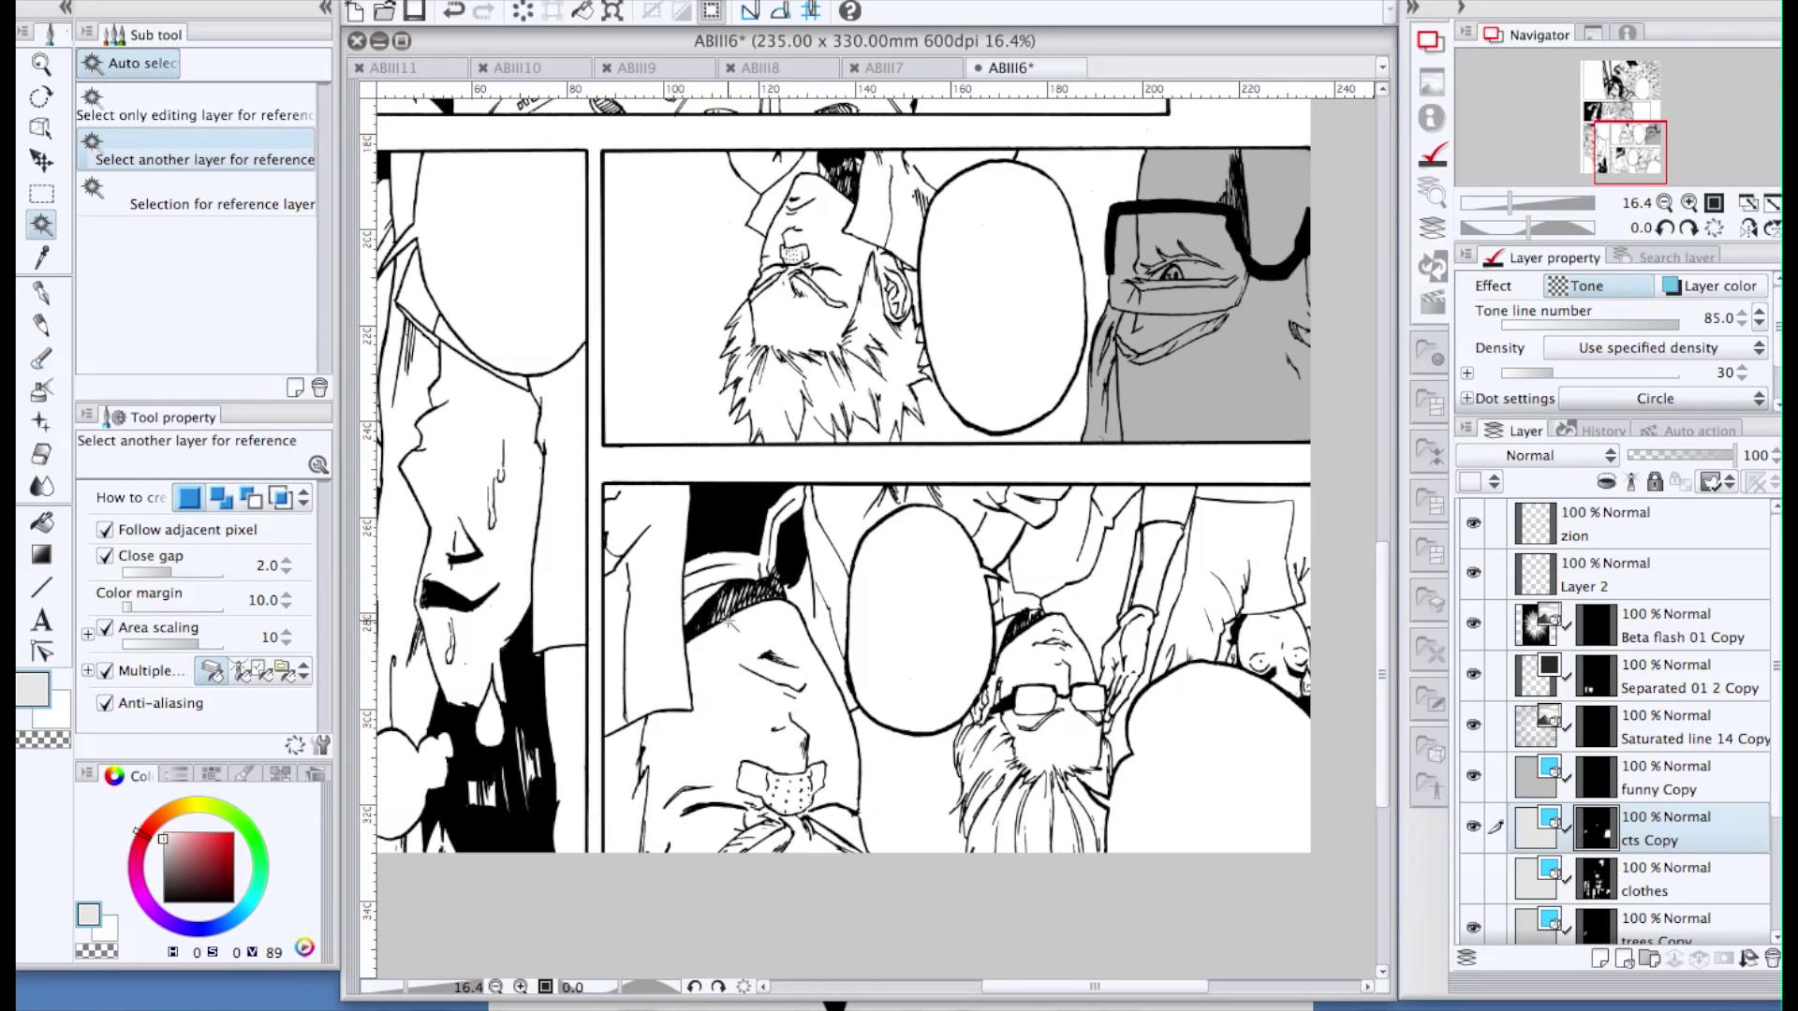
{"action": "left_click", "coordinate": [736, 724]}
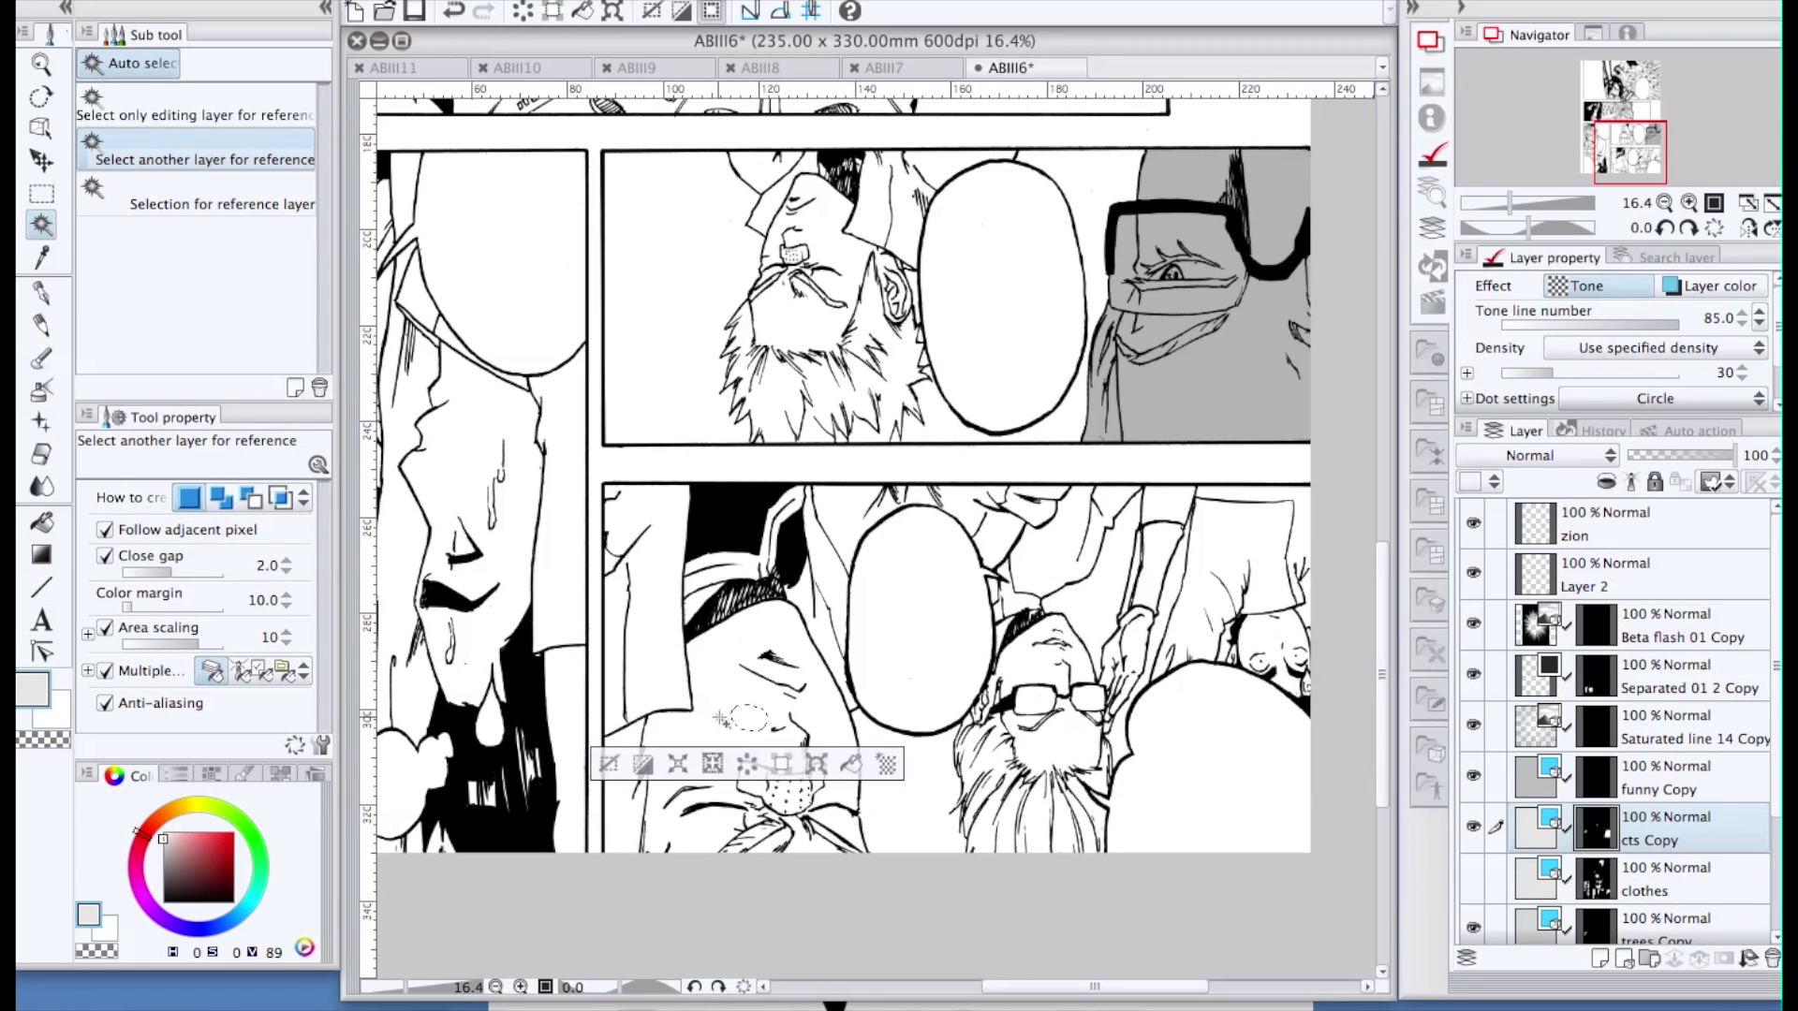
{"action": "left_click", "coordinate": [750, 725]}
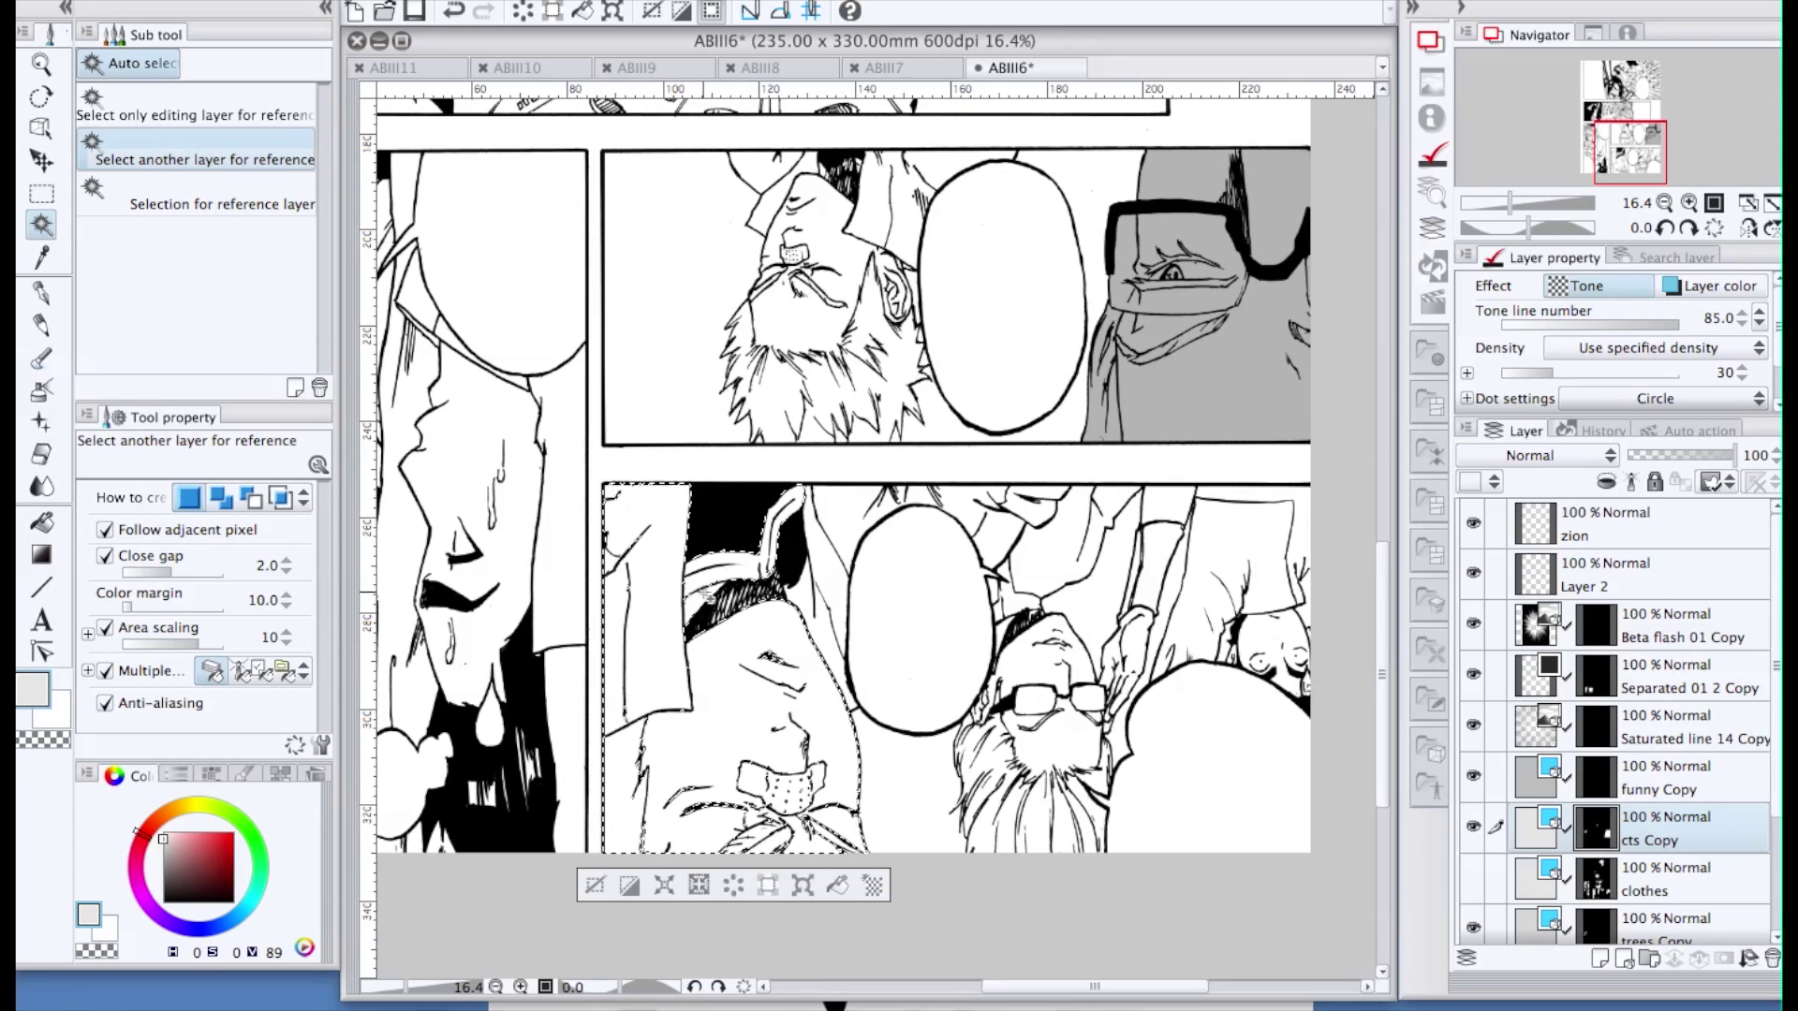
{"action": "left_click", "coordinate": [846, 532], "text": "shift"}
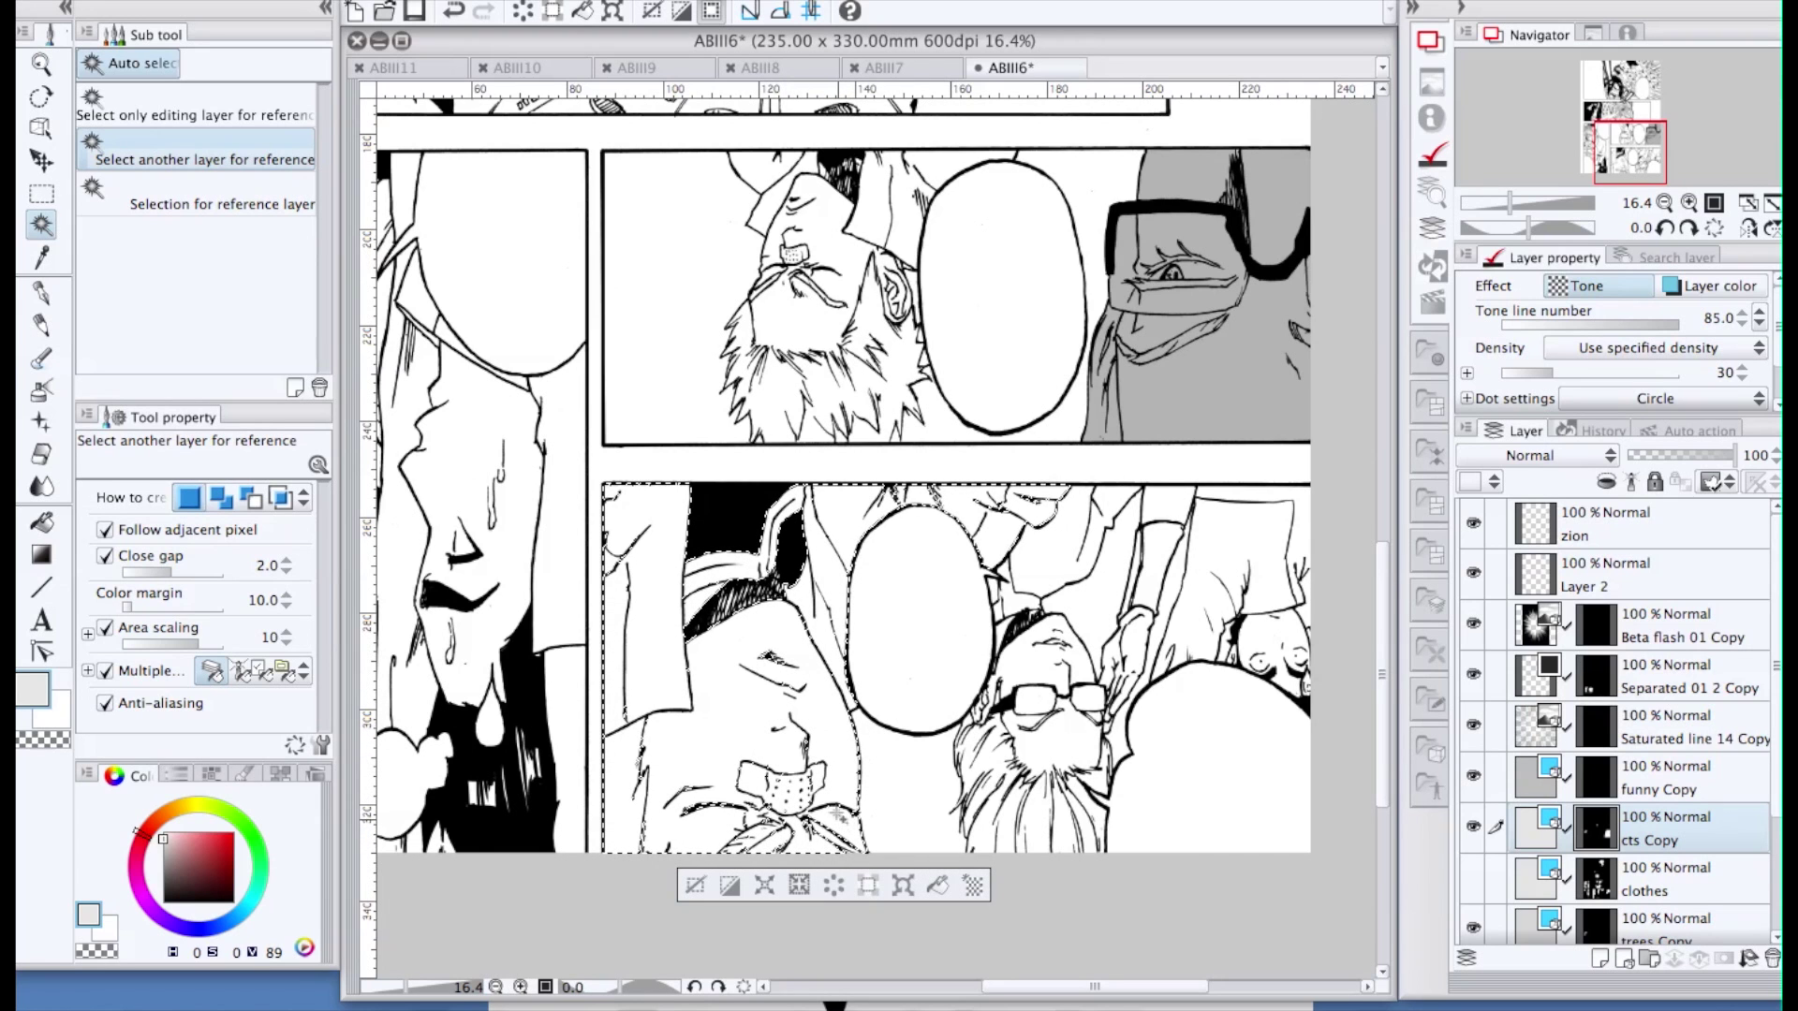
{"action": "left_click", "coordinate": [764, 885]}
{"action": "left_click", "coordinate": [1035, 469]}
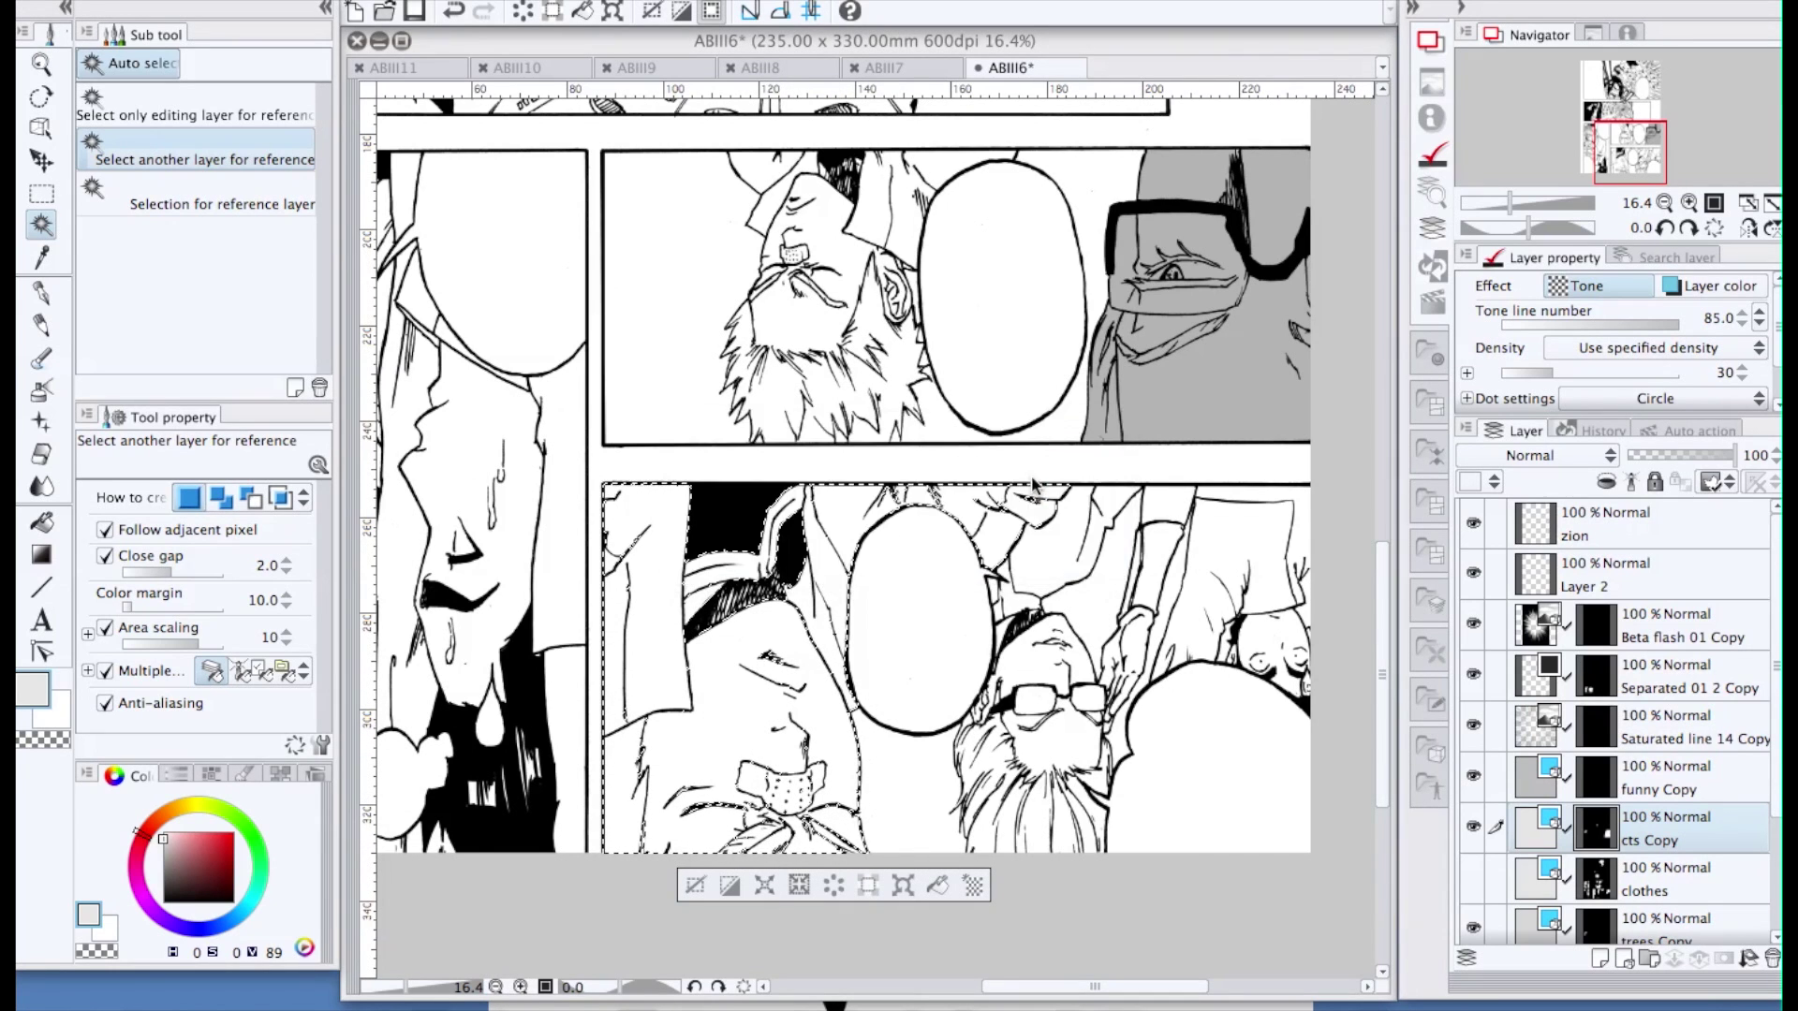
{"action": "left_click", "coordinate": [936, 886]}
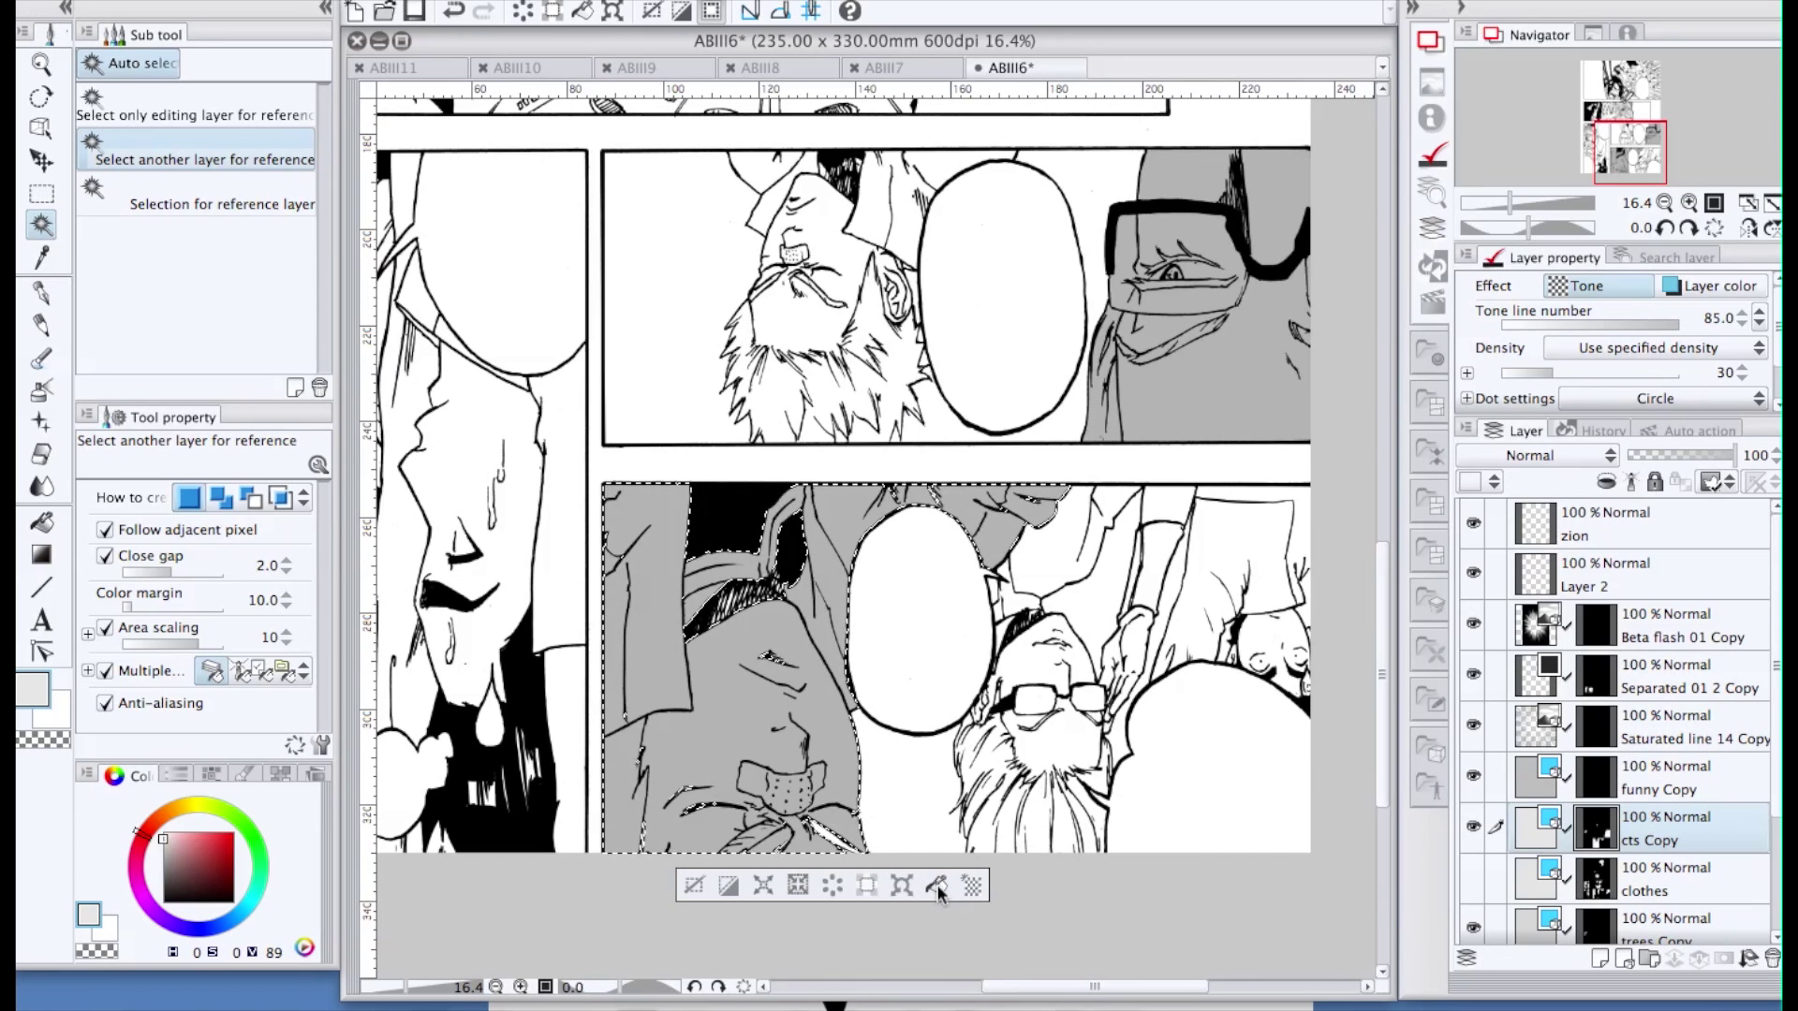
{"action": "key", "text": "ctrl+d"}
Switch to the G-pen and reduce its brush size to 70 near the speech bubble's edge
{"action": "key", "text": "p"}
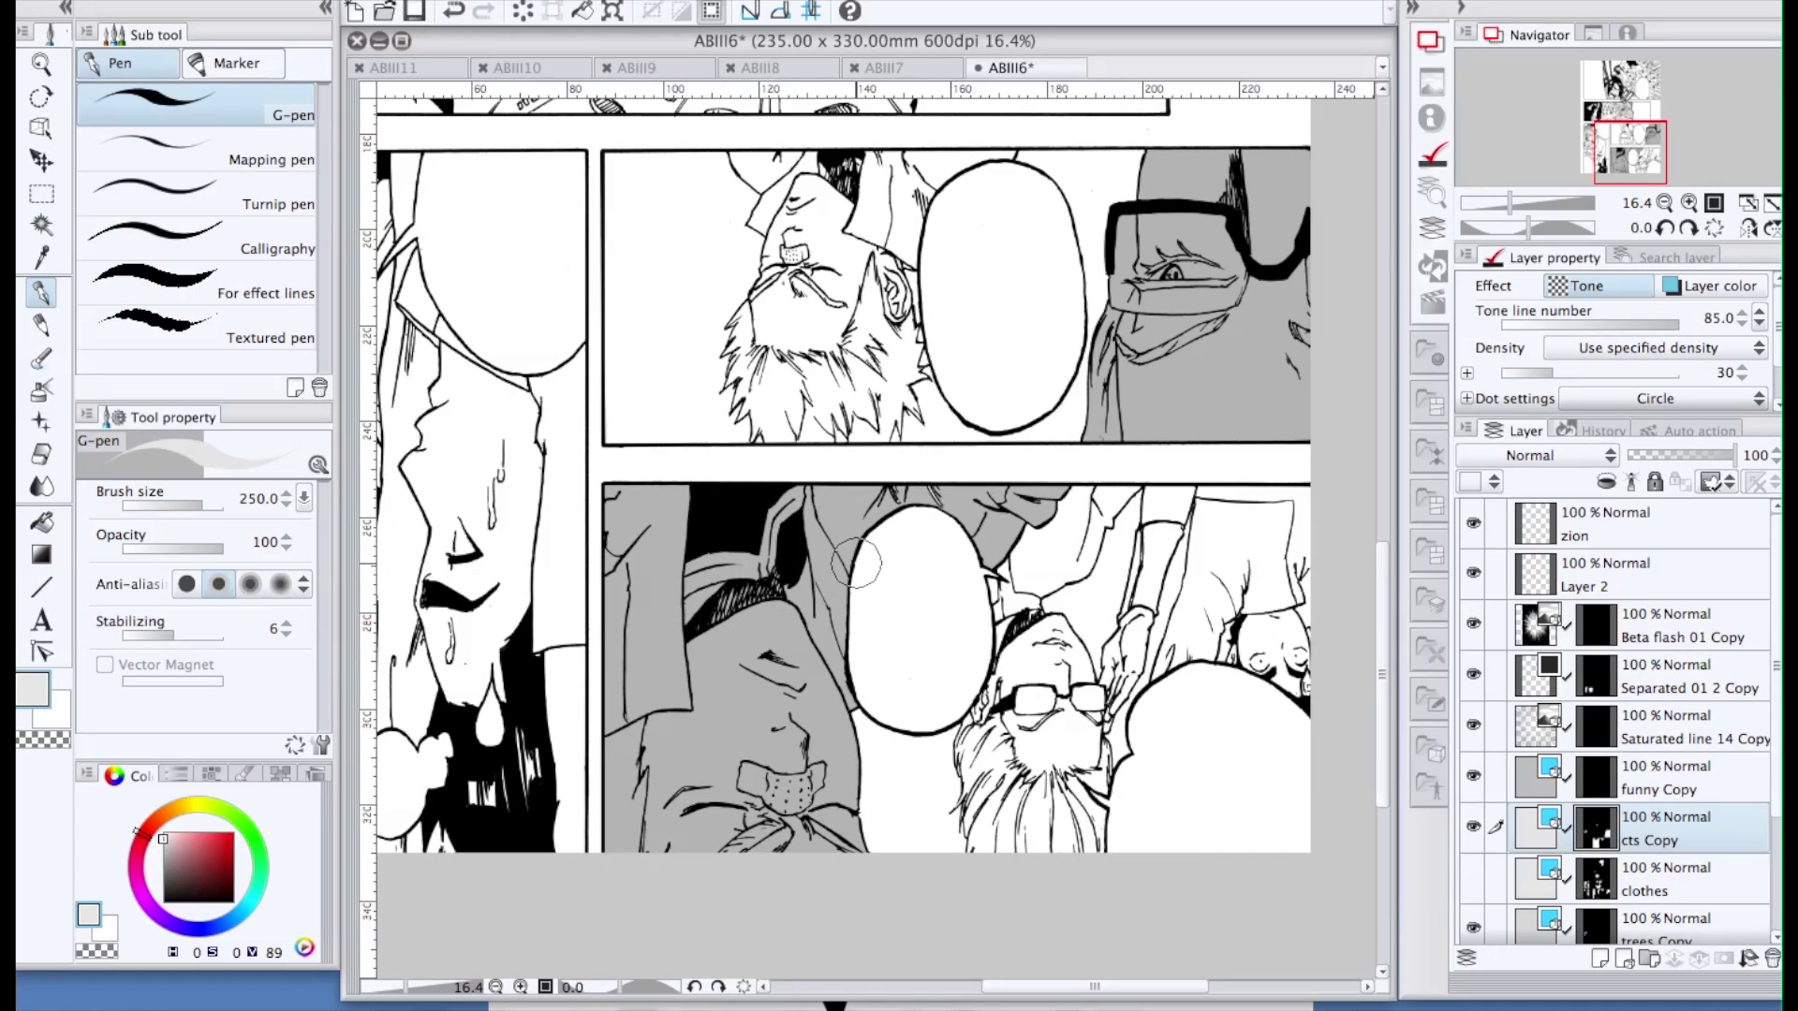
{"action": "scroll", "coordinate": [894, 504], "scroll_direction": "up", "scroll_amount": 5}
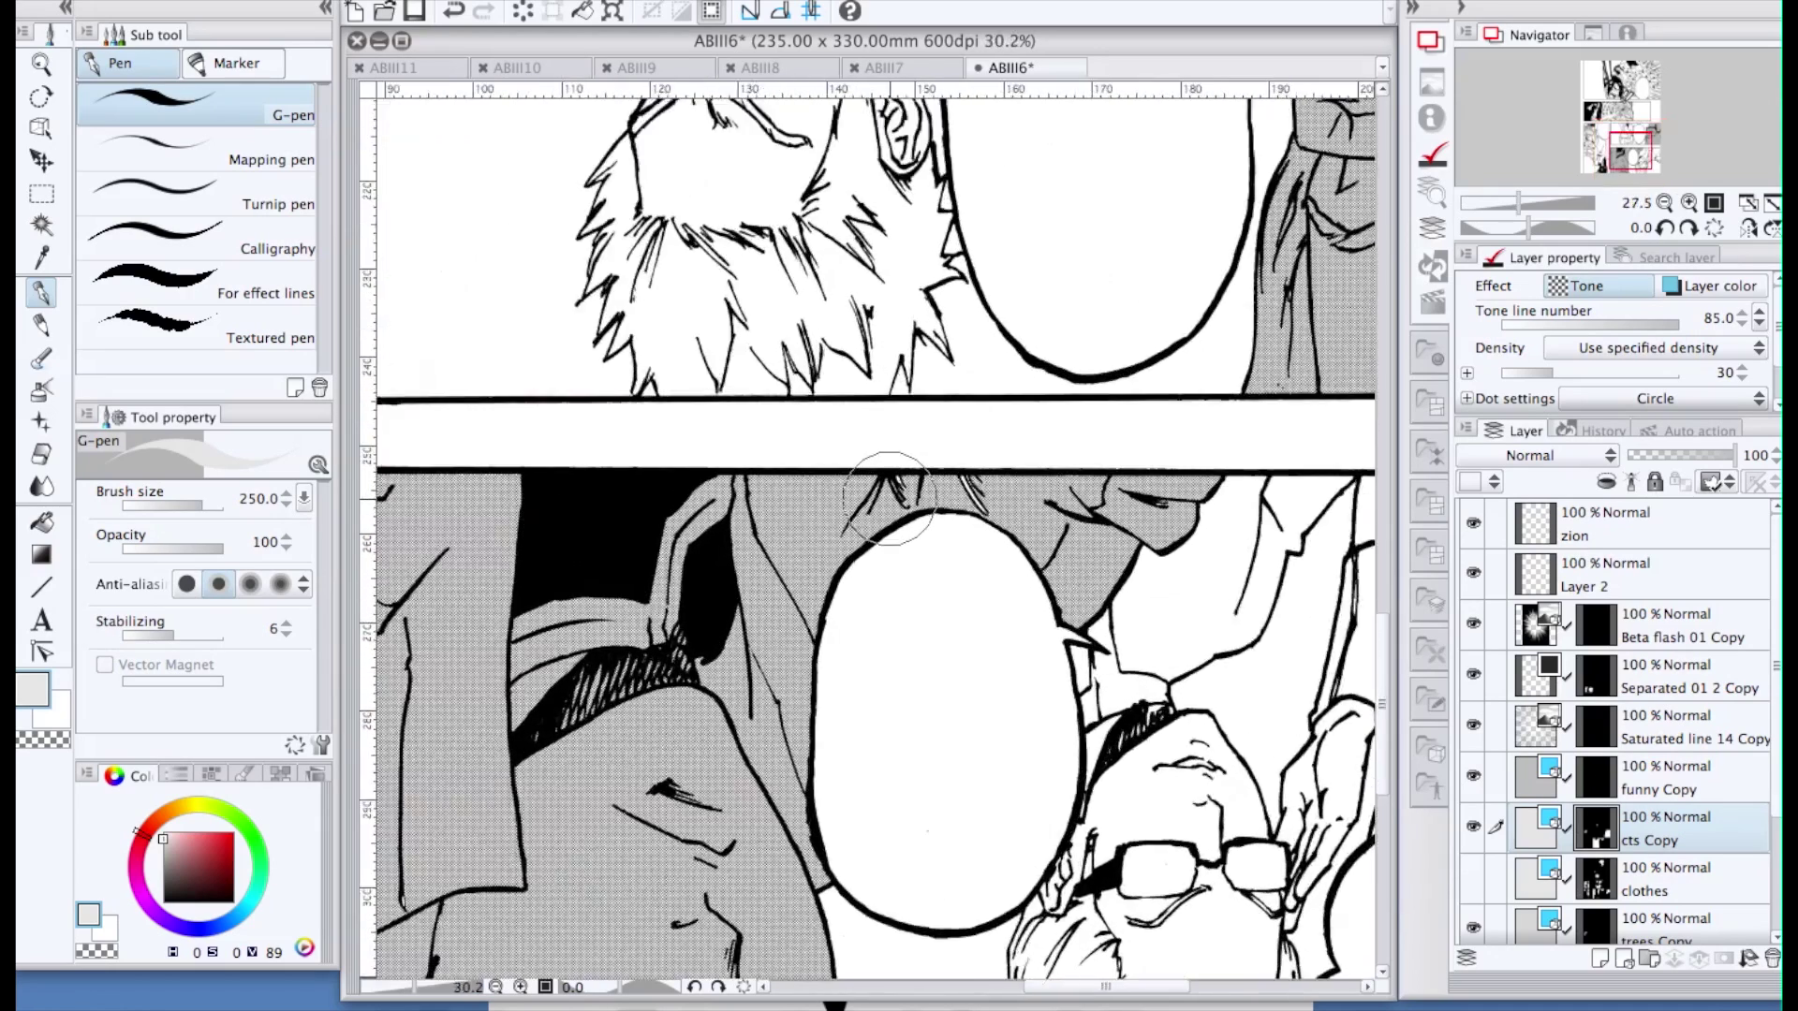
{"action": "scroll", "coordinate": [897, 500], "scroll_direction": "up", "scroll_amount": 1}
{"action": "key", "text": "["}
{"action": "key", "text": "["}
{"action": "key", "text": "["}
{"action": "key", "text": "["}
{"action": "key", "text": "["}
{"action": "key", "text": "["}
{"action": "key", "text": "["}
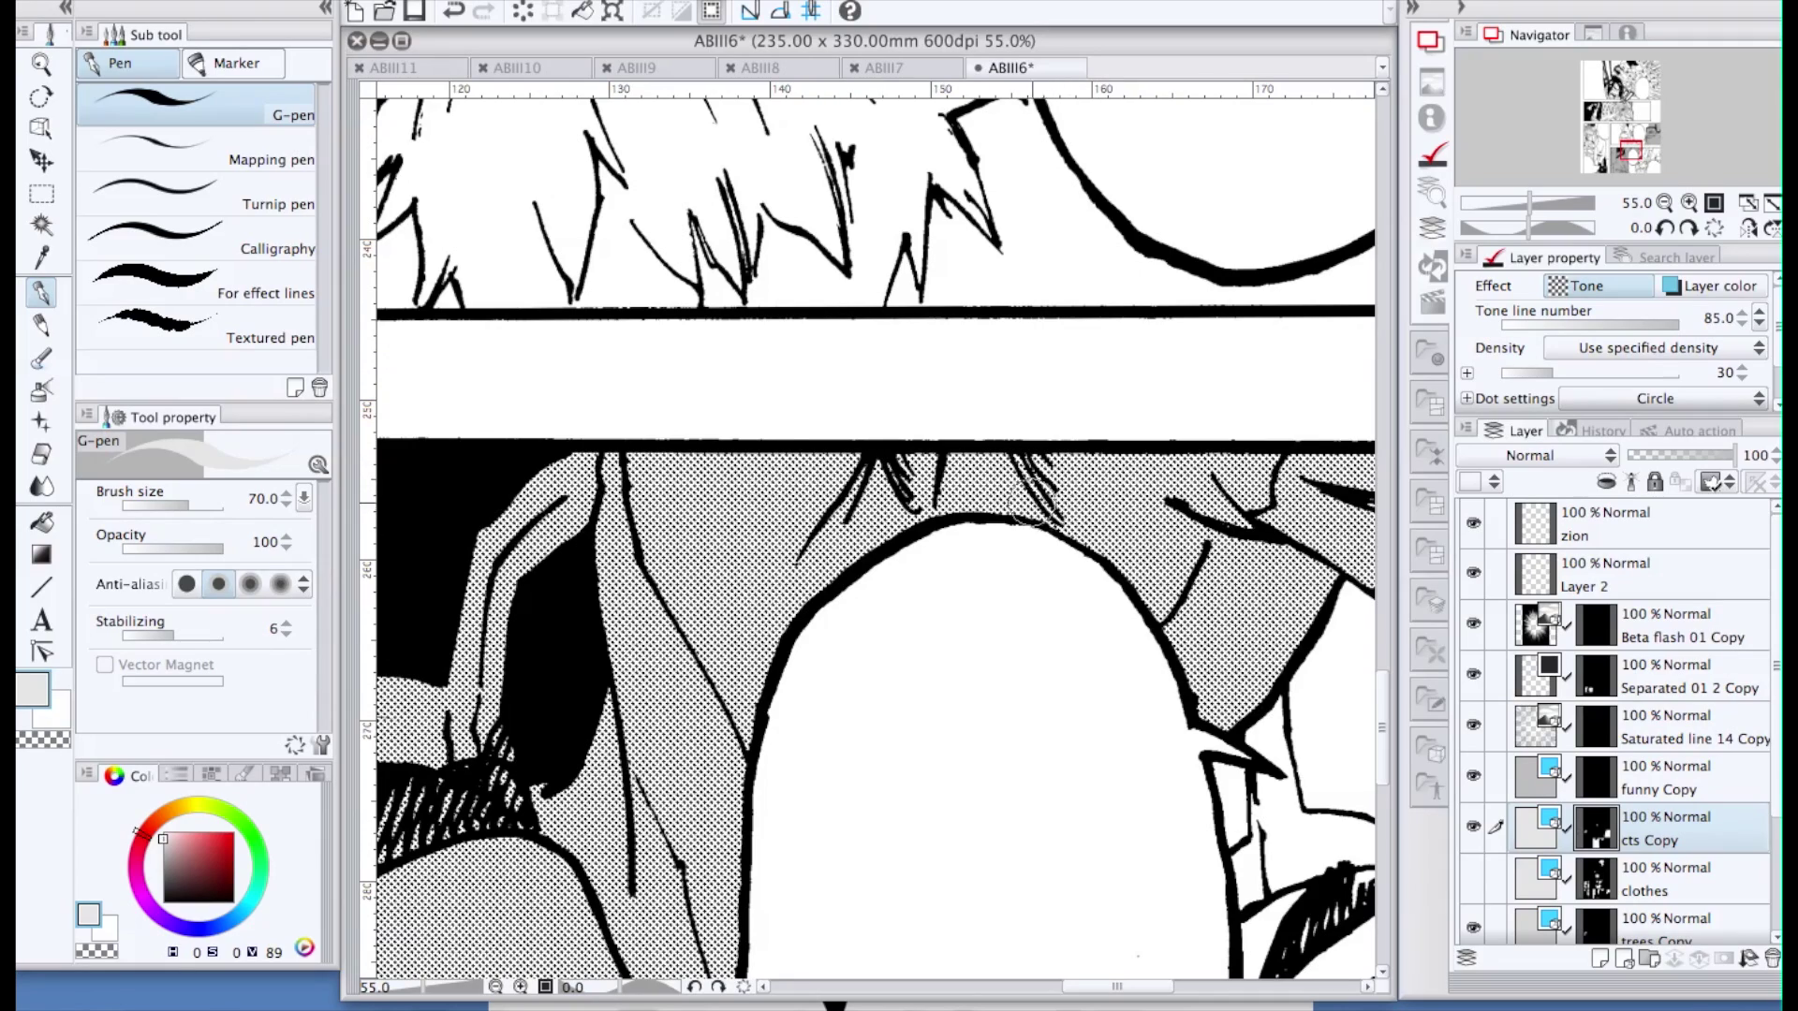
Show the clothes tone layer again to see both tones together in the lower panels
{"action": "scroll", "coordinate": [938, 534], "scroll_direction": "down", "scroll_amount": 7}
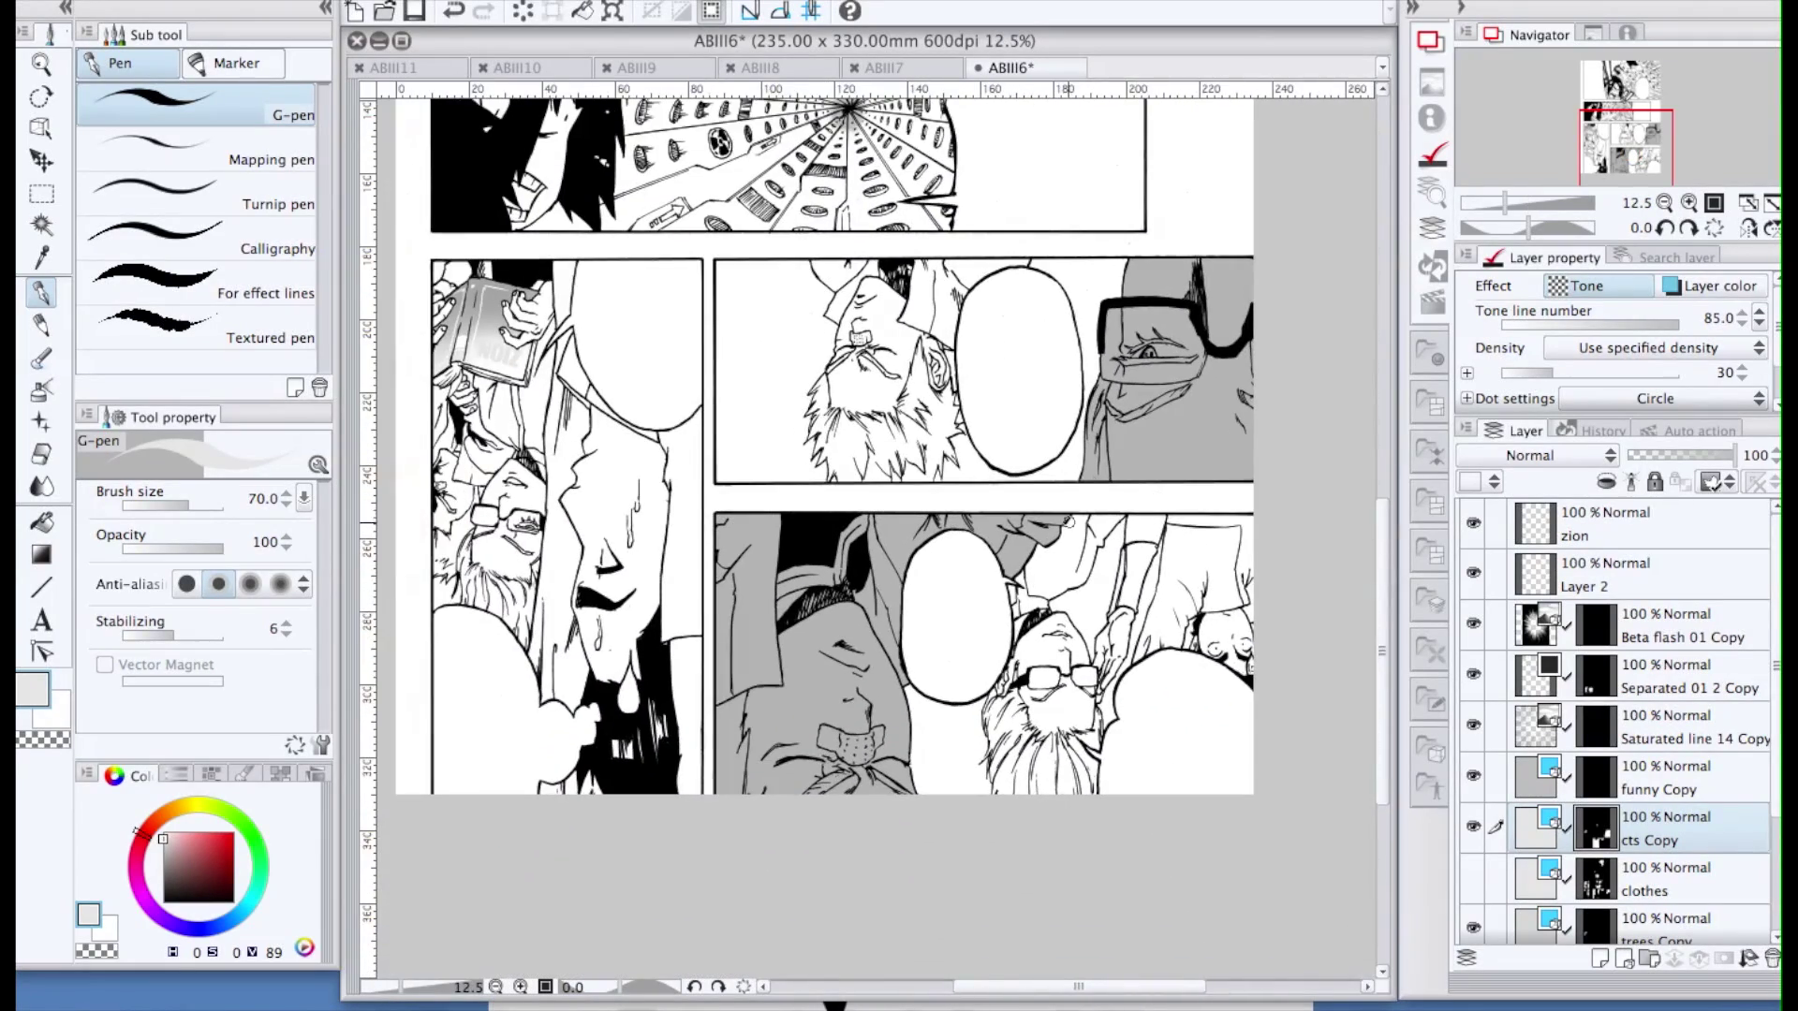
{"action": "scroll", "coordinate": [1048, 523], "scroll_direction": "up", "scroll_amount": 3}
{"action": "scroll", "coordinate": [947, 572], "scroll_direction": "down", "scroll_amount": 2}
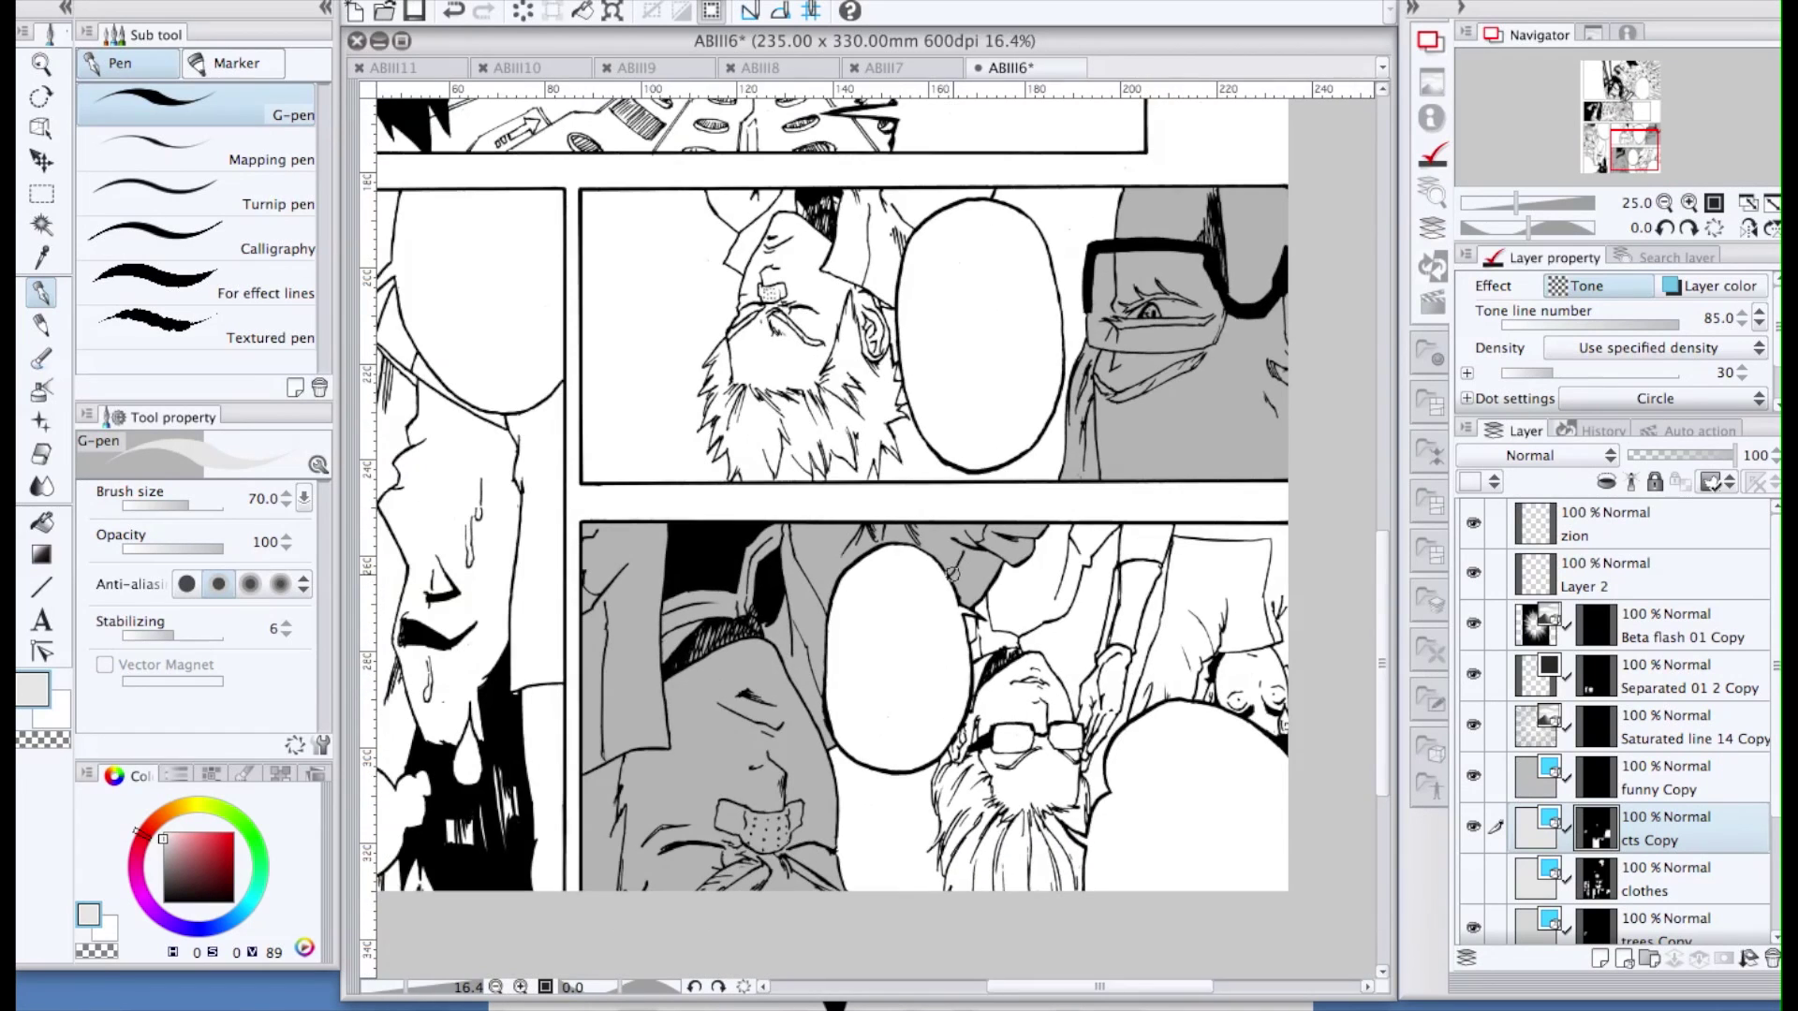
{"action": "left_click_drag", "start_coordinate": [1003, 987], "coordinate": [971, 987]}
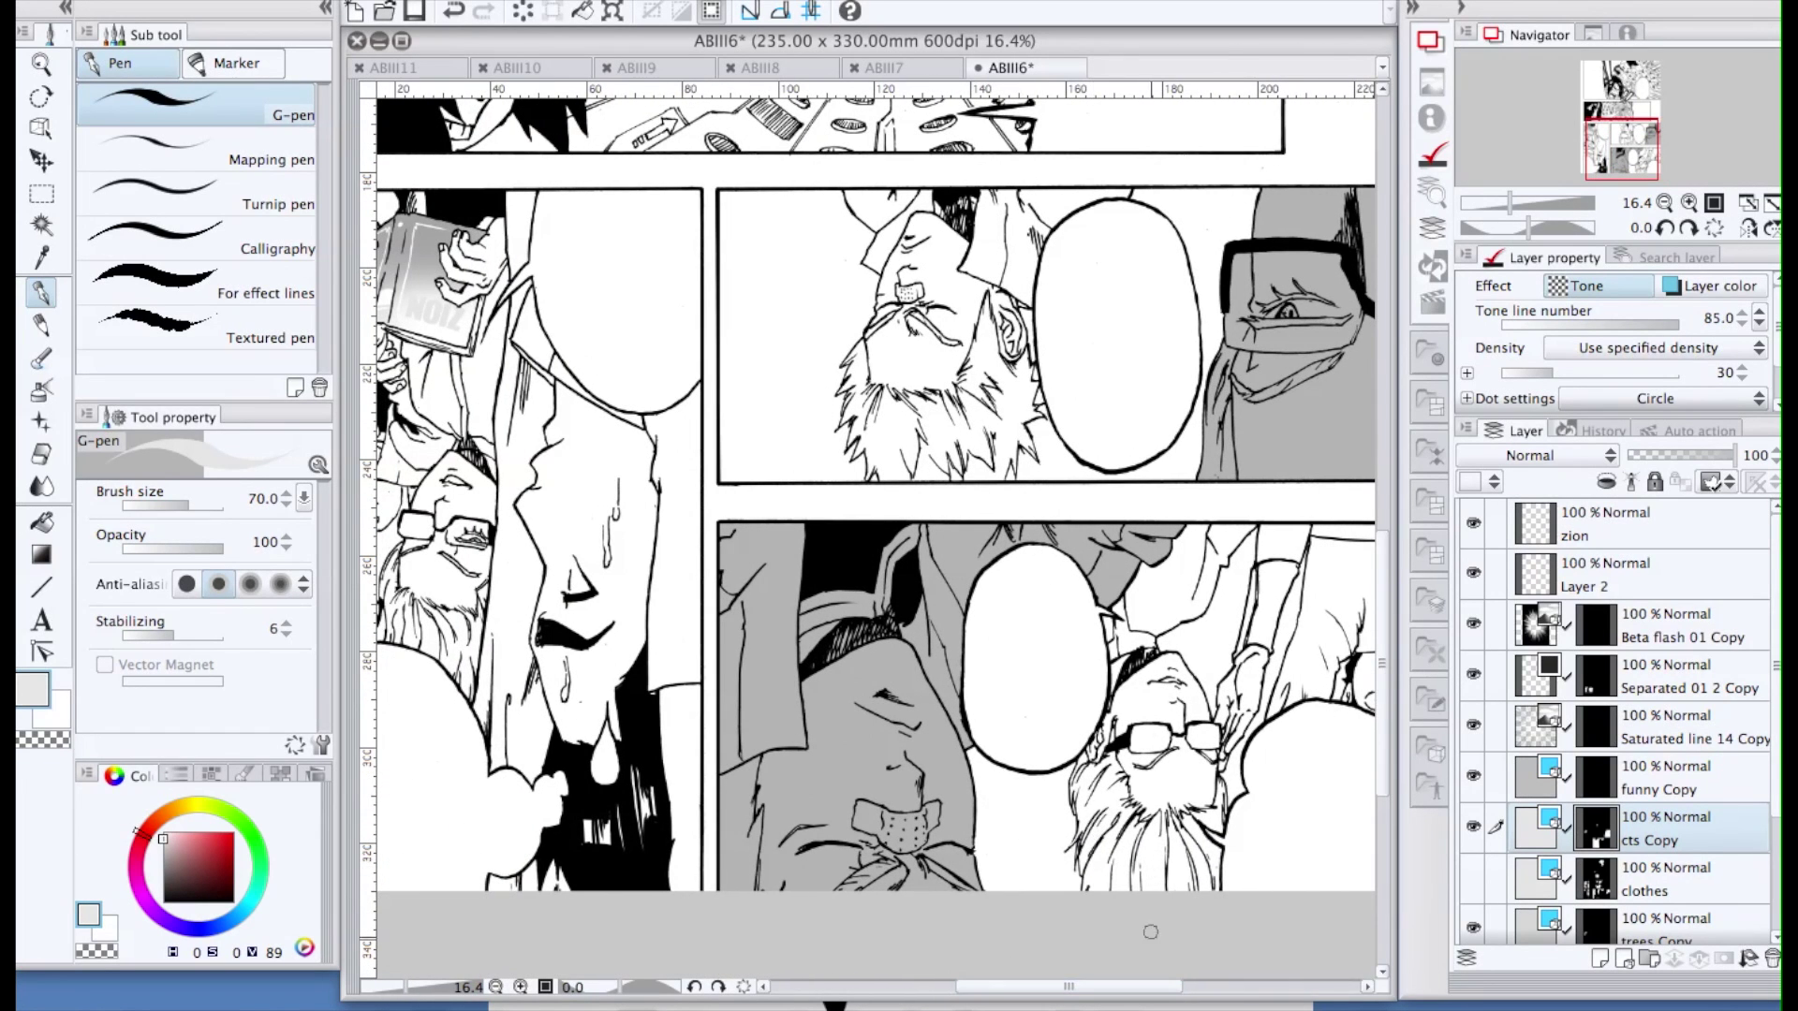
{"action": "left_click_drag", "start_coordinate": [1103, 986], "coordinate": [1142, 987]}
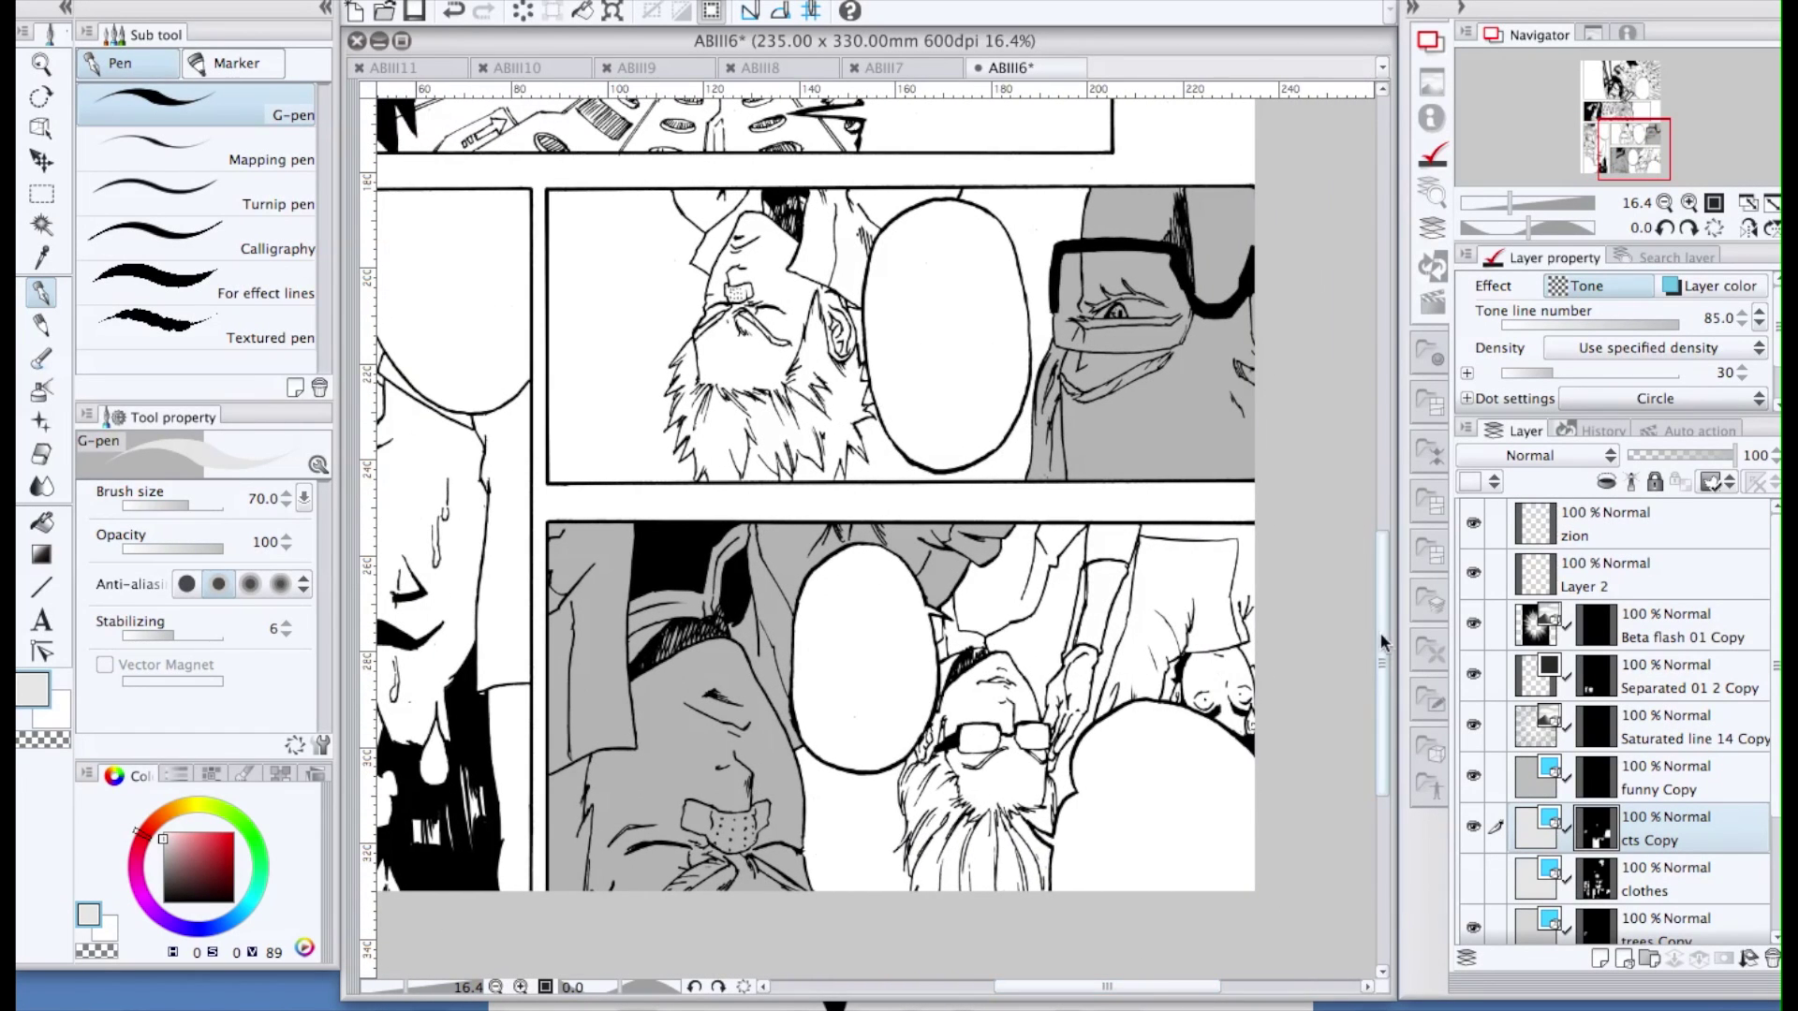
{"action": "left_click", "coordinate": [1475, 880]}
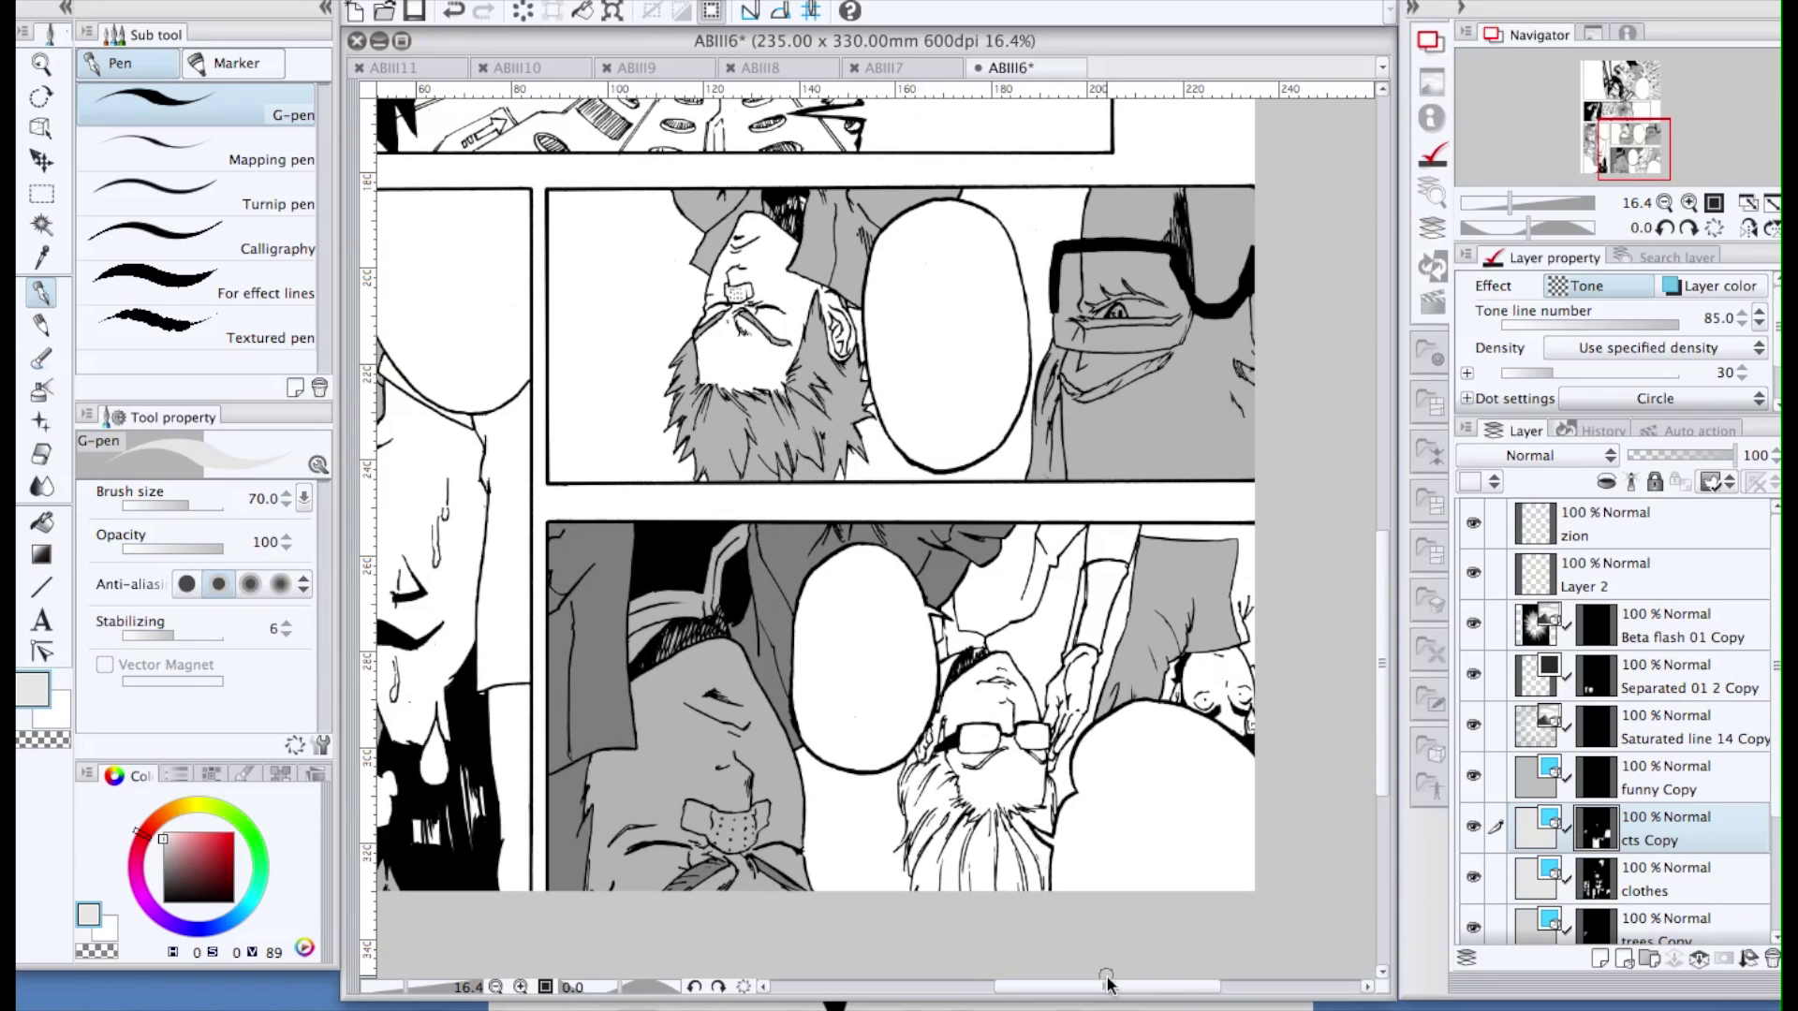
Auto select the areas around the long exclamation marks in the first panel, expand them by 1 px, fill them on trees Copy, and deselect
{"action": "left_click_drag", "start_coordinate": [1107, 981], "coordinate": [1059, 994]}
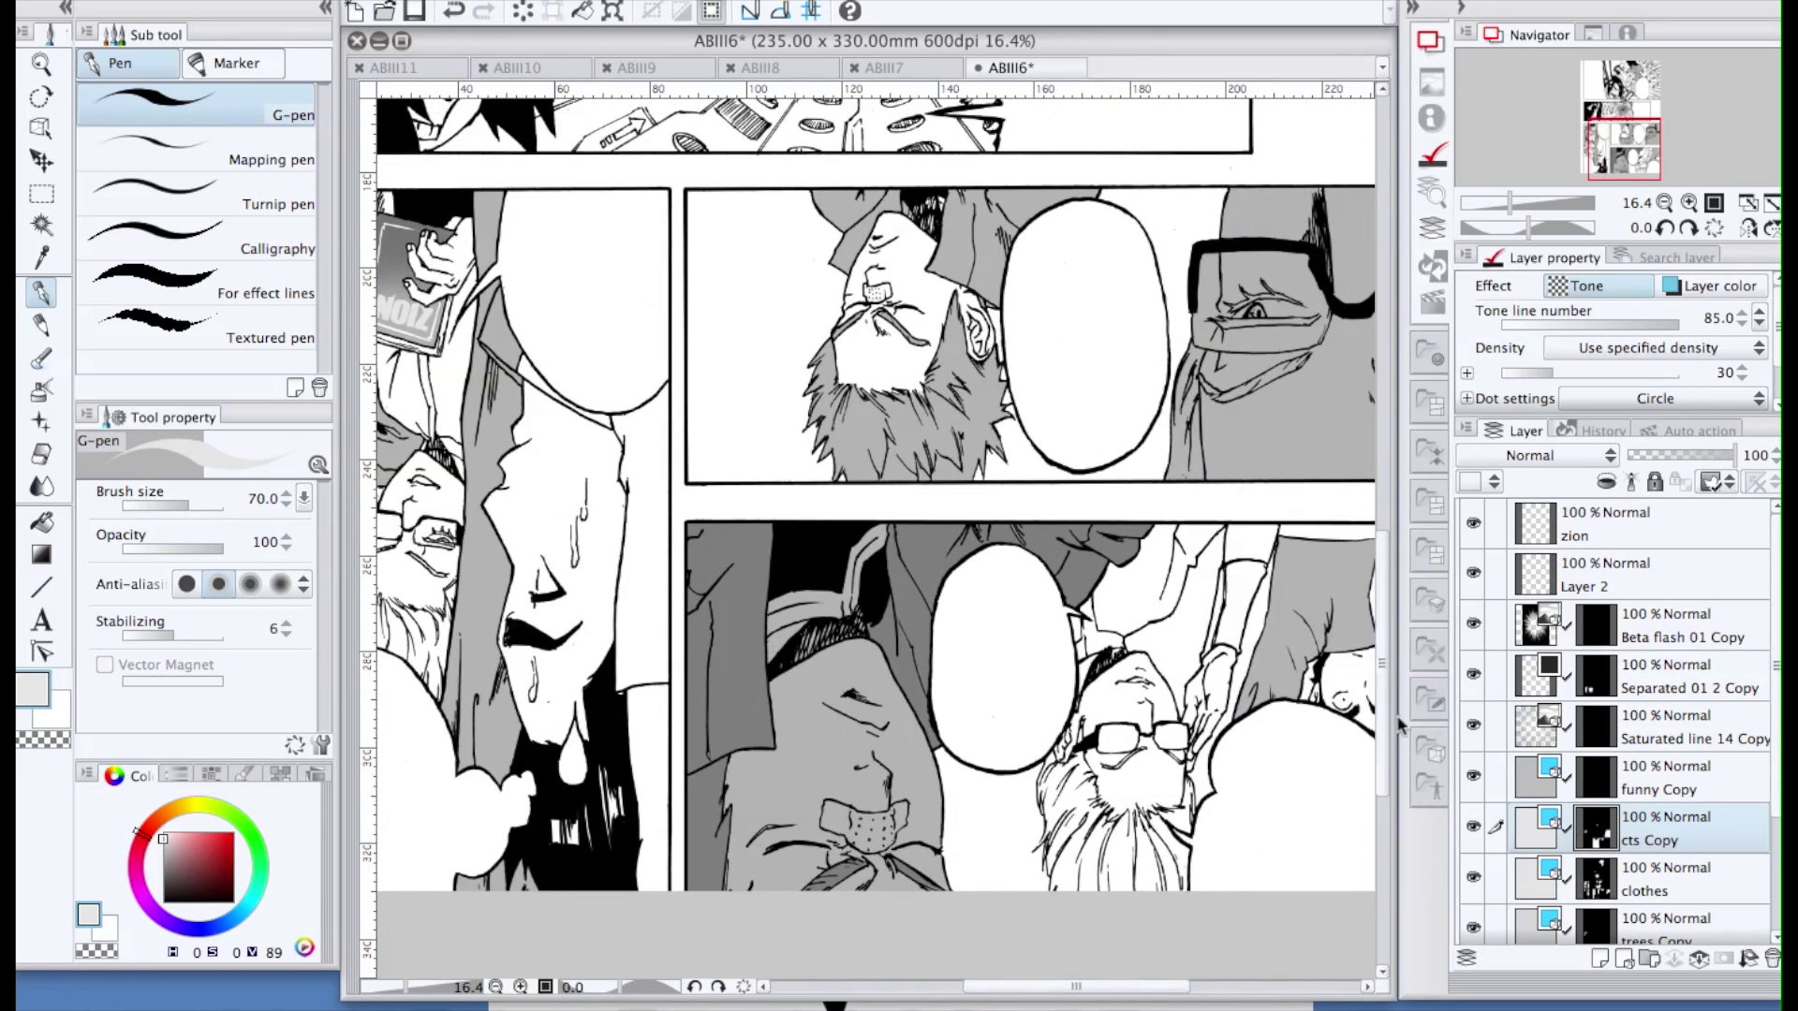
{"action": "left_click_drag", "start_coordinate": [1384, 702], "coordinate": [1382, 398]}
{"action": "left_click_drag", "start_coordinate": [1069, 990], "coordinate": [1030, 985]}
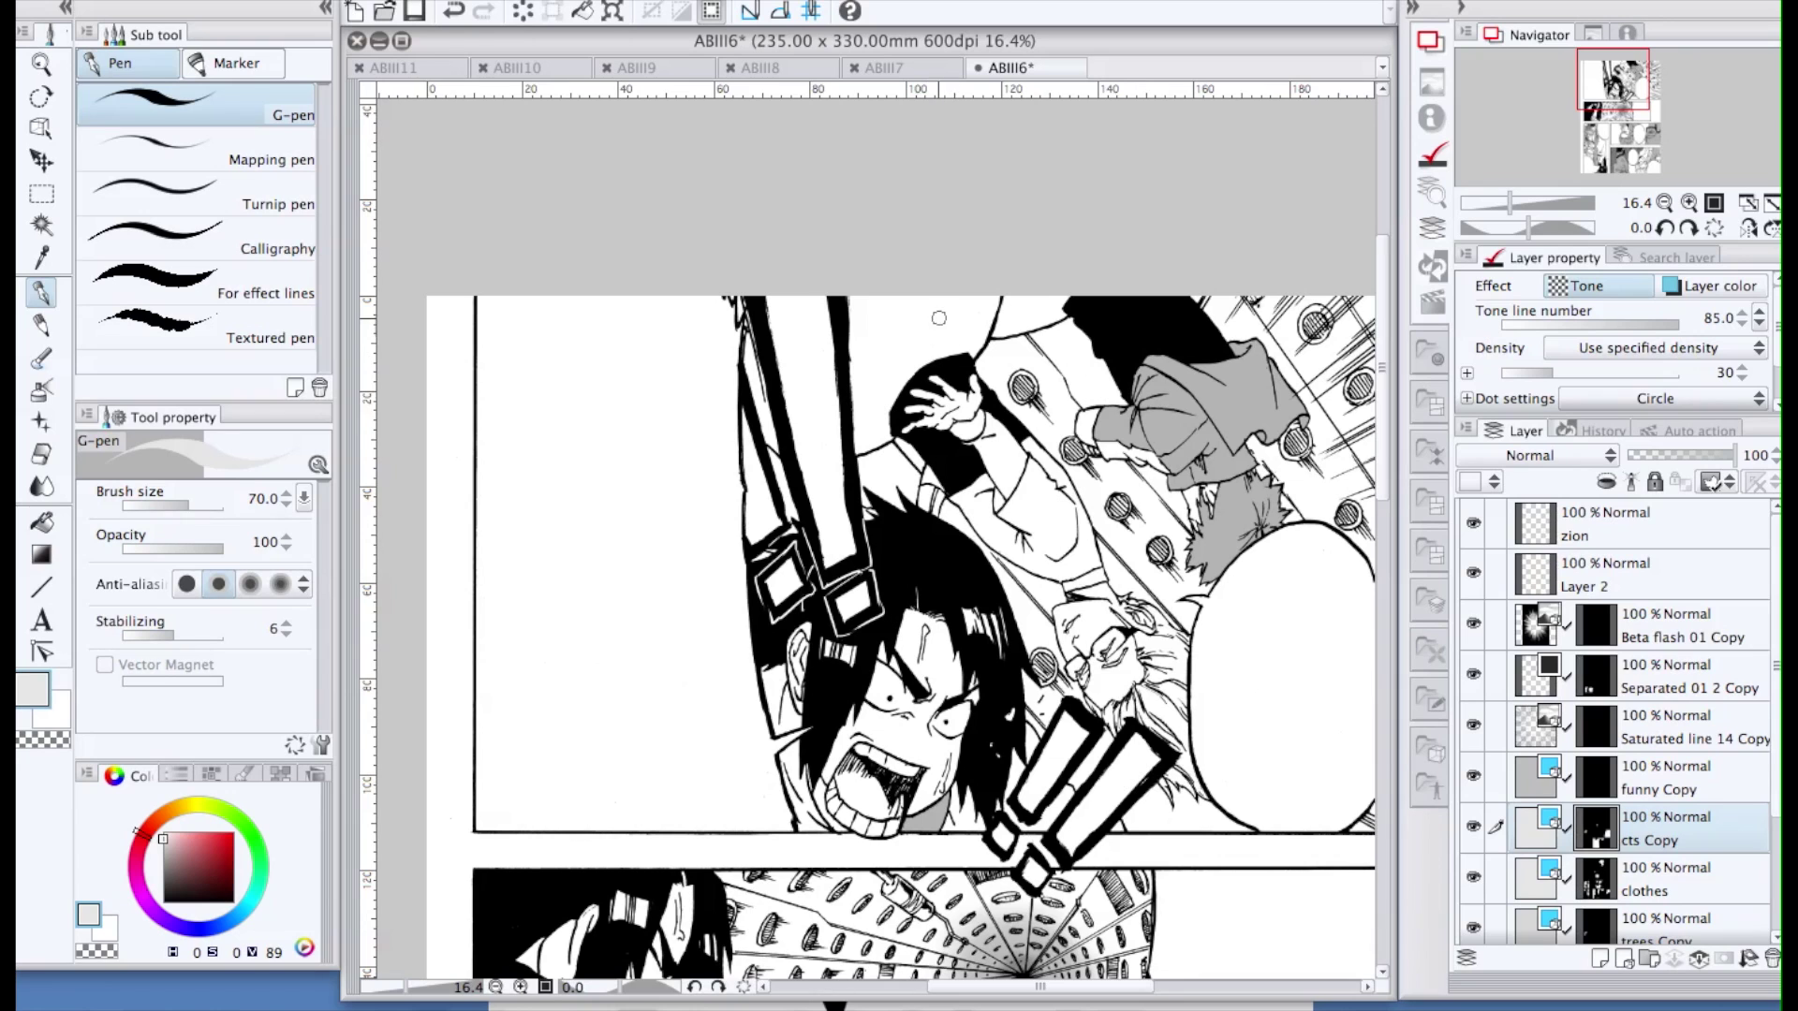
{"action": "key", "text": "w"}
{"action": "left_click", "coordinate": [895, 341]}
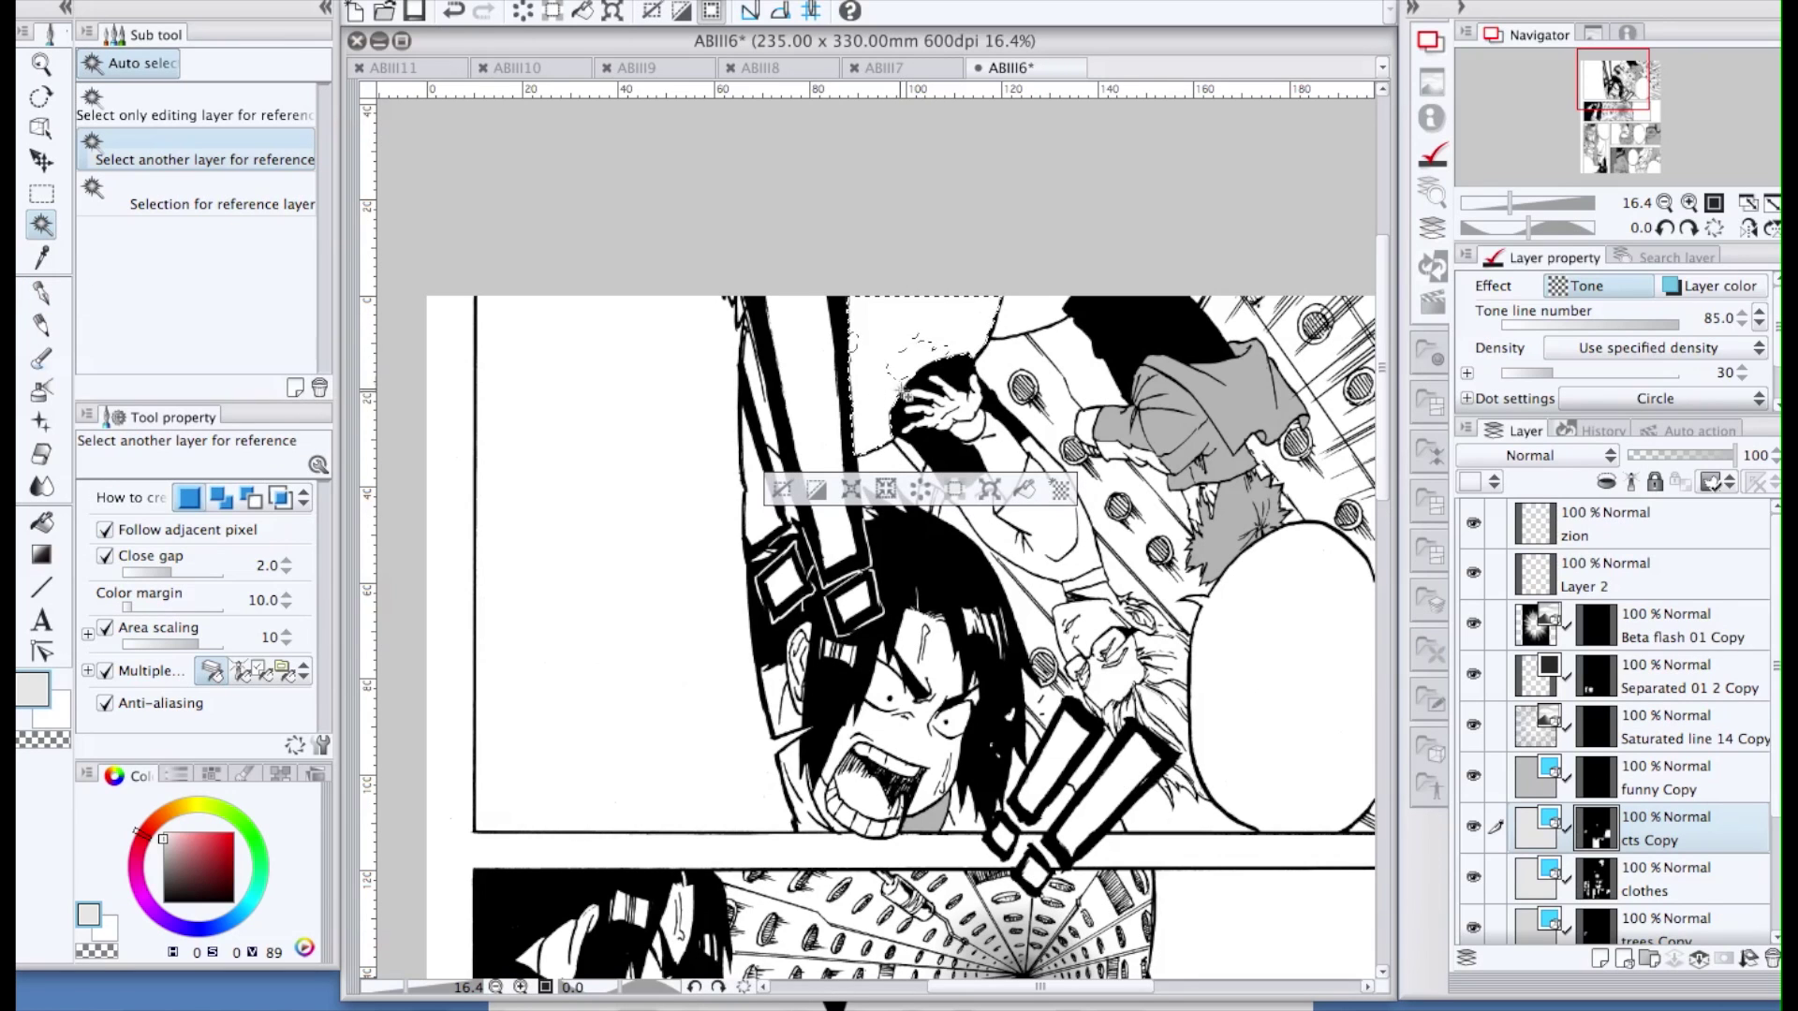
{"action": "left_click", "coordinate": [759, 375], "text": "shift"}
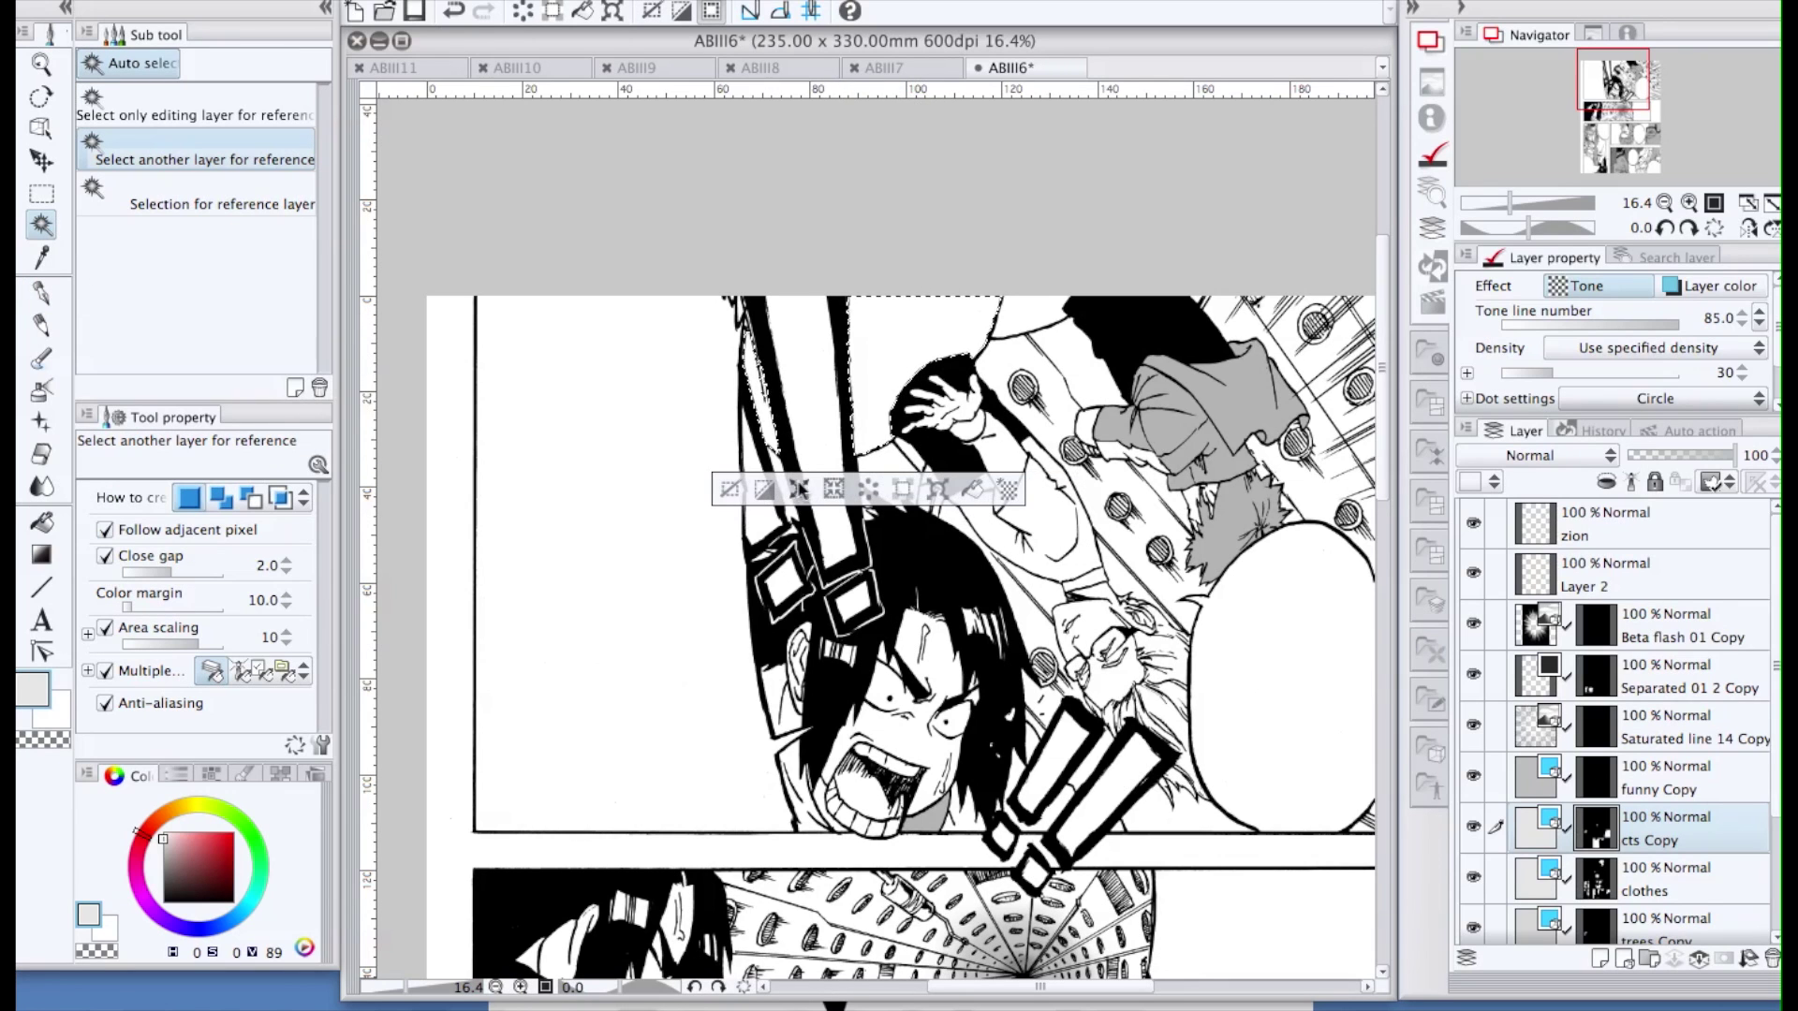
{"action": "left_click", "coordinate": [1040, 320], "text": "shift"}
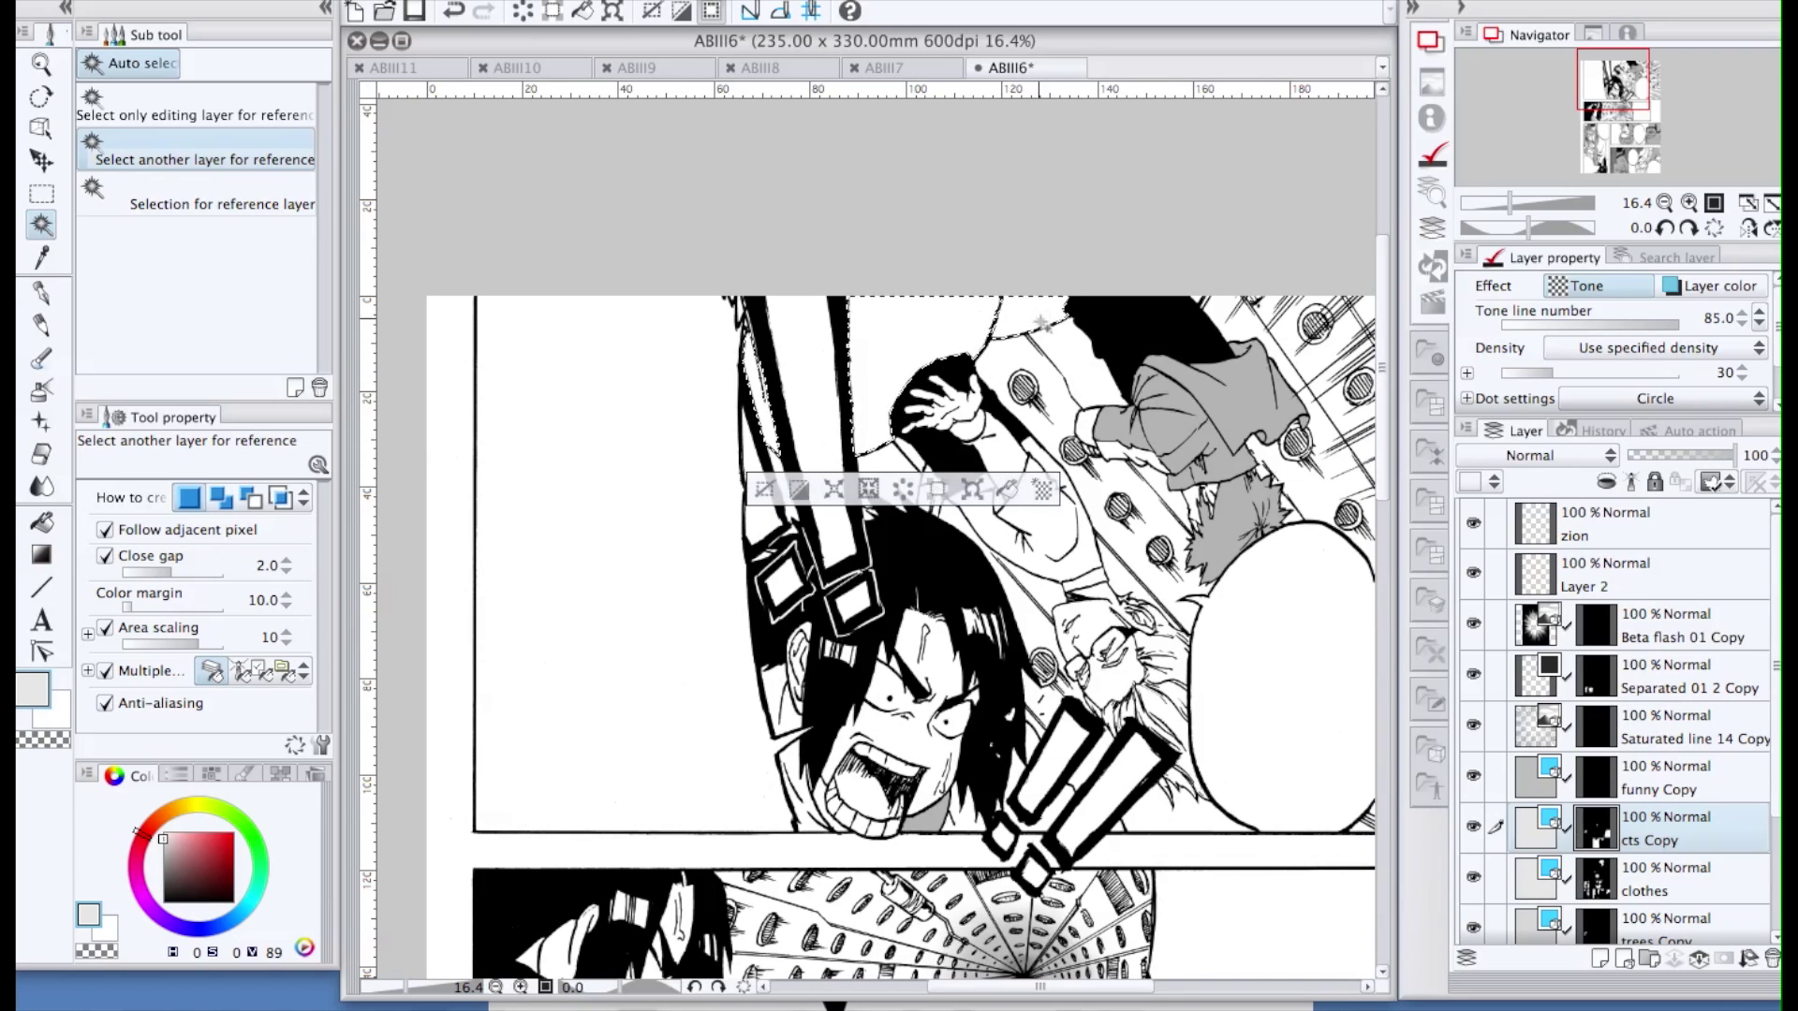
{"action": "left_click", "coordinate": [867, 489]}
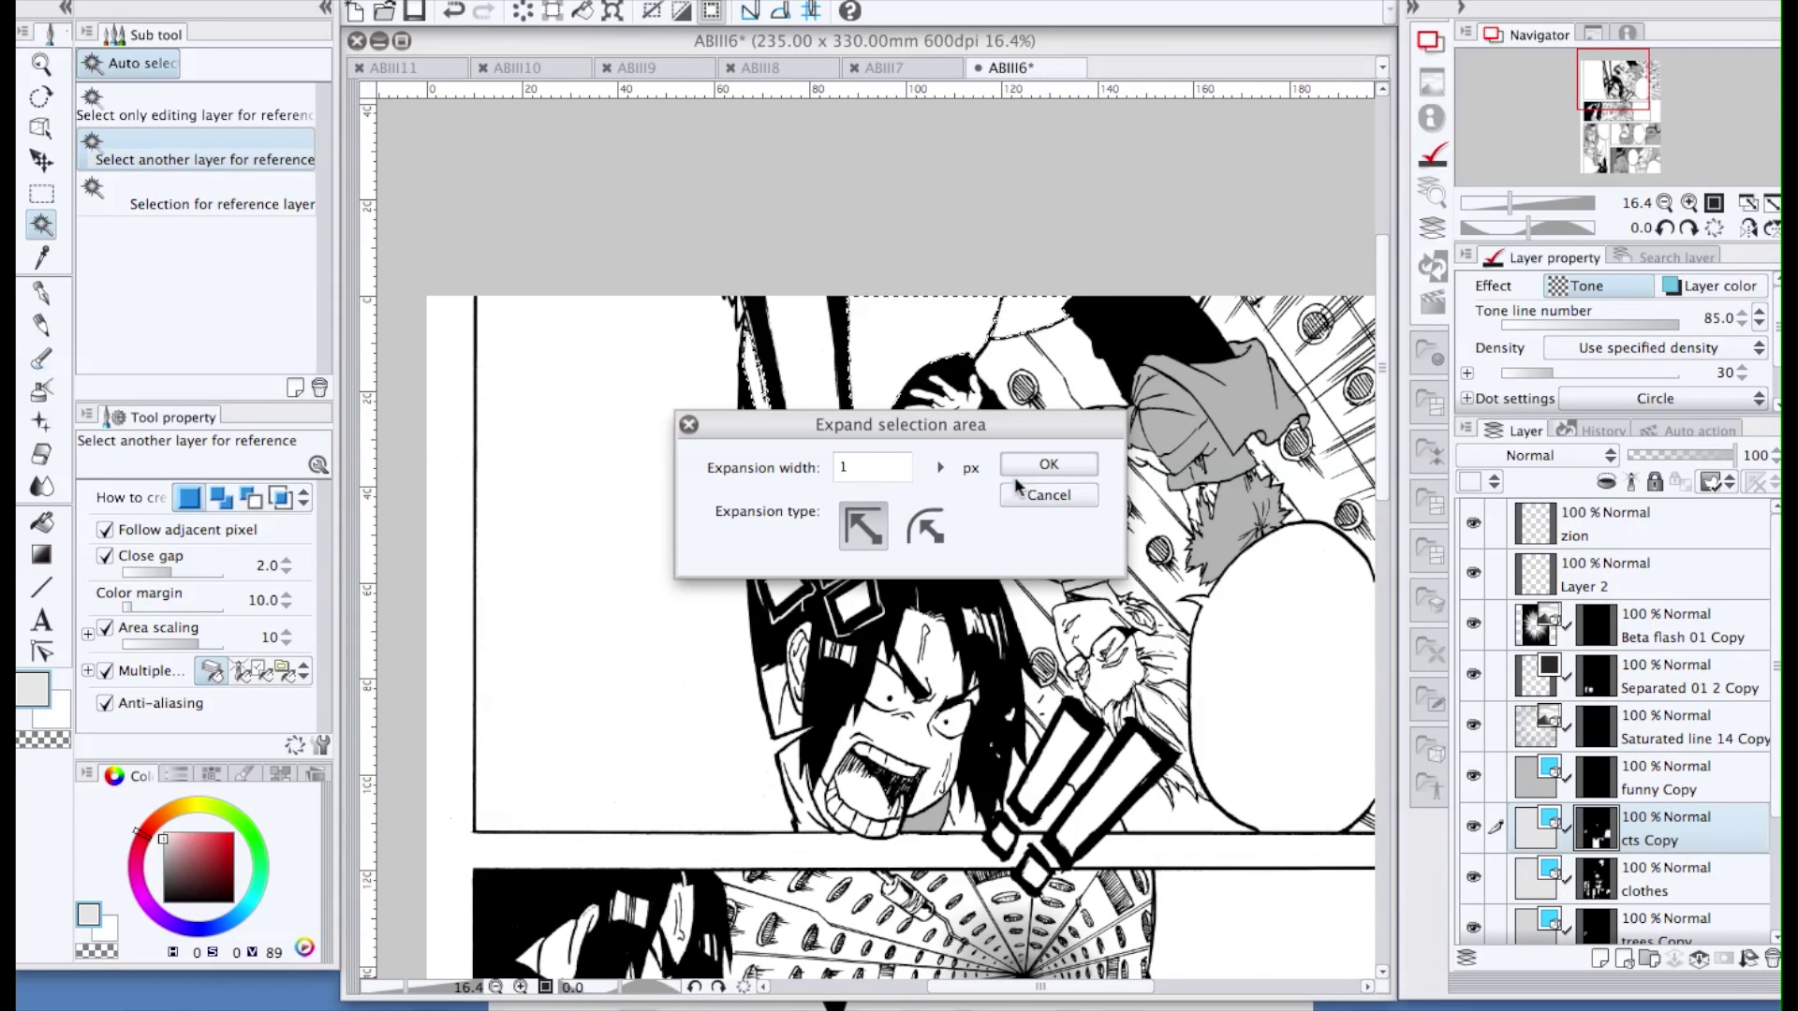
{"action": "left_click", "coordinate": [1035, 465]}
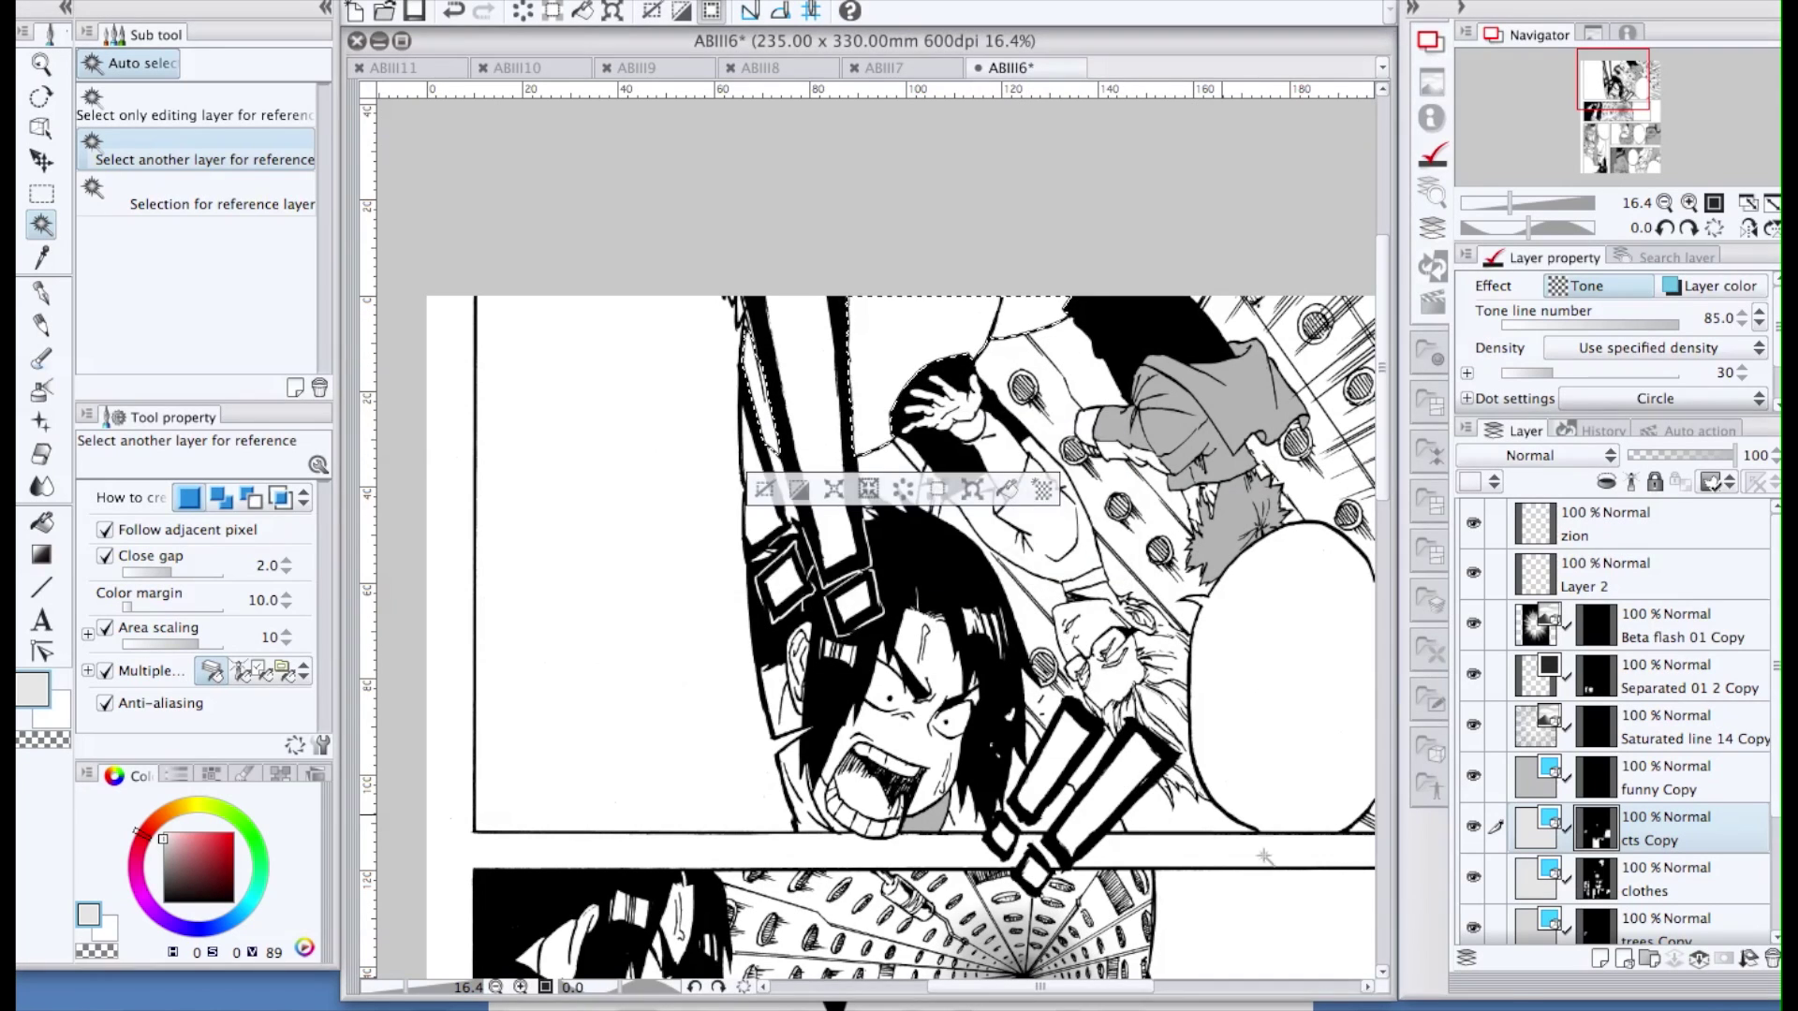
{"action": "scroll", "coordinate": [1723, 847], "scroll_direction": "down", "scroll_amount": 1}
{"action": "left_click", "coordinate": [1714, 869]}
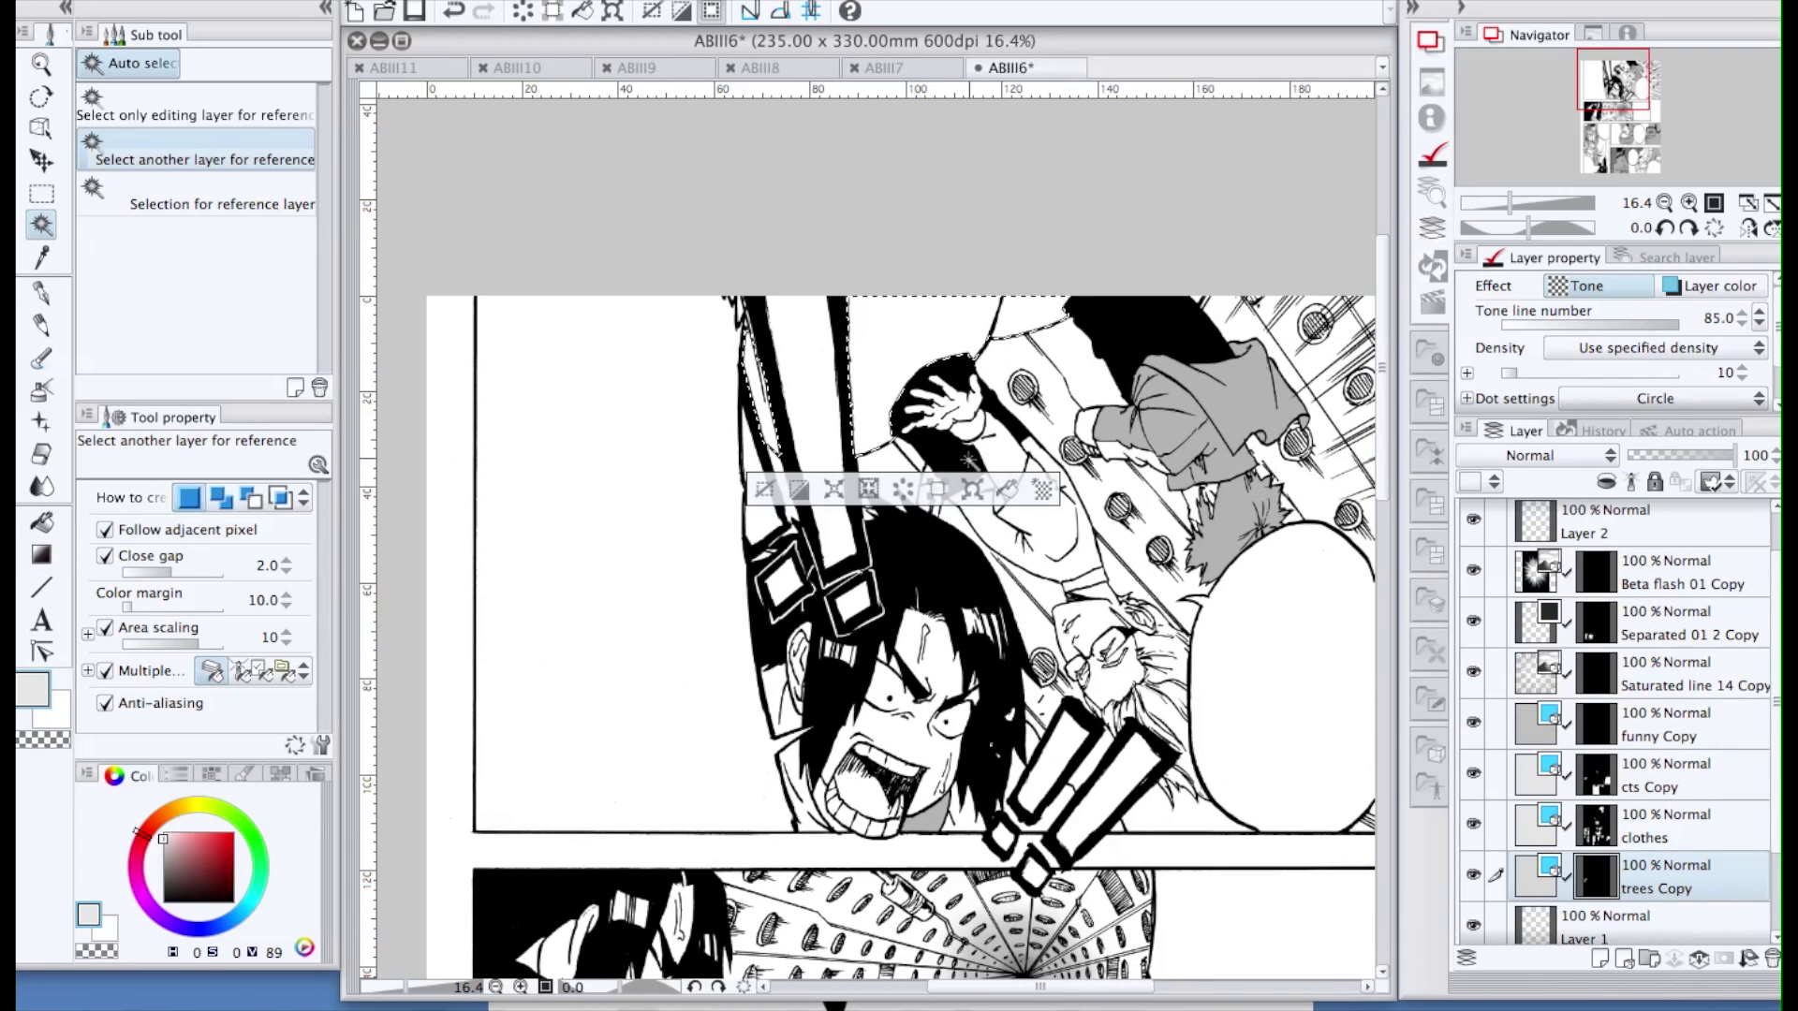
{"action": "left_click", "coordinate": [1007, 485]}
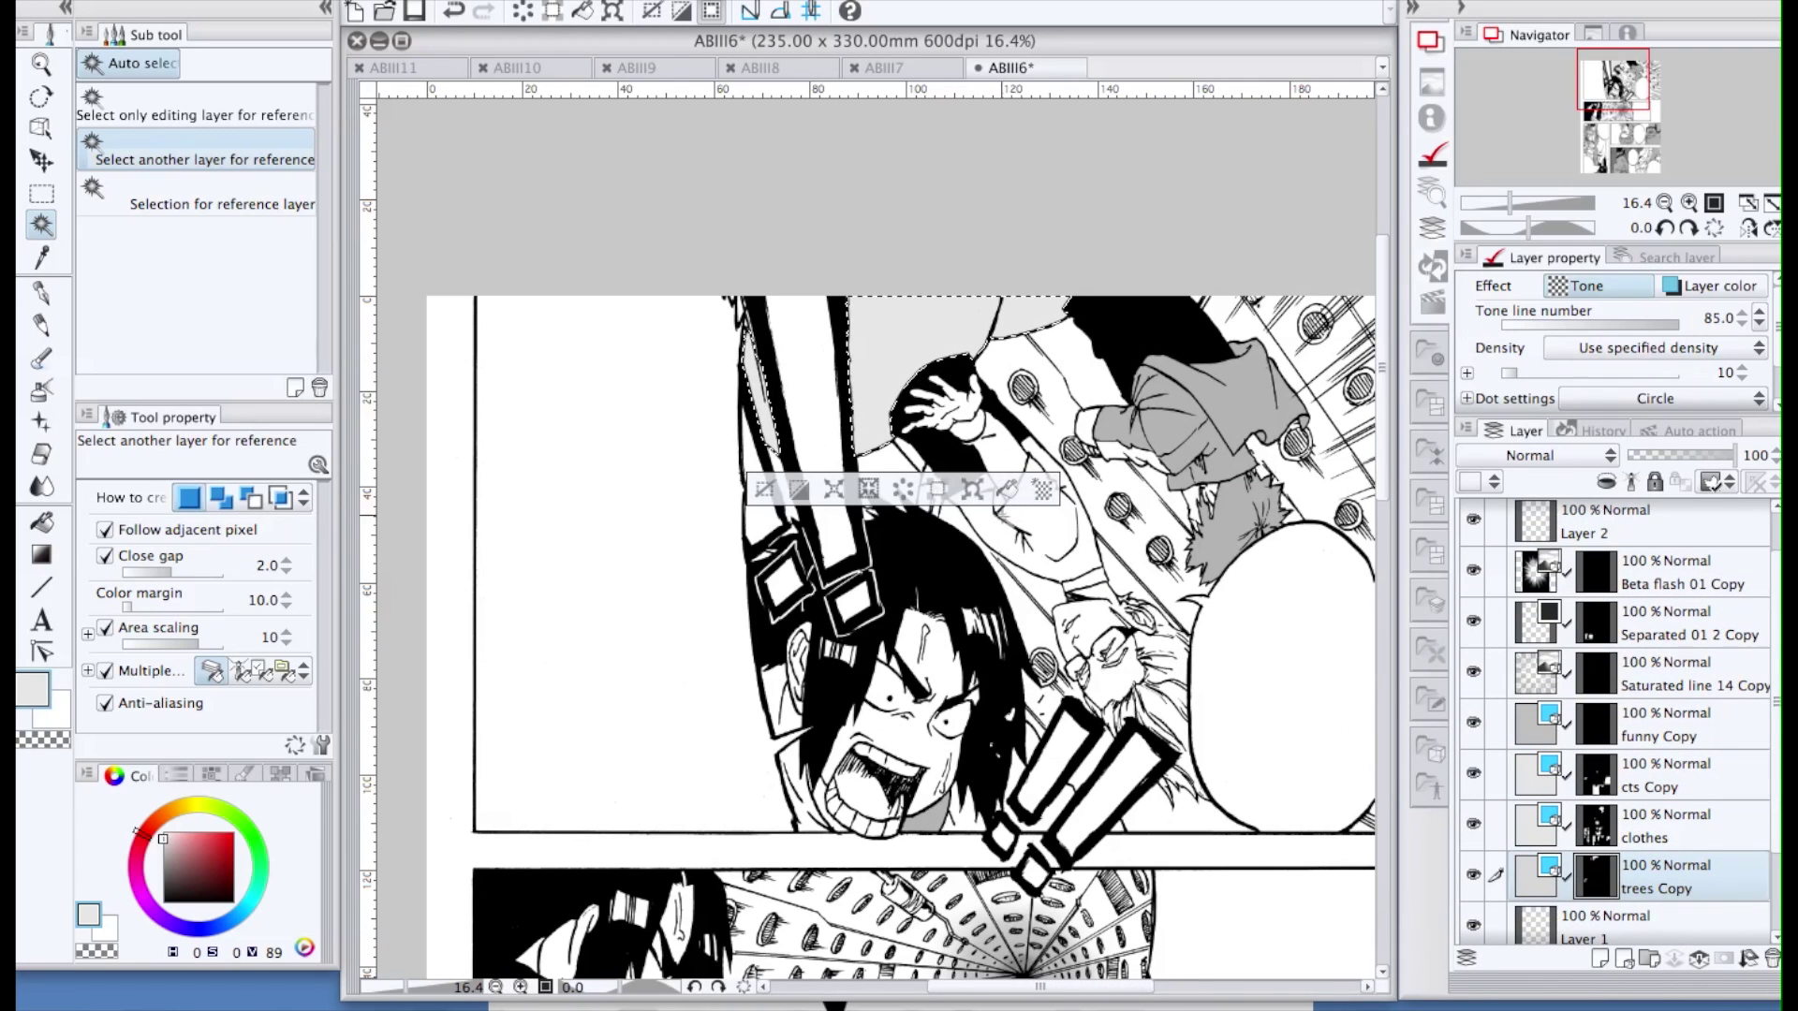
{"action": "key", "text": "super+d"}
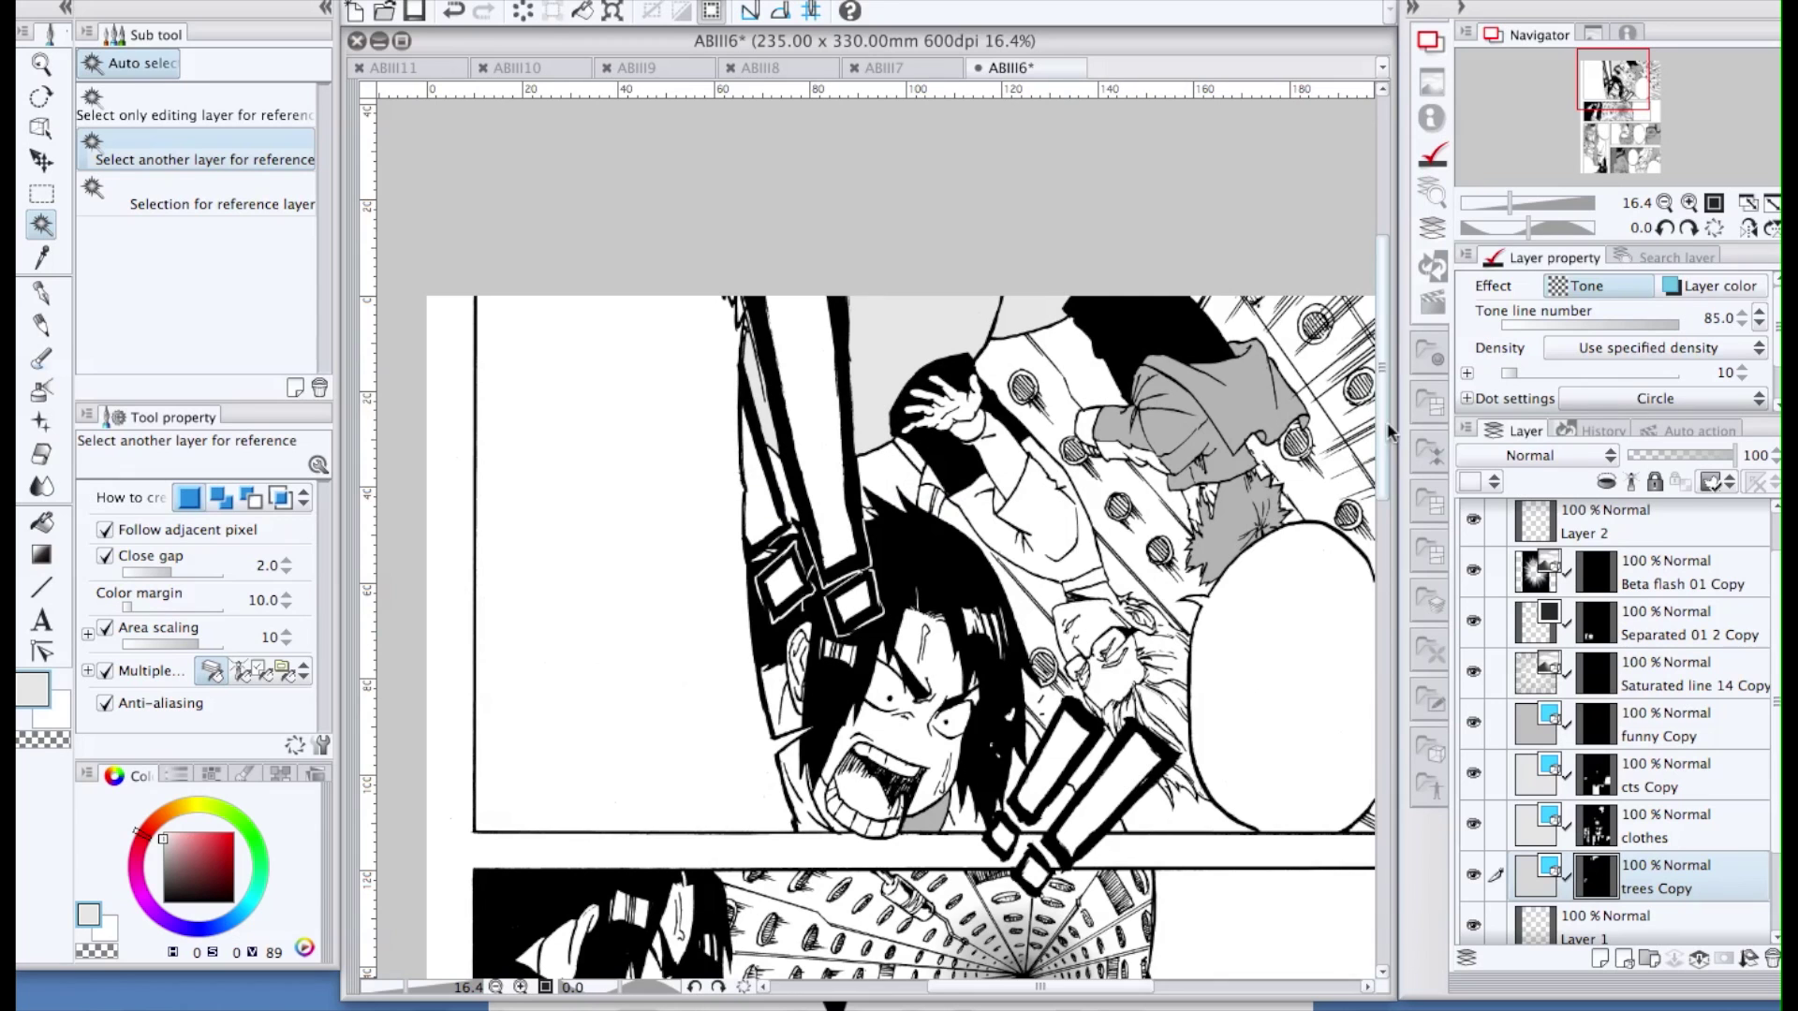
On the clothes layer, auto select the garment between the shouting character's hair and the exclamation marks, expand, fill and deselect it, then return to the G-pen
{"action": "left_click_drag", "start_coordinate": [1382, 471], "coordinate": [1382, 498]}
{"action": "left_click", "coordinate": [1645, 836]}
{"action": "left_click", "coordinate": [969, 731]}
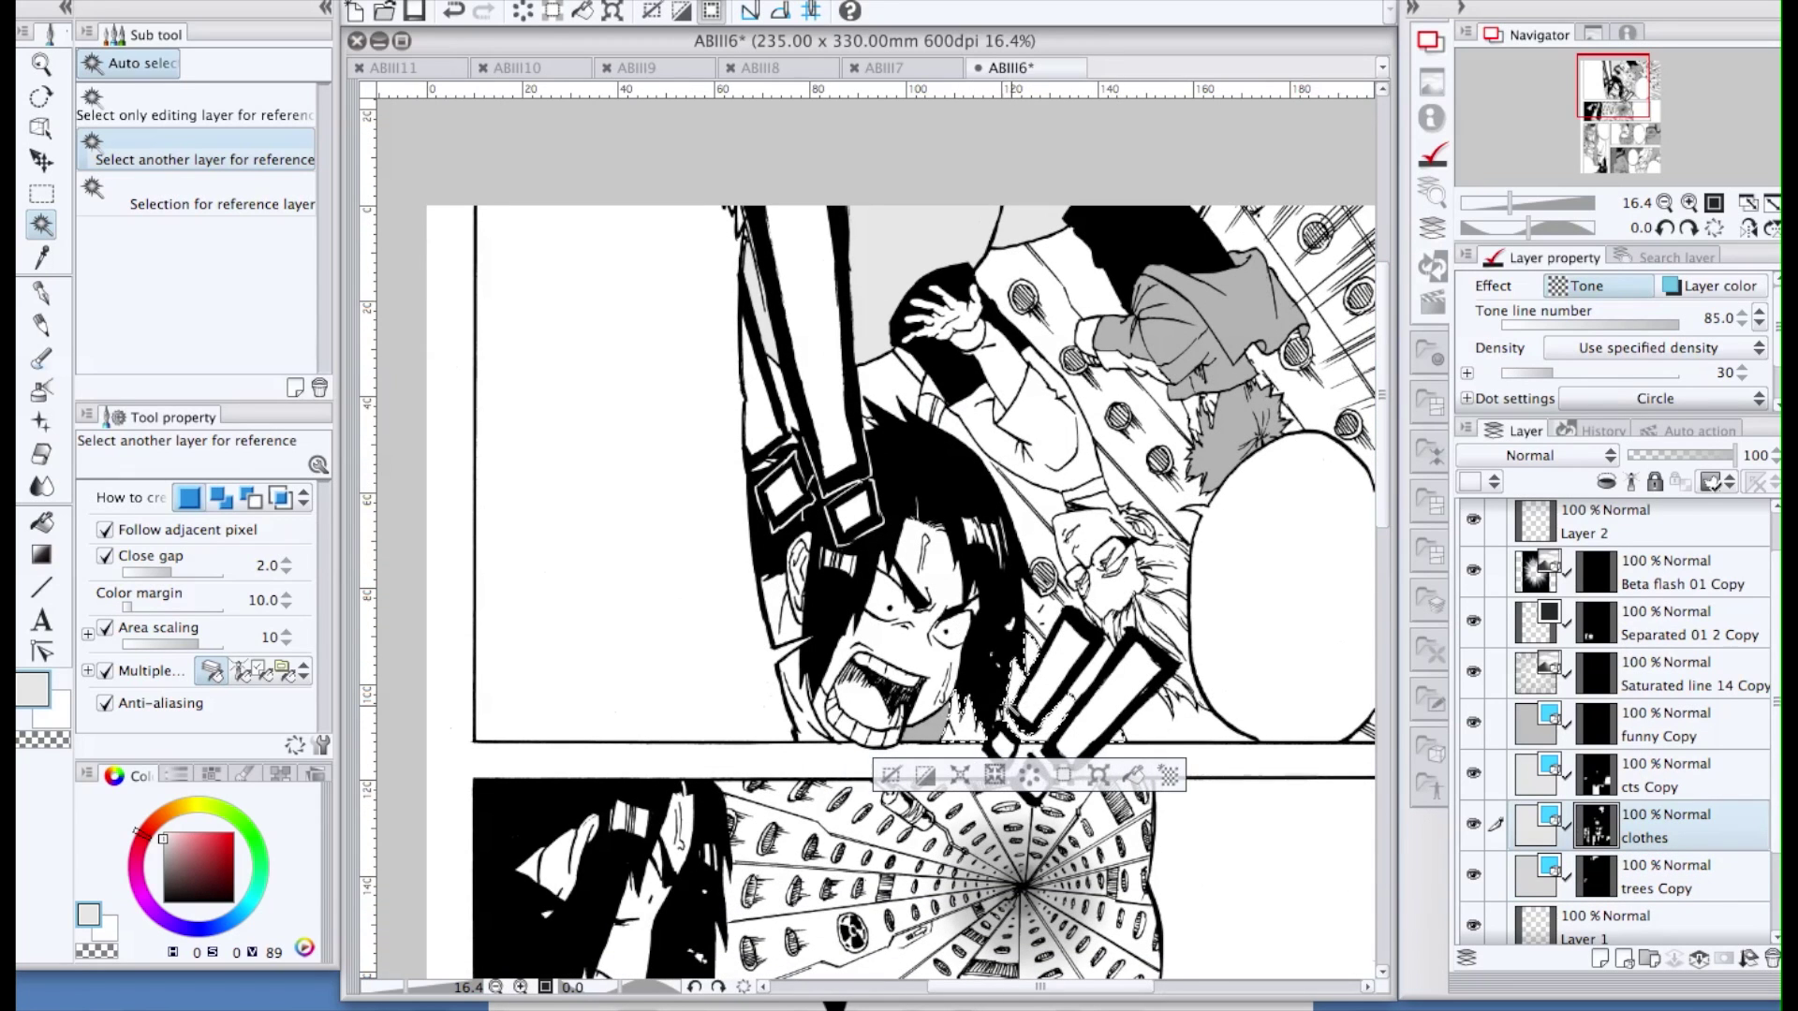
{"action": "scroll", "coordinate": [993, 728], "scroll_direction": "up", "scroll_amount": 5}
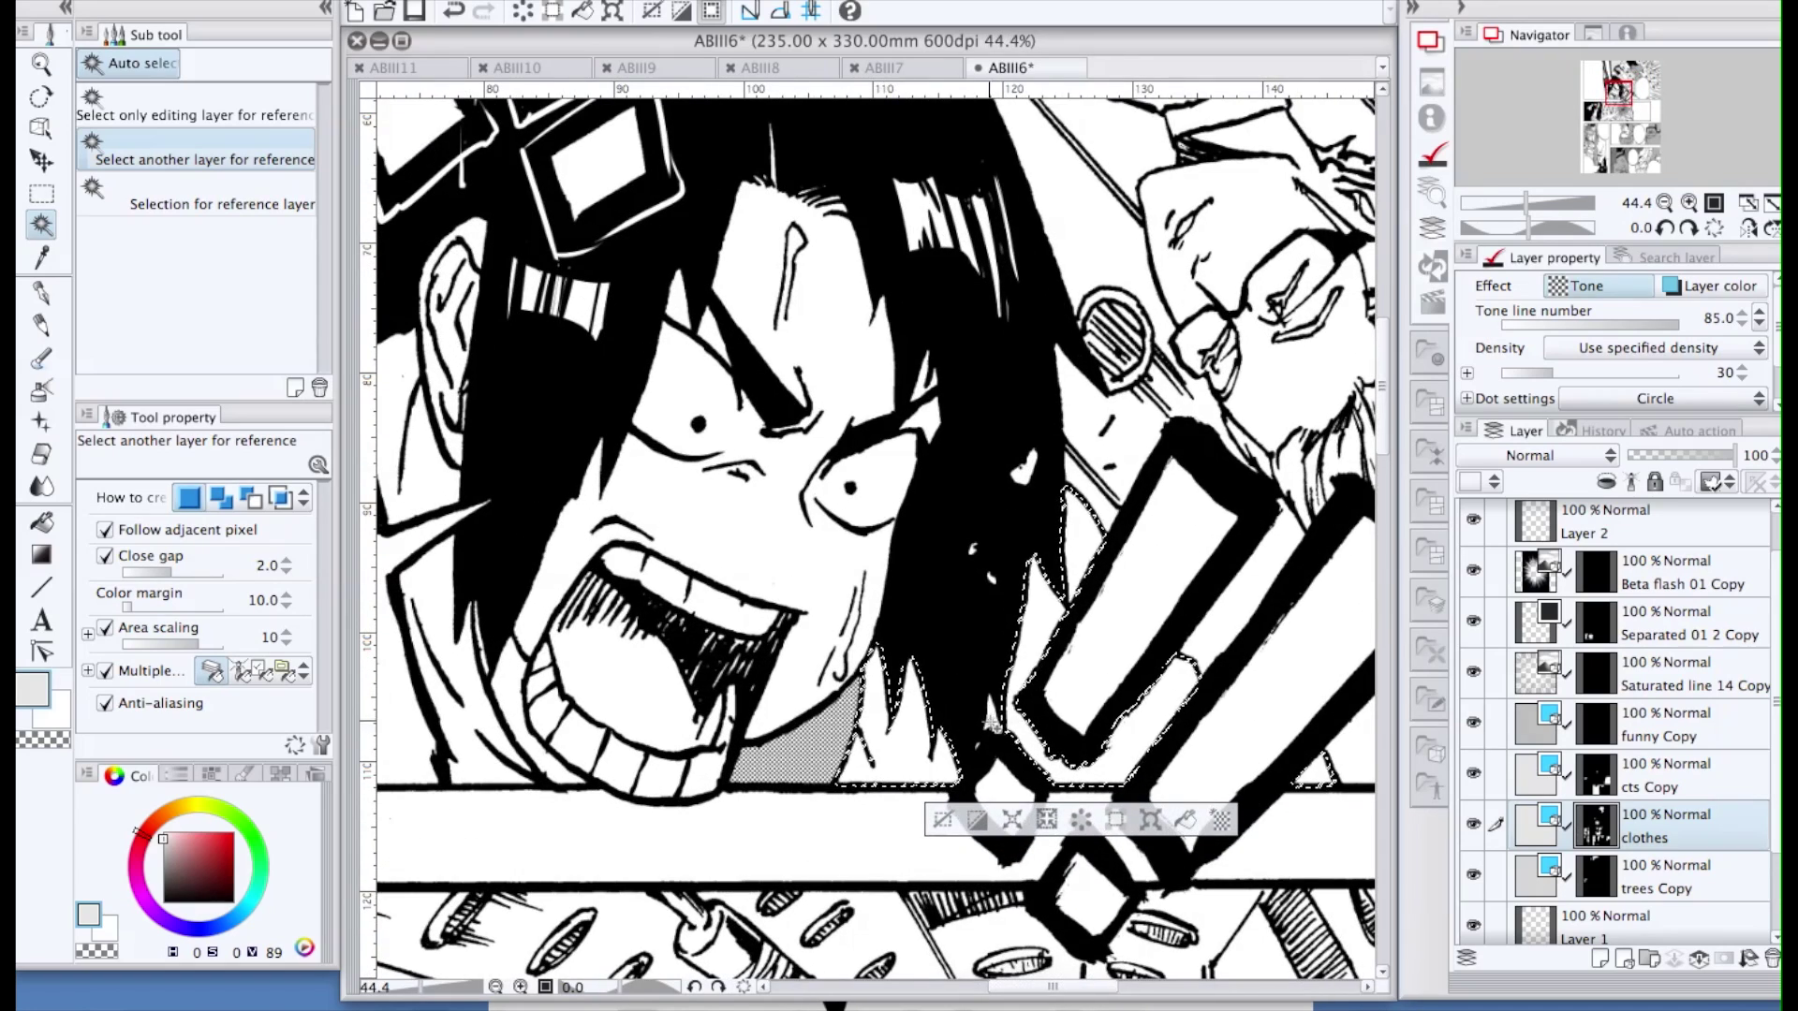
{"action": "left_click", "coordinate": [1011, 821]}
{"action": "left_click", "coordinate": [1035, 586]}
{"action": "left_click", "coordinate": [1186, 821]}
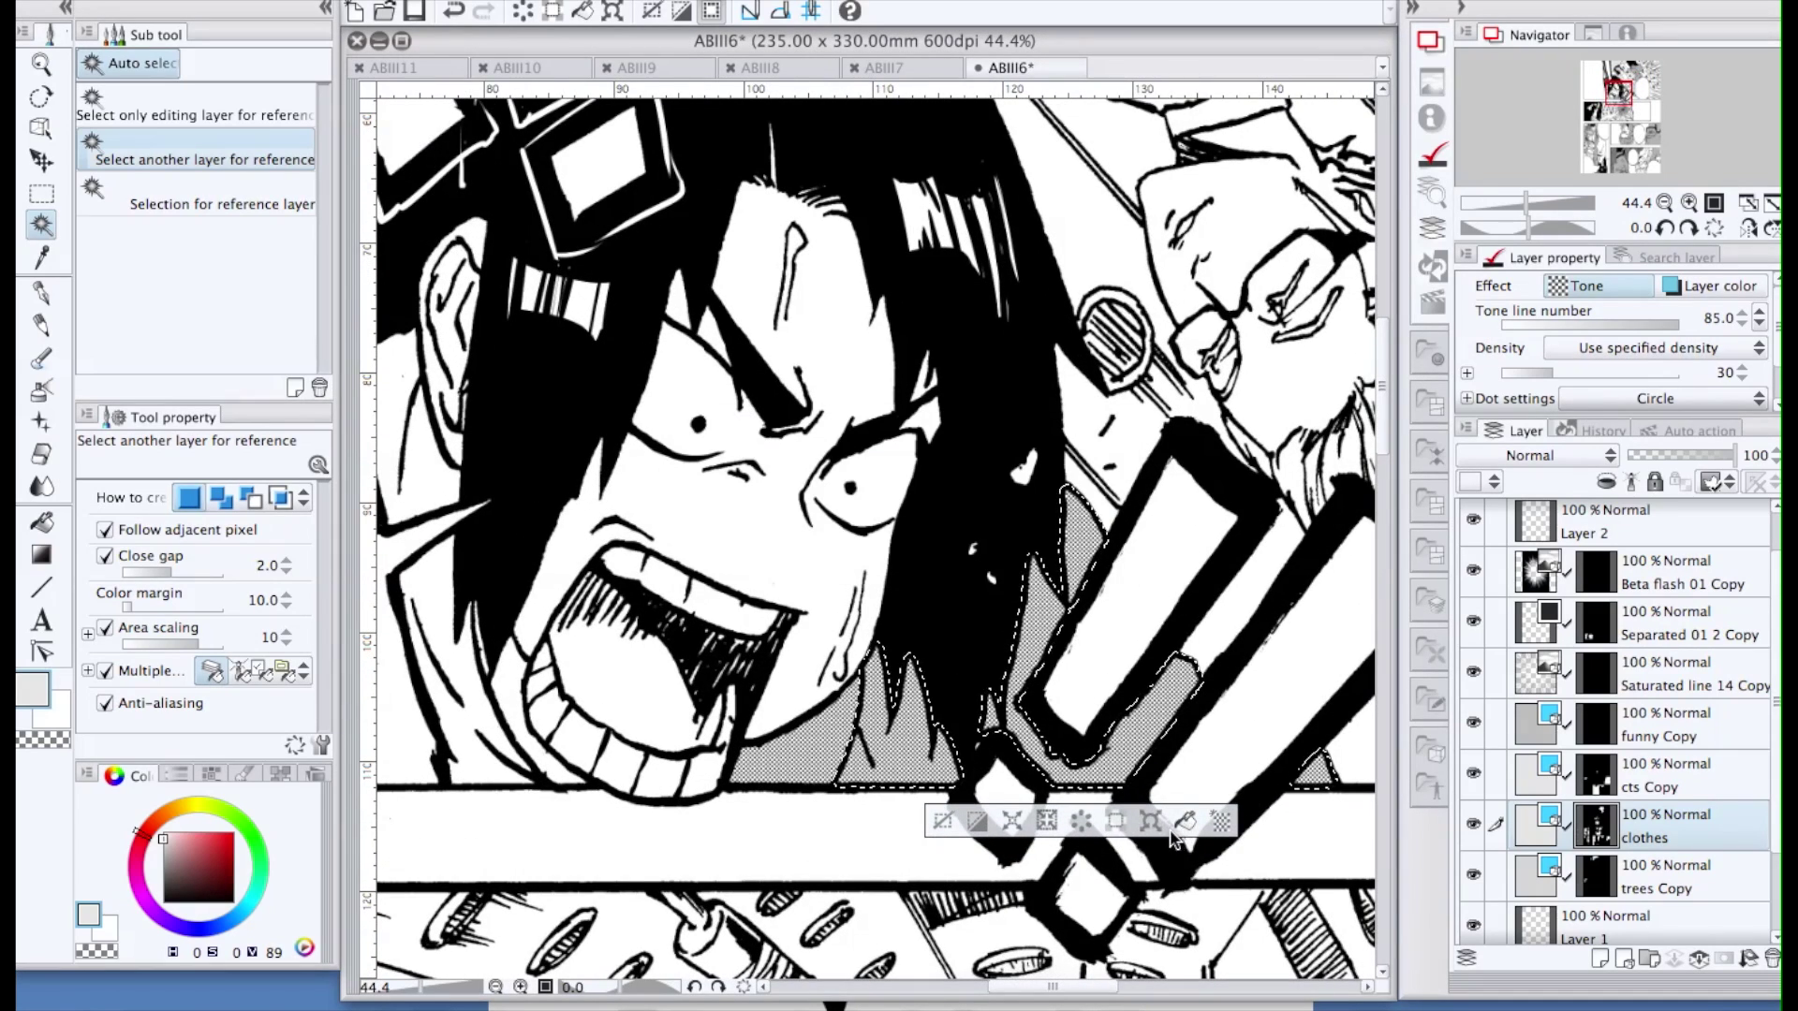
{"action": "key", "text": "ctrl+d"}
{"action": "key", "text": "p"}
{"action": "scroll", "coordinate": [971, 745], "scroll_direction": "down", "scroll_amount": 5}
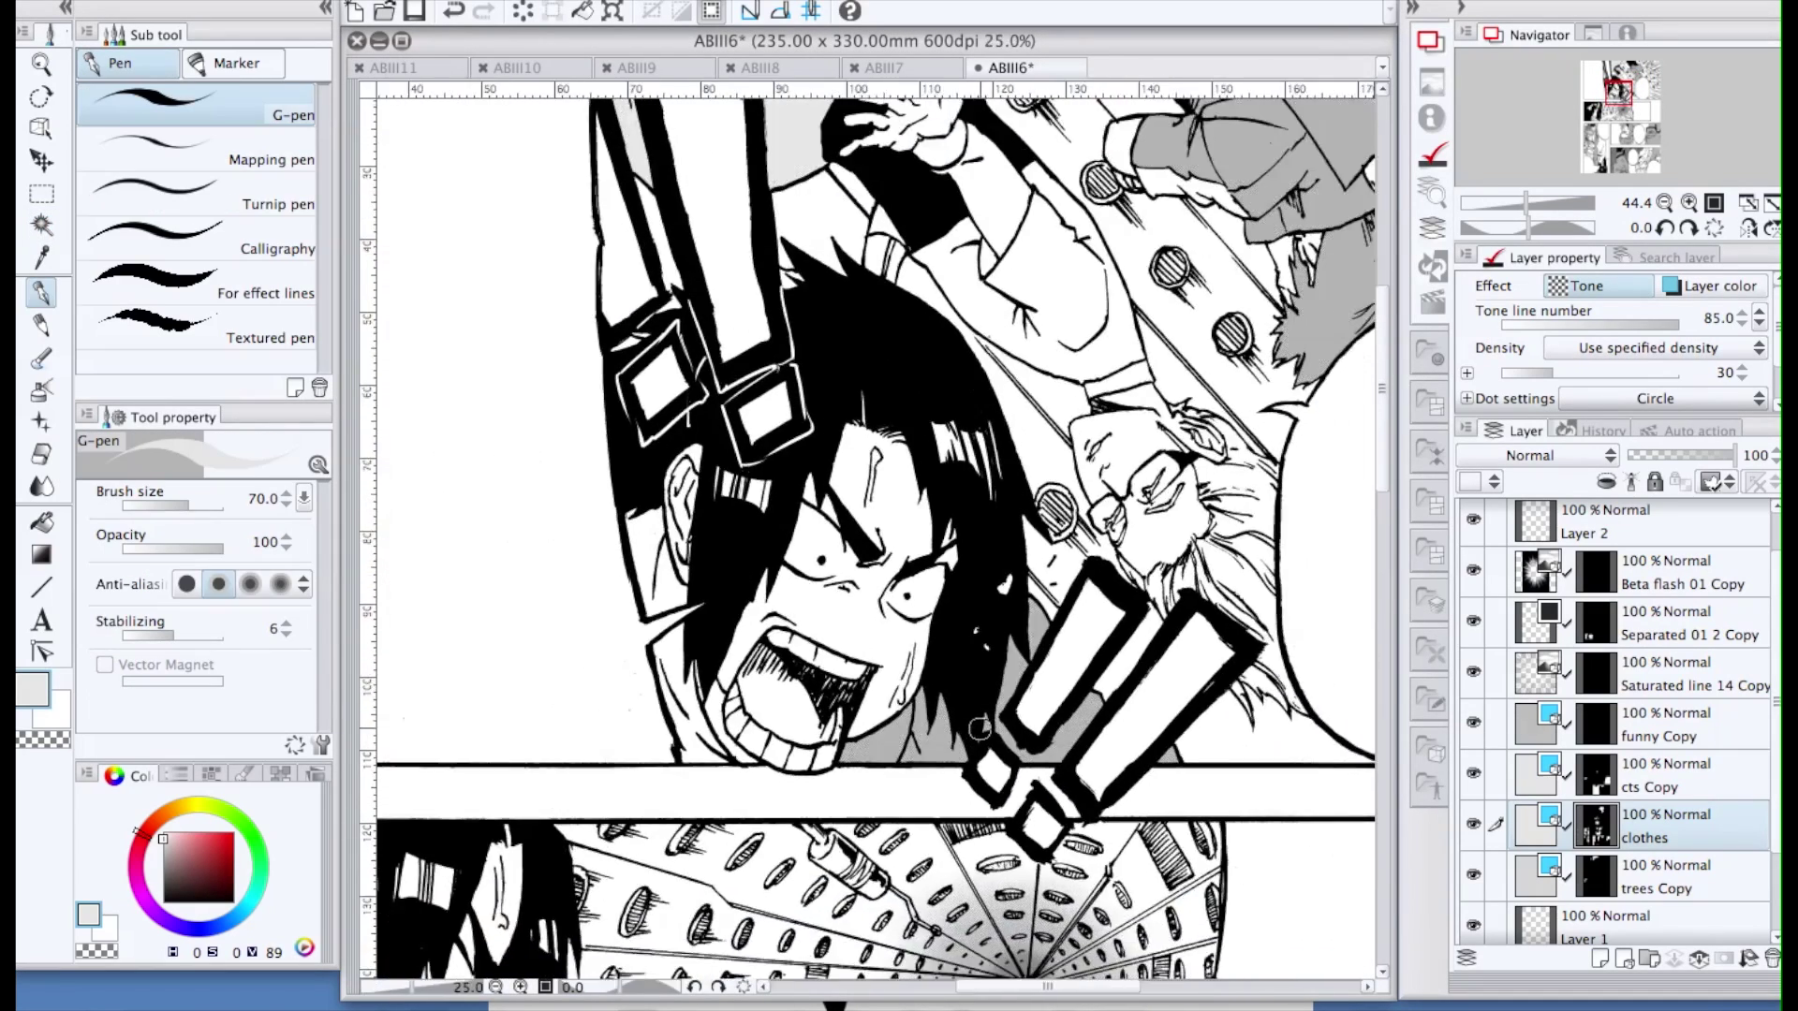
On trees Copy, with its tone temporarily hidden, auto select the background above the raised hand and the gaps by the long exclamation marks
{"action": "scroll", "coordinate": [1380, 479], "scroll_direction": "up", "scroll_amount": 2}
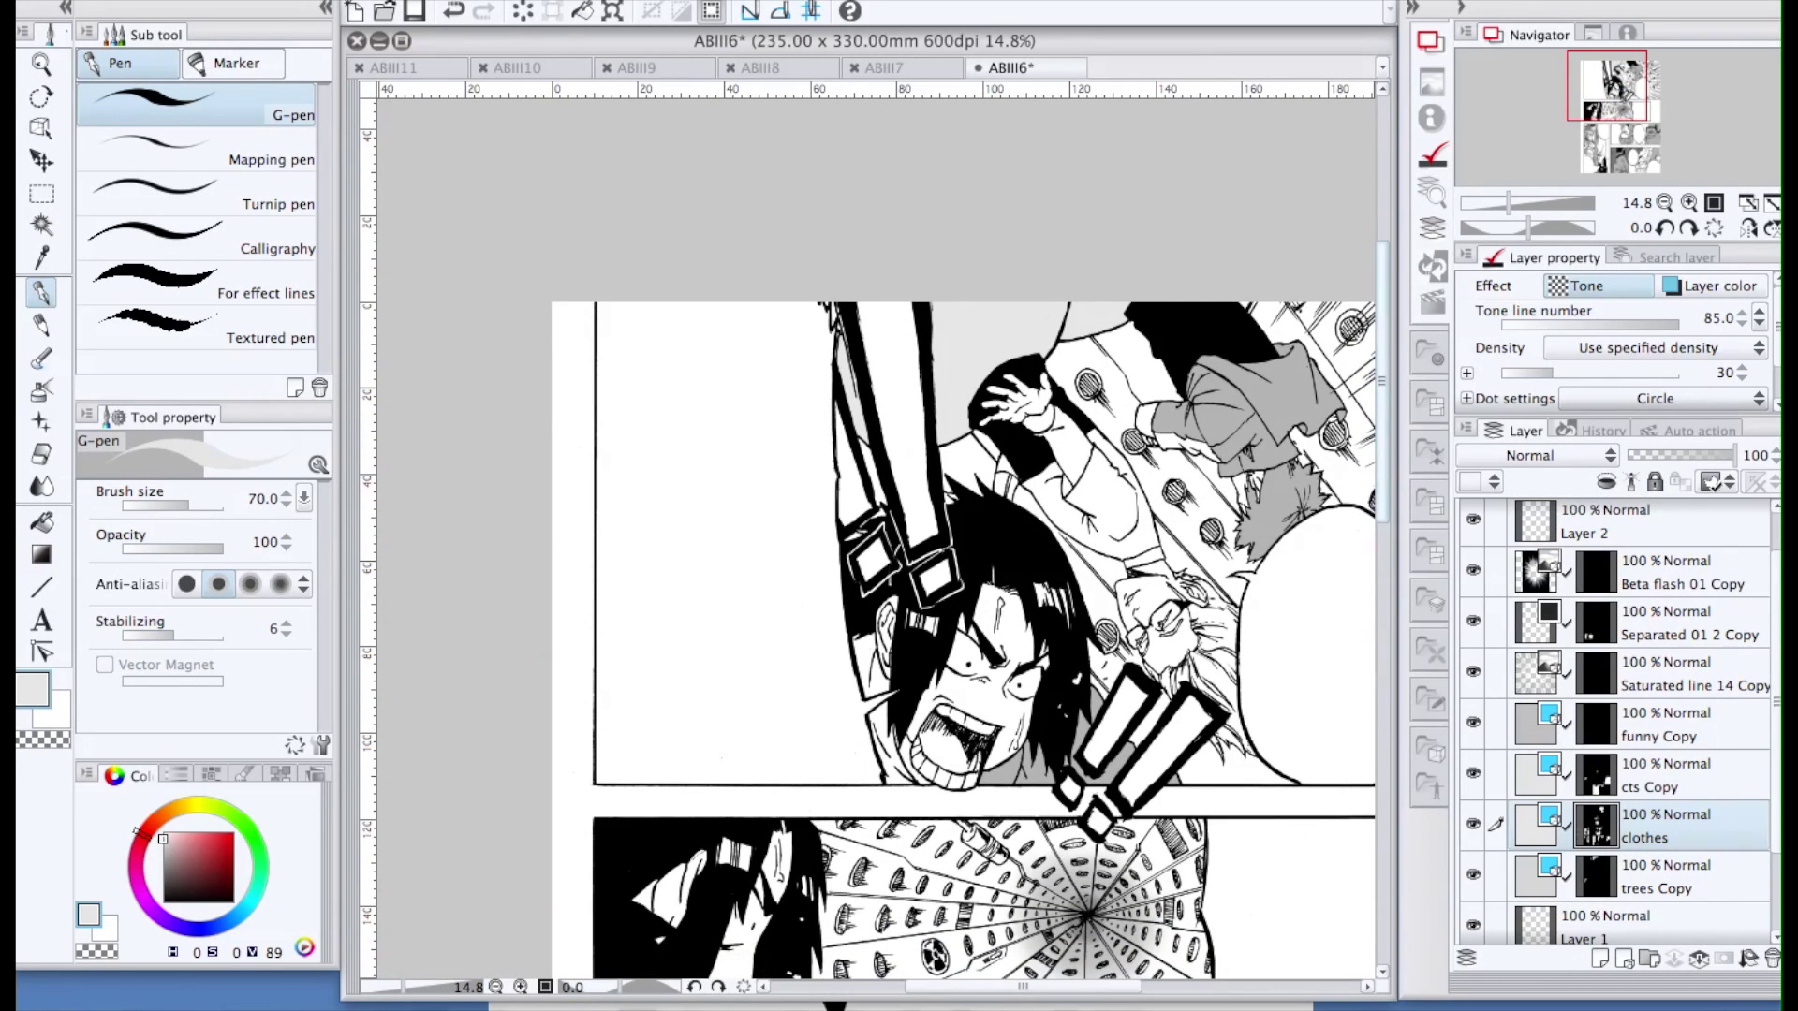
{"action": "left_click", "coordinate": [1666, 867]}
{"action": "key", "text": "w"}
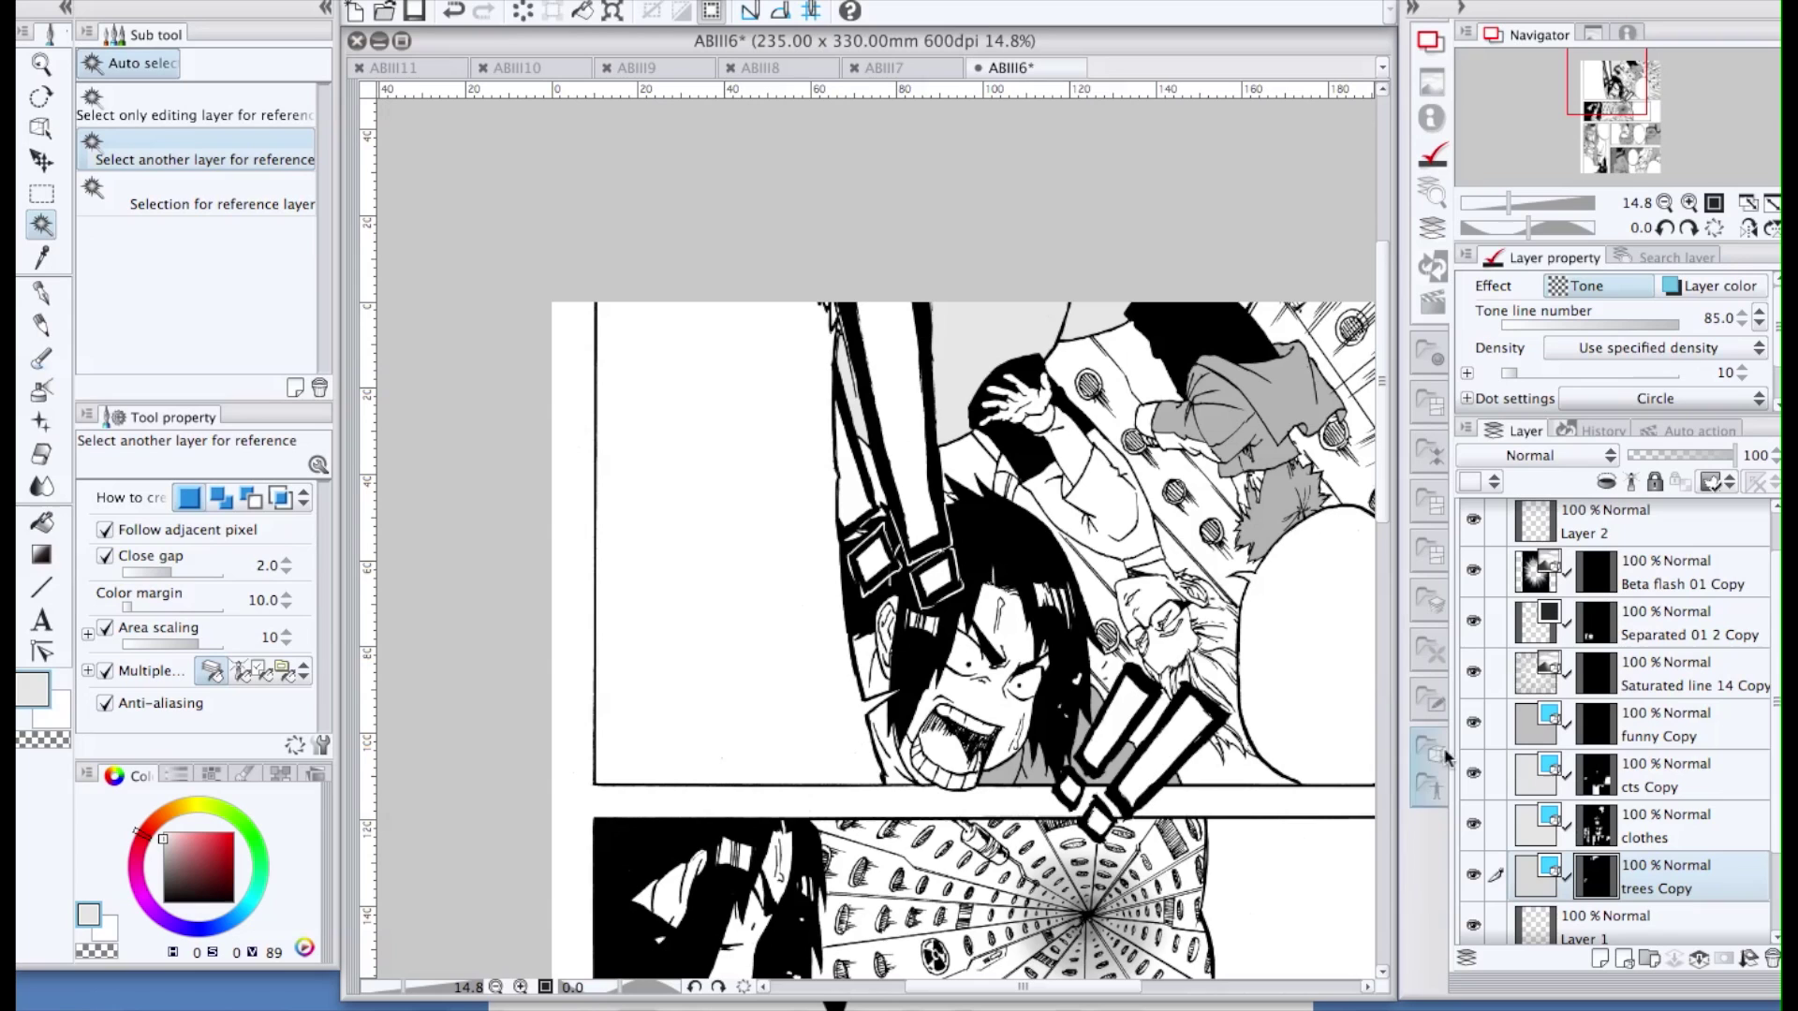
{"action": "left_click", "coordinate": [1474, 876]}
{"action": "left_click", "coordinate": [989, 347]}
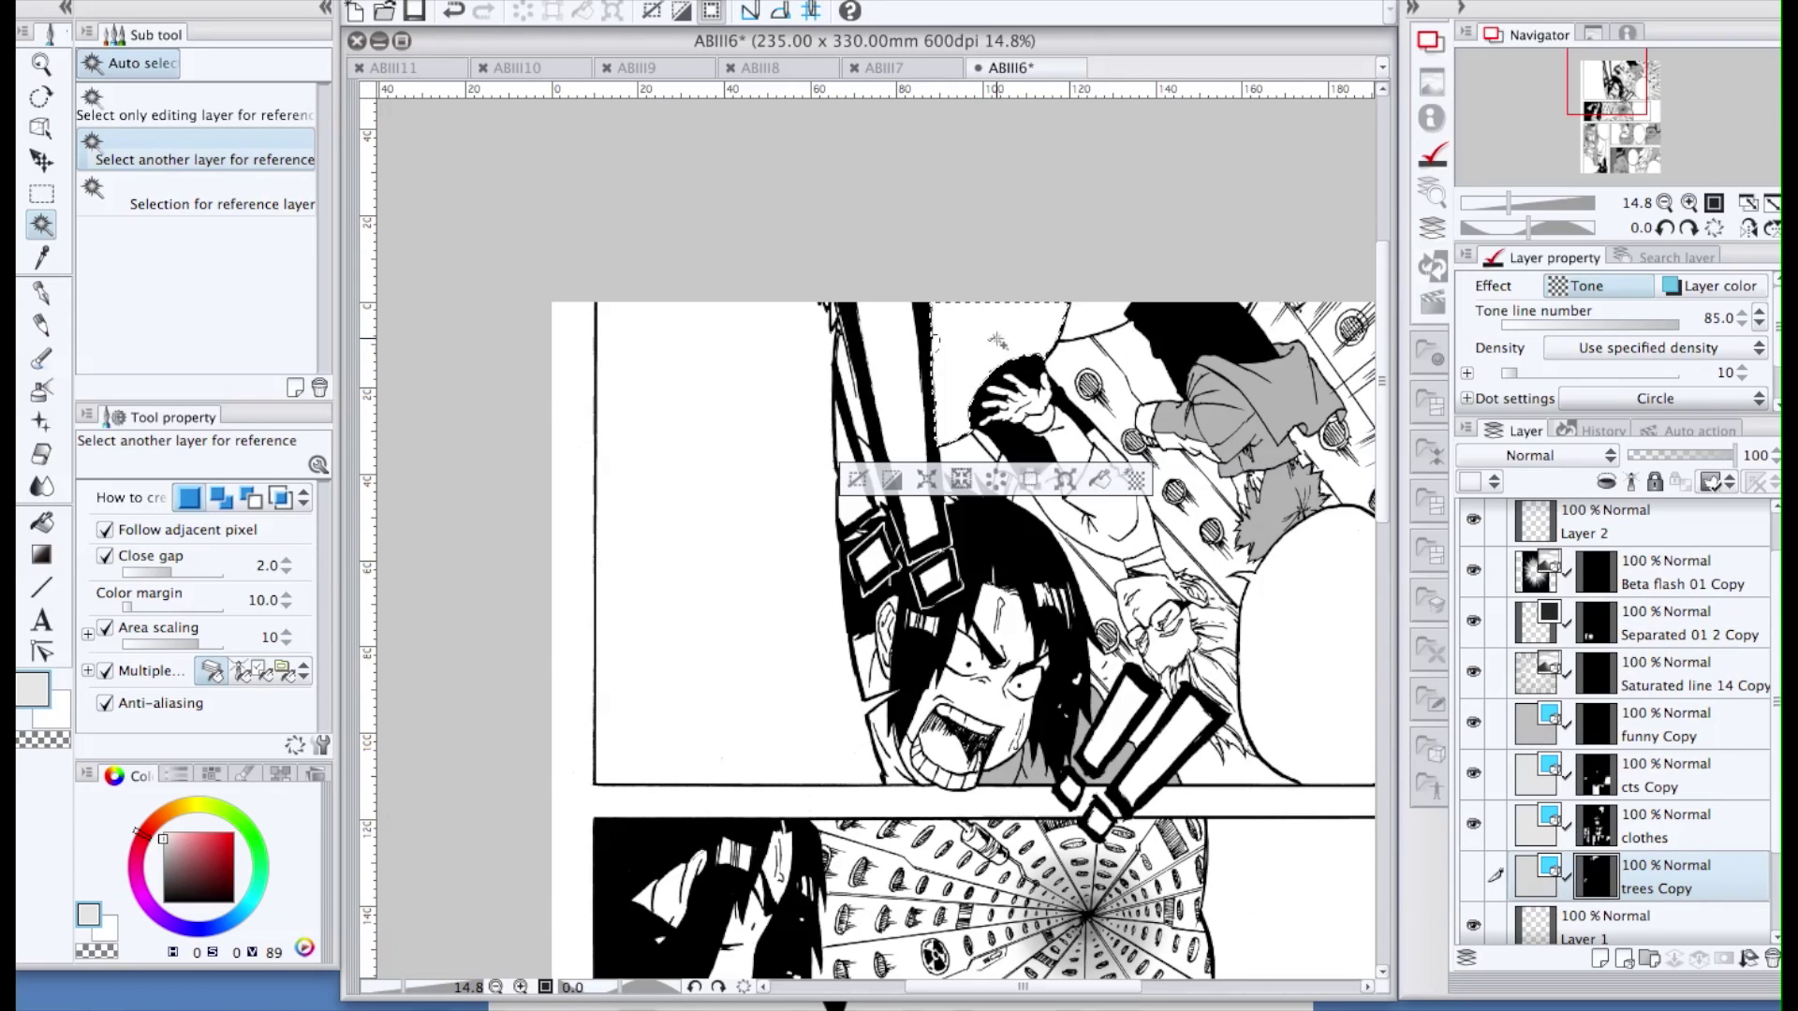
{"action": "left_click", "coordinate": [841, 375], "text": "shift"}
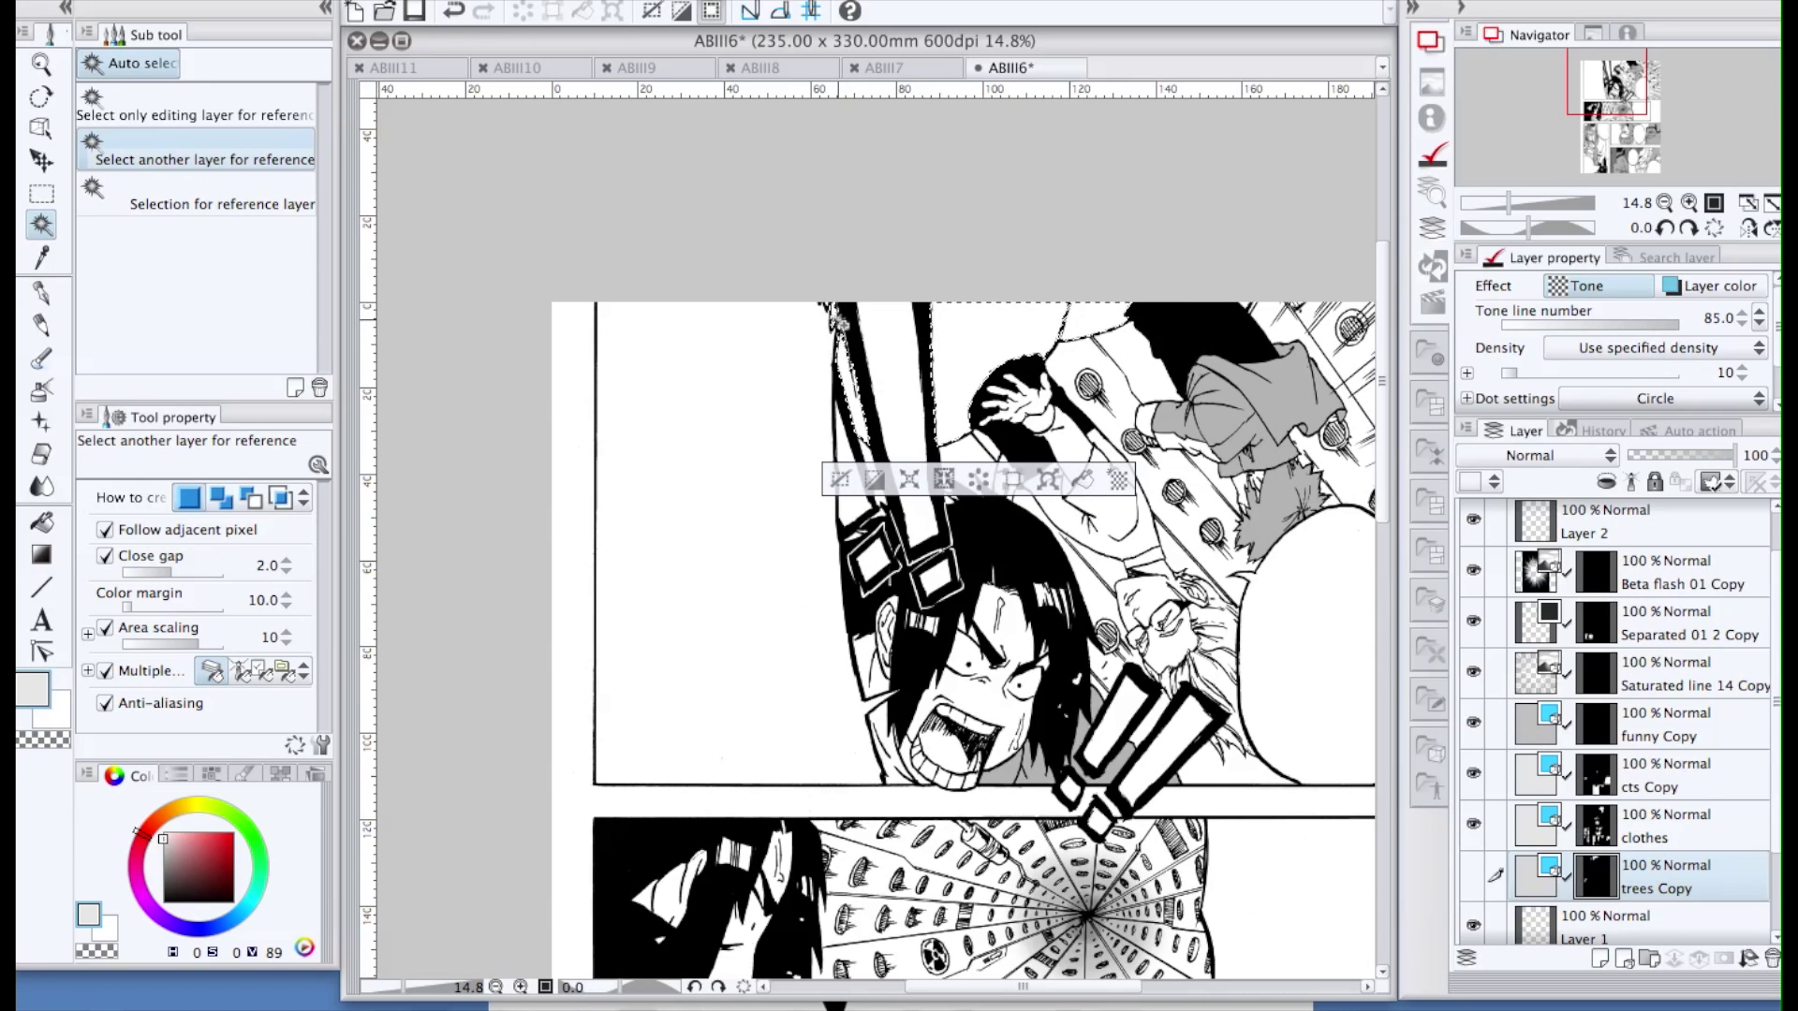
{"action": "left_click", "coordinate": [875, 485]}
{"action": "left_click", "coordinate": [1045, 463]}
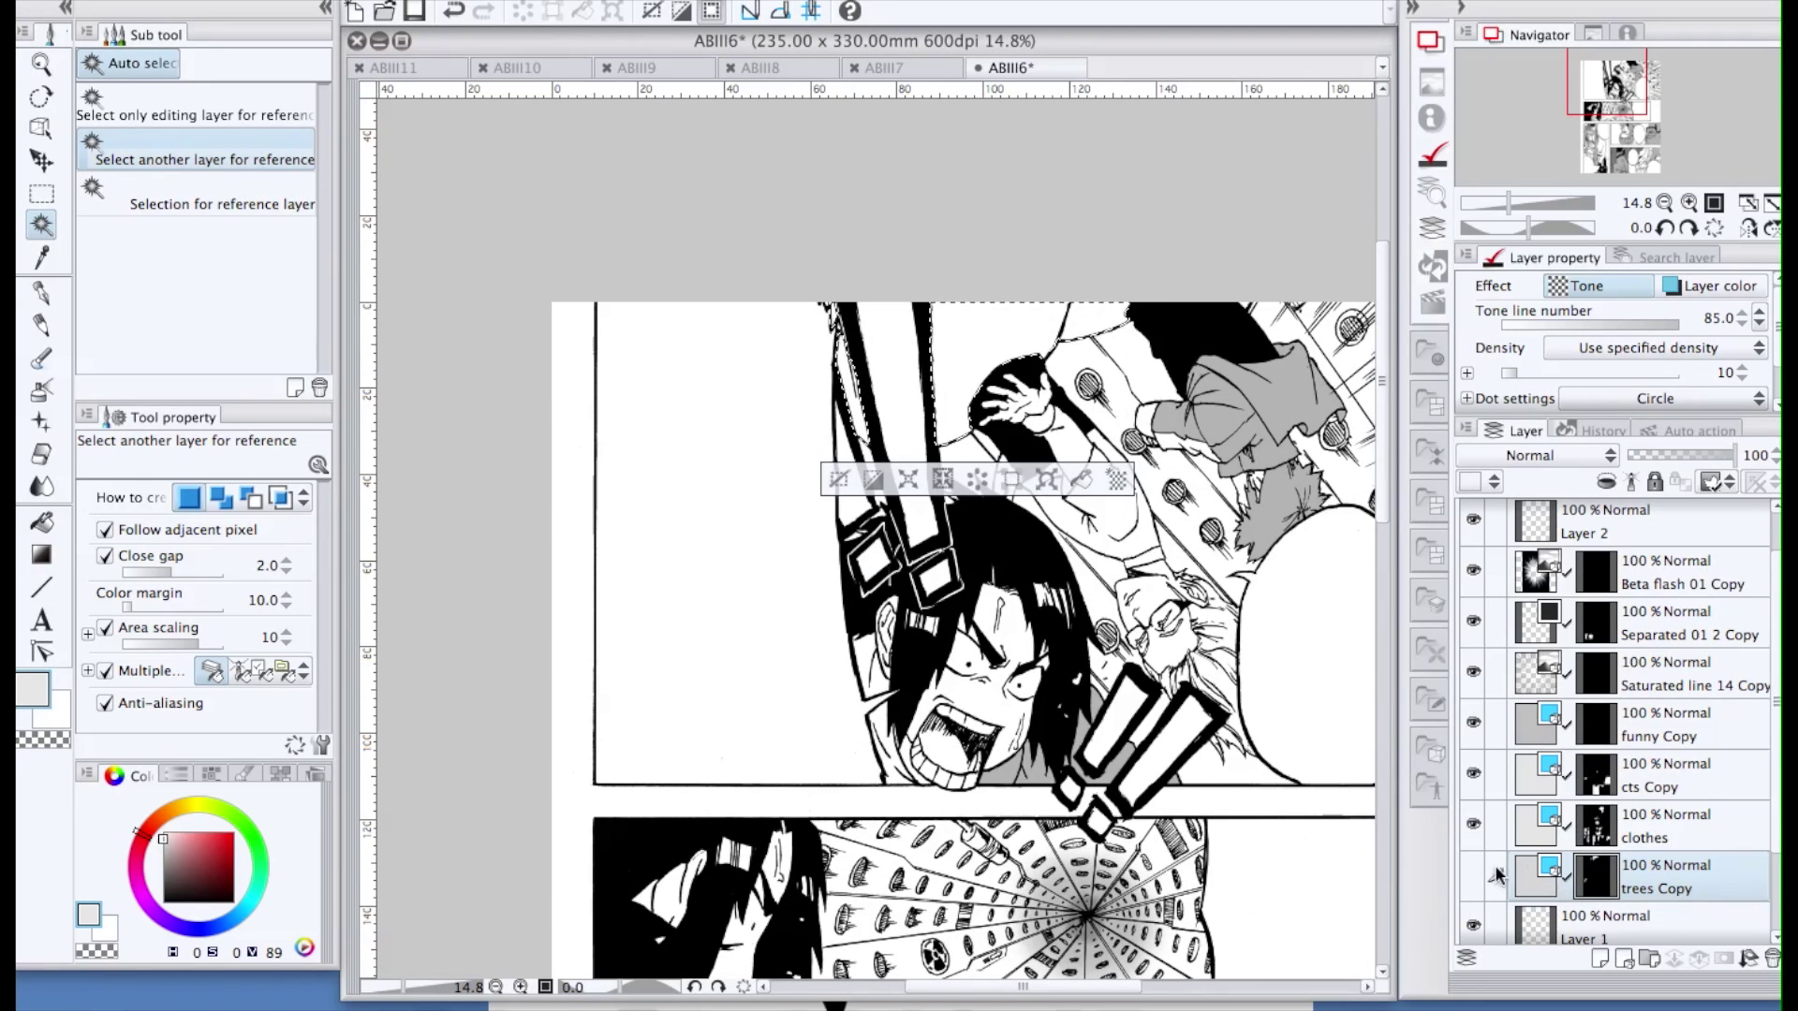
Add a new raster layer above the zion layer, keeping the background selection active
{"action": "scroll", "coordinate": [911, 330], "scroll_direction": "up", "scroll_amount": 1}
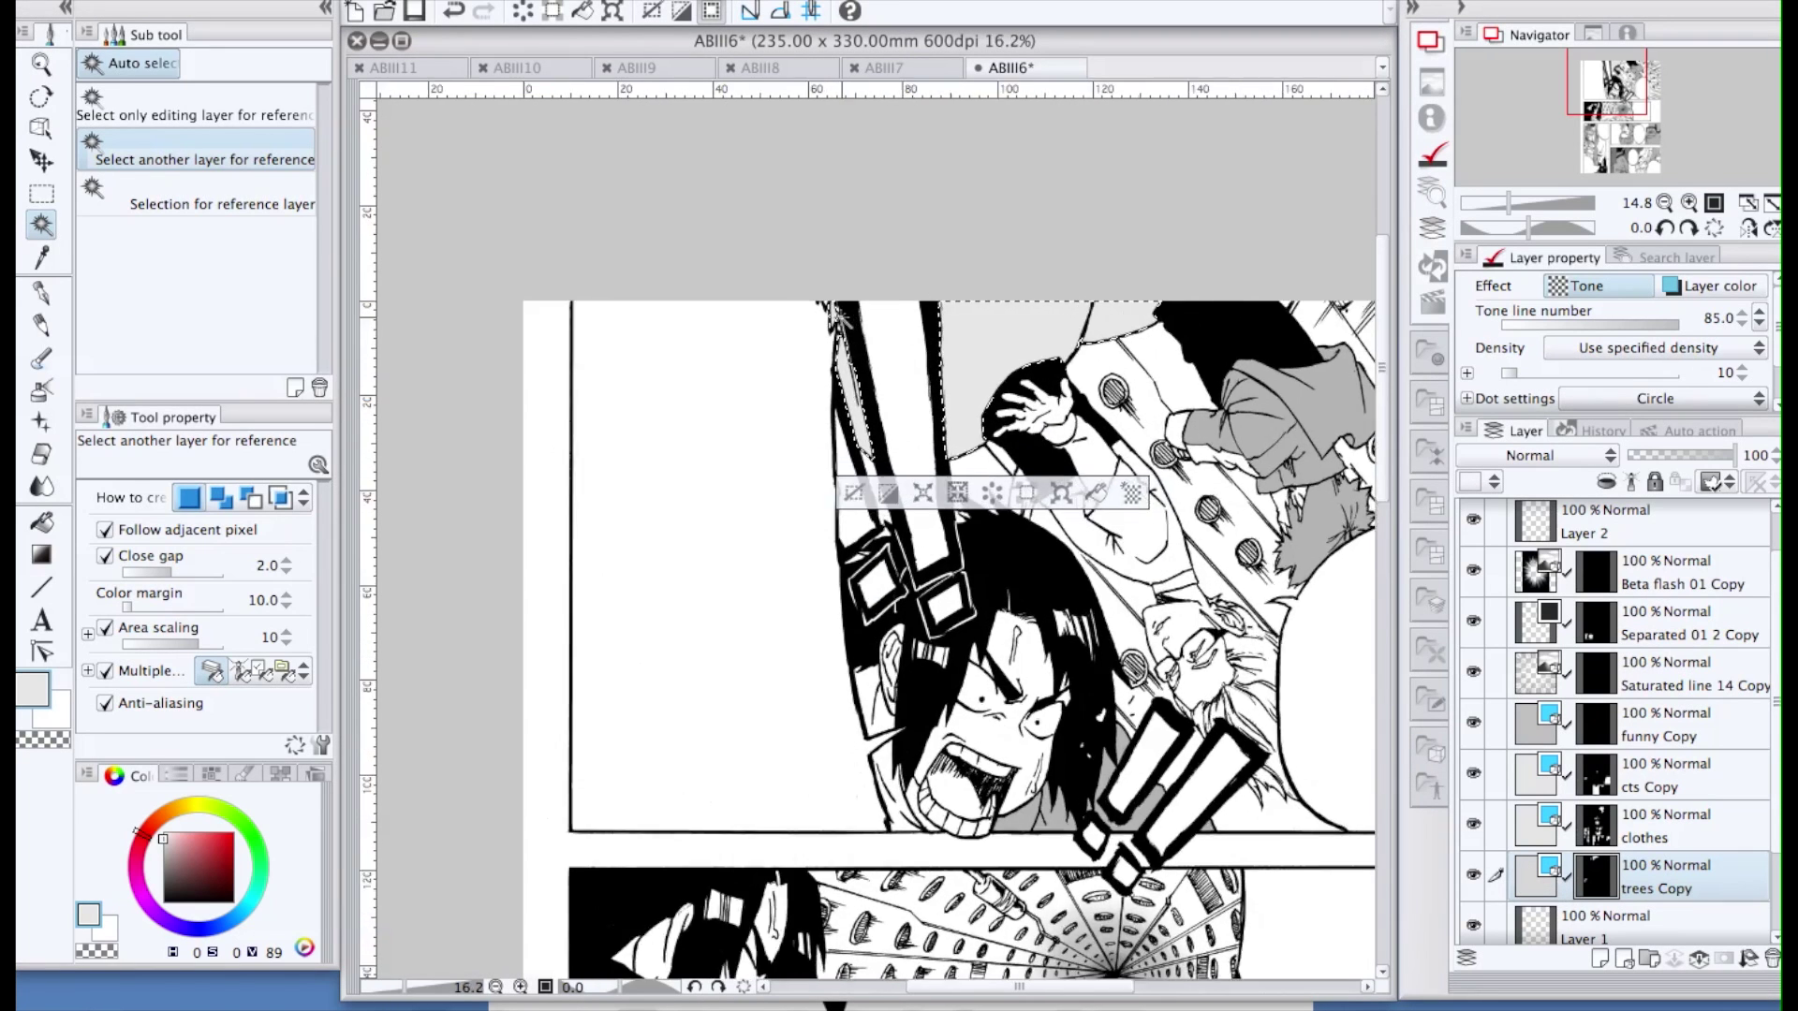
{"action": "scroll", "coordinate": [875, 636], "scroll_direction": "down", "scroll_amount": 2}
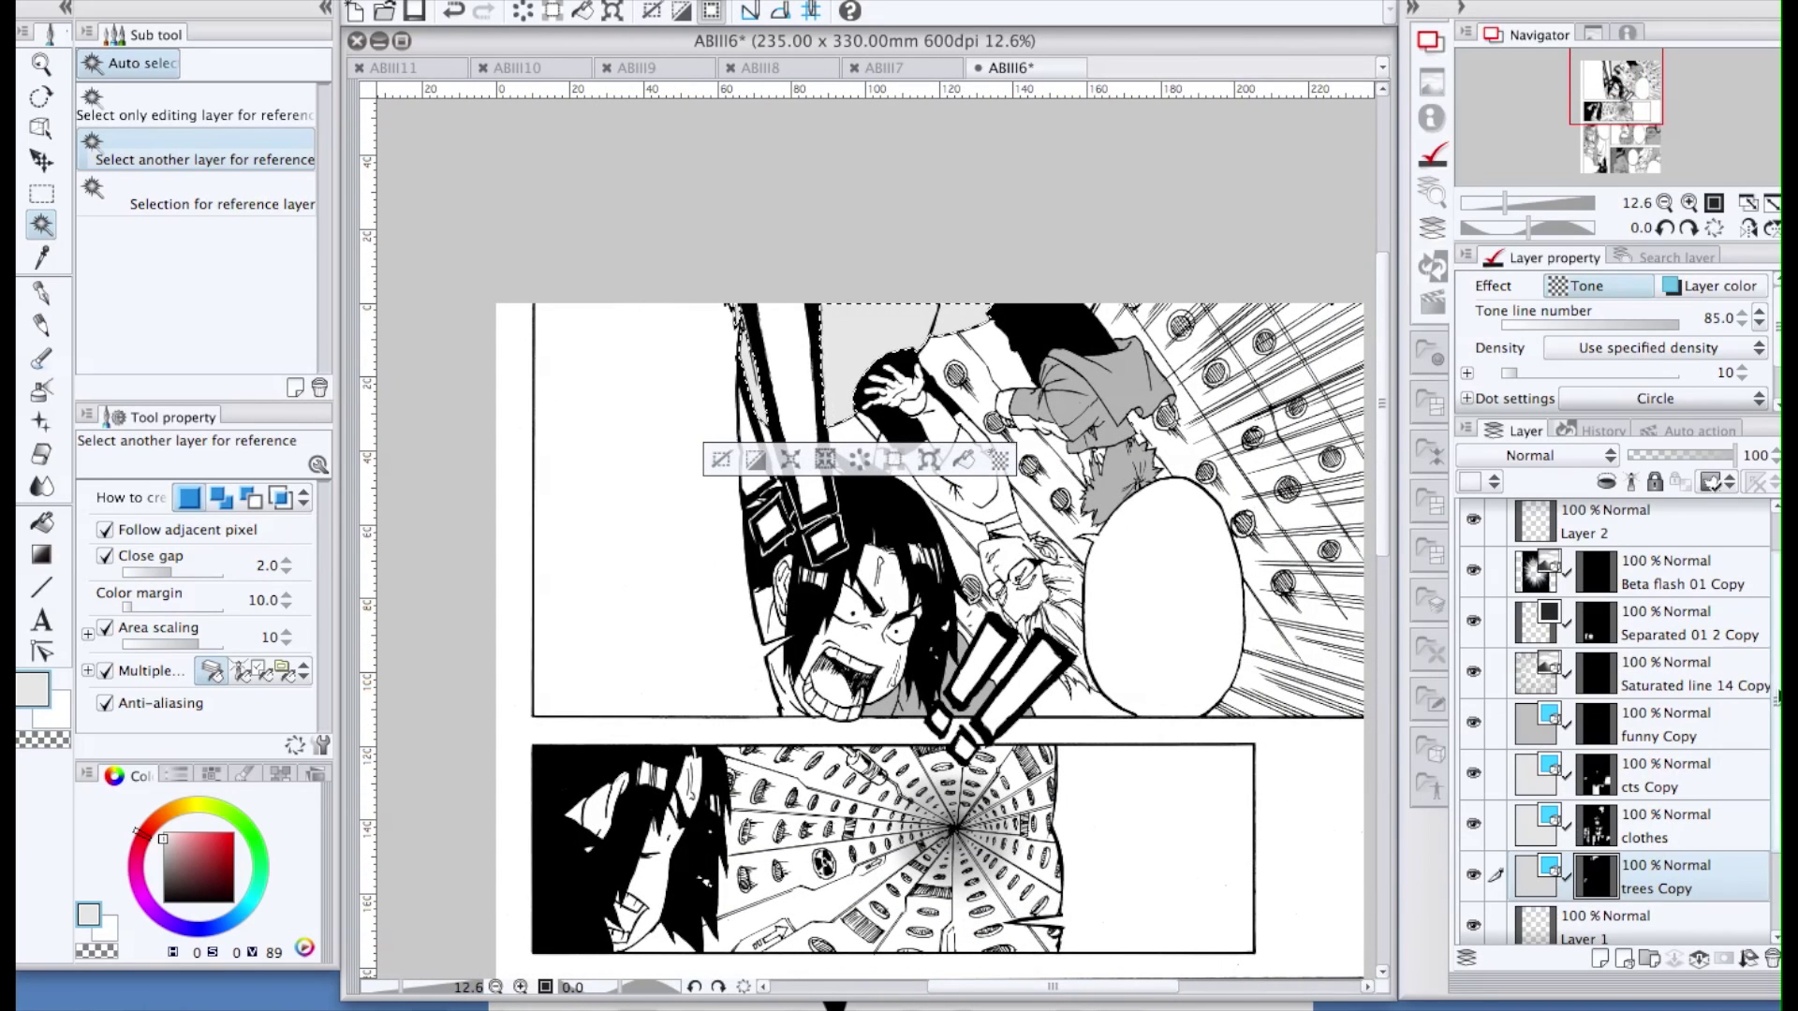
{"action": "left_click_drag", "start_coordinate": [1777, 696], "coordinate": [1776, 647]}
{"action": "left_click", "coordinate": [1691, 527]}
{"action": "left_click", "coordinate": [1601, 959]}
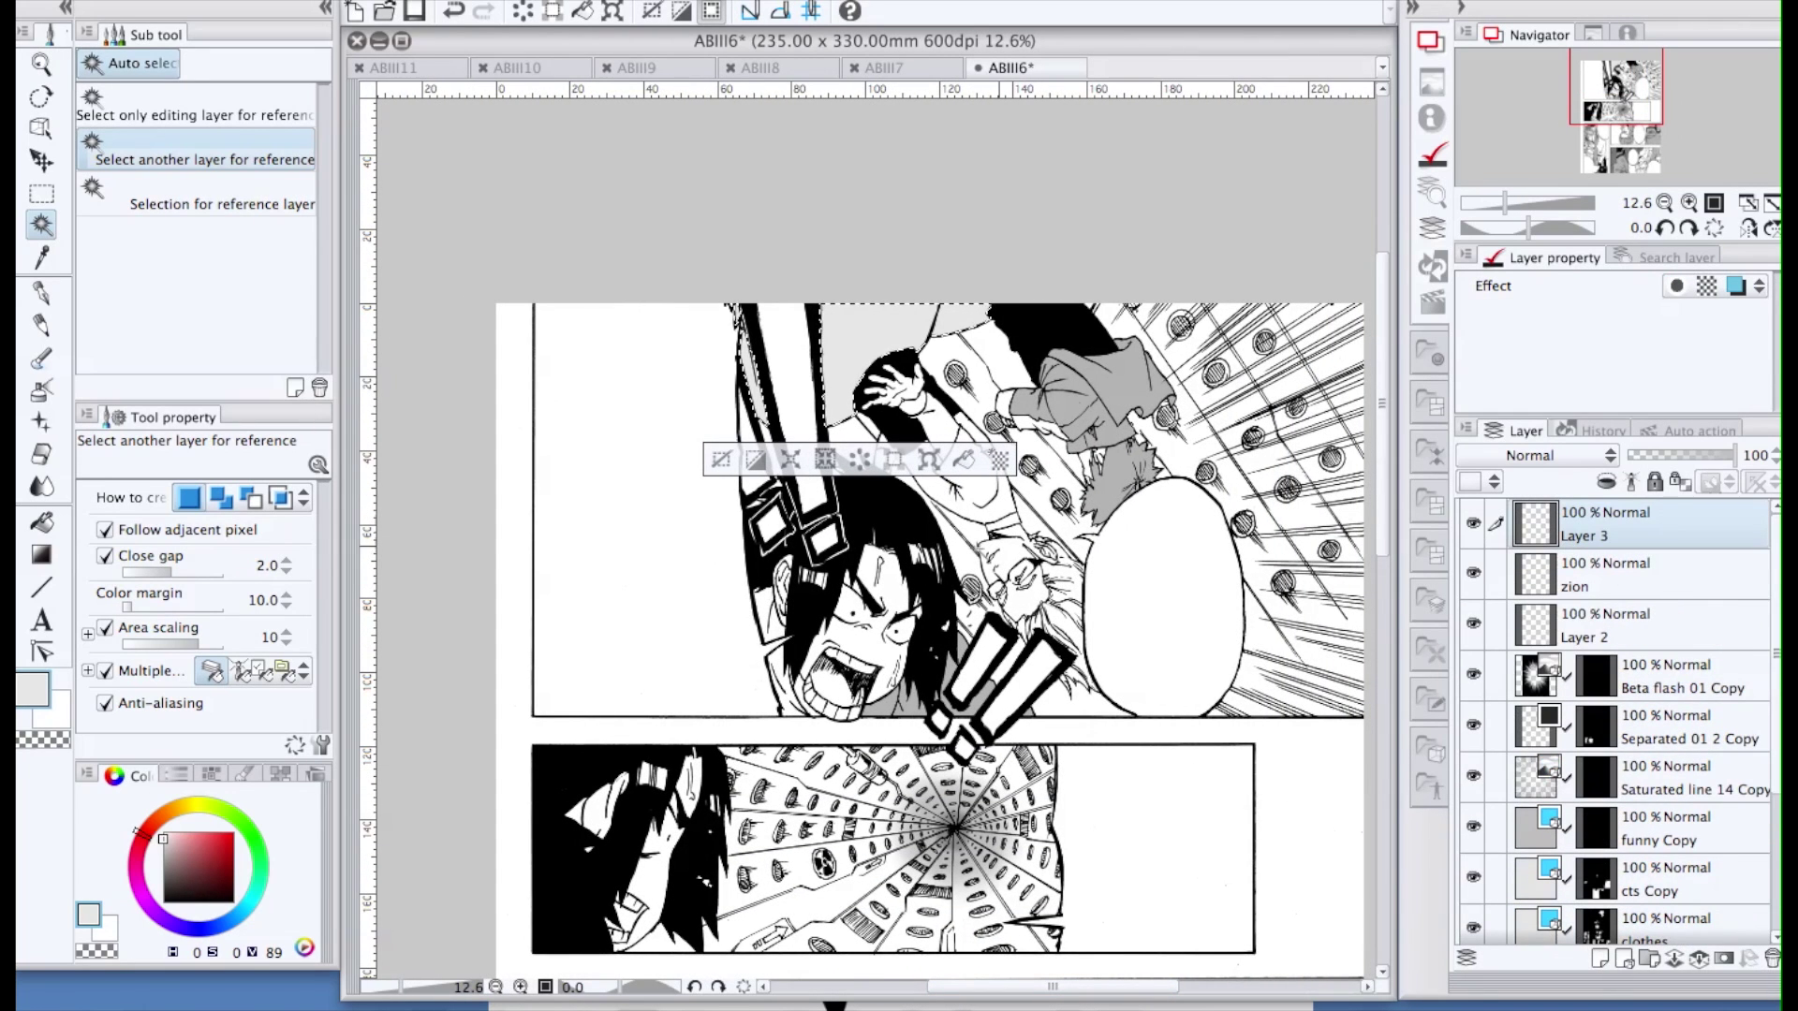
Airbrush soft black shading into the selected background above the hand and beside the exclamation marks, using Soft at sizes 250 and 150
{"action": "left_click", "coordinate": [41, 389]}
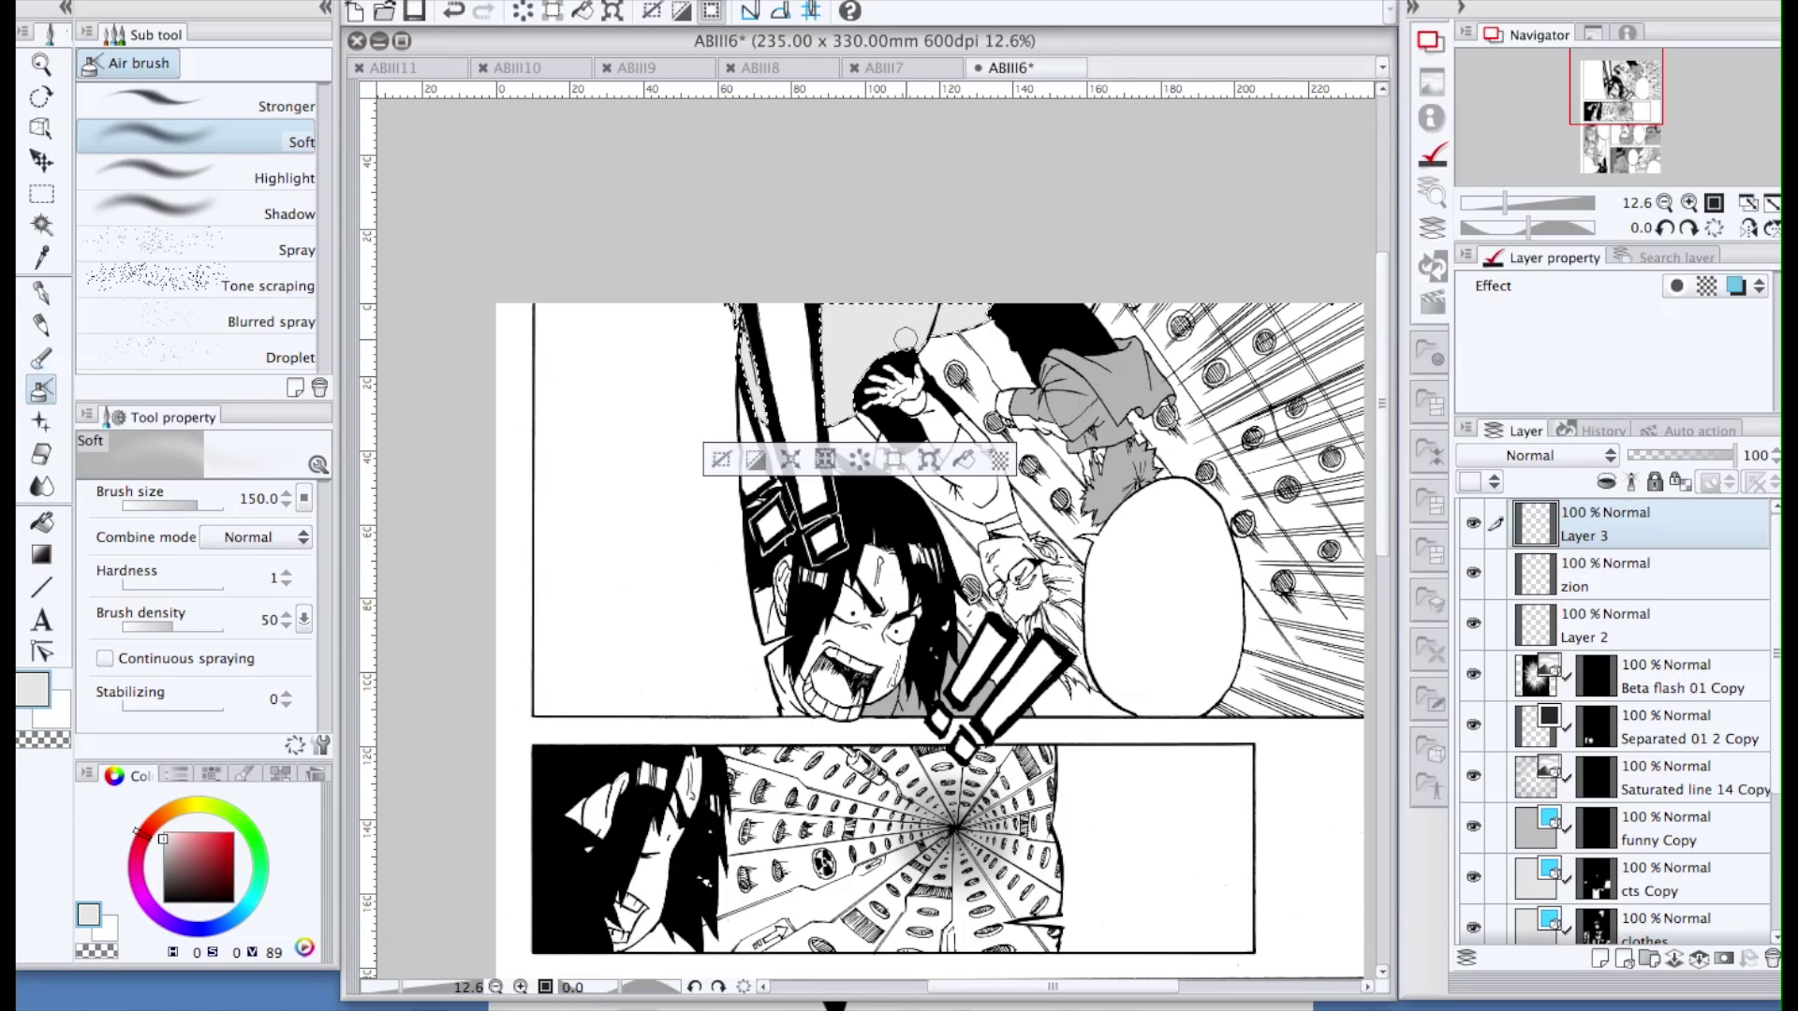
{"action": "left_click_drag", "start_coordinate": [181, 872], "coordinate": [161, 904]}
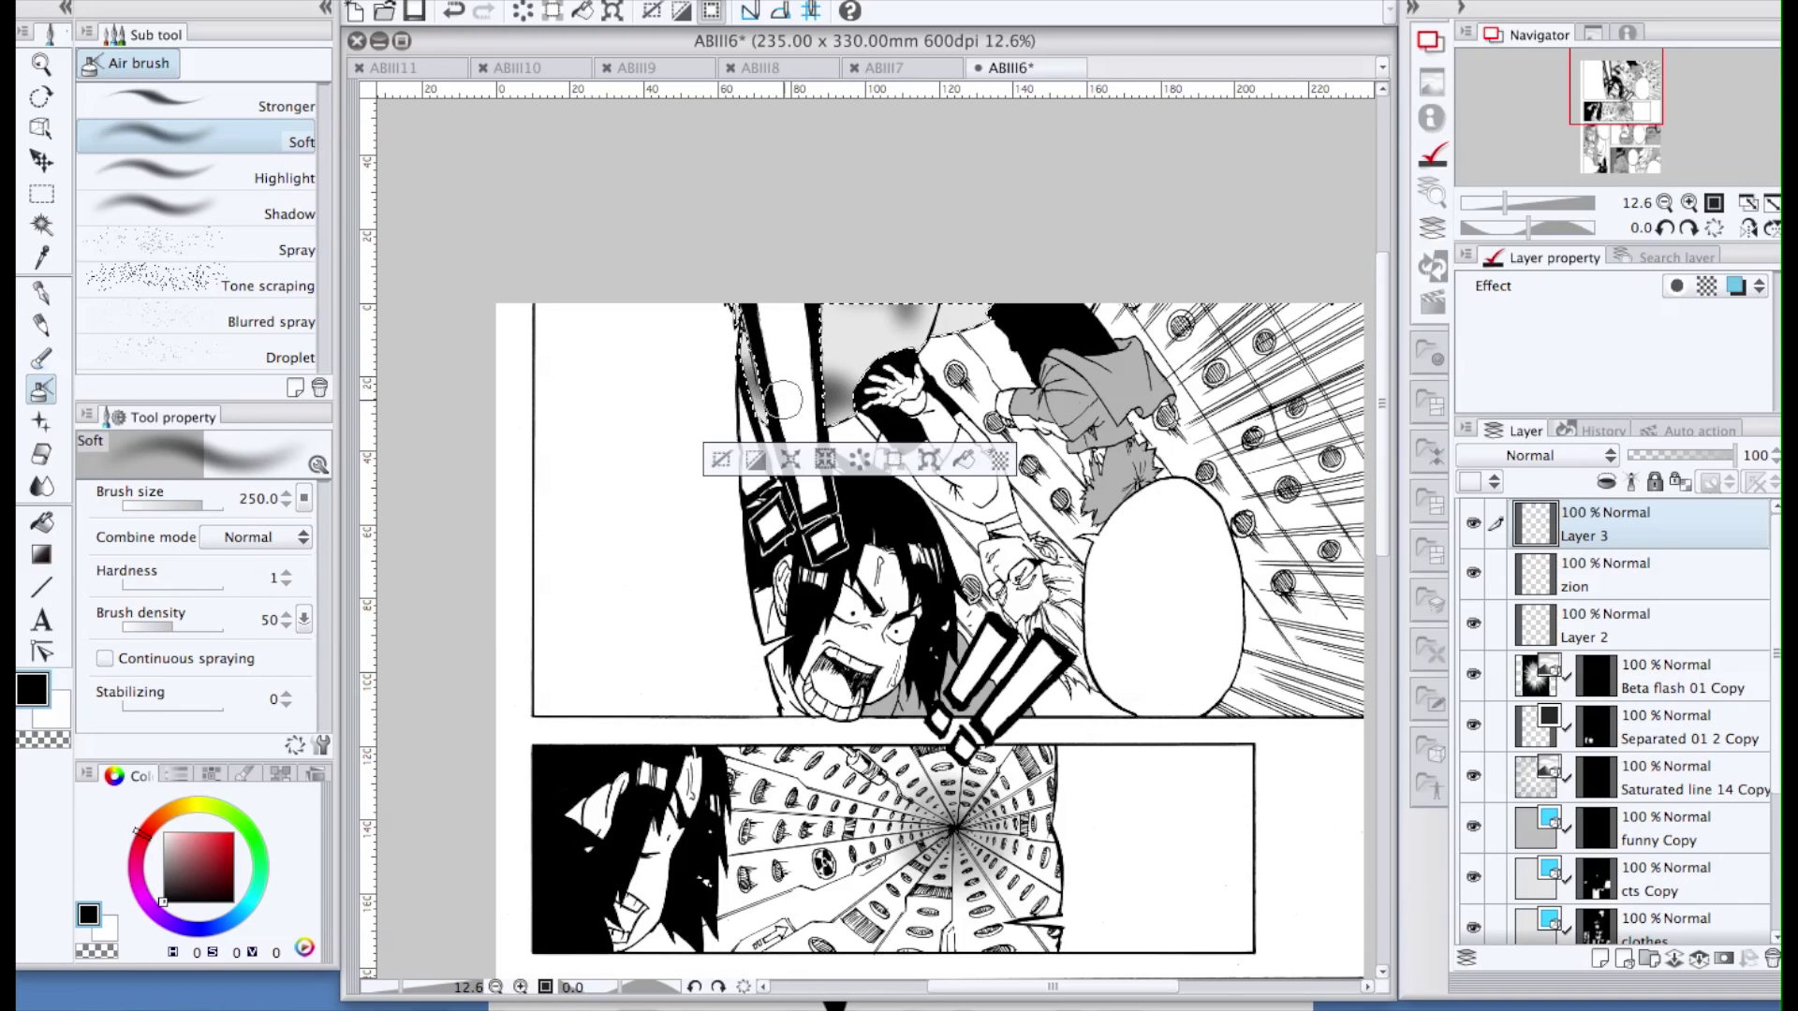
{"action": "key", "text": "bracketright"}
{"action": "key", "text": "bracketright"}
{"action": "key", "text": "bracketright"}
{"action": "left_click", "coordinate": [801, 359]}
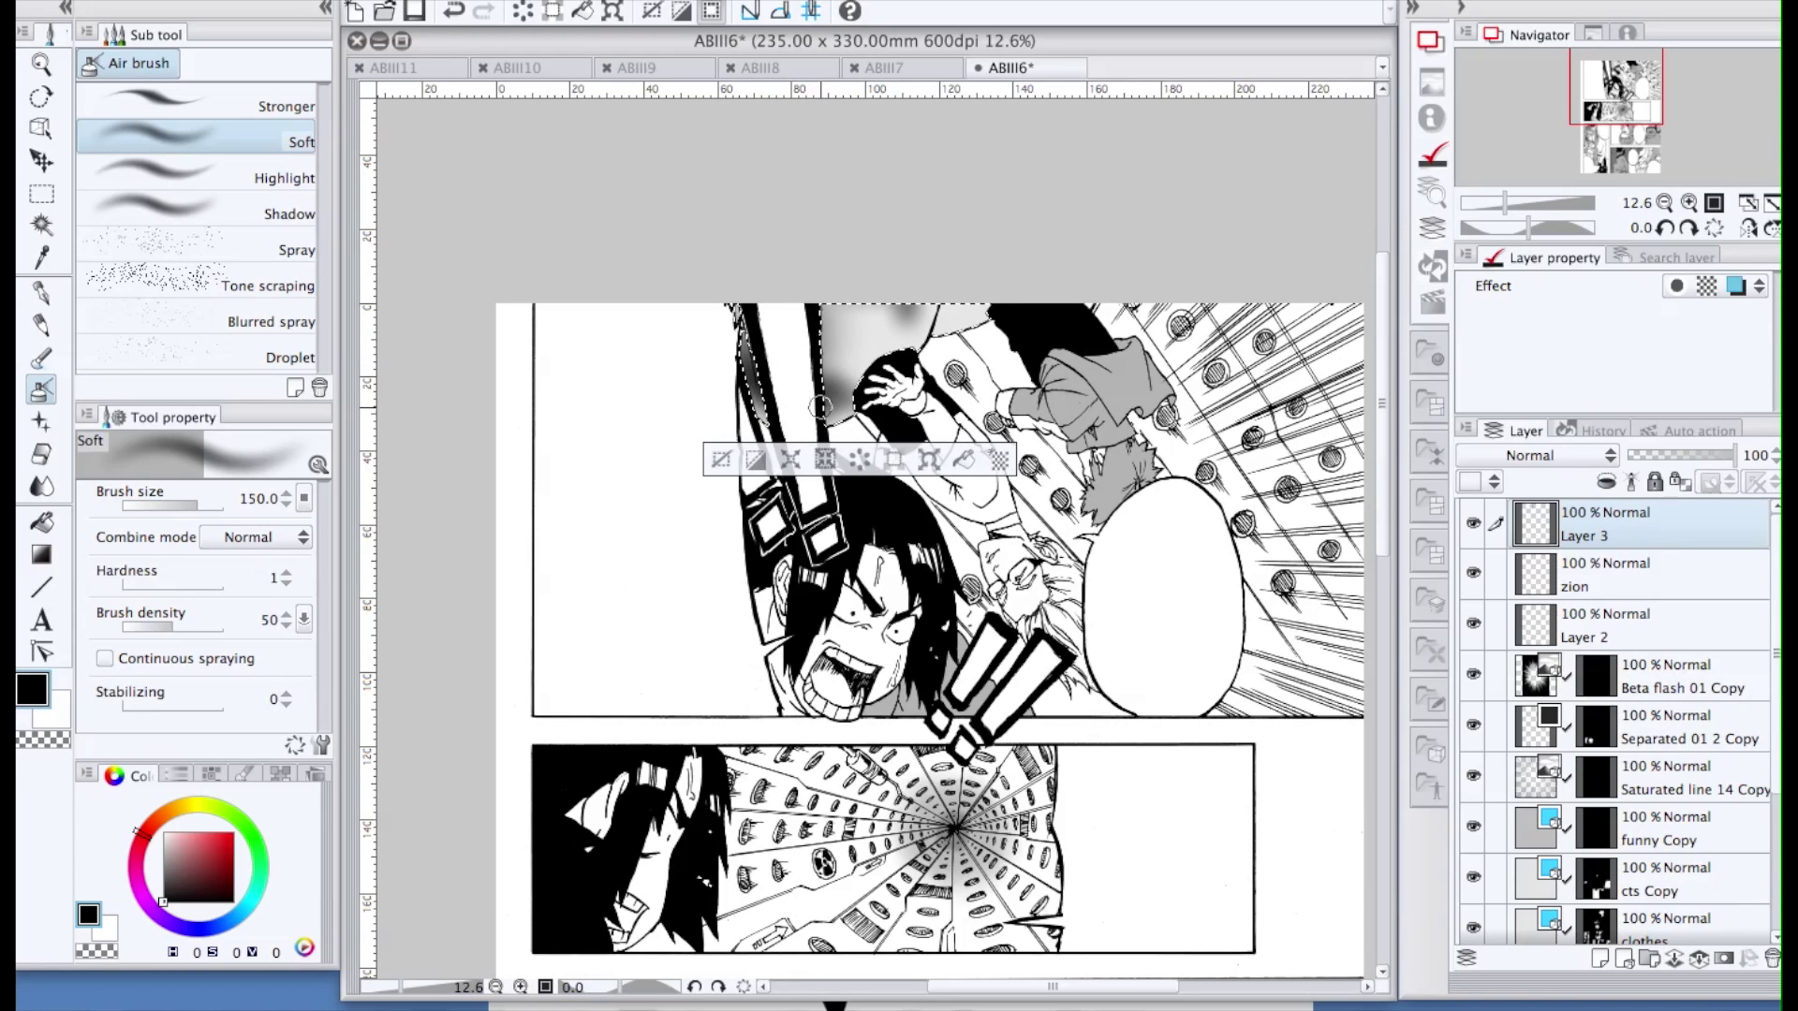
{"action": "key", "text": "bracketleft"}
{"action": "key", "text": "bracketleft"}
{"action": "key", "text": "bracketleft"}
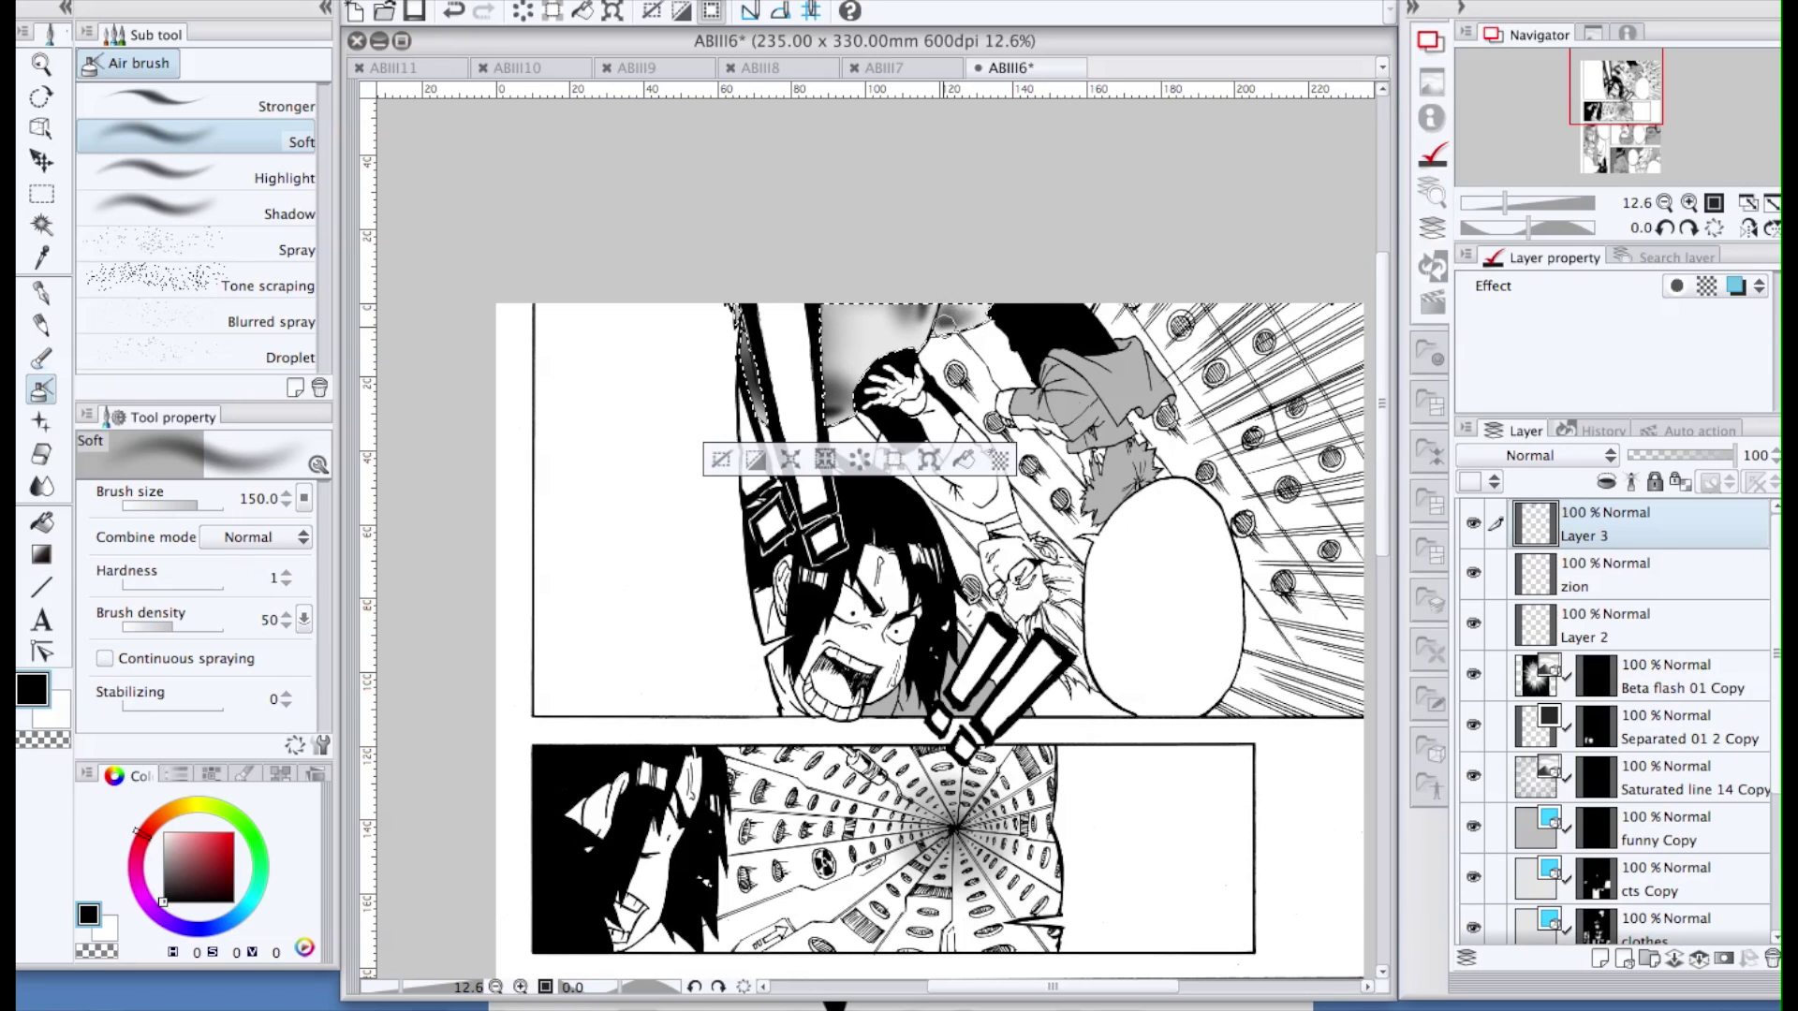
Switch to the Harder eraser at size 50 and deselect the shaded background areas
{"action": "scroll", "coordinate": [943, 323], "scroll_direction": "up", "scroll_amount": 5}
{"action": "key", "text": "e"}
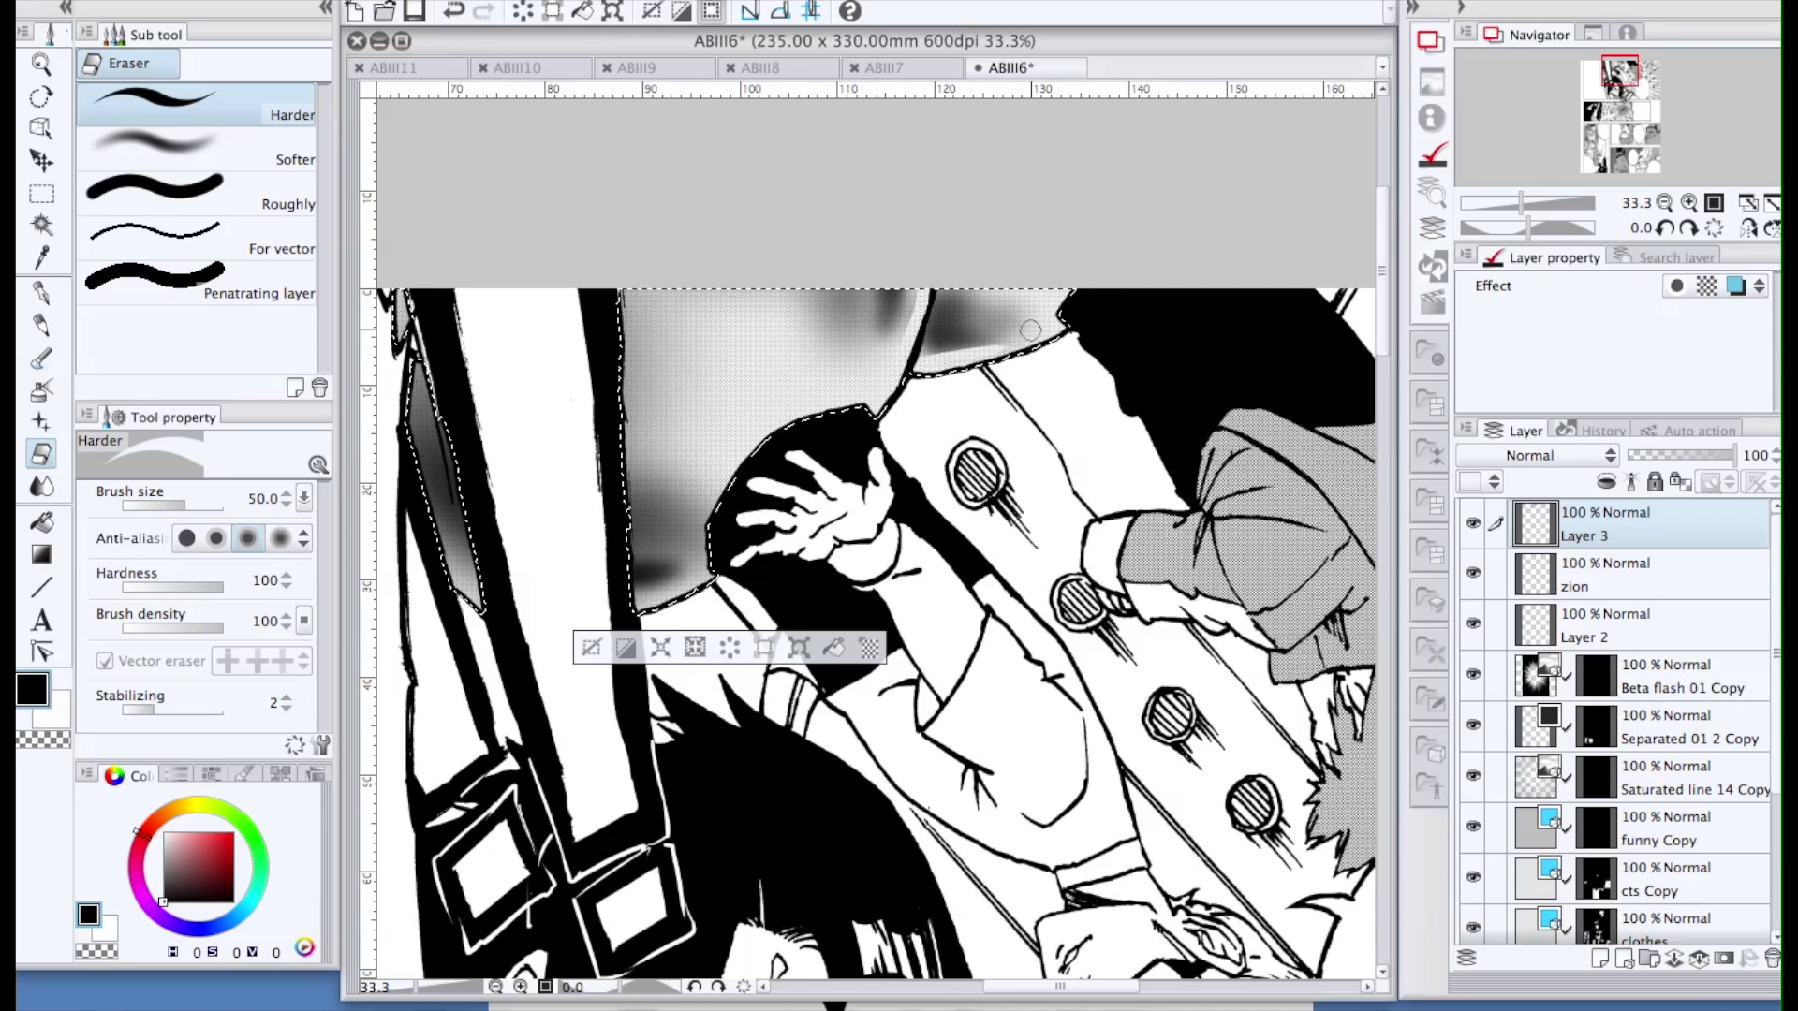
{"action": "scroll", "coordinate": [997, 351], "scroll_direction": "down", "scroll_amount": 2}
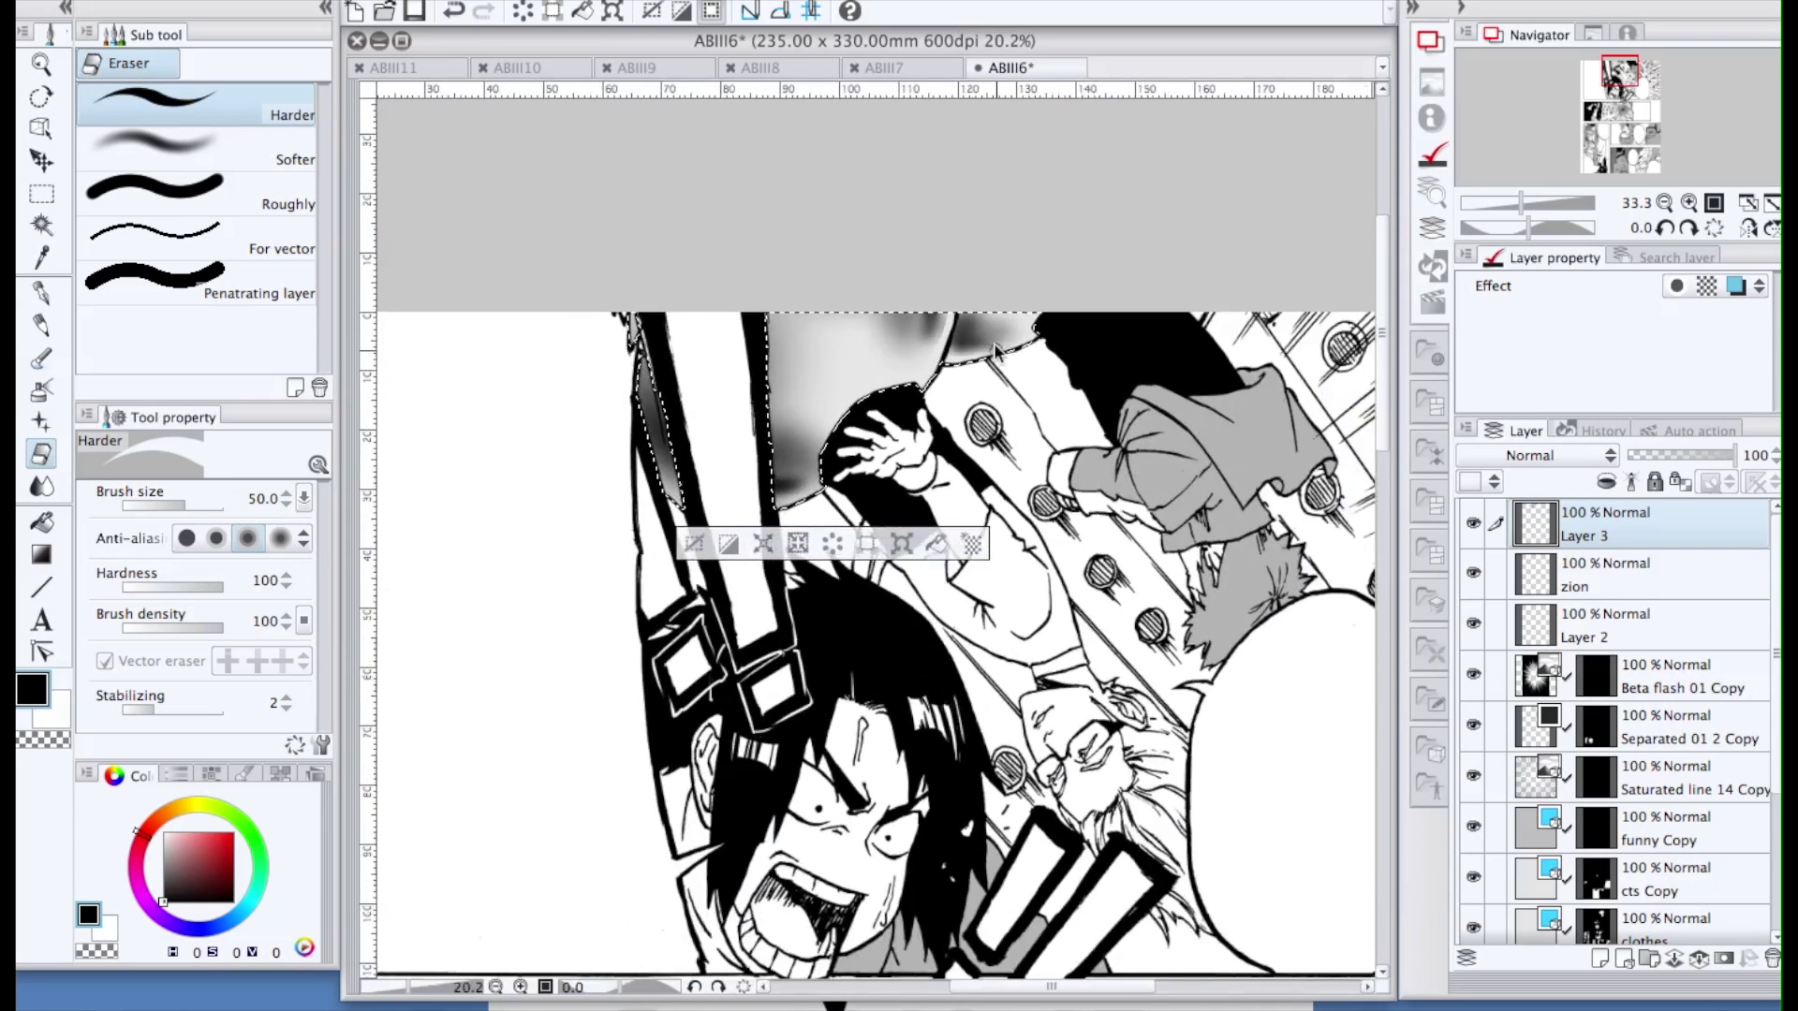
{"action": "scroll", "coordinate": [997, 351], "scroll_direction": "down", "scroll_amount": 3}
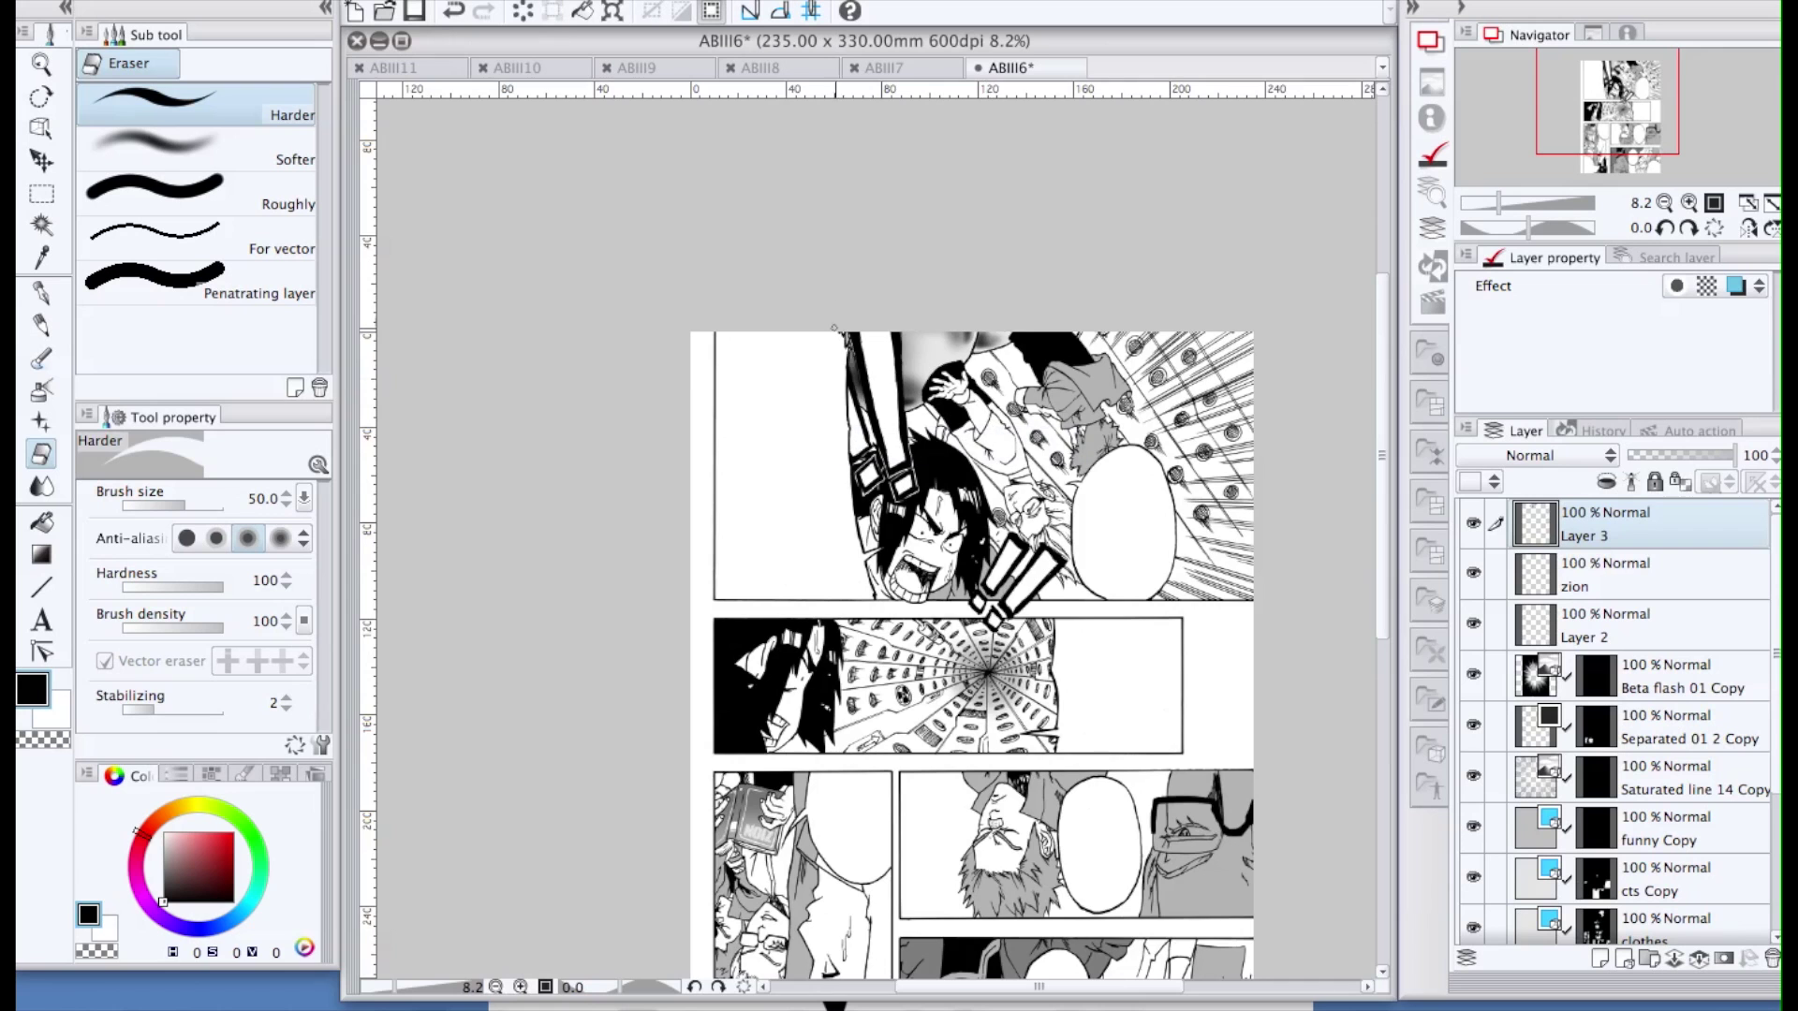
{"action": "scroll", "coordinate": [834, 329], "scroll_direction": "up", "scroll_amount": 5}
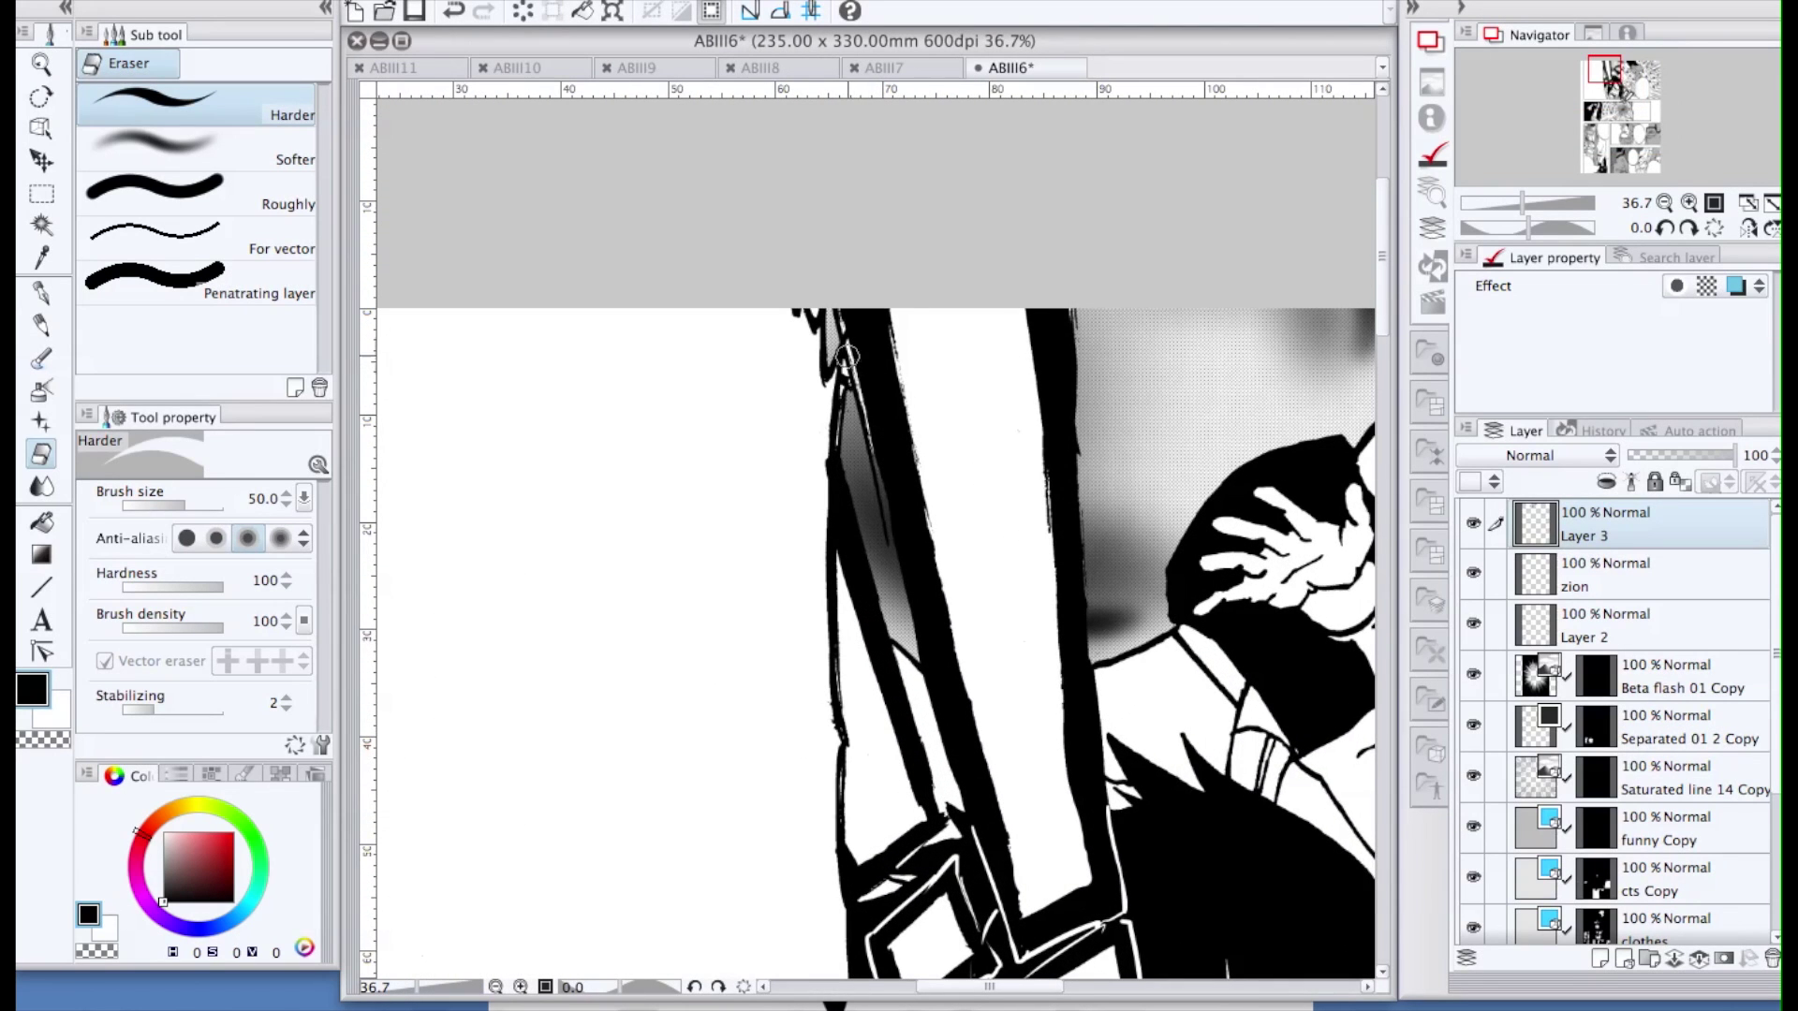
Undo the last edit, darken the narrow gap beside the long exclamation mark with a small Soft airbrush, and set its size to 80
{"action": "key", "text": "ctrl+z"}
{"action": "key", "text": "b"}
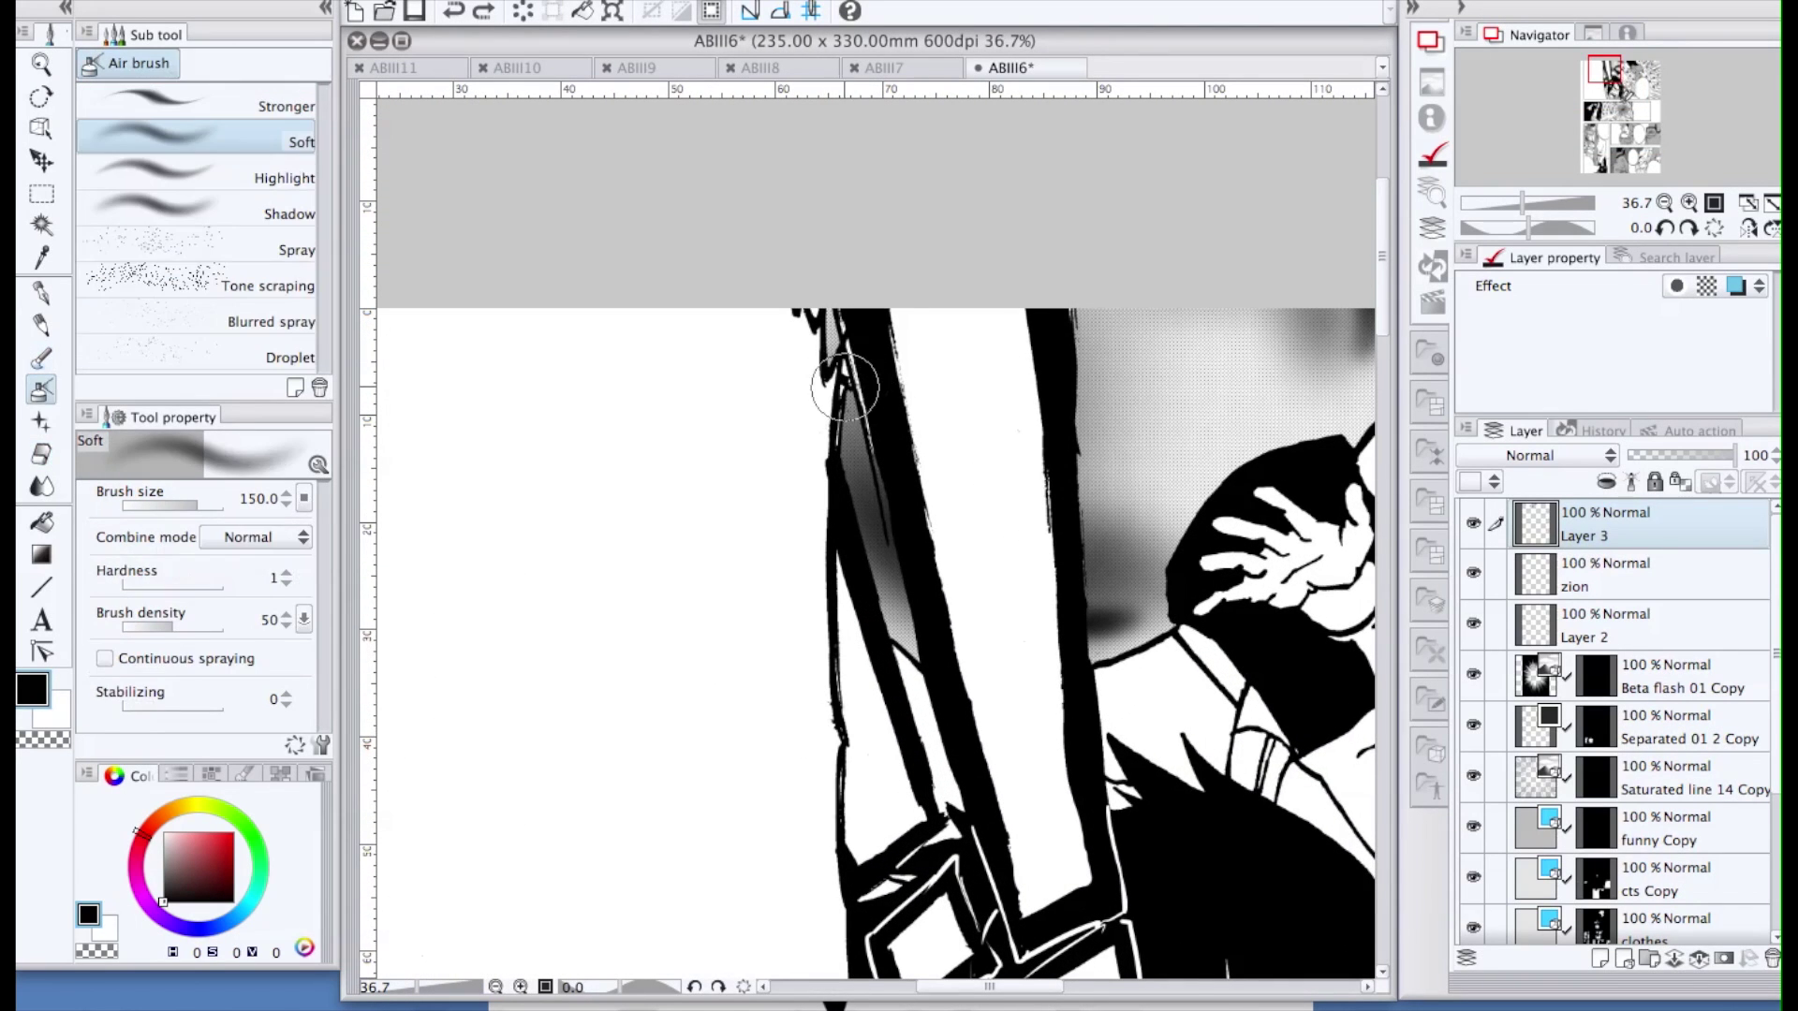
{"action": "key", "text": "["}
{"action": "key", "text": "["}
{"action": "key", "text": "["}
{"action": "key", "text": "["}
{"action": "key", "text": "["}
{"action": "key", "text": "["}
{"action": "mouse_move", "coordinate": [852, 365]}
{"action": "left_mouse_down"}
{"action": "mouse_move", "coordinate": [847, 320]}
{"action": "mouse_move", "coordinate": [861, 402]}
{"action": "mouse_move", "coordinate": [847, 365]}
{"action": "mouse_move", "coordinate": [835, 431]}
{"action": "mouse_move", "coordinate": [816, 318]}
{"action": "left_mouse_up"}
{"action": "mouse_move", "coordinate": [840, 440]}
{"action": "left_mouse_down"}
{"action": "mouse_move", "coordinate": [880, 567]}
{"action": "mouse_move", "coordinate": [853, 473]}
{"action": "mouse_move", "coordinate": [879, 546]}
{"action": "left_mouse_up"}
{"action": "key", "text": "]"}
{"action": "key", "text": "]"}
{"action": "key", "text": "]"}
Lighten the shading between the long exclamation mark and the raised hand using the Soft airbrush at size 500 with transparent colour
{"action": "scroll", "coordinate": [907, 637], "scroll_direction": "down", "scroll_amount": 8}
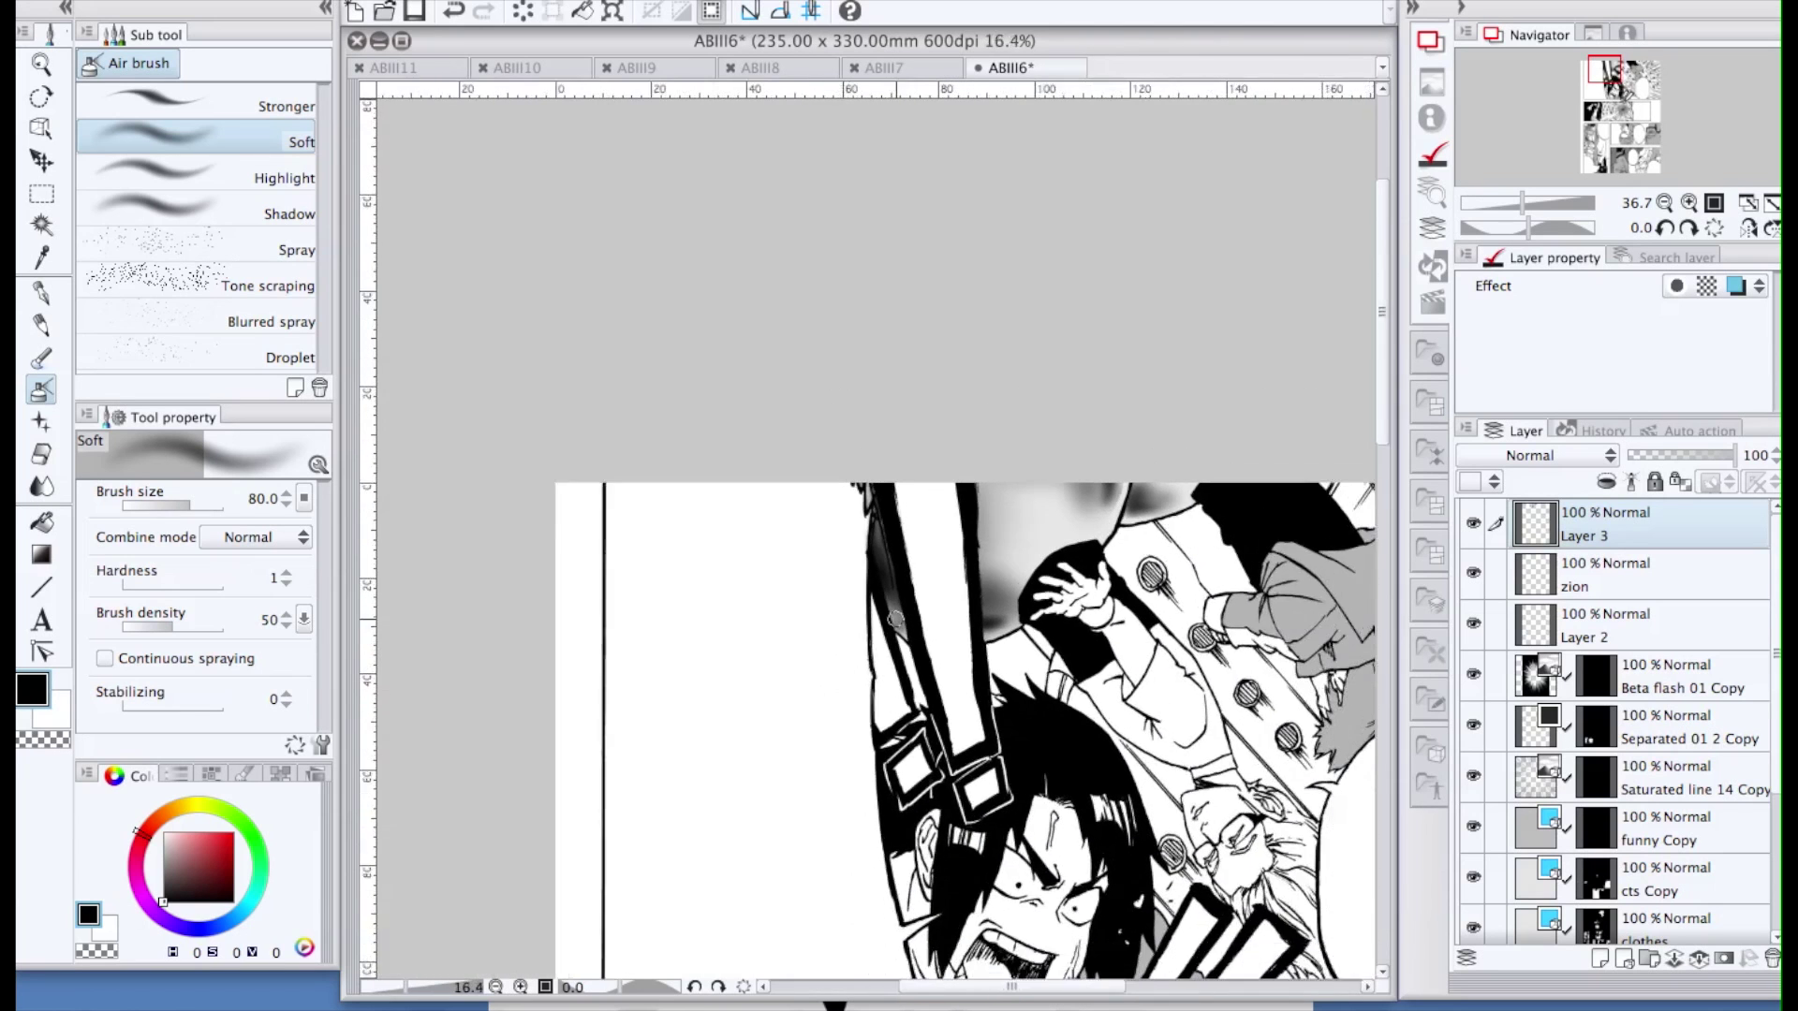
{"action": "left_click_drag", "start_coordinate": [1385, 448], "coordinate": [1387, 466]}
{"action": "scroll", "coordinate": [1385, 469], "scroll_direction": "down", "scroll_amount": 1}
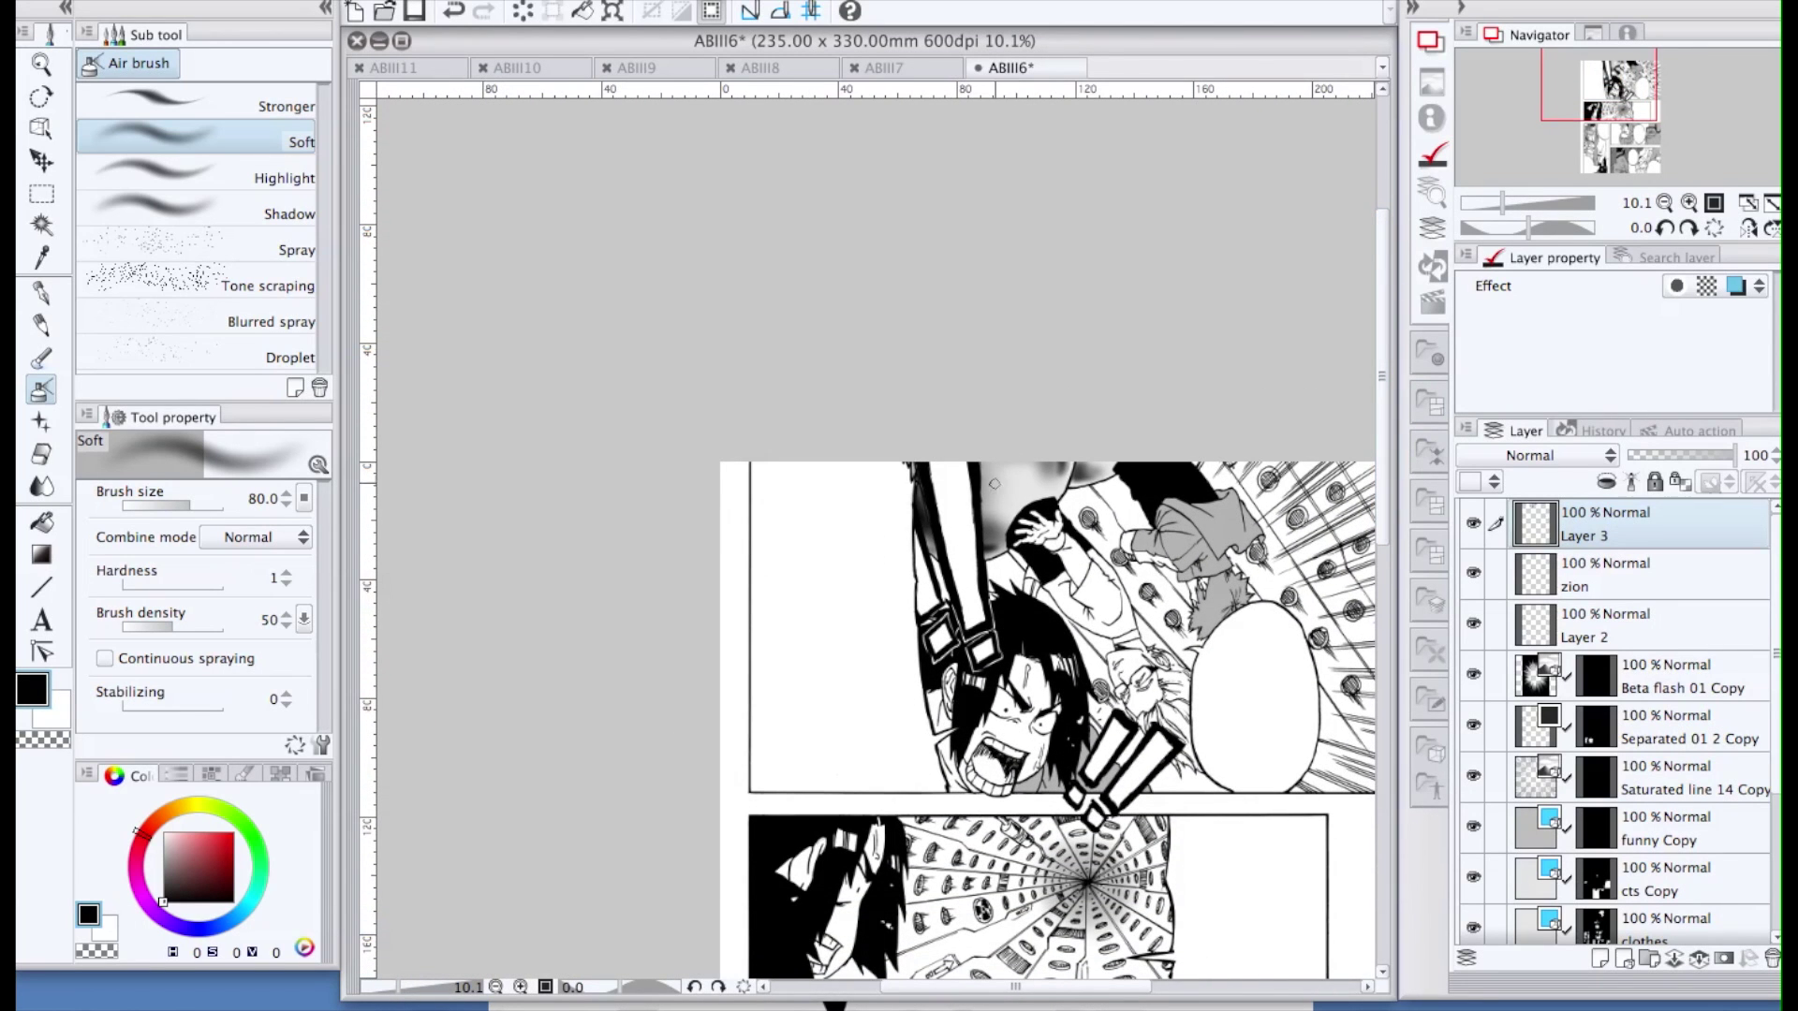
{"action": "key", "text": "]"}
{"action": "key", "text": "]"}
{"action": "key", "text": "]"}
{"action": "key", "text": "]"}
{"action": "key", "text": "]"}
{"action": "key", "text": "]"}
{"action": "key", "text": "]"}
{"action": "left_click", "coordinate": [100, 949]}
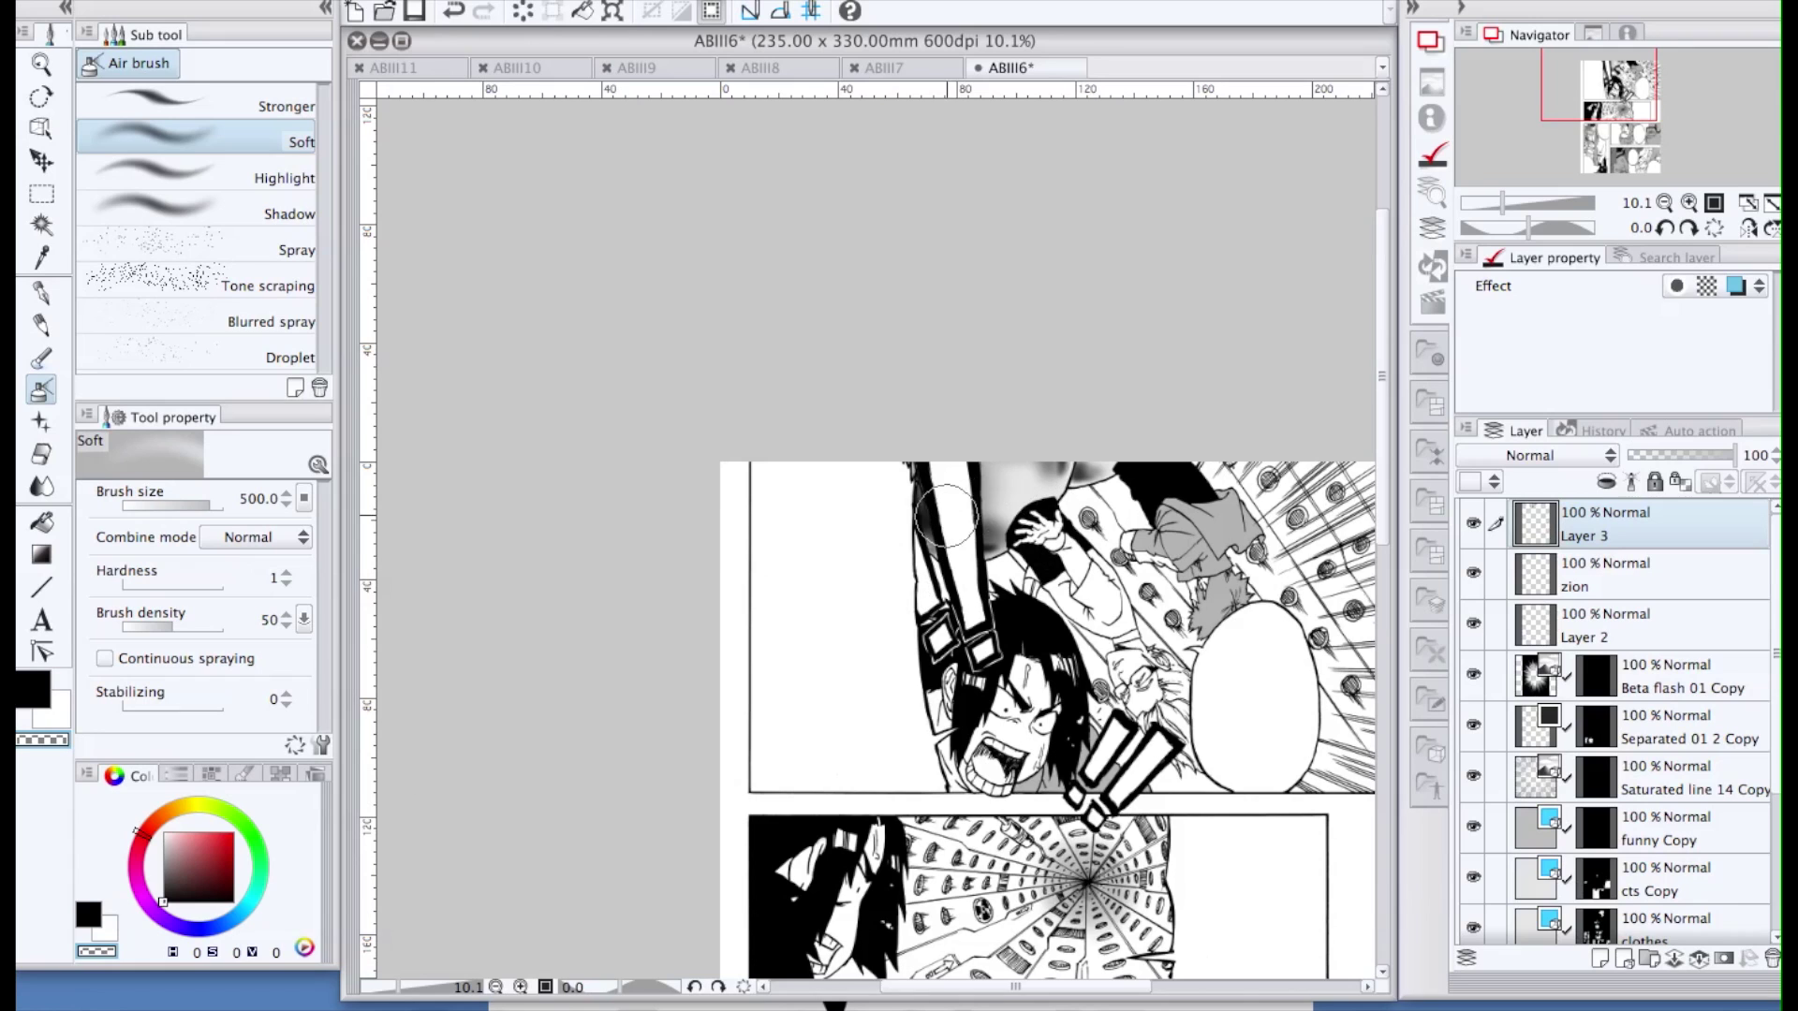
{"action": "mouse_move", "coordinate": [970, 534]}
{"action": "left_mouse_down"}
{"action": "mouse_move", "coordinate": [1054, 463]}
{"action": "mouse_move", "coordinate": [1085, 466]}
{"action": "mouse_move", "coordinate": [981, 531]}
{"action": "mouse_move", "coordinate": [1052, 467]}
{"action": "mouse_move", "coordinate": [1087, 465]}
{"action": "mouse_move", "coordinate": [937, 480]}
{"action": "mouse_move", "coordinate": [939, 521]}
{"action": "mouse_move", "coordinate": [1031, 557]}
{"action": "mouse_move", "coordinate": [989, 520]}
{"action": "left_mouse_up"}
Return the Soft airbrush to black and reduce its size to 170
{"action": "key", "text": "c"}
{"action": "key", "text": "bracketleft"}
{"action": "key", "text": "bracketleft"}
{"action": "key", "text": "bracketleft"}
{"action": "key", "text": "bracketleft"}
{"action": "key", "text": "bracketleft"}
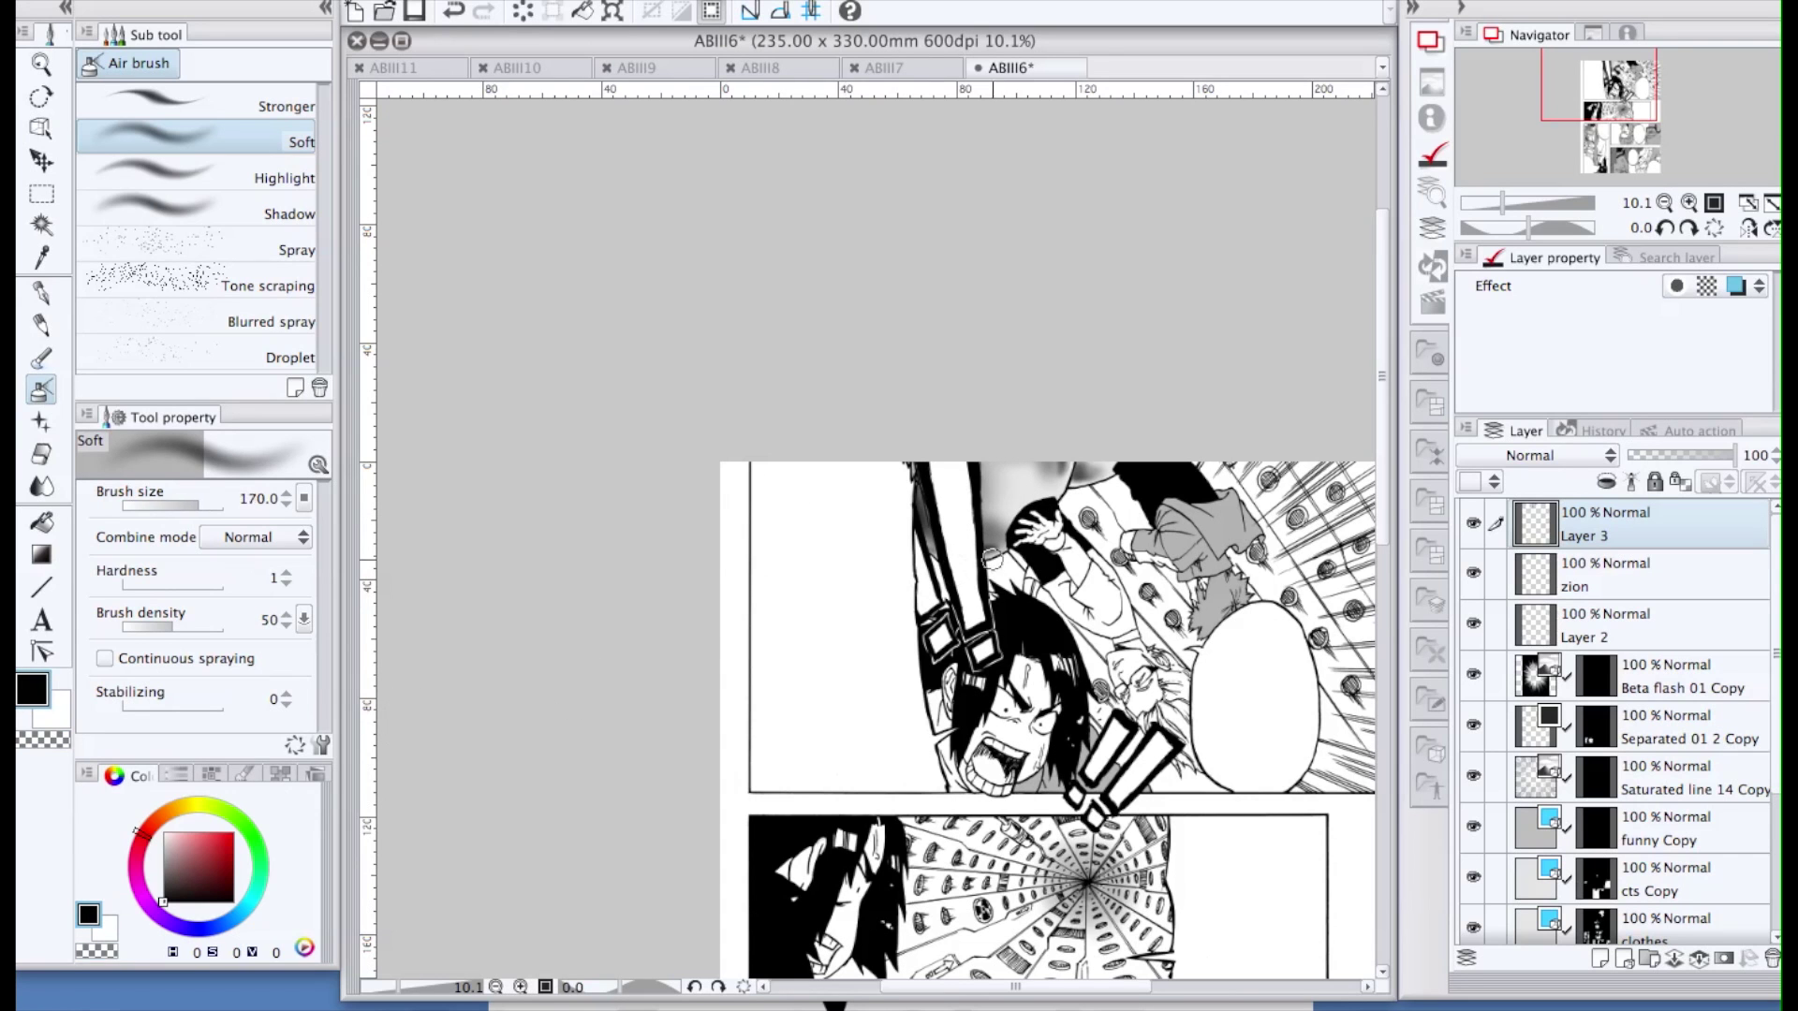
Check the toning in every panel from the top of the page to the bottom
{"action": "left_click_drag", "start_coordinate": [1038, 986], "coordinate": [1089, 994]}
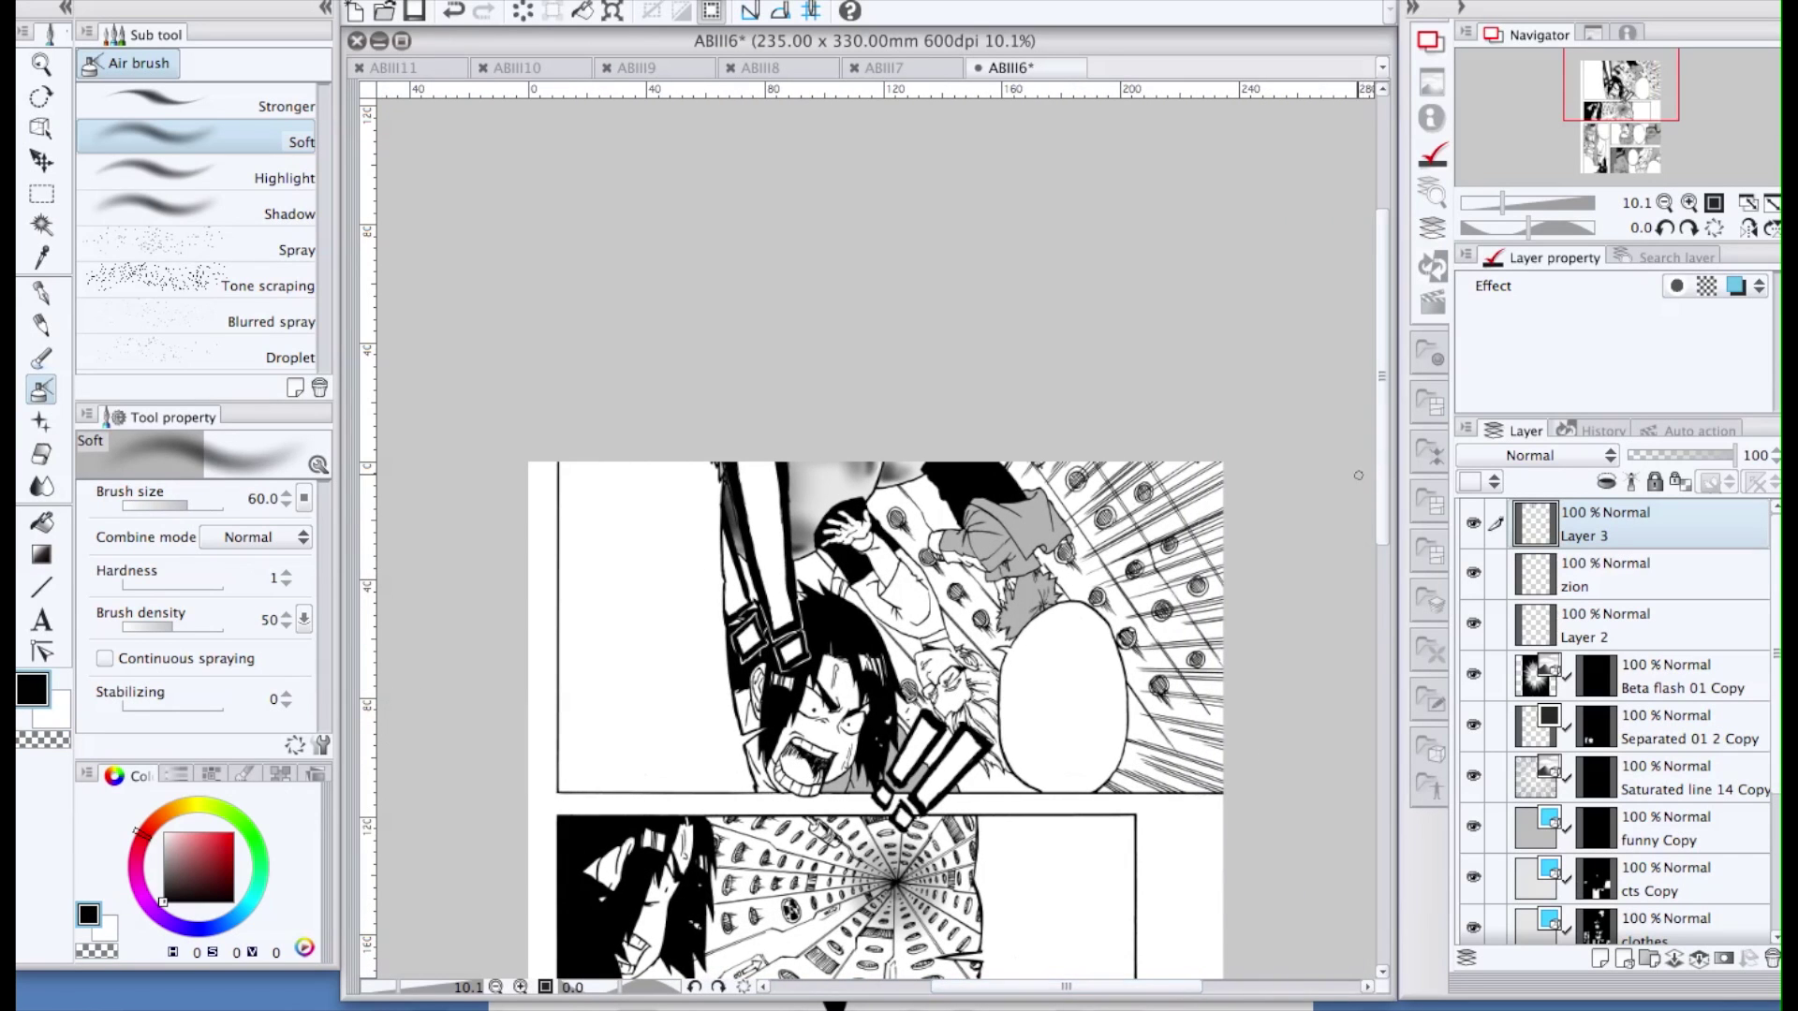
{"action": "scroll", "coordinate": [1050, 671], "scroll_direction": "up", "scroll_amount": 2}
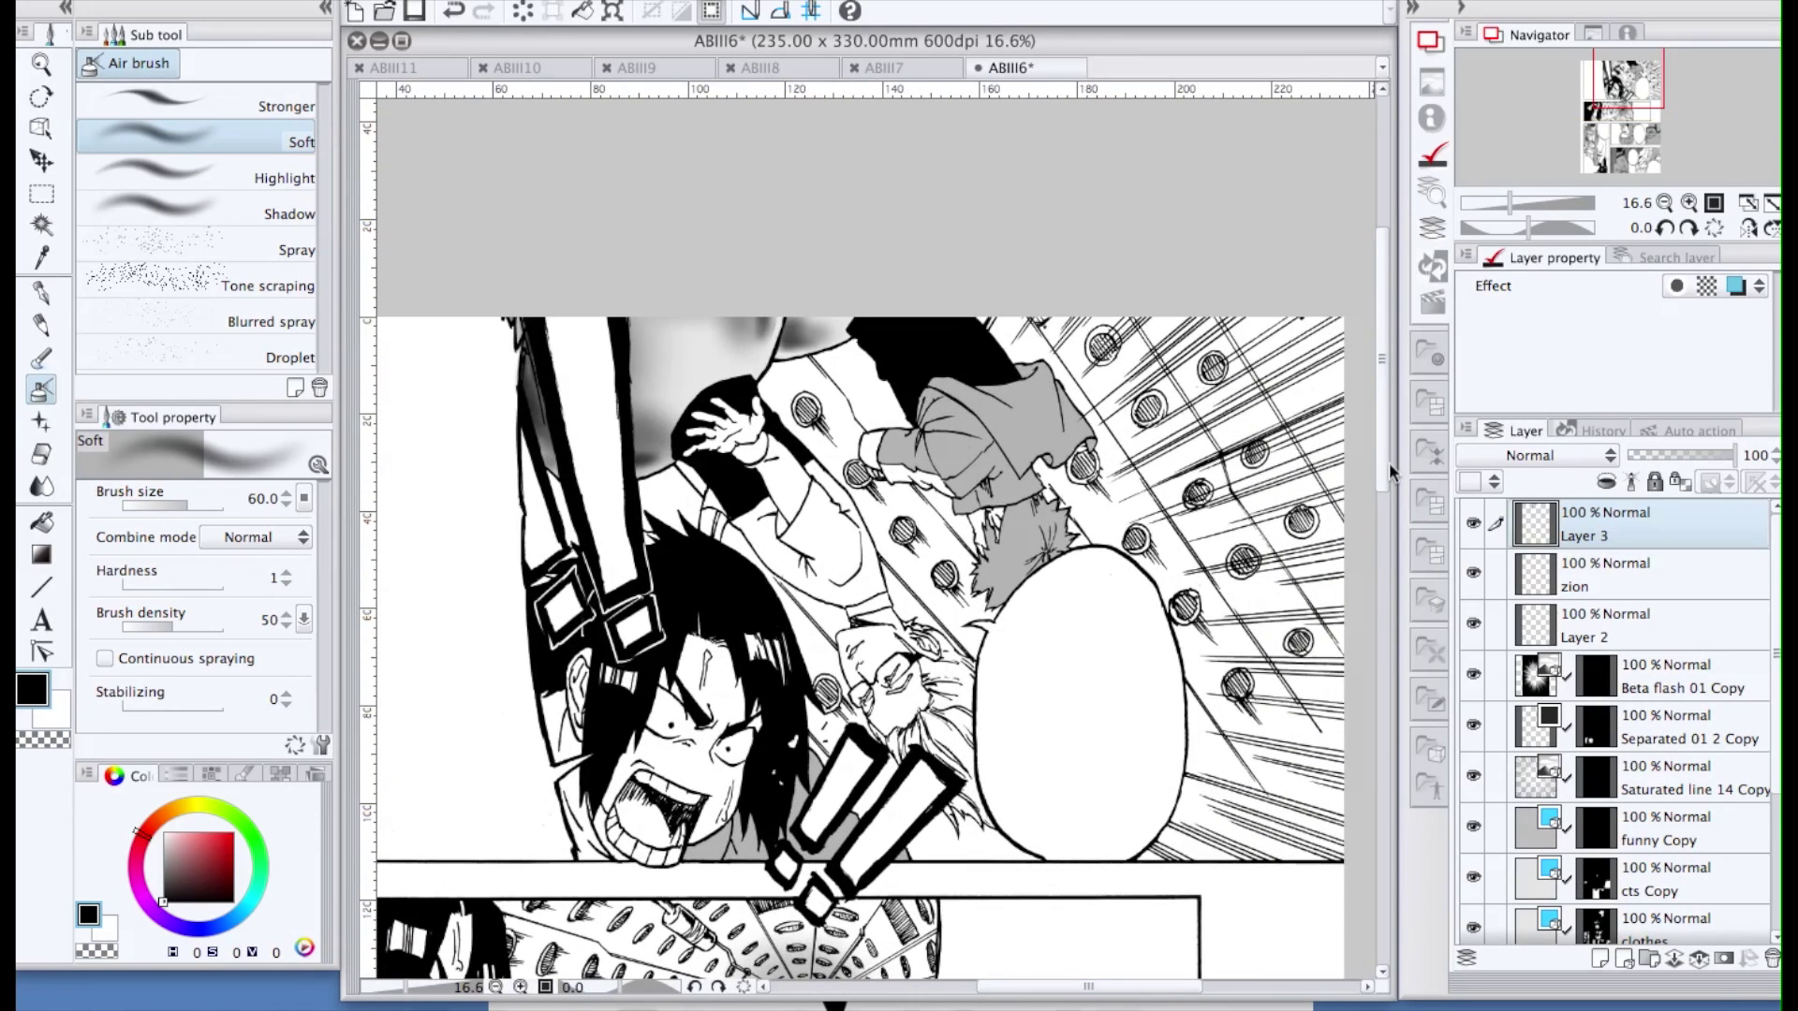
{"action": "left_click_drag", "start_coordinate": [1389, 463], "coordinate": [1348, 749]}
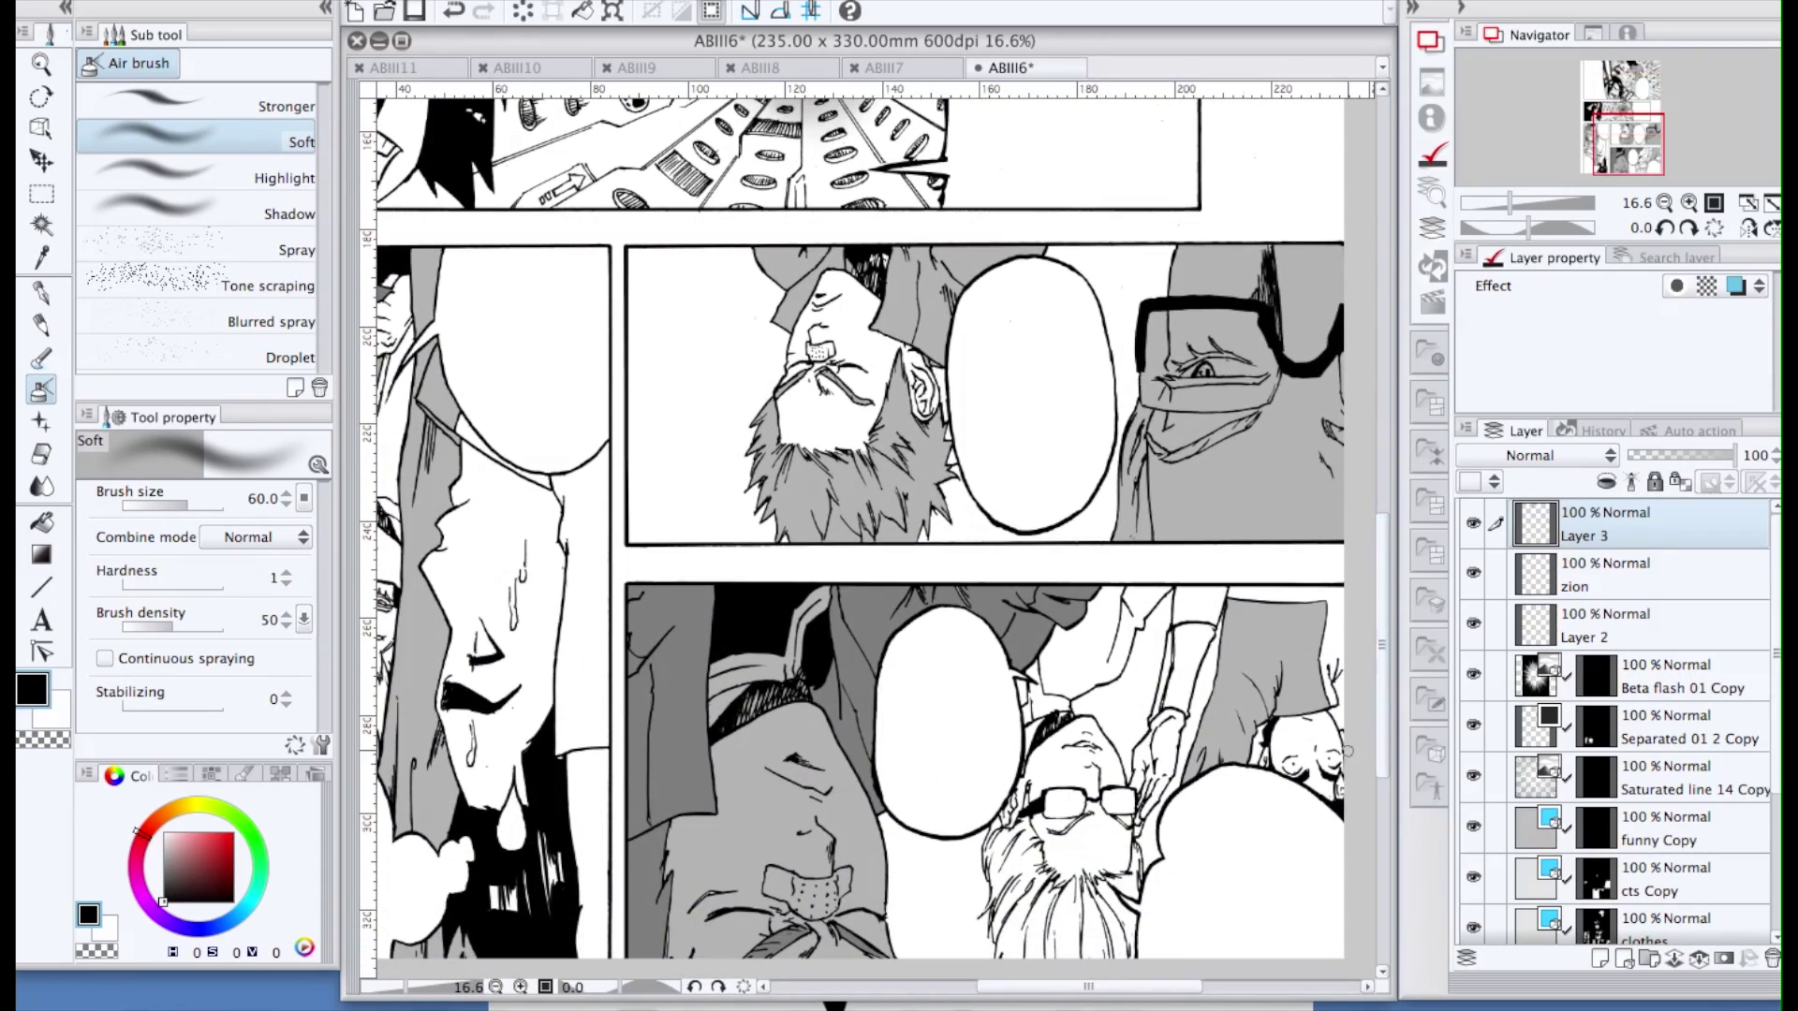
{"action": "mouse_move", "coordinate": [1097, 986]}
{"action": "left_mouse_down"}
{"action": "mouse_move", "coordinate": [1055, 996]}
{"action": "mouse_move", "coordinate": [1095, 994]}
{"action": "mouse_move", "coordinate": [1077, 993]}
{"action": "left_mouse_up"}
{"action": "scroll", "coordinate": [1123, 769], "scroll_direction": "down", "scroll_amount": 1}
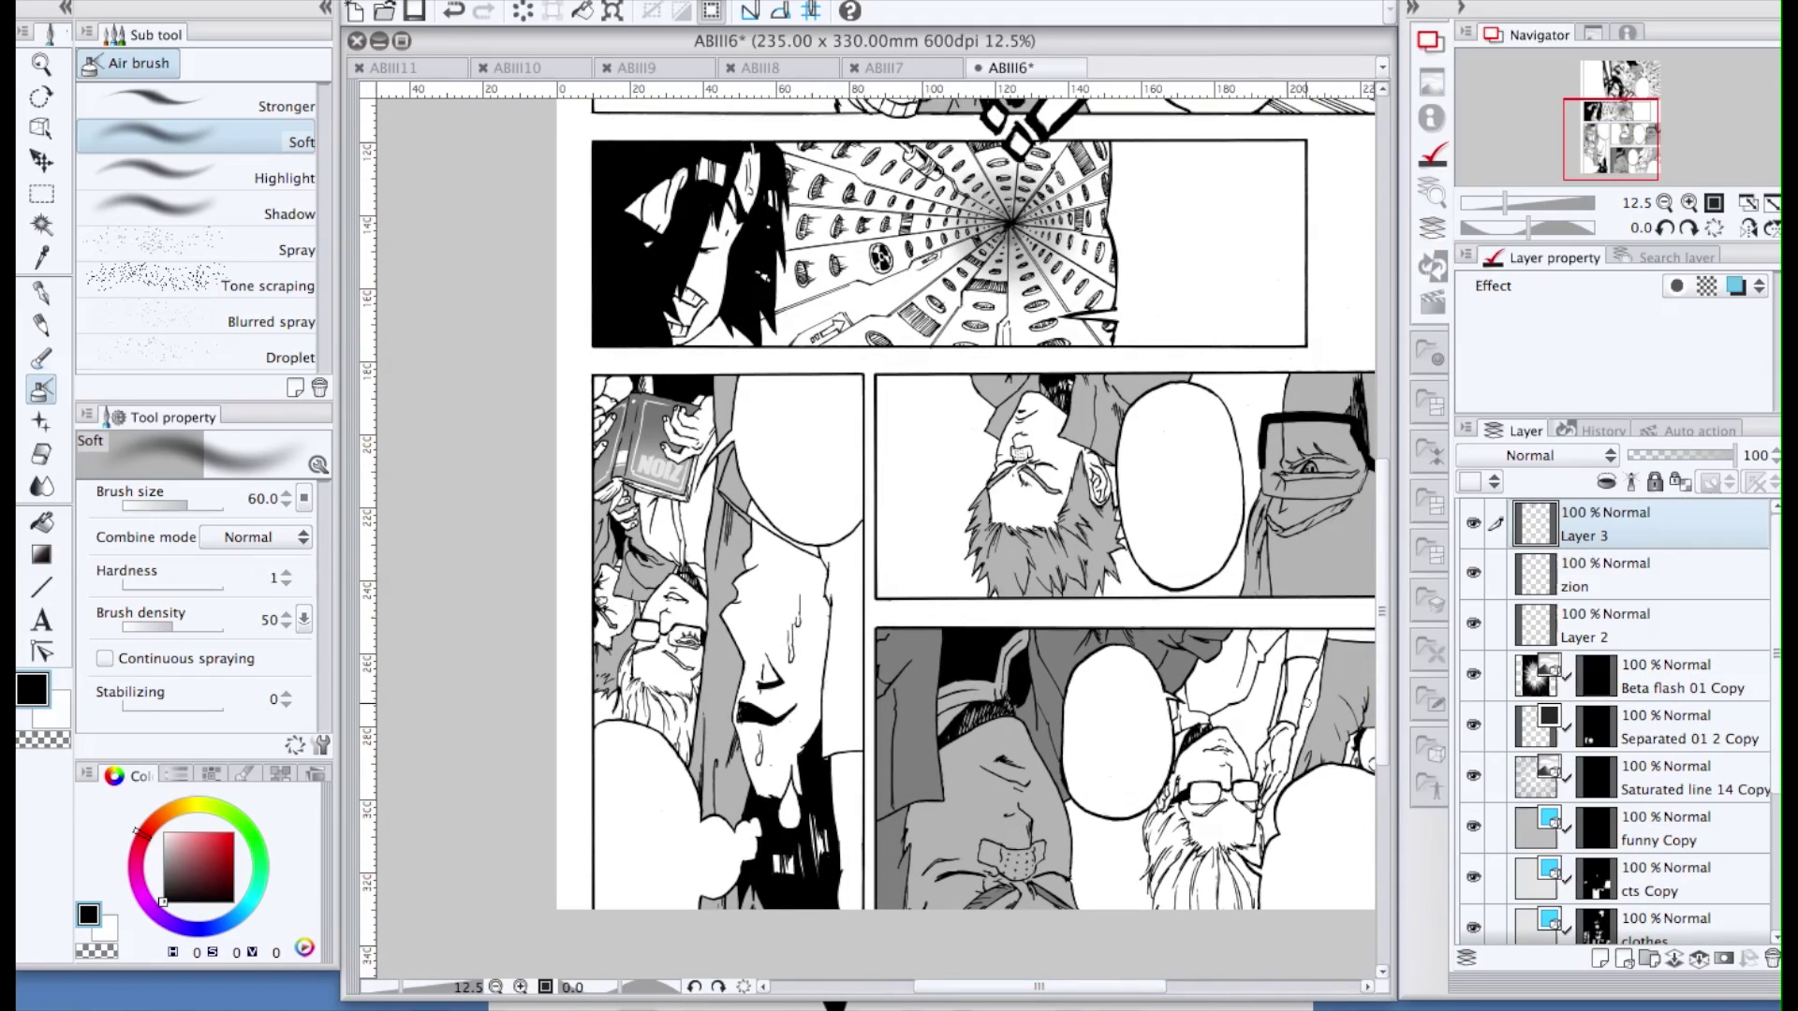
{"action": "left_click_drag", "start_coordinate": [1386, 497], "coordinate": [1367, 409]}
{"action": "left_click_drag", "start_coordinate": [1034, 993], "coordinate": [1059, 992]}
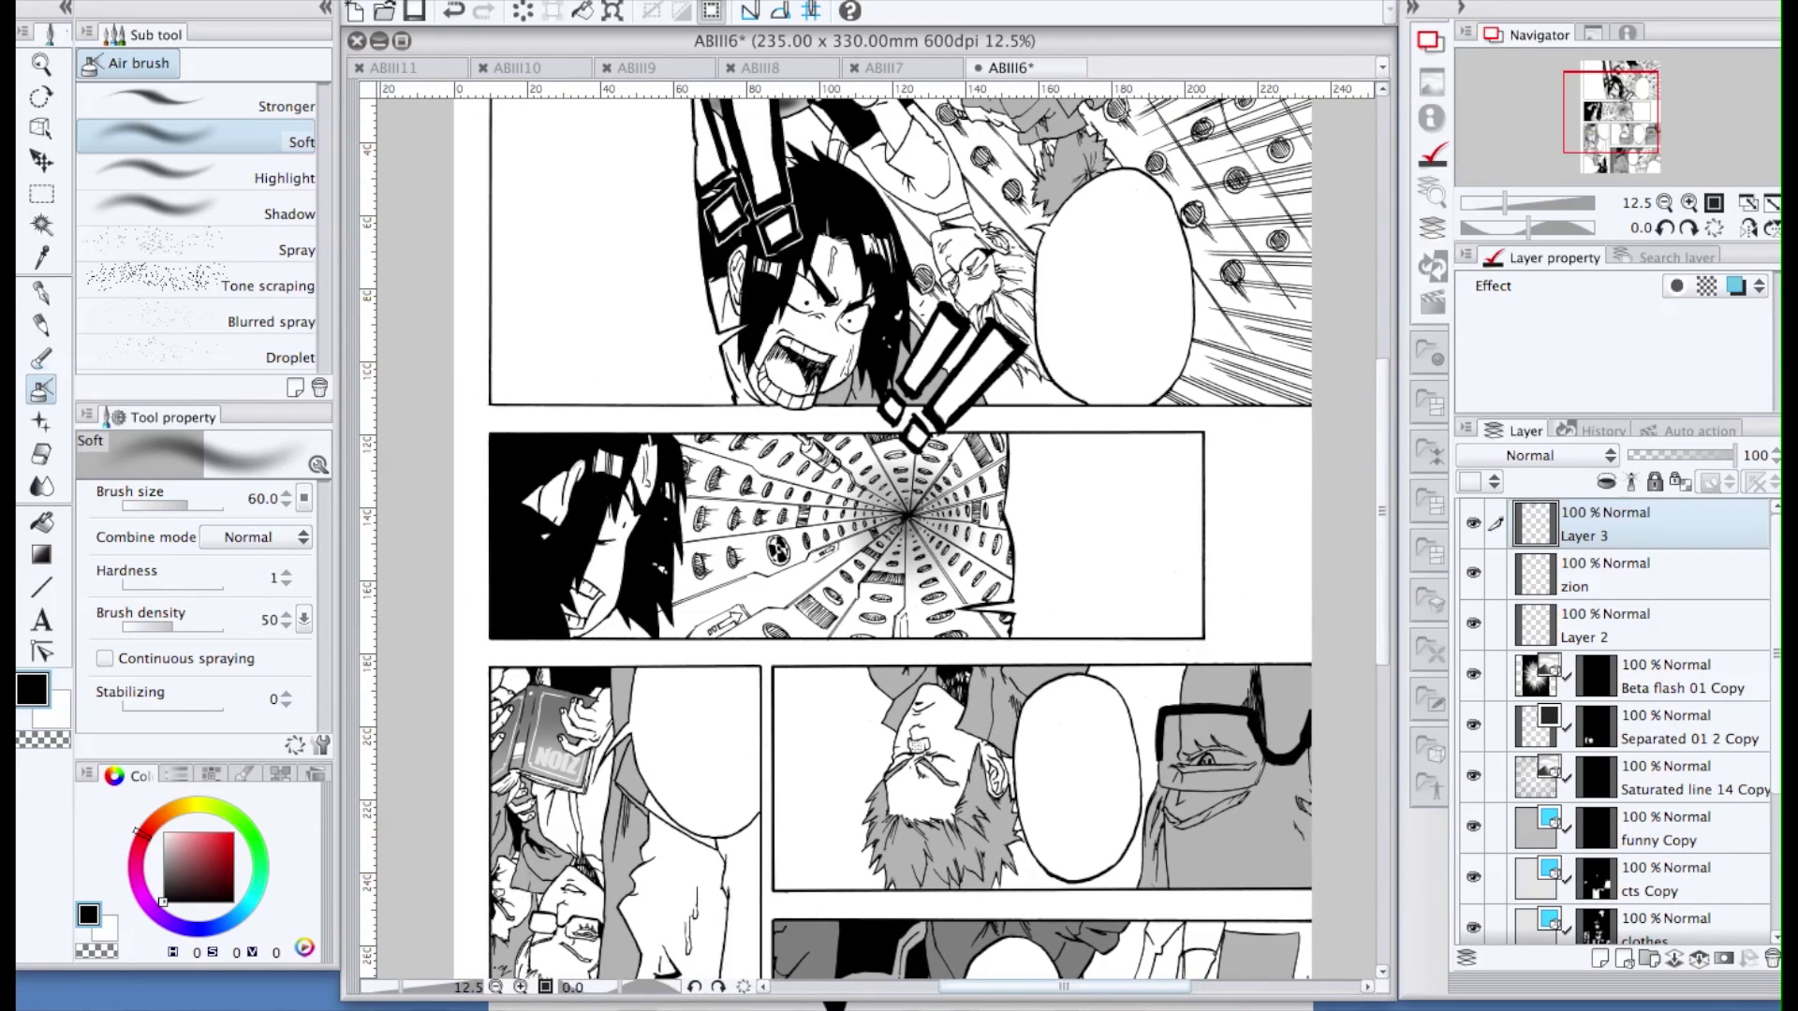
Pick the Text tool and set its line spacing to 1.0 pt for lettering the first panel
{"action": "left_click", "coordinate": [41, 619]}
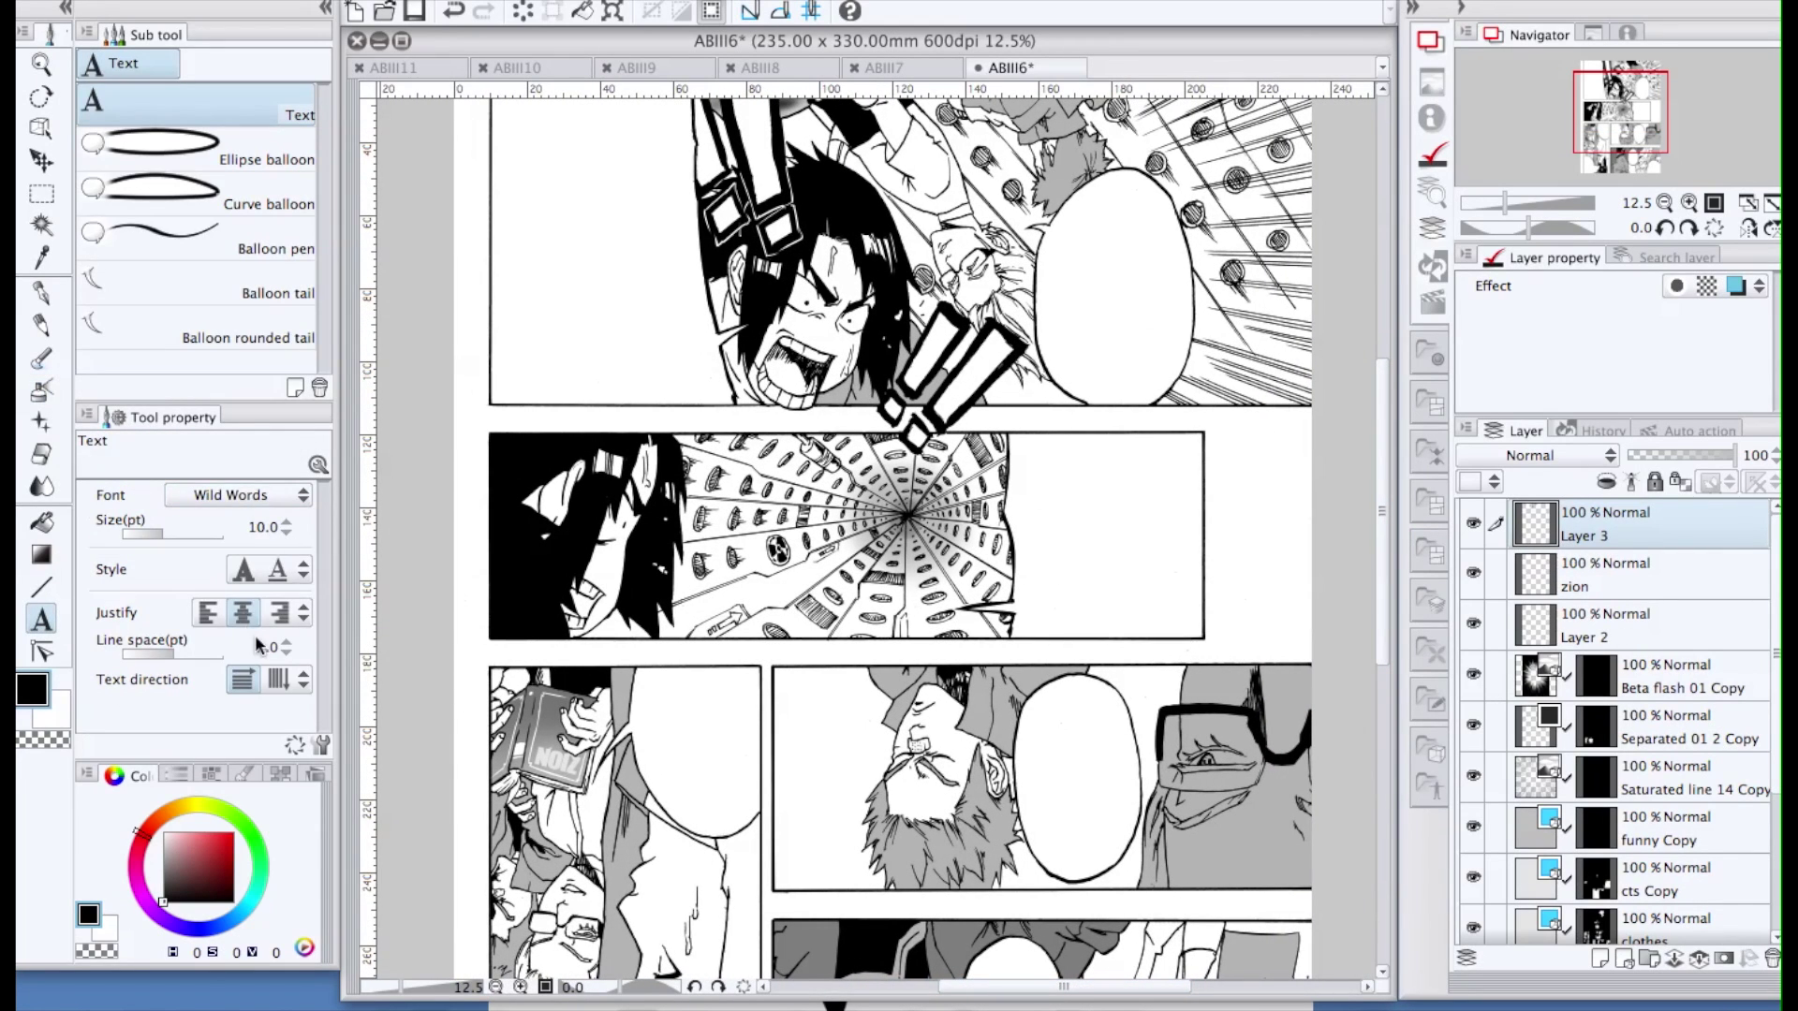
{"action": "left_click", "coordinate": [286, 654]}
{"action": "scroll", "coordinate": [1387, 513], "scroll_direction": "up", "scroll_amount": 4}
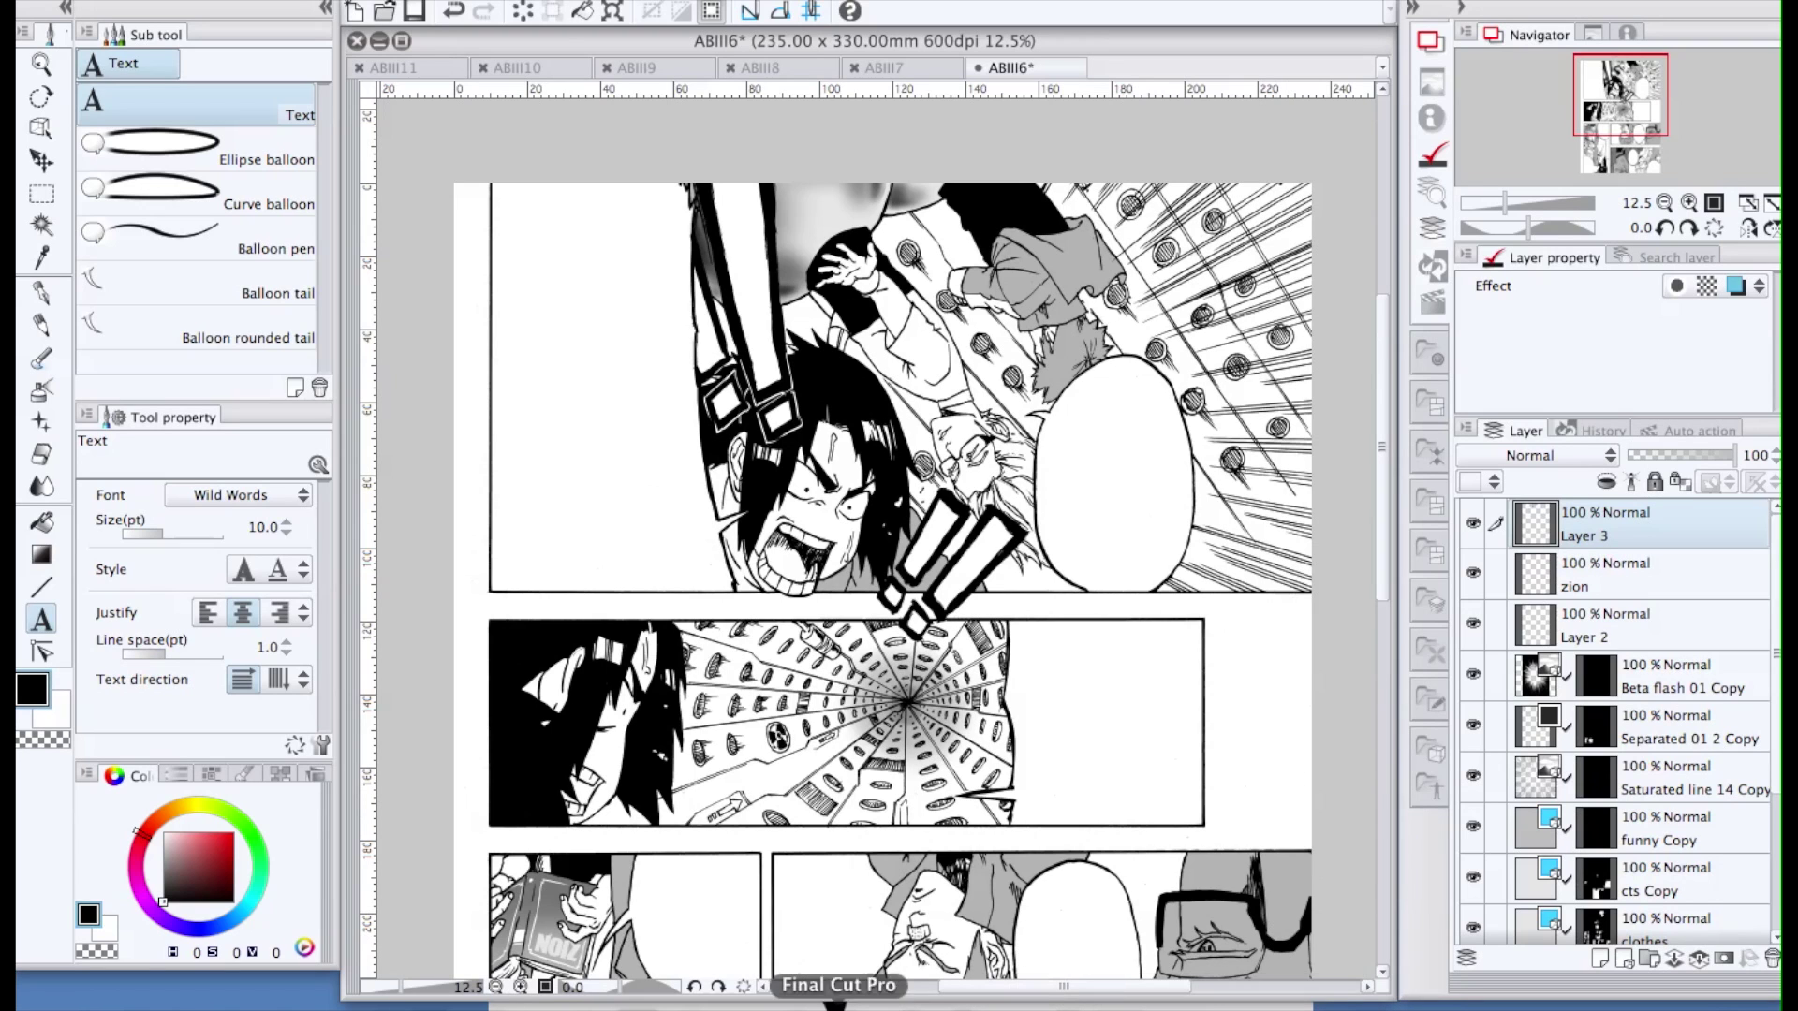
Switch to APPLE BLACK DIALOGUE.docx in Word, find the waking-up scene and copy the line "What in the name of merlin?!!!"
{"action": "left_click", "coordinate": [738, 1006]}
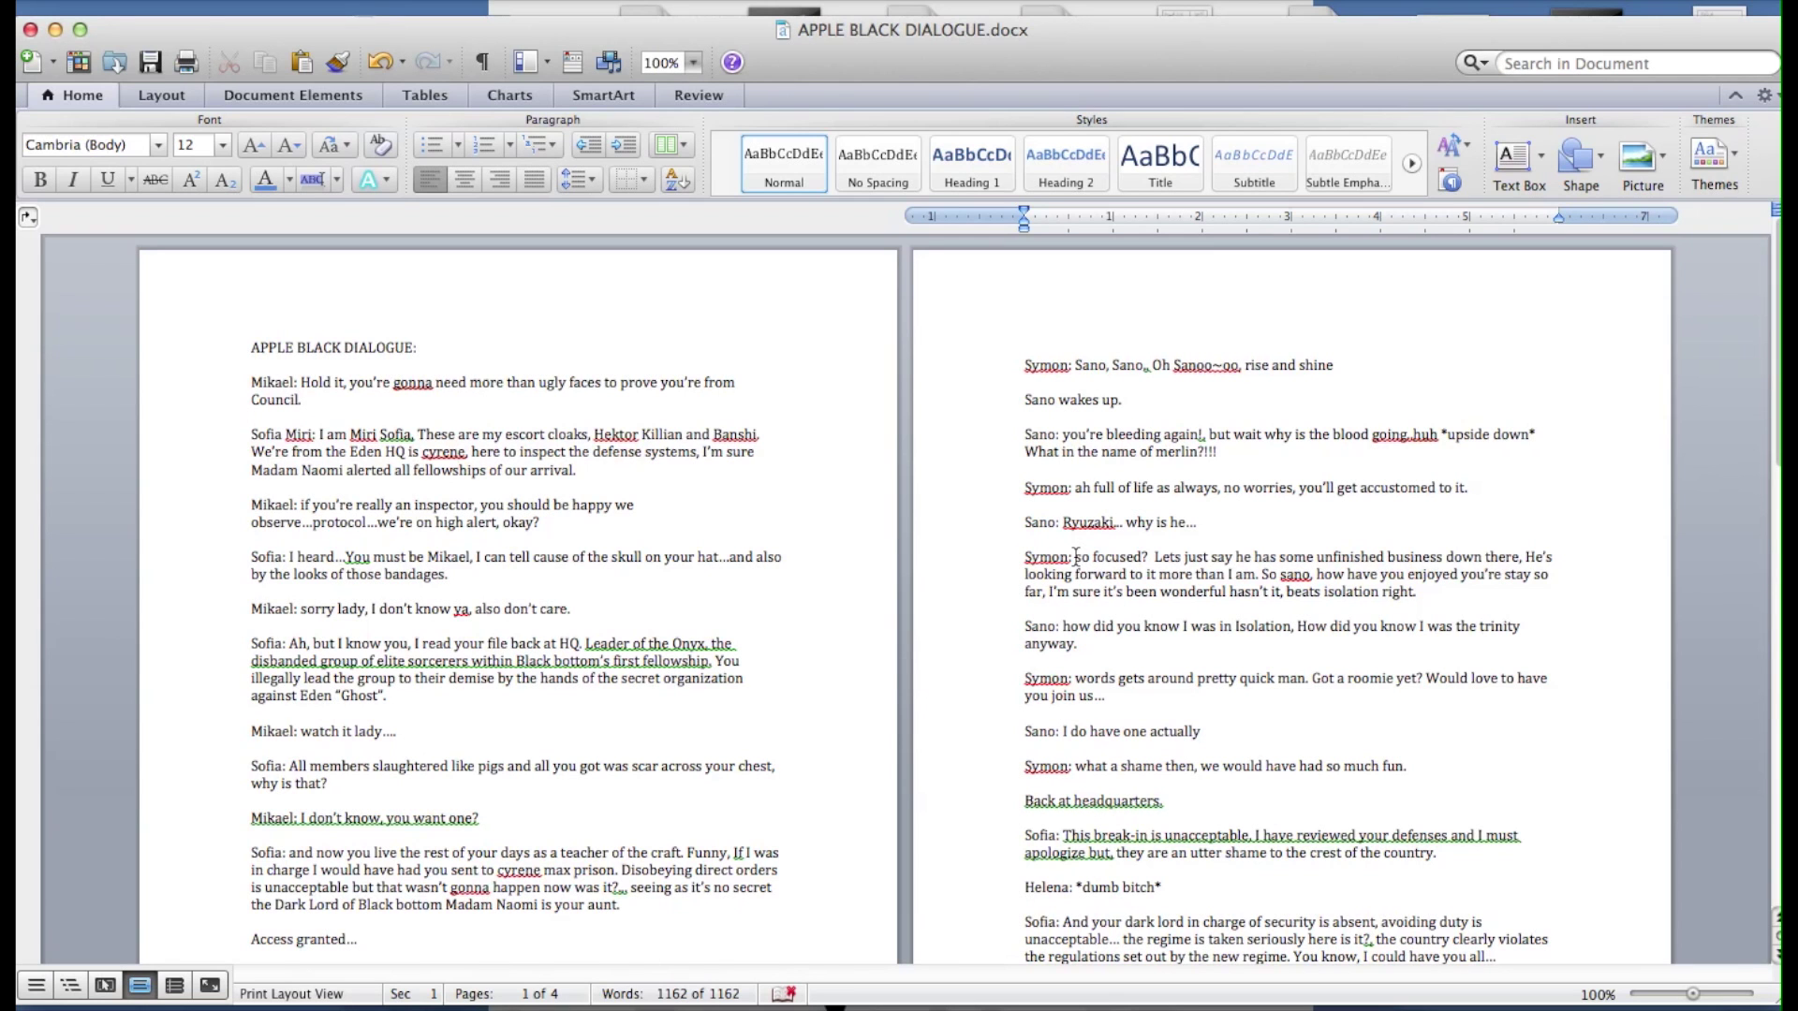
{"action": "scroll", "coordinate": [1100, 578], "scroll_direction": "down", "scroll_amount": 3}
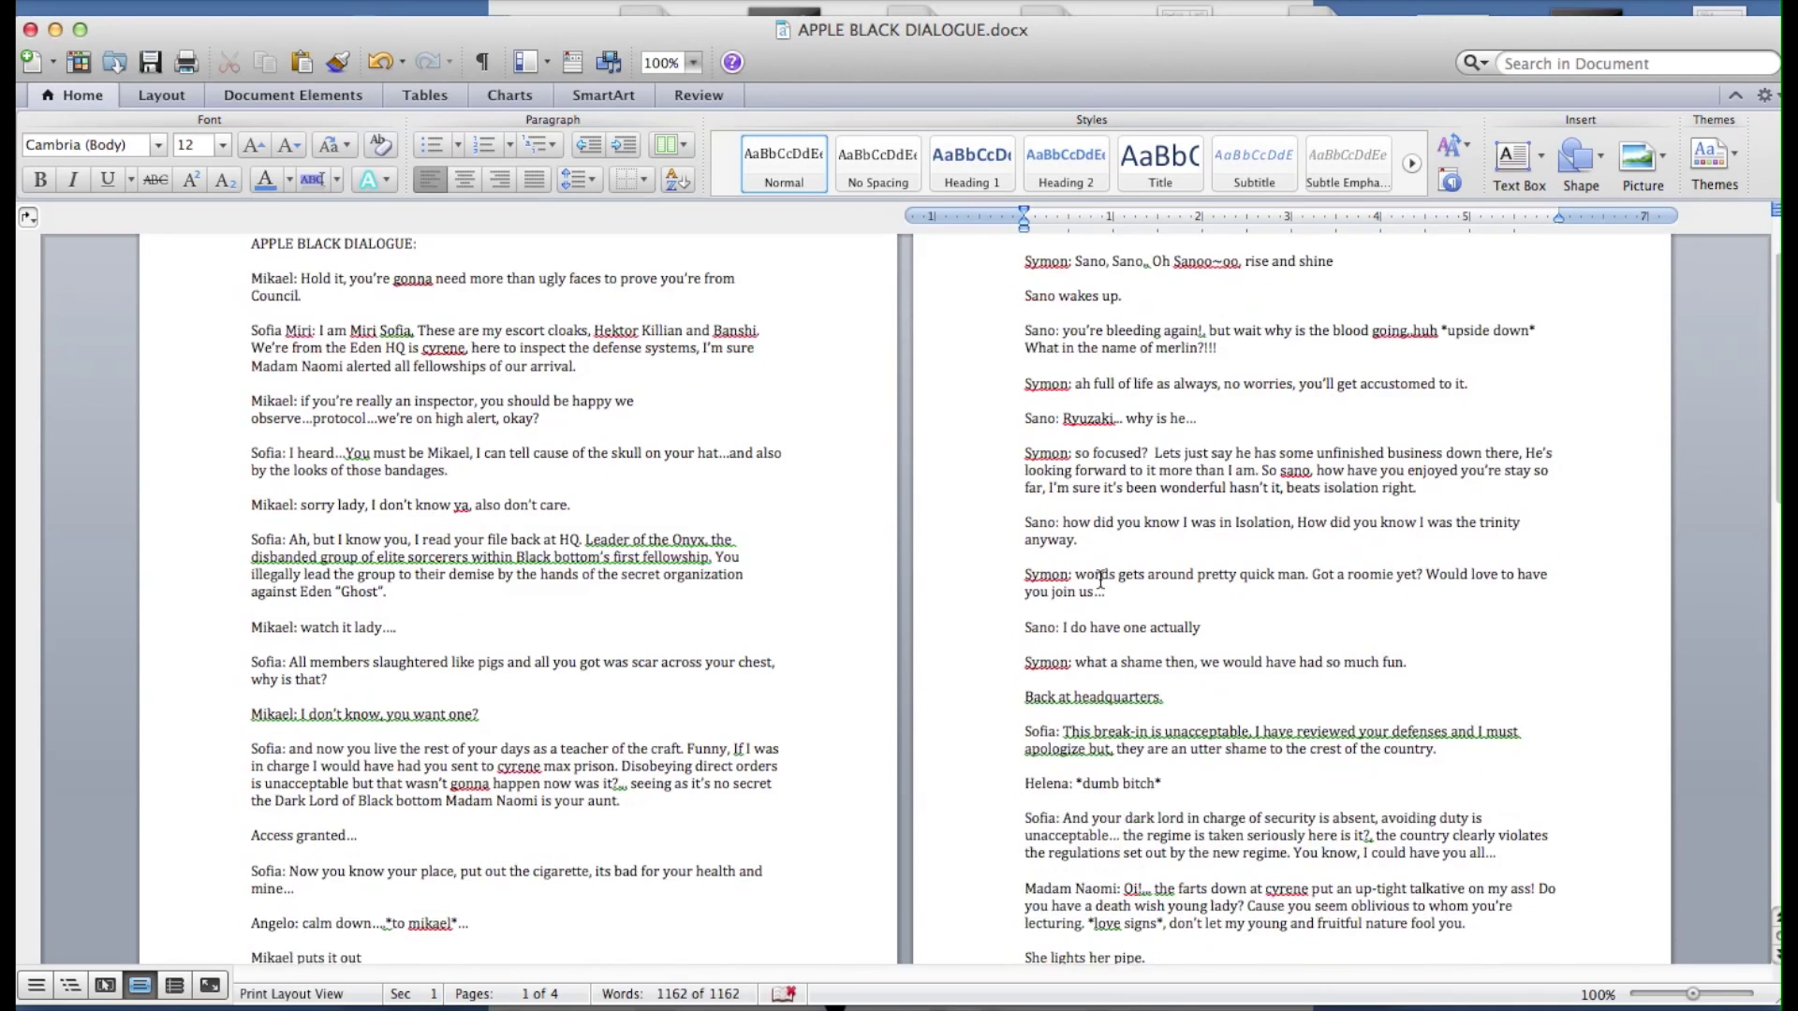
{"action": "scroll", "coordinate": [1100, 578], "scroll_direction": "up", "scroll_amount": 2}
{"action": "scroll", "coordinate": [1100, 578], "scroll_direction": "up", "scroll_amount": 2}
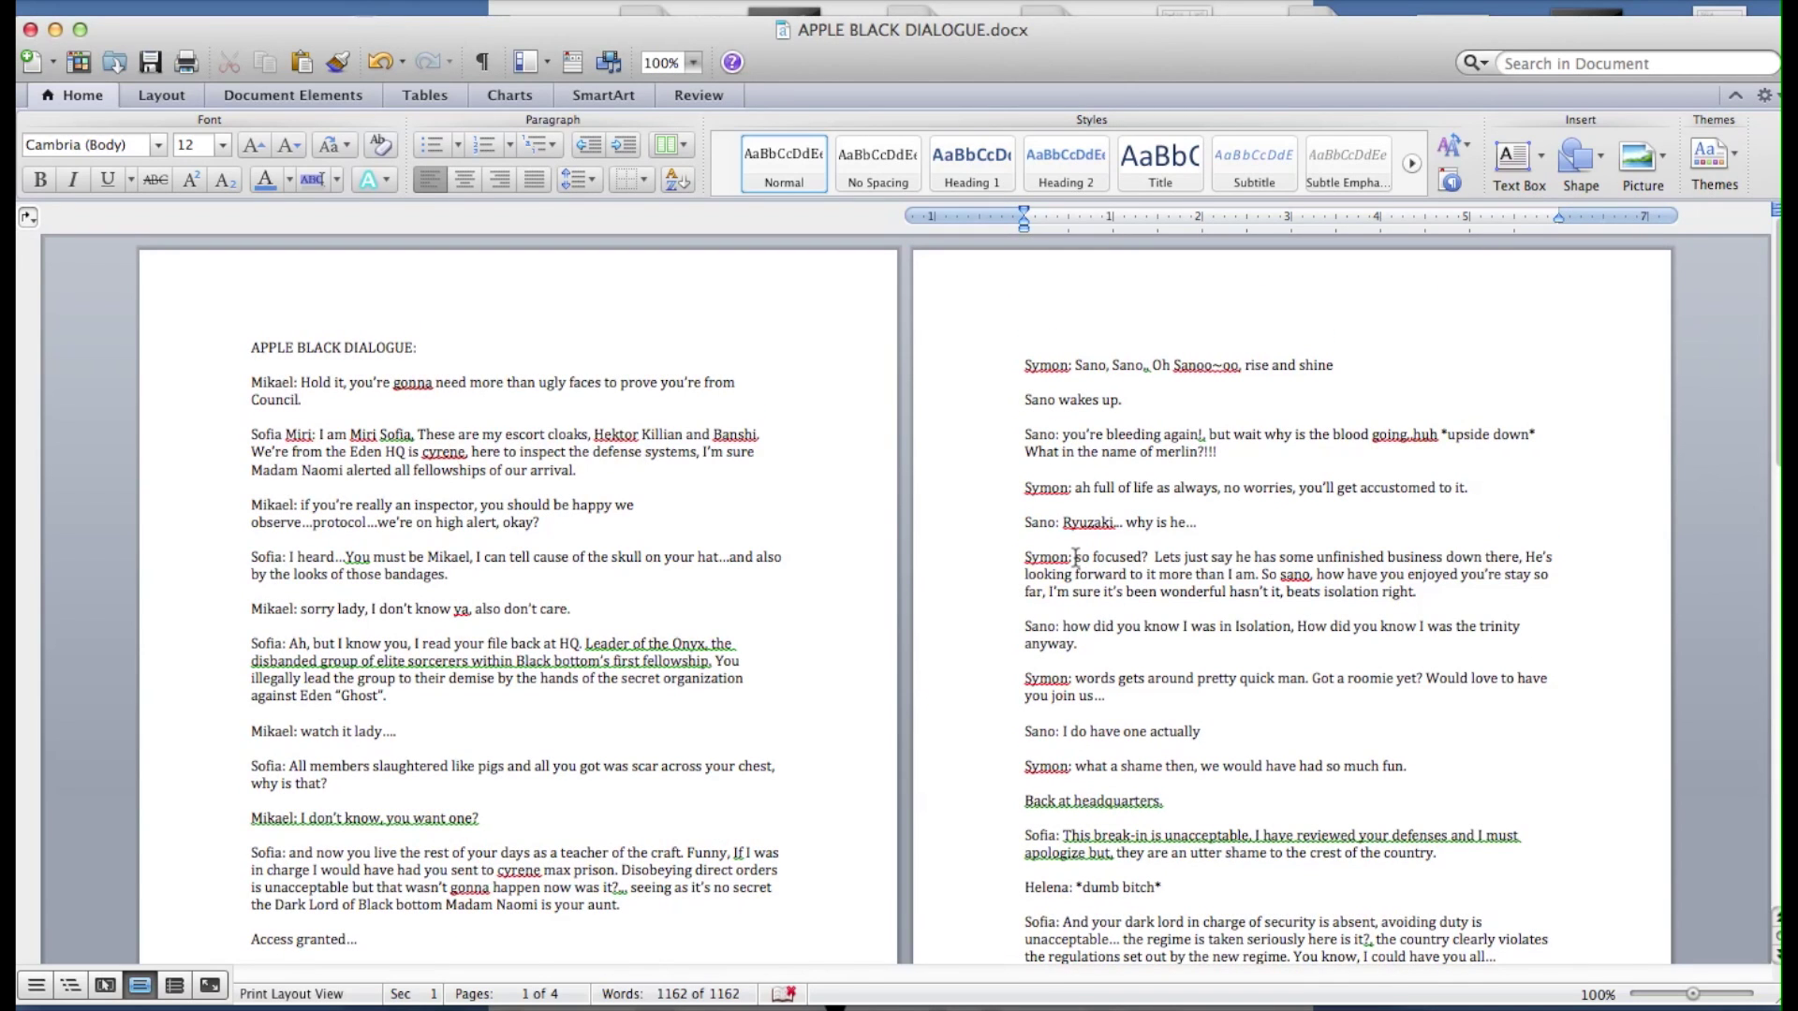
{"action": "scroll", "coordinate": [1076, 556], "scroll_direction": "down", "scroll_amount": 4}
{"action": "scroll", "coordinate": [1076, 557], "scroll_direction": "up", "scroll_amount": 2}
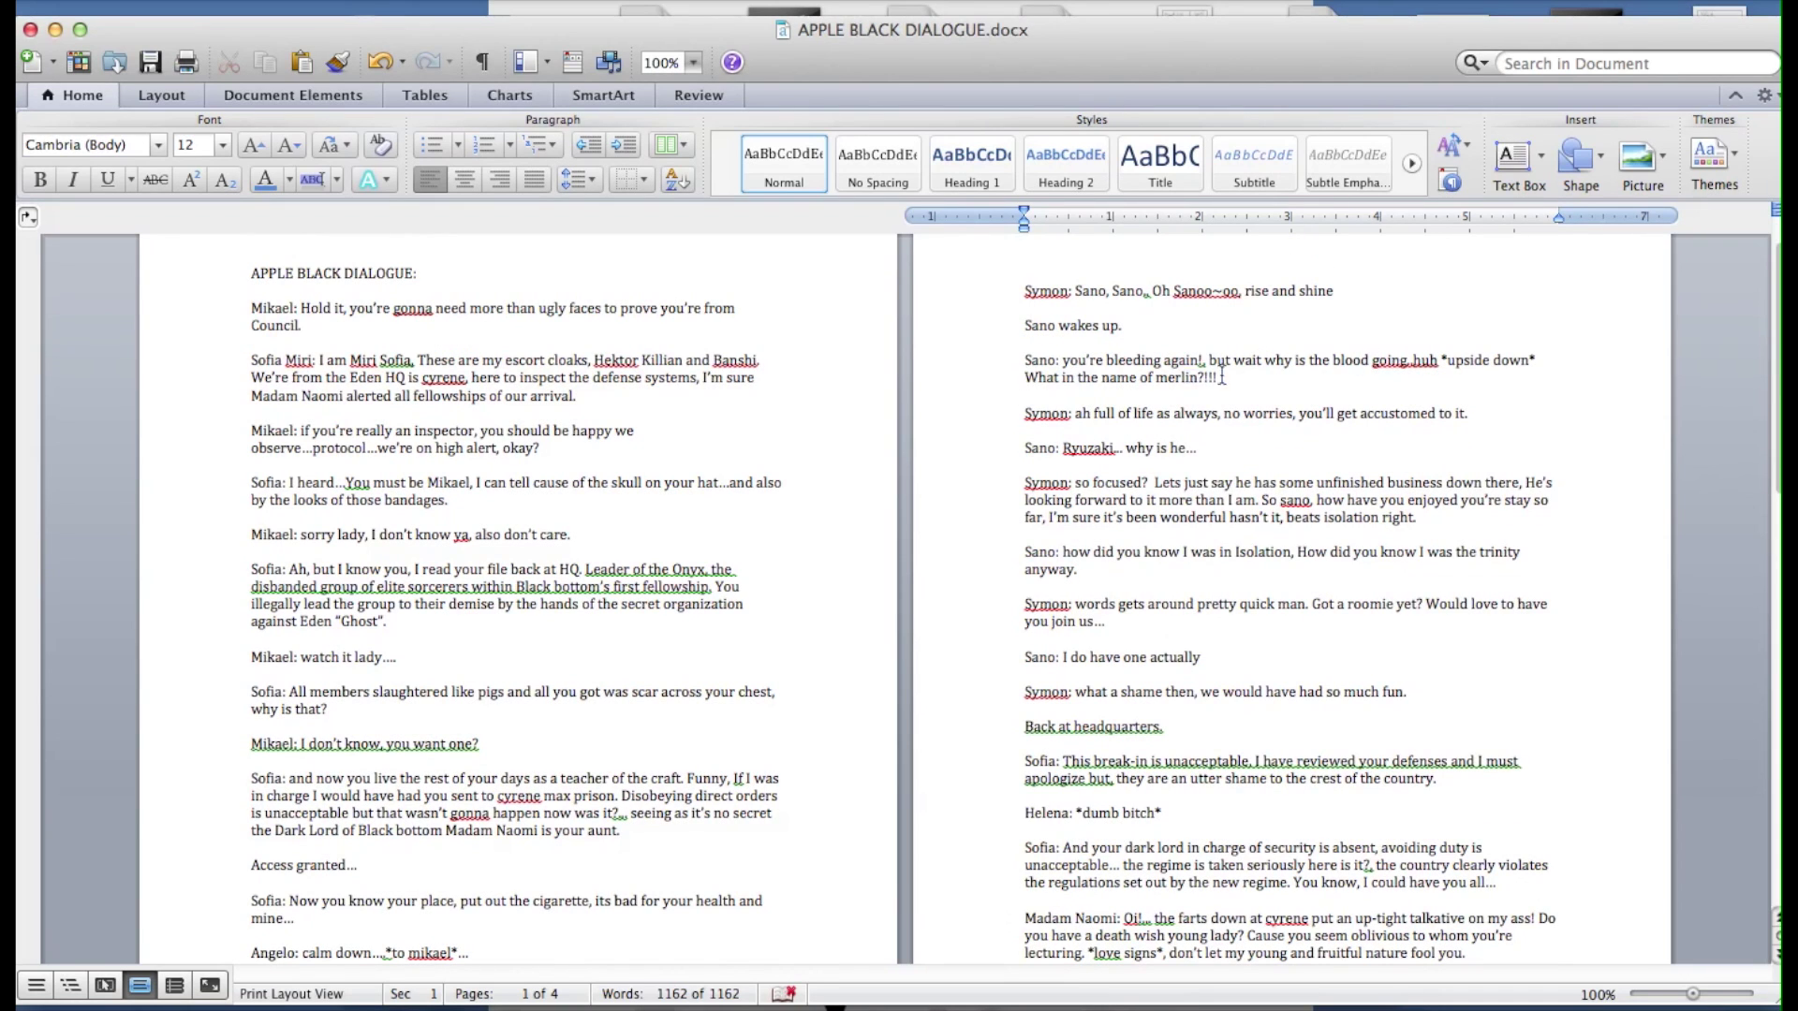
{"action": "left_click_drag", "start_coordinate": [1024, 377], "coordinate": [1219, 379]}
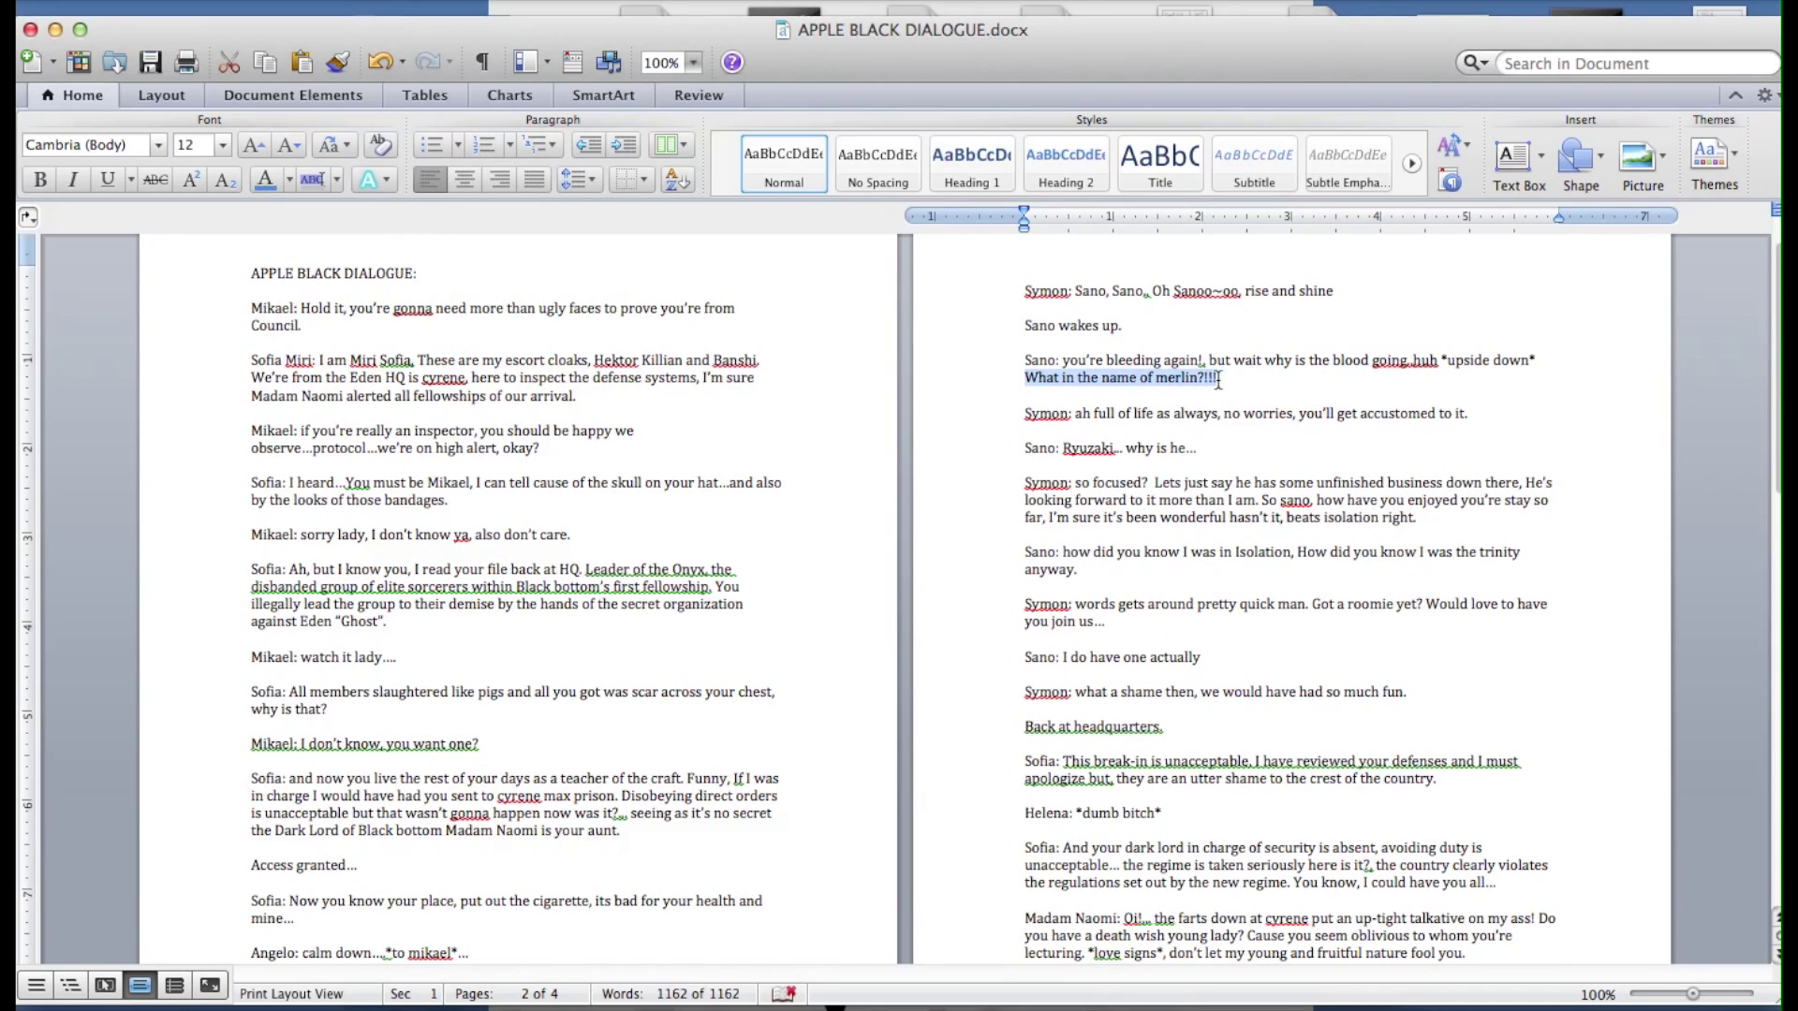
Return to page ABIII6, paste "What in the name of merlin?!!!" into the first panel and break it into four lines
{"action": "left_click", "coordinate": [56, 30]}
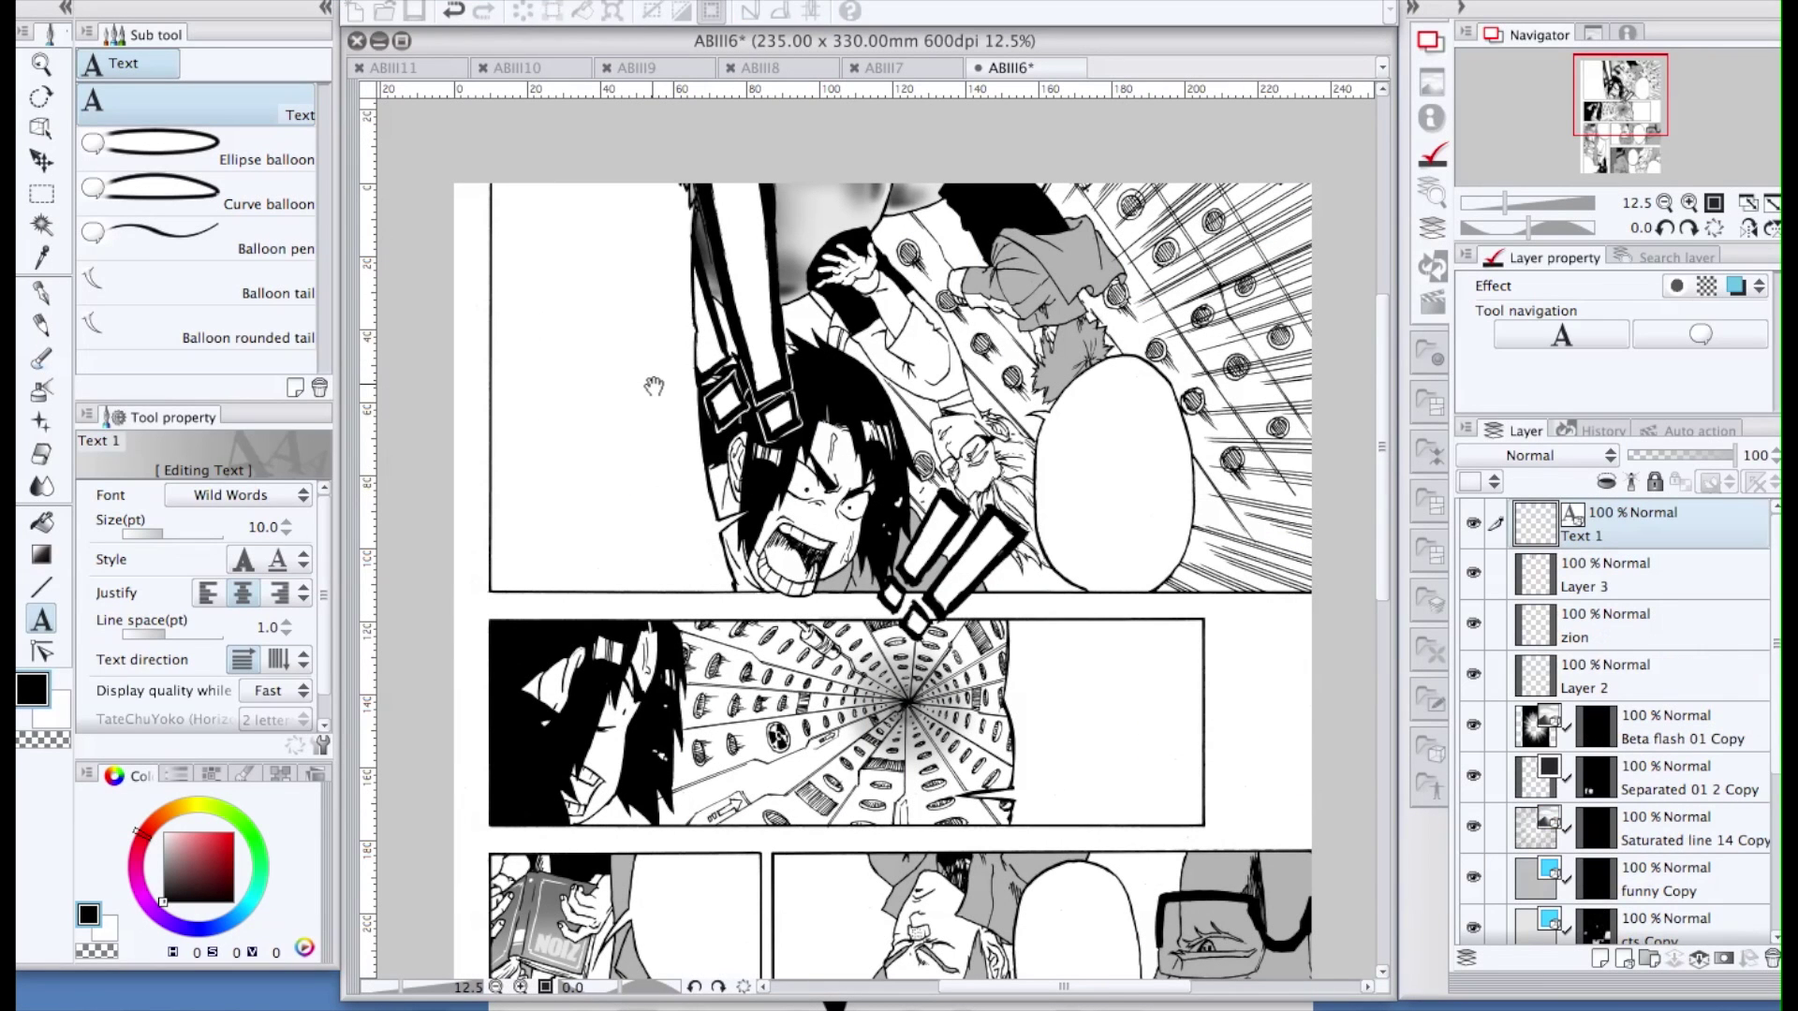
{"action": "type", "text": "What in the name of merlin?!!!"}
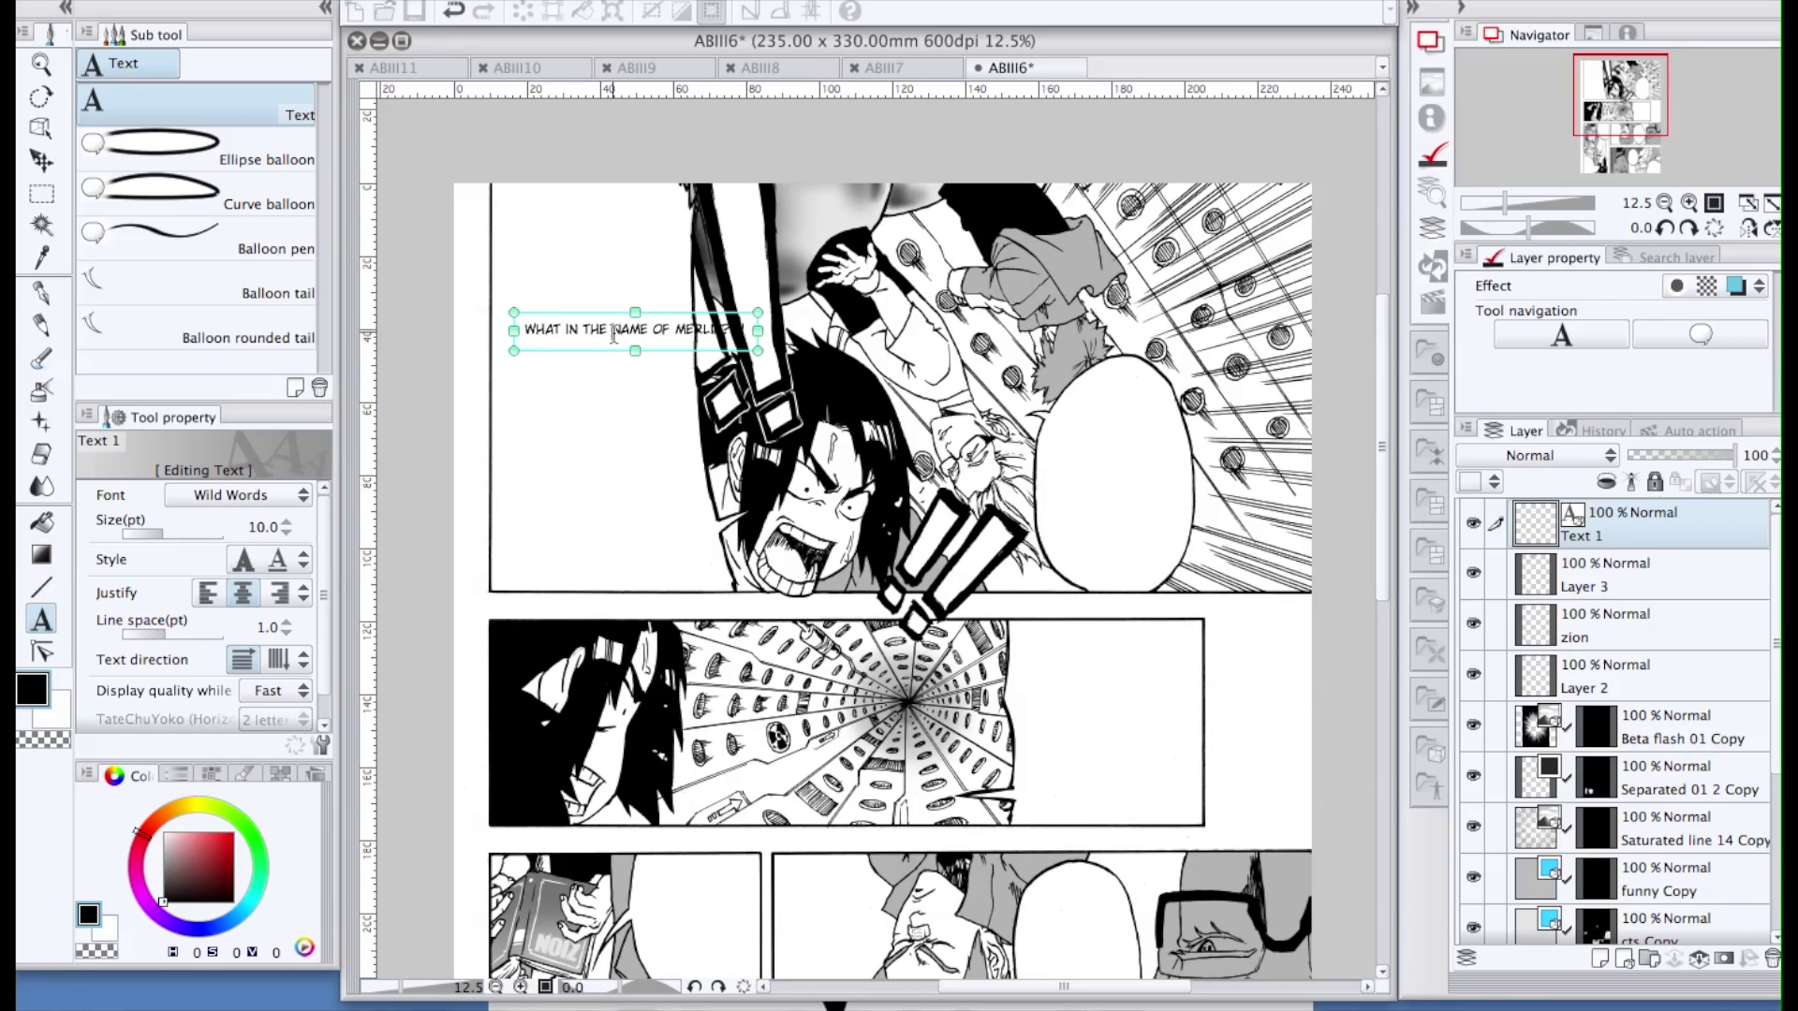
{"action": "key", "text": "Return"}
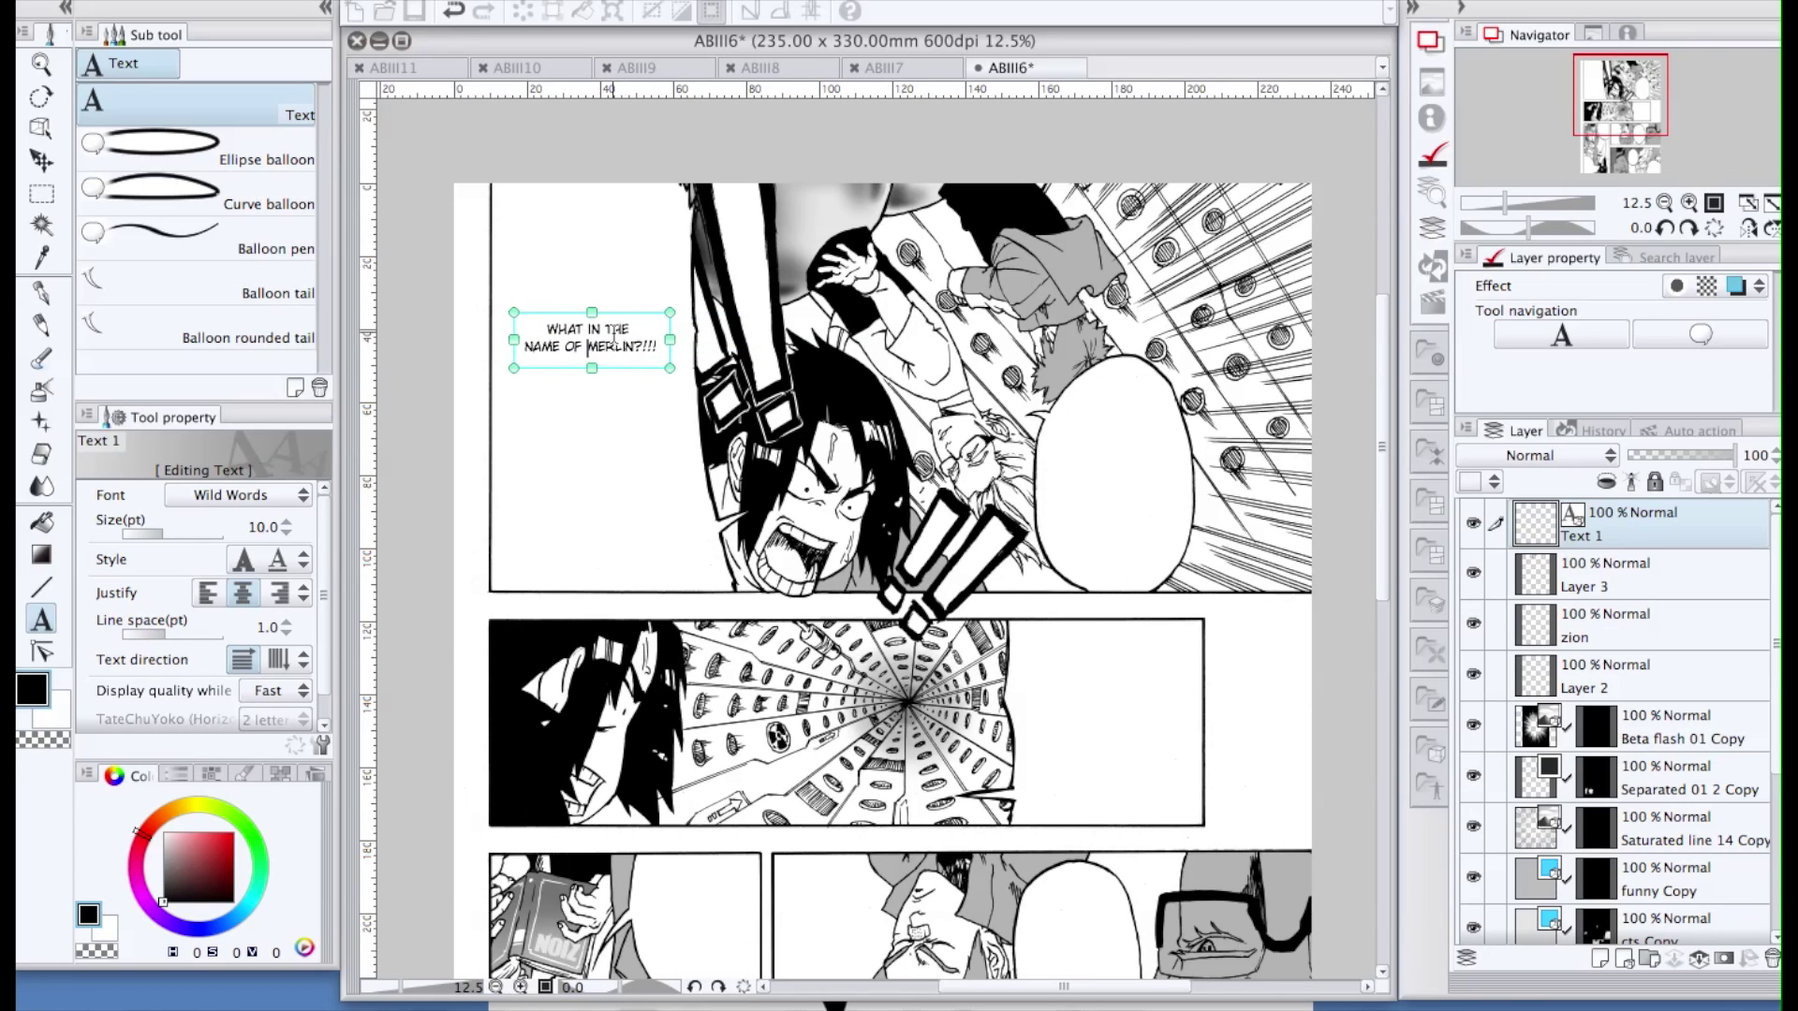
{"action": "key", "text": "Return"}
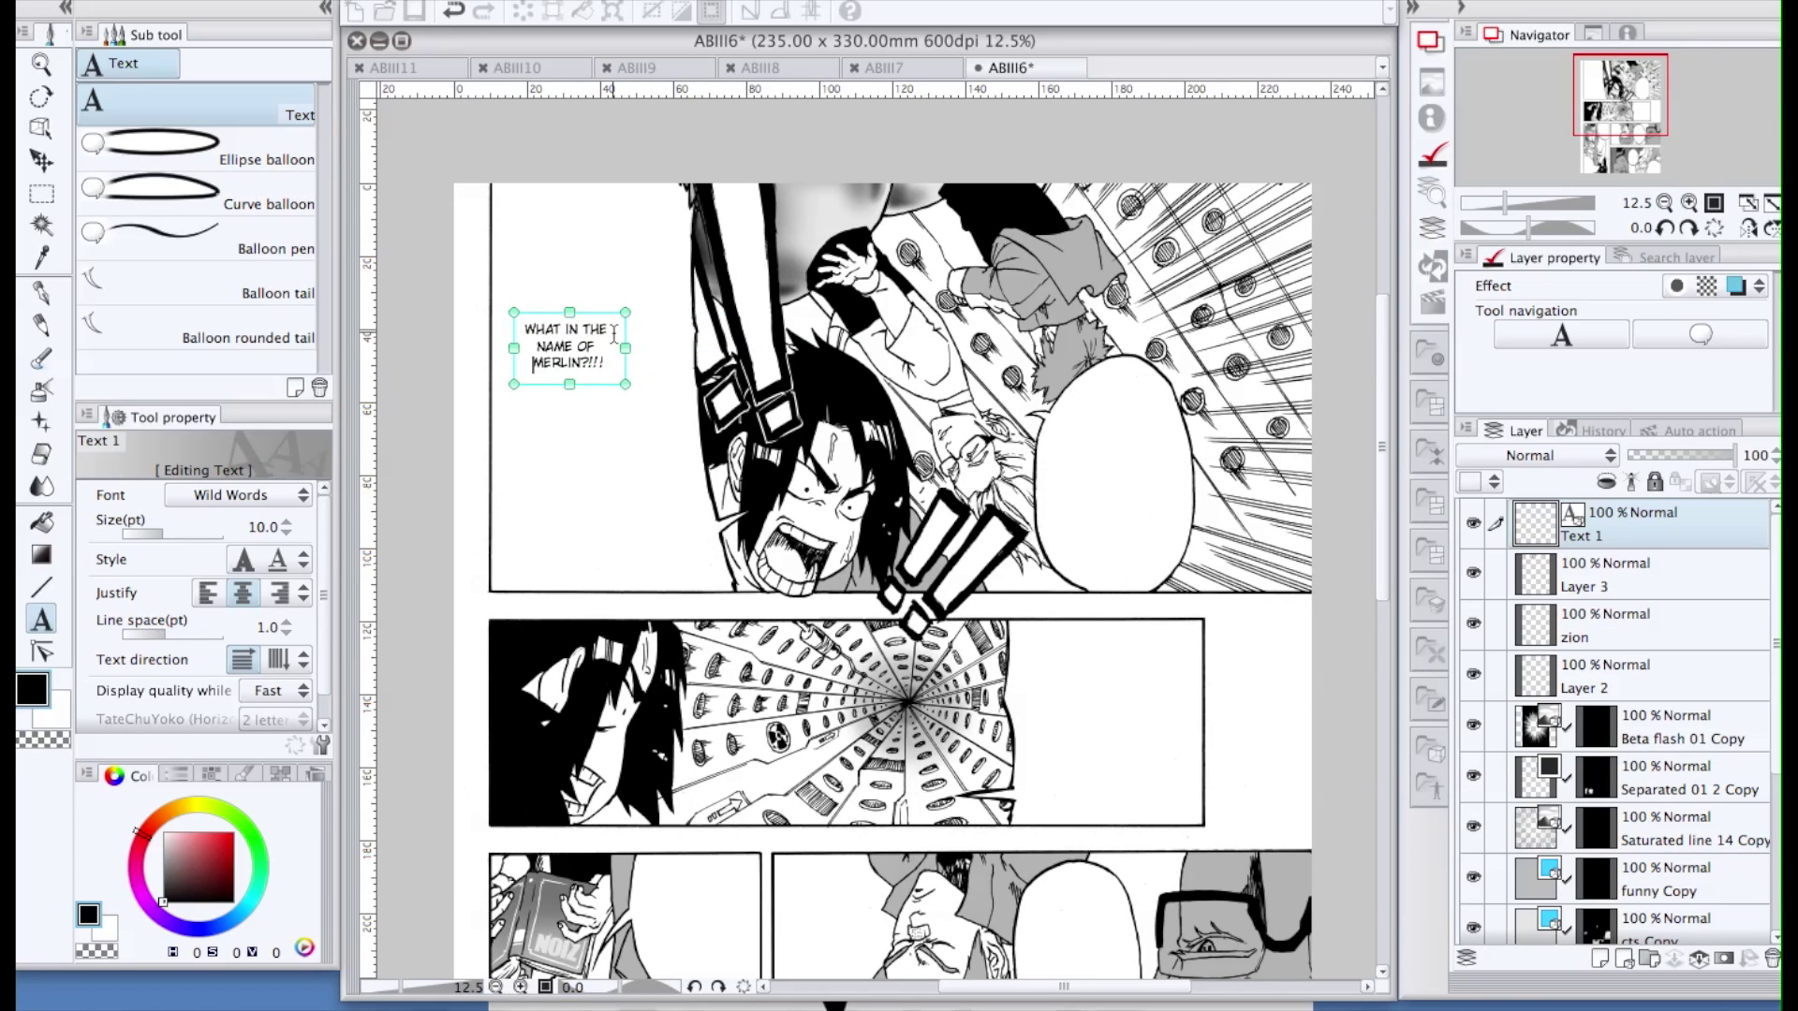
{"action": "left_click", "coordinate": [563, 327]}
{"action": "key", "text": "Return"}
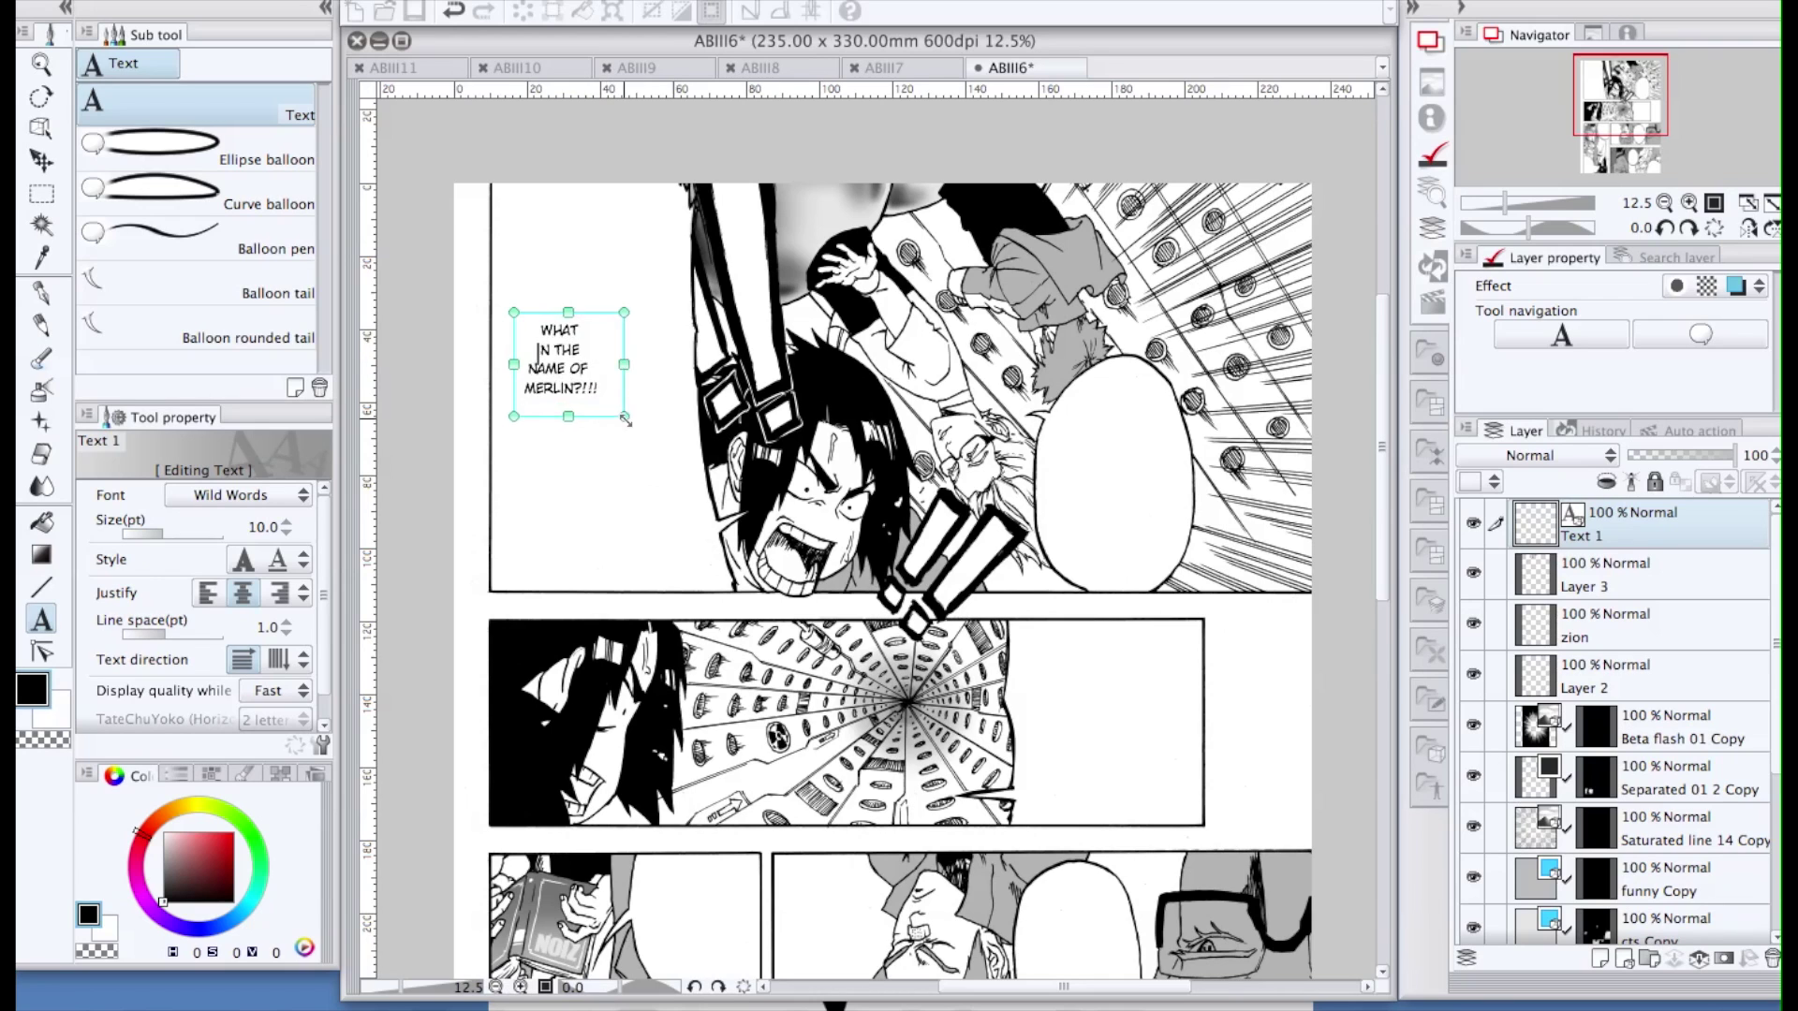
Set the shouted line in the Edo SZ font, enlarge it to 26.1 pt and put "?!!!" on its own line
{"action": "left_click_drag", "start_coordinate": [625, 418], "coordinate": [693, 493]}
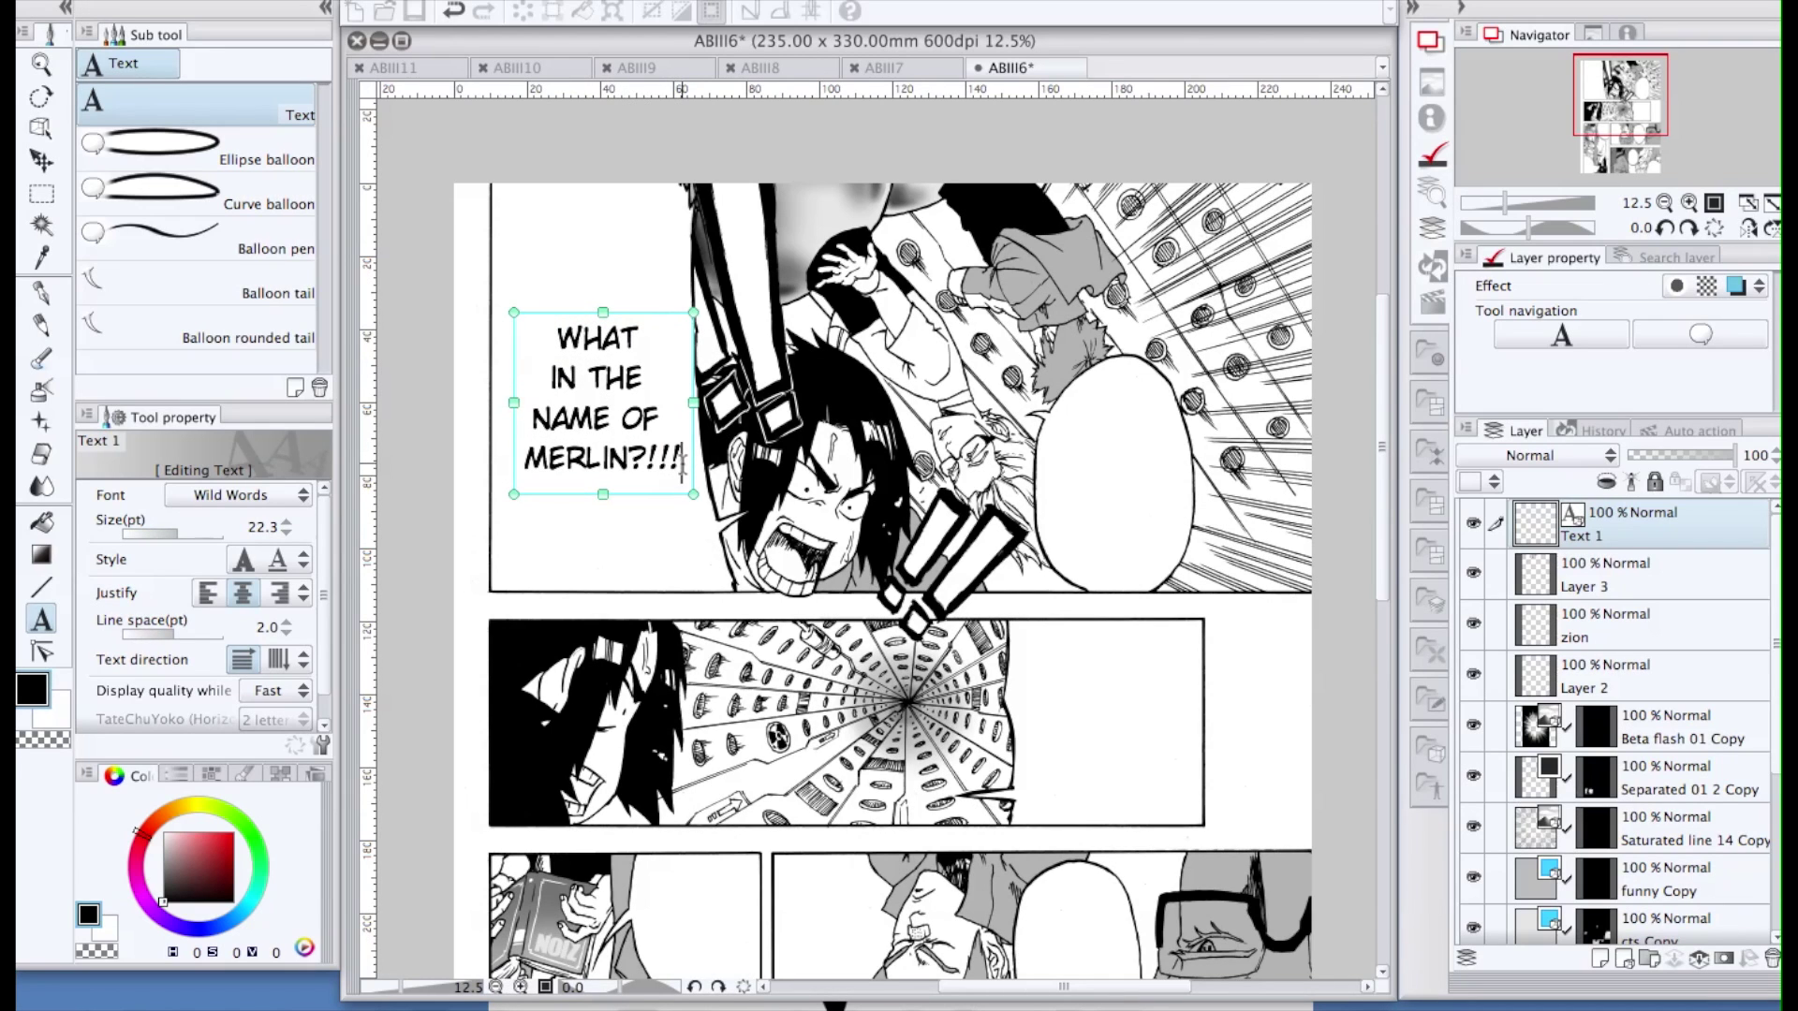
{"action": "key", "text": "super+a"}
{"action": "left_click", "coordinate": [234, 495]}
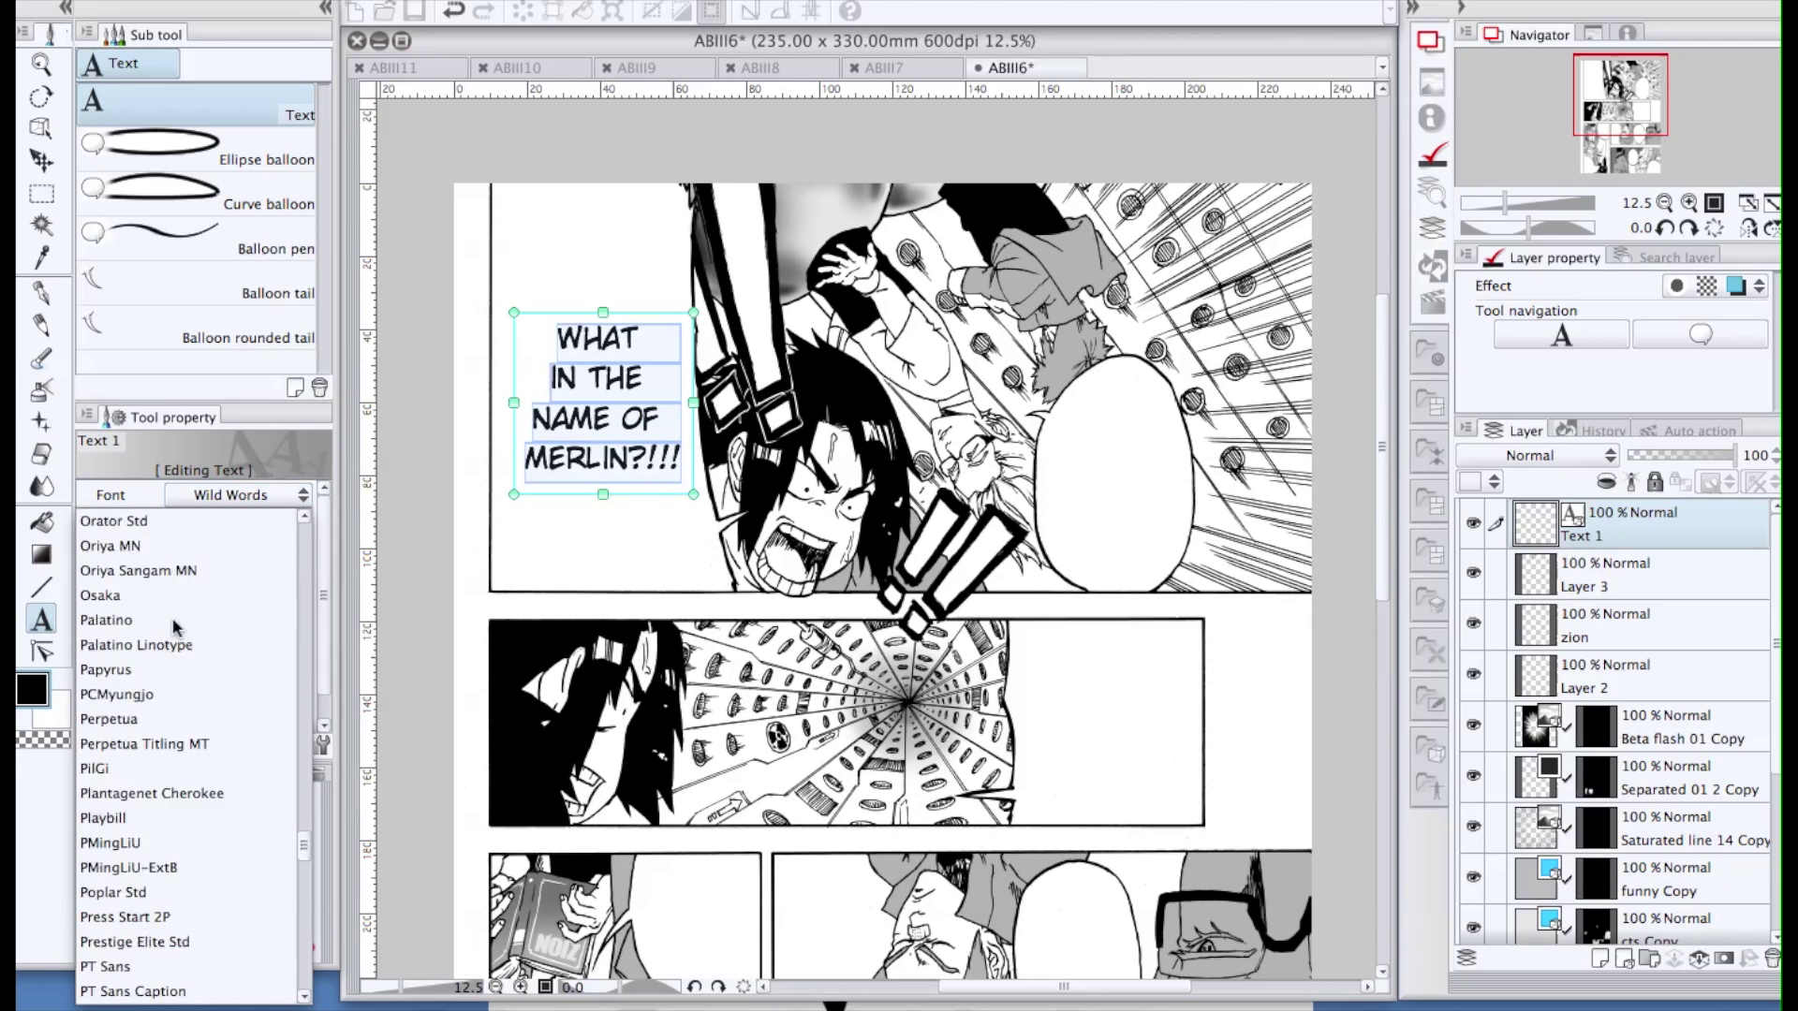
{"action": "scroll", "coordinate": [173, 623], "scroll_direction": "up", "scroll_amount": 15}
{"action": "left_click", "coordinate": [172, 616]}
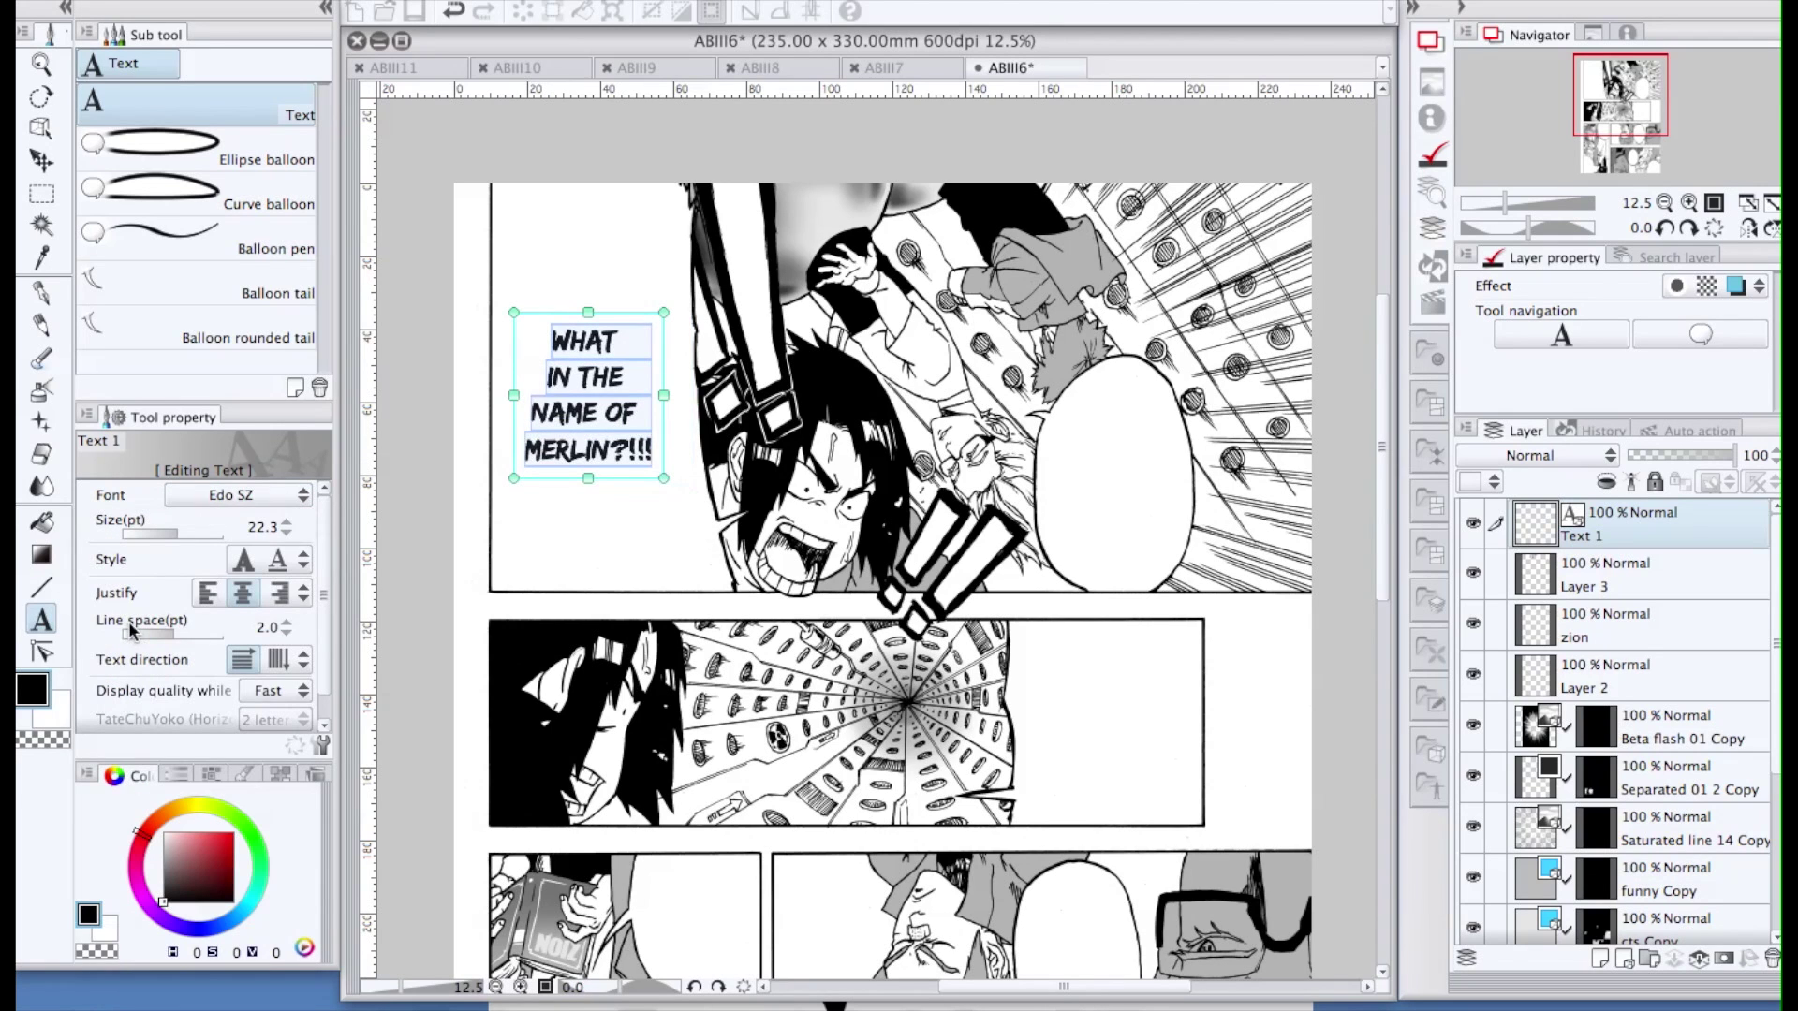
{"action": "left_click_drag", "start_coordinate": [663, 477], "coordinate": [671, 515]}
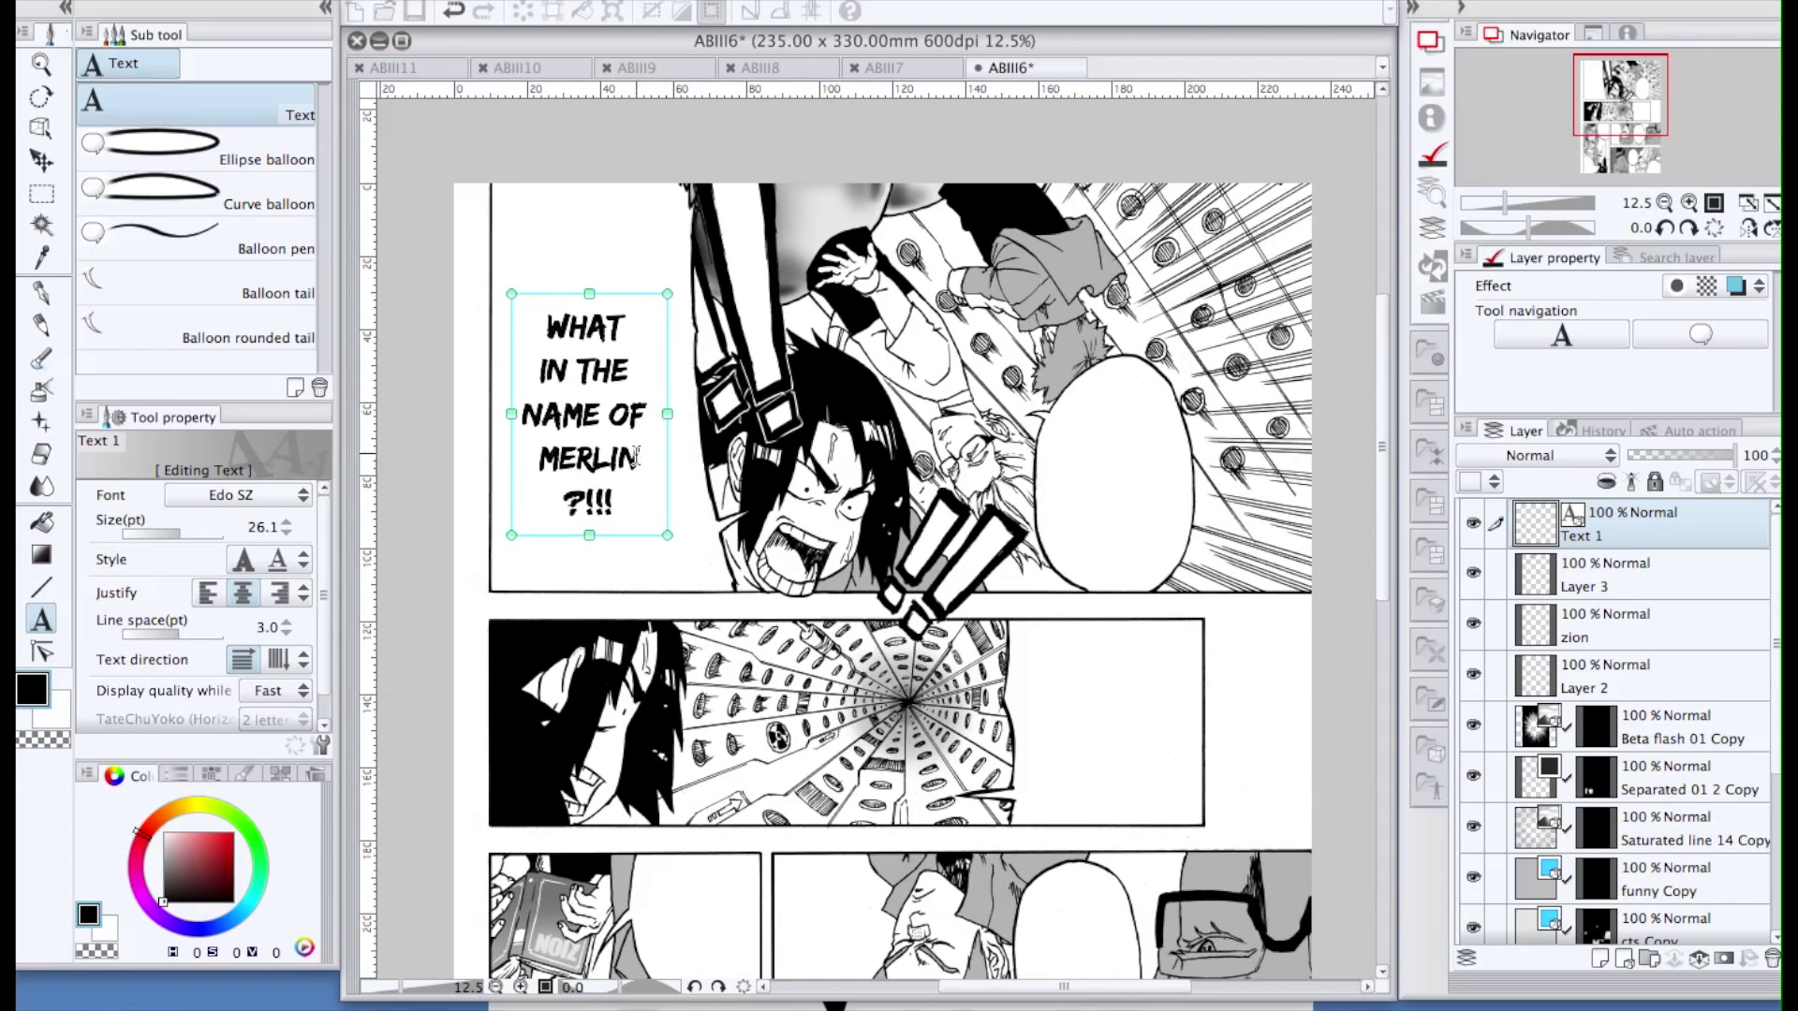
Shift the shouted text block slightly toward the screaming character and commit the lettering
{"action": "left_click", "coordinate": [640, 458]}
{"action": "key", "text": "Up"}
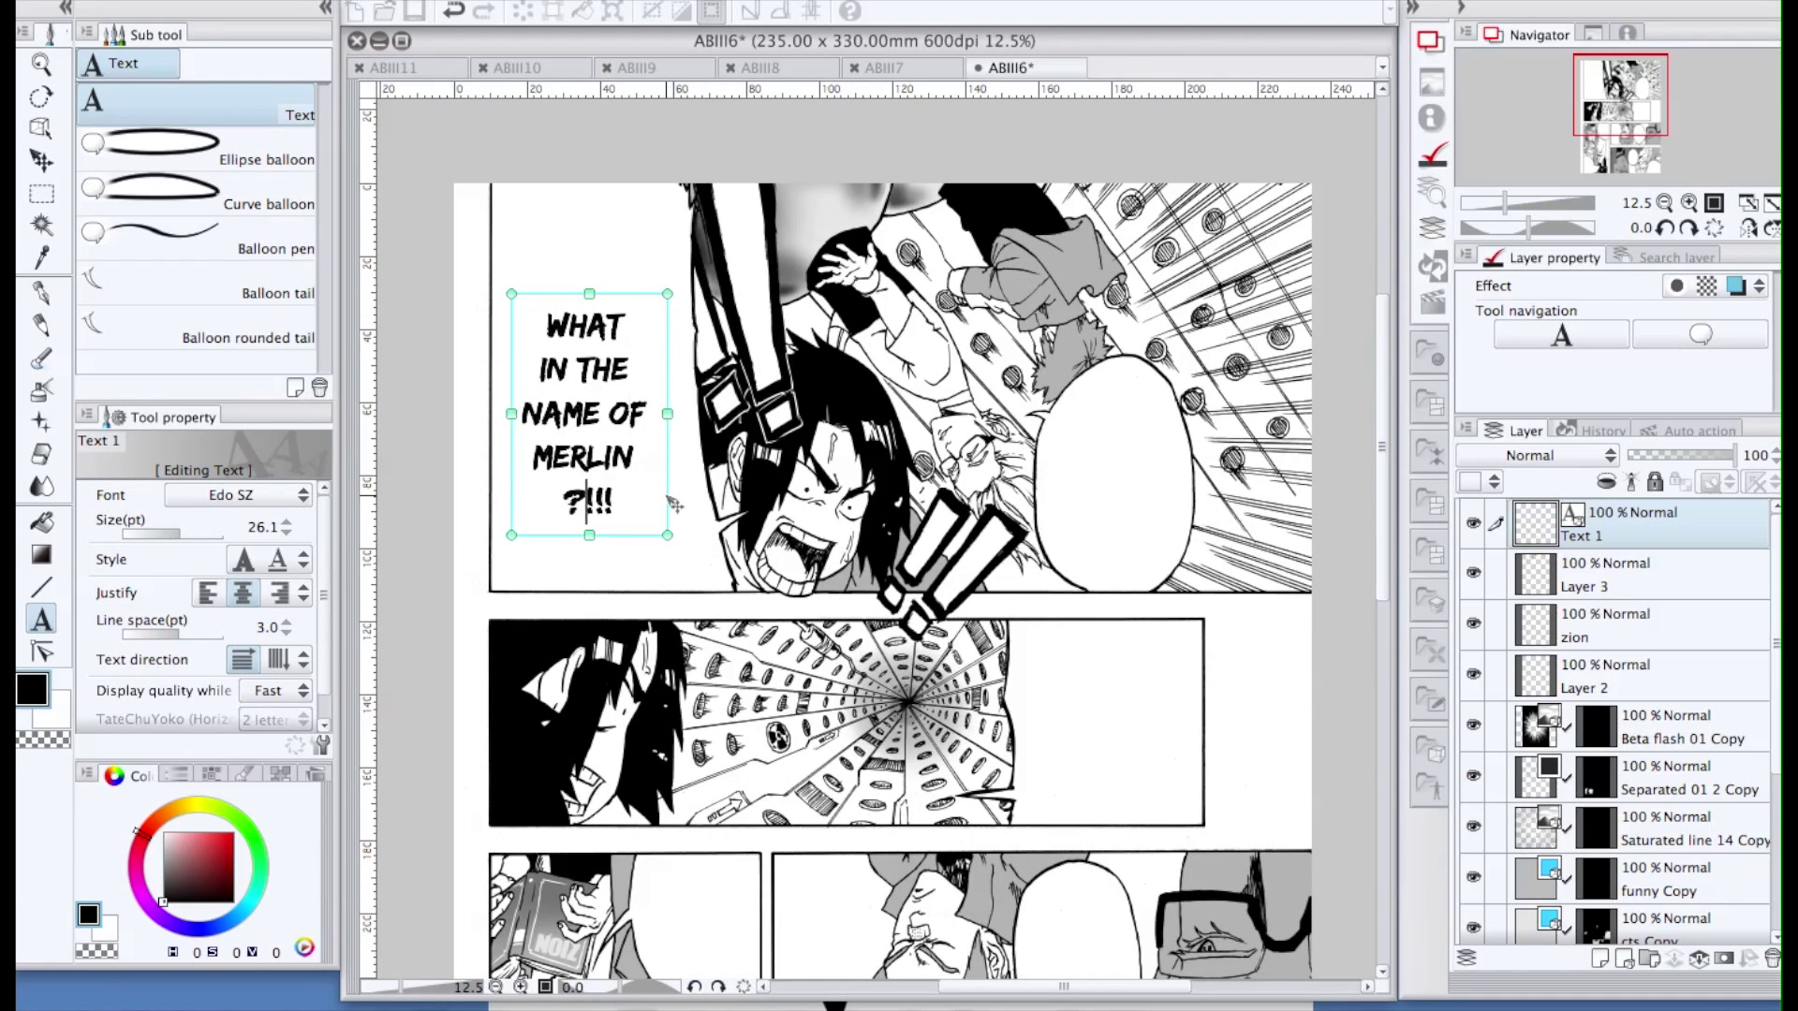
{"action": "left_click_drag", "start_coordinate": [667, 497], "coordinate": [676, 498]}
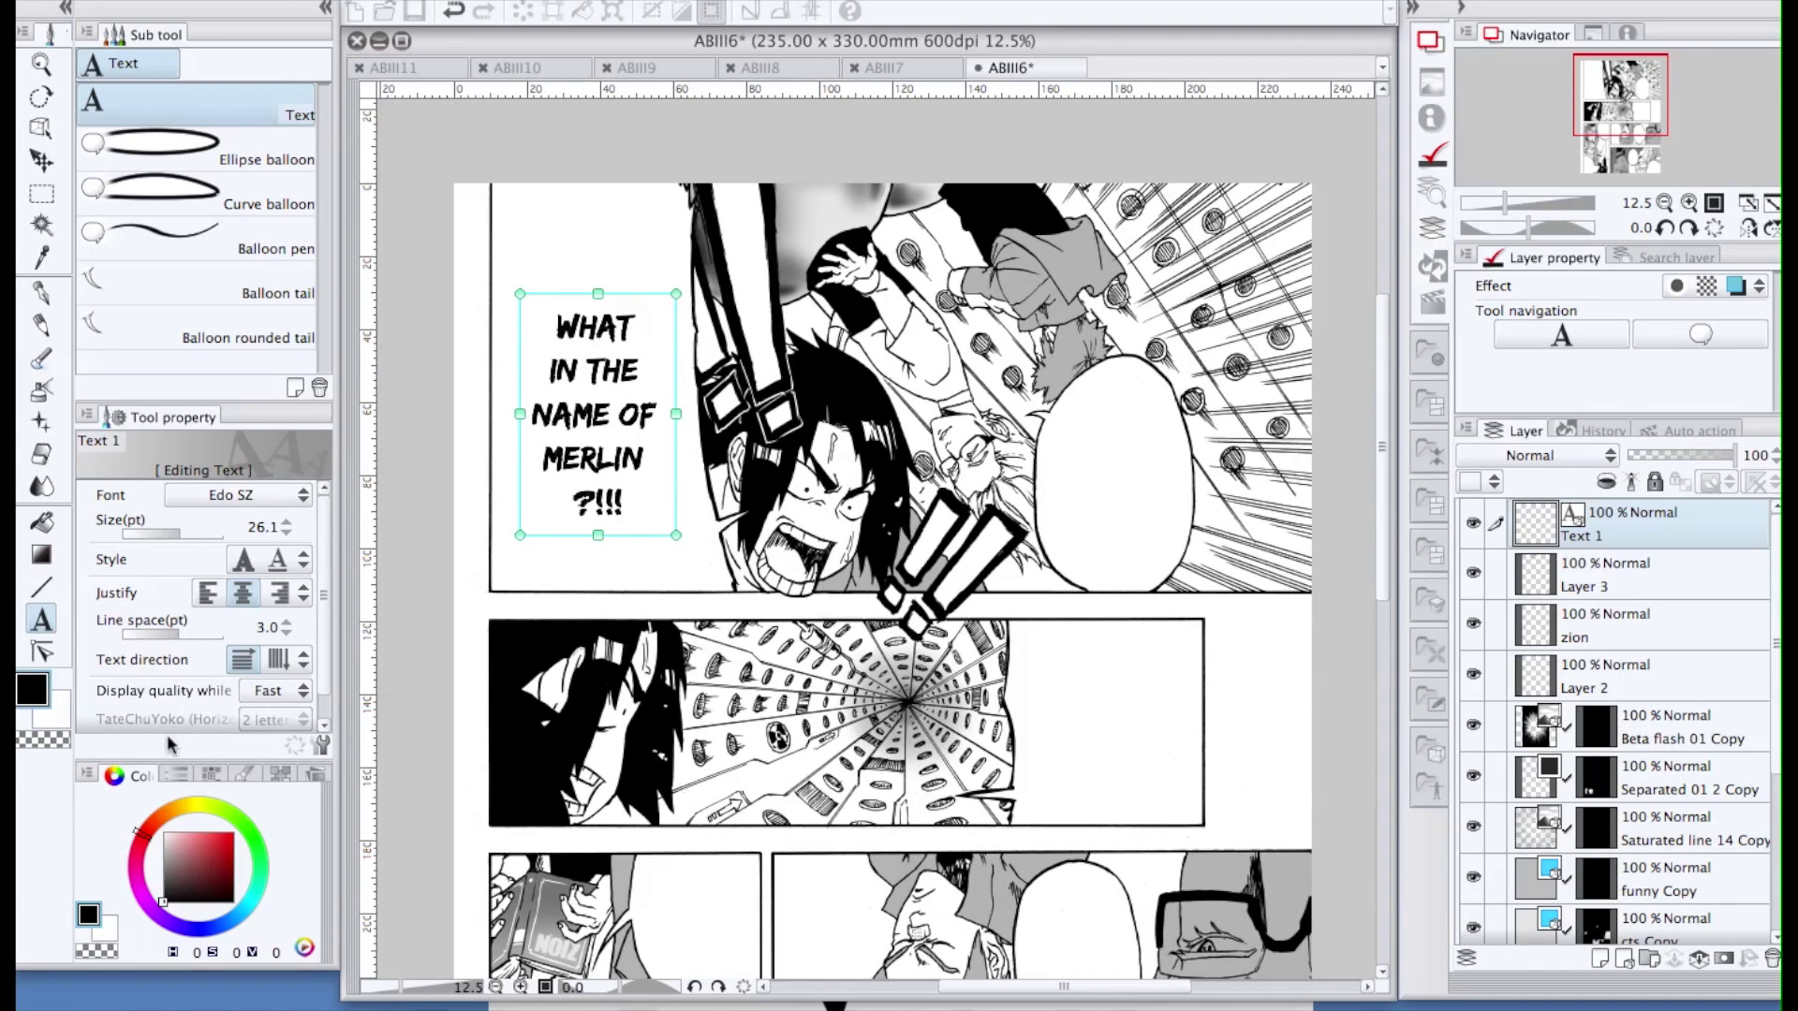
{"action": "left_click", "coordinate": [1059, 450]}
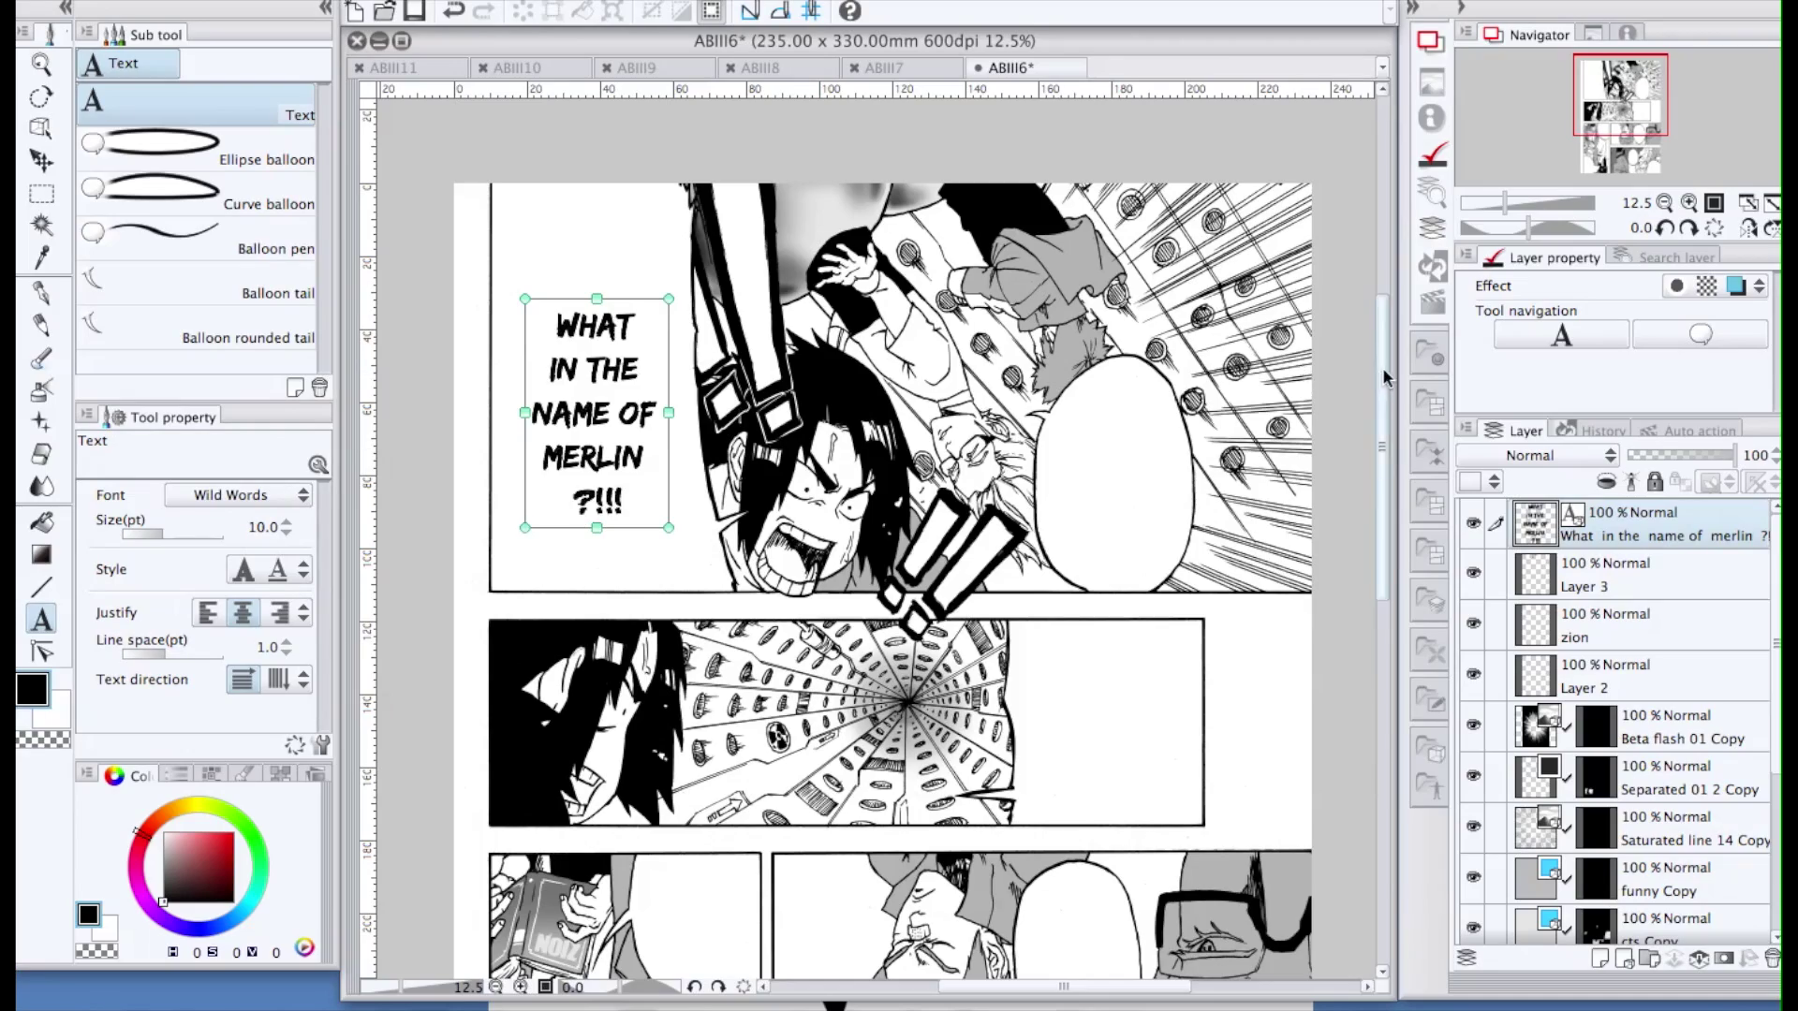
Add a new raster layer directly above Layer 3 and name it GRADUATION
{"action": "left_click_drag", "start_coordinate": [1382, 367], "coordinate": [1381, 567]}
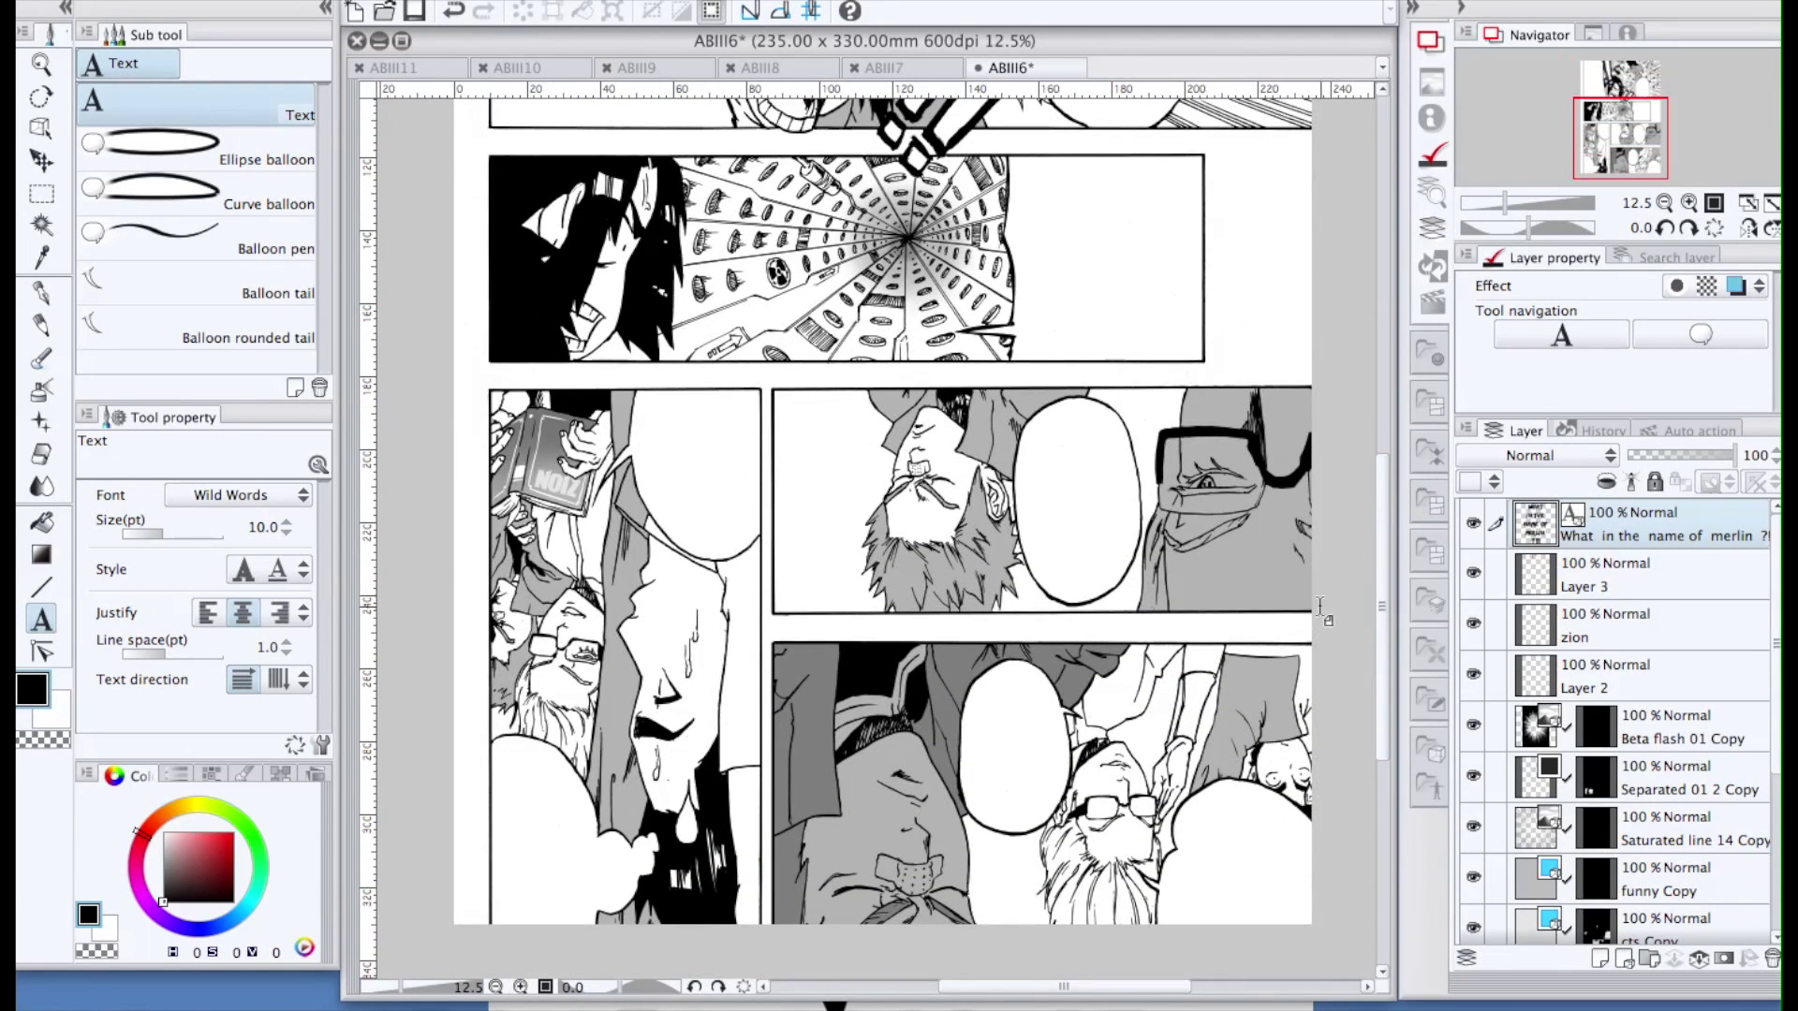
{"action": "left_click", "coordinate": [1628, 588]}
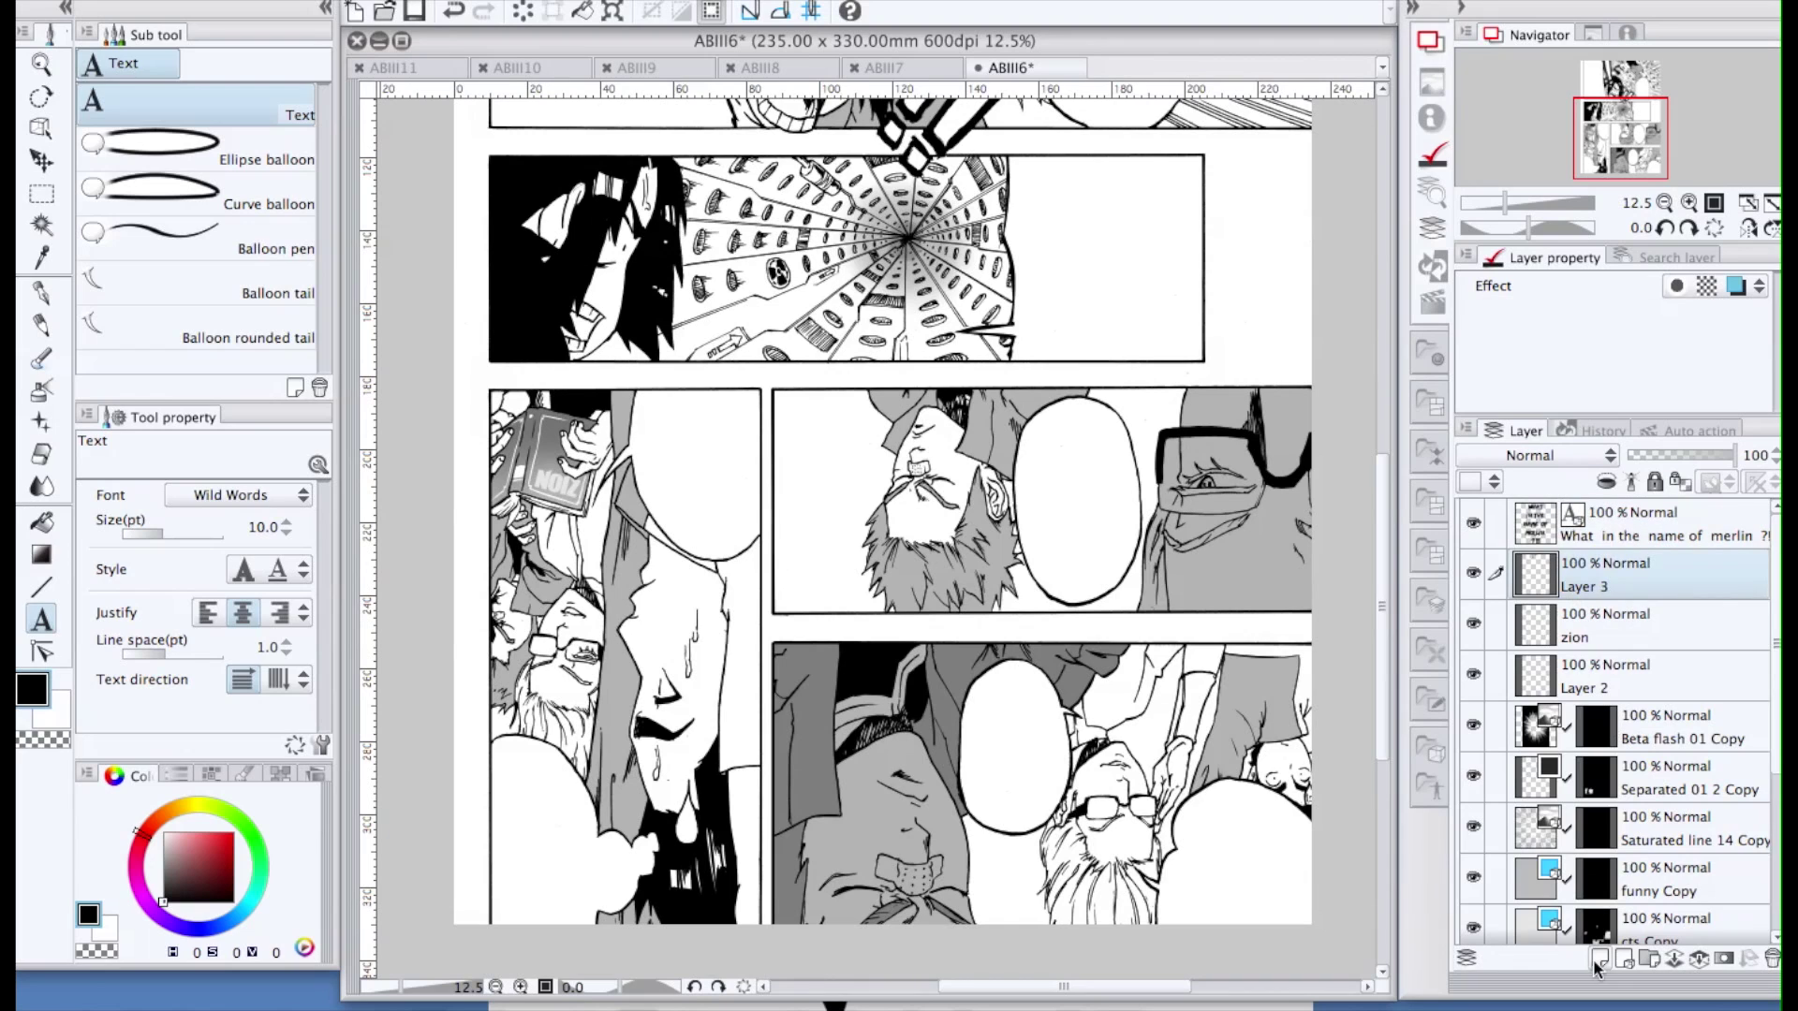
{"action": "left_click", "coordinate": [1617, 968]}
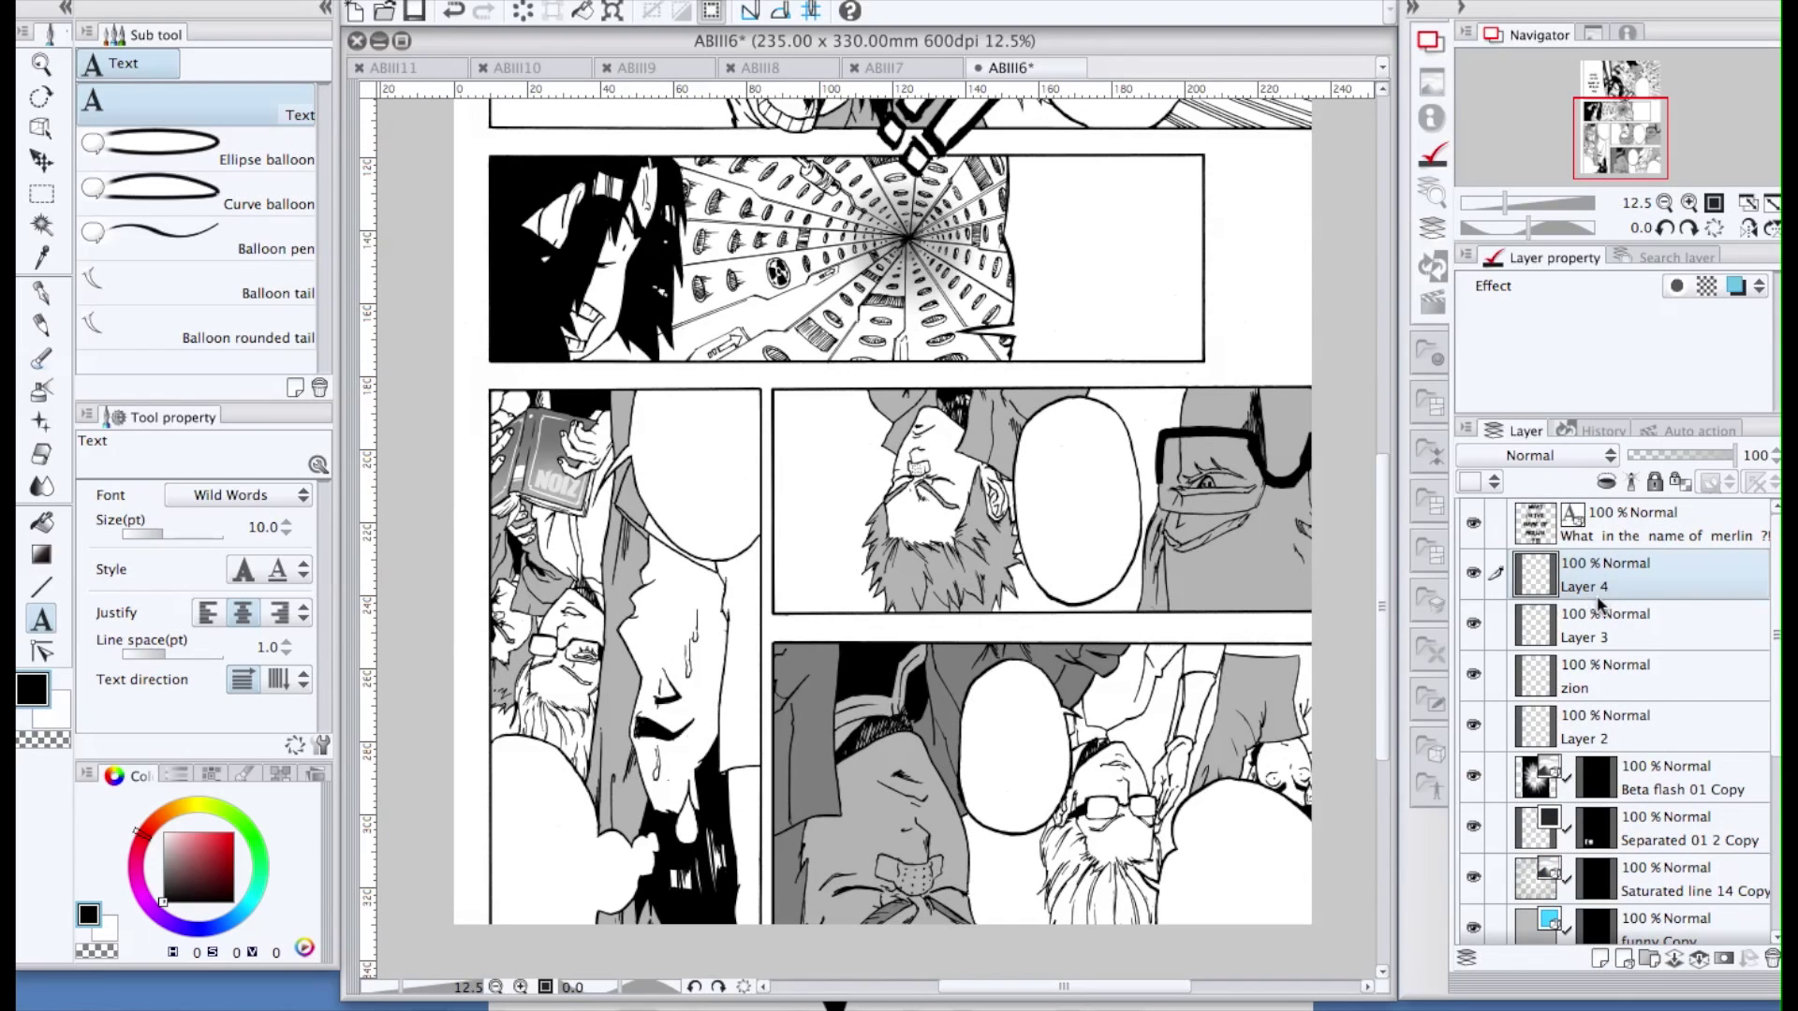
{"action": "double_click", "coordinate": [1625, 588]}
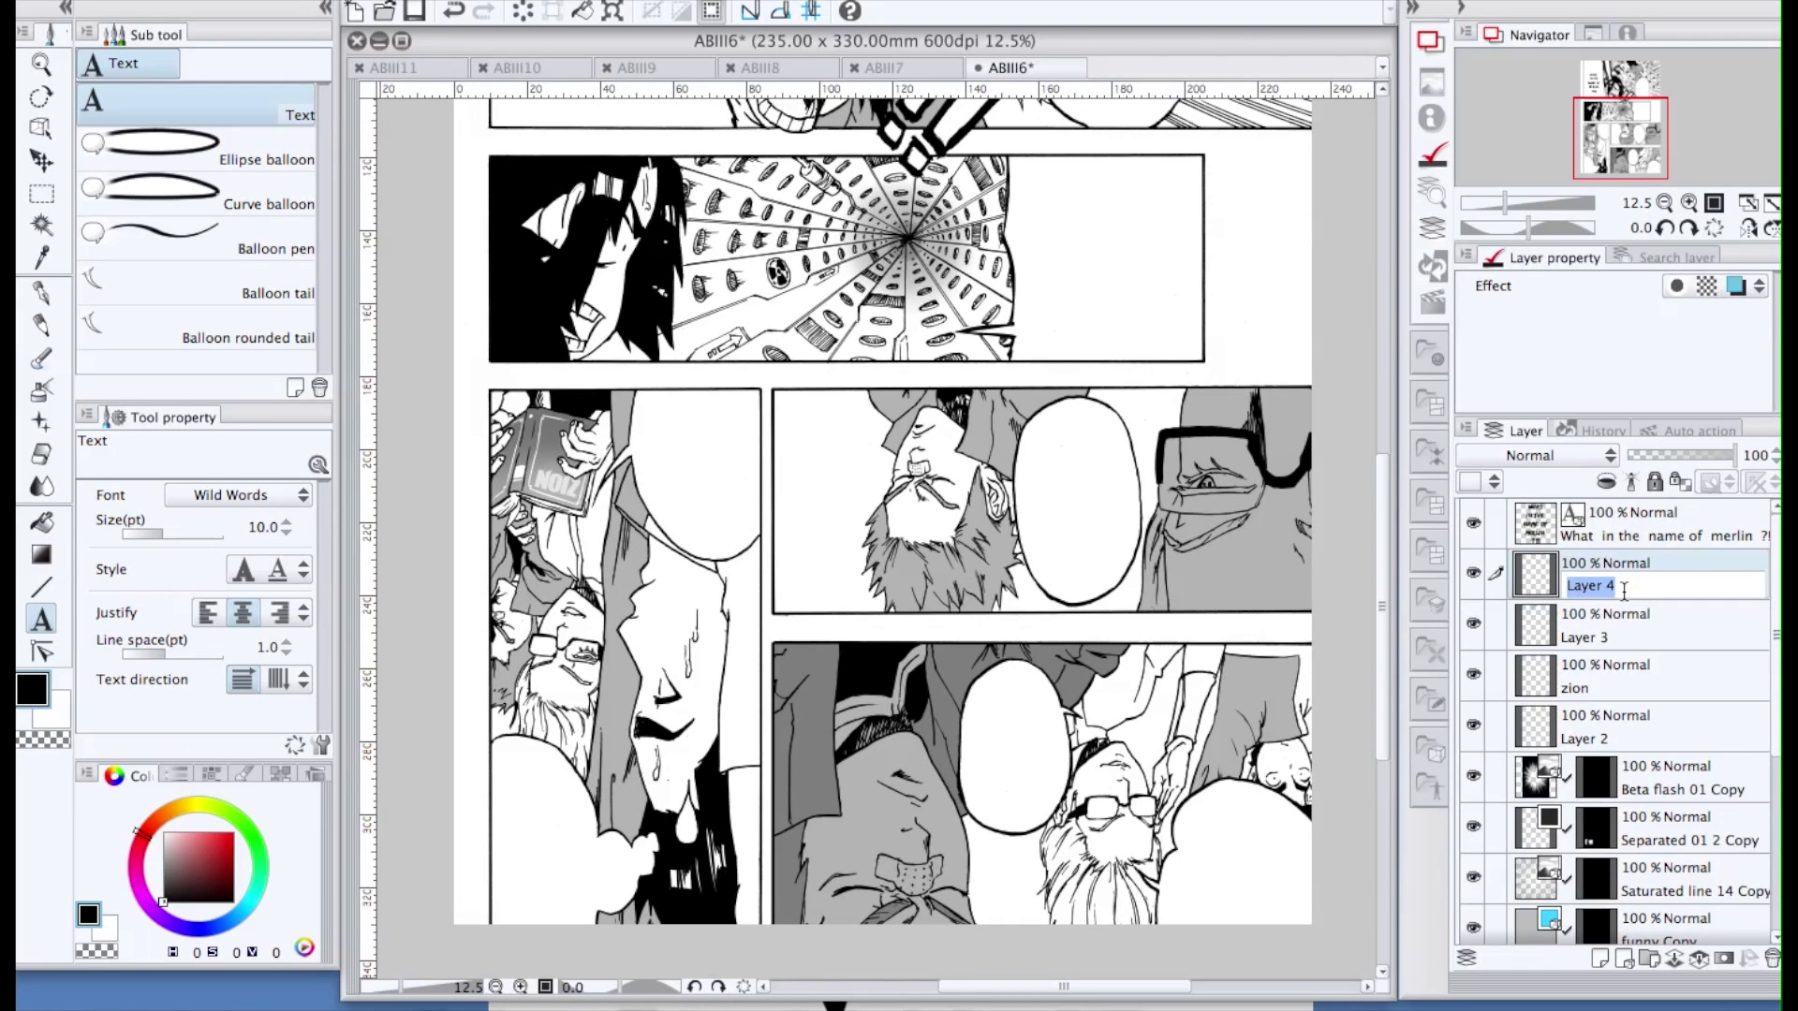
{"action": "type", "text": "GRADUATION"}
{"action": "key", "text": "Return"}
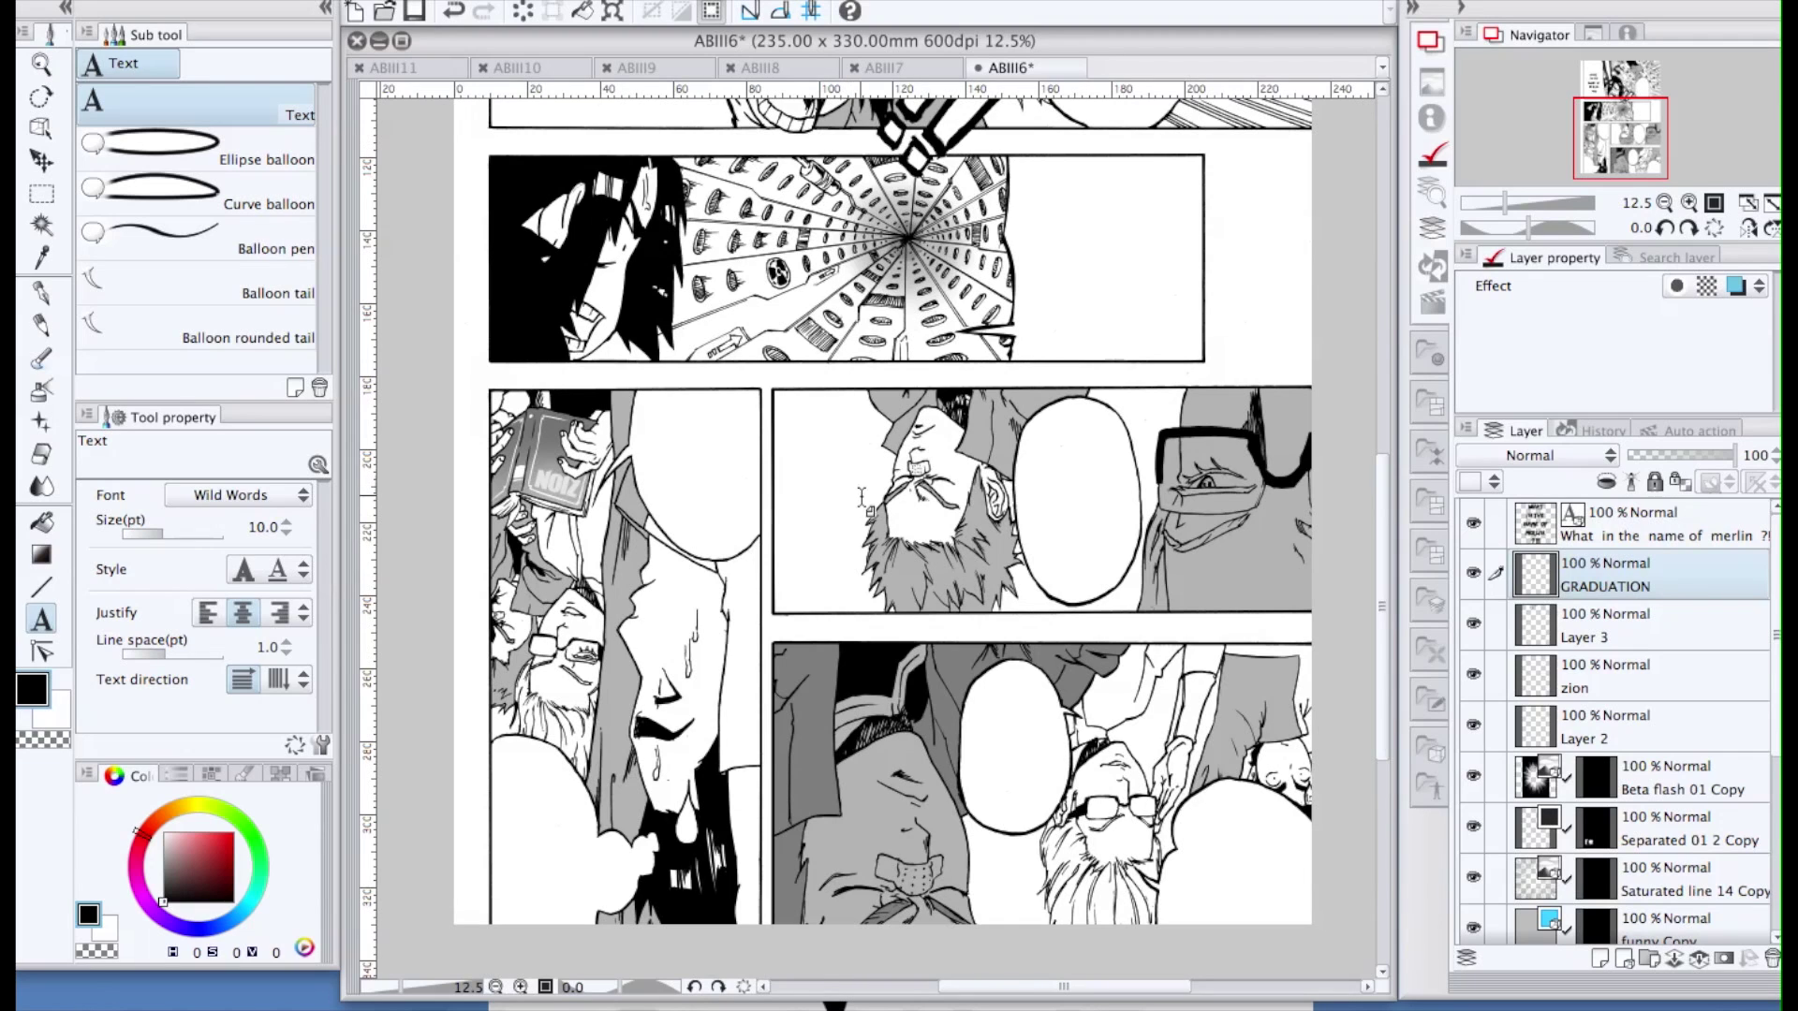
Auto-select the white background around the upside-down figures and balloon in the wide third-row panel, and expand the selection by 2 px twice
{"action": "key", "text": "w"}
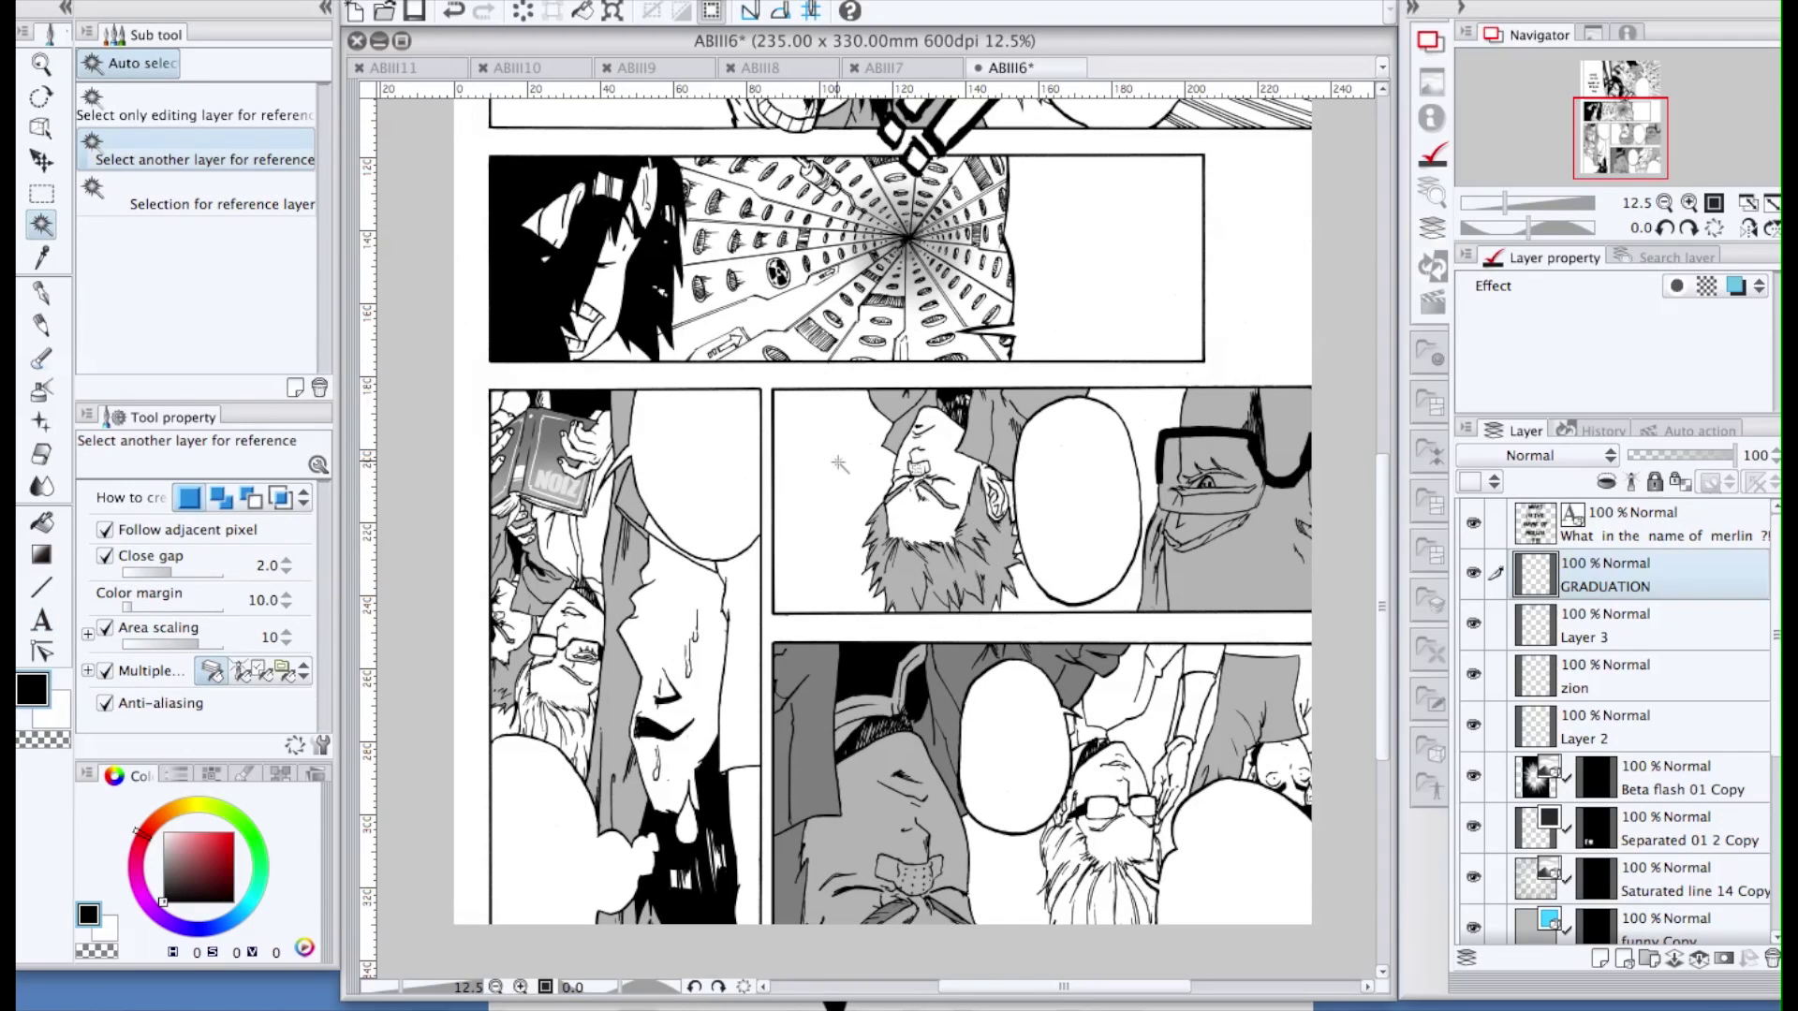
{"action": "left_click", "coordinate": [834, 471]}
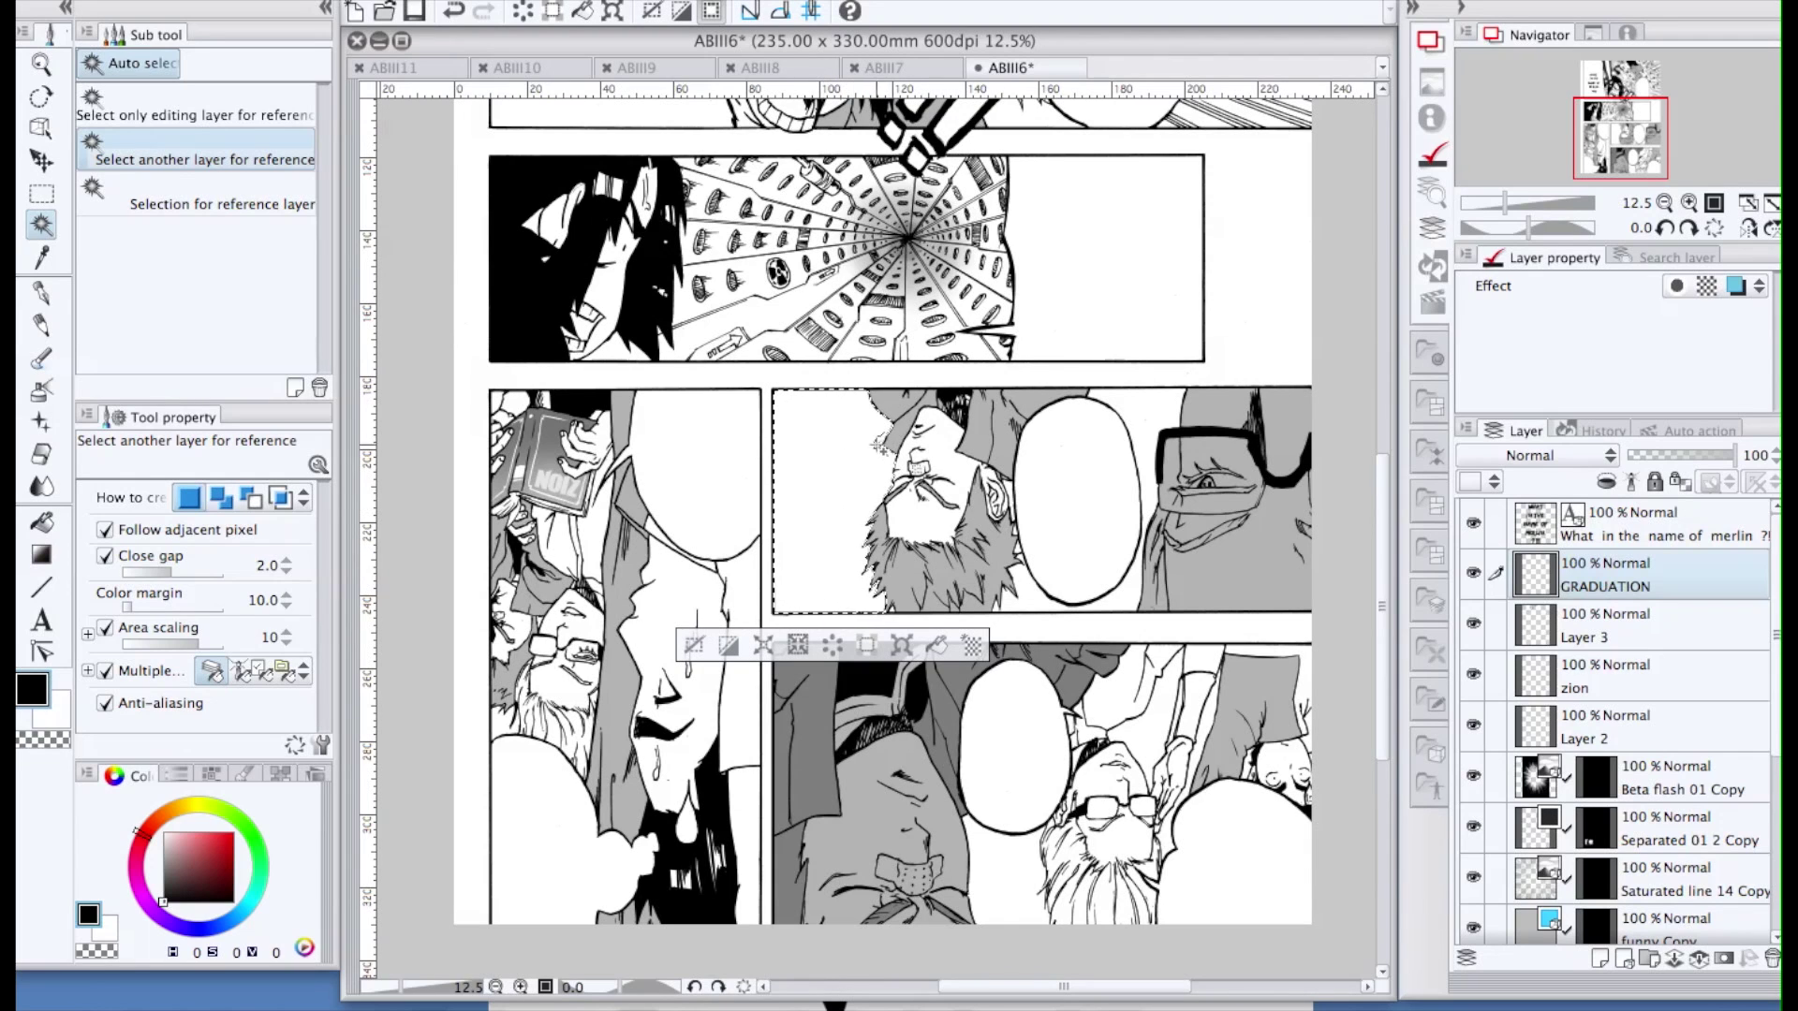
{"action": "left_click", "coordinate": [1127, 559], "text": "shift"}
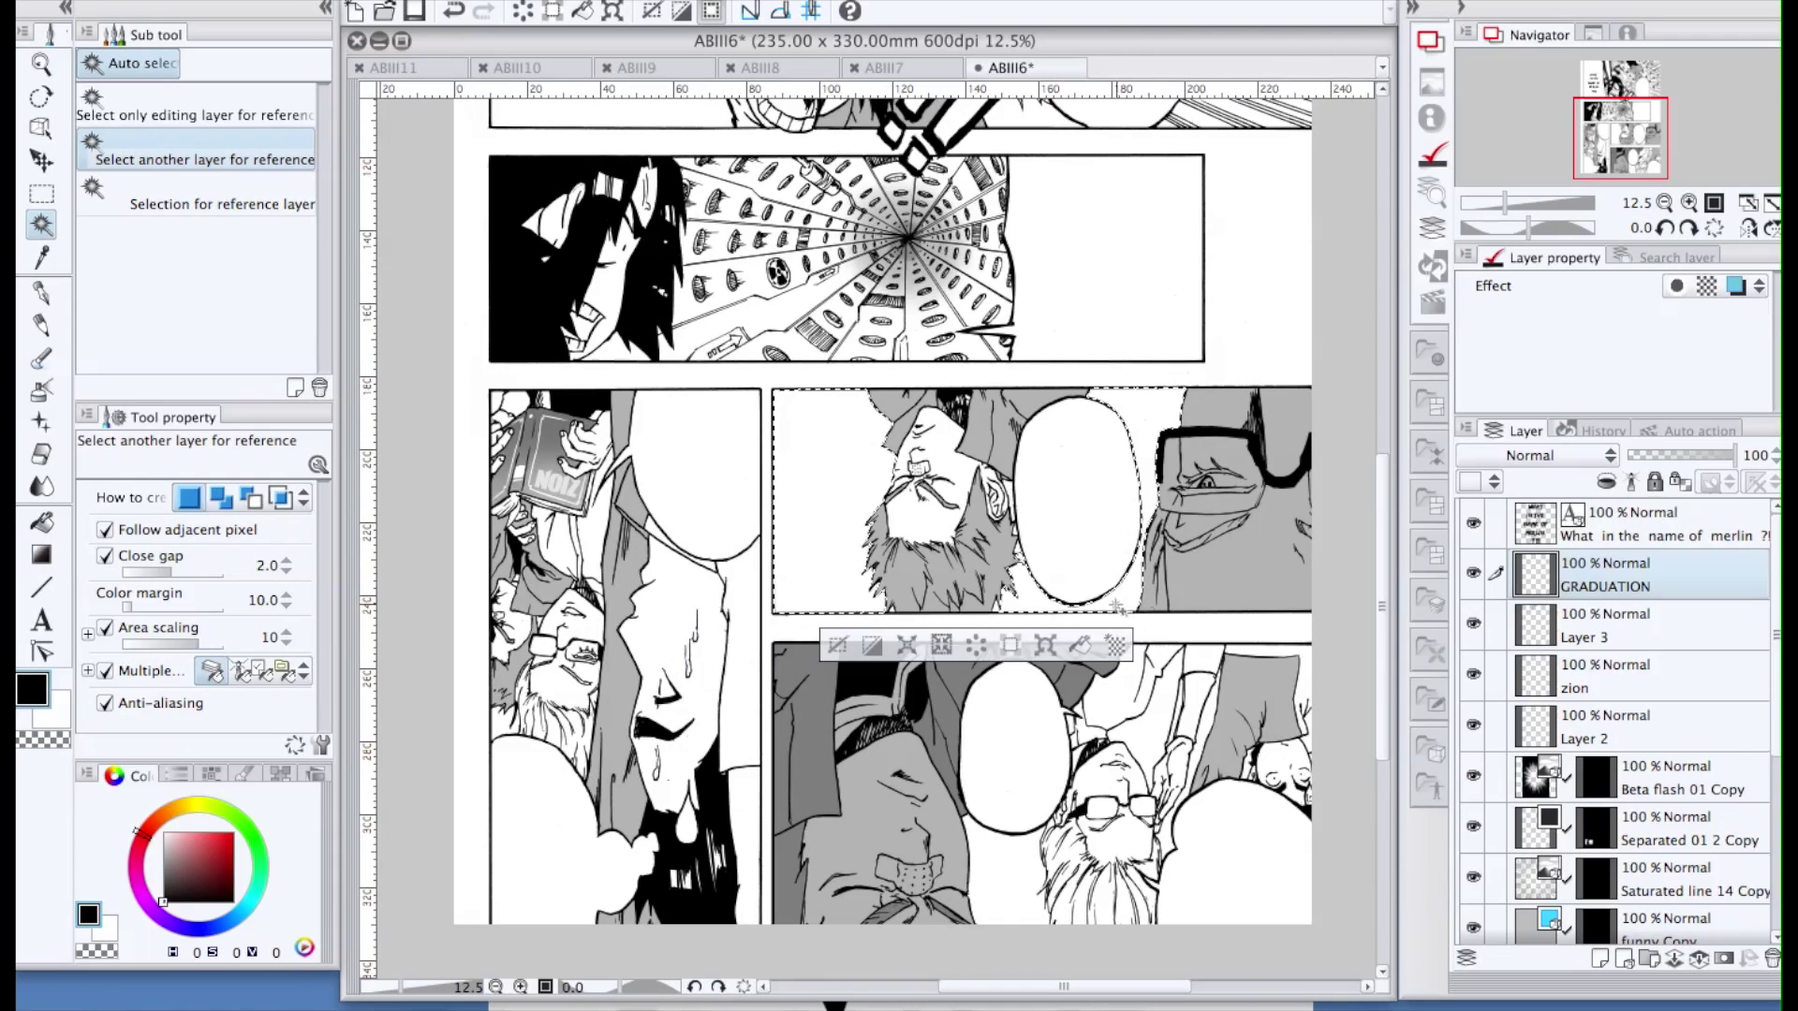
{"action": "scroll", "coordinate": [998, 467], "scroll_direction": "up", "scroll_amount": 3}
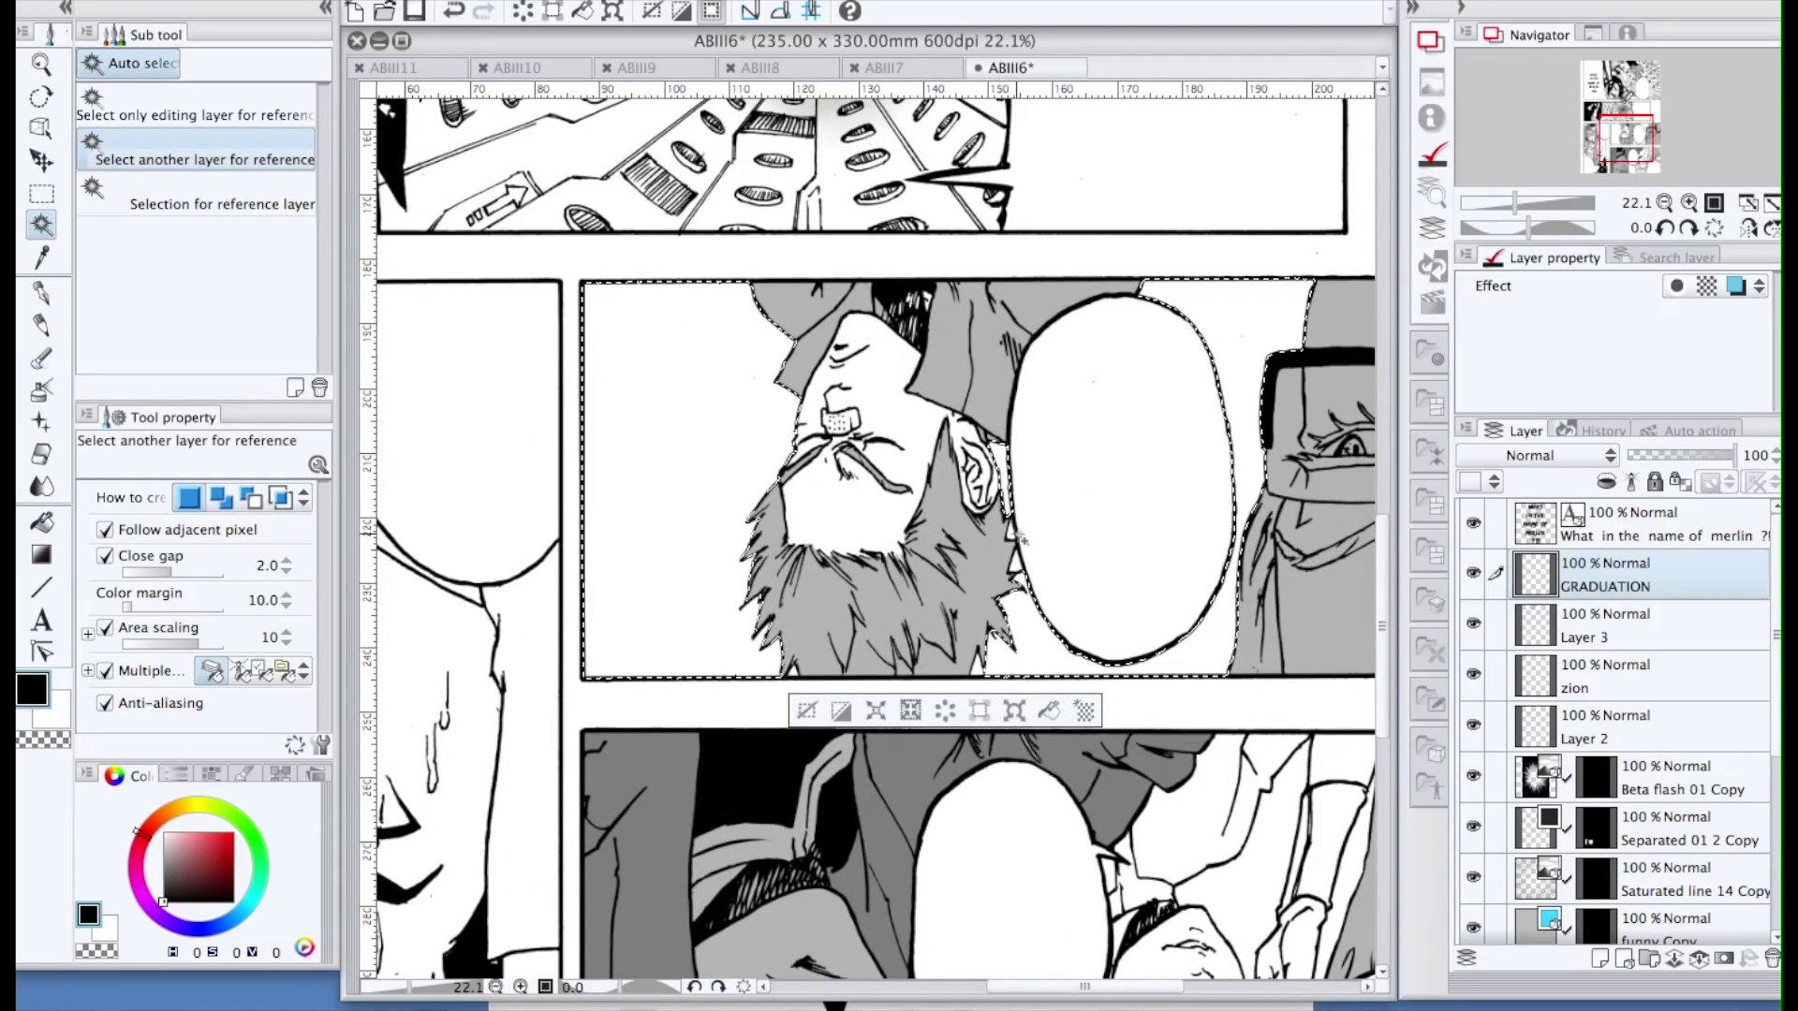
{"action": "scroll", "coordinate": [1028, 618], "scroll_direction": "down", "scroll_amount": 2}
{"action": "scroll", "coordinate": [1029, 637], "scroll_direction": "down", "scroll_amount": 1}
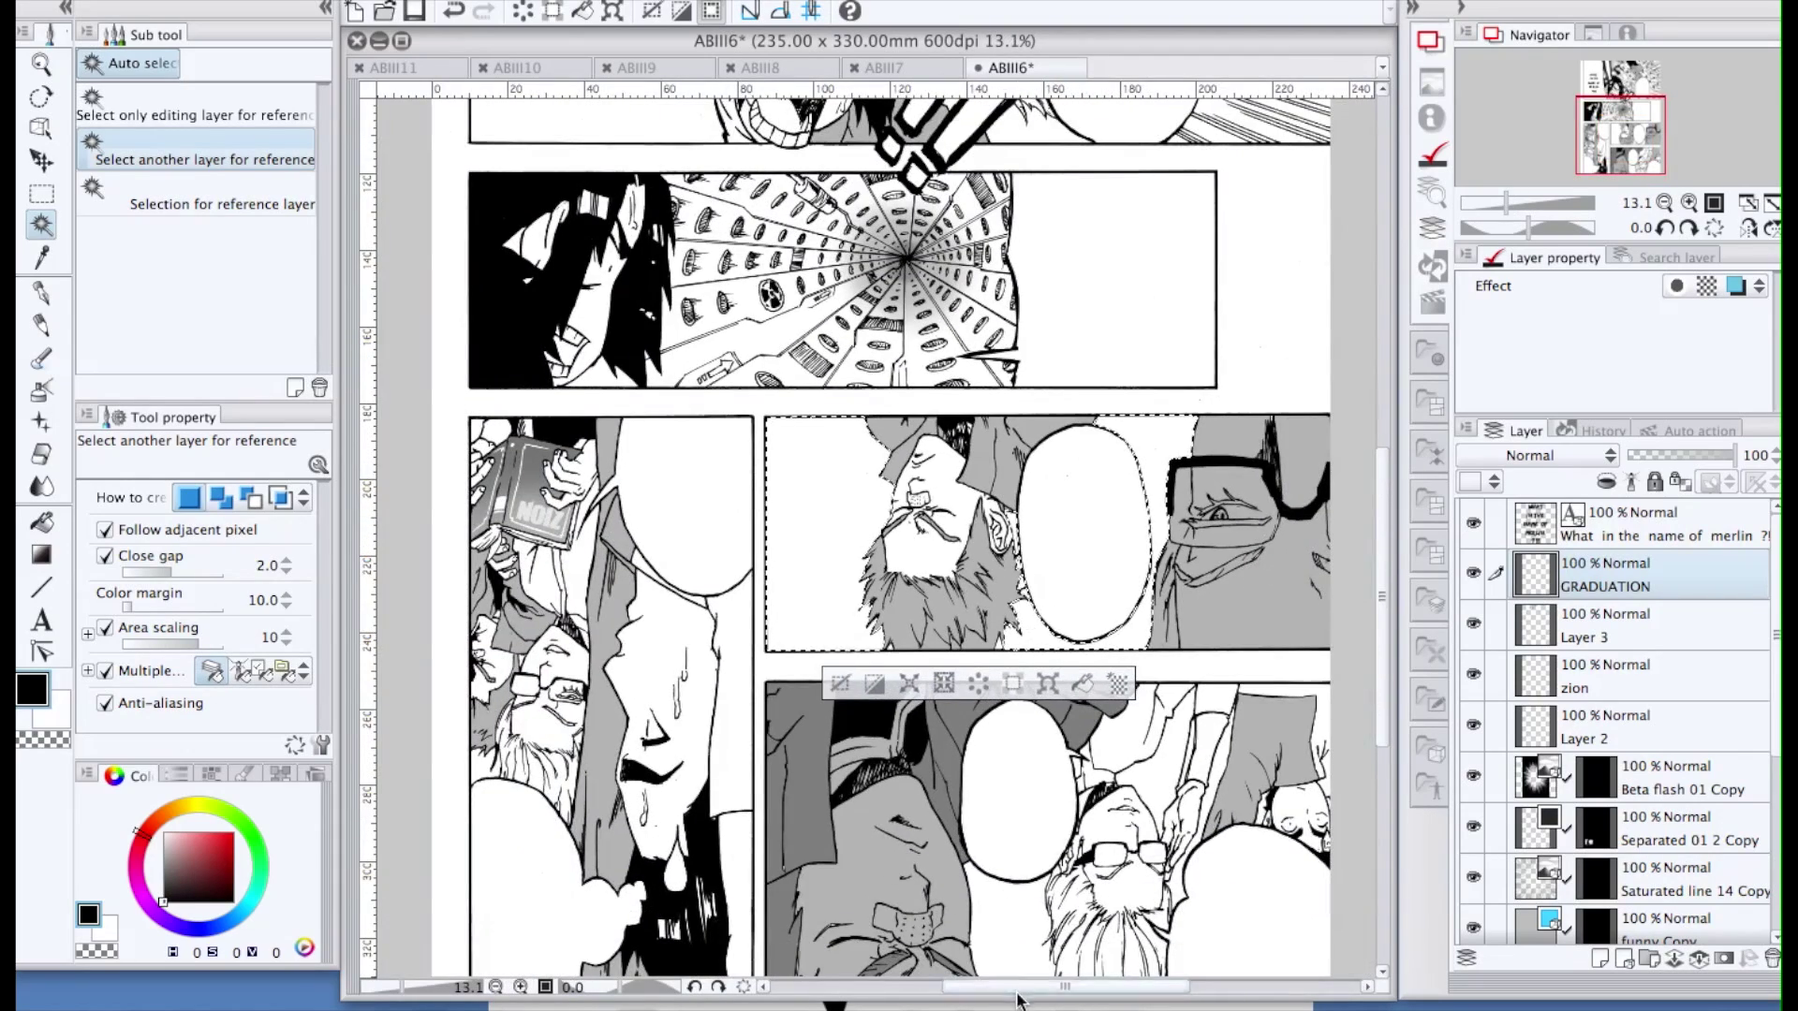
{"action": "scroll", "coordinate": [913, 653], "scroll_direction": "down", "scroll_amount": 1}
{"action": "left_click", "coordinate": [826, 682]}
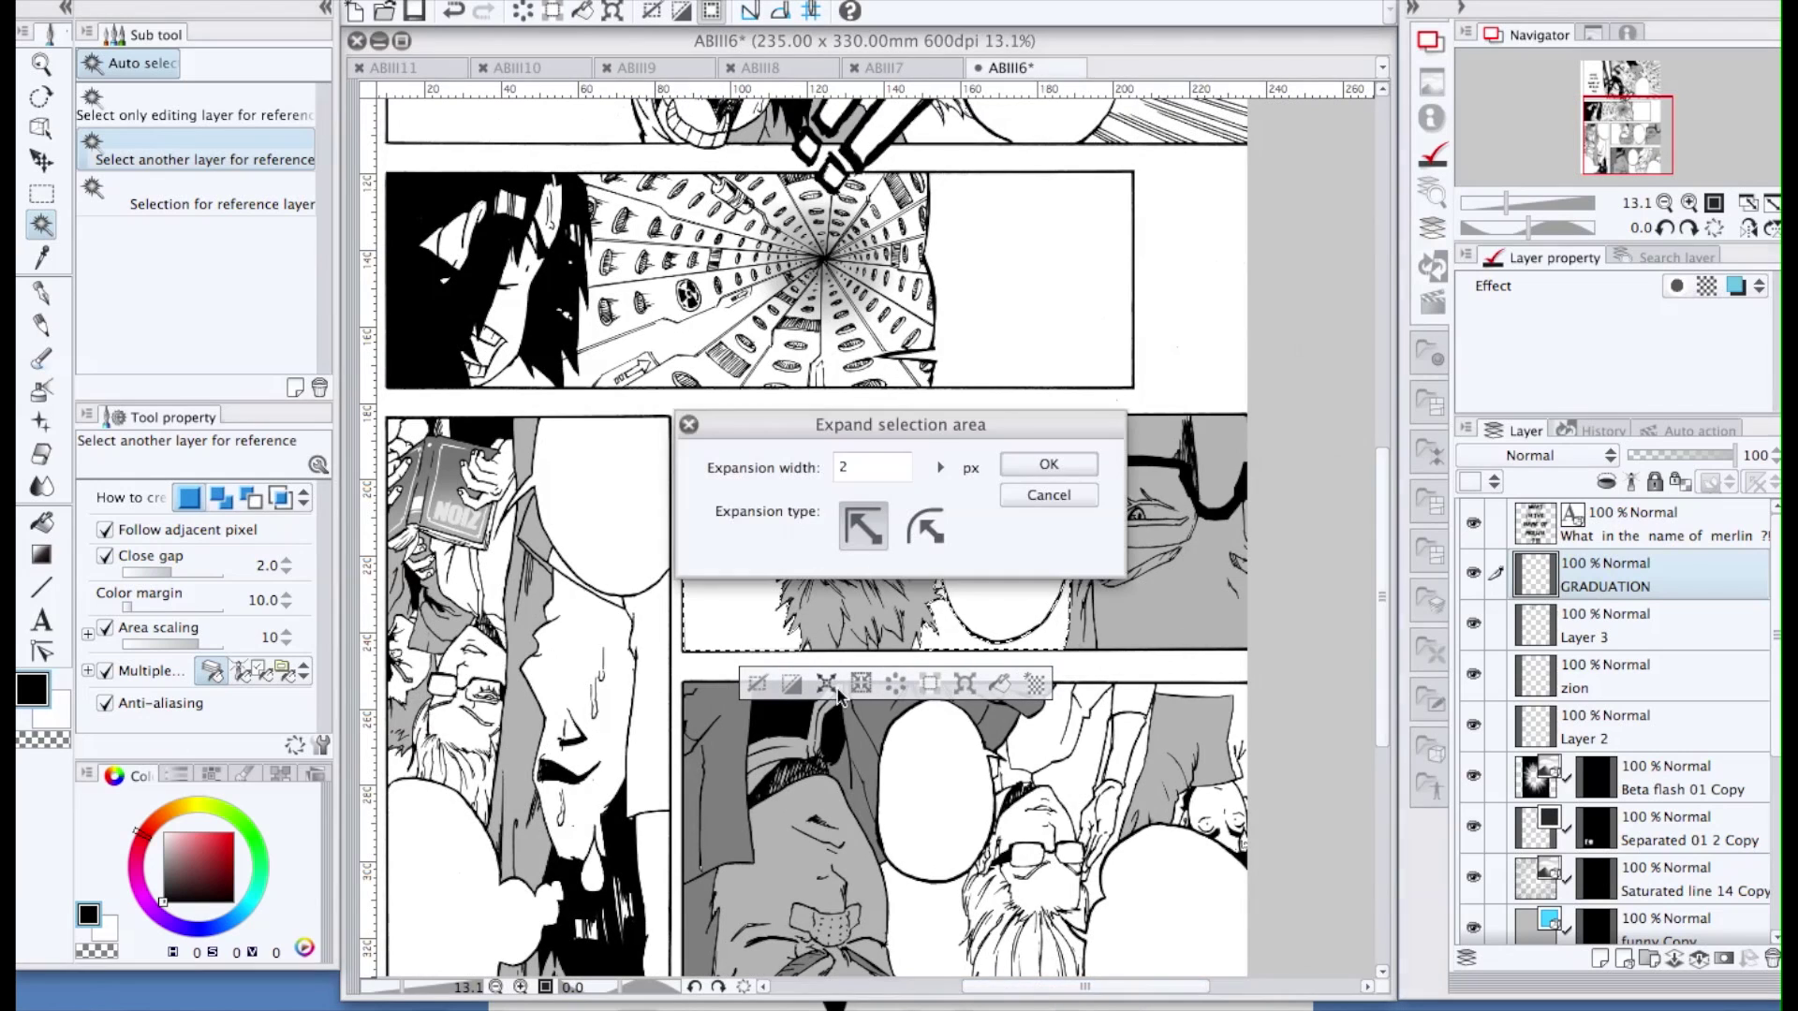
{"action": "left_click", "coordinate": [1047, 466]}
{"action": "scroll", "coordinate": [829, 633], "scroll_direction": "up", "scroll_amount": 3}
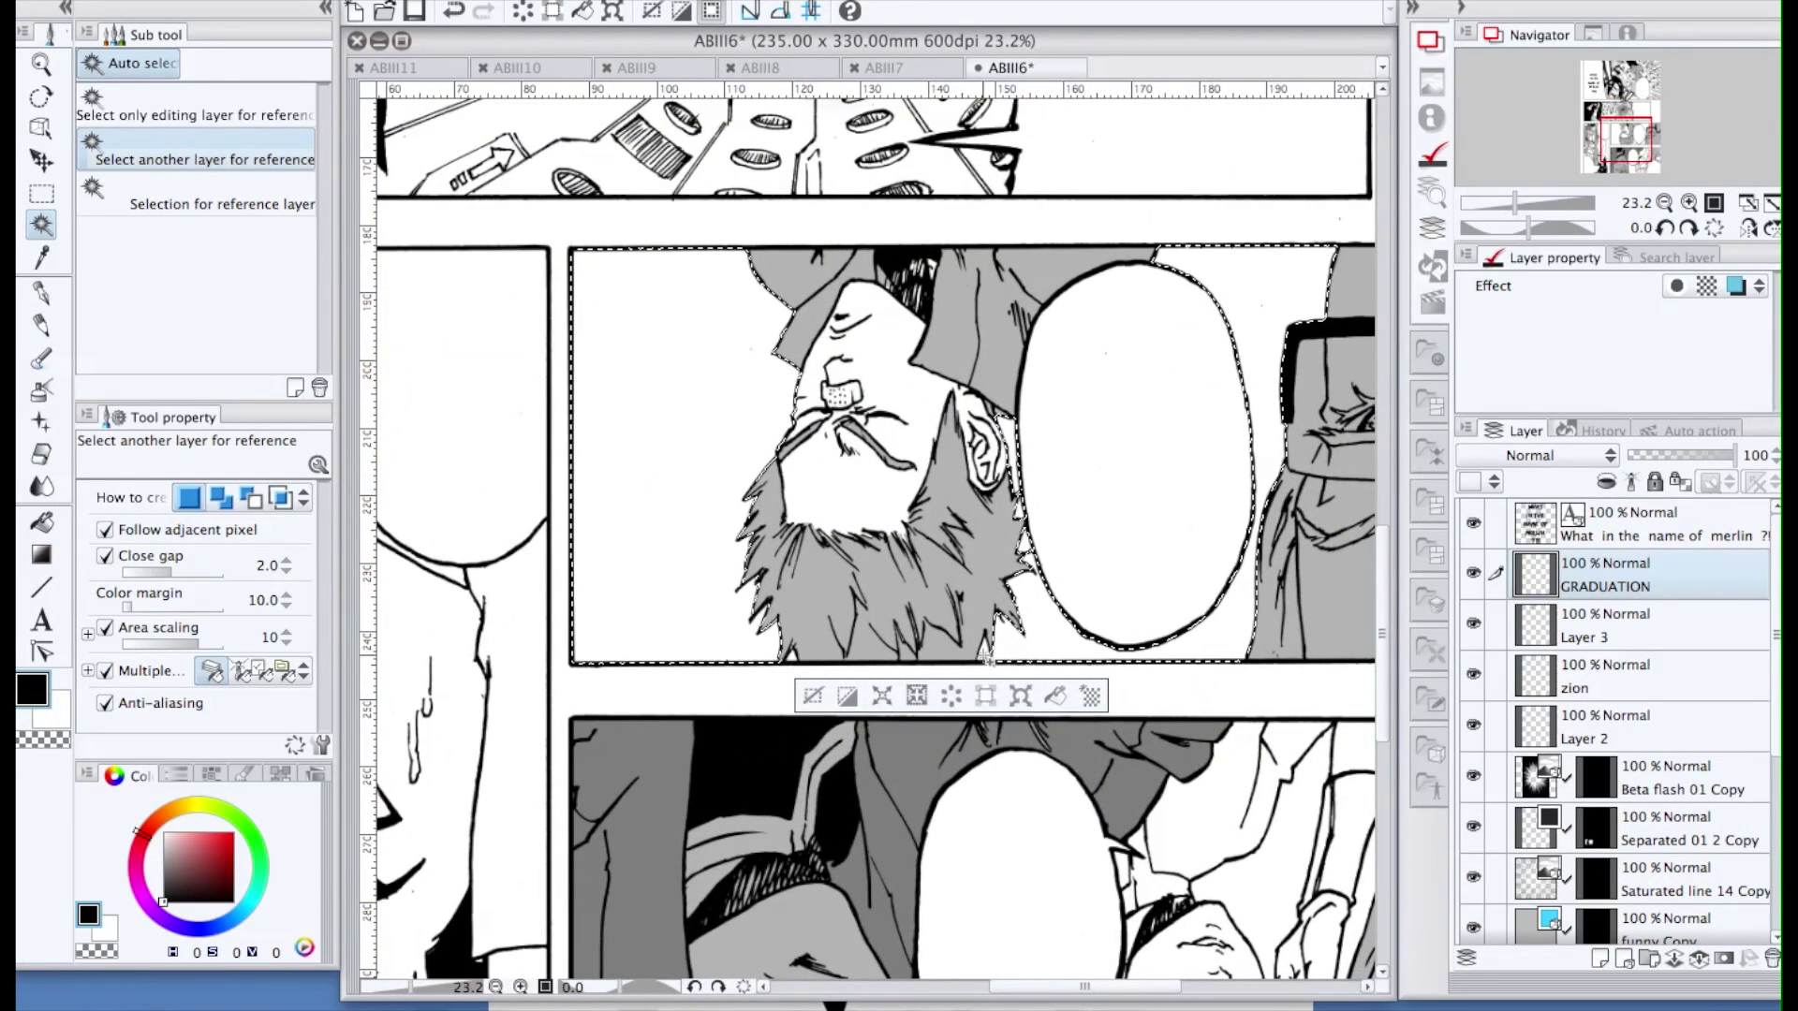
{"action": "left_click", "coordinate": [882, 698]}
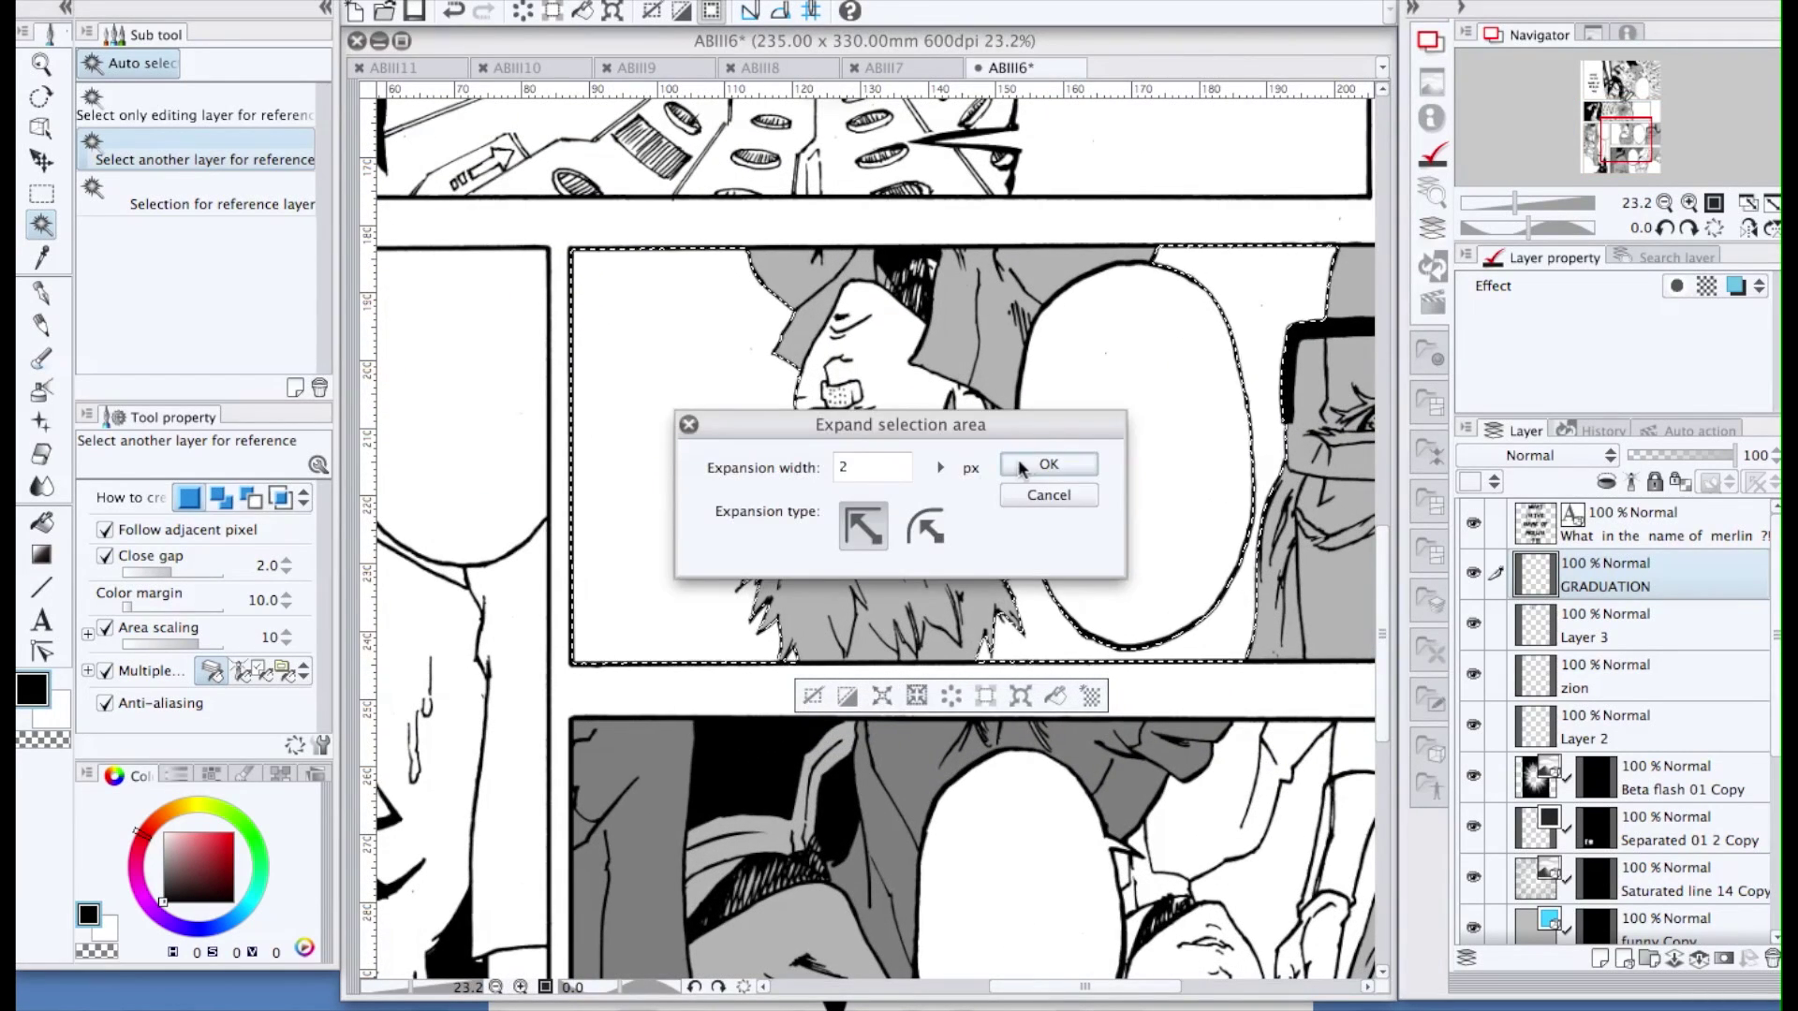
{"action": "left_click", "coordinate": [1048, 463]}
Shade the selected background with a black Soft airbrush at size 1000, darkest at the panel's upper corner and fading downward
{"action": "scroll", "coordinate": [1007, 491], "scroll_direction": "down", "scroll_amount": 2}
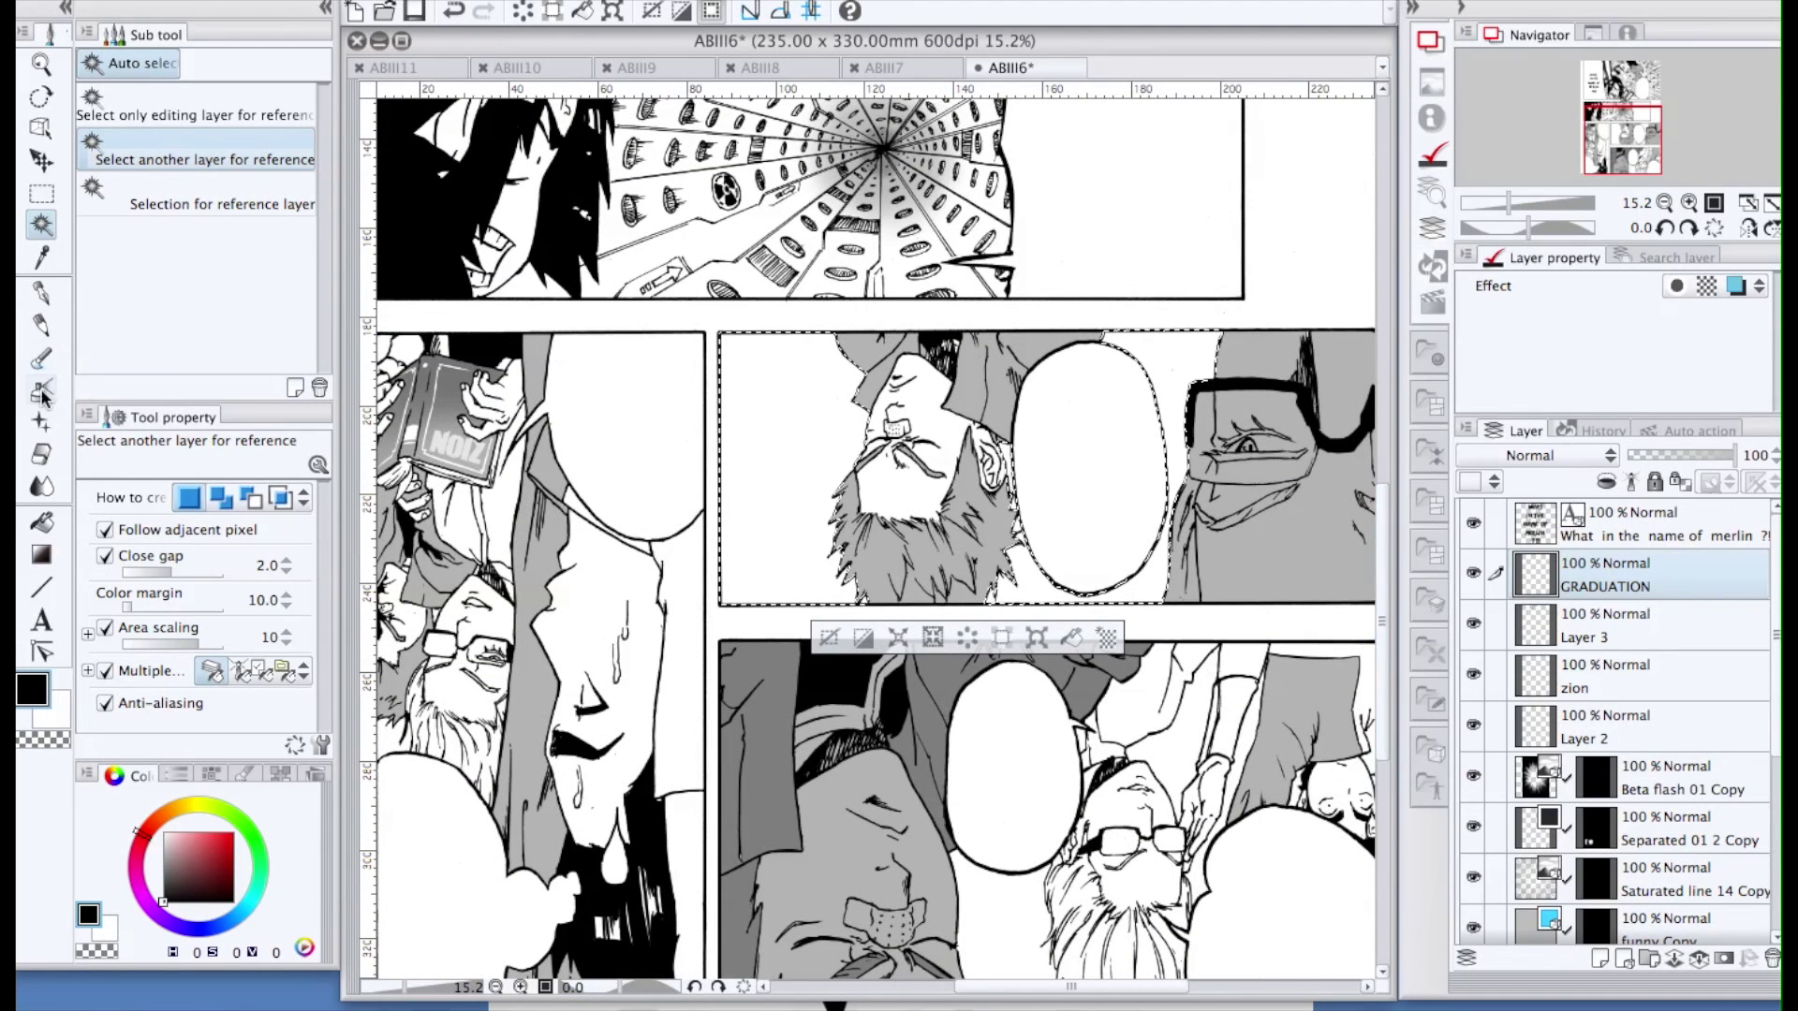
{"action": "key", "text": "b"}
{"action": "key", "text": "bracketright"}
{"action": "key", "text": "bracketright"}
{"action": "key", "text": "bracketright"}
{"action": "key", "text": "bracketright"}
{"action": "key", "text": "bracketright"}
{"action": "key", "text": "bracketright"}
{"action": "key", "text": "bracketright"}
{"action": "key", "text": "bracketright"}
{"action": "key", "text": "bracketright"}
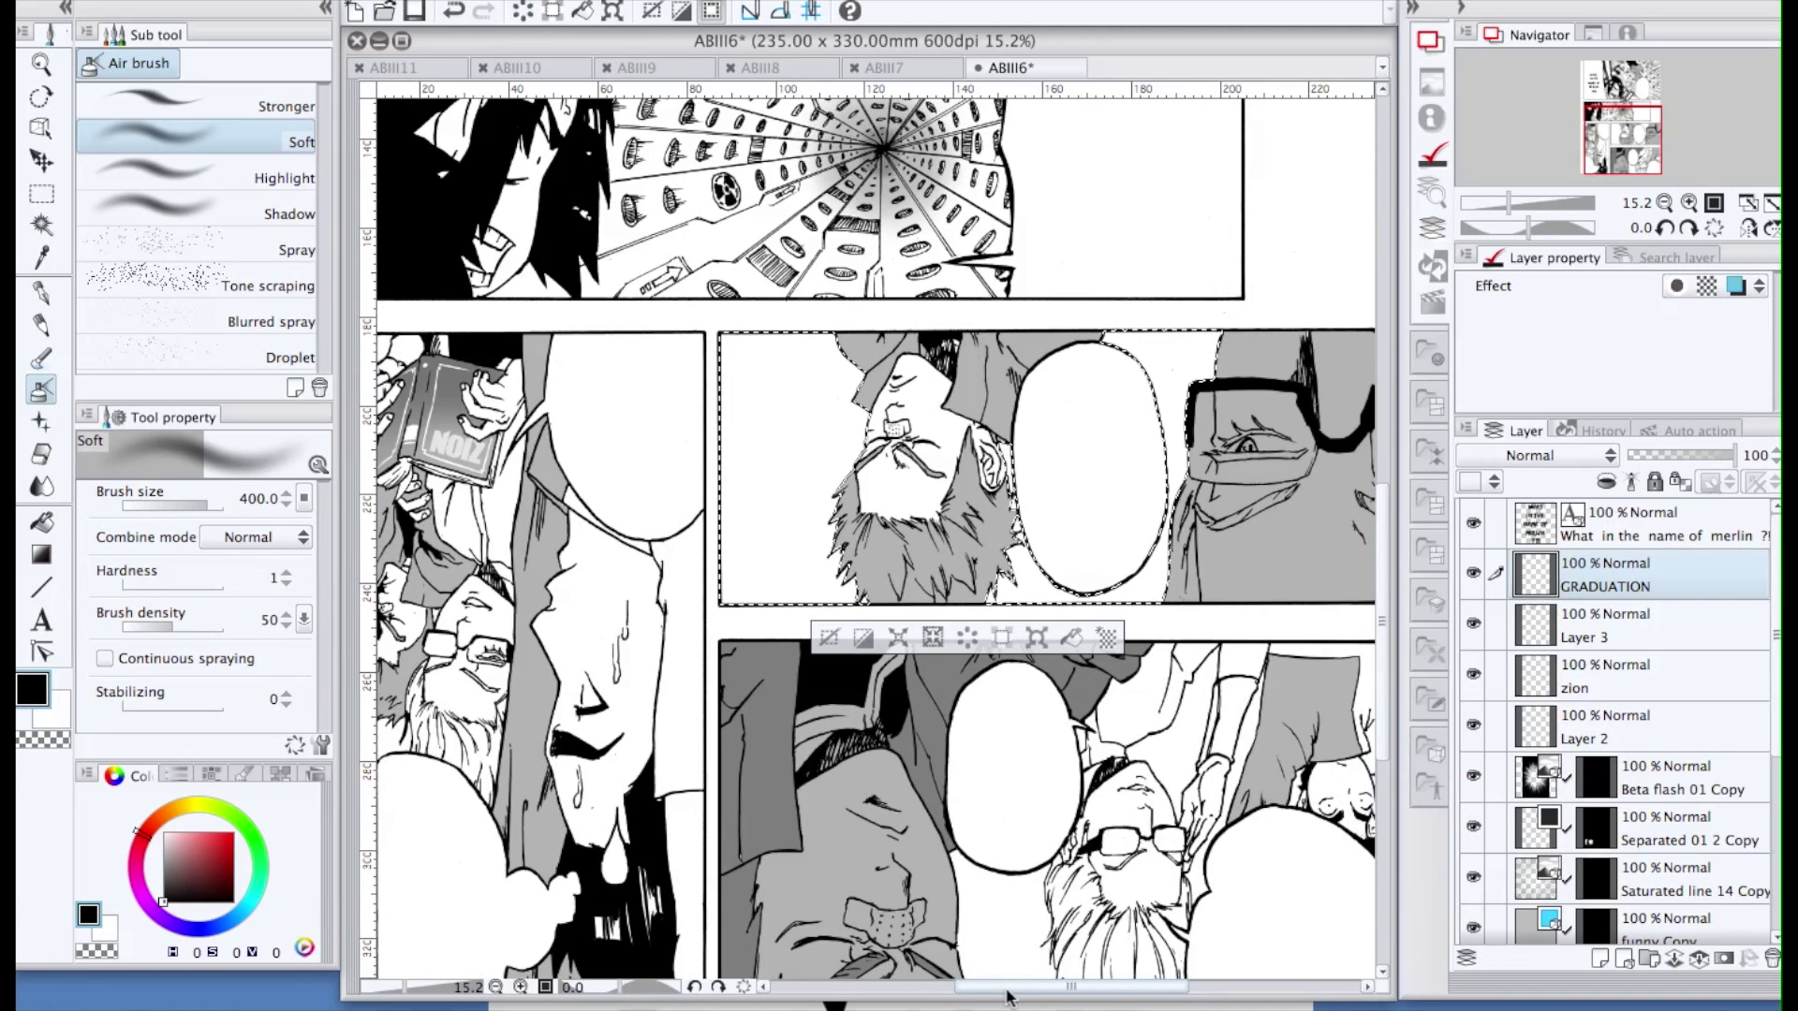
{"action": "left_click_drag", "start_coordinate": [982, 986], "coordinate": [1003, 986]}
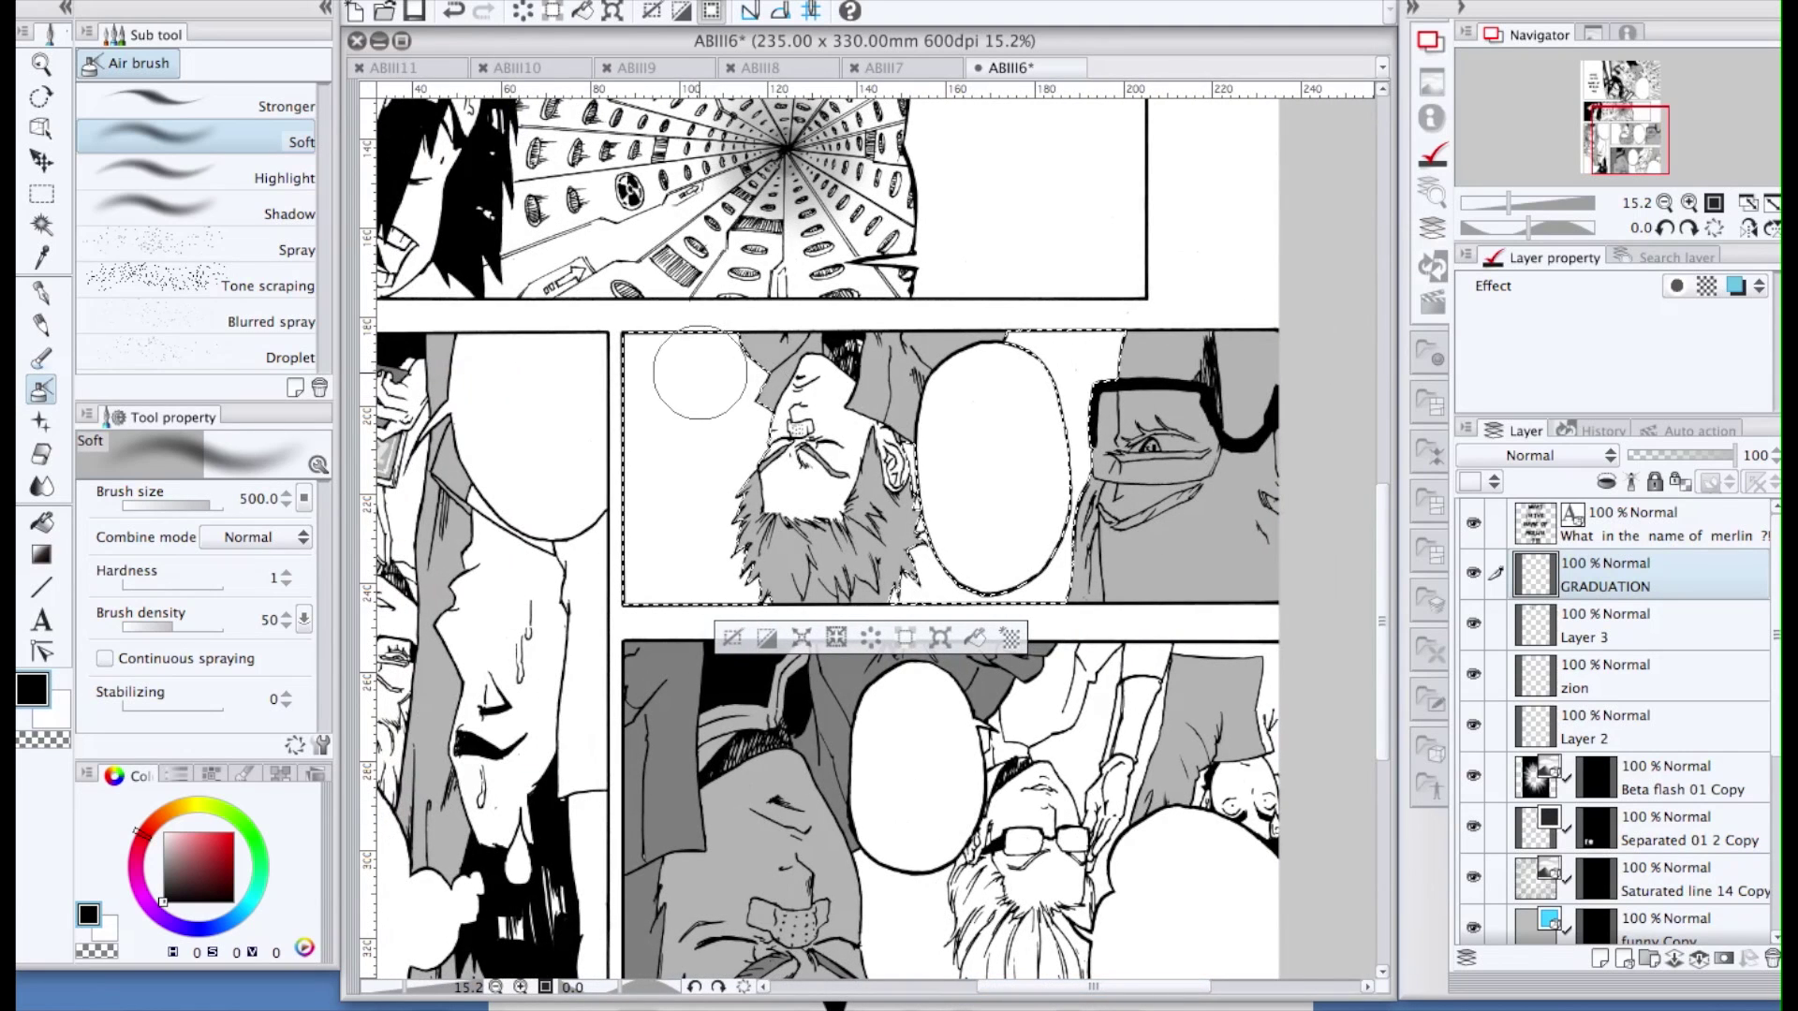
{"action": "left_click_drag", "start_coordinate": [624, 450], "coordinate": [714, 328]}
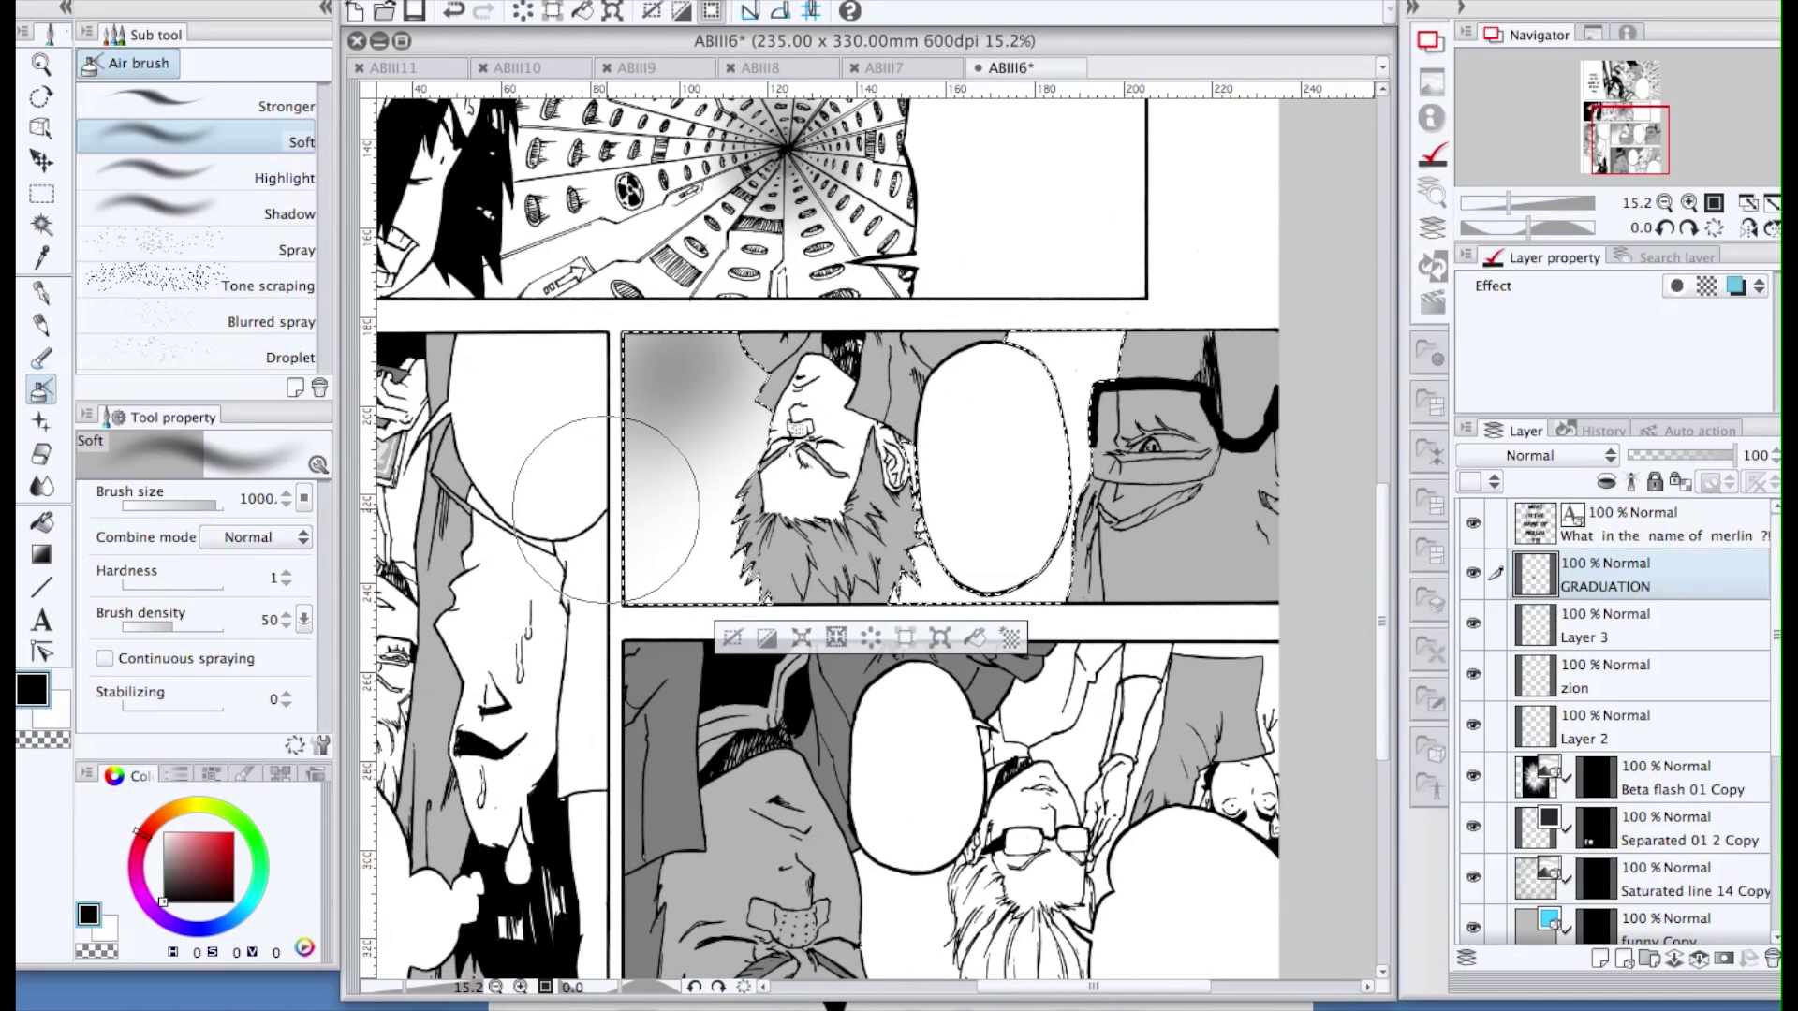
{"action": "mouse_move", "coordinate": [1046, 332]}
{"action": "left_mouse_down"}
{"action": "mouse_move", "coordinate": [957, 348]}
{"action": "mouse_move", "coordinate": [1085, 334]}
{"action": "mouse_move", "coordinate": [1087, 426]}
{"action": "mouse_move", "coordinate": [973, 419]}
{"action": "left_mouse_up"}
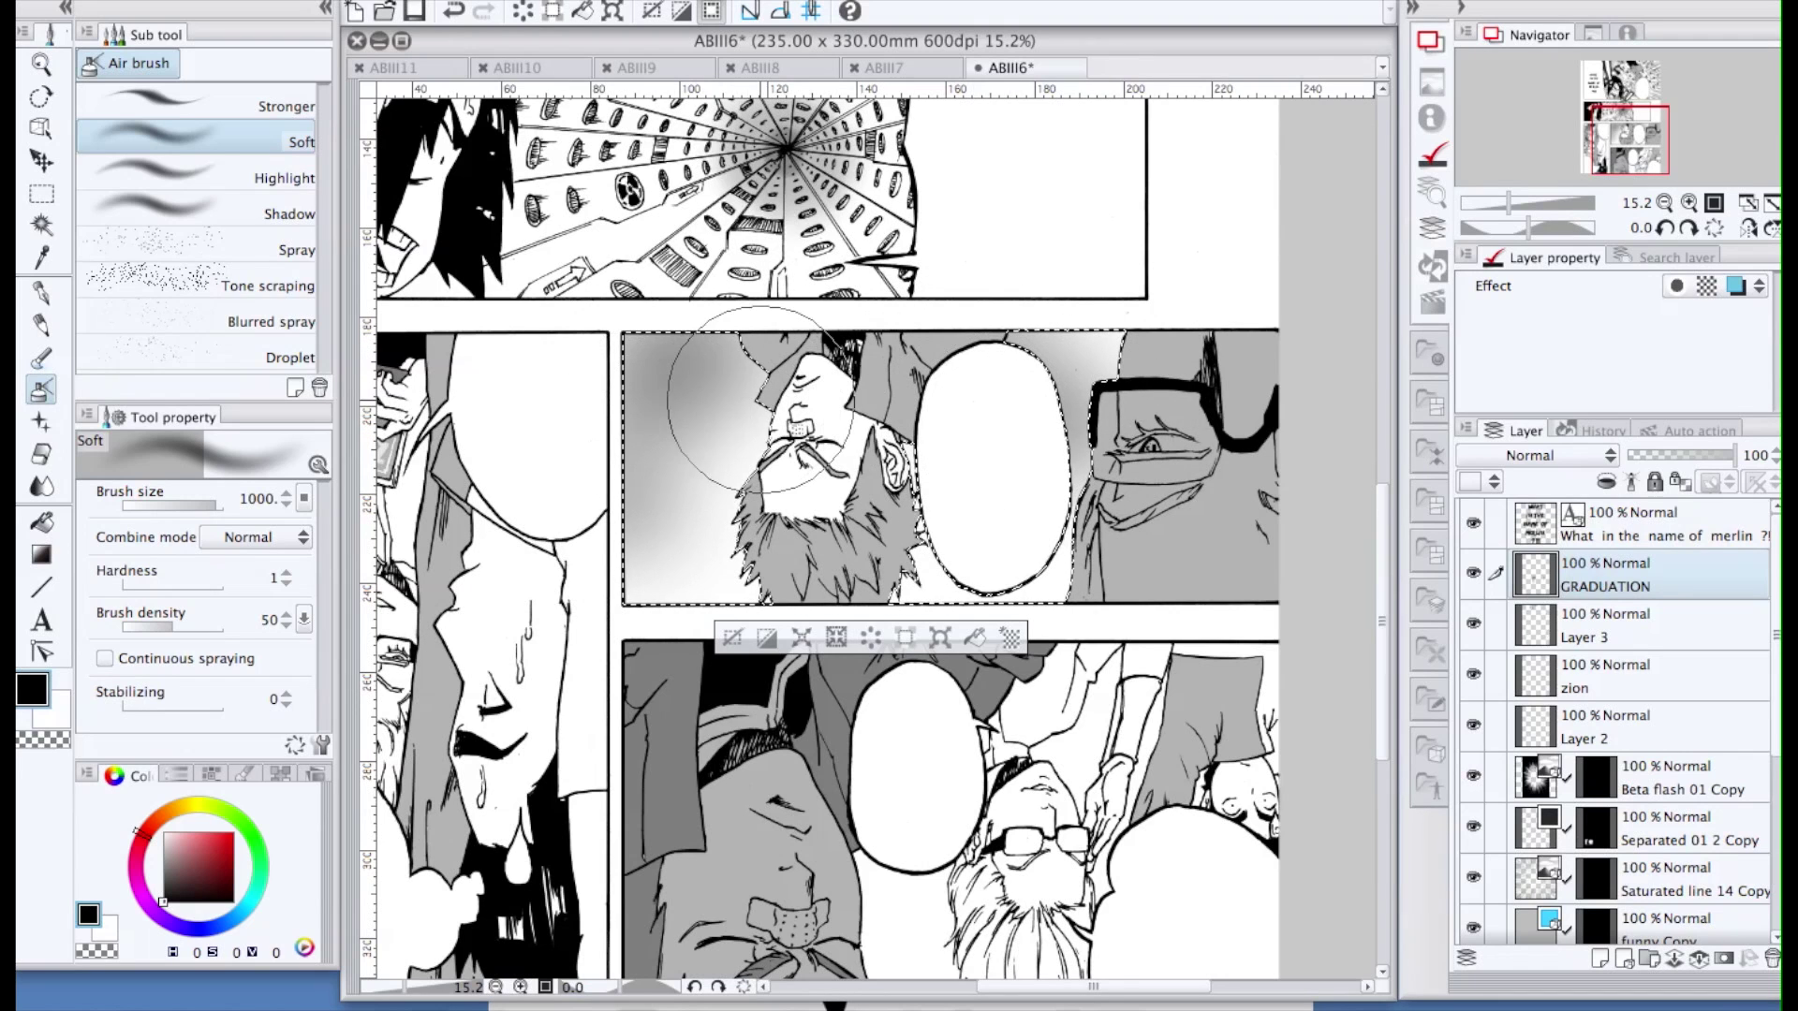
{"action": "mouse_move", "coordinate": [760, 398]}
{"action": "left_mouse_down"}
{"action": "mouse_move", "coordinate": [598, 296]}
{"action": "mouse_move", "coordinate": [642, 309]}
{"action": "left_mouse_up"}
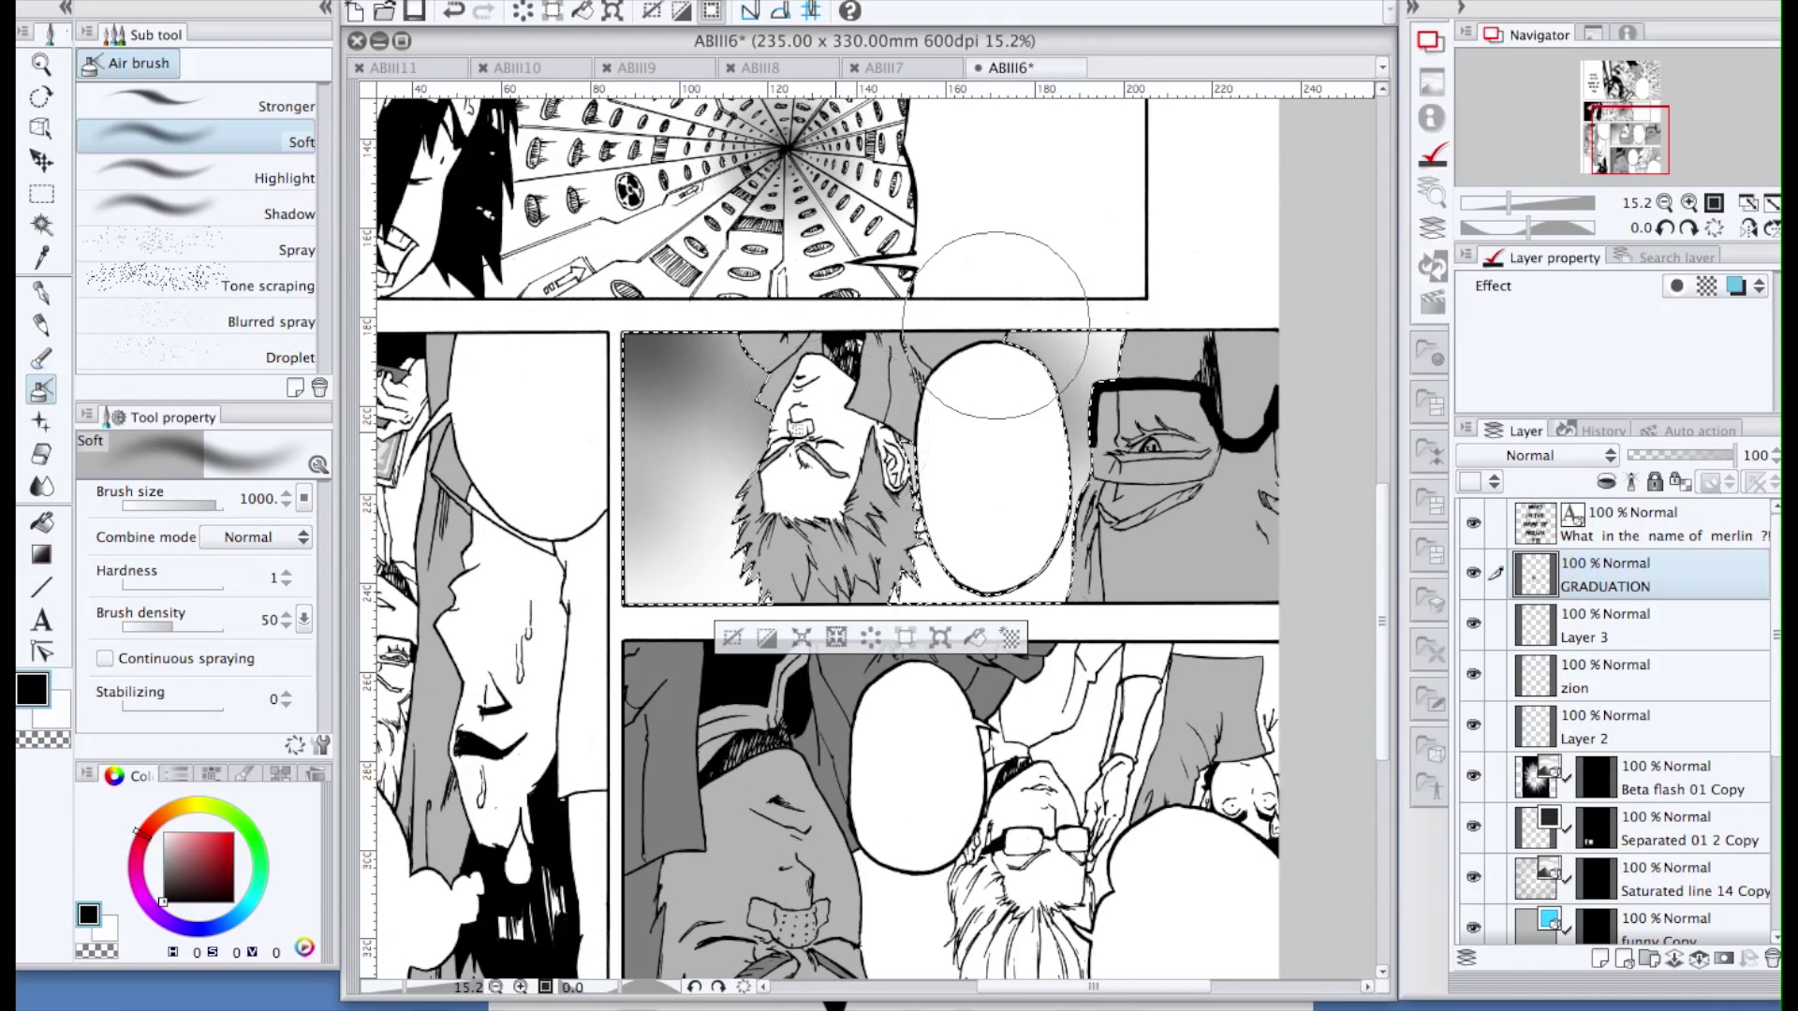
{"action": "mouse_move", "coordinate": [998, 325]}
{"action": "left_mouse_down"}
{"action": "mouse_move", "coordinate": [644, 360]}
{"action": "mouse_move", "coordinate": [625, 324]}
{"action": "mouse_move", "coordinate": [632, 458]}
{"action": "left_mouse_up"}
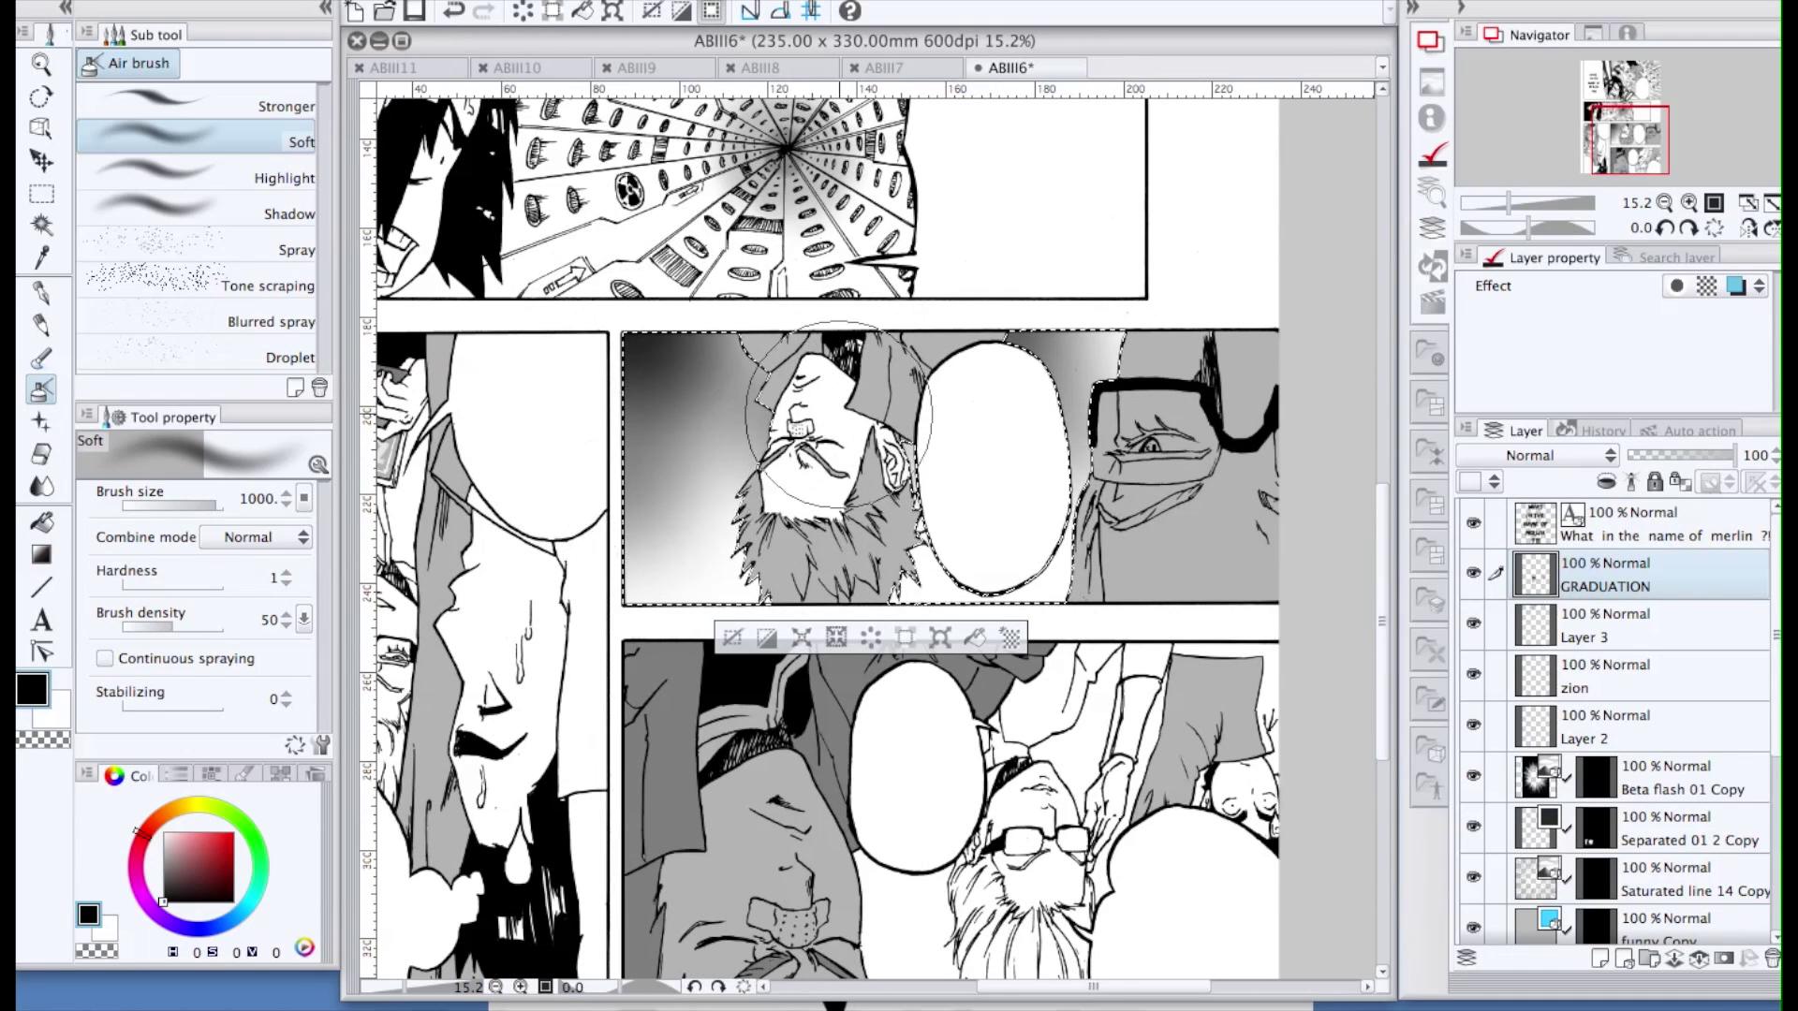
{"action": "left_click_drag", "start_coordinate": [1148, 352], "coordinate": [1140, 439]}
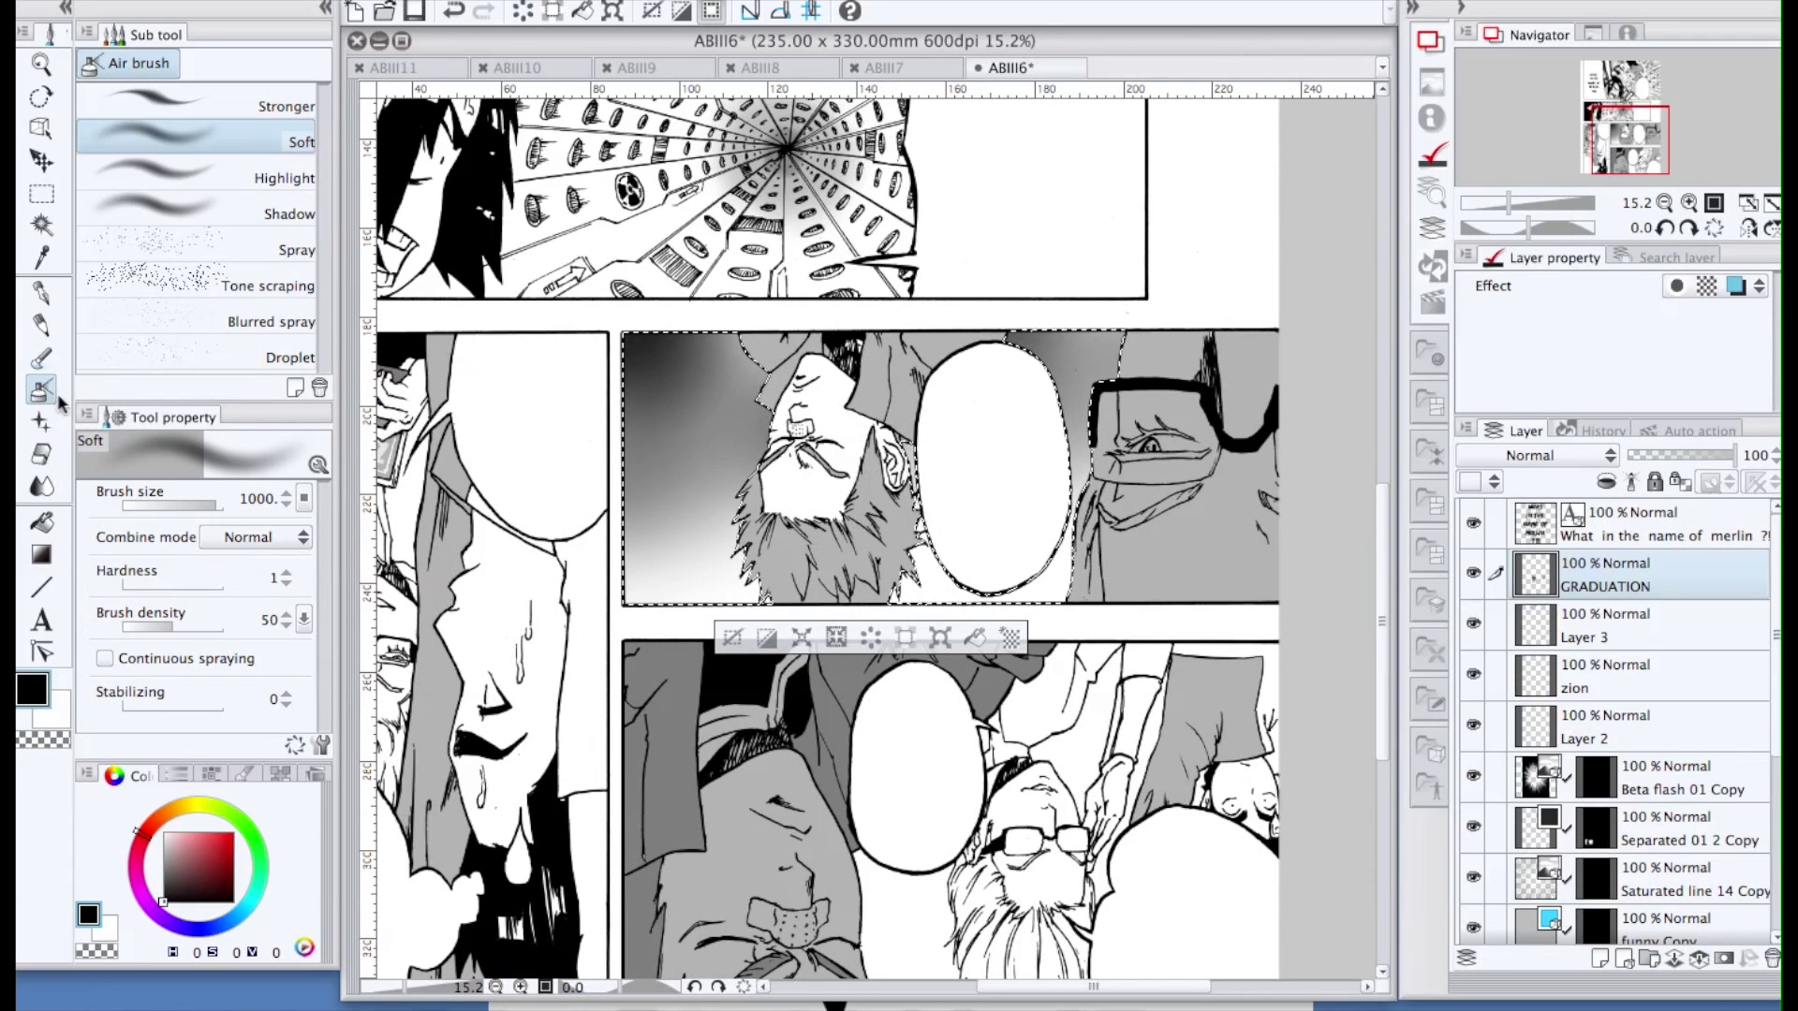
Break up the fading lower part of the third-row gradient with the Gauze cloud brush in transparent colour at size 400, and deselect
{"action": "left_click", "coordinate": [42, 423]}
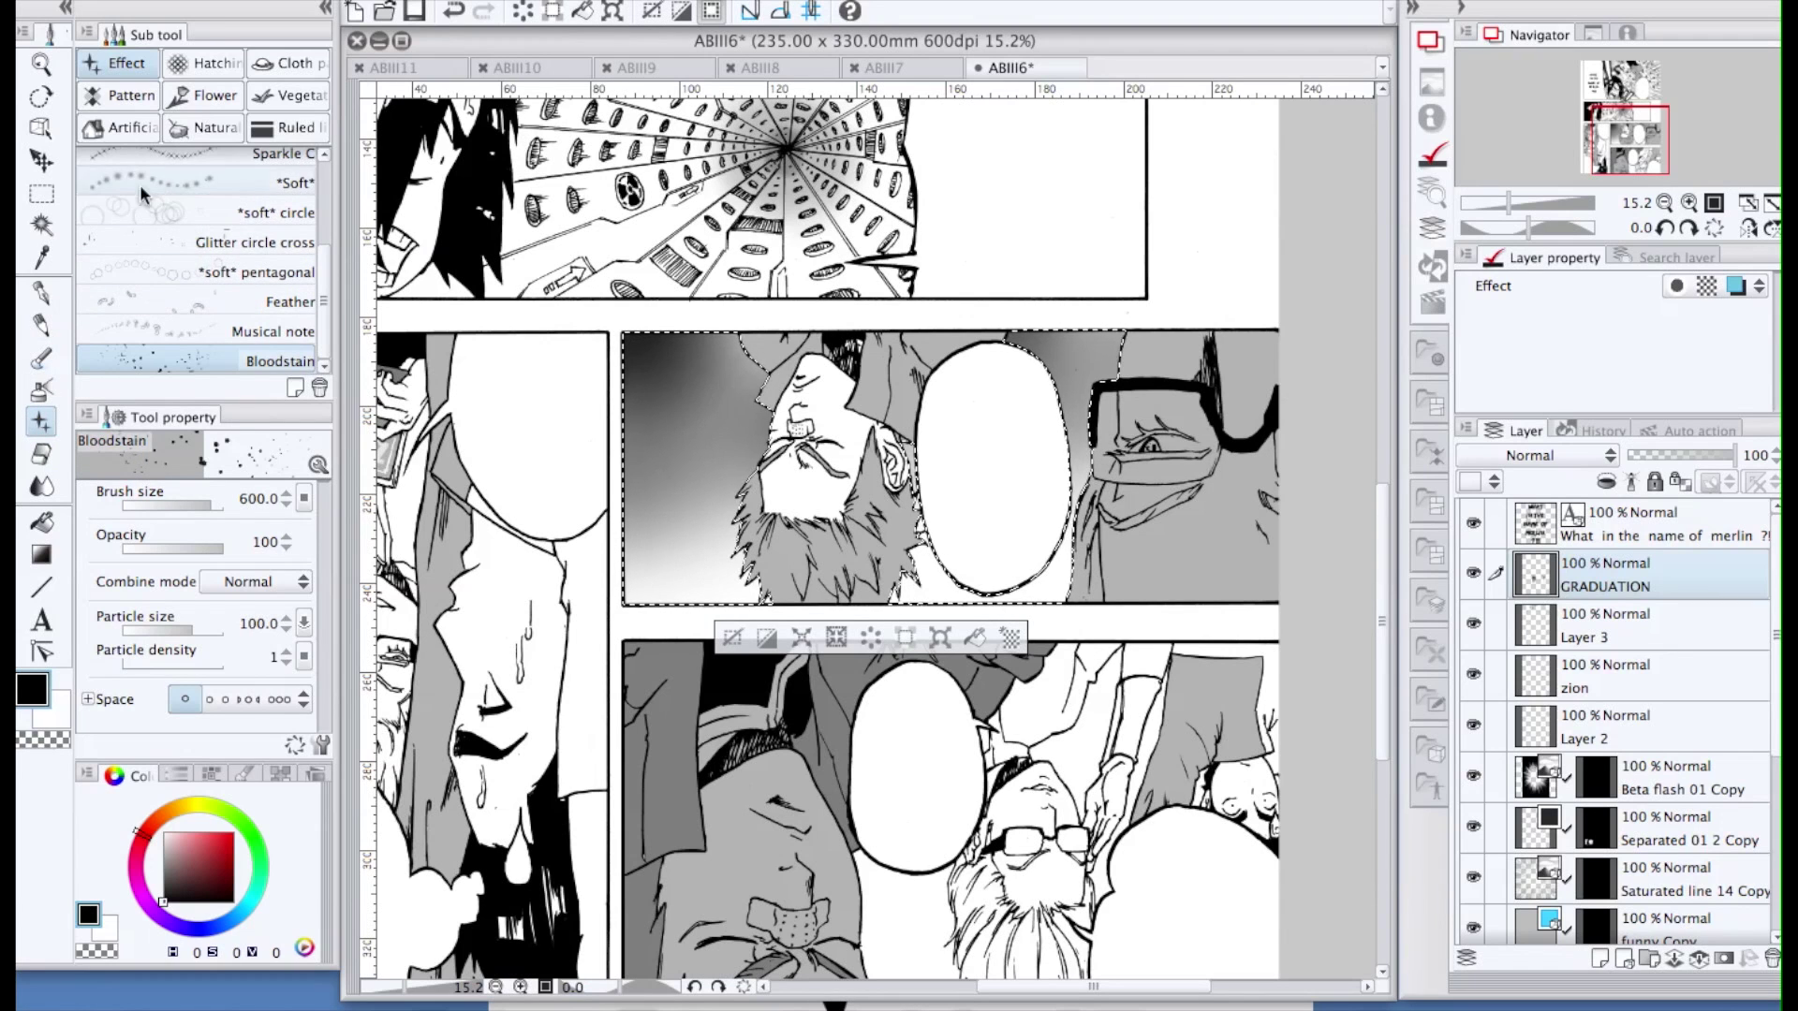
{"action": "left_click", "coordinate": [204, 63]}
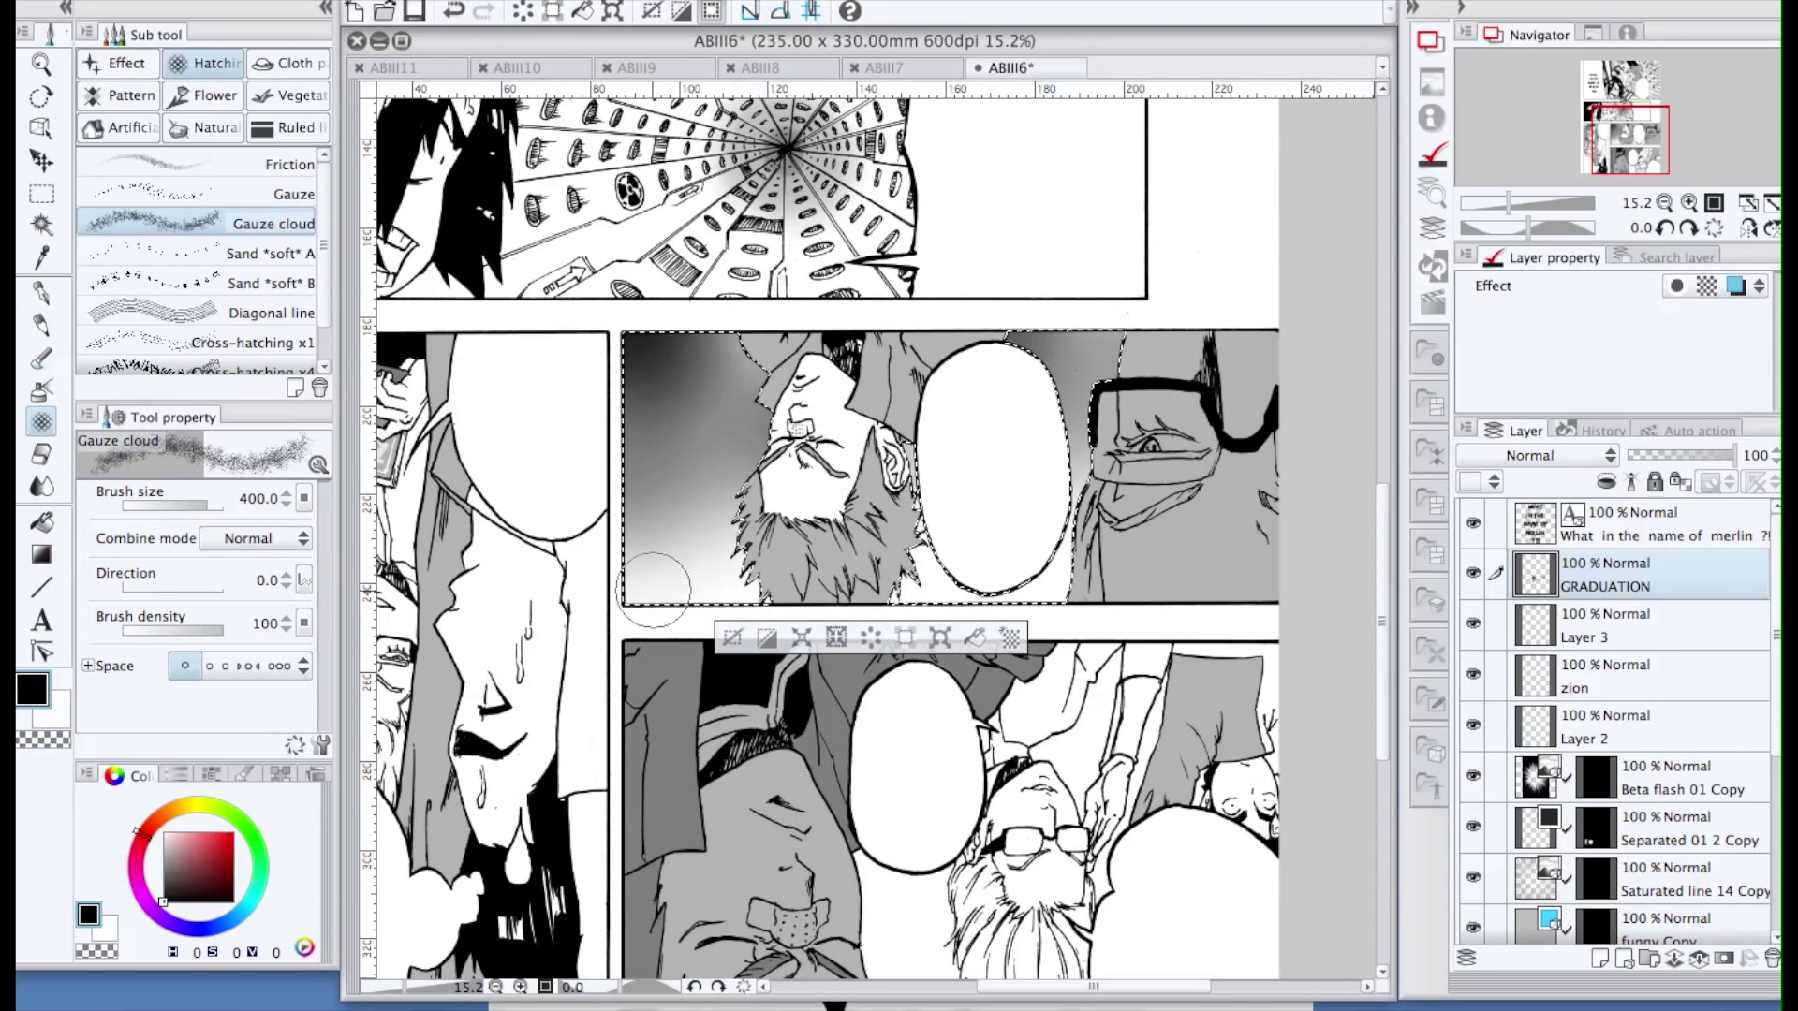
{"action": "left_click", "coordinate": [100, 952]}
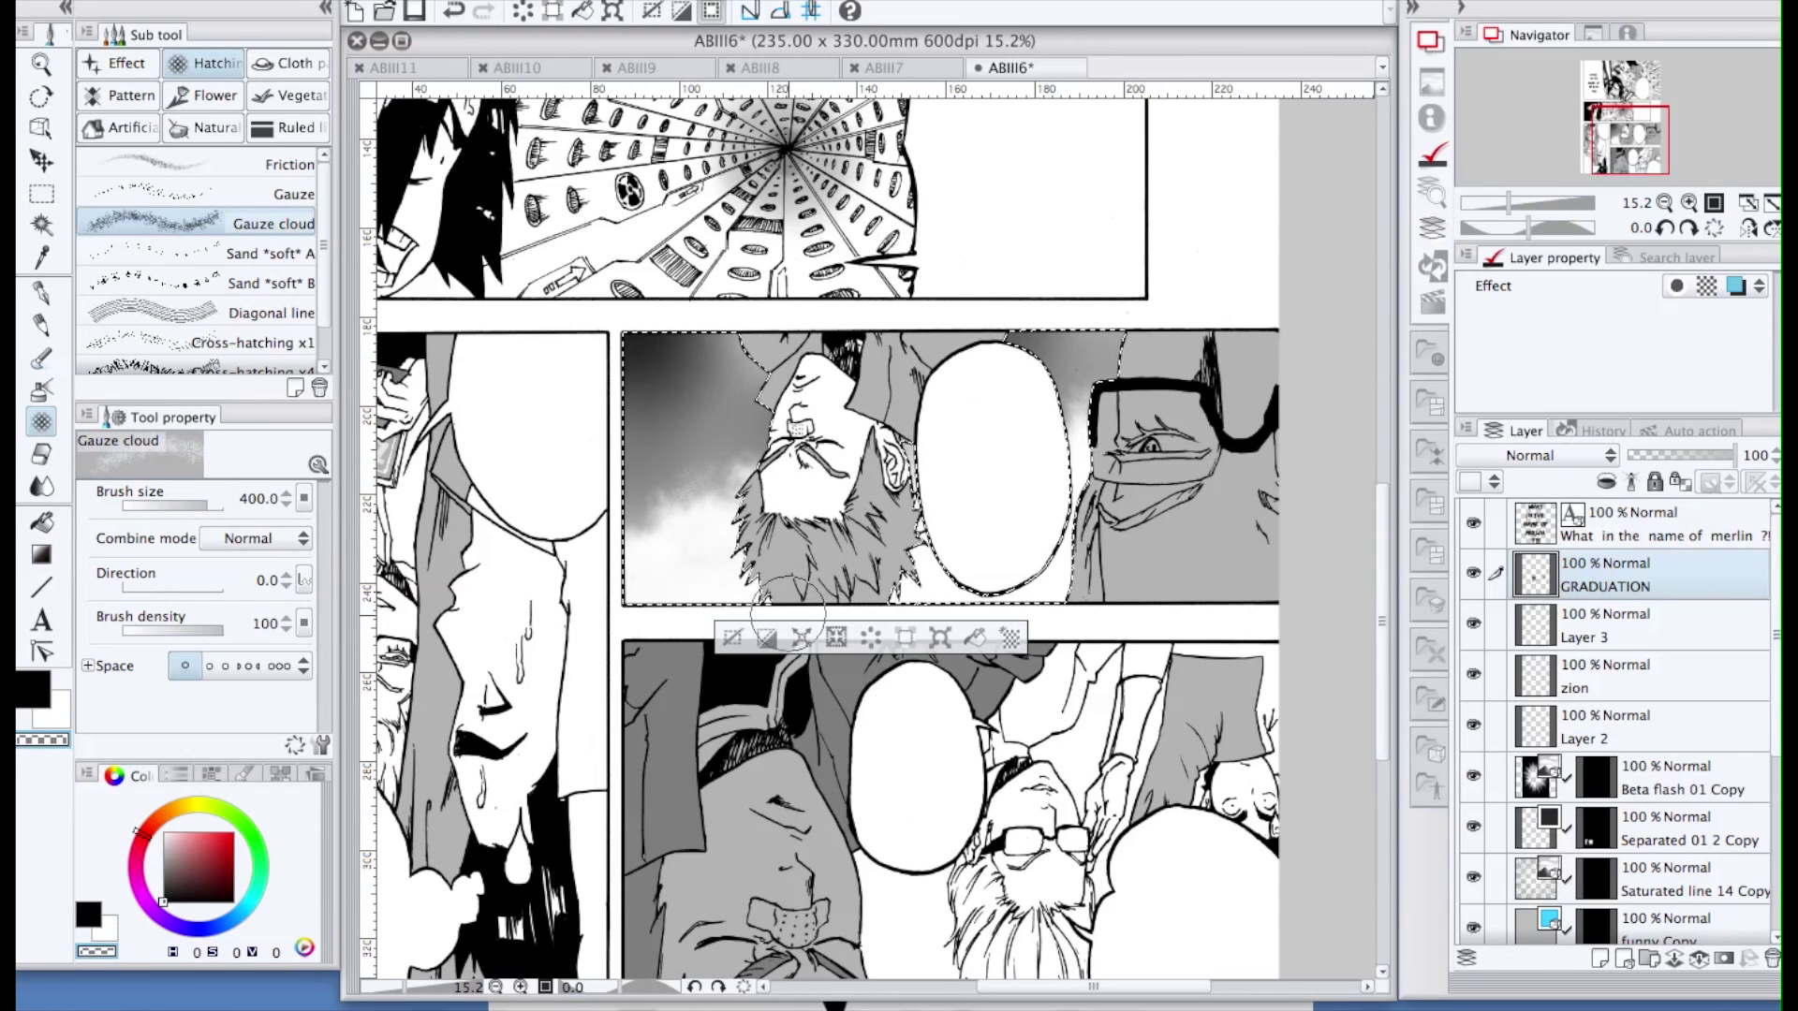
{"action": "scroll", "coordinate": [322, 281], "scroll_direction": "down", "scroll_amount": 1}
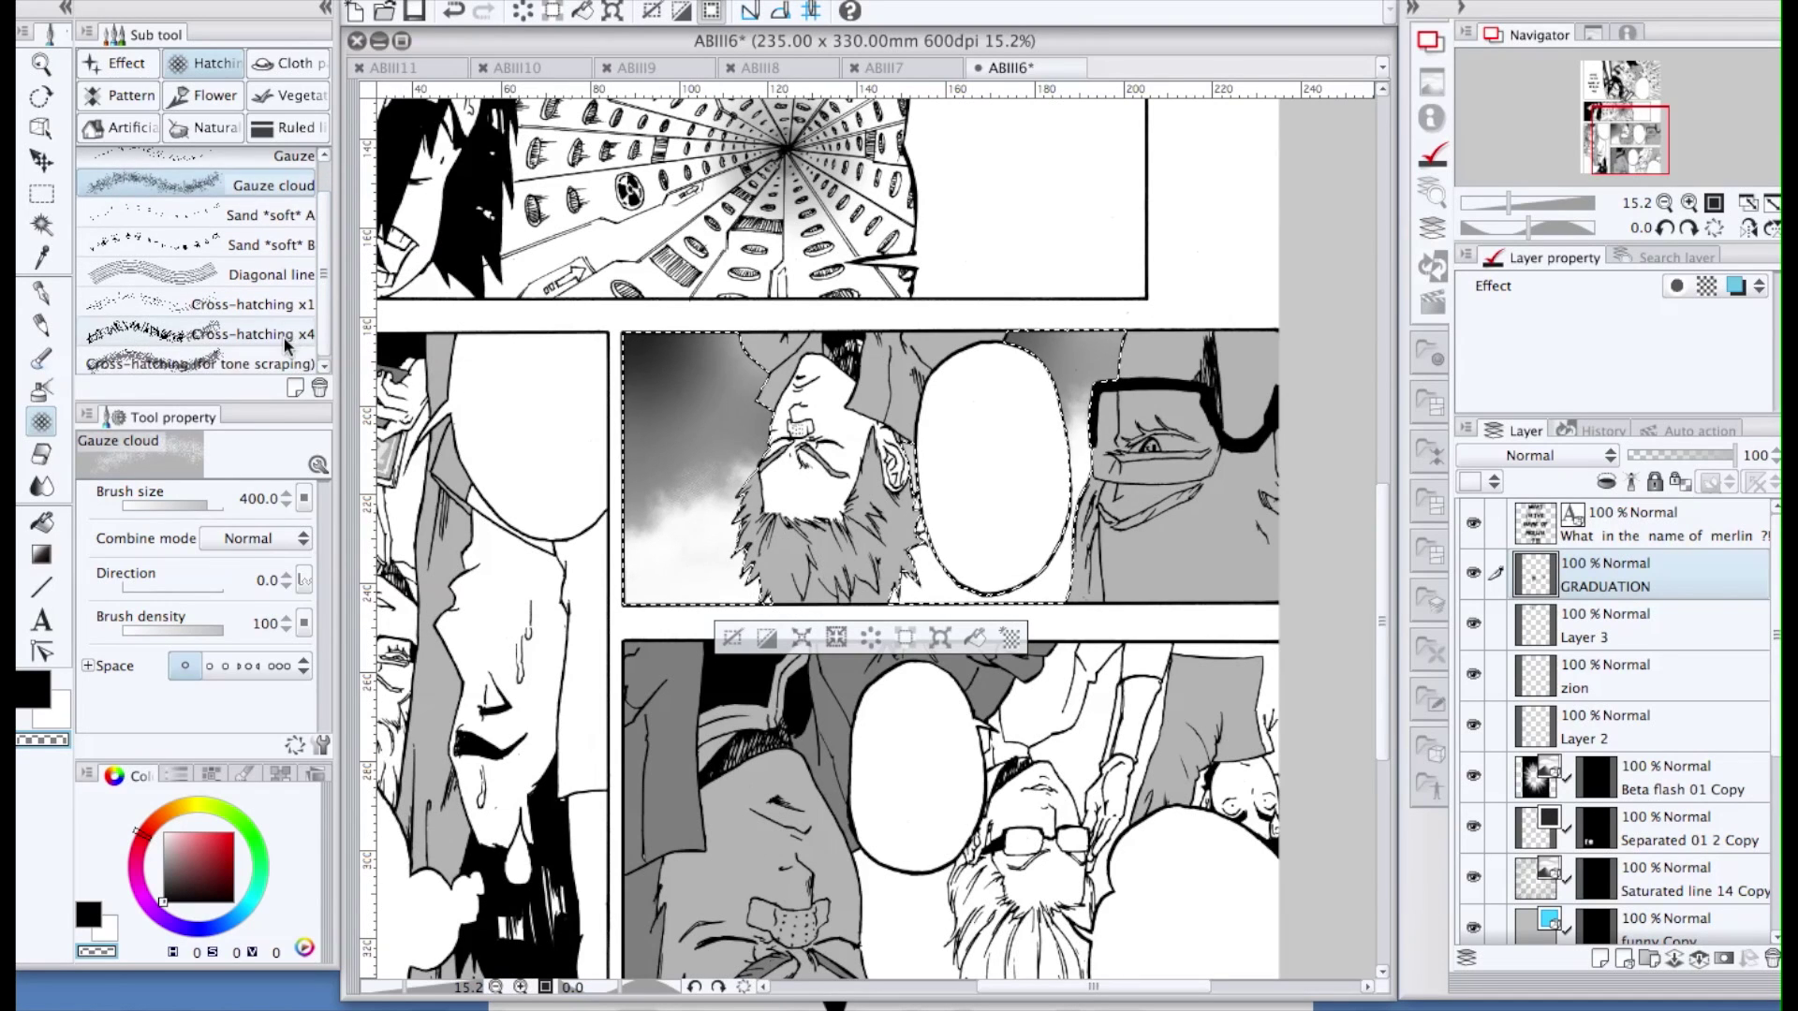
{"action": "left_click", "coordinate": [285, 339]}
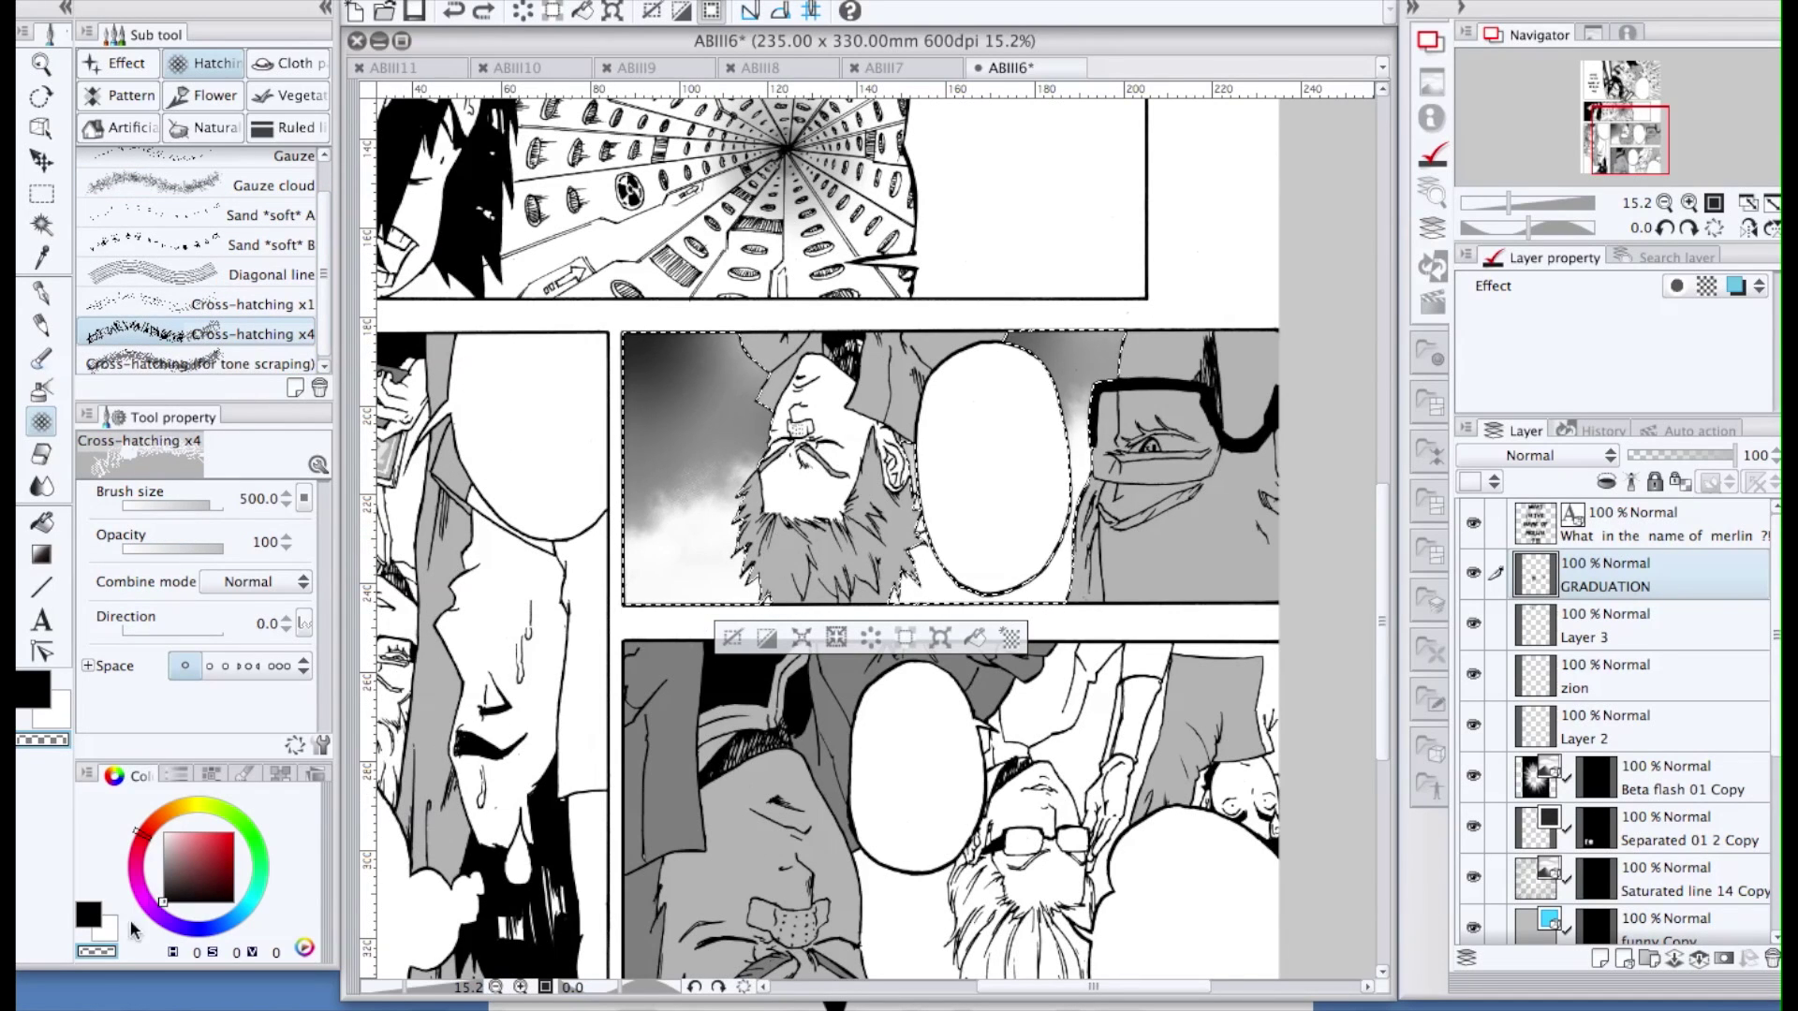
{"action": "key", "text": "ctrl+d"}
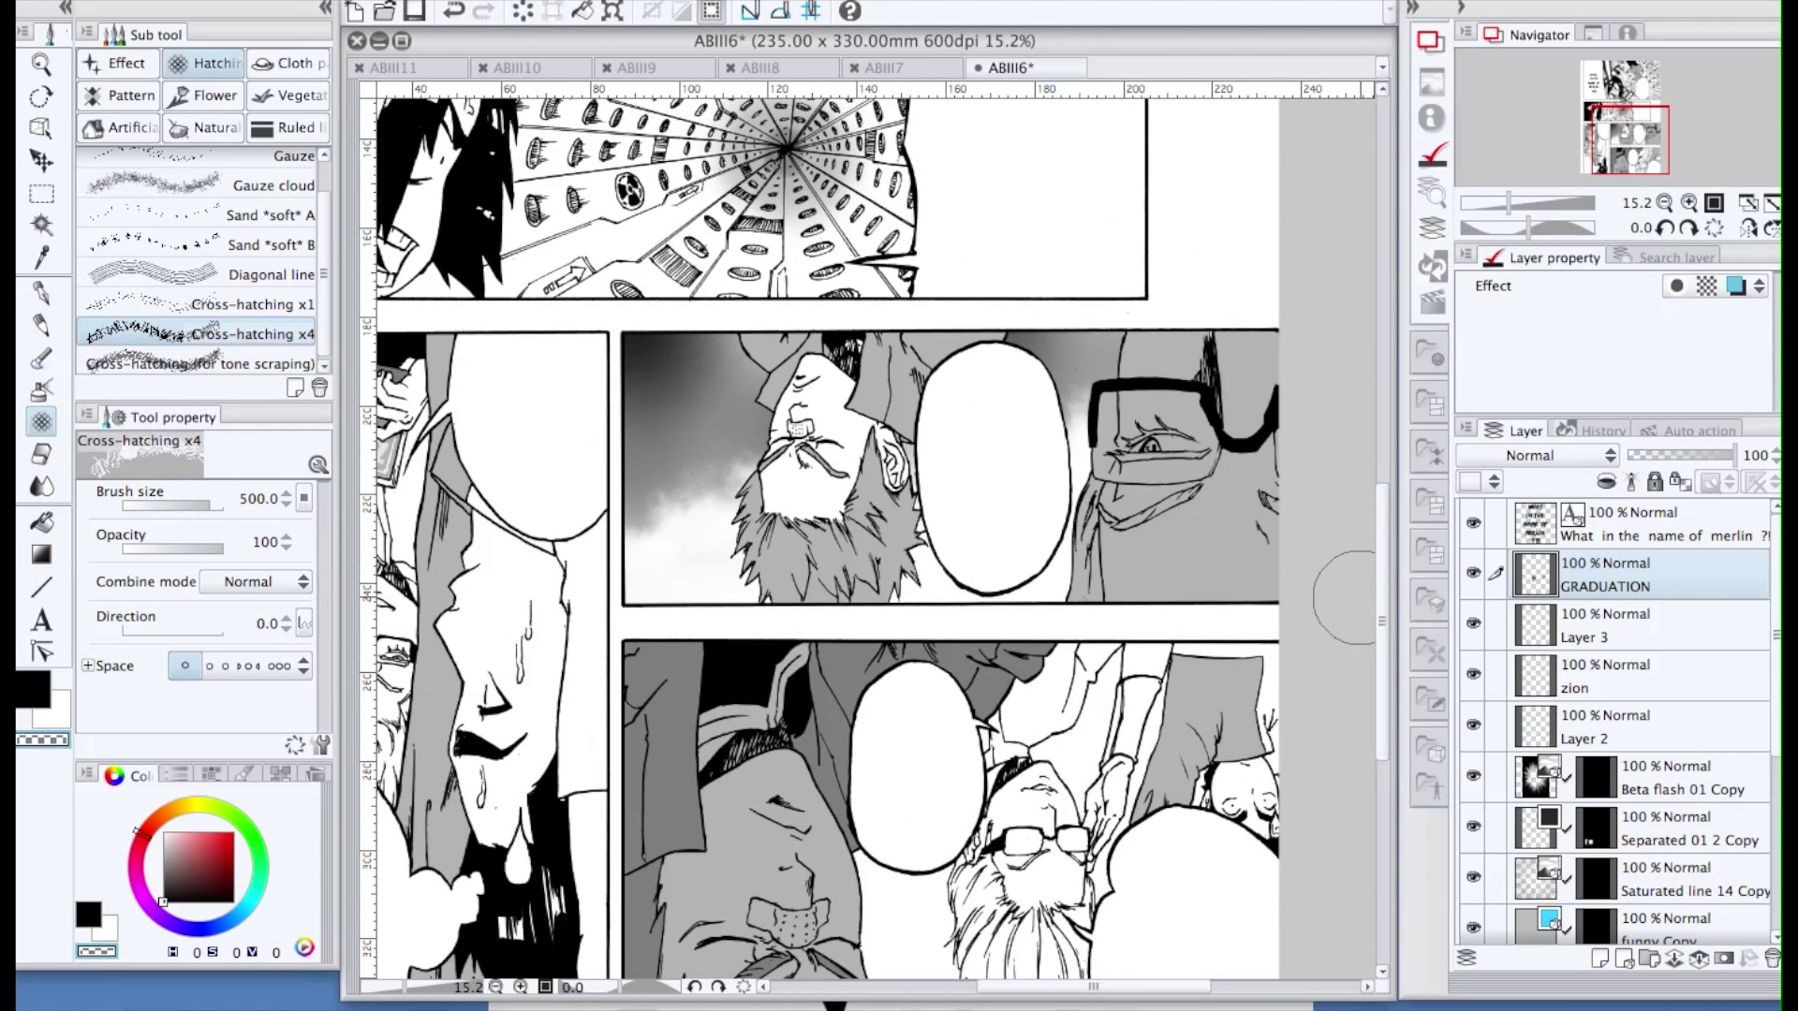
Auto-select the white background between the balloon and the bearded man in the bottom-row panel, and expand the selection
{"action": "scroll", "coordinate": [1348, 626], "scroll_direction": "down", "scroll_amount": 5}
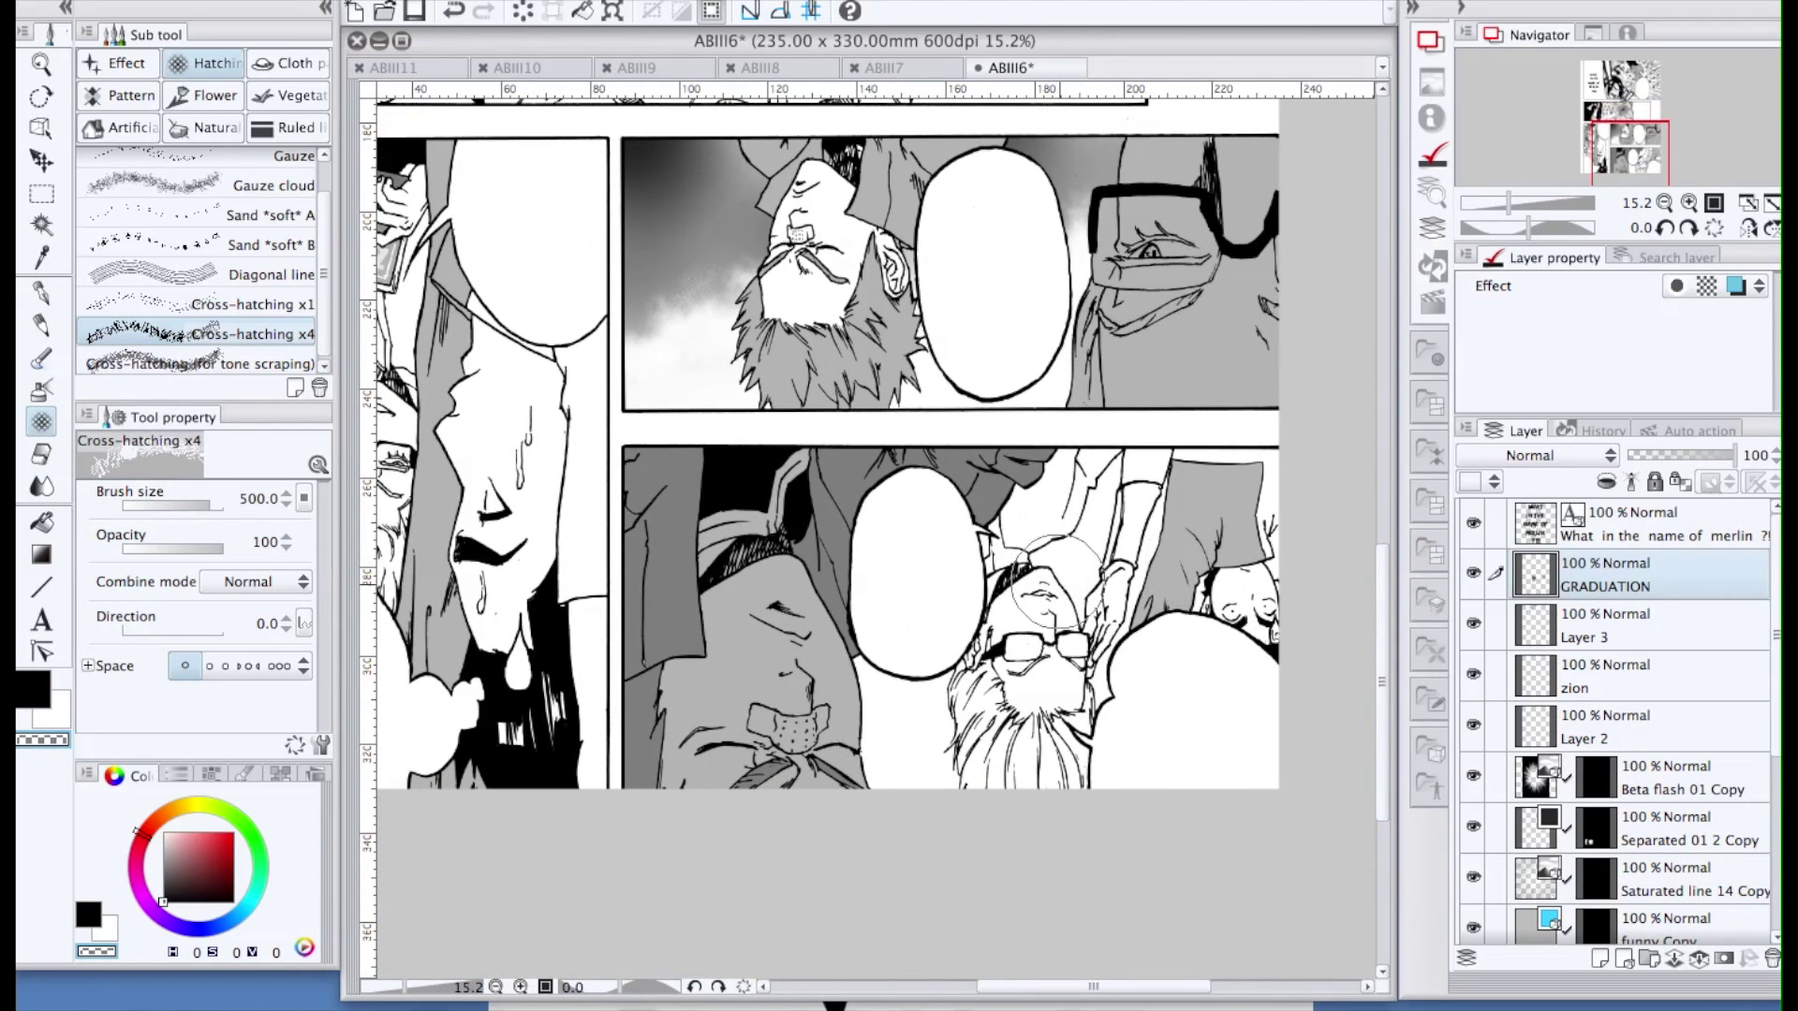
{"action": "key", "text": "w"}
{"action": "left_click", "coordinate": [1084, 586]}
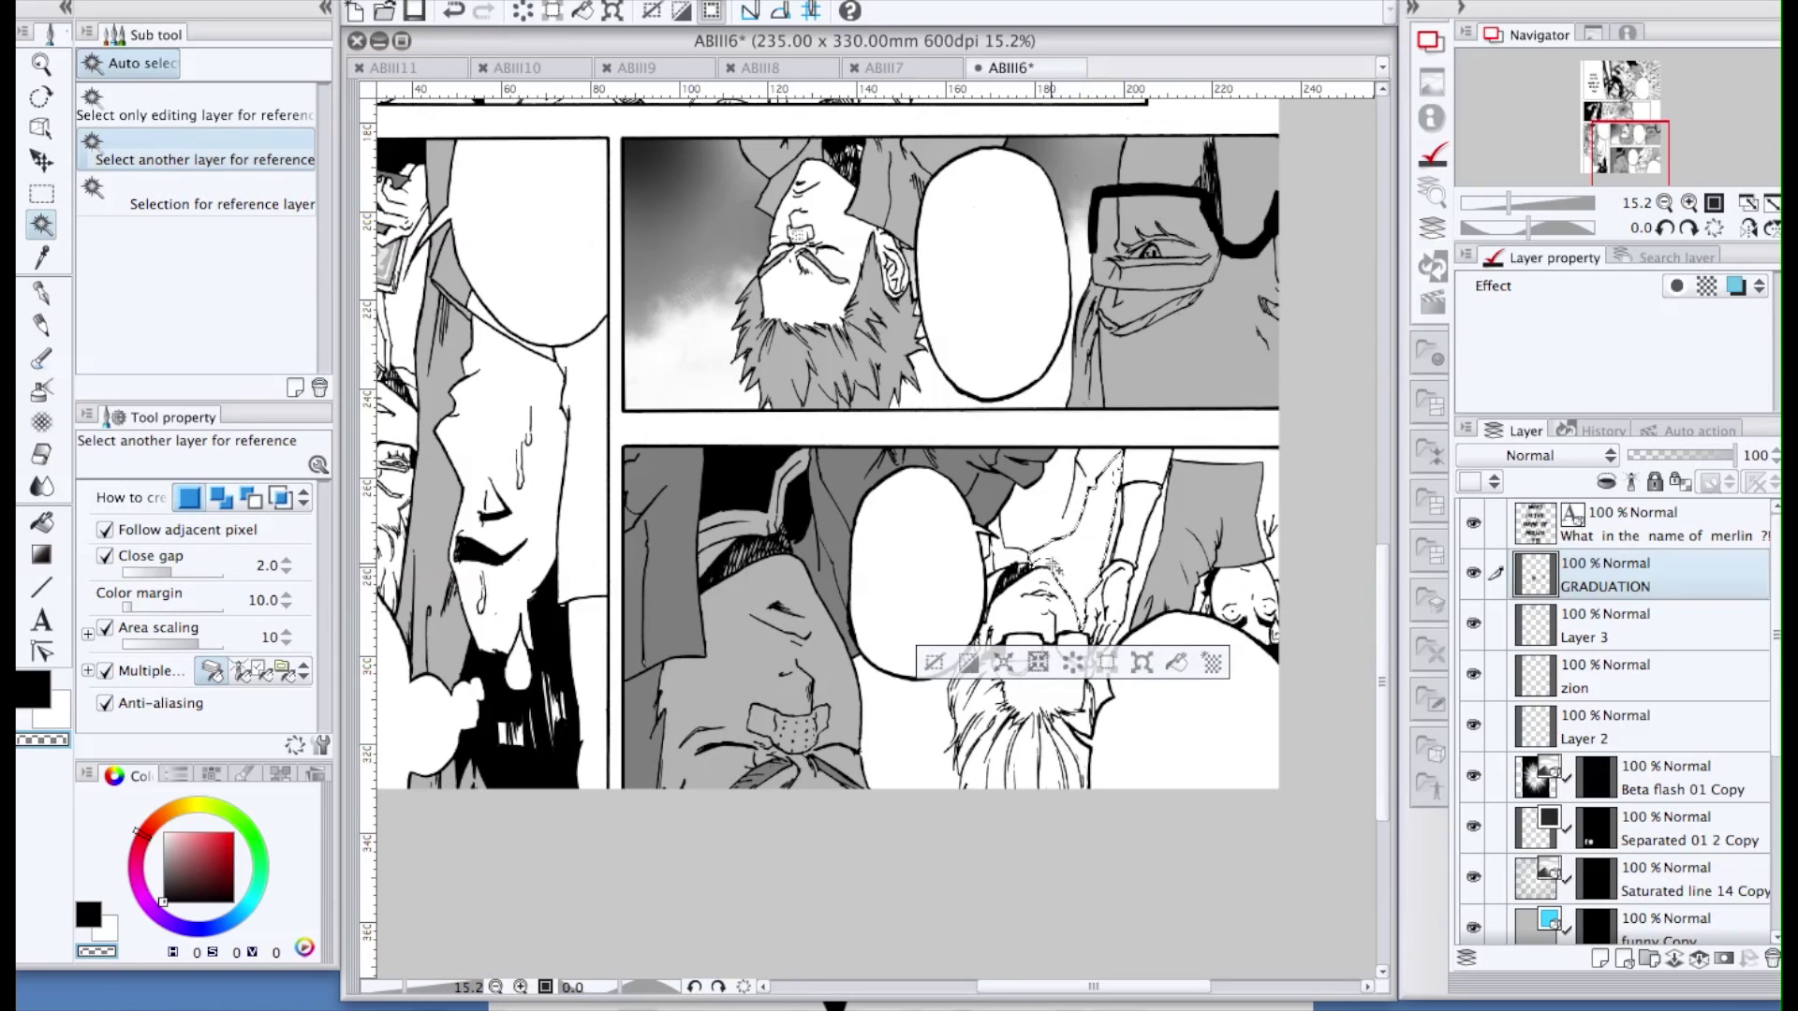
{"action": "left_click", "coordinate": [1185, 616]}
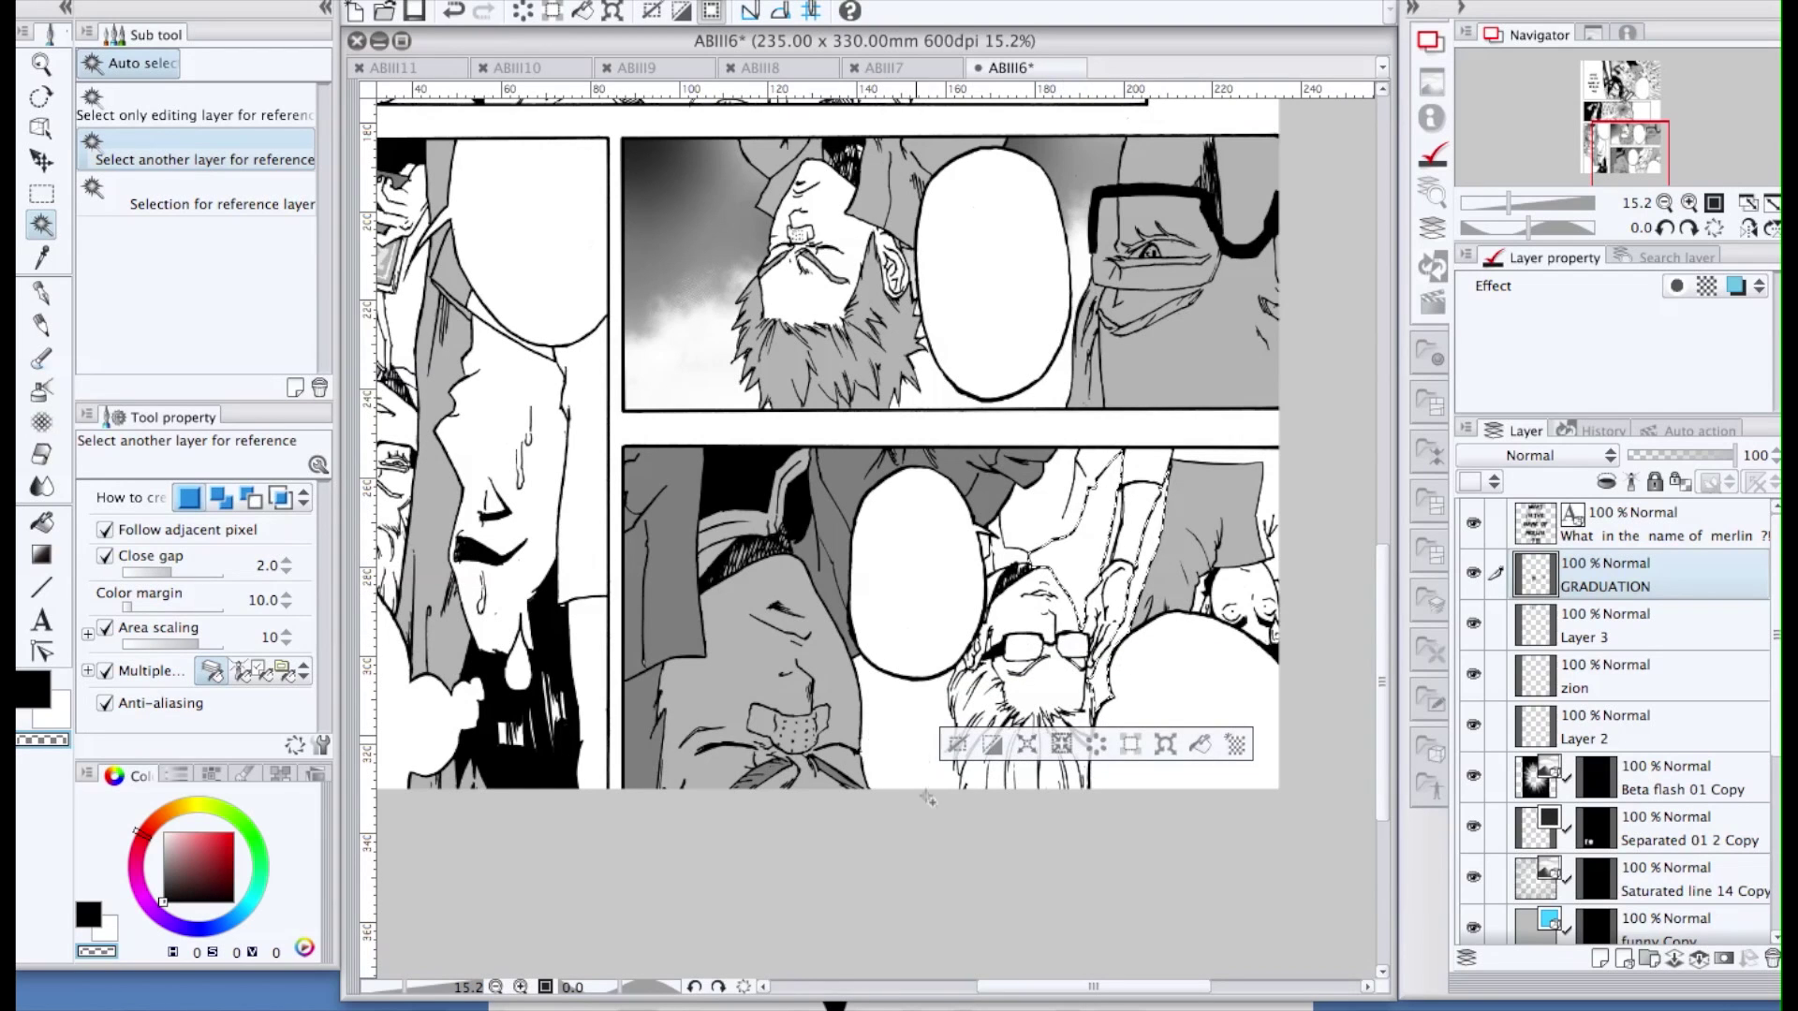
{"action": "left_click", "coordinate": [884, 766], "text": "shift"}
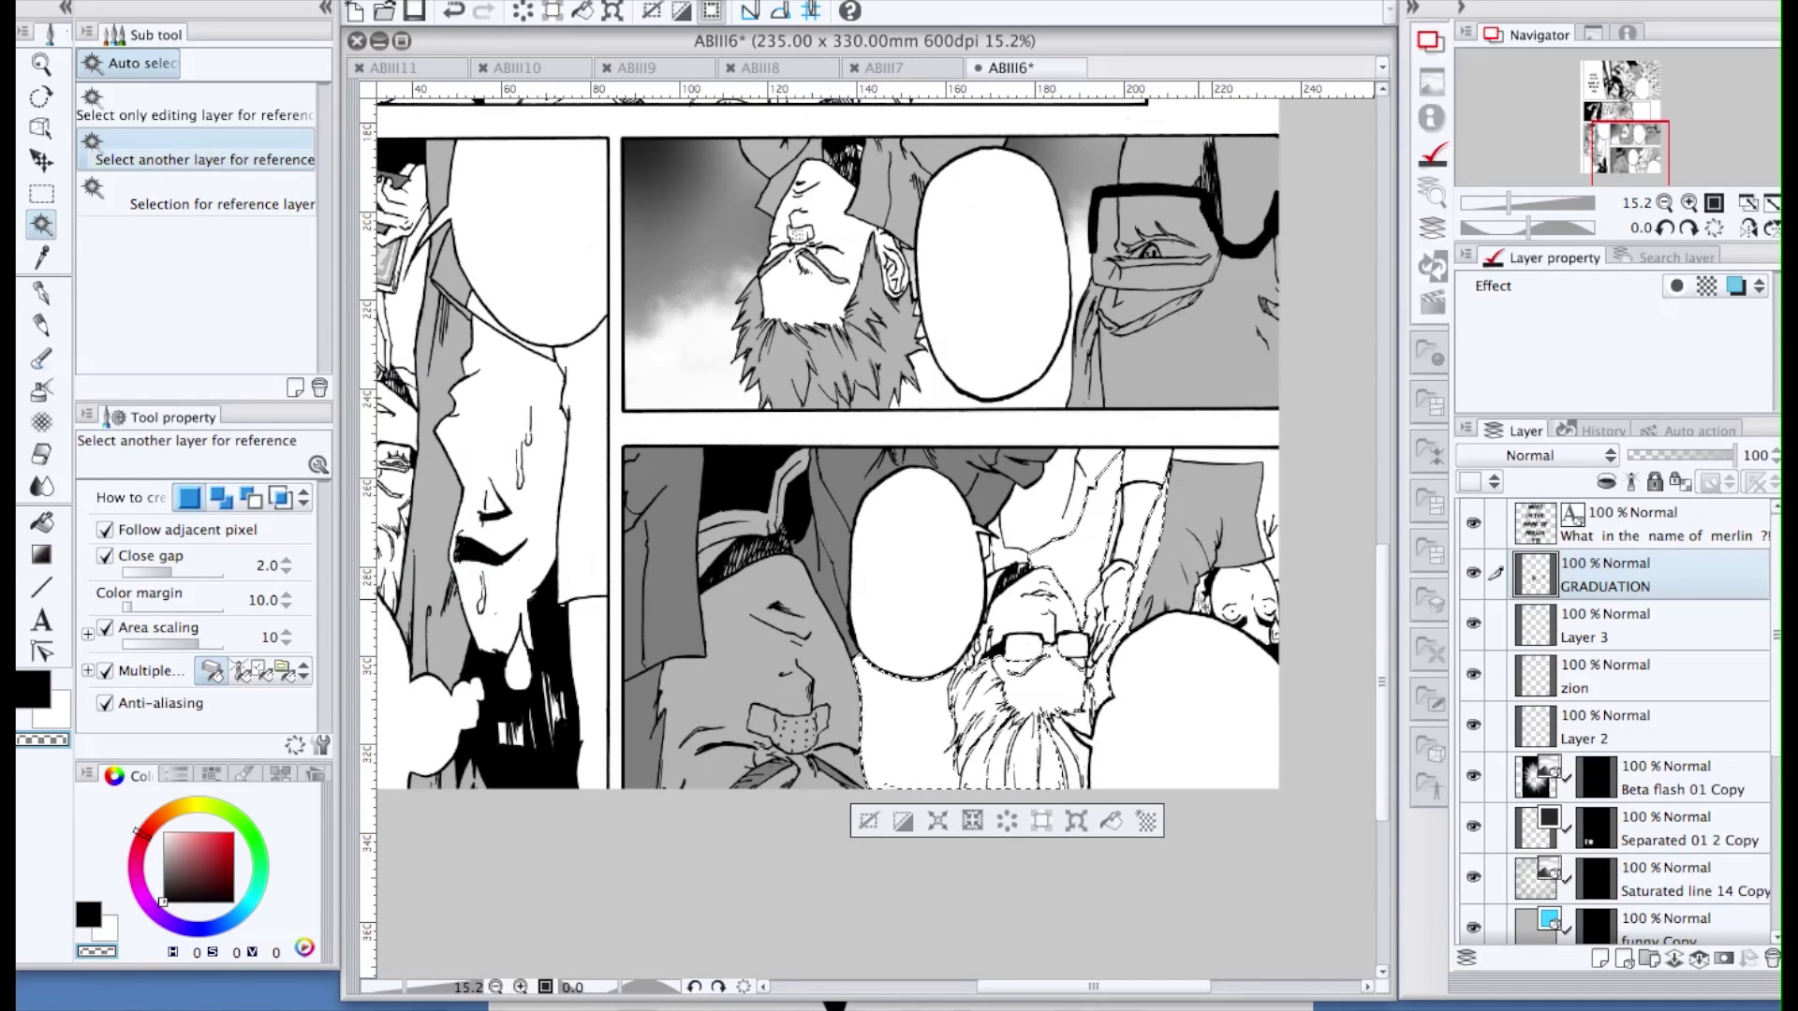
{"action": "left_click", "coordinate": [1265, 676]}
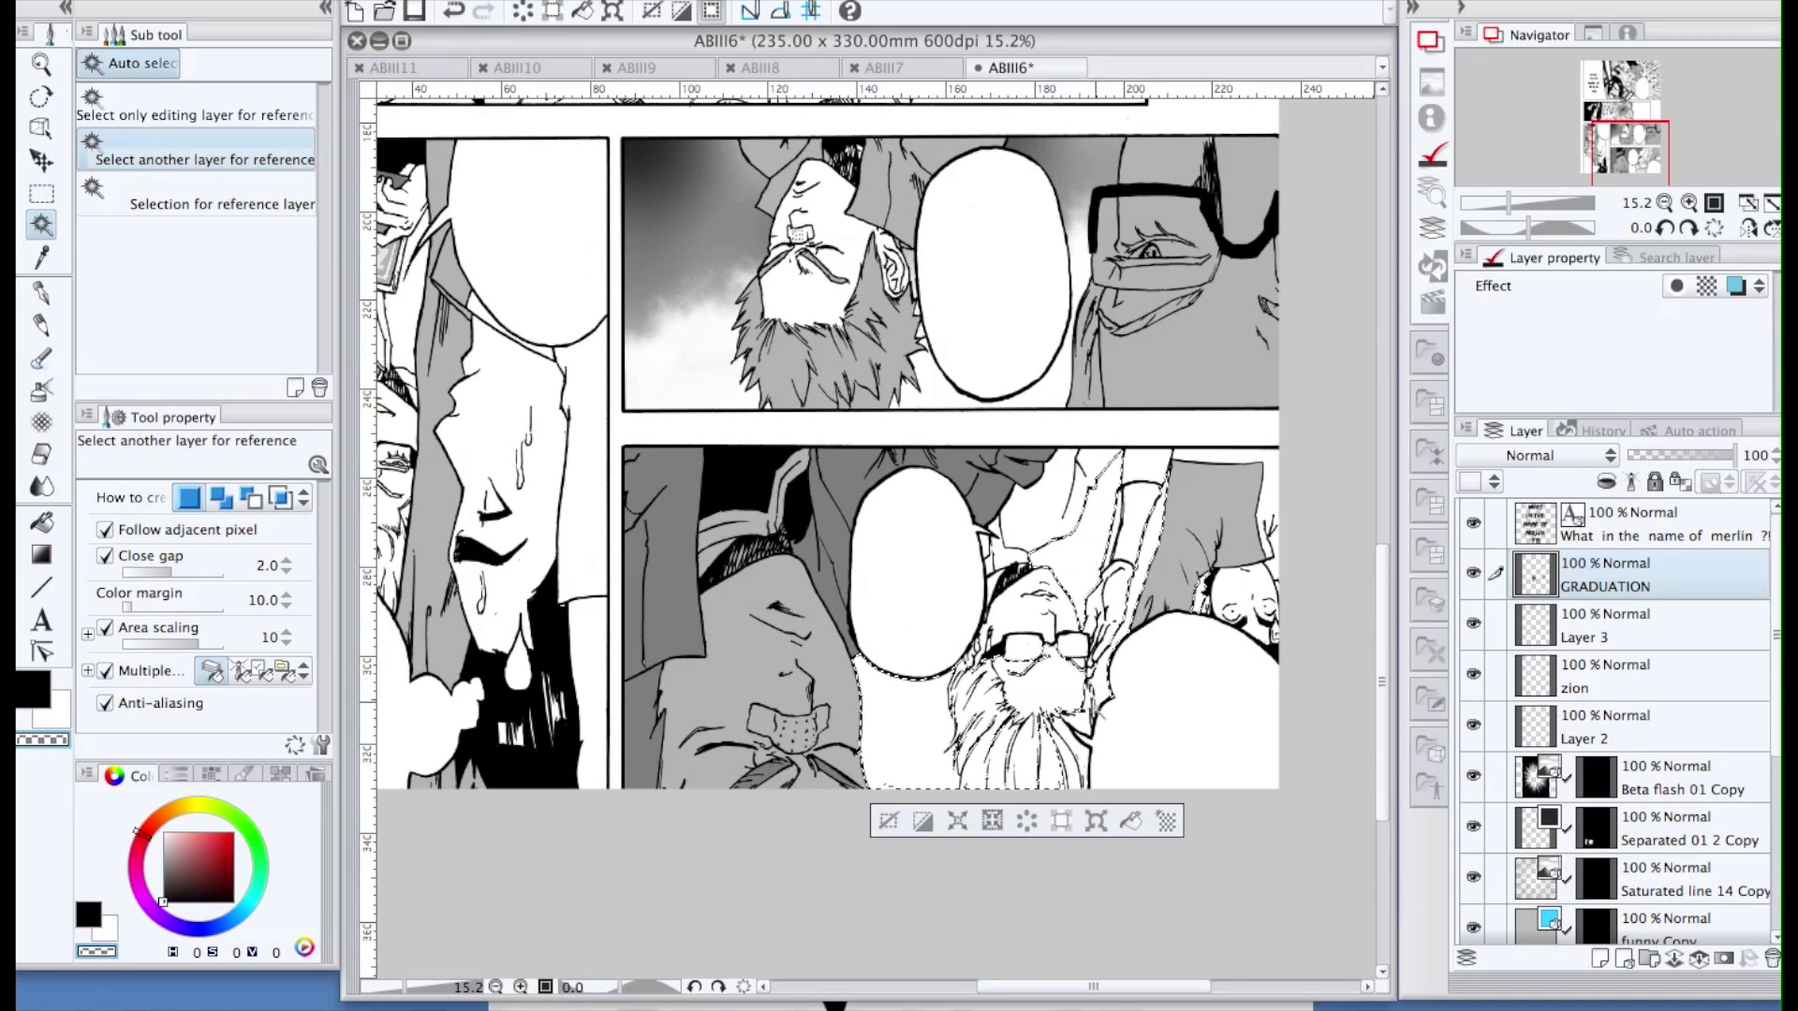
{"action": "left_click", "coordinate": [957, 820]}
{"action": "left_click", "coordinate": [1042, 465]}
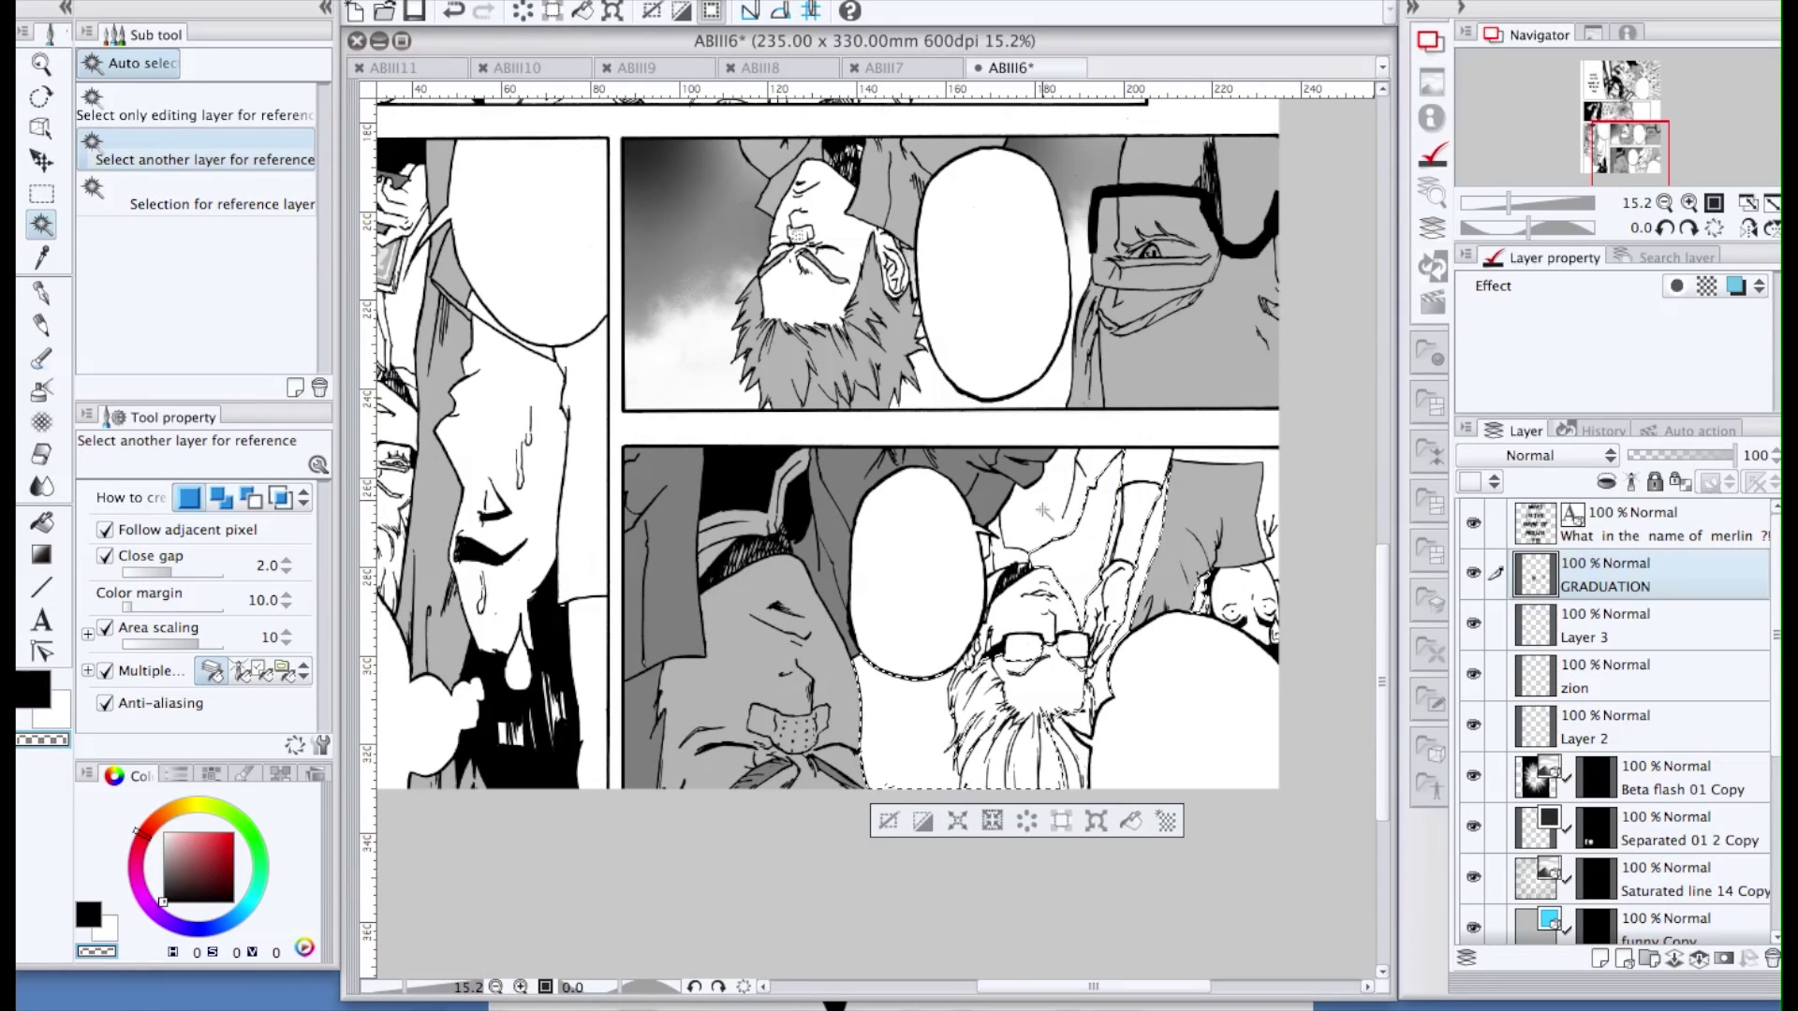
Shade the selected background with a black Soft airbrush at size 800, darkest at the page's lower edge and fading up toward the balloon
{"action": "key", "text": "b"}
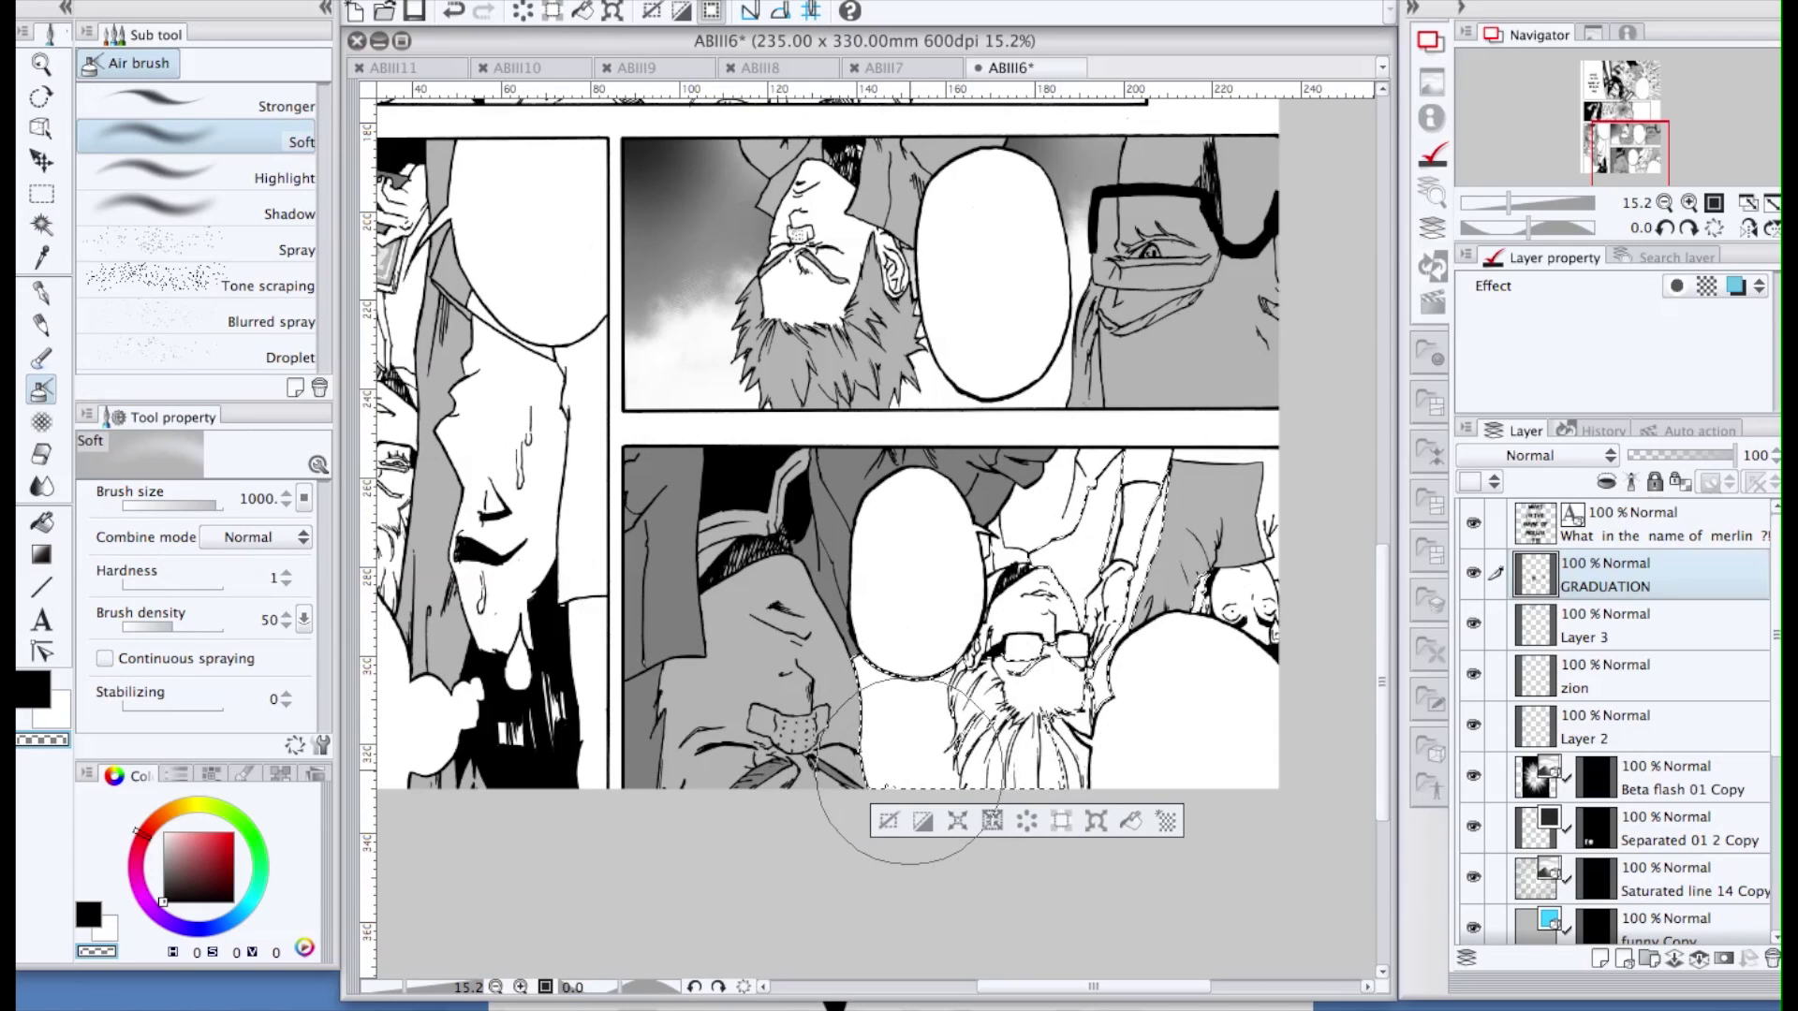
{"action": "left_click", "coordinate": [86, 913]}
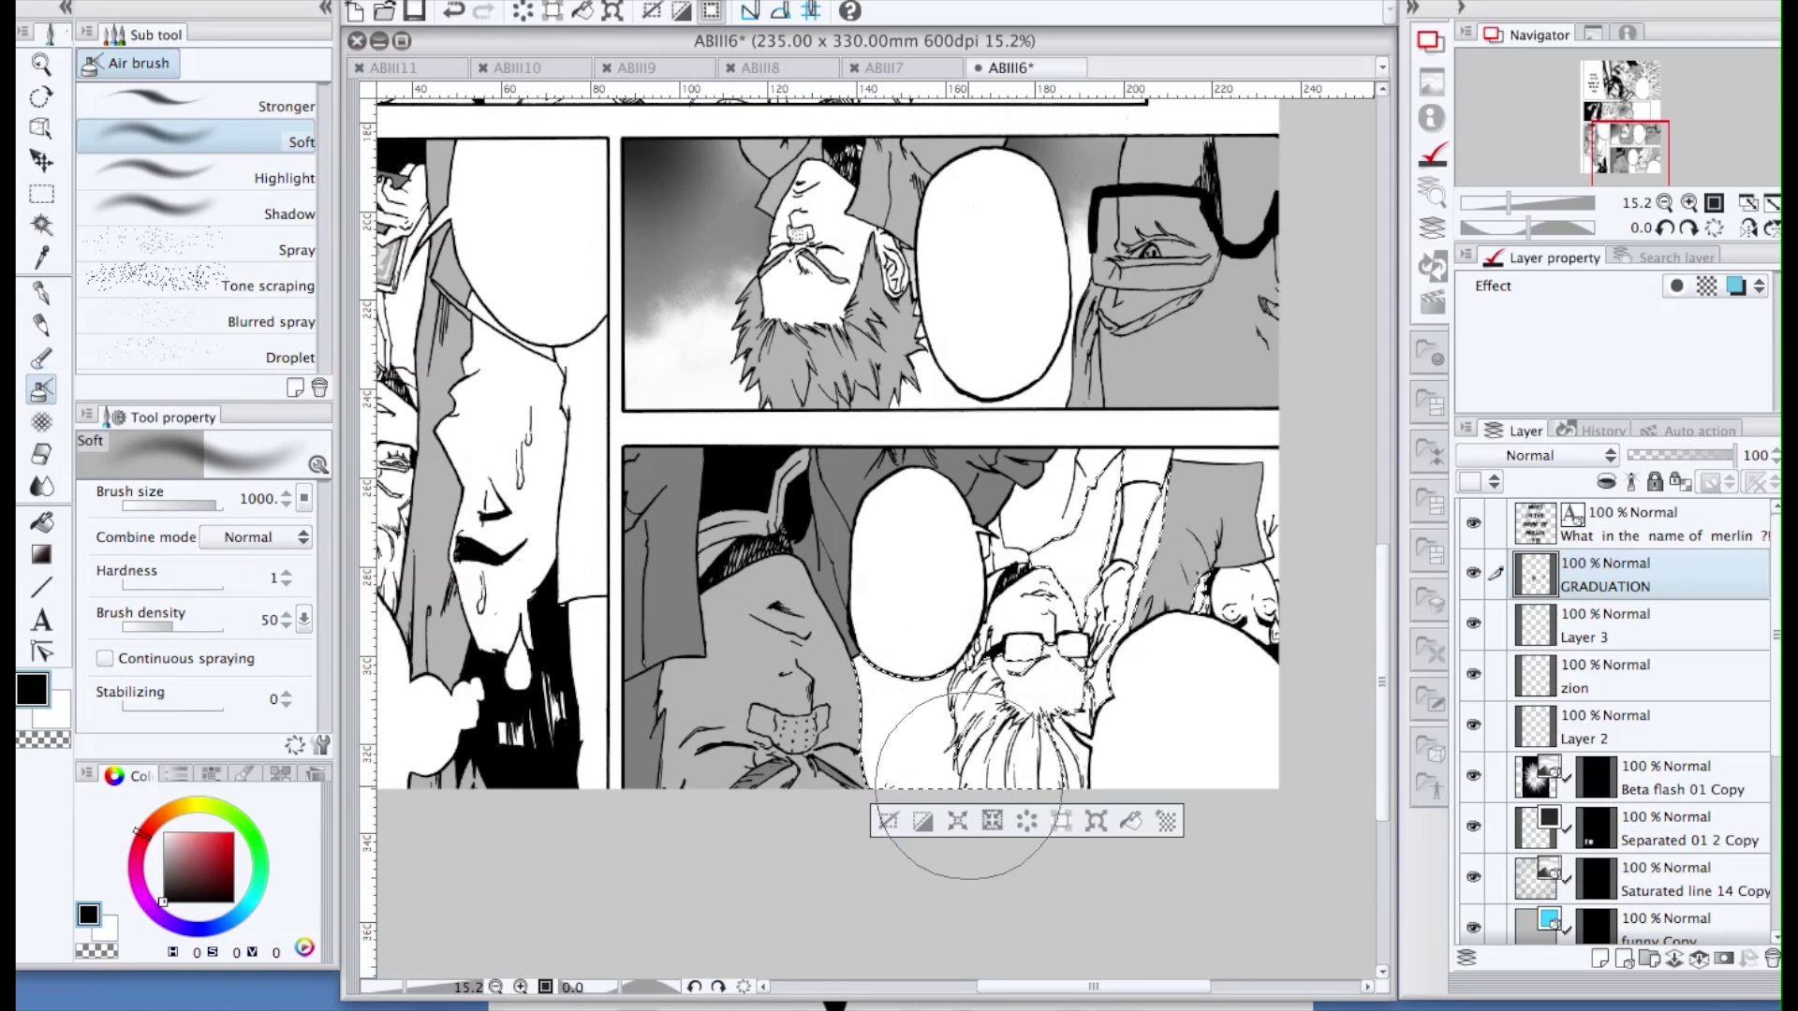
{"action": "key", "text": "bracketleft"}
{"action": "key", "text": "bracketleft"}
{"action": "key", "text": "bracketleft"}
{"action": "key", "text": "bracketleft"}
{"action": "key", "text": "bracketleft"}
{"action": "key", "text": "bracketleft"}
{"action": "mouse_move", "coordinate": [913, 779]}
{"action": "left_mouse_down"}
{"action": "mouse_move", "coordinate": [939, 749]}
{"action": "mouse_move", "coordinate": [866, 778]}
{"action": "mouse_move", "coordinate": [889, 779]}
{"action": "left_mouse_up"}
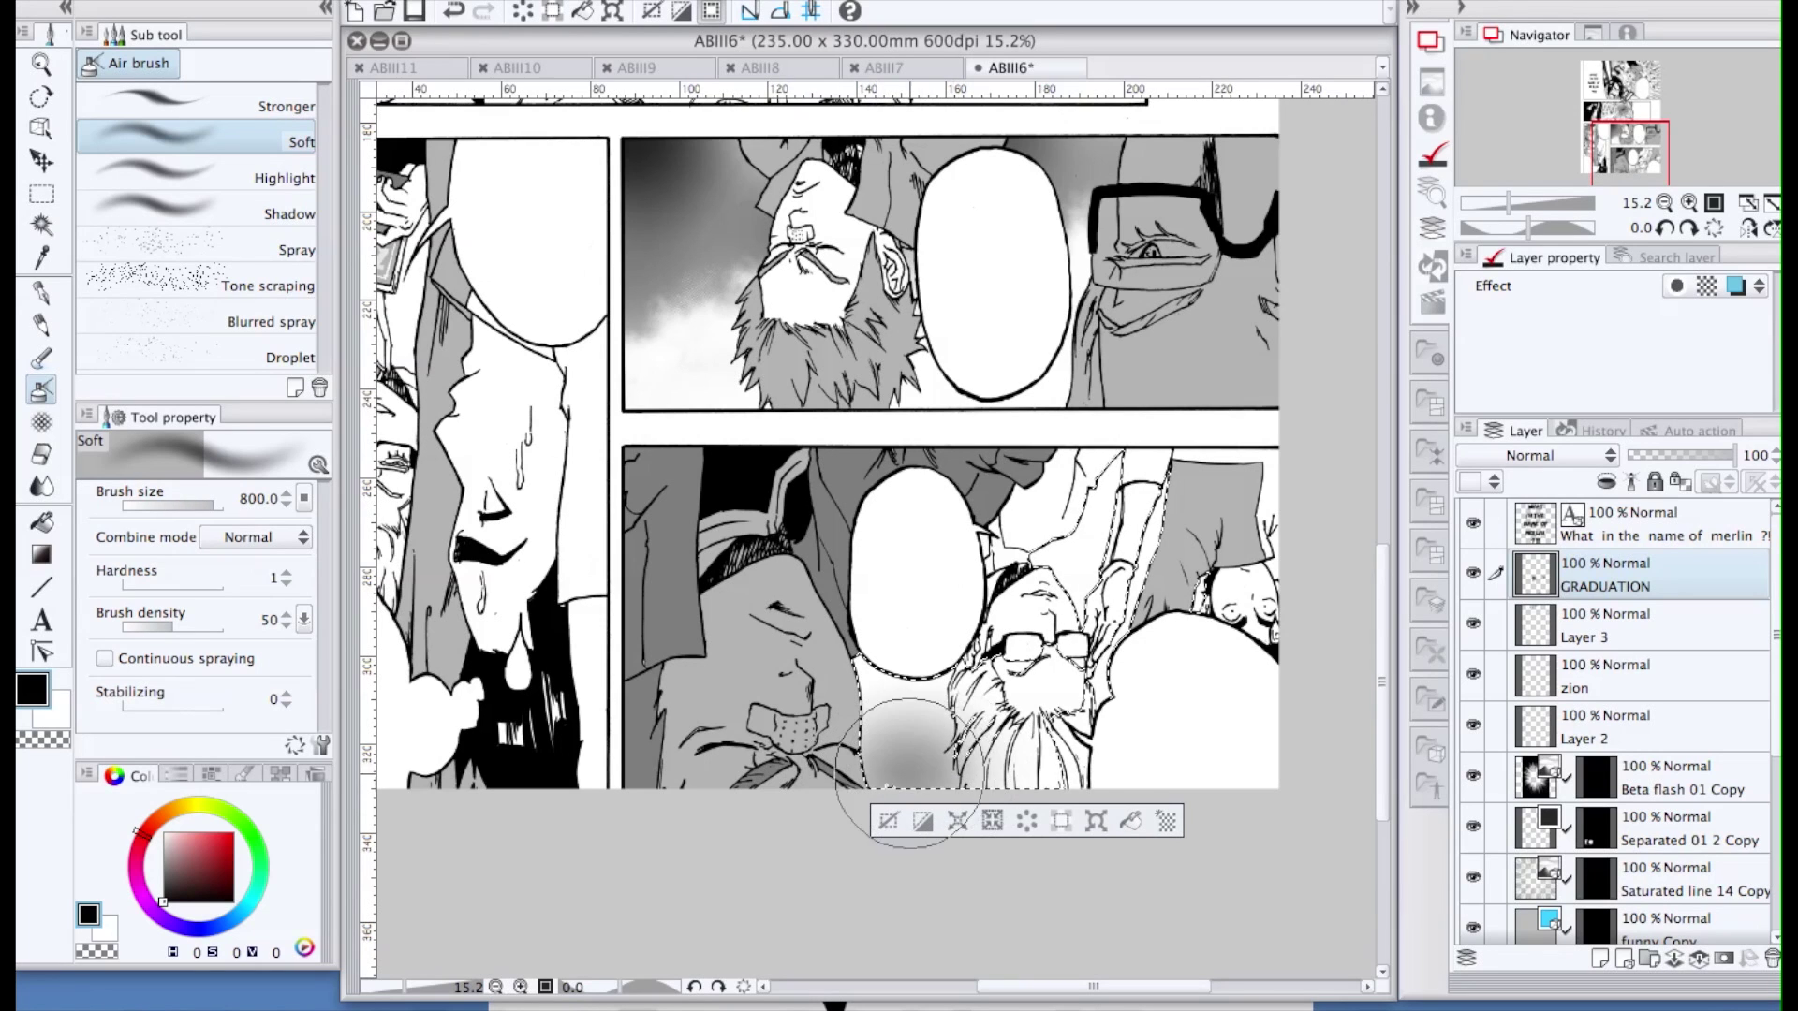
{"action": "key", "text": "super+z"}
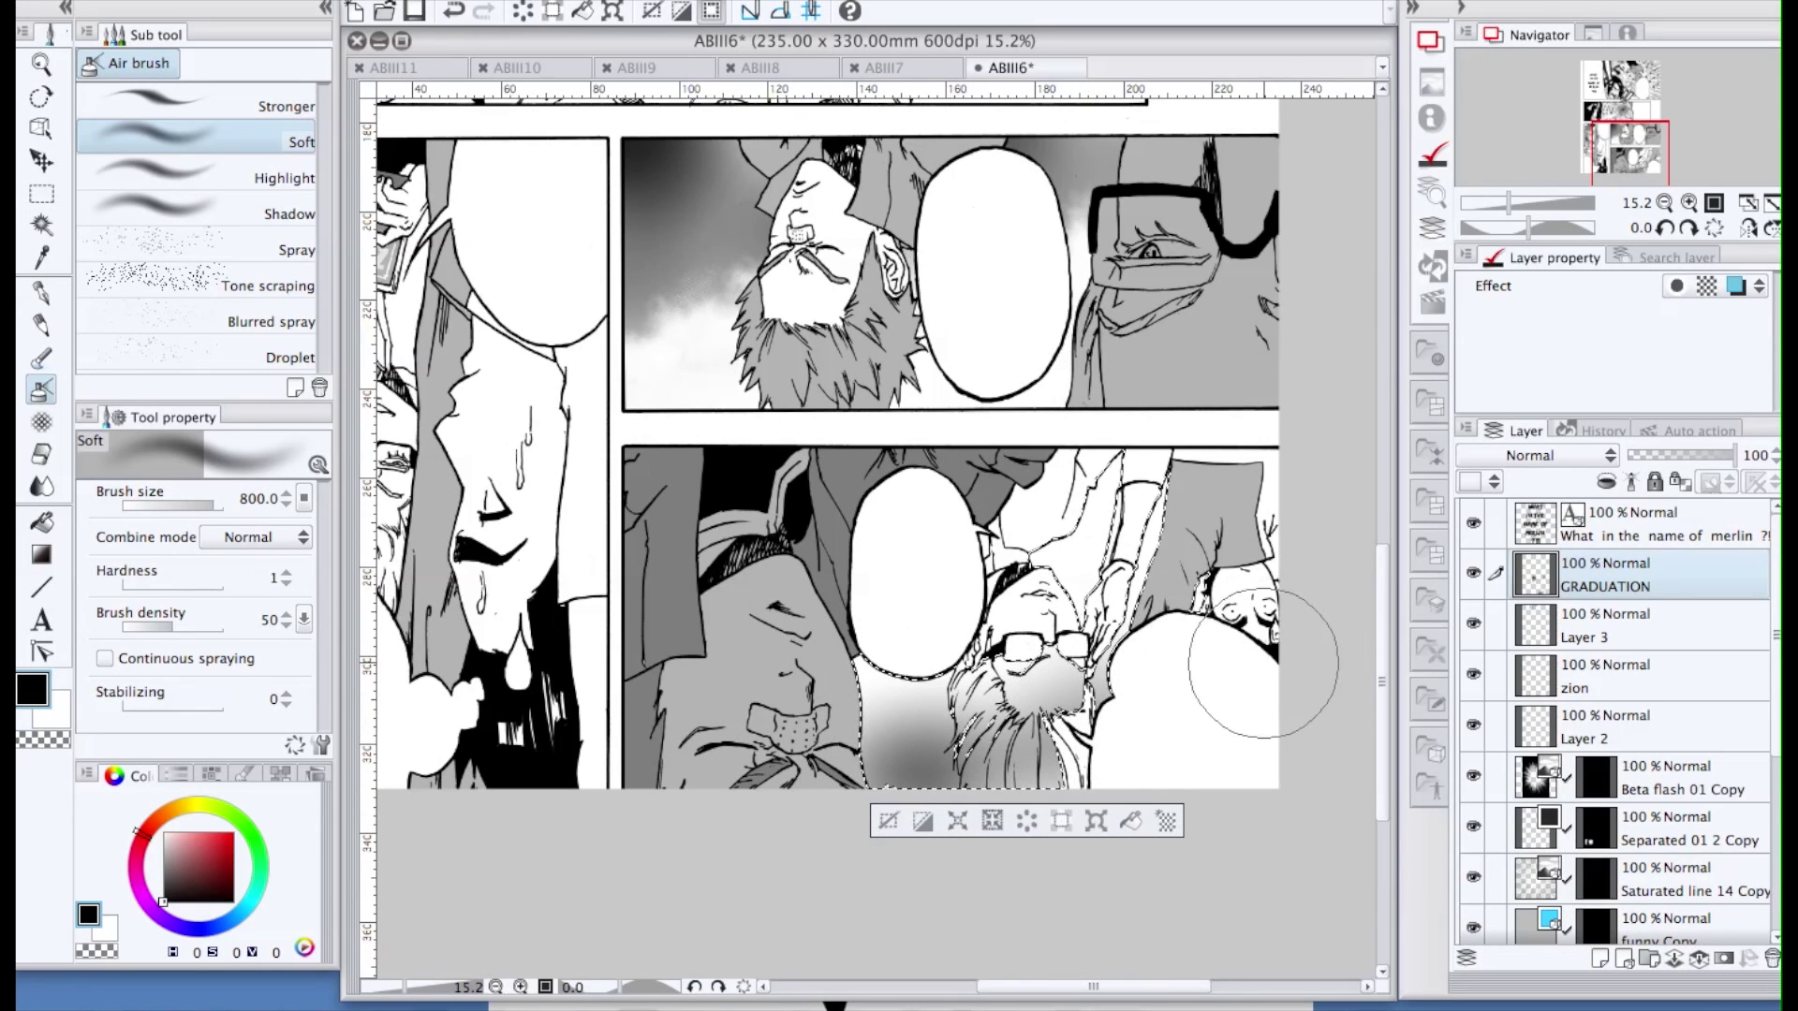
{"action": "left_click_drag", "start_coordinate": [885, 794], "coordinate": [862, 812]}
{"action": "left_click_drag", "start_coordinate": [903, 740], "coordinate": [925, 756]}
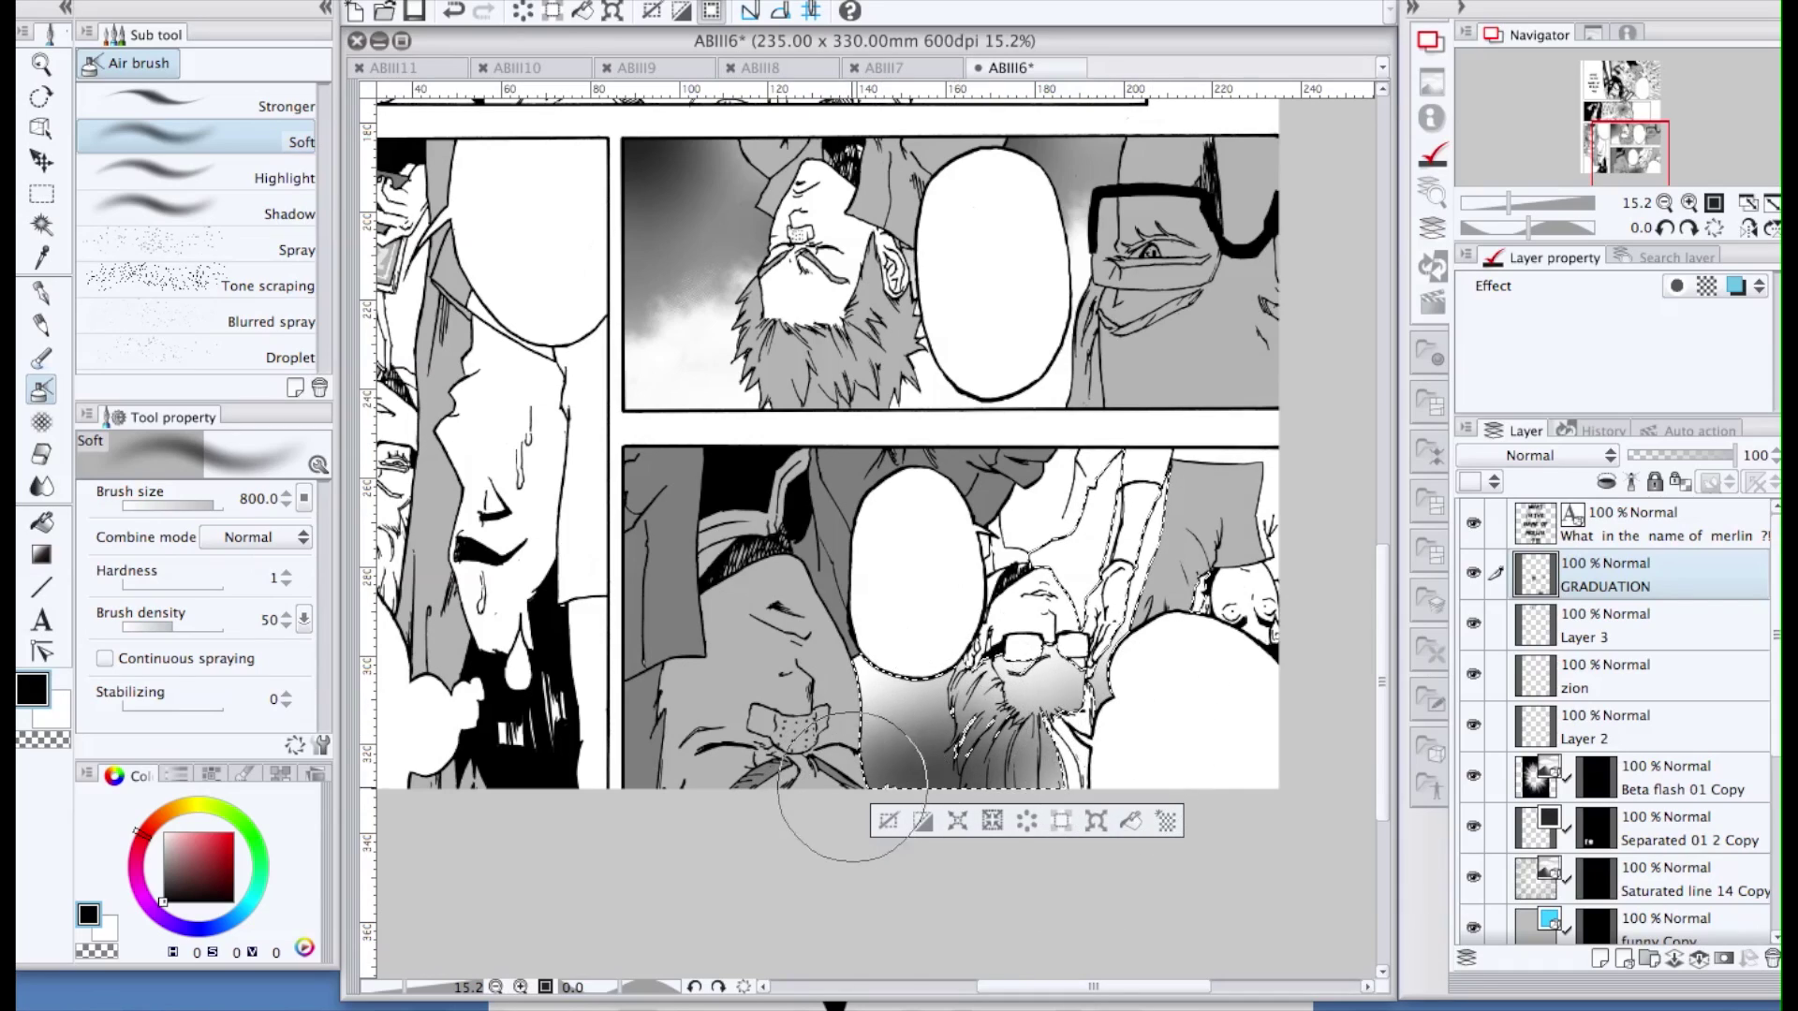
Erase the stray shading from the bearded man's face and beard with the Harder eraser at size 300
{"action": "key", "text": "e"}
{"action": "scroll", "coordinate": [995, 707], "scroll_direction": "up", "scroll_amount": 4}
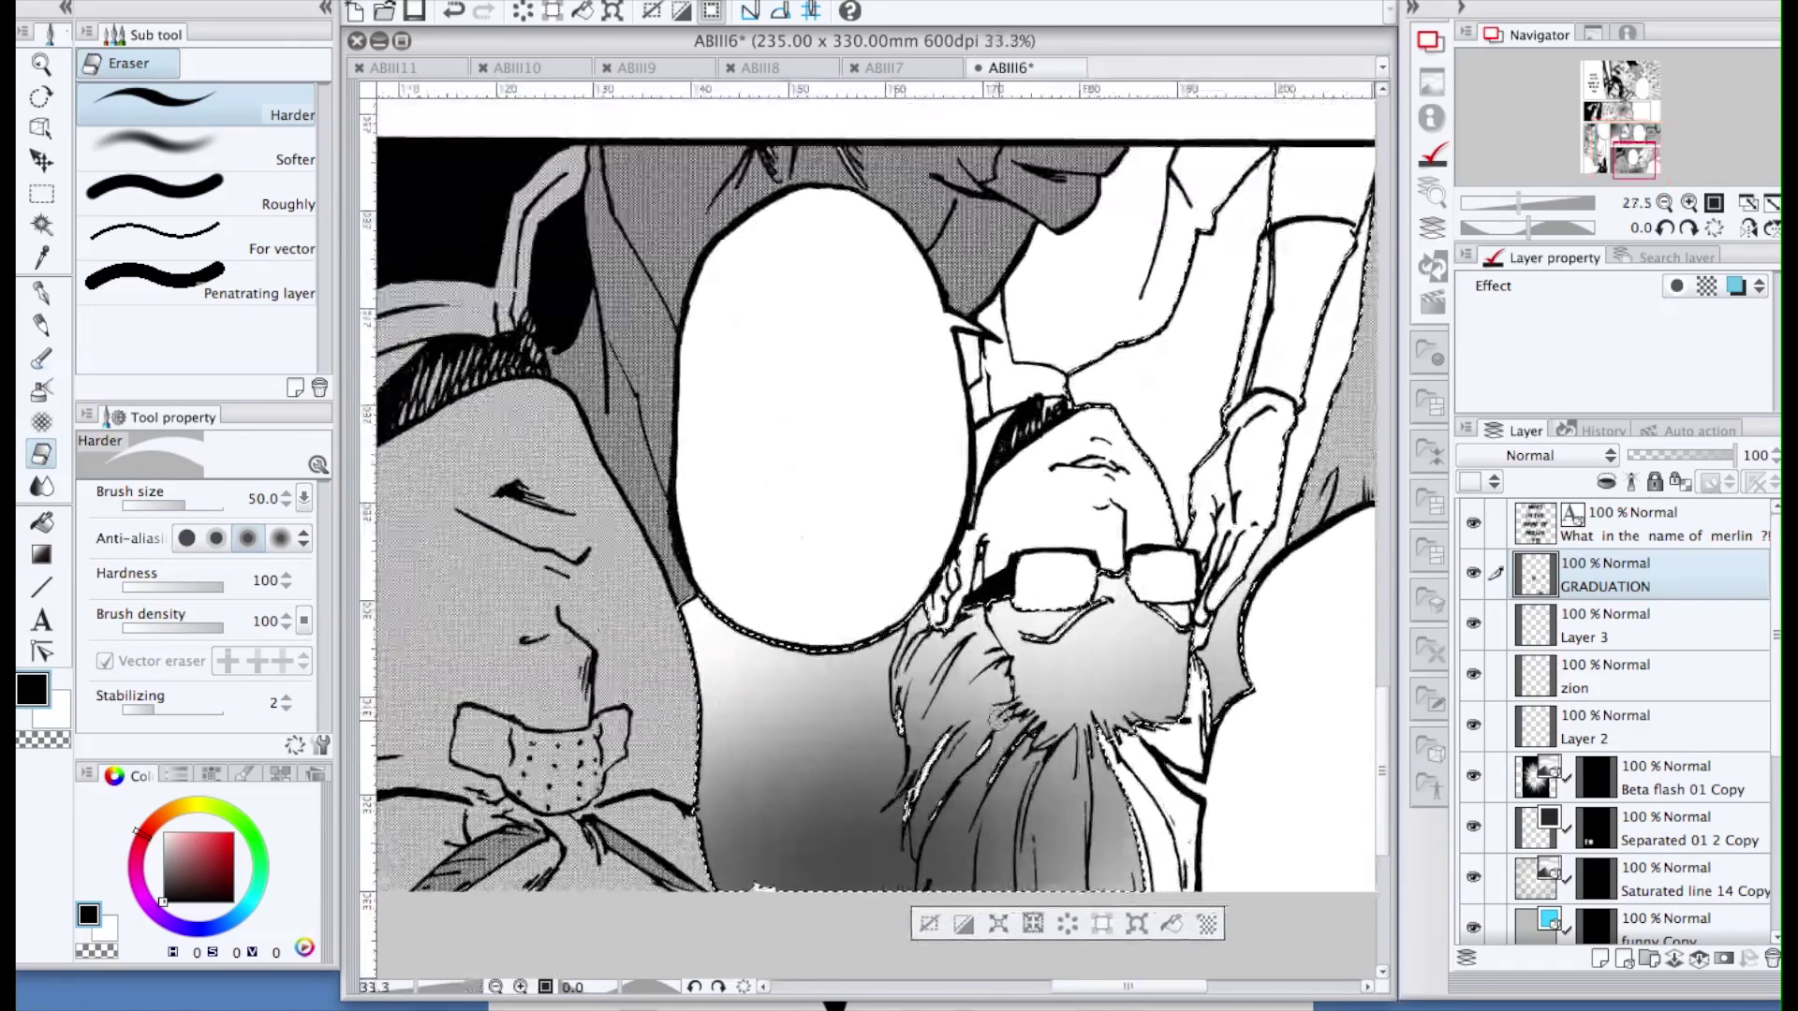
{"action": "key", "text": "bracketright"}
{"action": "key", "text": "bracketright"}
{"action": "key", "text": "bracketright"}
{"action": "key", "text": "bracketright"}
{"action": "key", "text": "bracketright"}
{"action": "key", "text": "bracketright"}
{"action": "key", "text": "bracketright"}
{"action": "key", "text": "bracketright"}
{"action": "key", "text": "bracketright"}
{"action": "key", "text": "bracketright"}
{"action": "mouse_move", "coordinate": [1136, 642]}
{"action": "left_mouse_down"}
{"action": "mouse_move", "coordinate": [1124, 605]}
{"action": "mouse_move", "coordinate": [1138, 704]}
{"action": "mouse_move", "coordinate": [1090, 579]}
{"action": "mouse_move", "coordinate": [1074, 774]}
{"action": "mouse_move", "coordinate": [1082, 745]}
{"action": "mouse_move", "coordinate": [1092, 866]}
{"action": "mouse_move", "coordinate": [1119, 796]}
{"action": "left_mouse_up"}
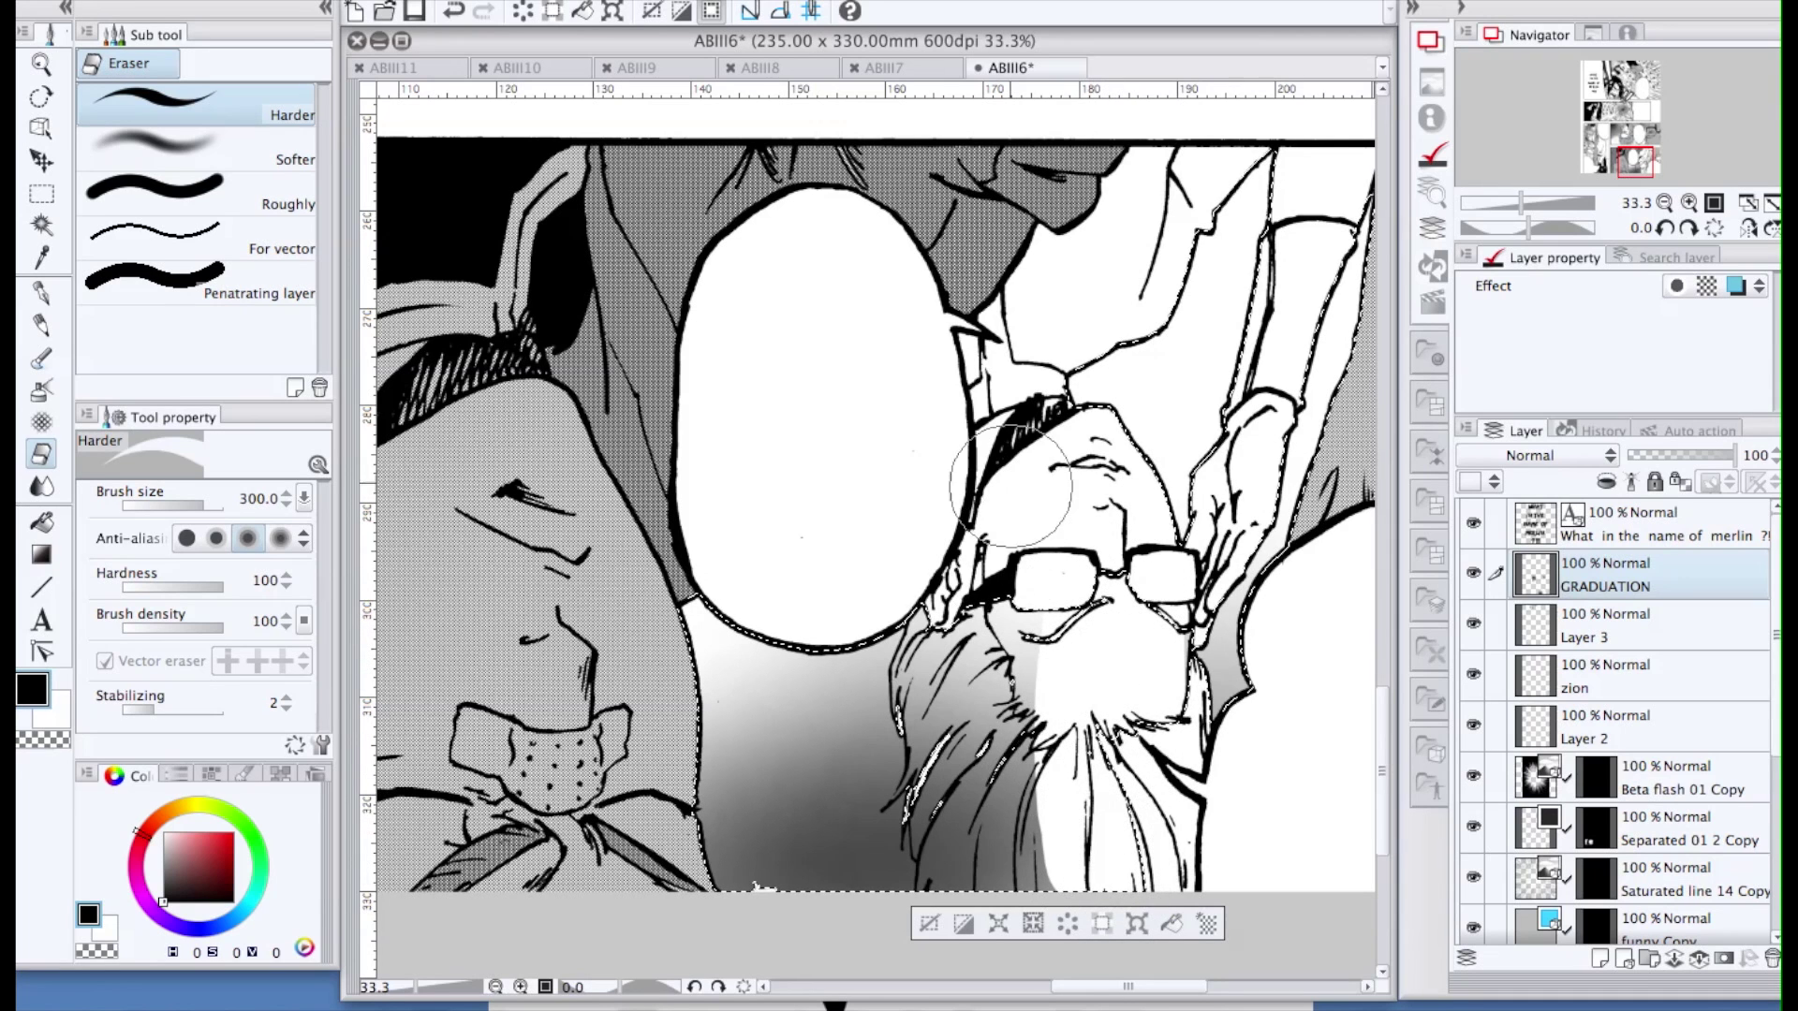
{"action": "mouse_move", "coordinate": [1011, 486]}
{"action": "left_mouse_down"}
{"action": "mouse_move", "coordinate": [1013, 877]}
{"action": "mouse_move", "coordinate": [985, 483]}
{"action": "mouse_move", "coordinate": [972, 507]}
{"action": "mouse_move", "coordinate": [973, 763]}
{"action": "mouse_move", "coordinate": [1014, 887]}
{"action": "left_mouse_up"}
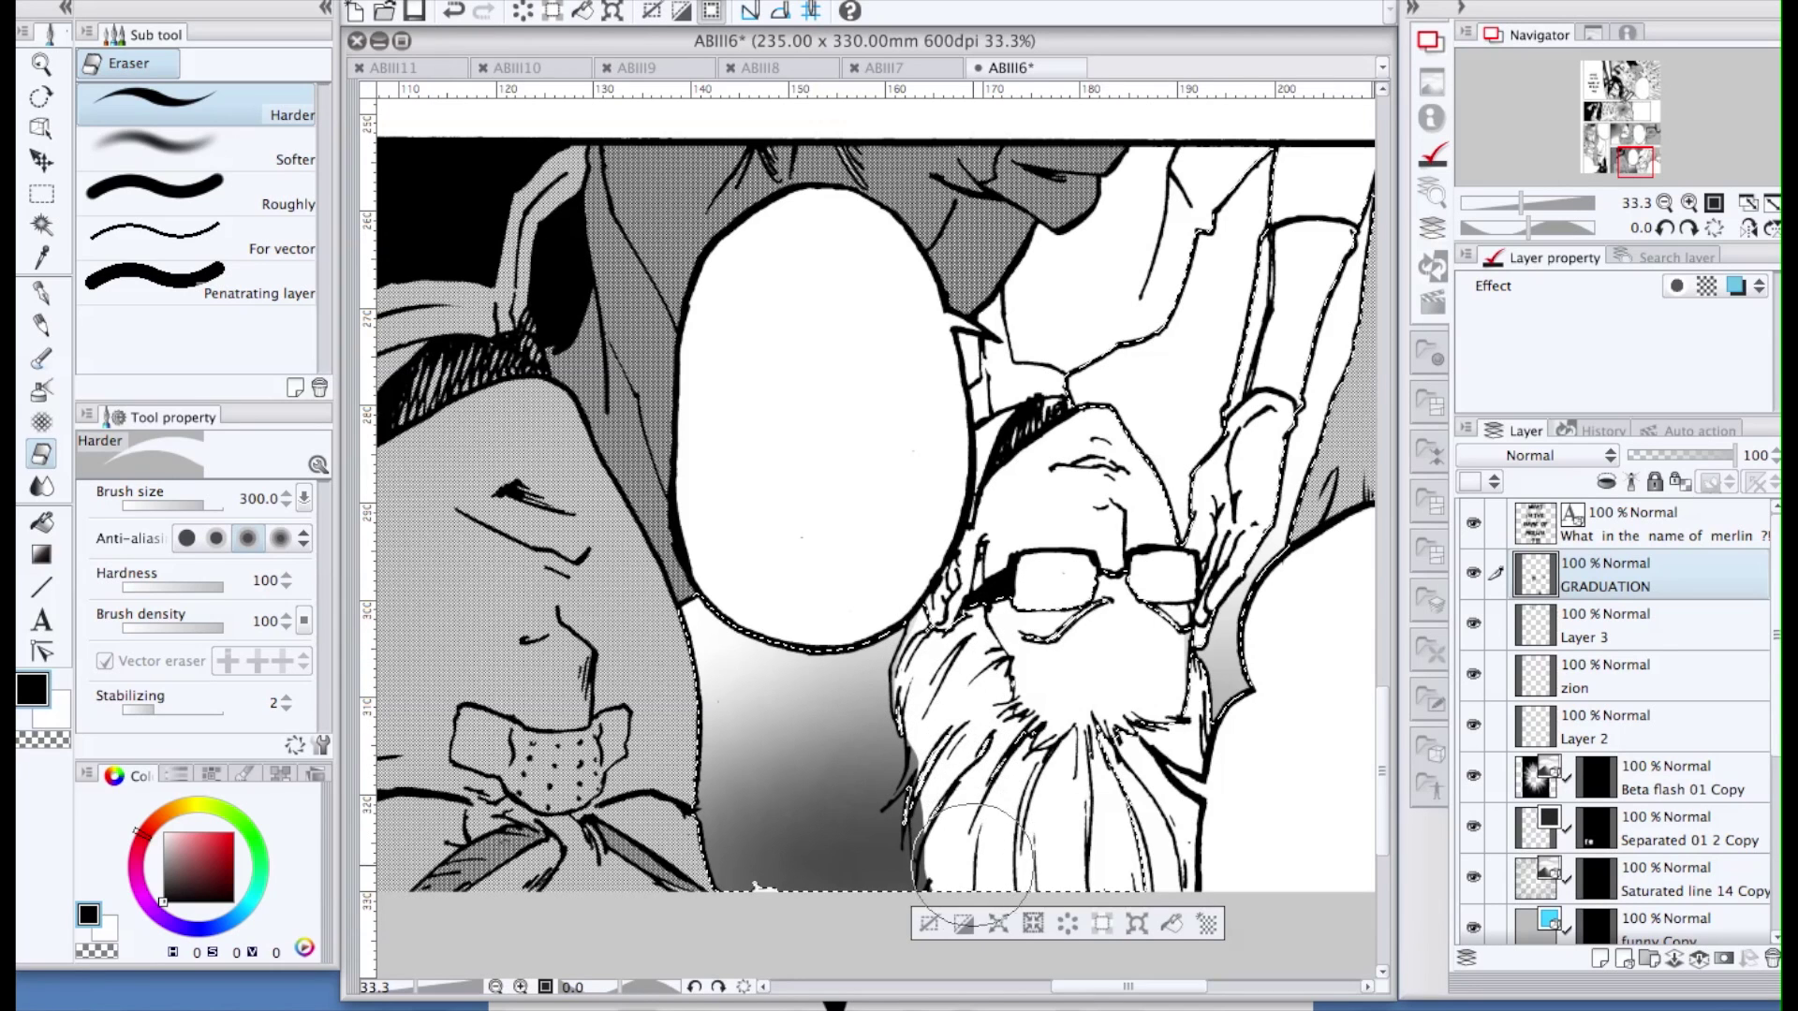
Clean the remaining shading off the outer beard strands with the Harder eraser at size 30, and deselect
{"action": "key", "text": "bracketleft"}
{"action": "key", "text": "bracketleft"}
{"action": "key", "text": "bracketleft"}
{"action": "key", "text": "bracketleft"}
{"action": "key", "text": "bracketleft"}
{"action": "key", "text": "bracketleft"}
{"action": "key", "text": "bracketleft"}
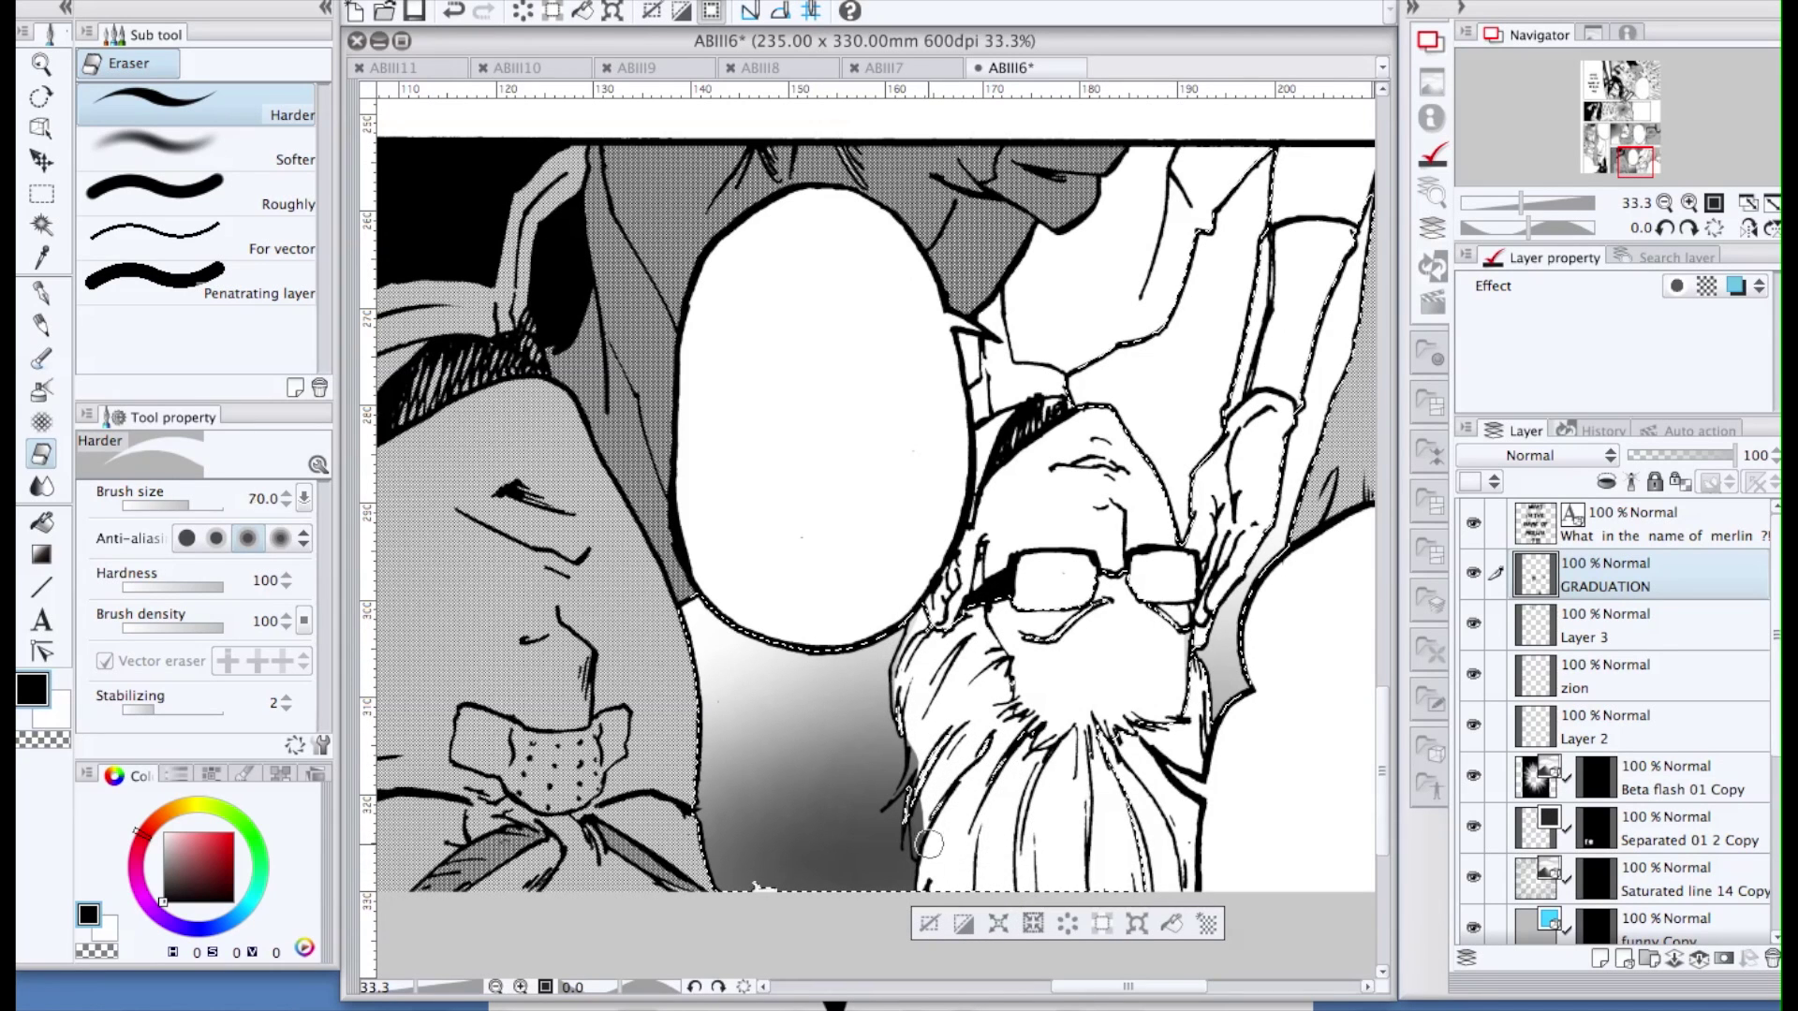
{"action": "key", "text": "bracketleft"}
{"action": "key", "text": "bracketleft"}
{"action": "key", "text": "bracketleft"}
{"action": "key", "text": "bracketleft"}
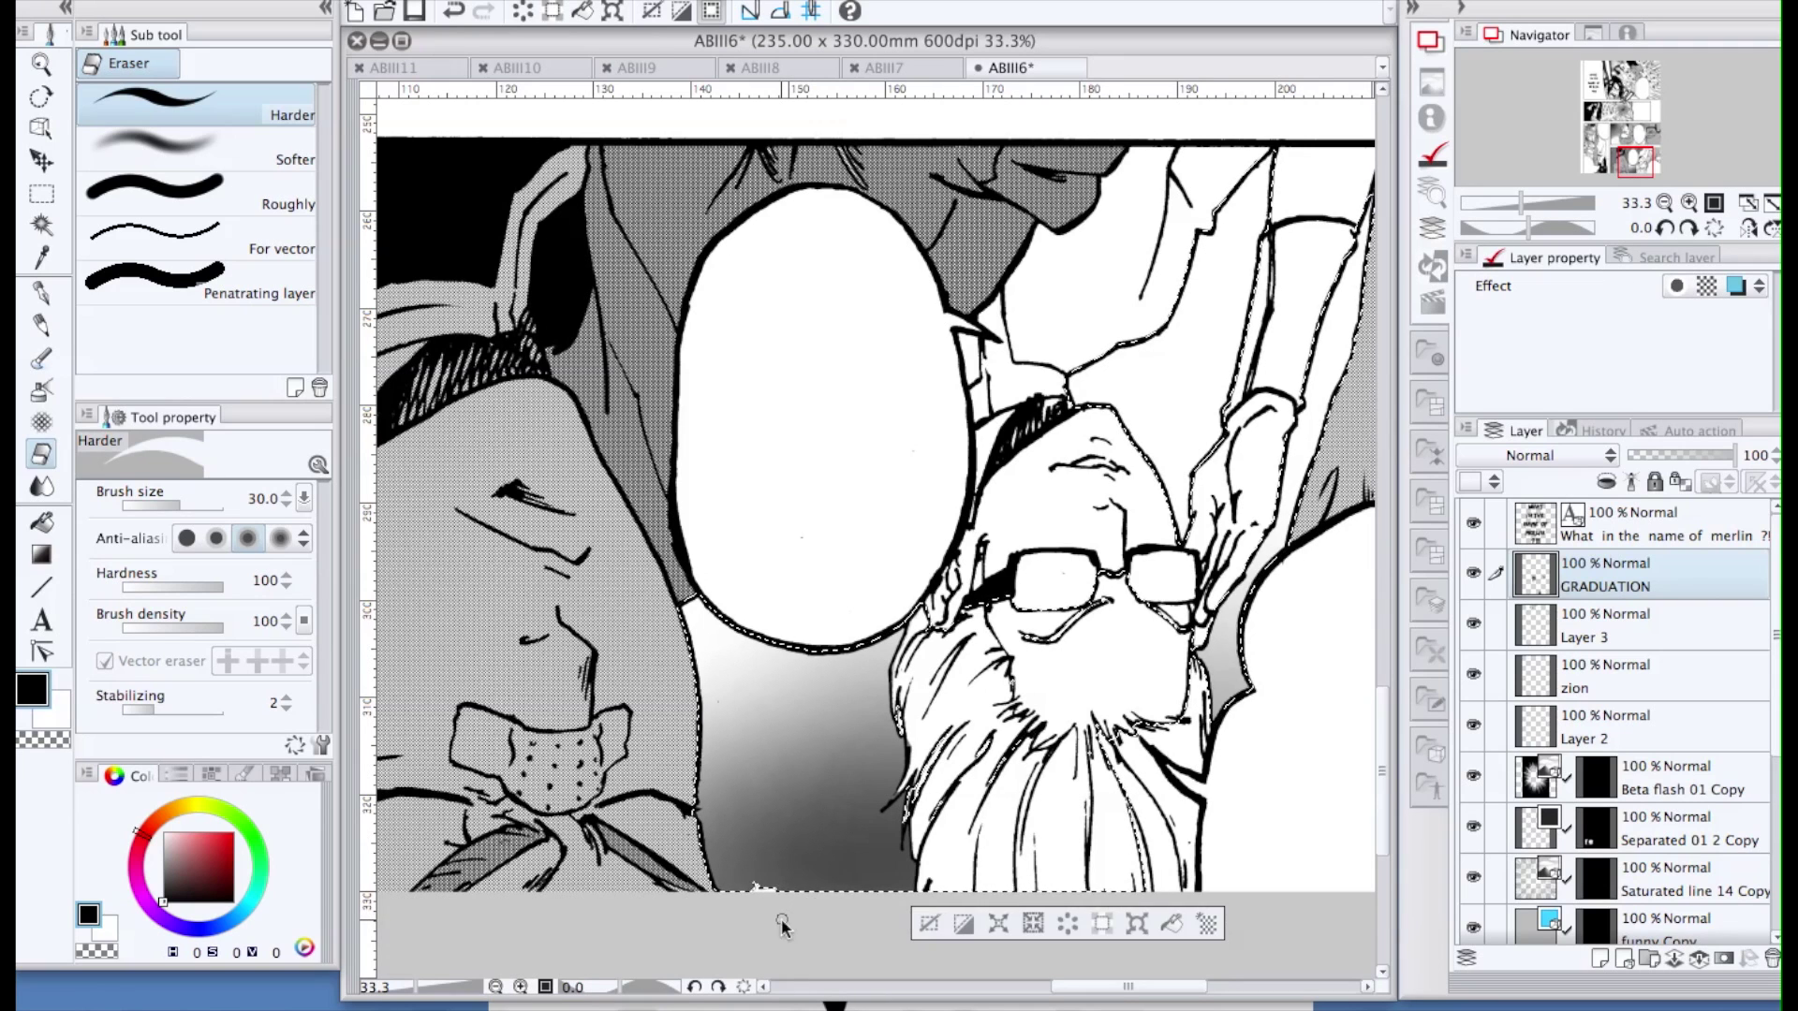
{"action": "key", "text": "ctrl+d"}
Touch up the small white gap at the lower edge of the gradient with the black Soft airbrush at size 120
{"action": "key", "text": "b"}
{"action": "key", "text": "b"}
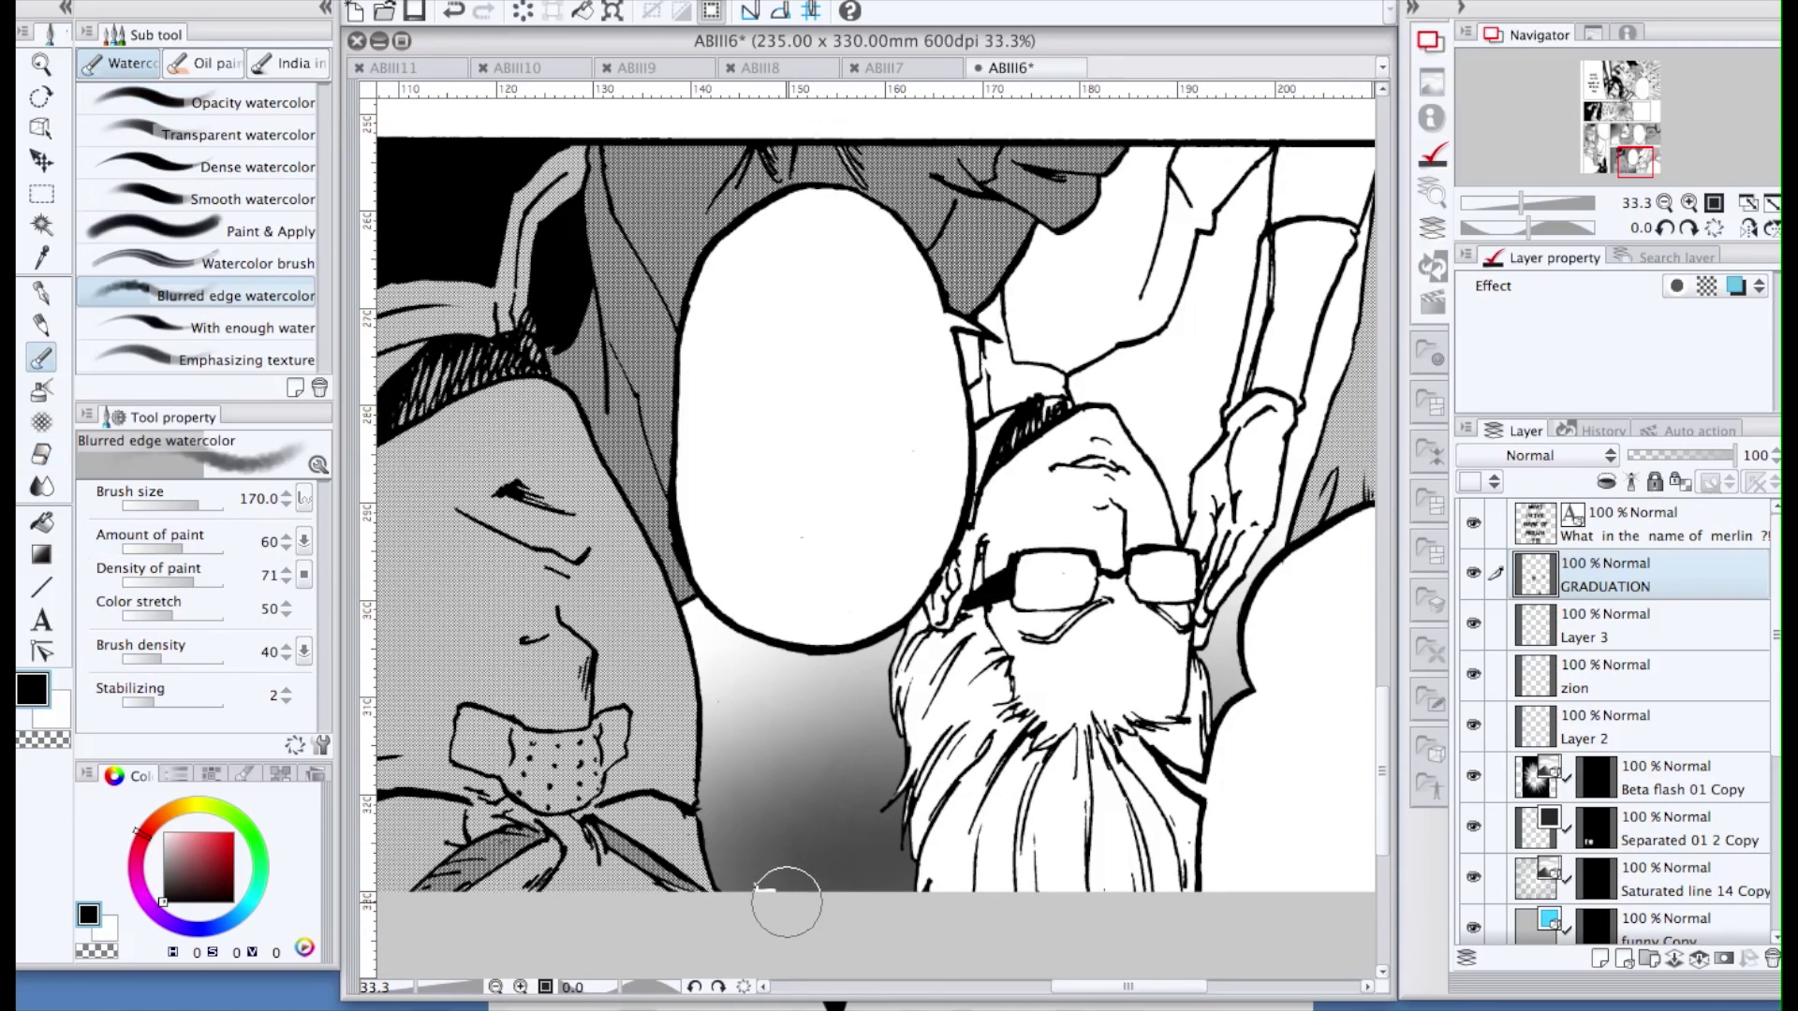
{"action": "key", "text": "["}
{"action": "key", "text": "["}
{"action": "key", "text": "["}
{"action": "key", "text": "["}
{"action": "key", "text": "["}
{"action": "key", "text": "["}
{"action": "key", "text": "["}
{"action": "key", "text": "["}
{"action": "key", "text": "["}
{"action": "key", "text": "["}
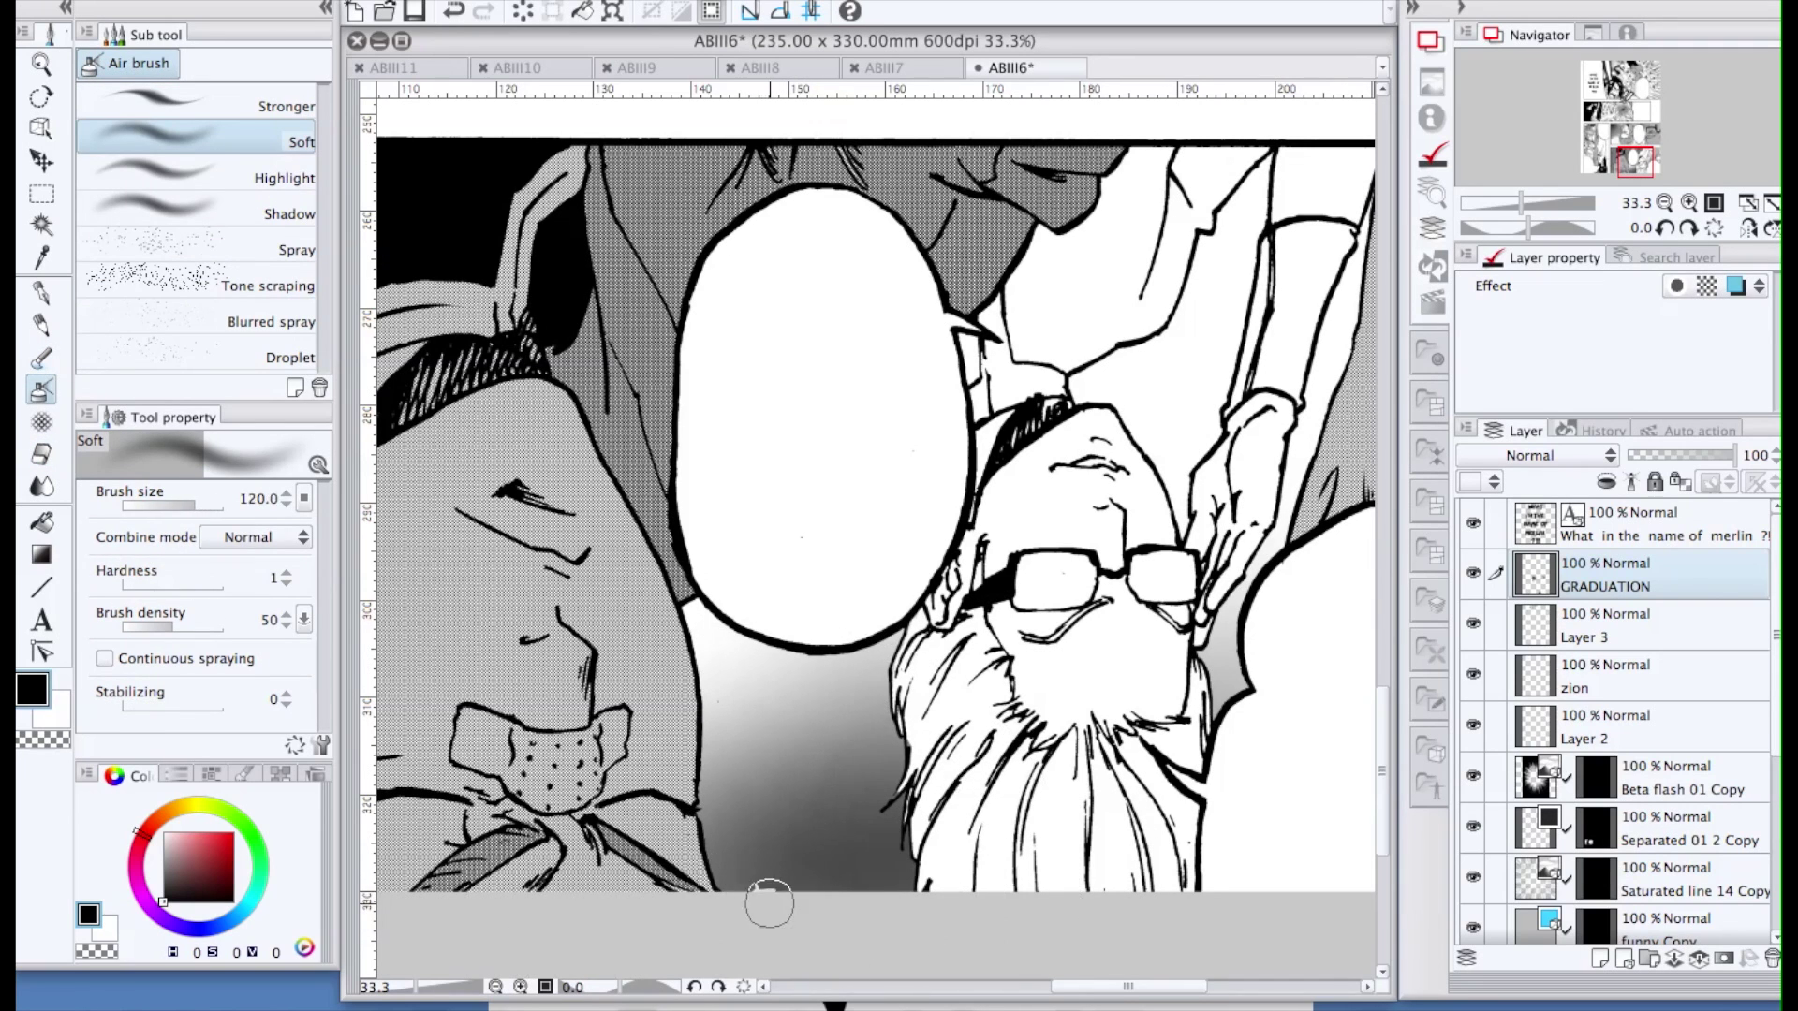
{"action": "left_click_drag", "start_coordinate": [754, 885], "coordinate": [767, 901]}
{"action": "key", "text": "ctrl+z"}
Texture the upper part of the bottom-row gradient beneath the balloon with the Gauze cloud brush in transparent colour at size 170
{"action": "left_click", "coordinate": [55, 482]}
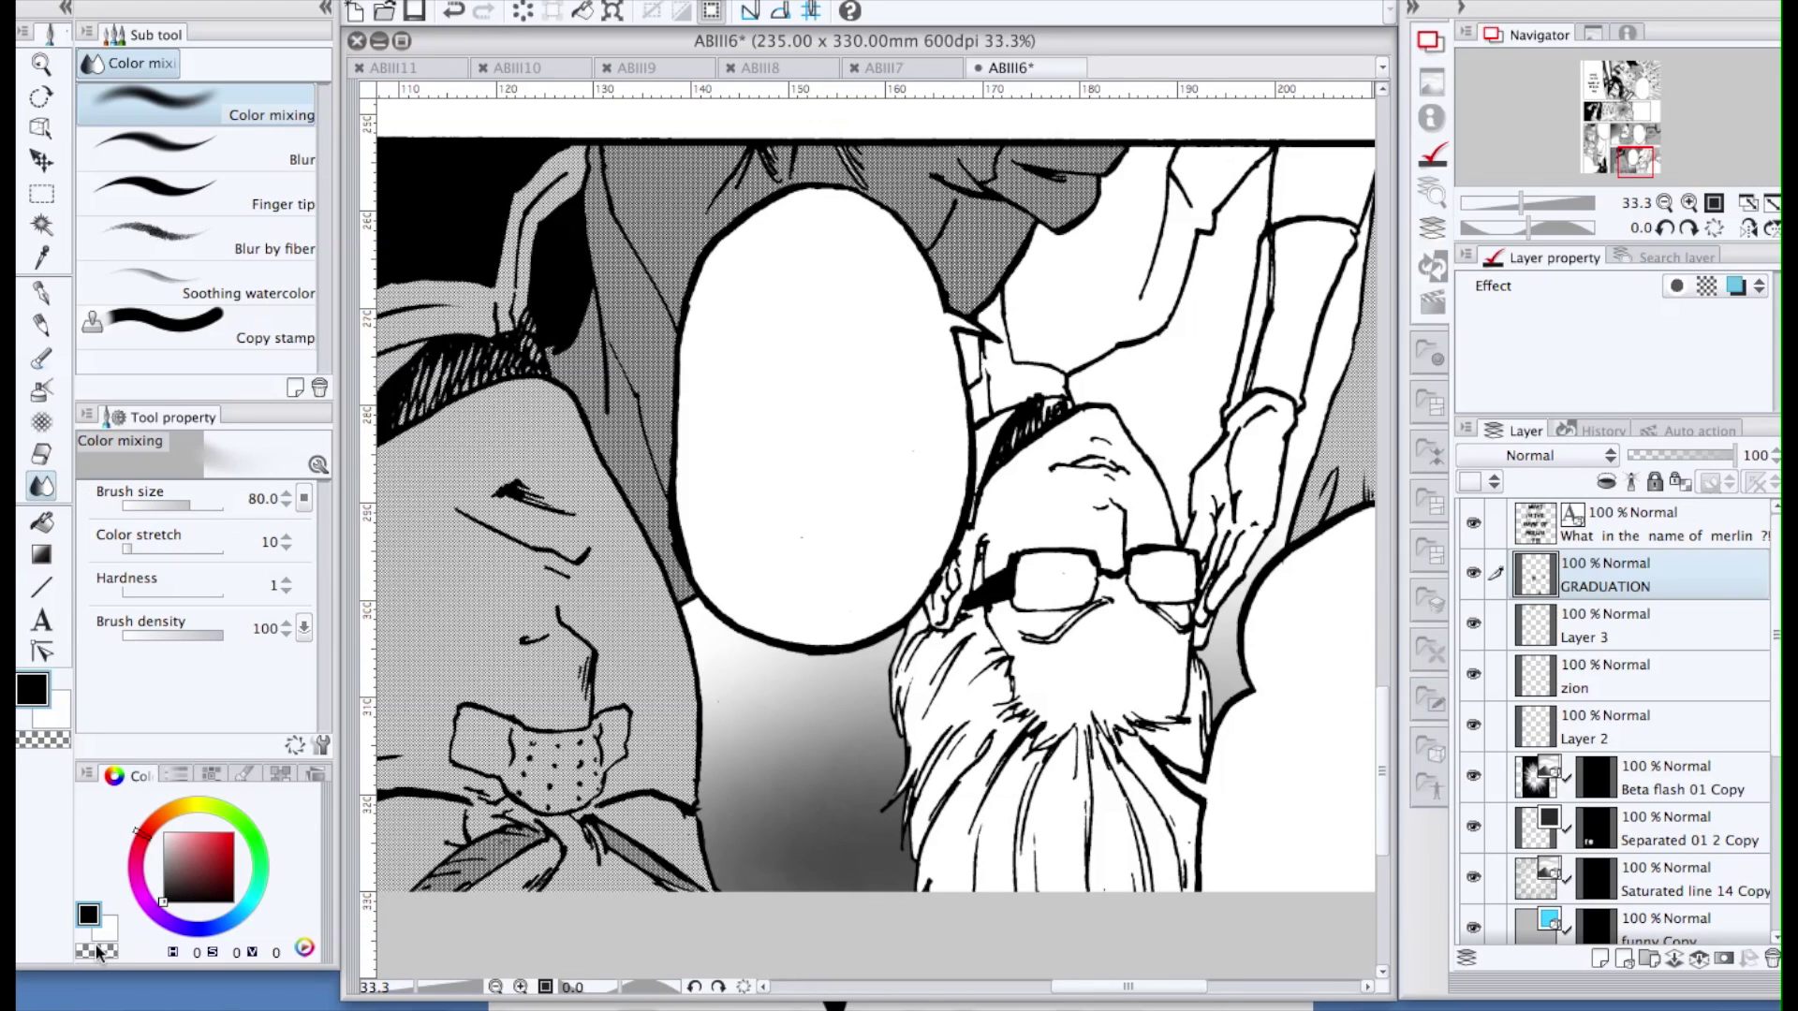
{"action": "left_click", "coordinate": [41, 422]}
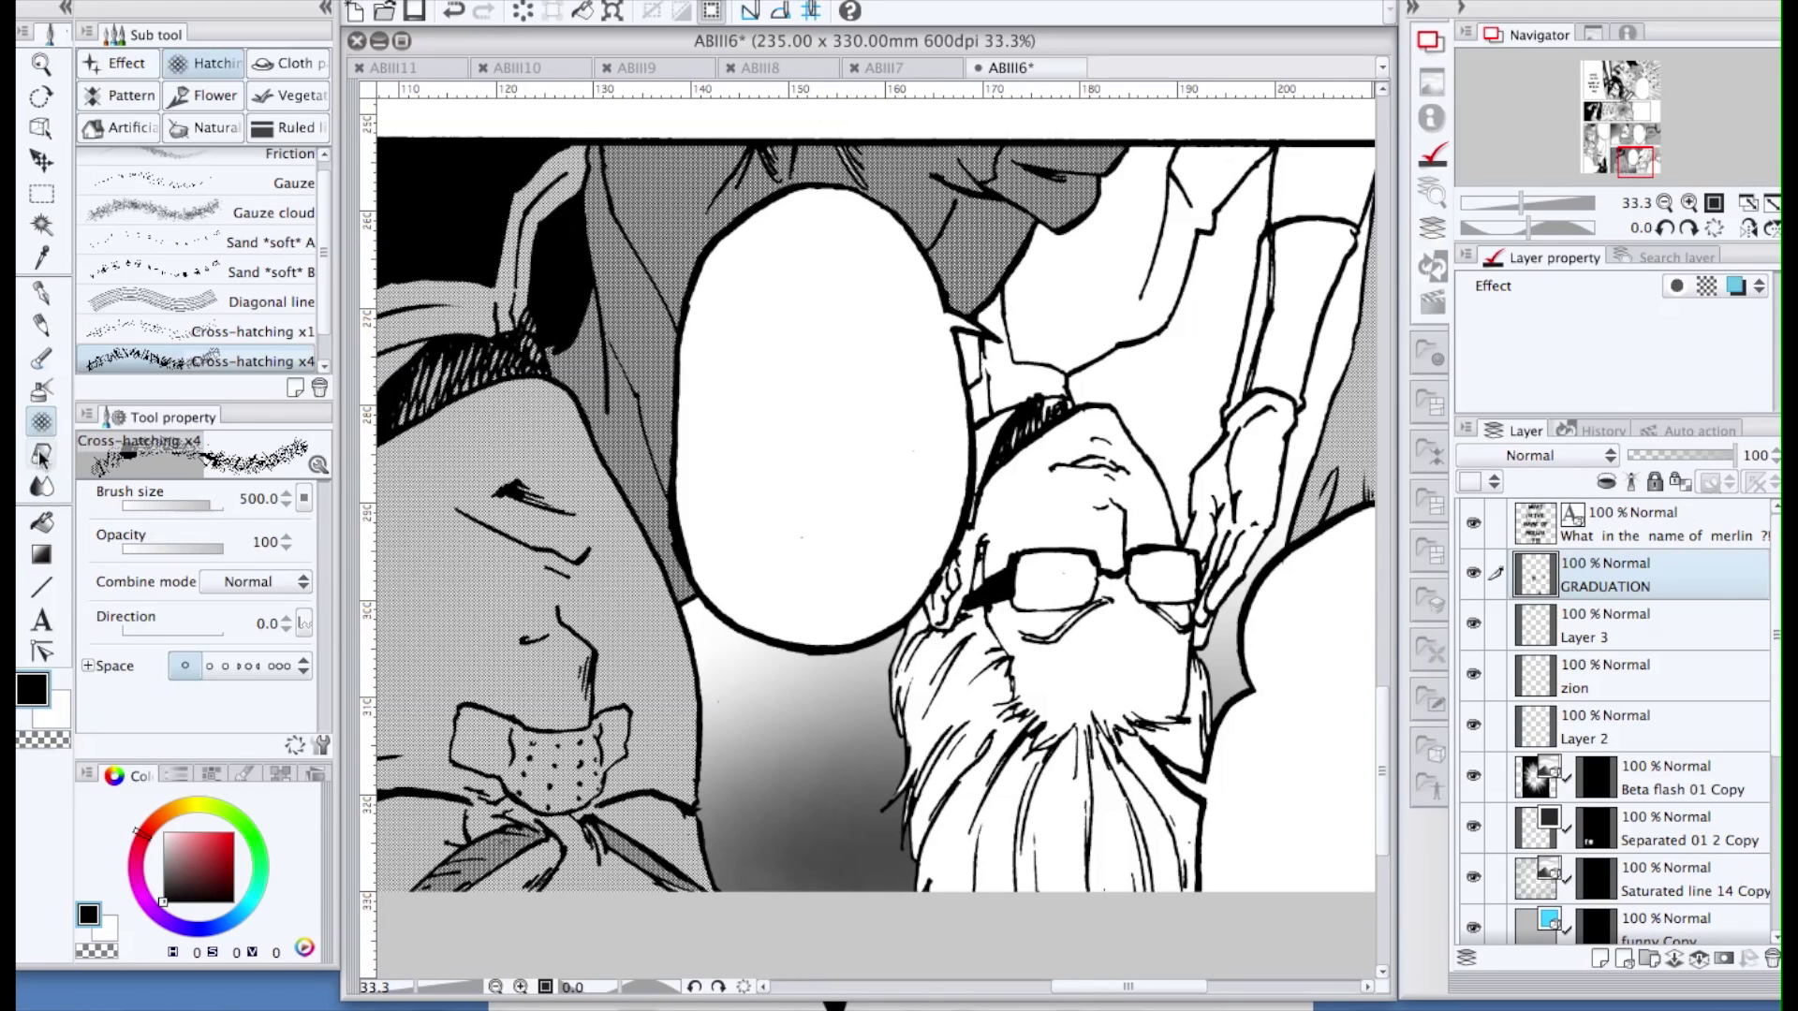
{"action": "left_click", "coordinate": [103, 948]}
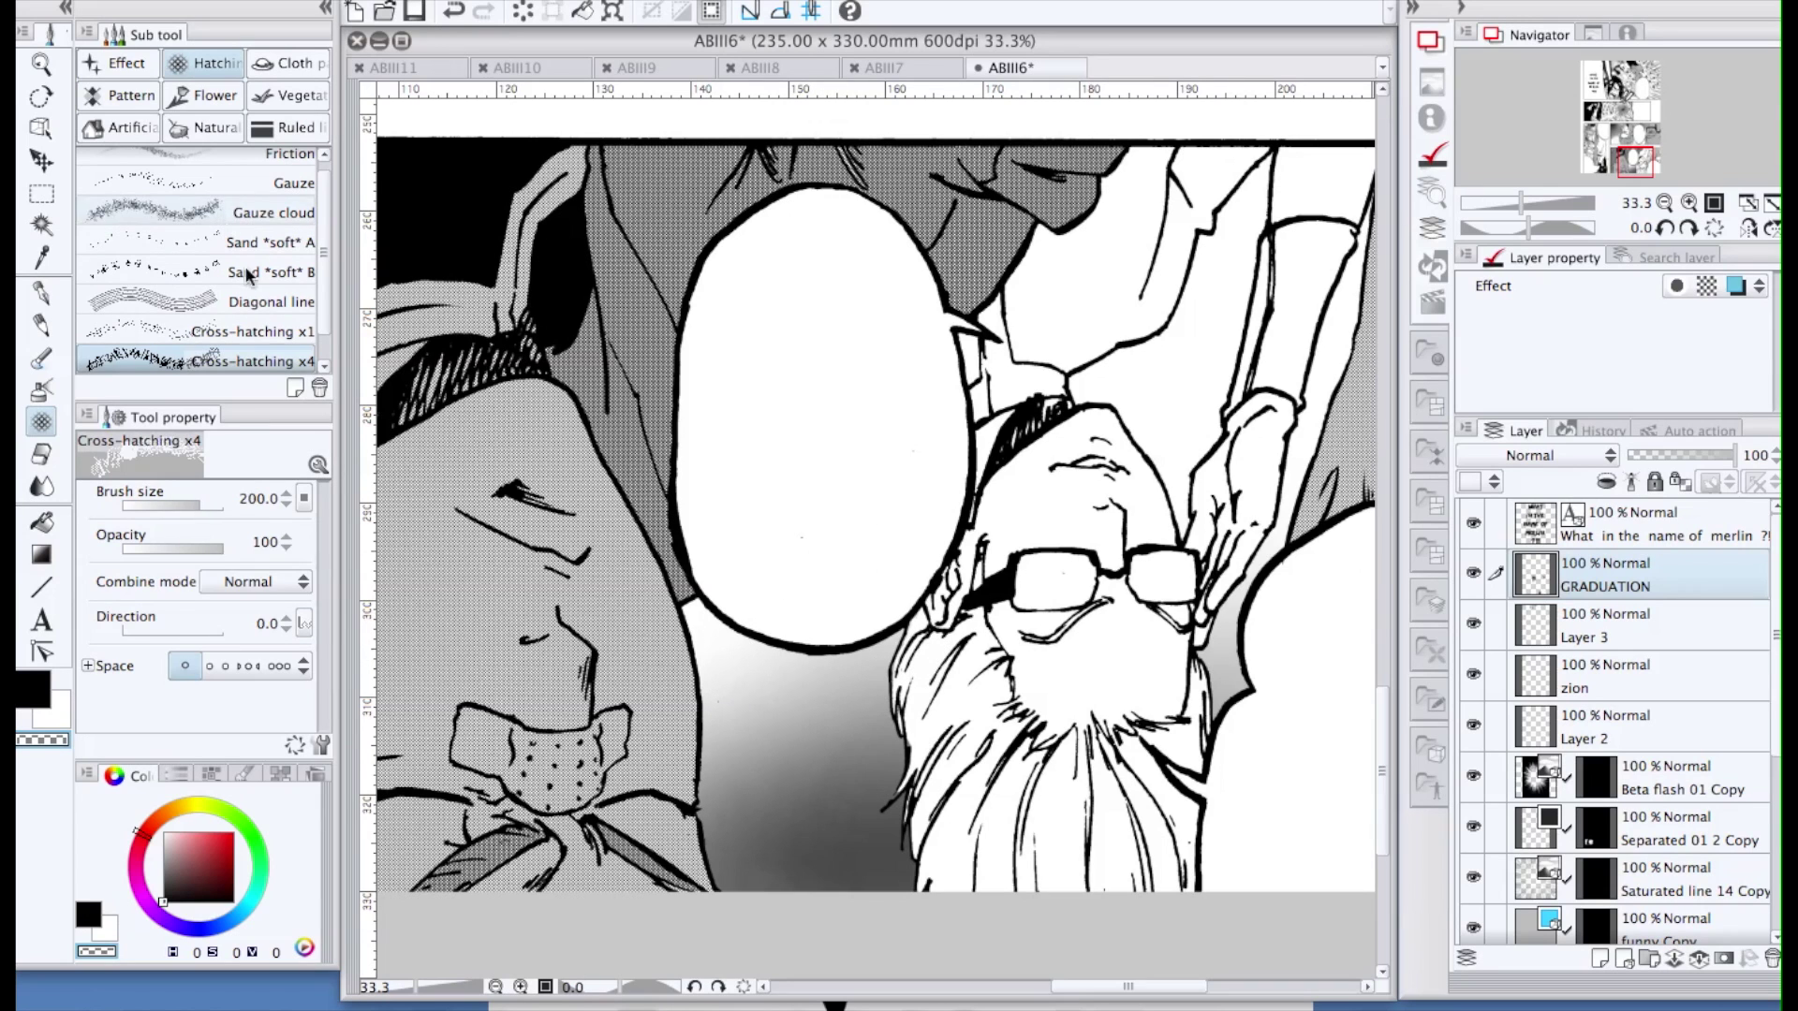
{"action": "left_click", "coordinate": [248, 213]}
{"action": "mouse_move", "coordinate": [734, 690]}
{"action": "left_mouse_down"}
{"action": "mouse_move", "coordinate": [802, 719]}
{"action": "mouse_move", "coordinate": [846, 673]}
{"action": "mouse_move", "coordinate": [947, 635]}
{"action": "mouse_move", "coordinate": [671, 690]}
{"action": "mouse_move", "coordinate": [665, 660]}
{"action": "mouse_move", "coordinate": [770, 671]}
{"action": "mouse_move", "coordinate": [853, 761]}
{"action": "mouse_move", "coordinate": [798, 751]}
{"action": "mouse_move", "coordinate": [817, 705]}
{"action": "mouse_move", "coordinate": [806, 660]}
{"action": "mouse_move", "coordinate": [790, 682]}
{"action": "mouse_move", "coordinate": [812, 663]}
{"action": "mouse_move", "coordinate": [666, 676]}
{"action": "mouse_move", "coordinate": [798, 636]}
{"action": "mouse_move", "coordinate": [685, 734]}
{"action": "mouse_move", "coordinate": [732, 714]}
{"action": "mouse_move", "coordinate": [716, 698]}
{"action": "mouse_move", "coordinate": [877, 638]}
{"action": "mouse_move", "coordinate": [763, 682]}
{"action": "left_mouse_up"}
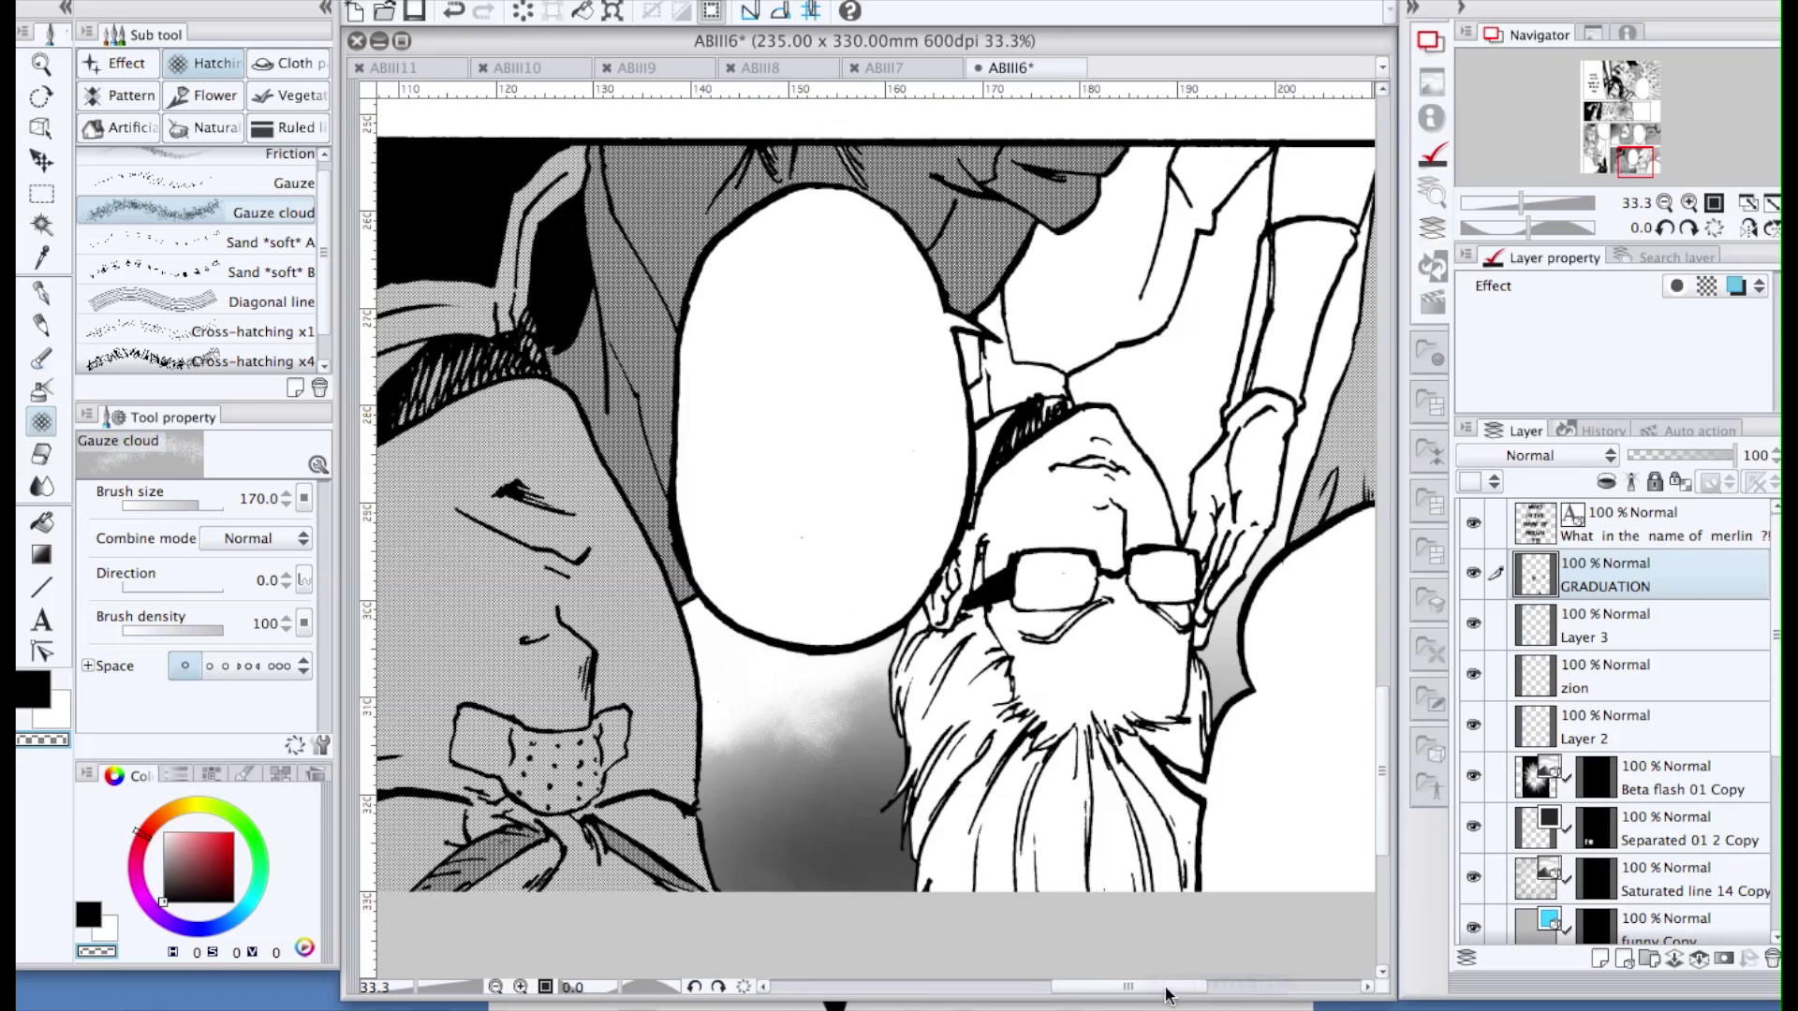
{"action": "left_click_drag", "start_coordinate": [1166, 995], "coordinate": [1202, 995]}
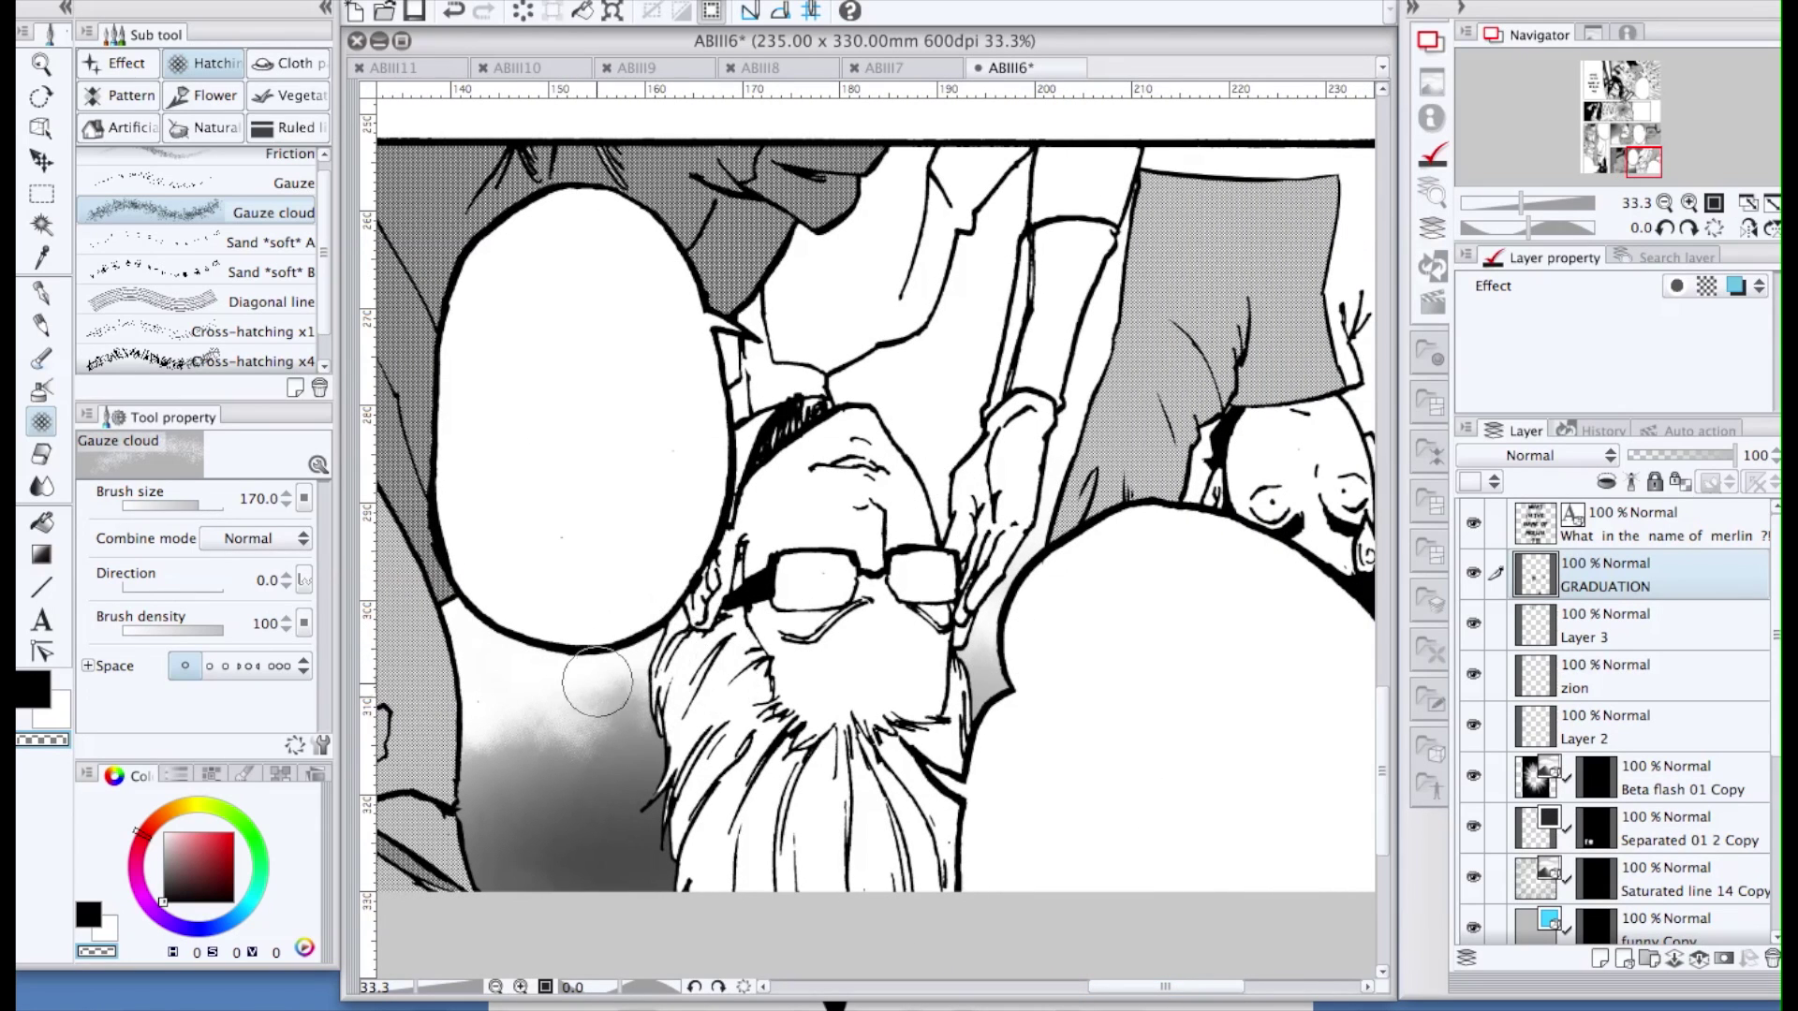
{"action": "scroll", "coordinate": [623, 733], "scroll_direction": "down", "scroll_amount": 7}
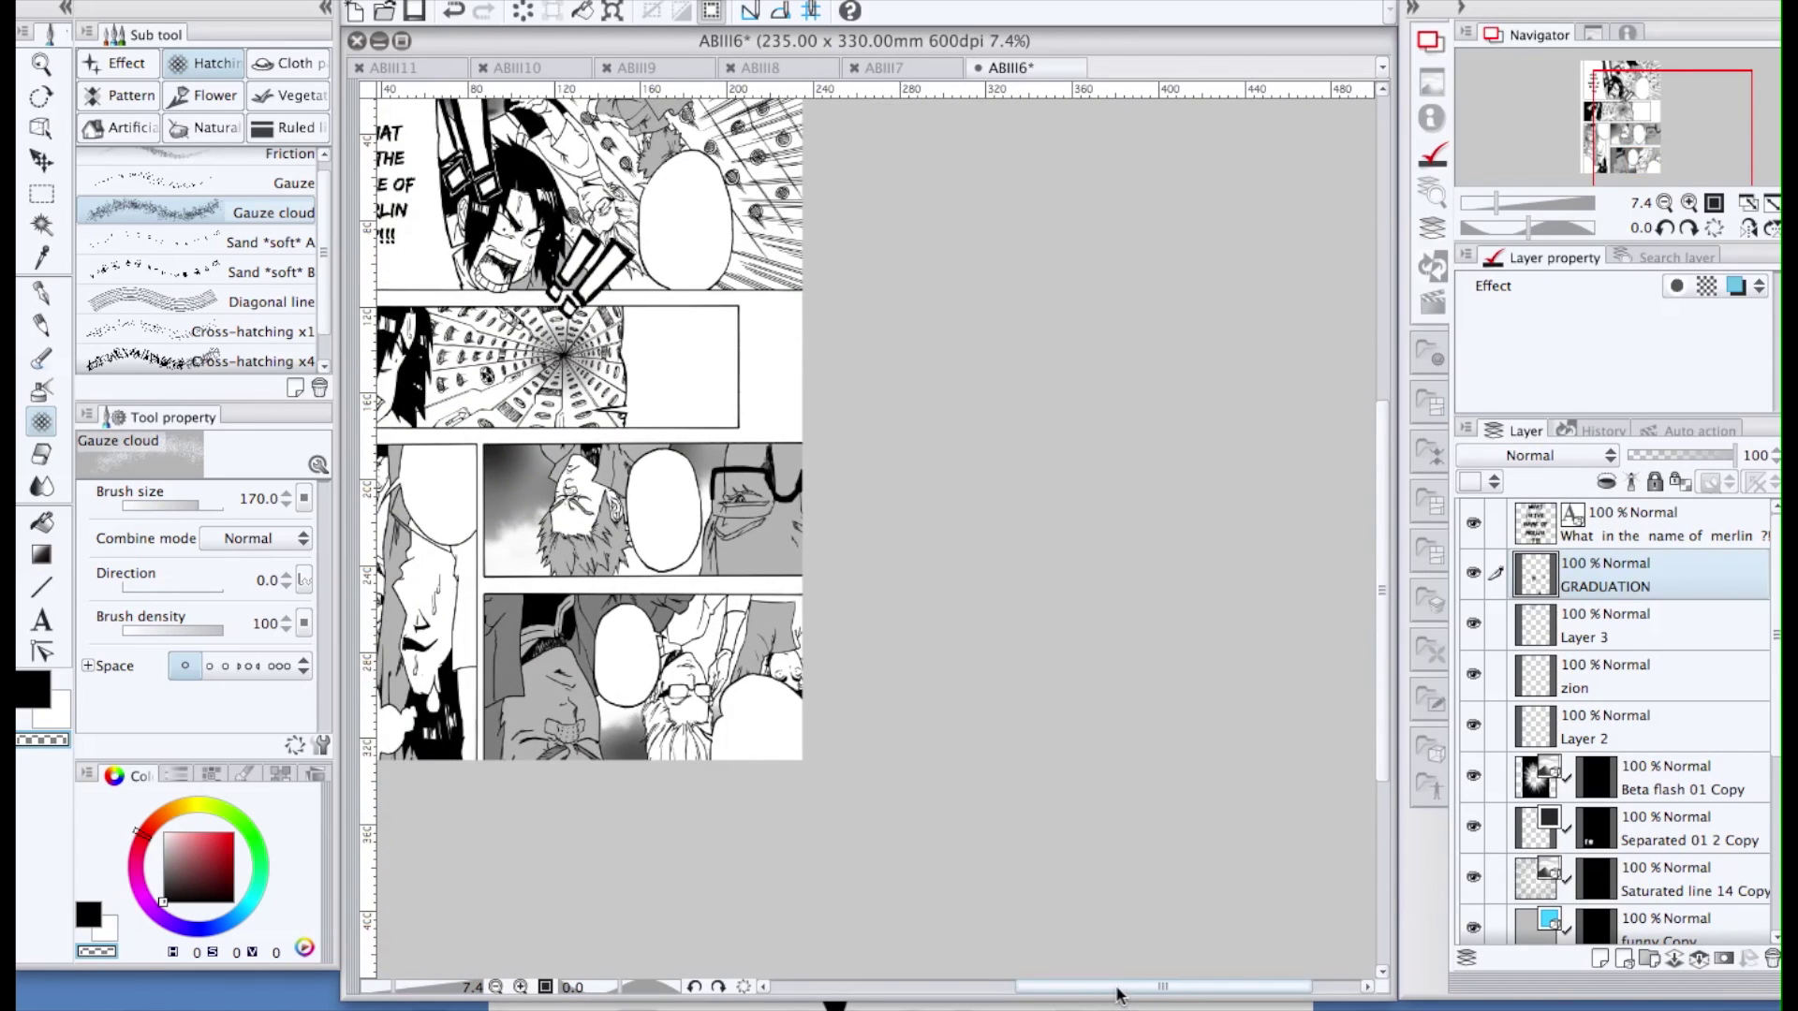
{"action": "left_click_drag", "start_coordinate": [1100, 992], "coordinate": [1036, 992]}
{"action": "left_click_drag", "start_coordinate": [1387, 717], "coordinate": [1379, 667]}
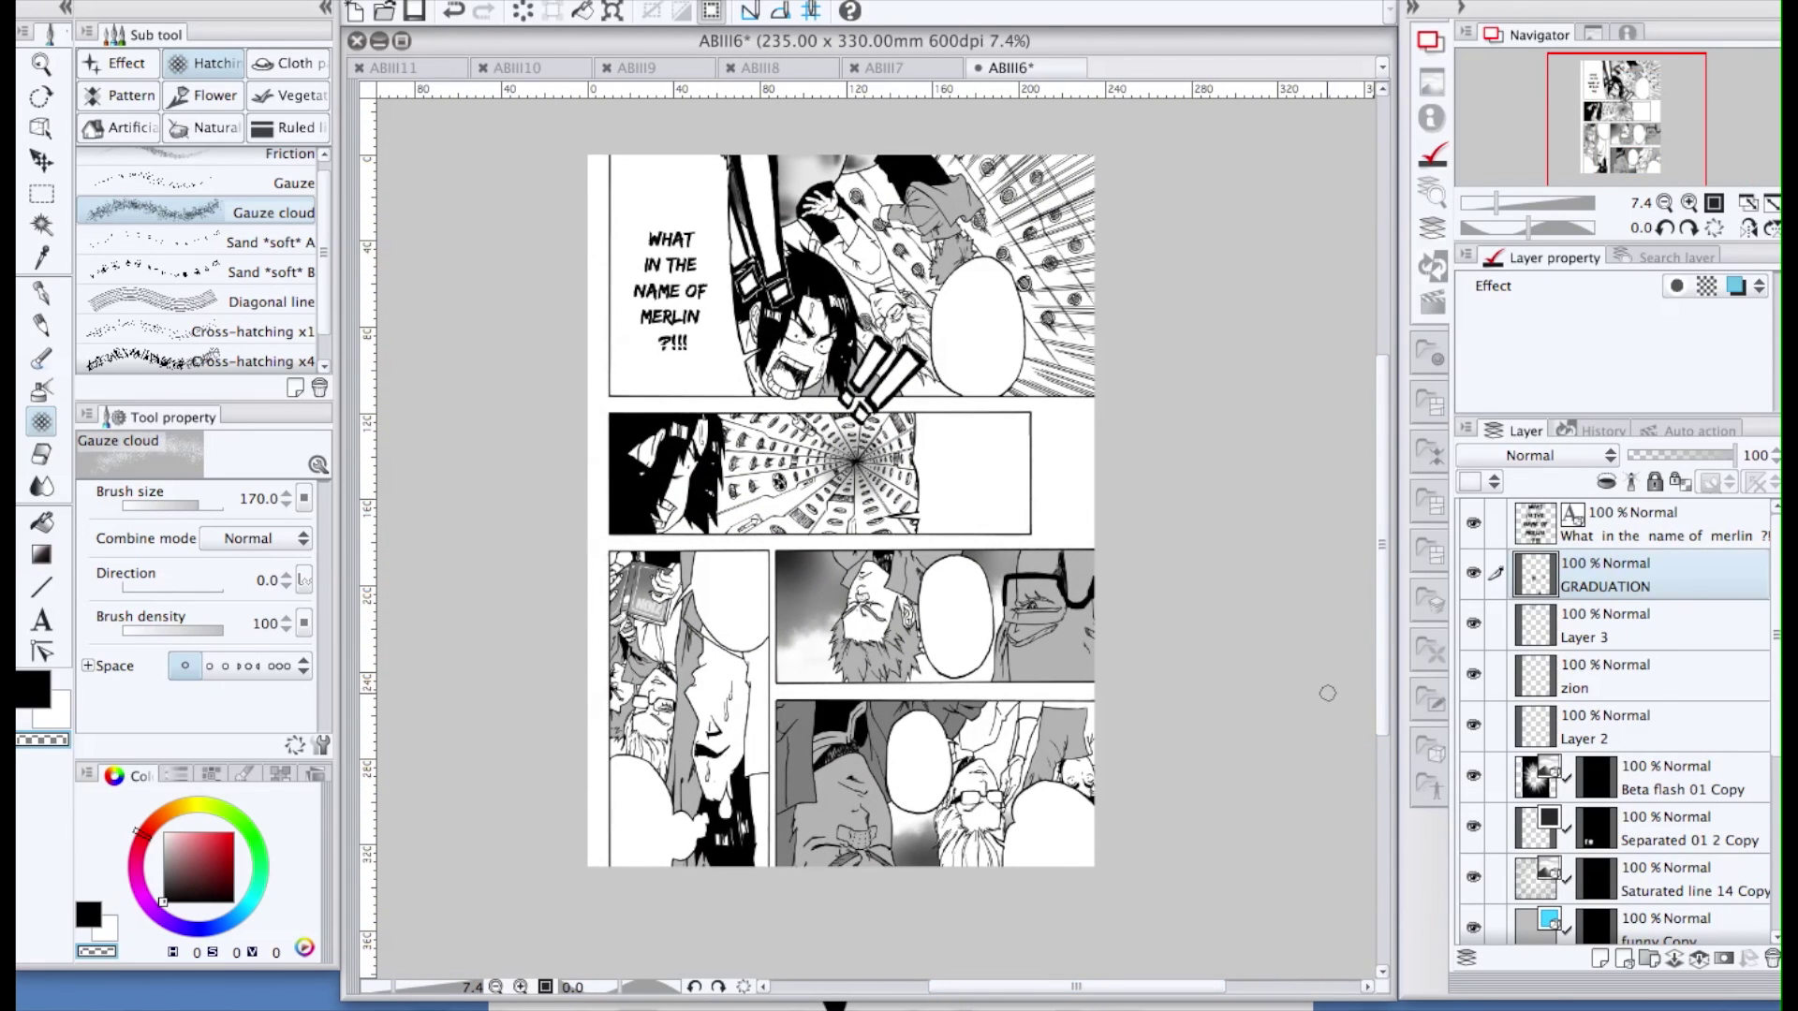